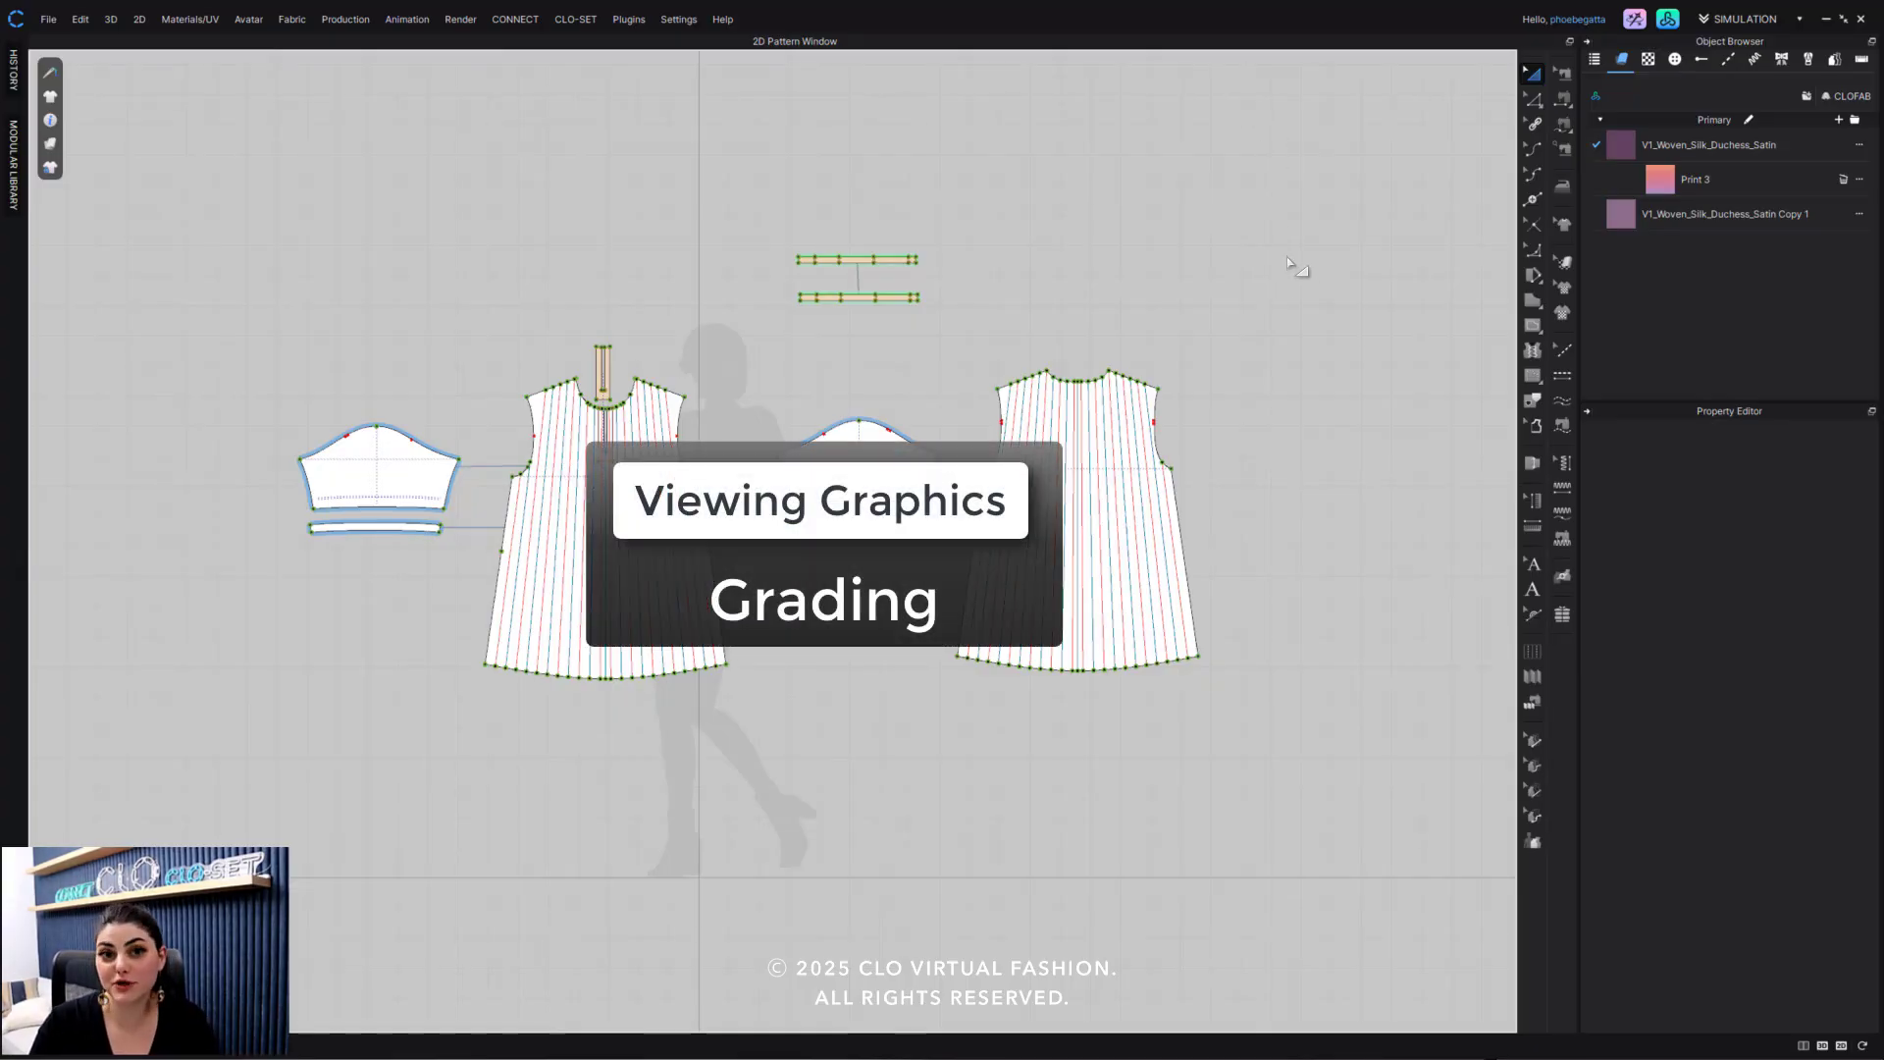
Set the 2D garment rendering style to Front Texture Surface to display the fabric prints and sleeve graphics on the pattern pieces.
scroll(1148, 251, up, 1)
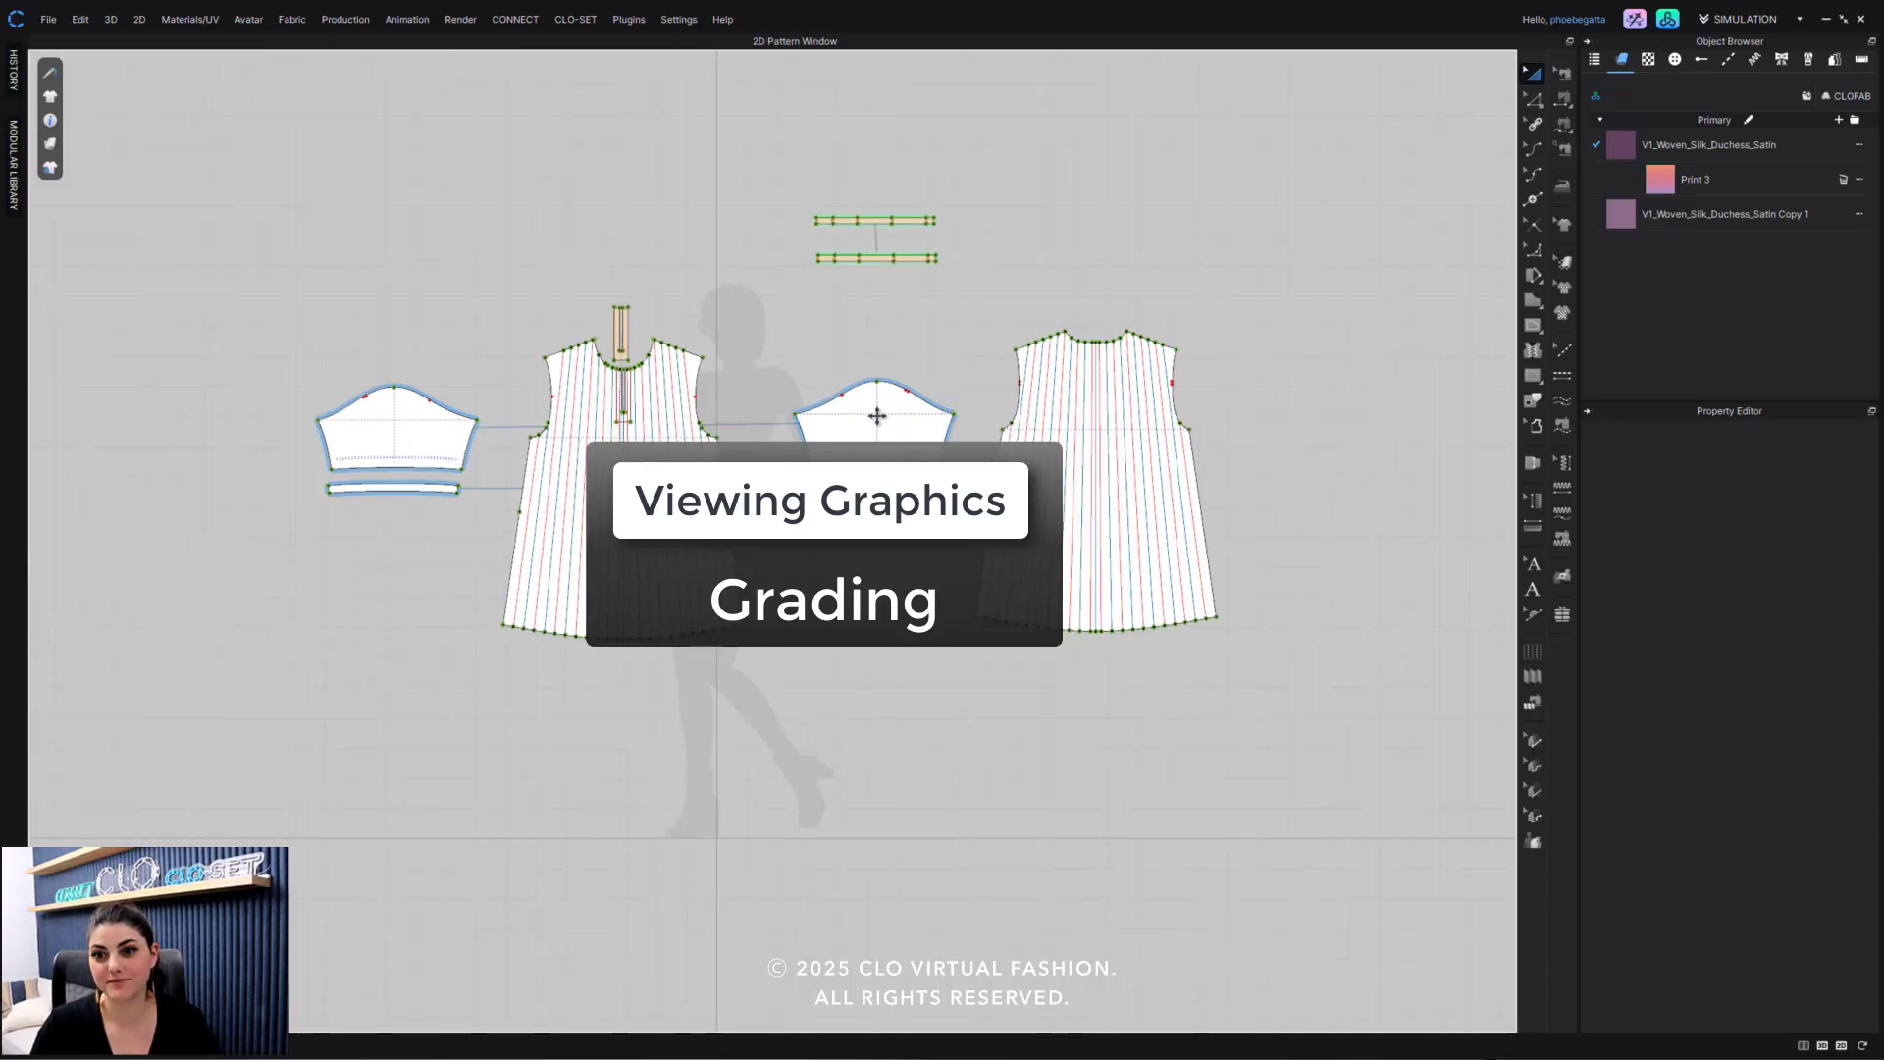
scroll(913, 373, up, 2)
mouse_move(927, 380)
middle_down()
mouse_move(925, 307)
mouse_move(948, 381)
middle_up()
scroll(945, 363, down, 1)
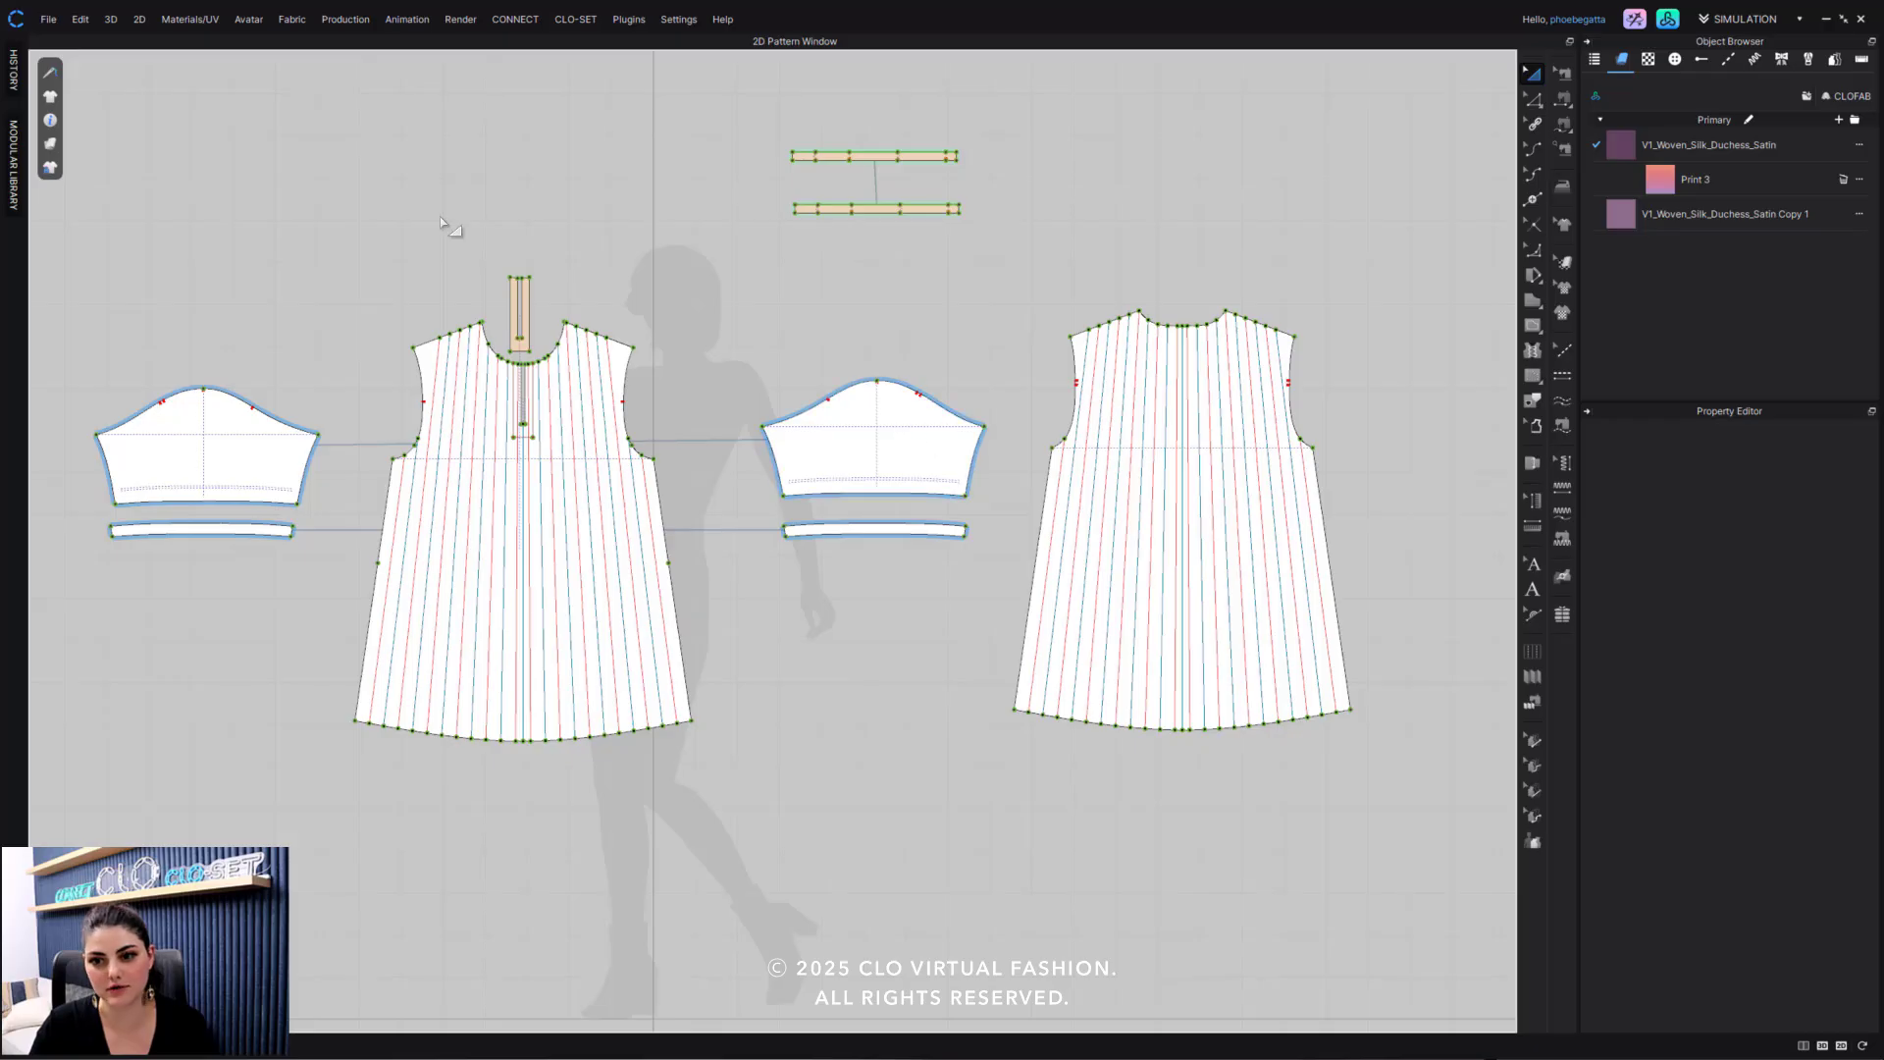
click(50, 143)
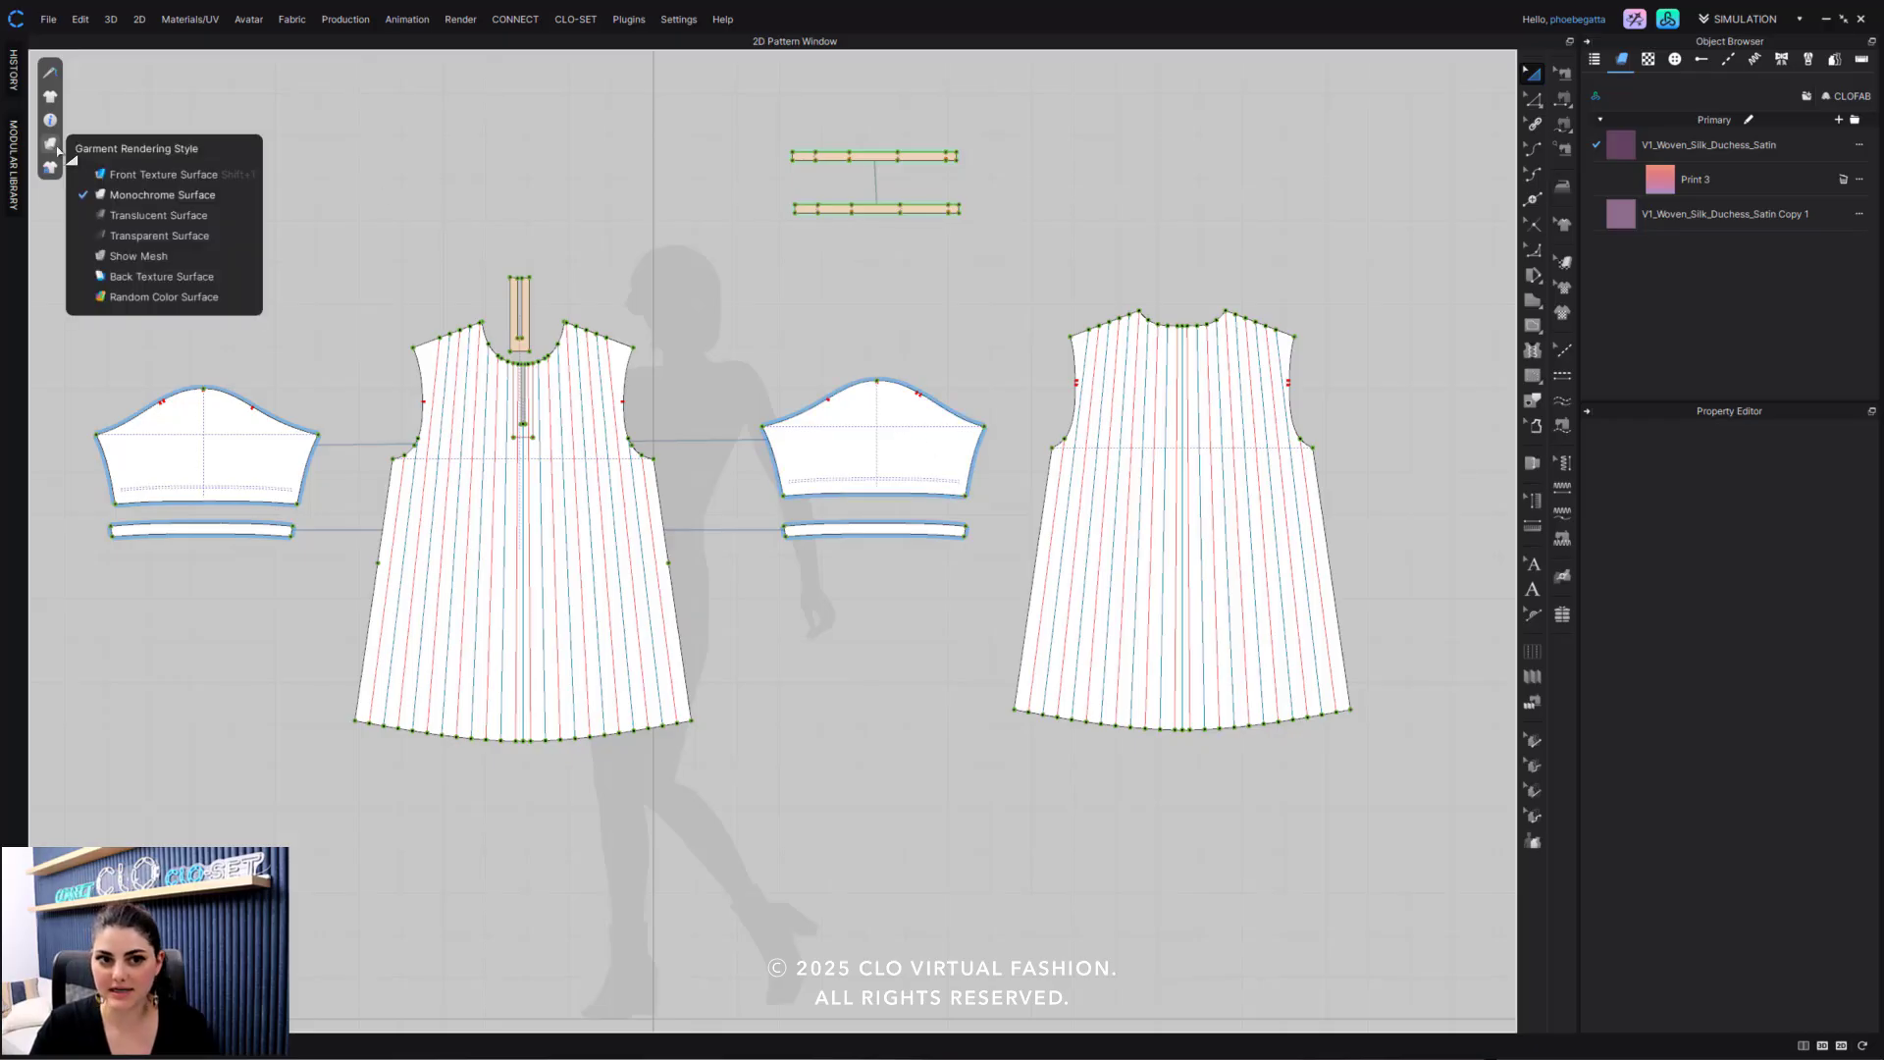
click(134, 175)
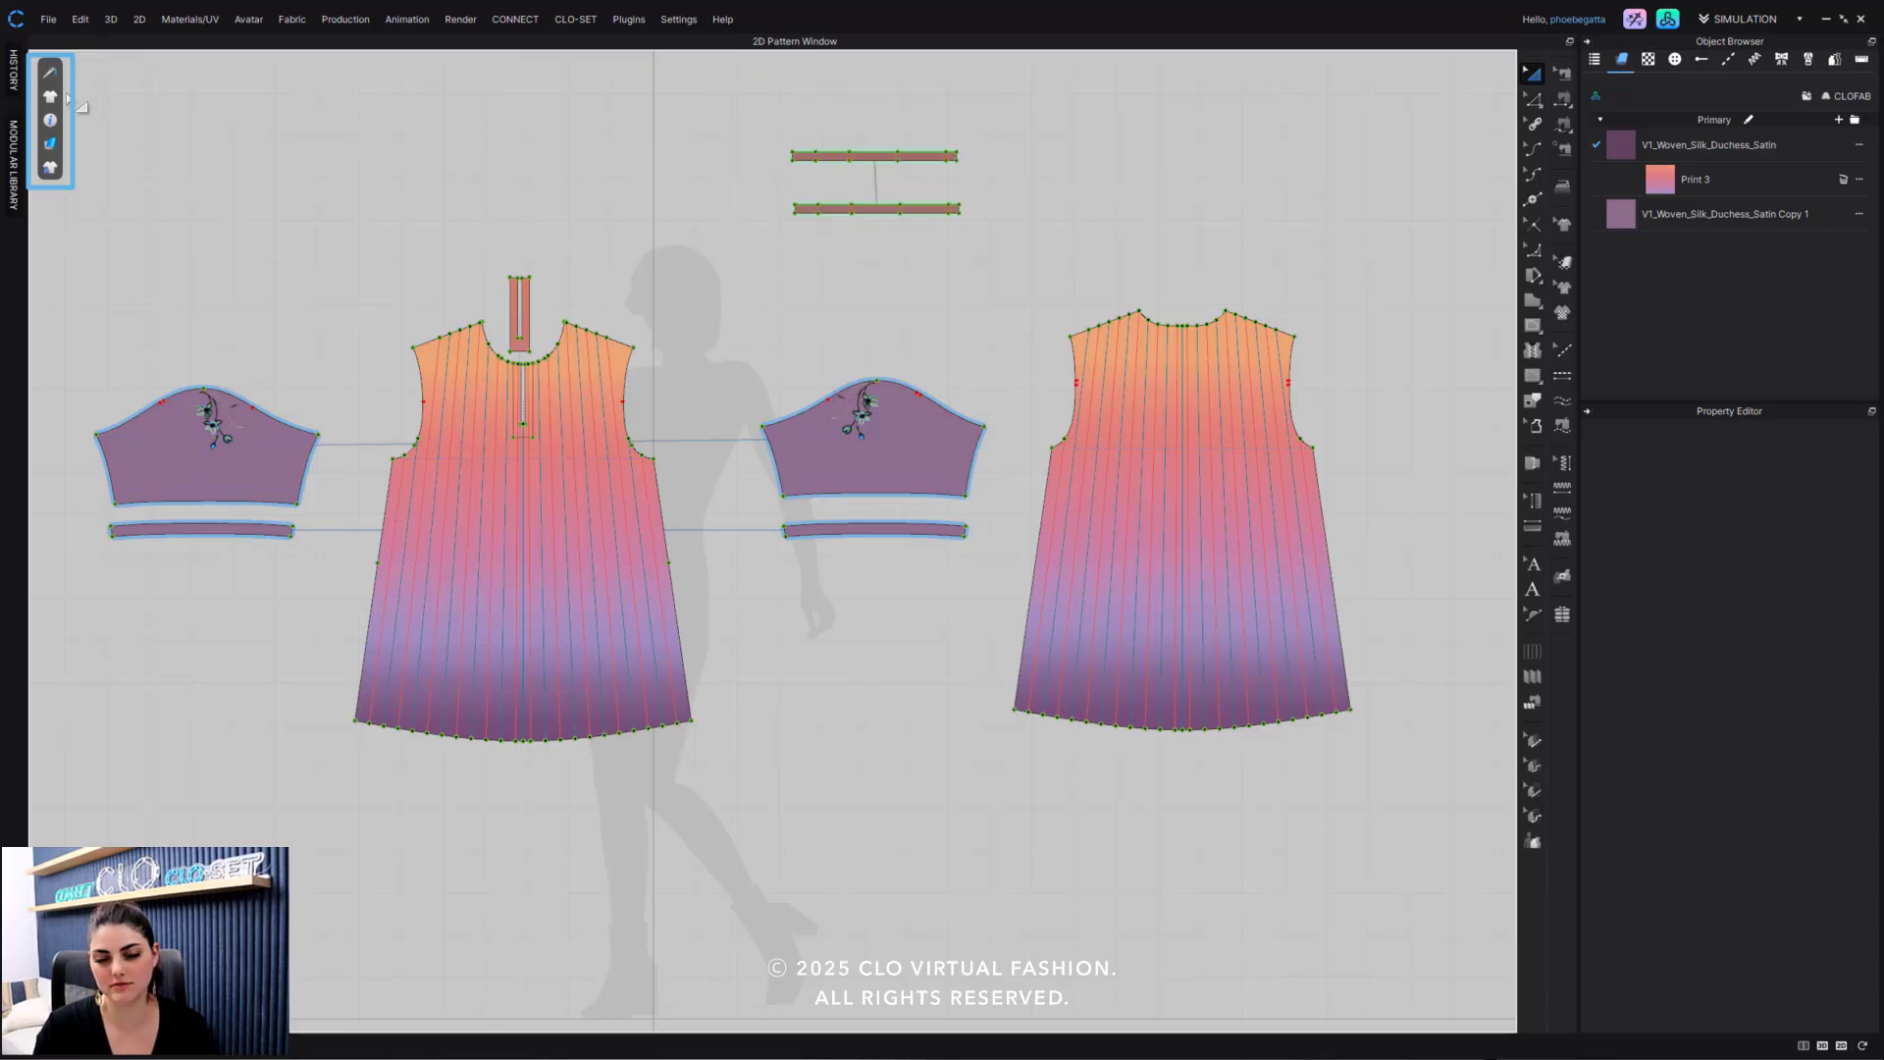
Show the grading on the 2D patterns and inspect the graded outlines of the dress, sleeves and floral sleeve graphic.
mouse_move(46, 74)
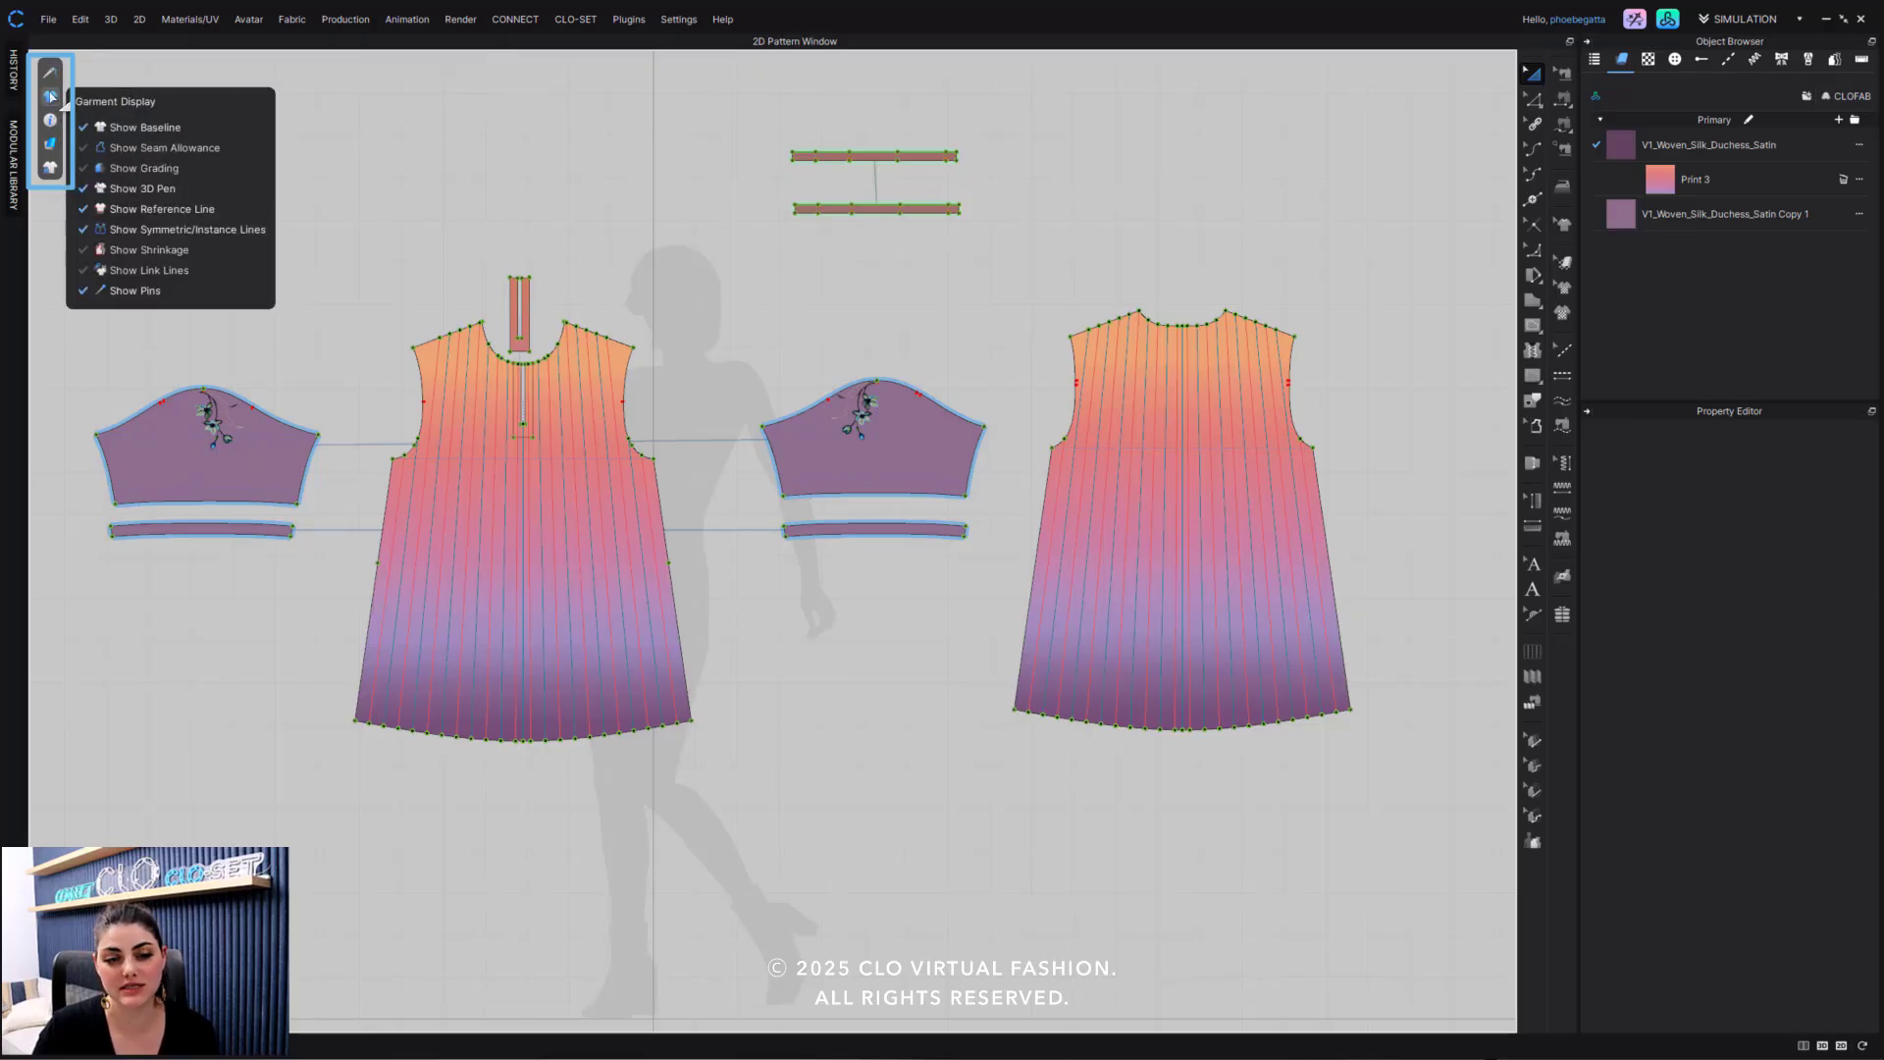
click(185, 171)
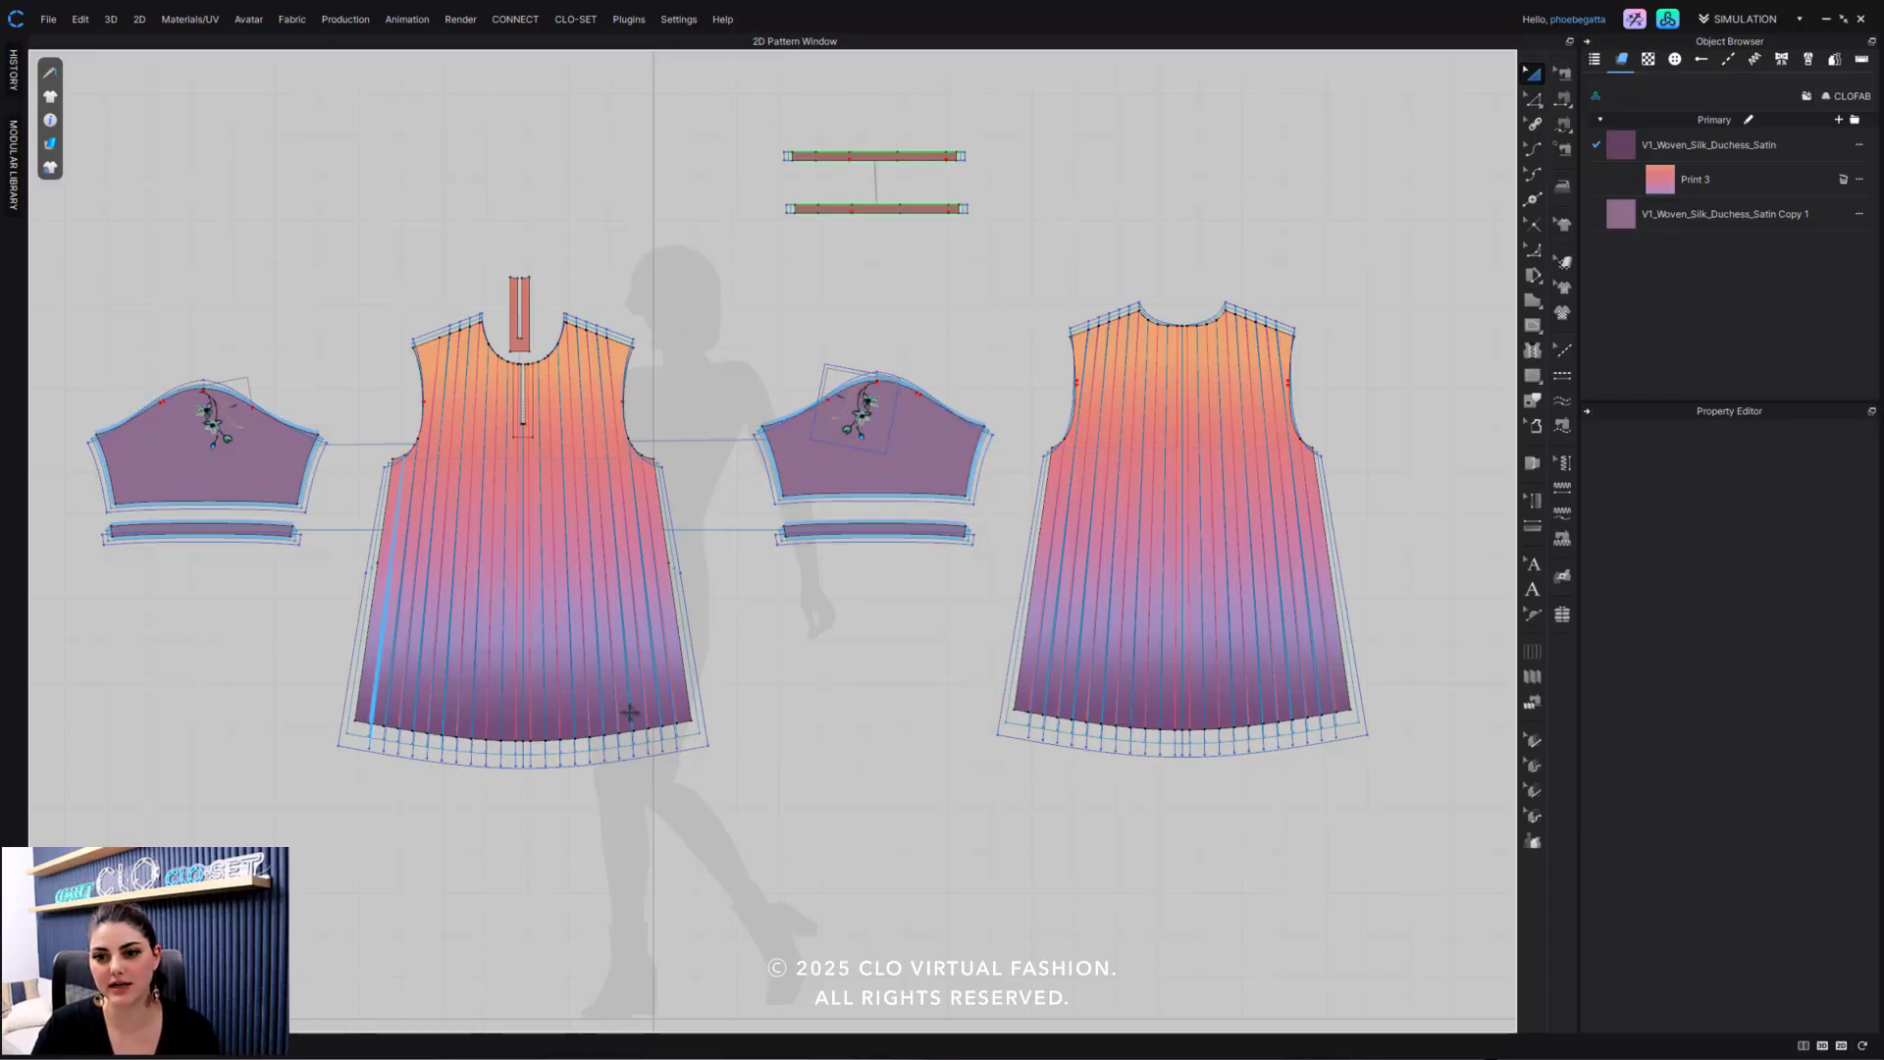
scroll(1018, 303, up, 3)
scroll(1019, 303, up, 3)
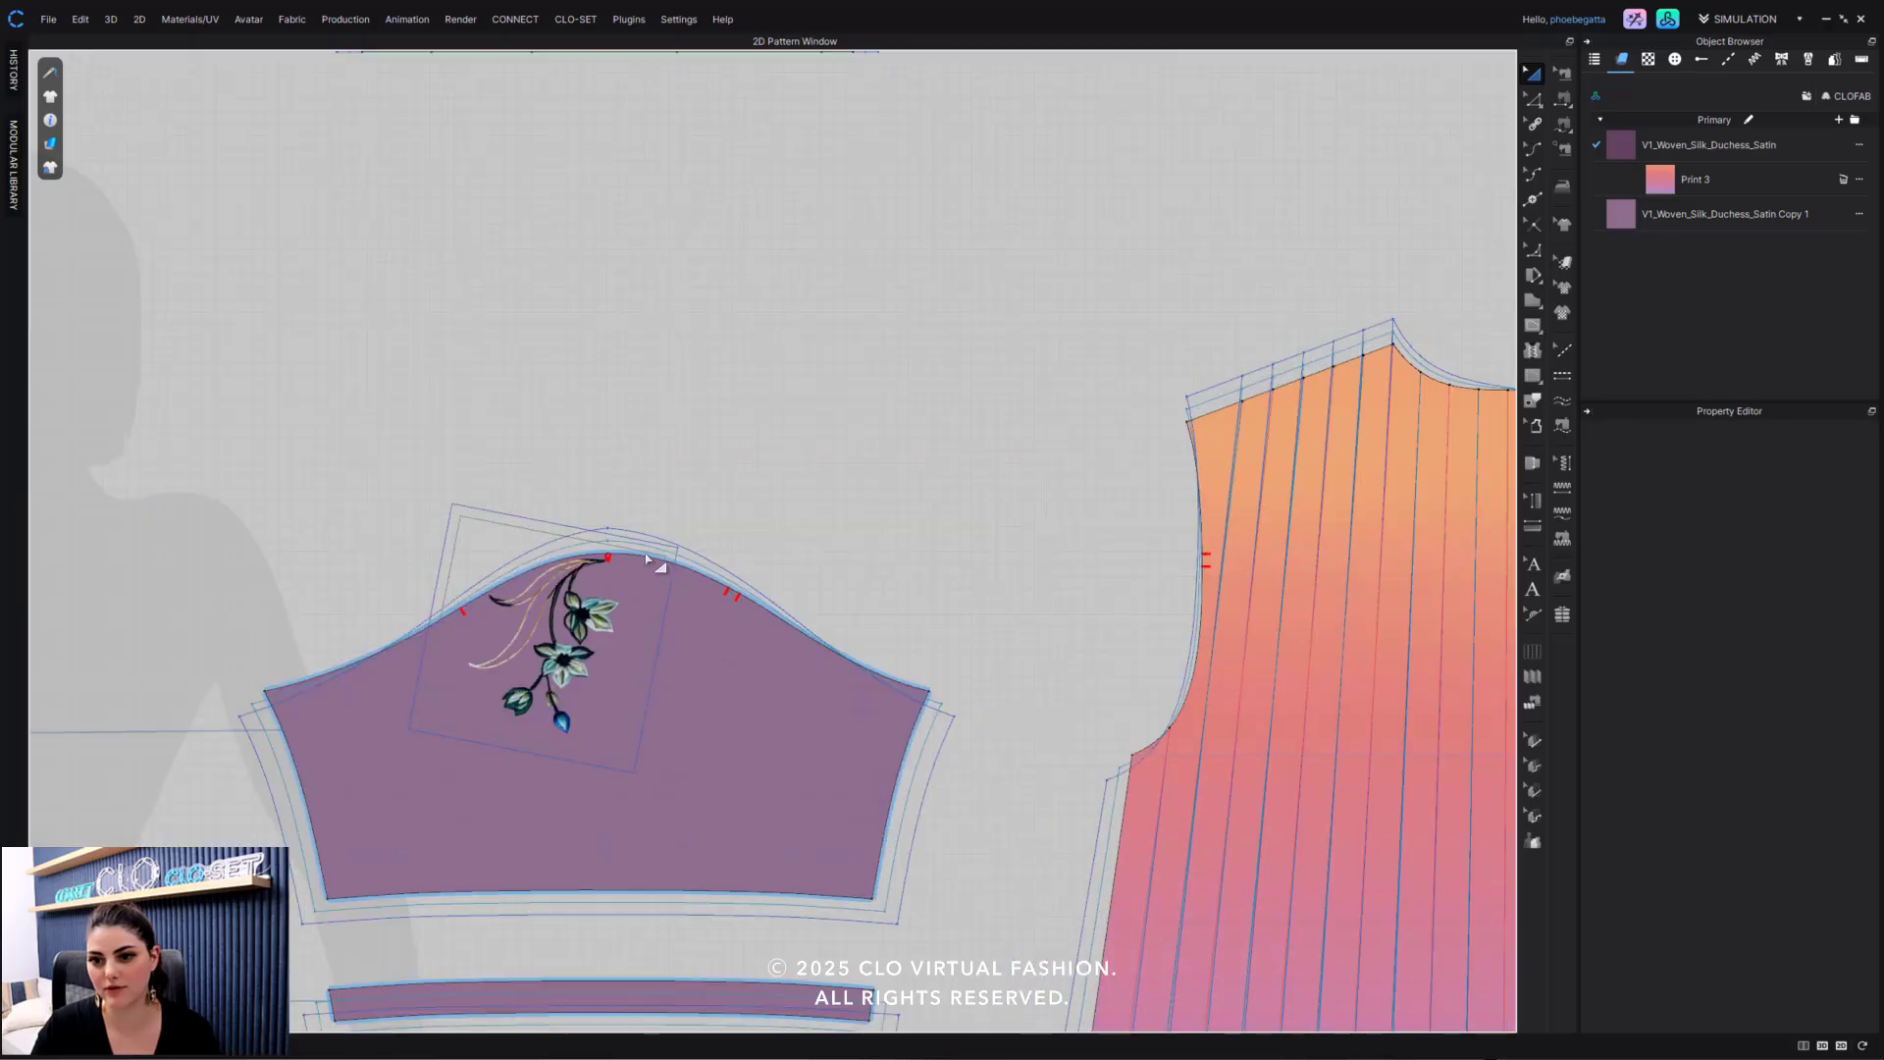
middle_drag(651, 551, 887, 291)
scroll(771, 420, down, 2)
scroll(771, 364, down, 5)
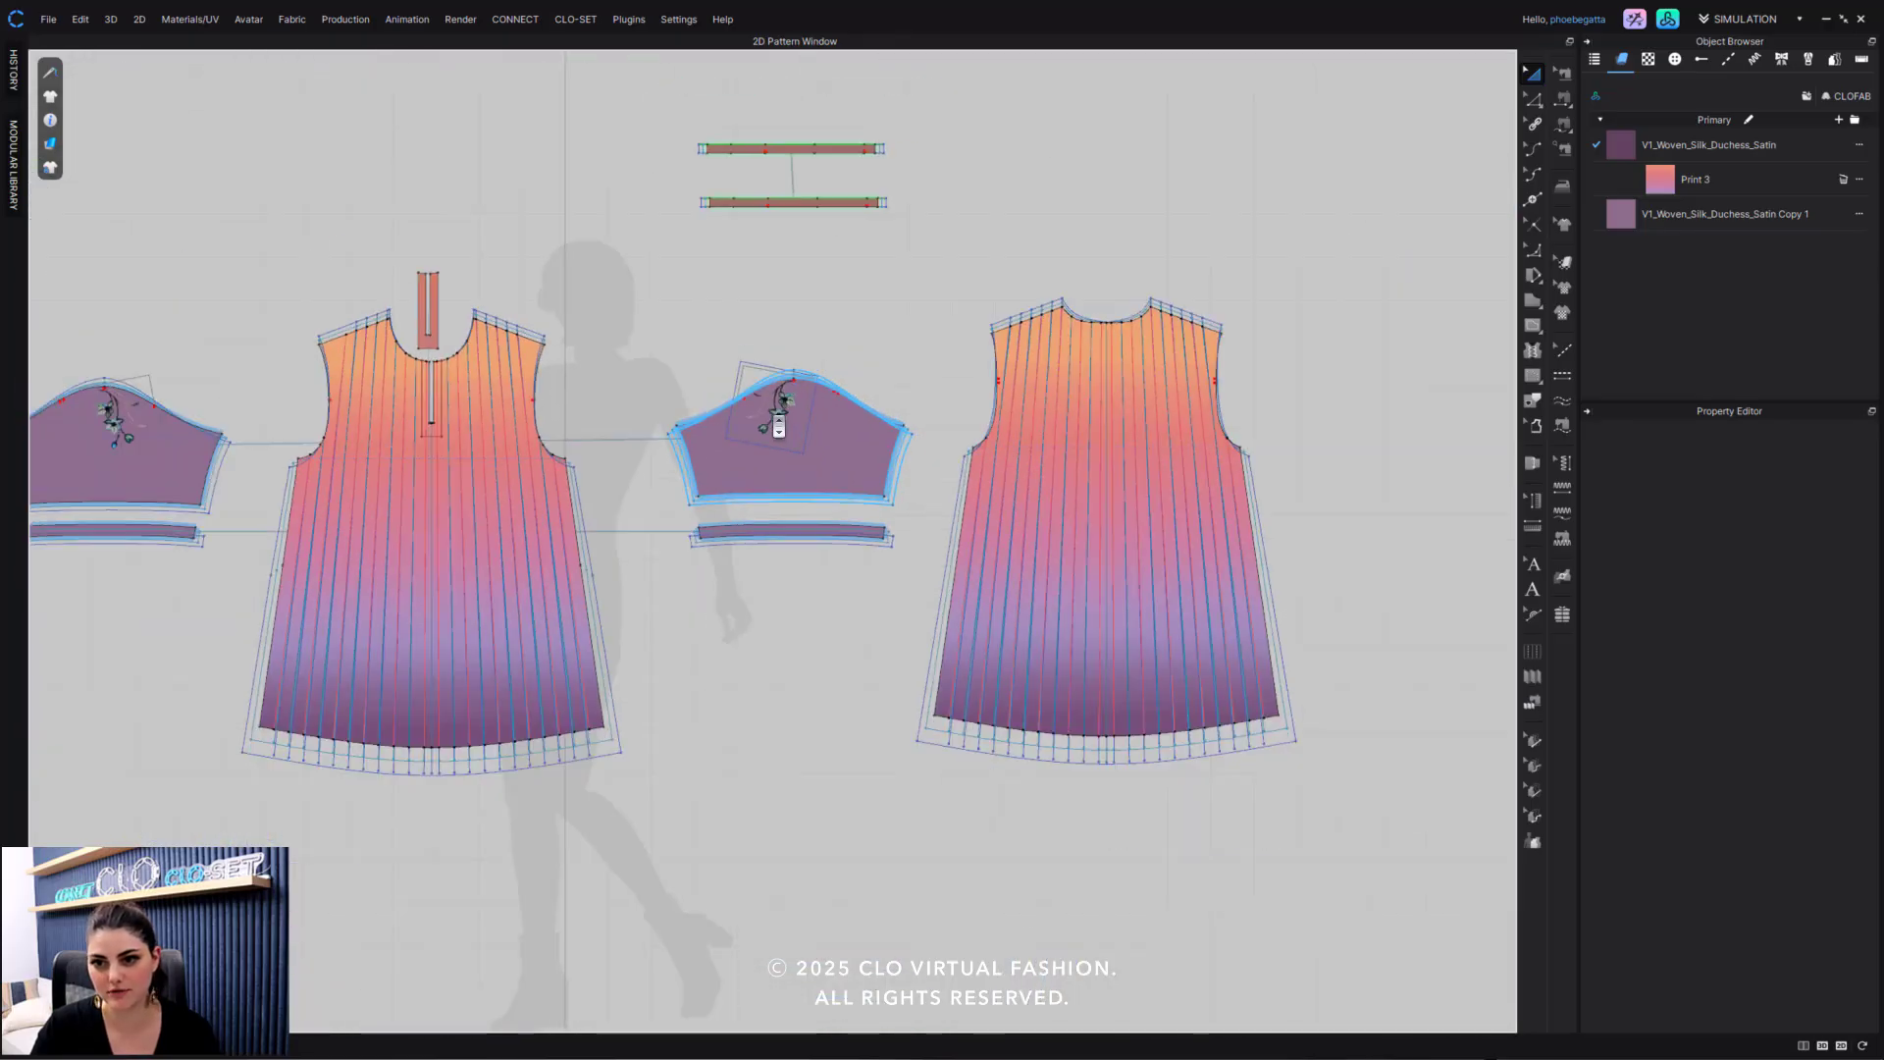
scroll(771, 363, up, 3)
scroll(770, 353, down, 1)
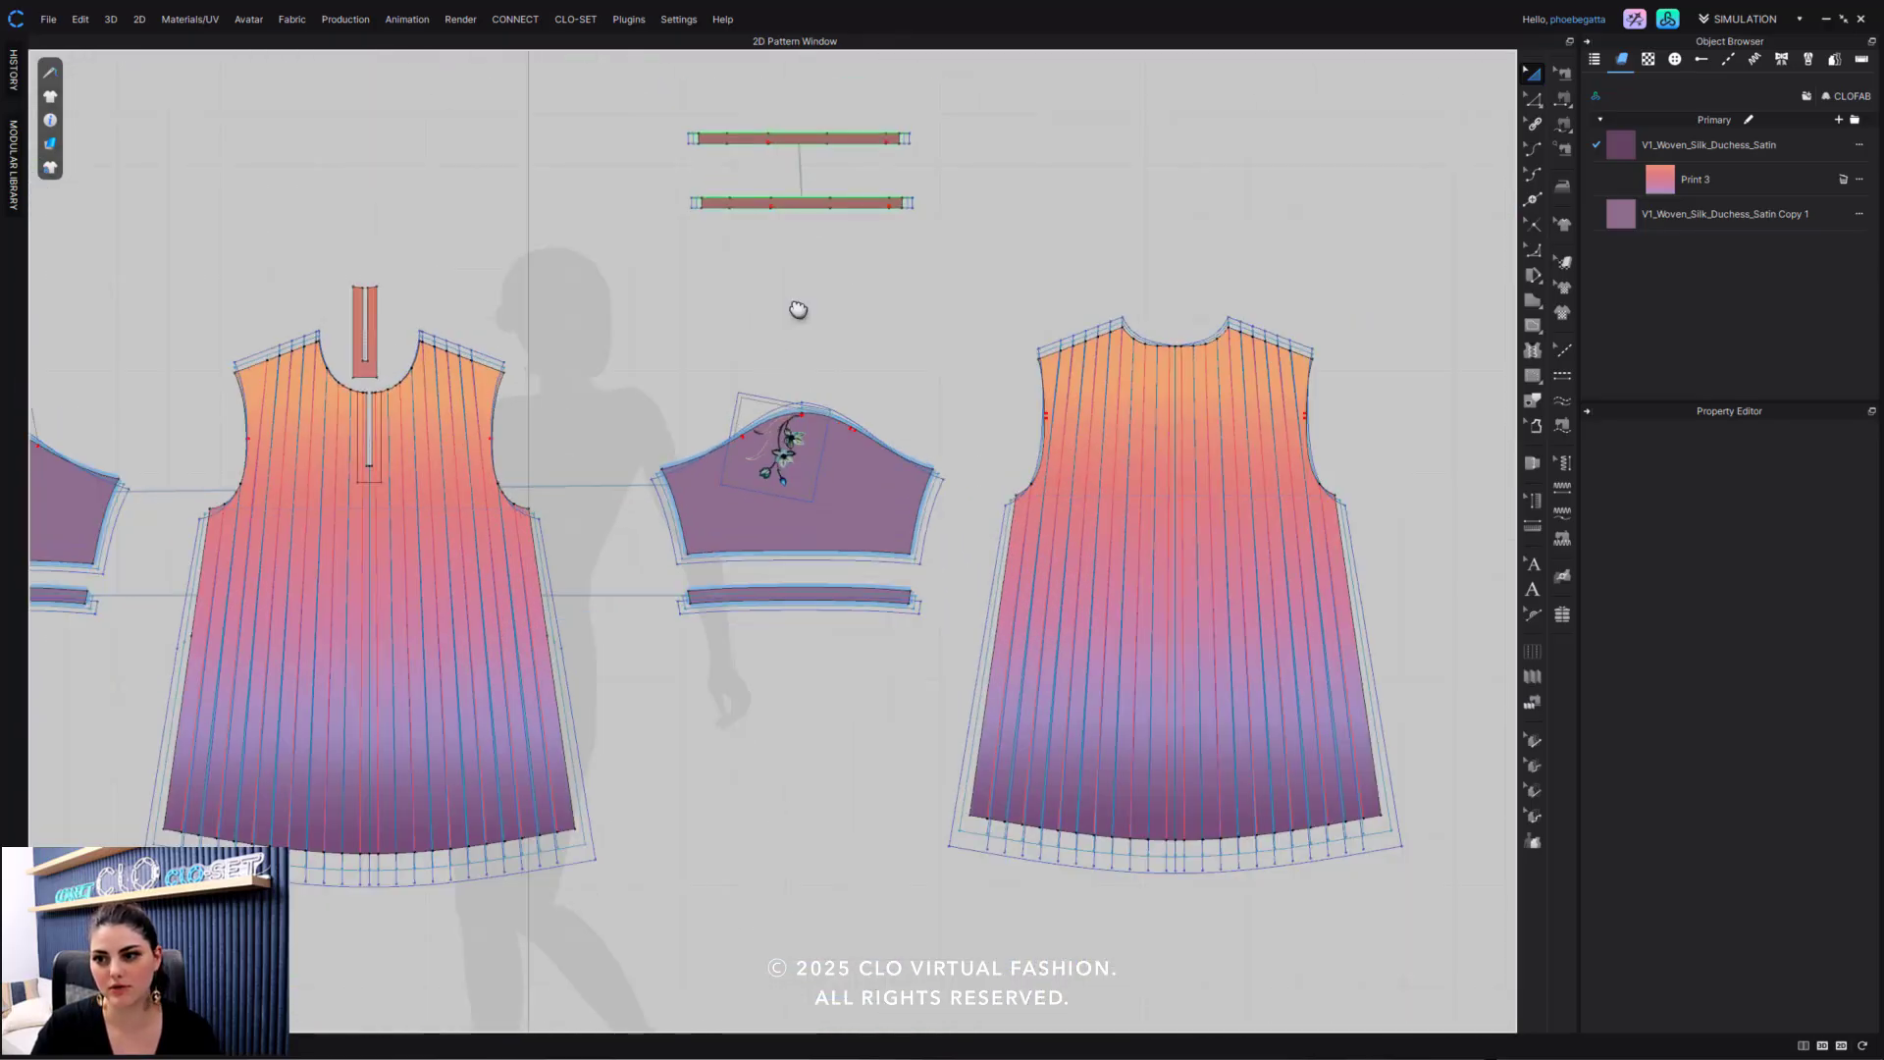
scroll(864, 294, down, 2)
scroll(862, 324, up, 1)
middle_drag(862, 324, 949, 360)
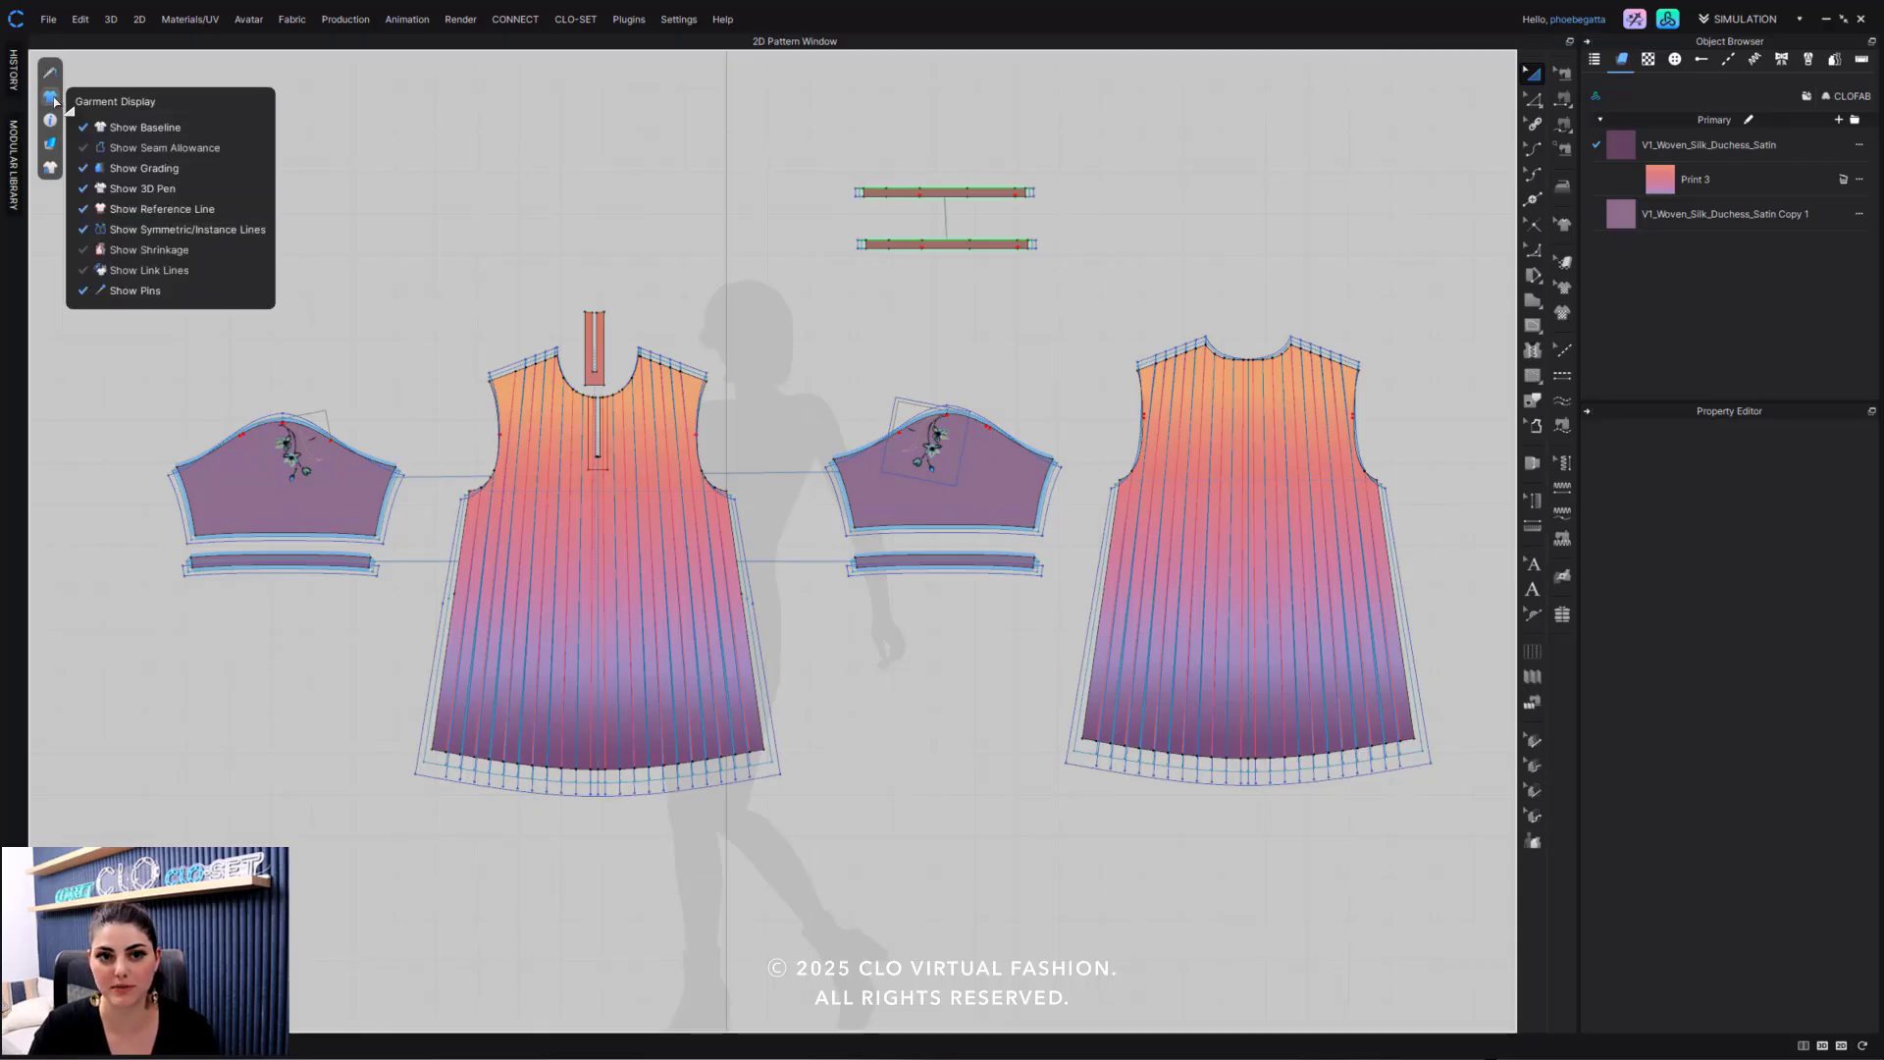
Turn the grading display off for the 2D patterns.
click(140, 170)
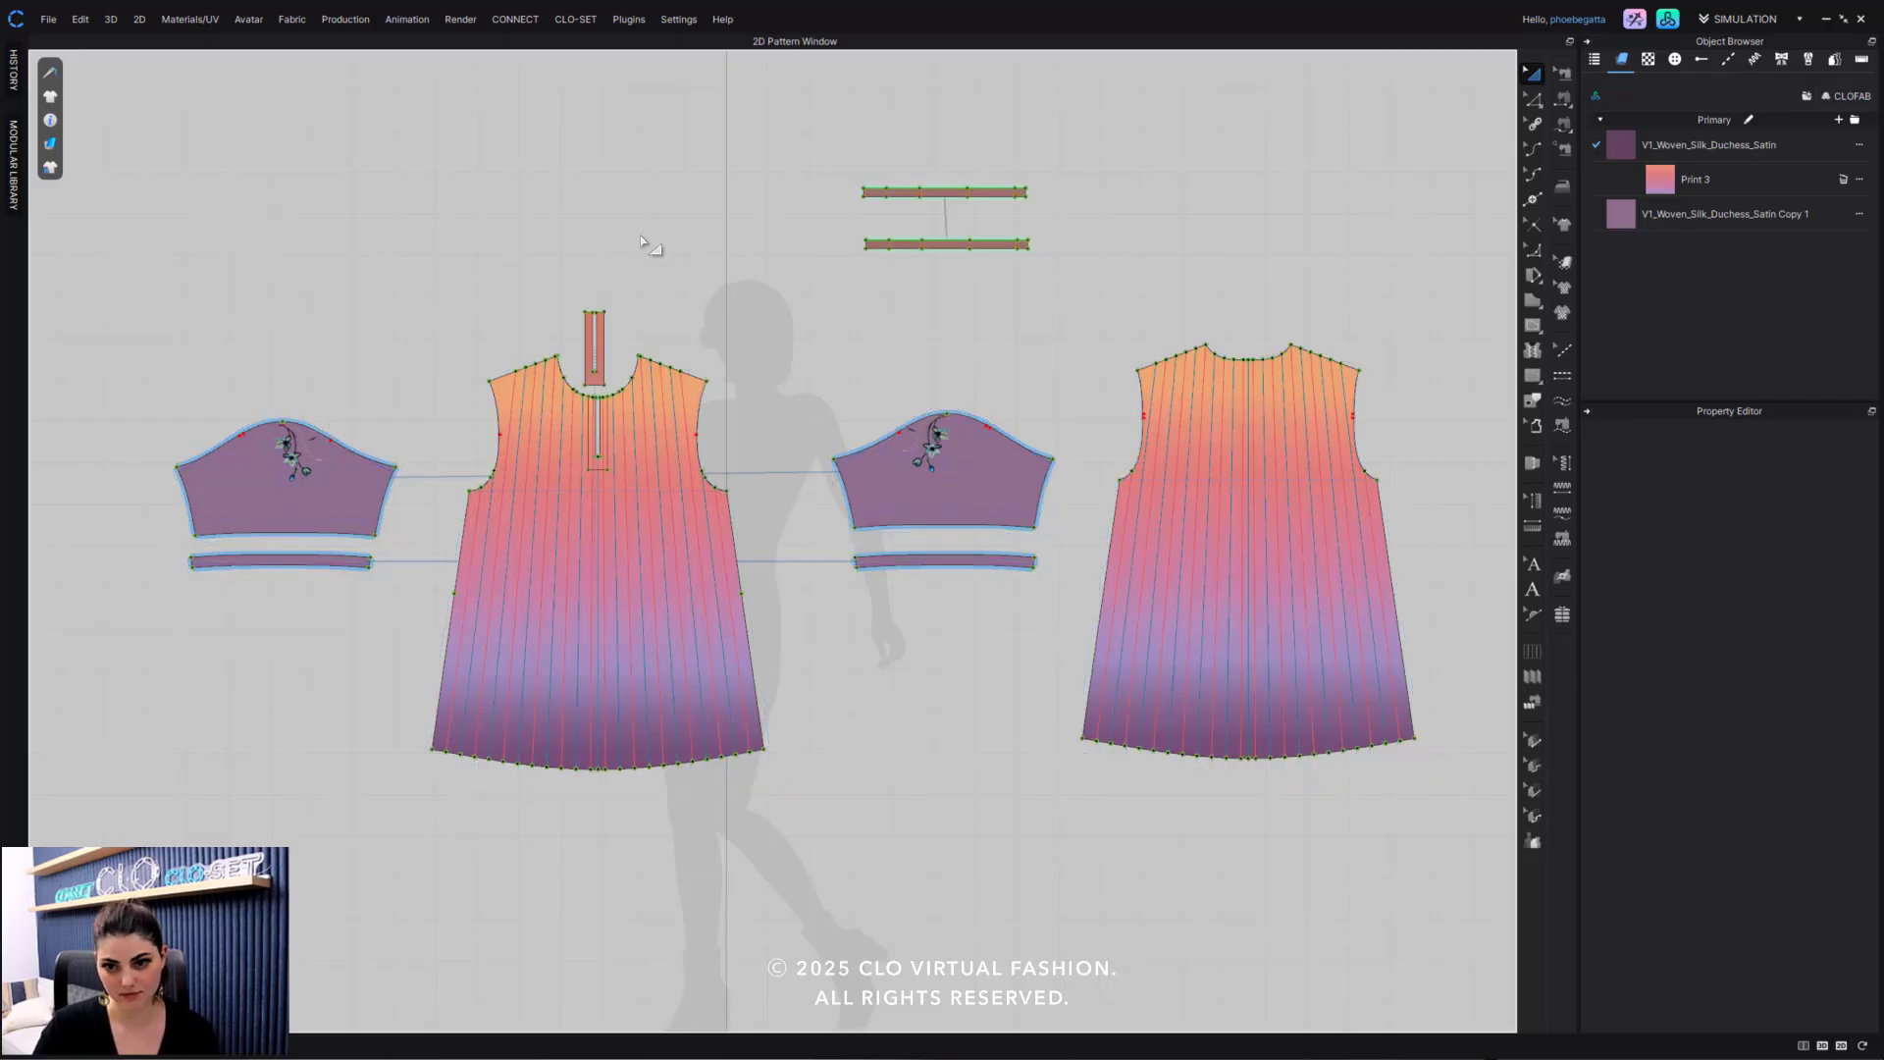
right_drag(1237, 239, 1164, 180)
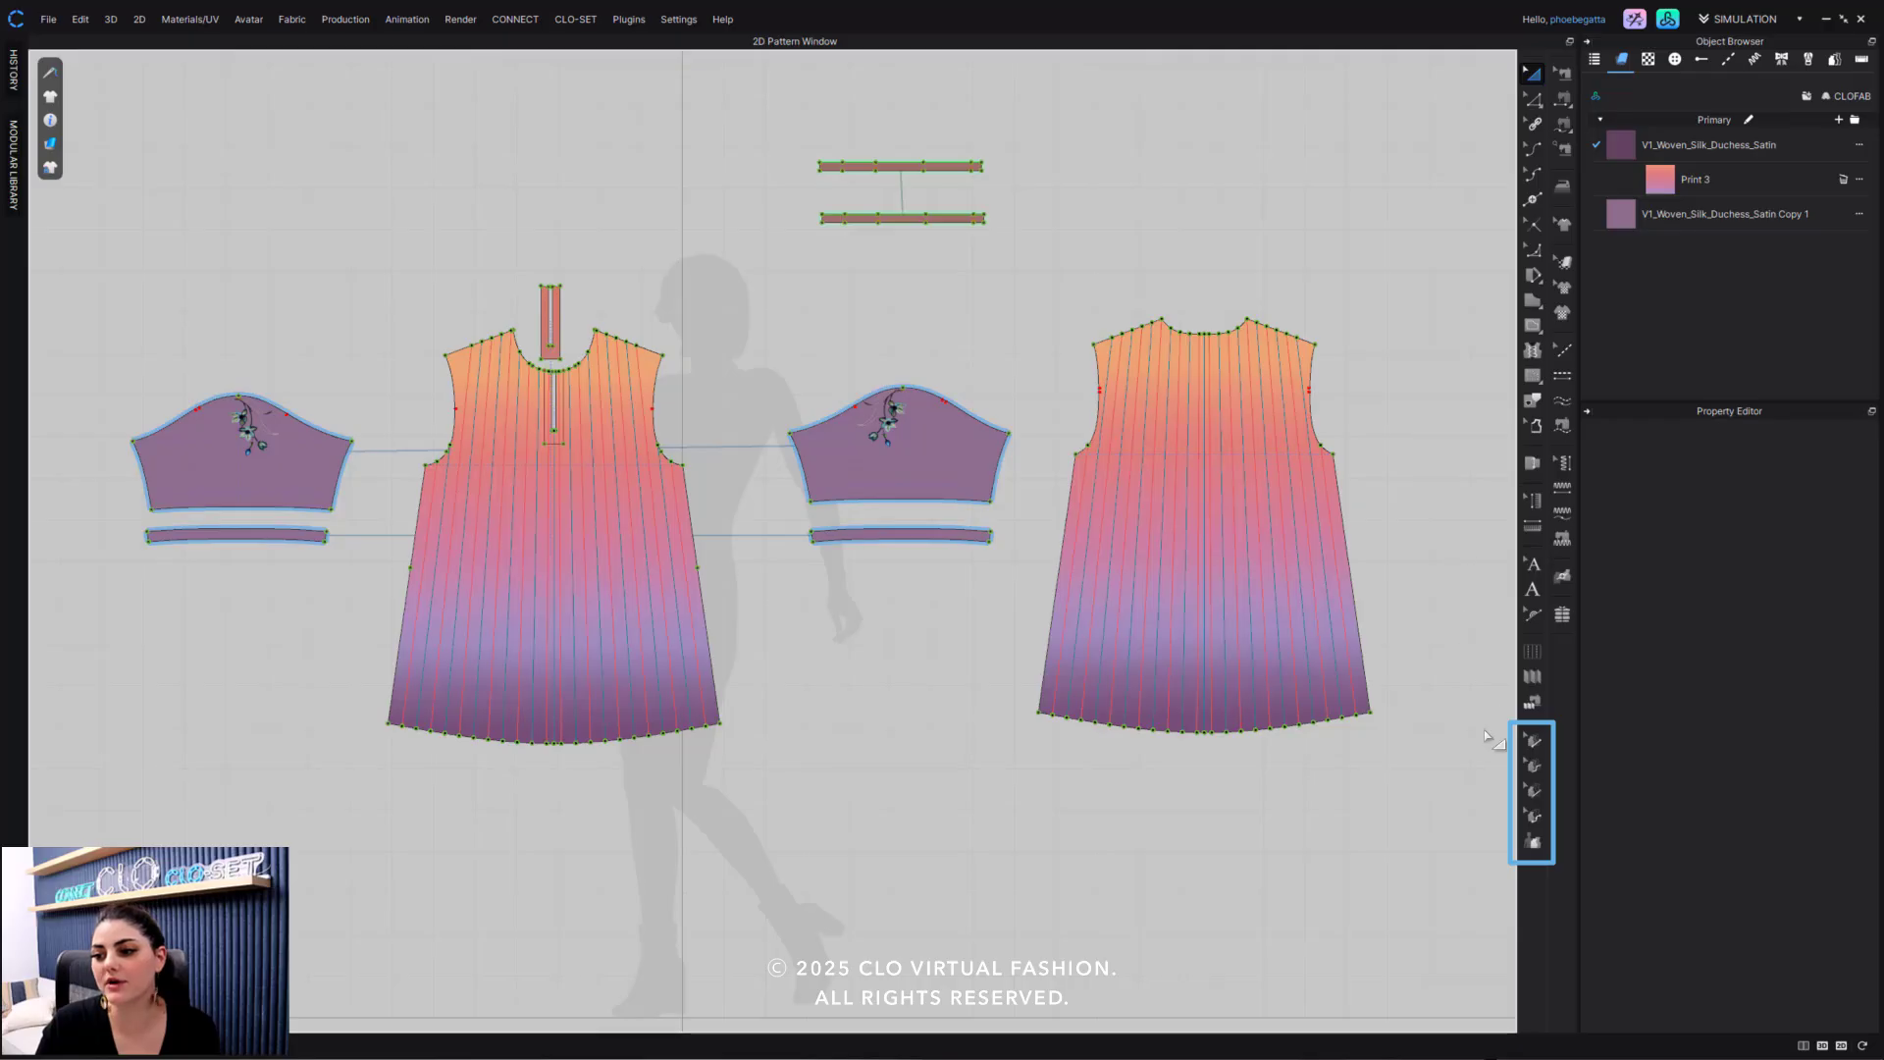
With the grading tool, grade the neckline corner right of the front slit downward, to a Y offset of -0.750 in per size.
click(1534, 743)
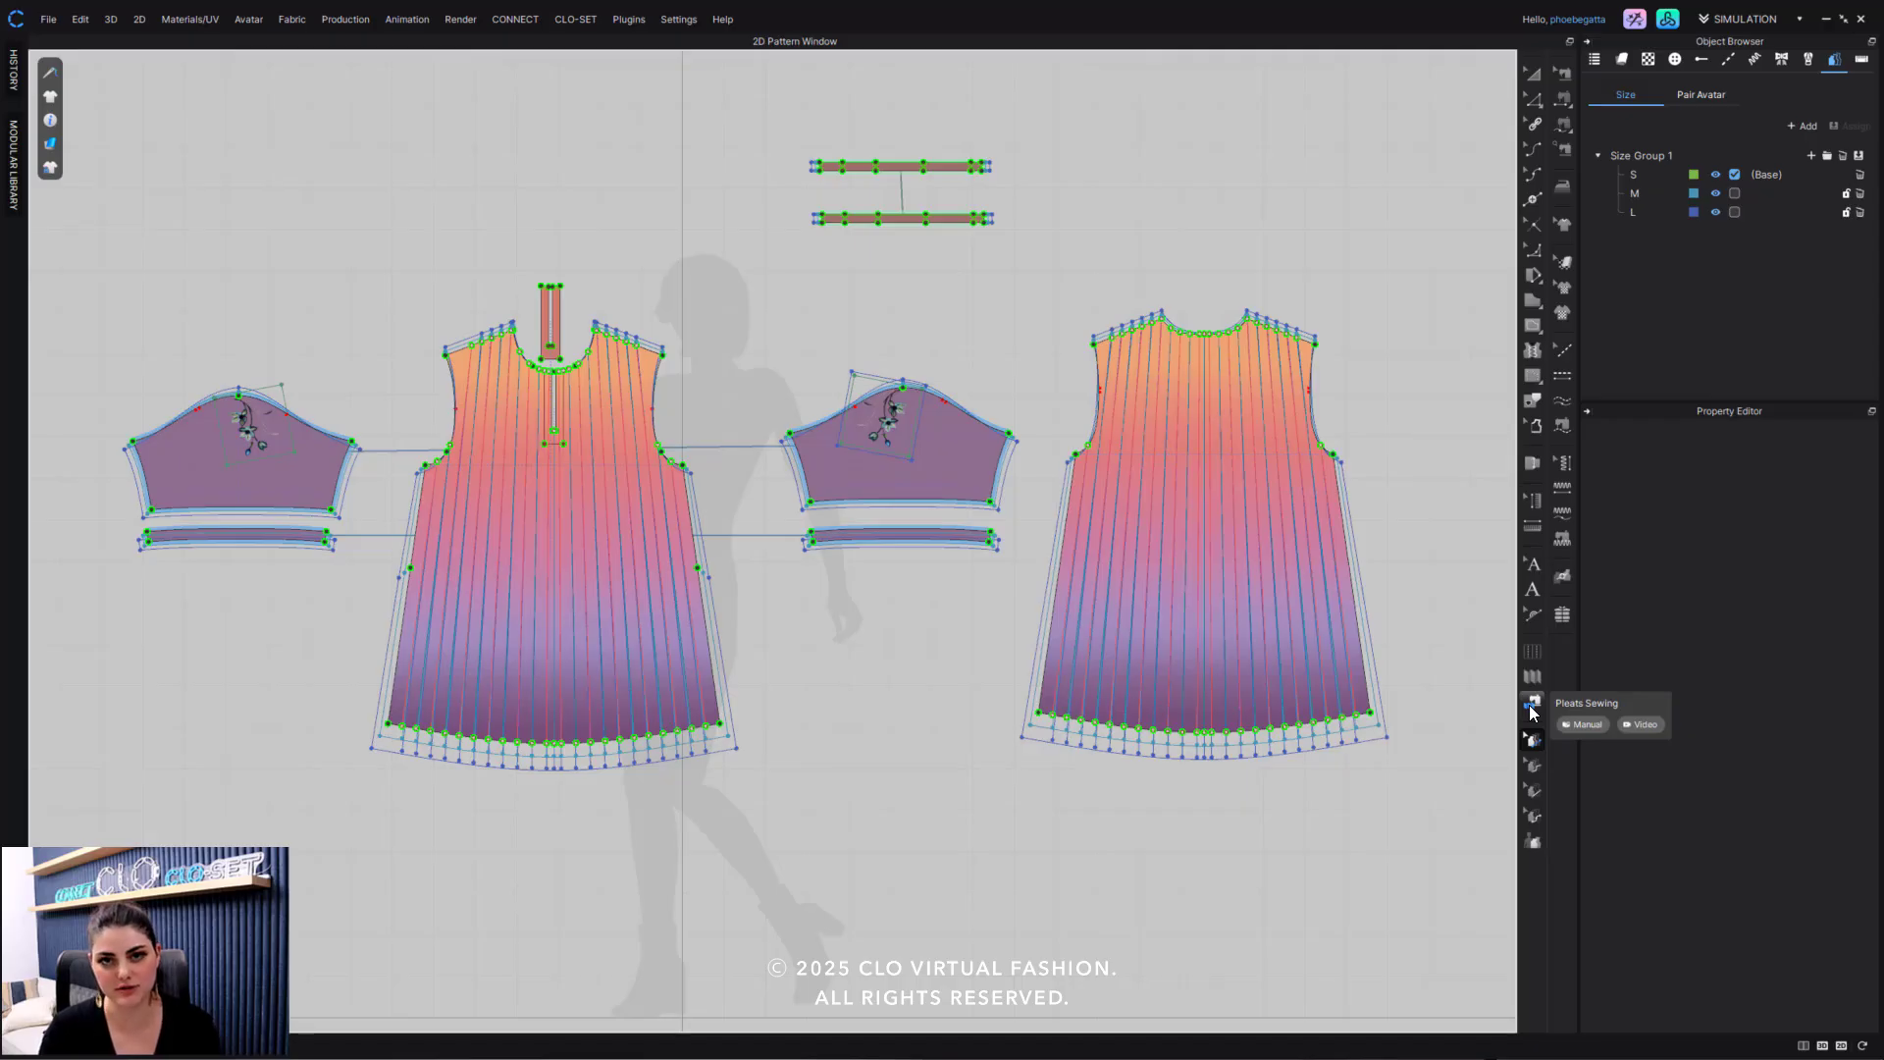
scroll(589, 373, up, 10)
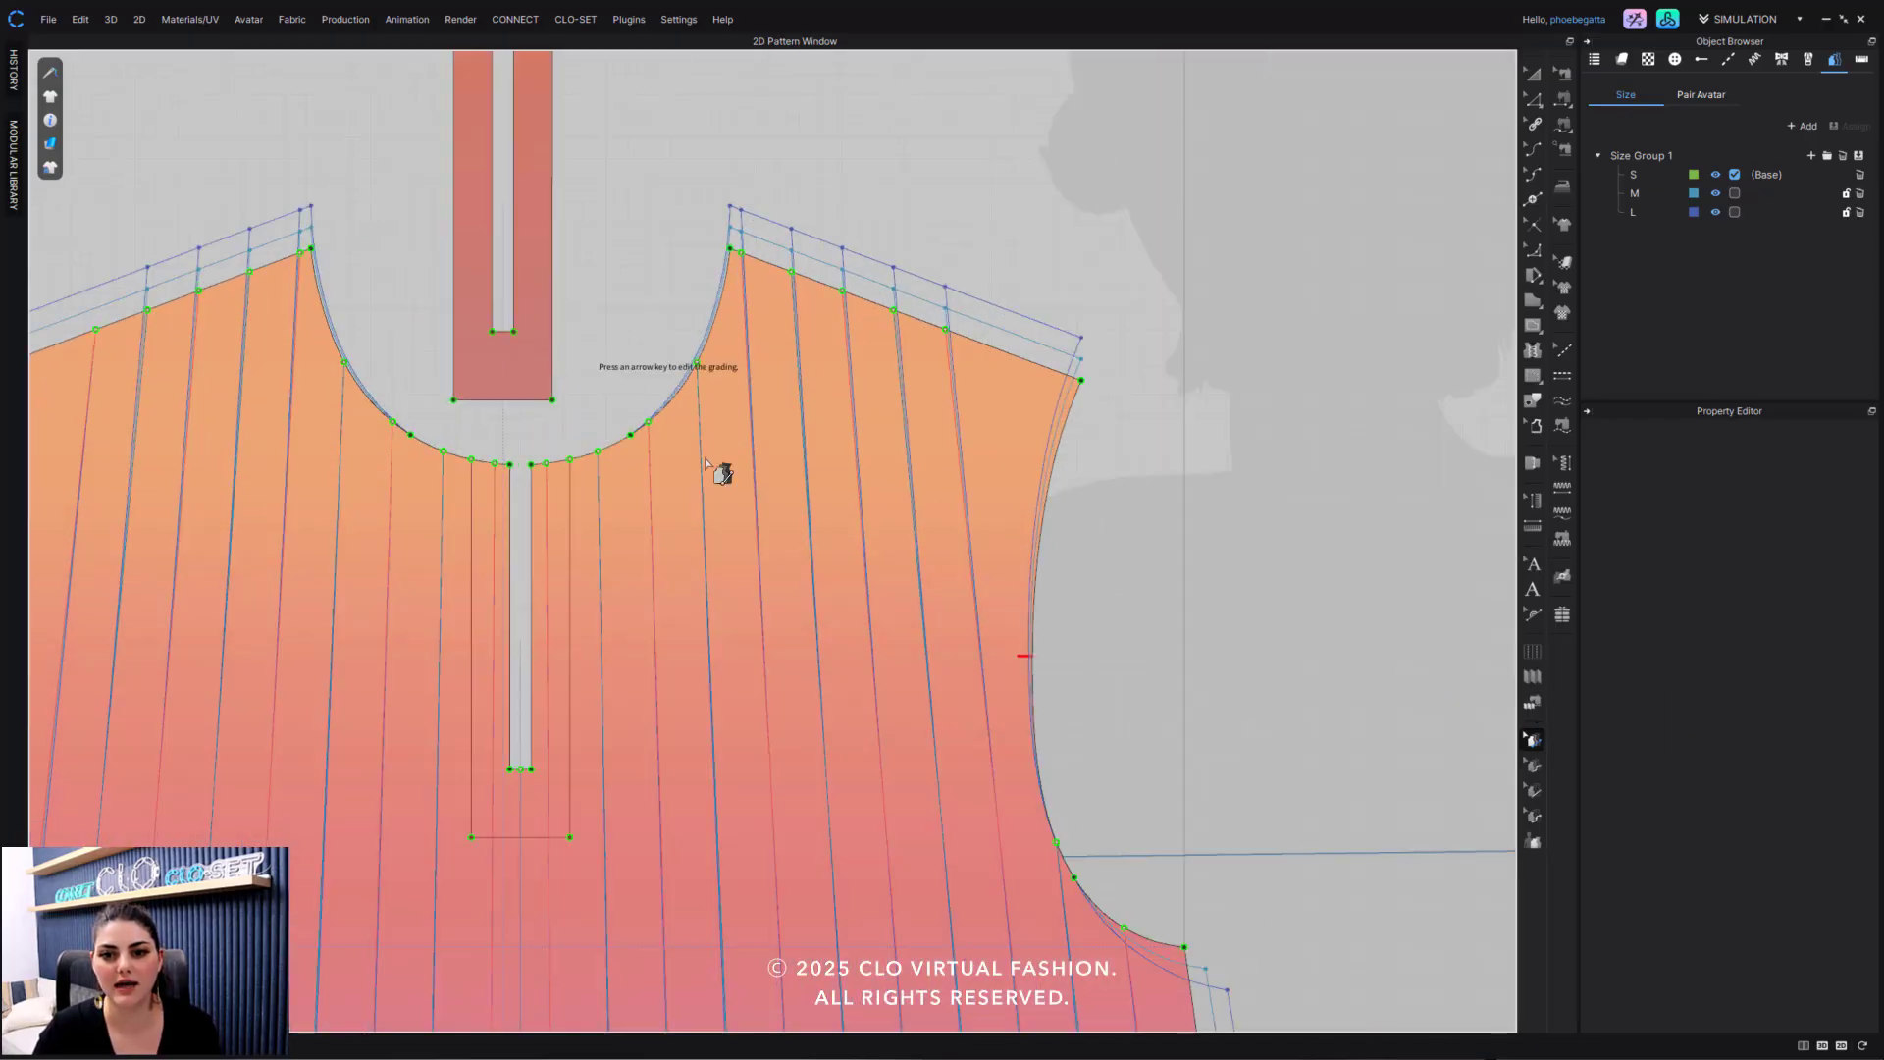
click(531, 467)
key(Down)
key(Down)
key(Down)
key(Down)
key(Down)
key(Down)
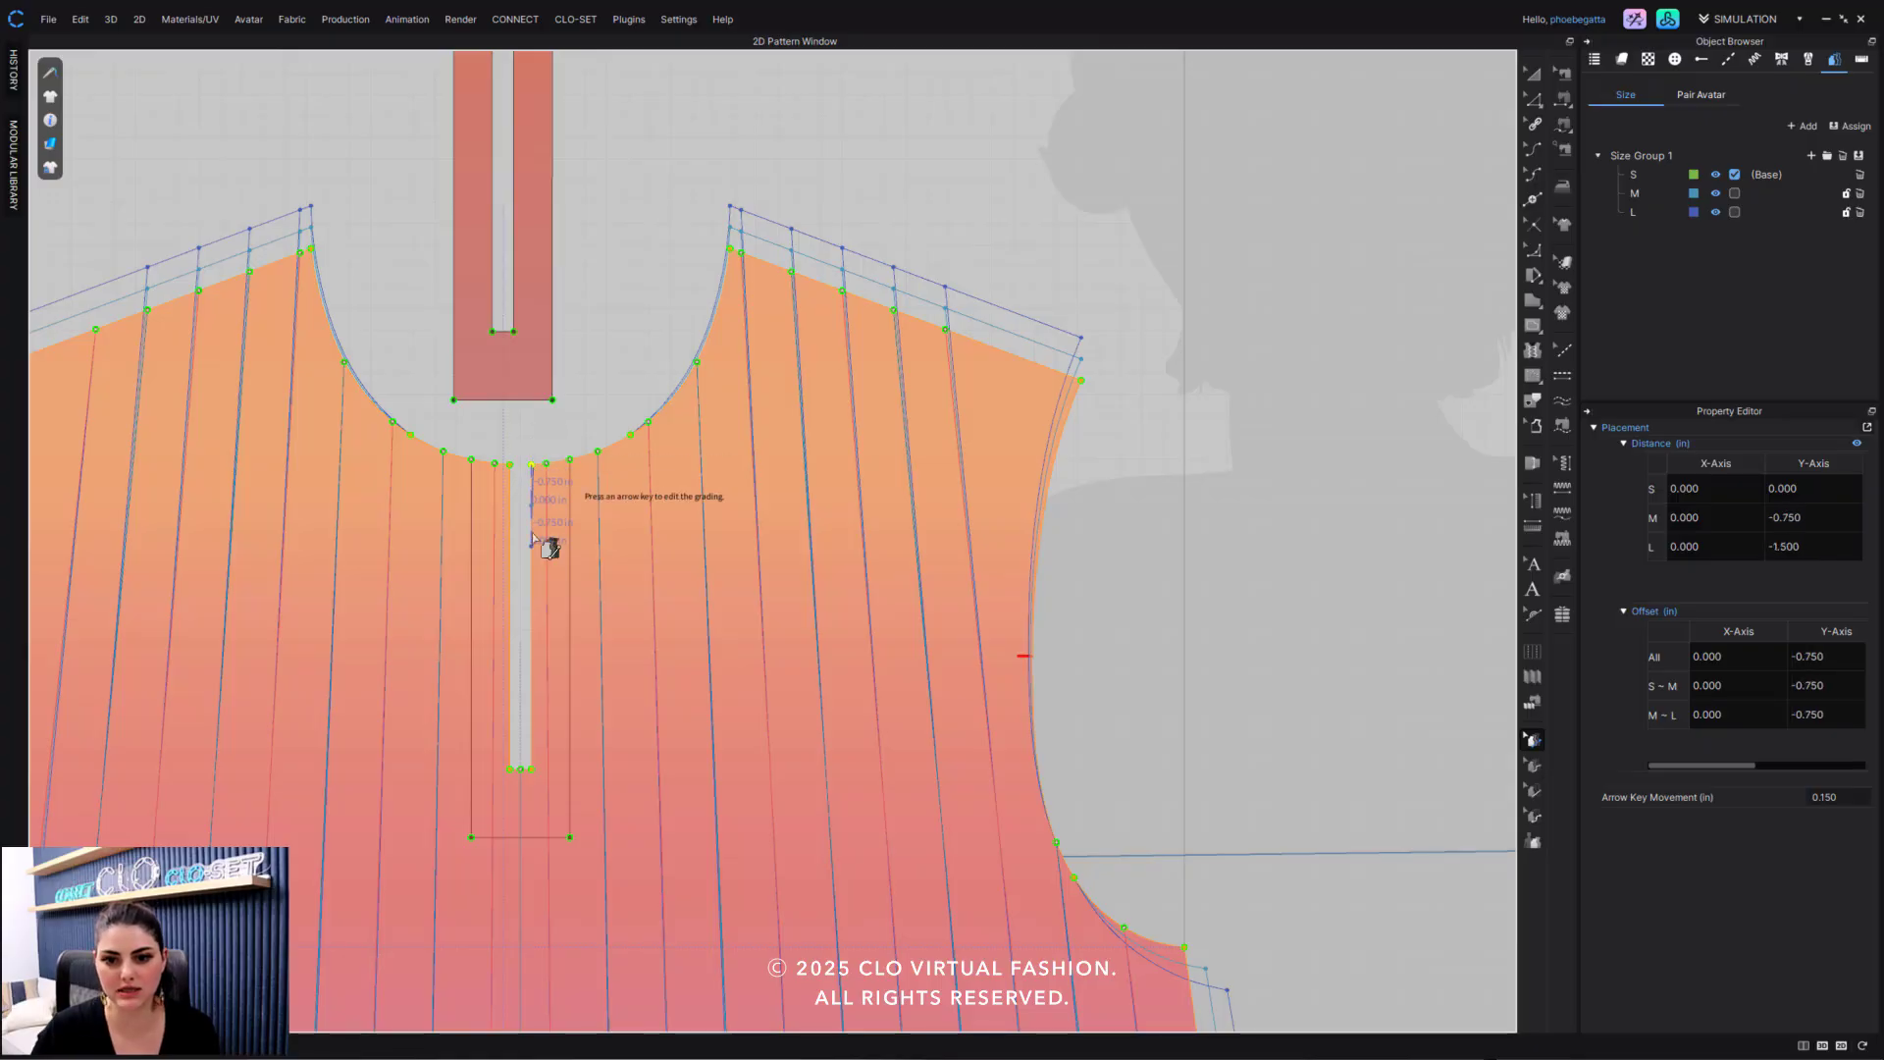
Raise the grading of the slit's neckline corner to a Y offset of 0.450 in per size.
scroll(531, 538, up, 5)
key(Up)
key(Up)
key(Up)
key(Up)
key(Up)
key(Up)
key(Up)
key(Up)
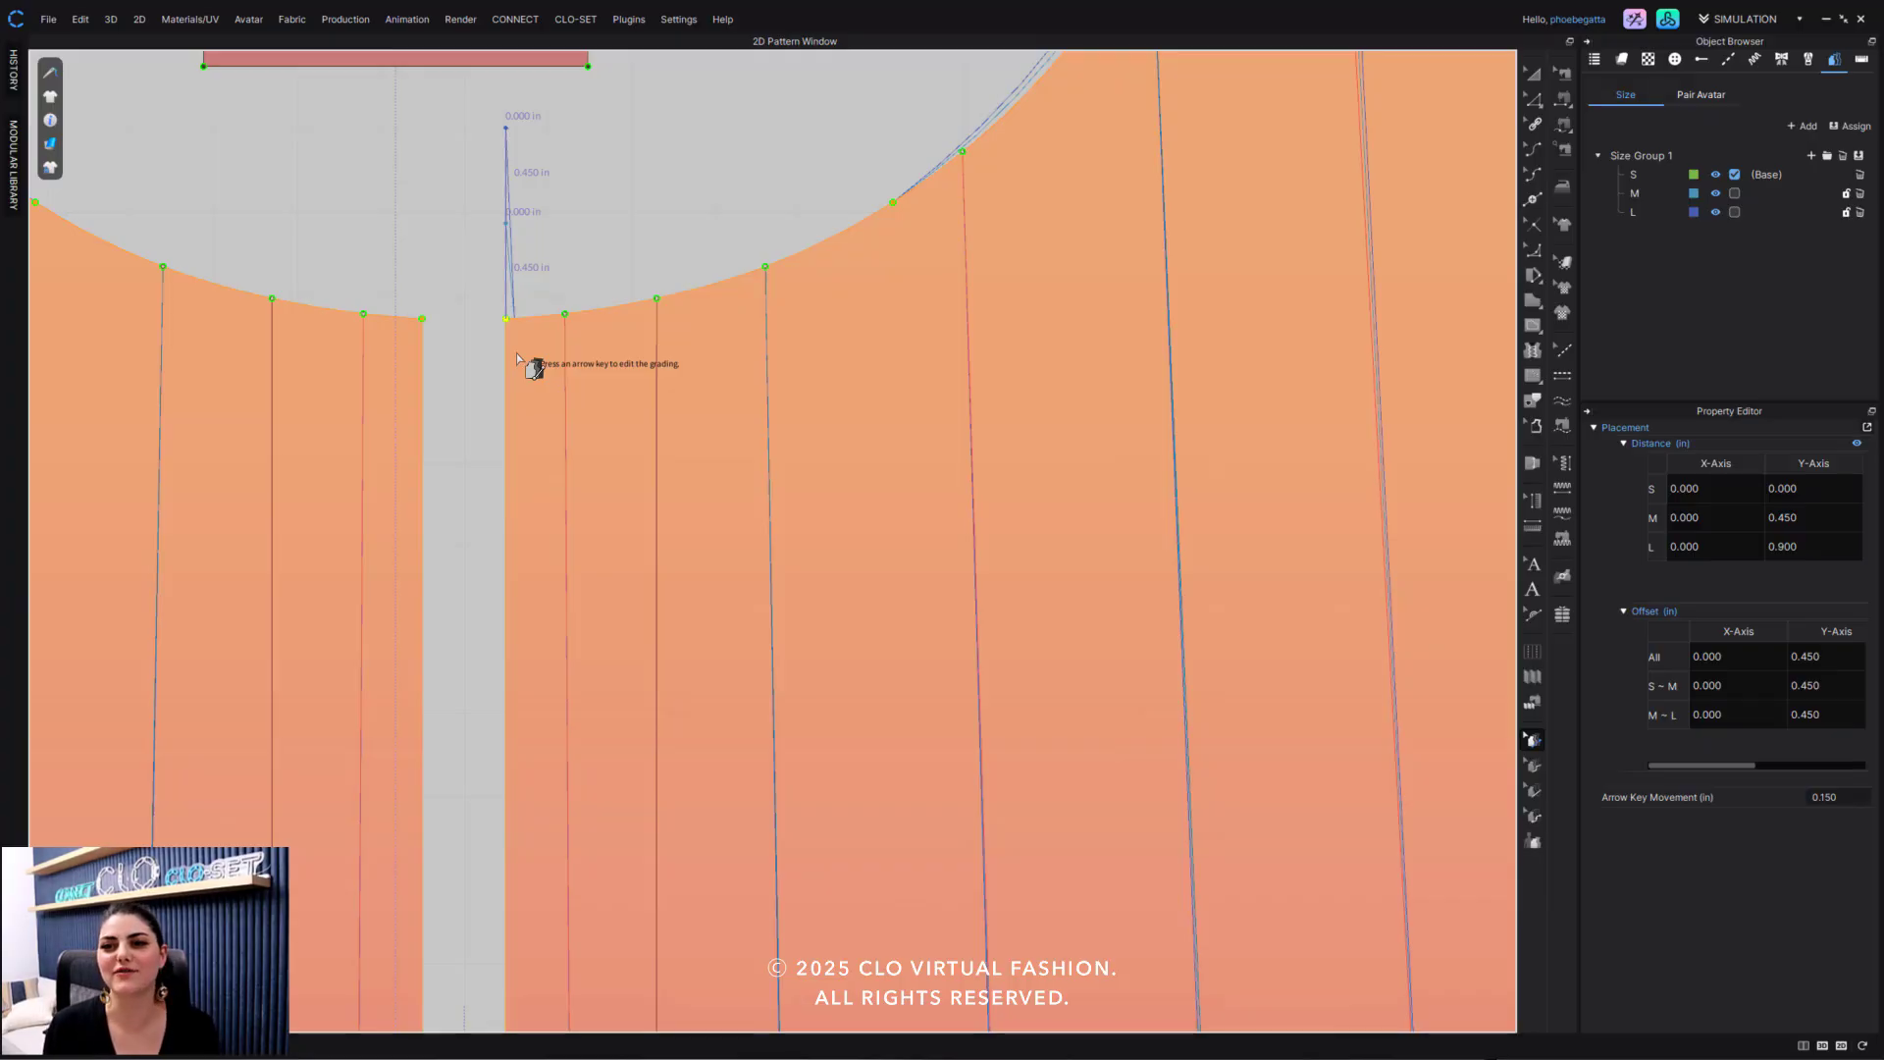
Bring the slit corner's Y grading offset back to 0.000 in and deselect the point.
key(Down)
key(Down)
key(Down)
key(Down)
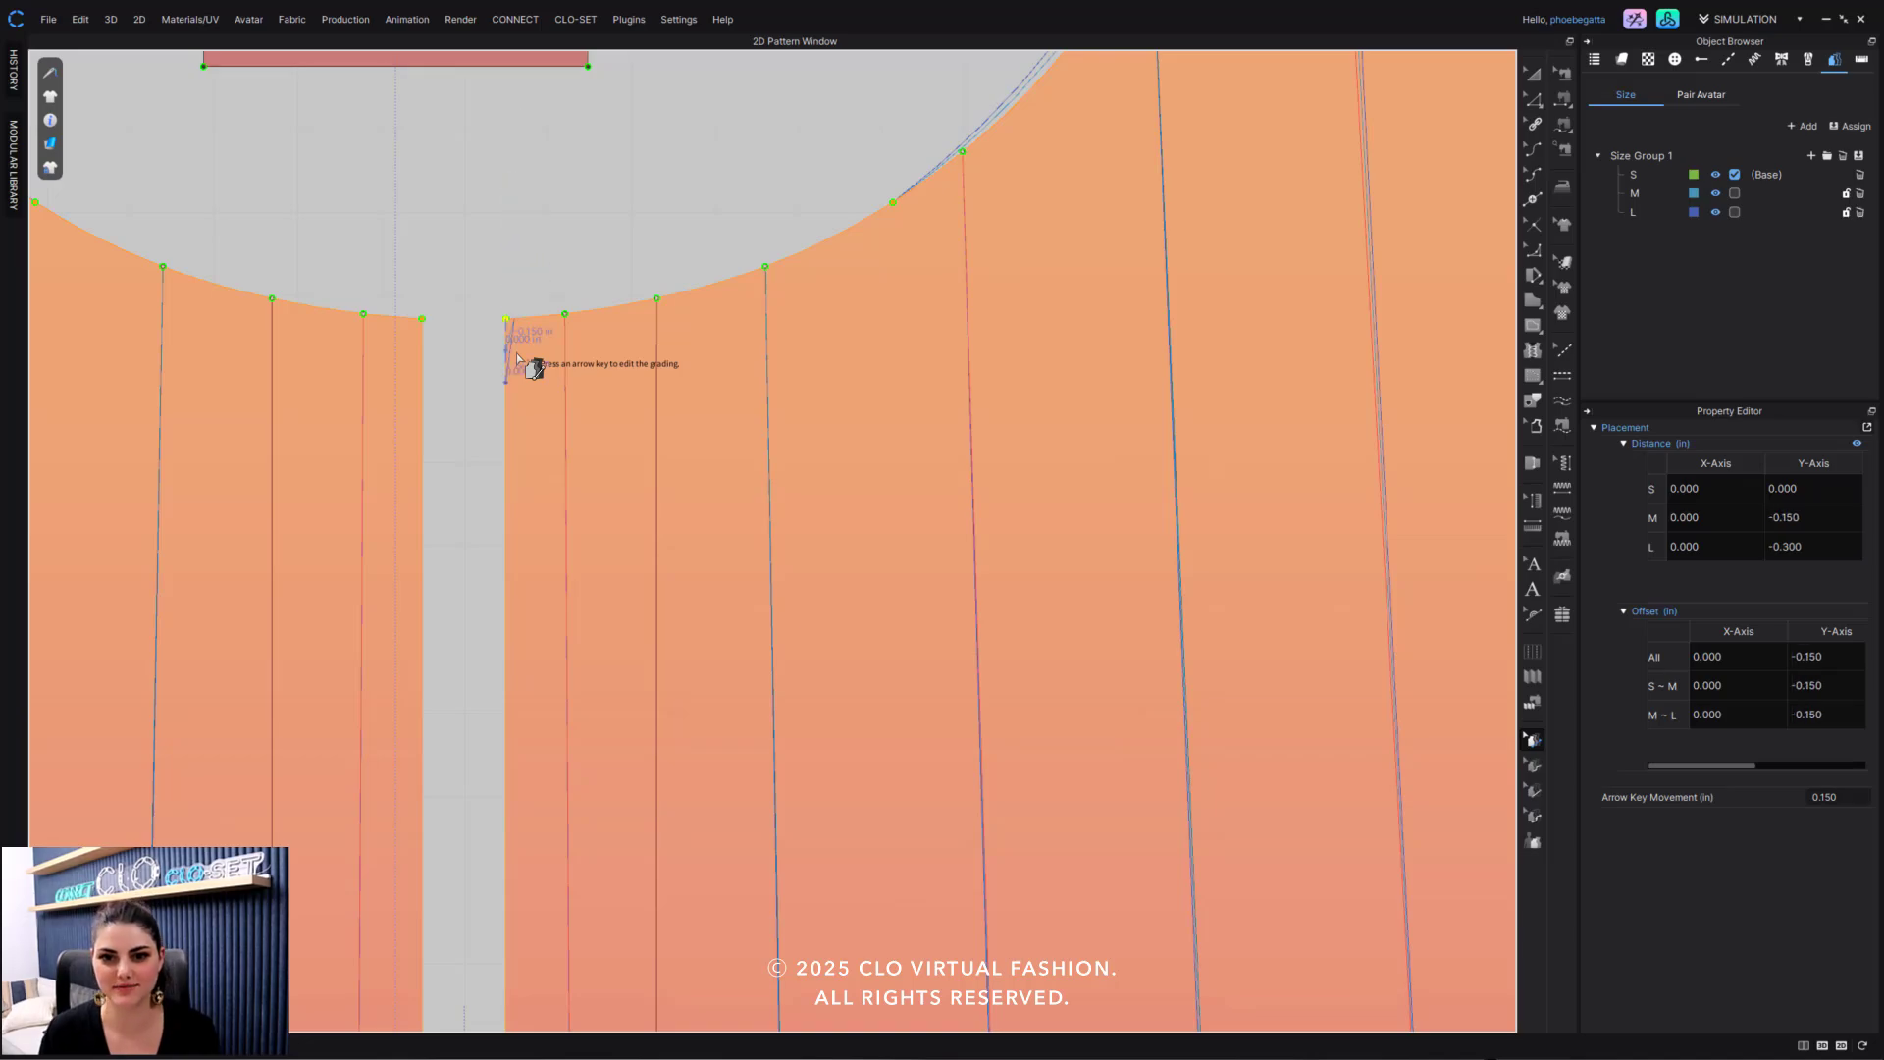
key(Up)
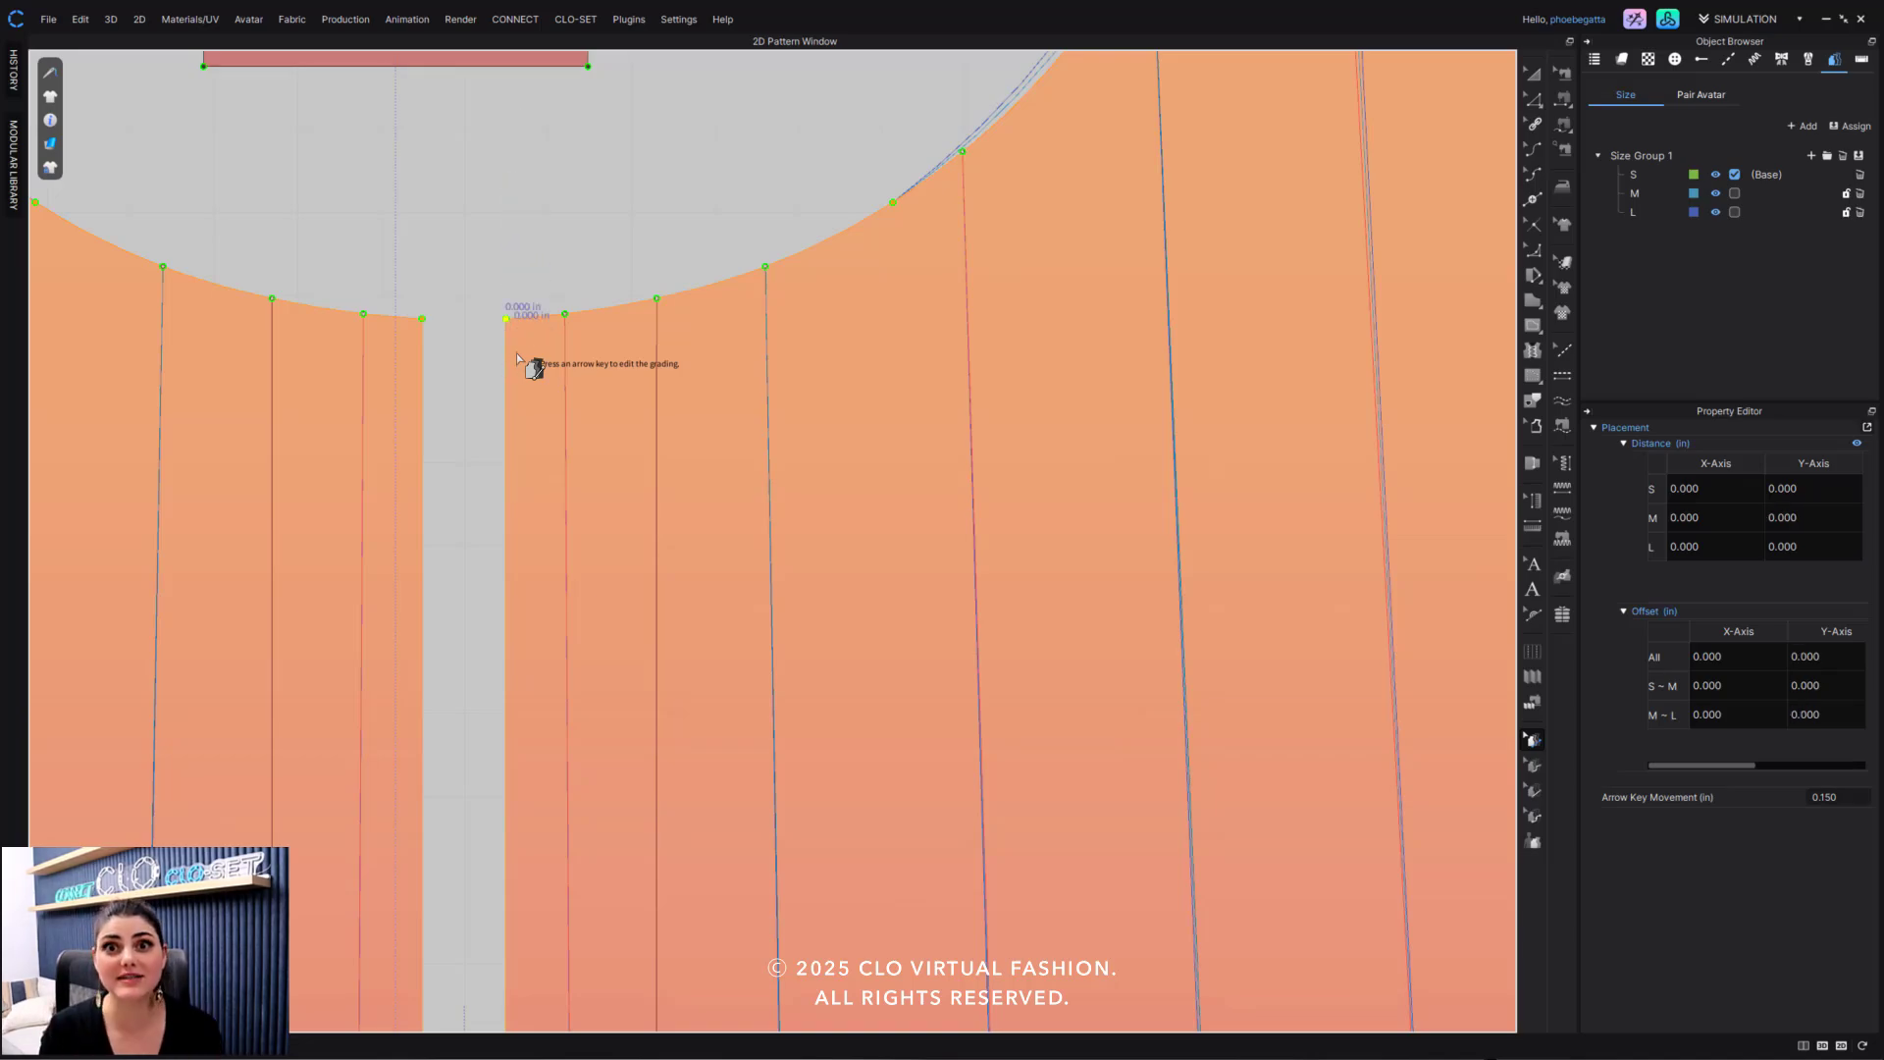
click(932, 221)
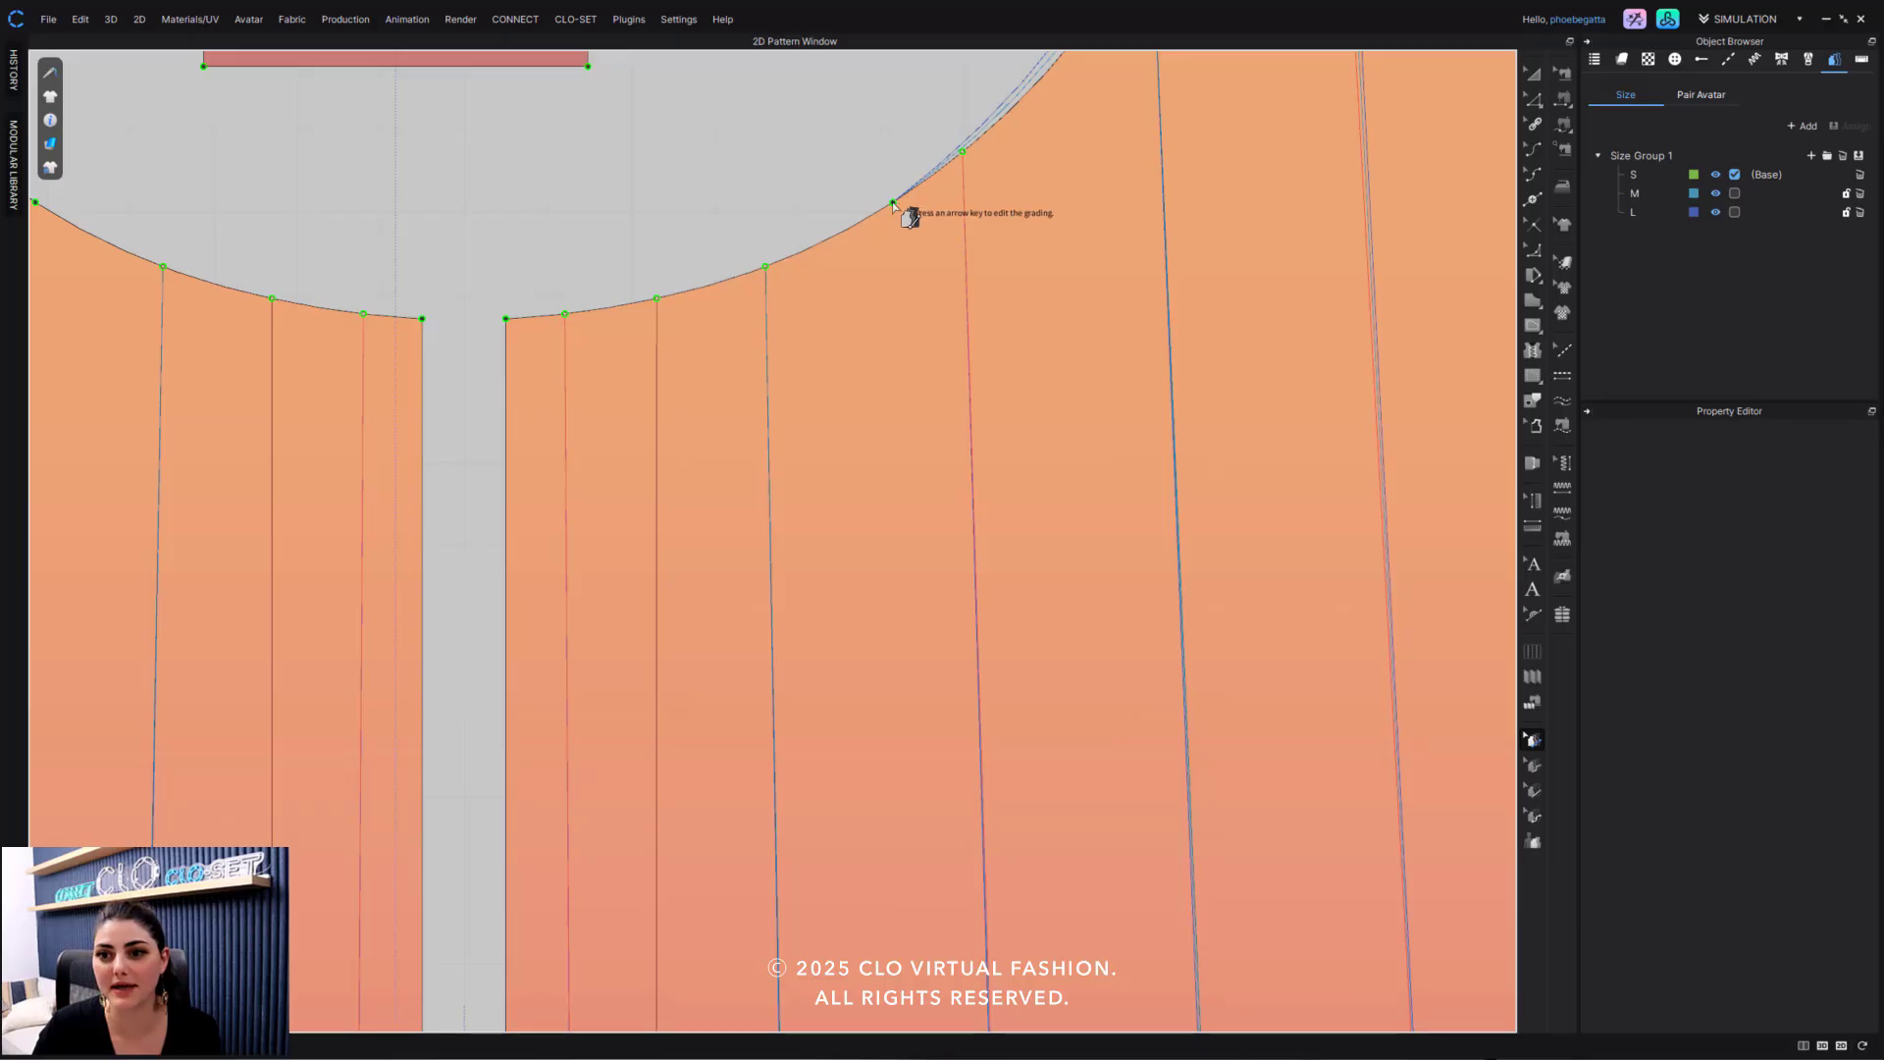
Try grading the next main point up the right neckline curve to a 0.300 in Y offset, and return it to 0.000 in.
click(892, 203)
key(Up)
key(Up)
key(Up)
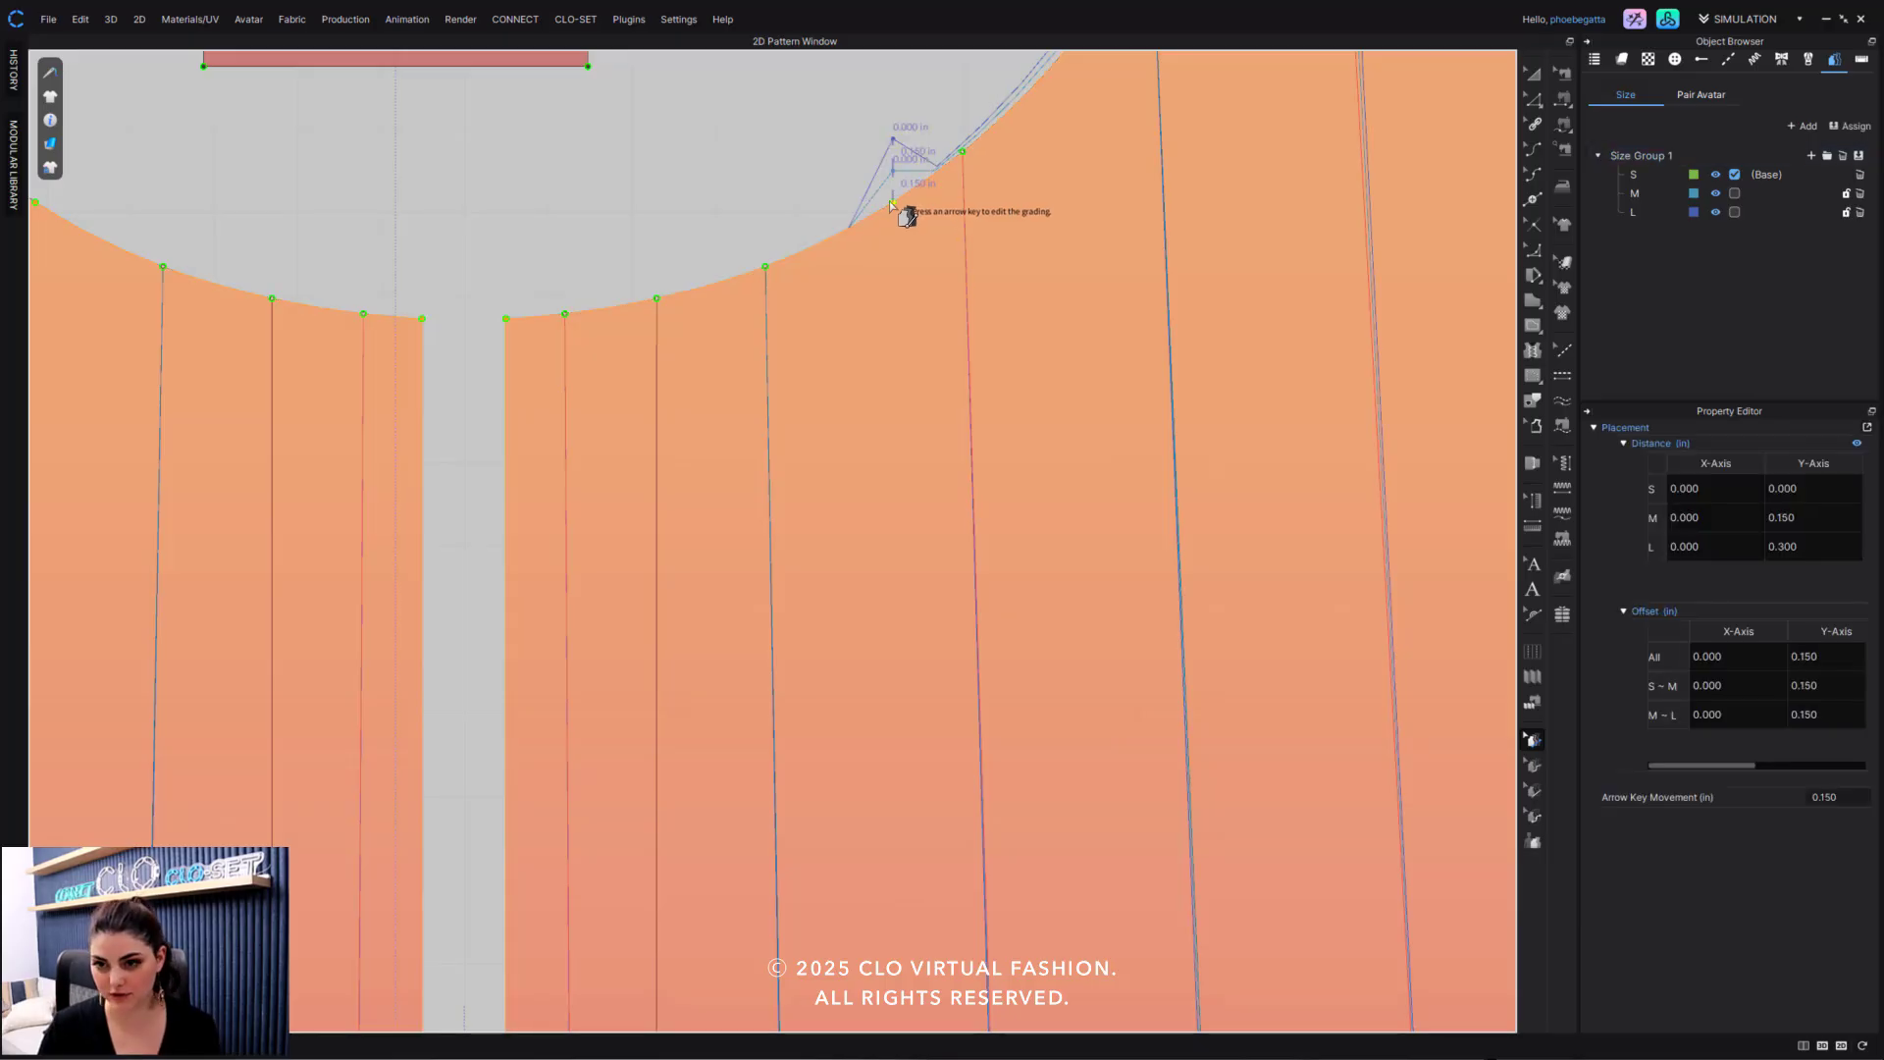
key(Down)
key(Down)
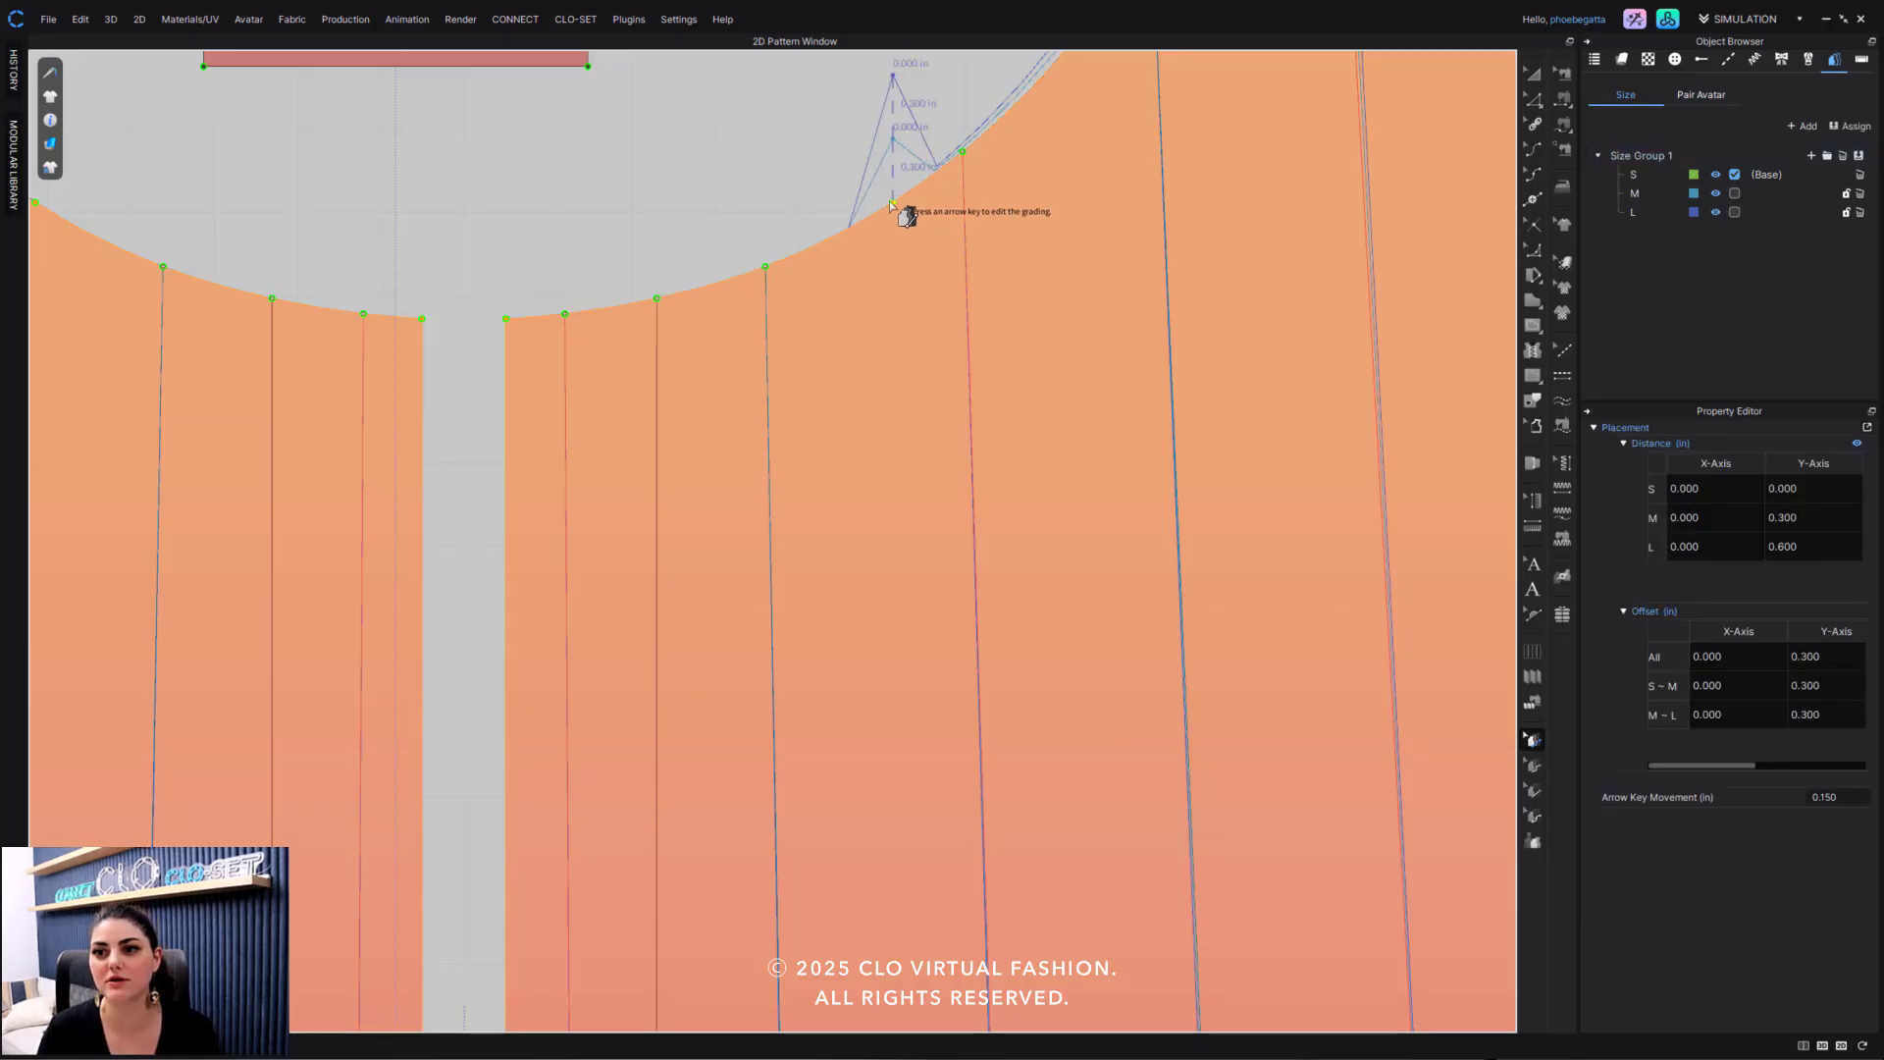
key(Up)
key(Up)
key(Down)
key(Down)
key(Down)
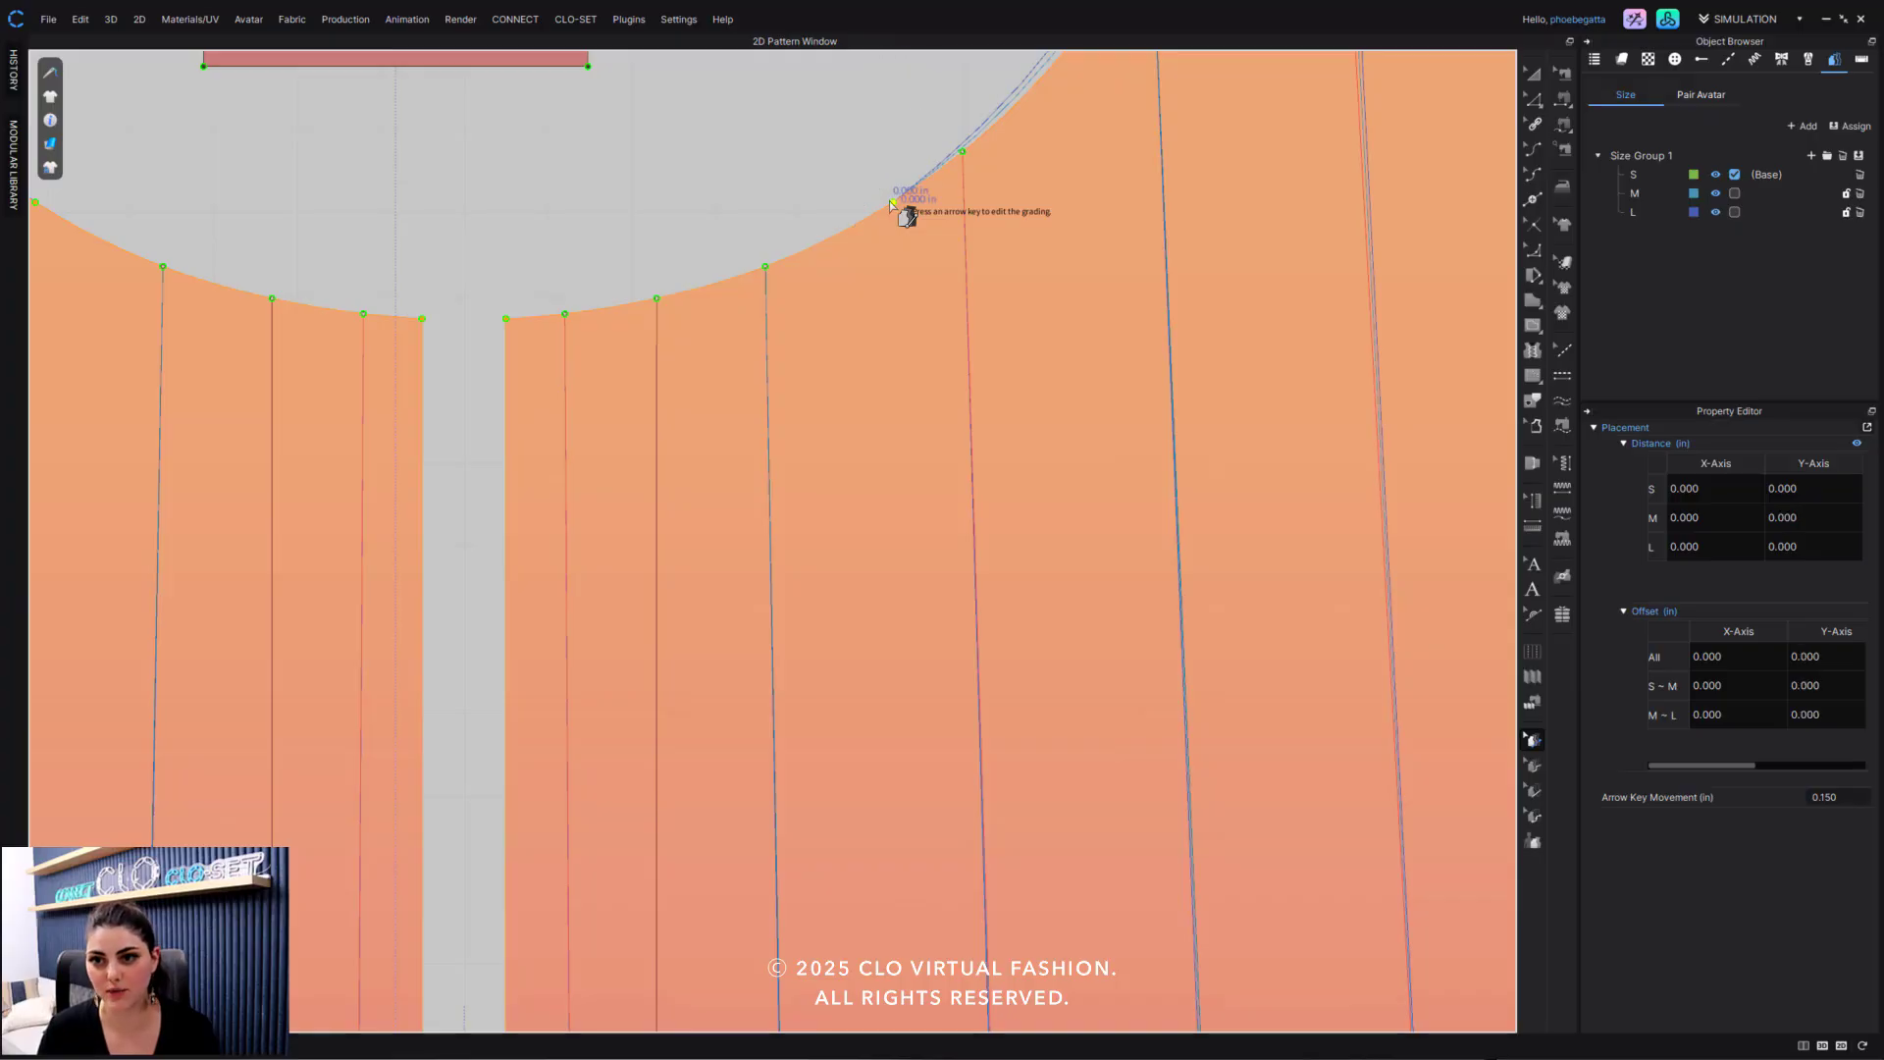
click(764, 161)
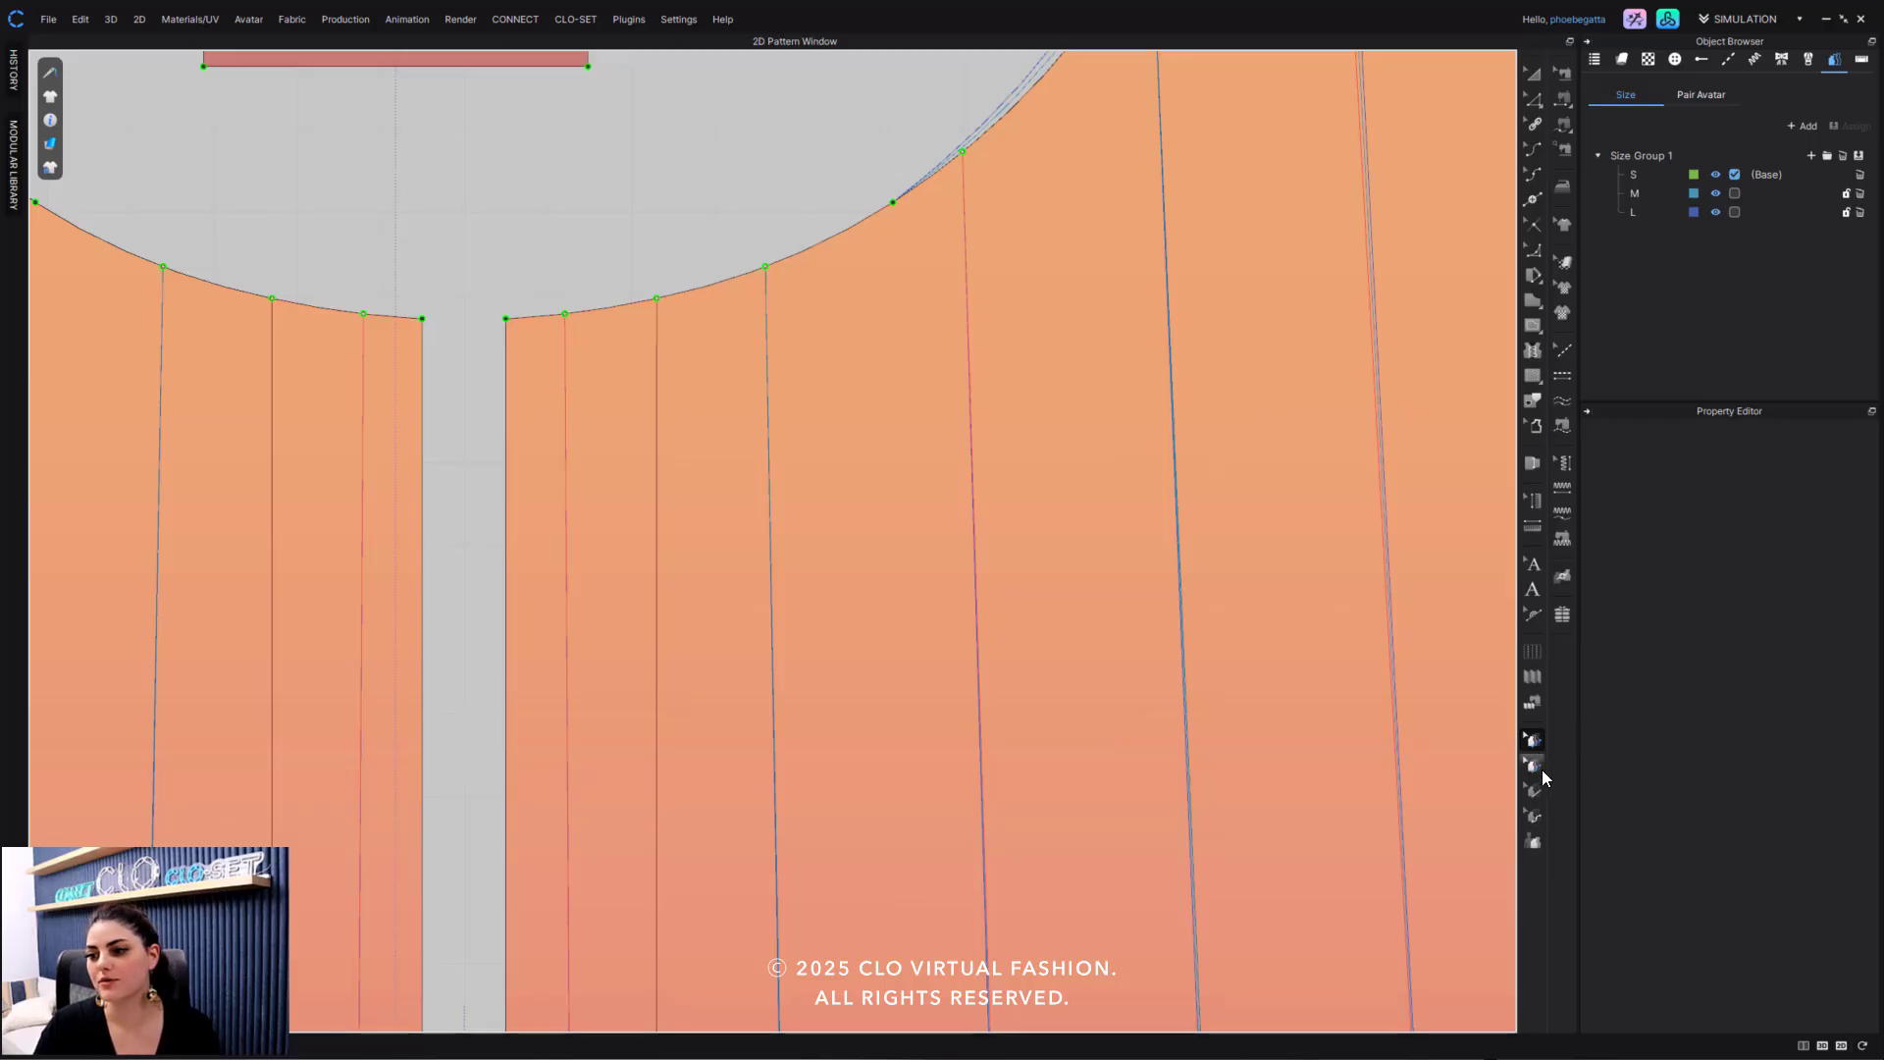
Try grading the neckline point at the end of a pleat line by a 0.150 in Y offset, and return it to 0.000 in.
click(767, 265)
key(Up)
key(Up)
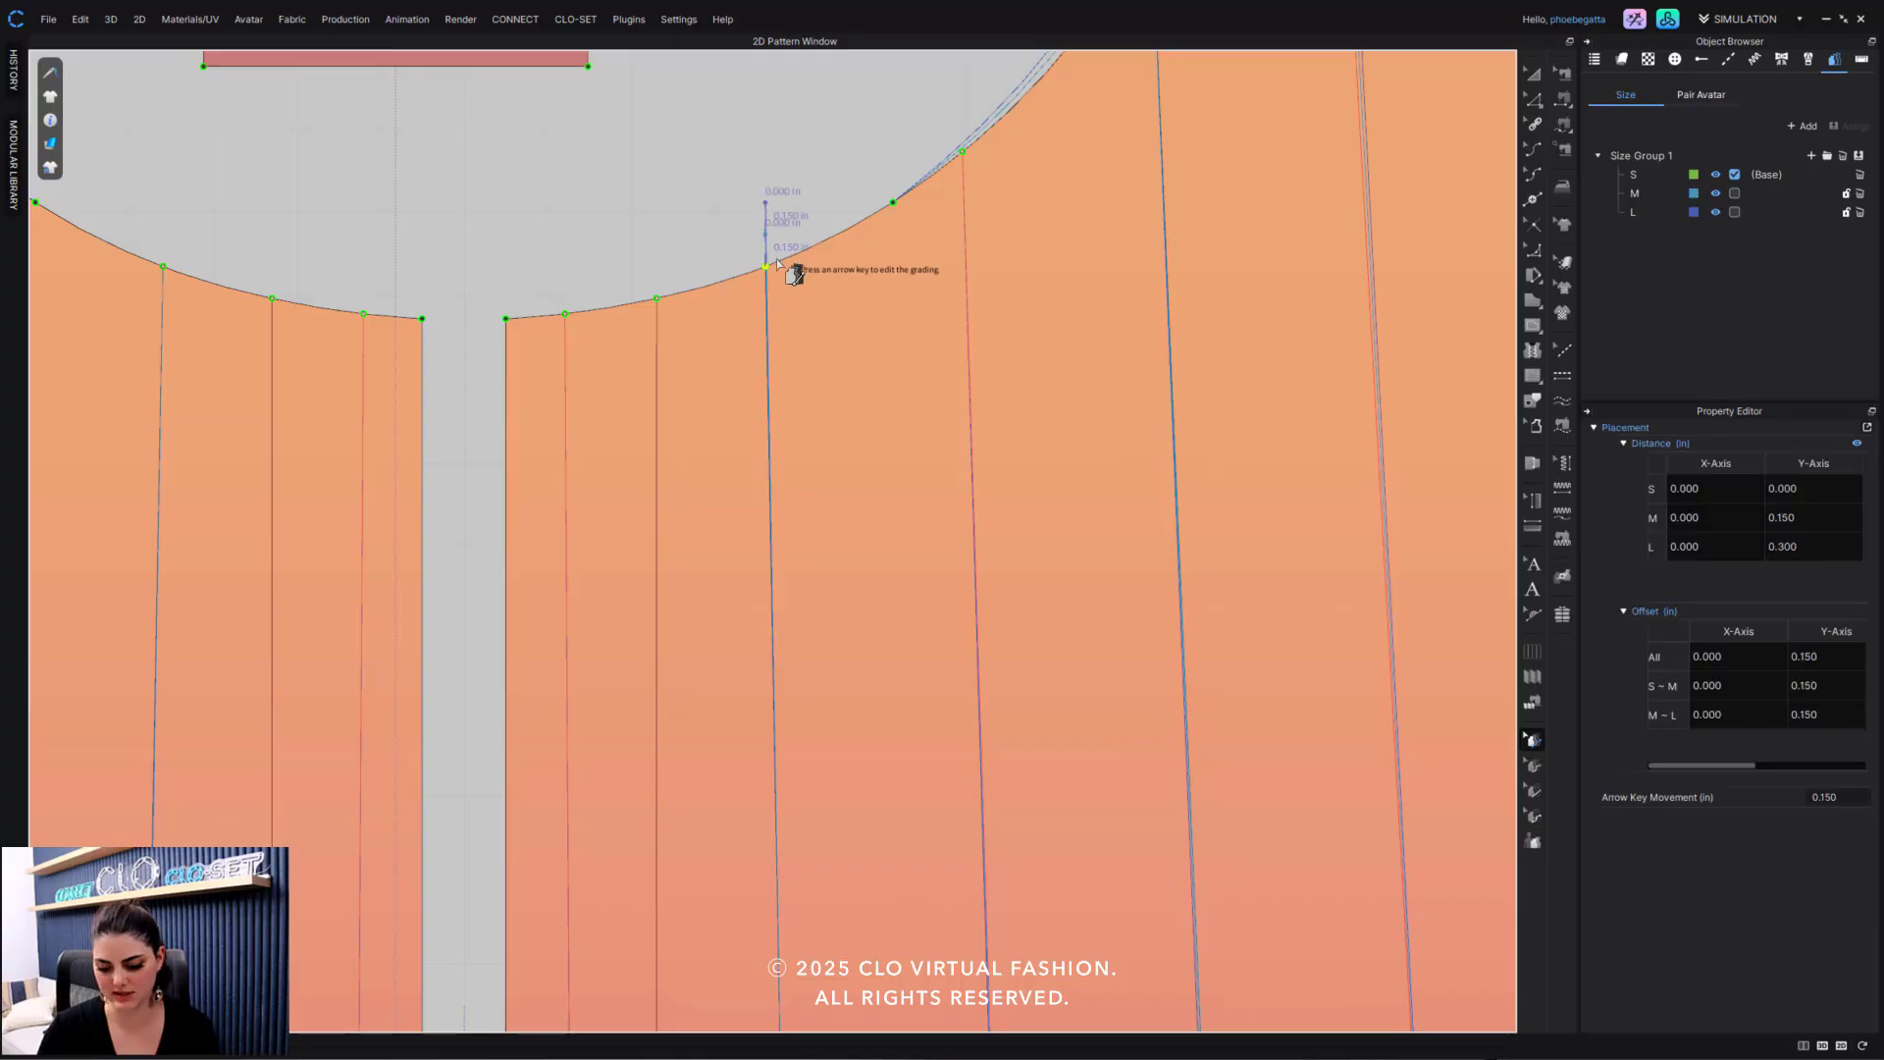
key(Down)
key(Down)
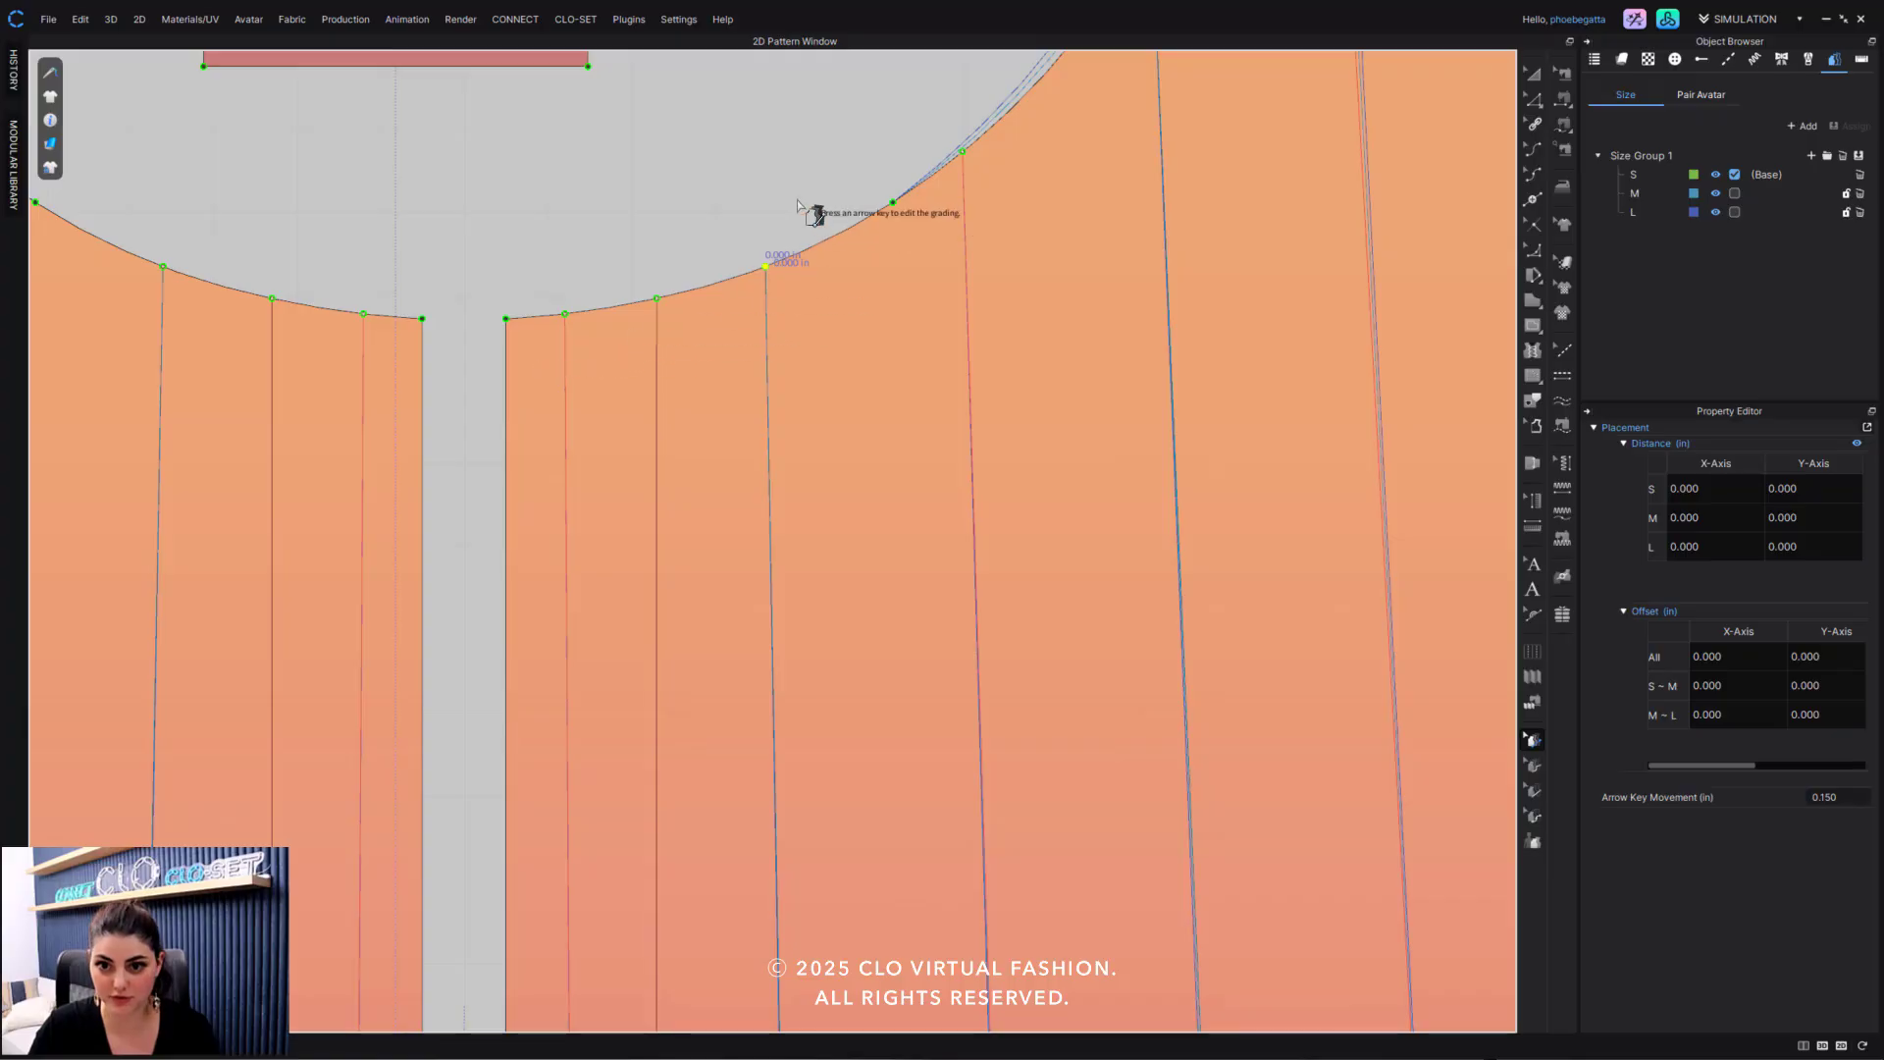
click(827, 240)
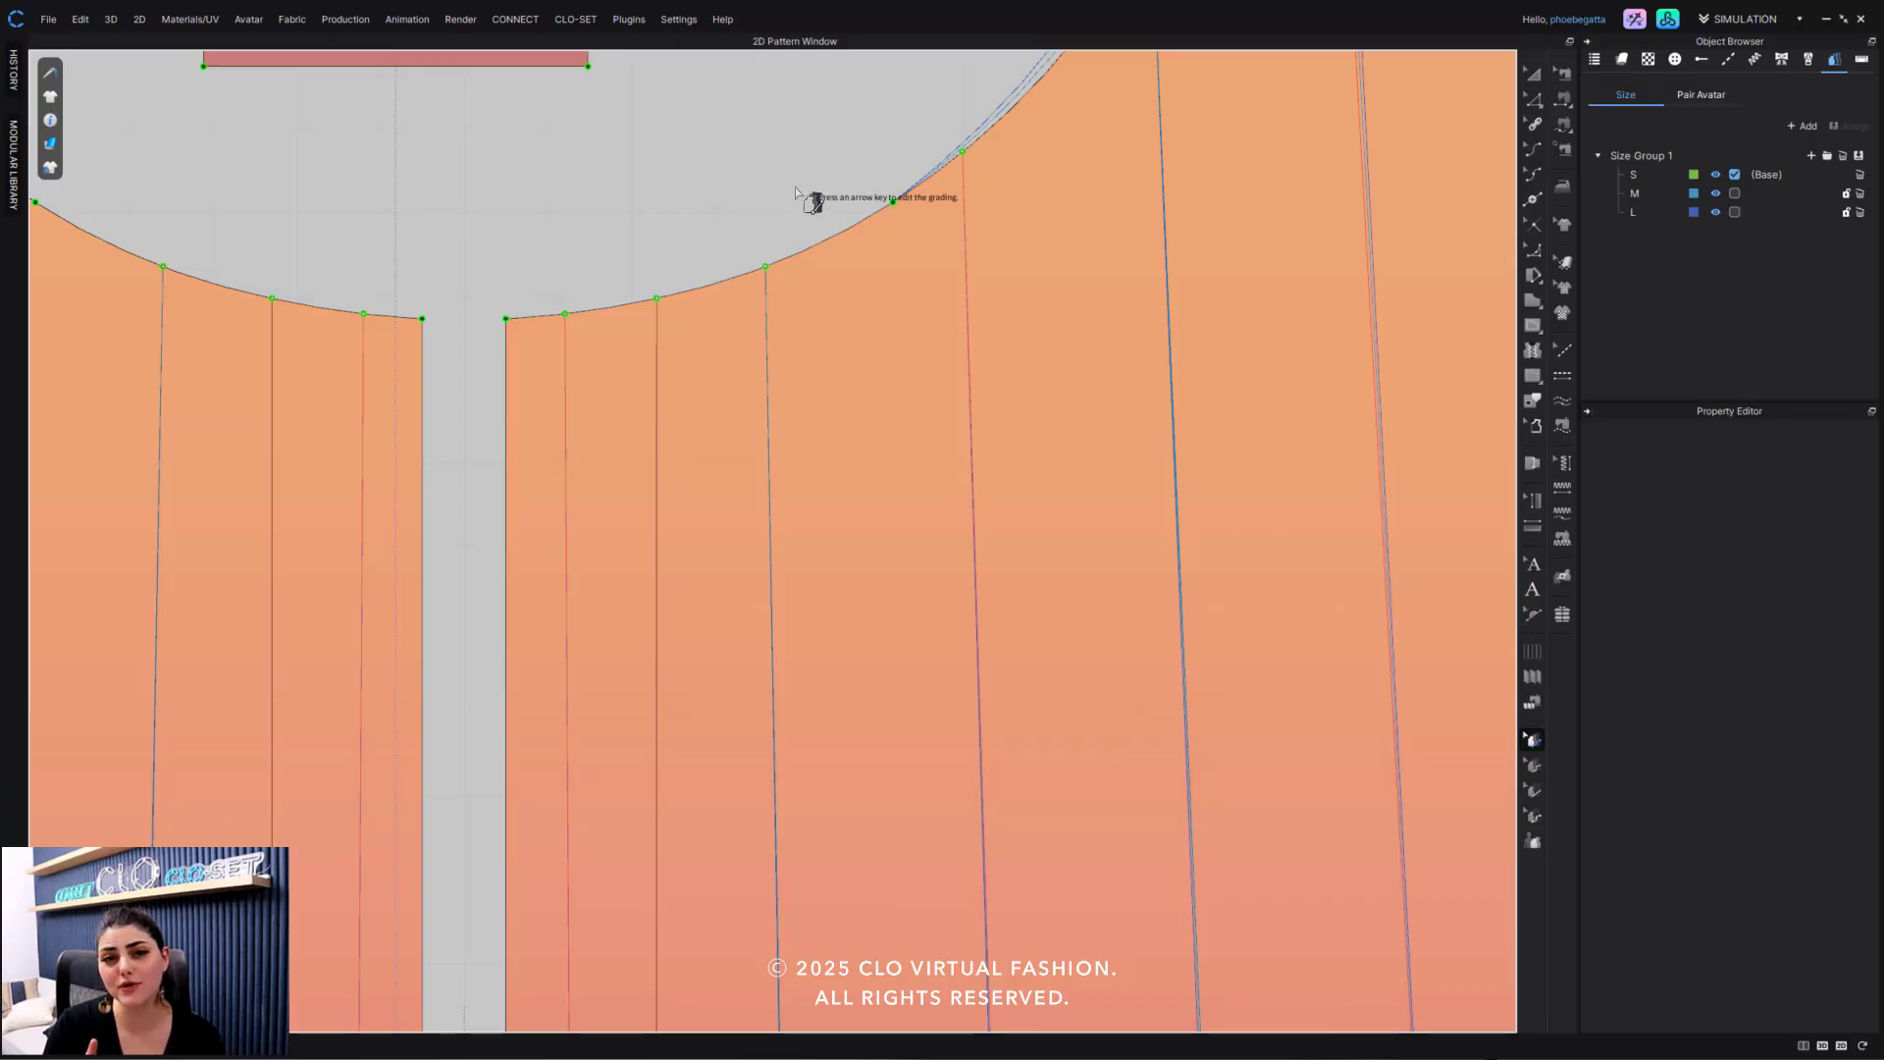
With the curve point grading tool, select the curve points along the neckline right of the slit, nudge their grading up and back, and deselect them.
click(1535, 774)
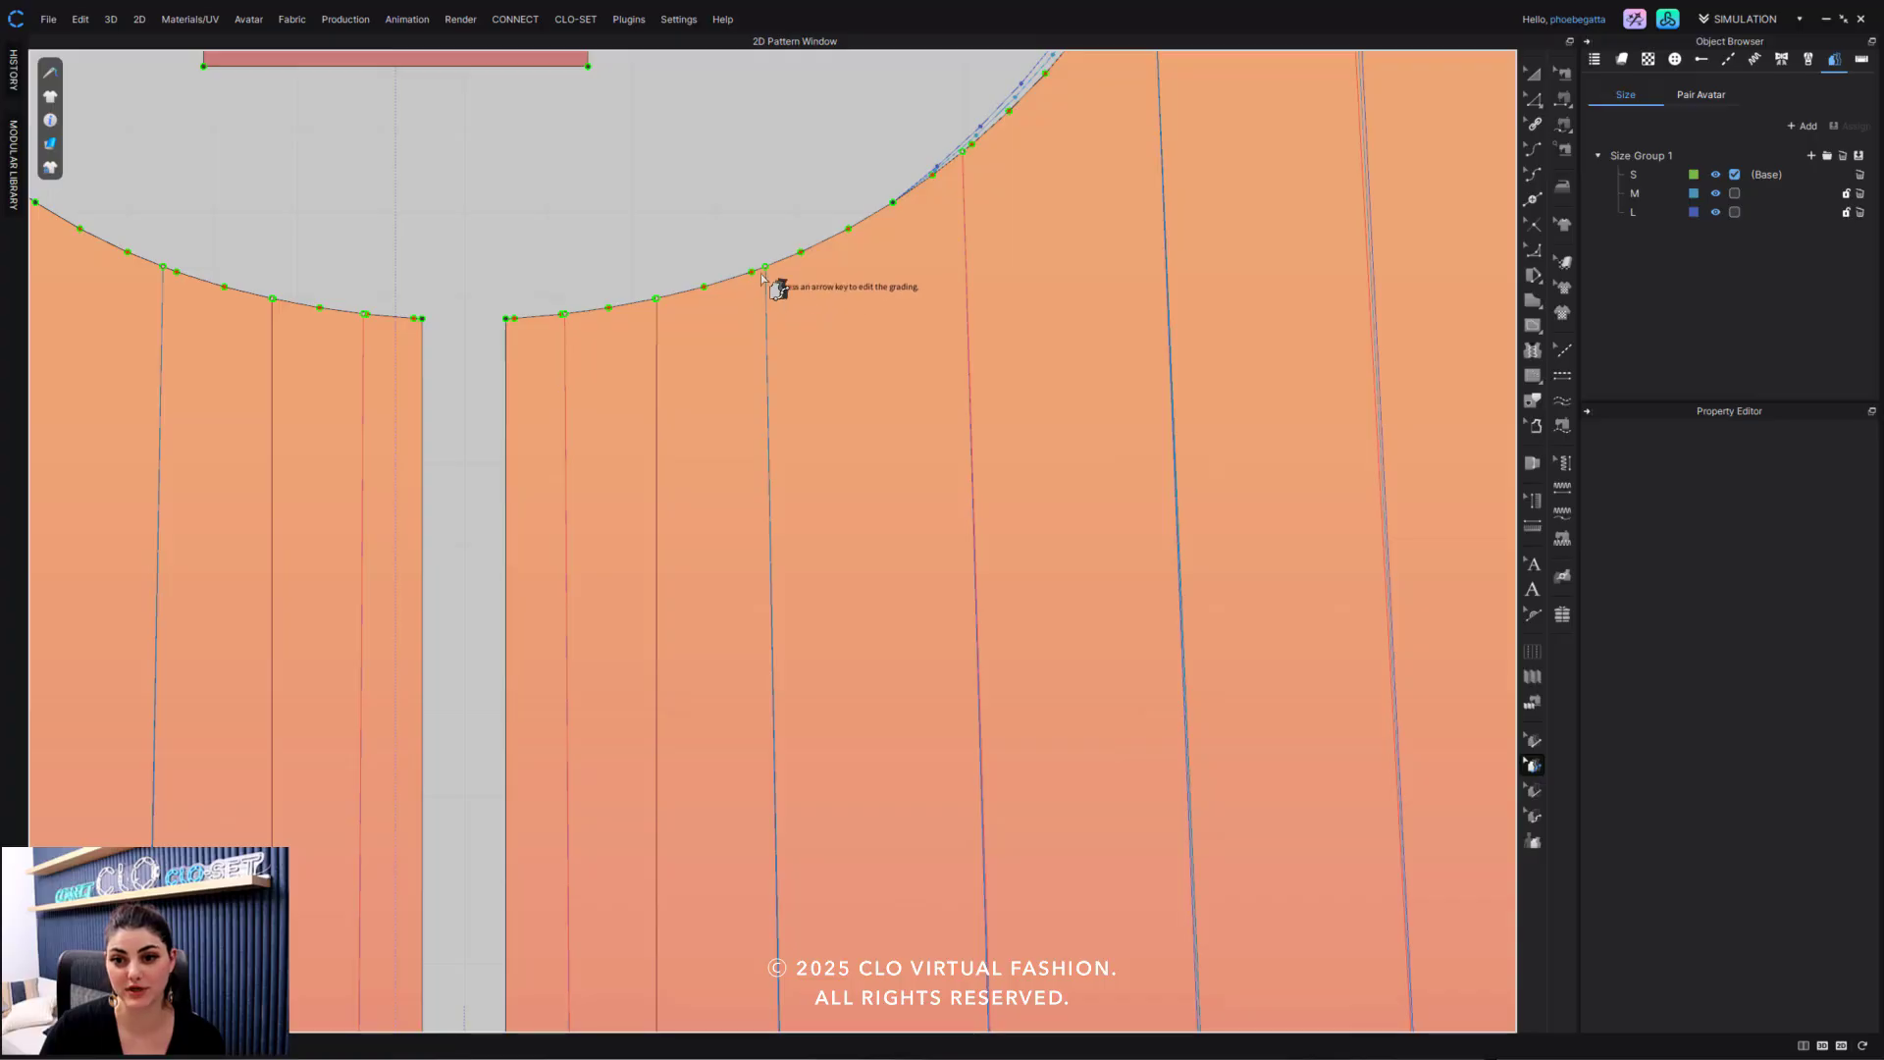
click(849, 230)
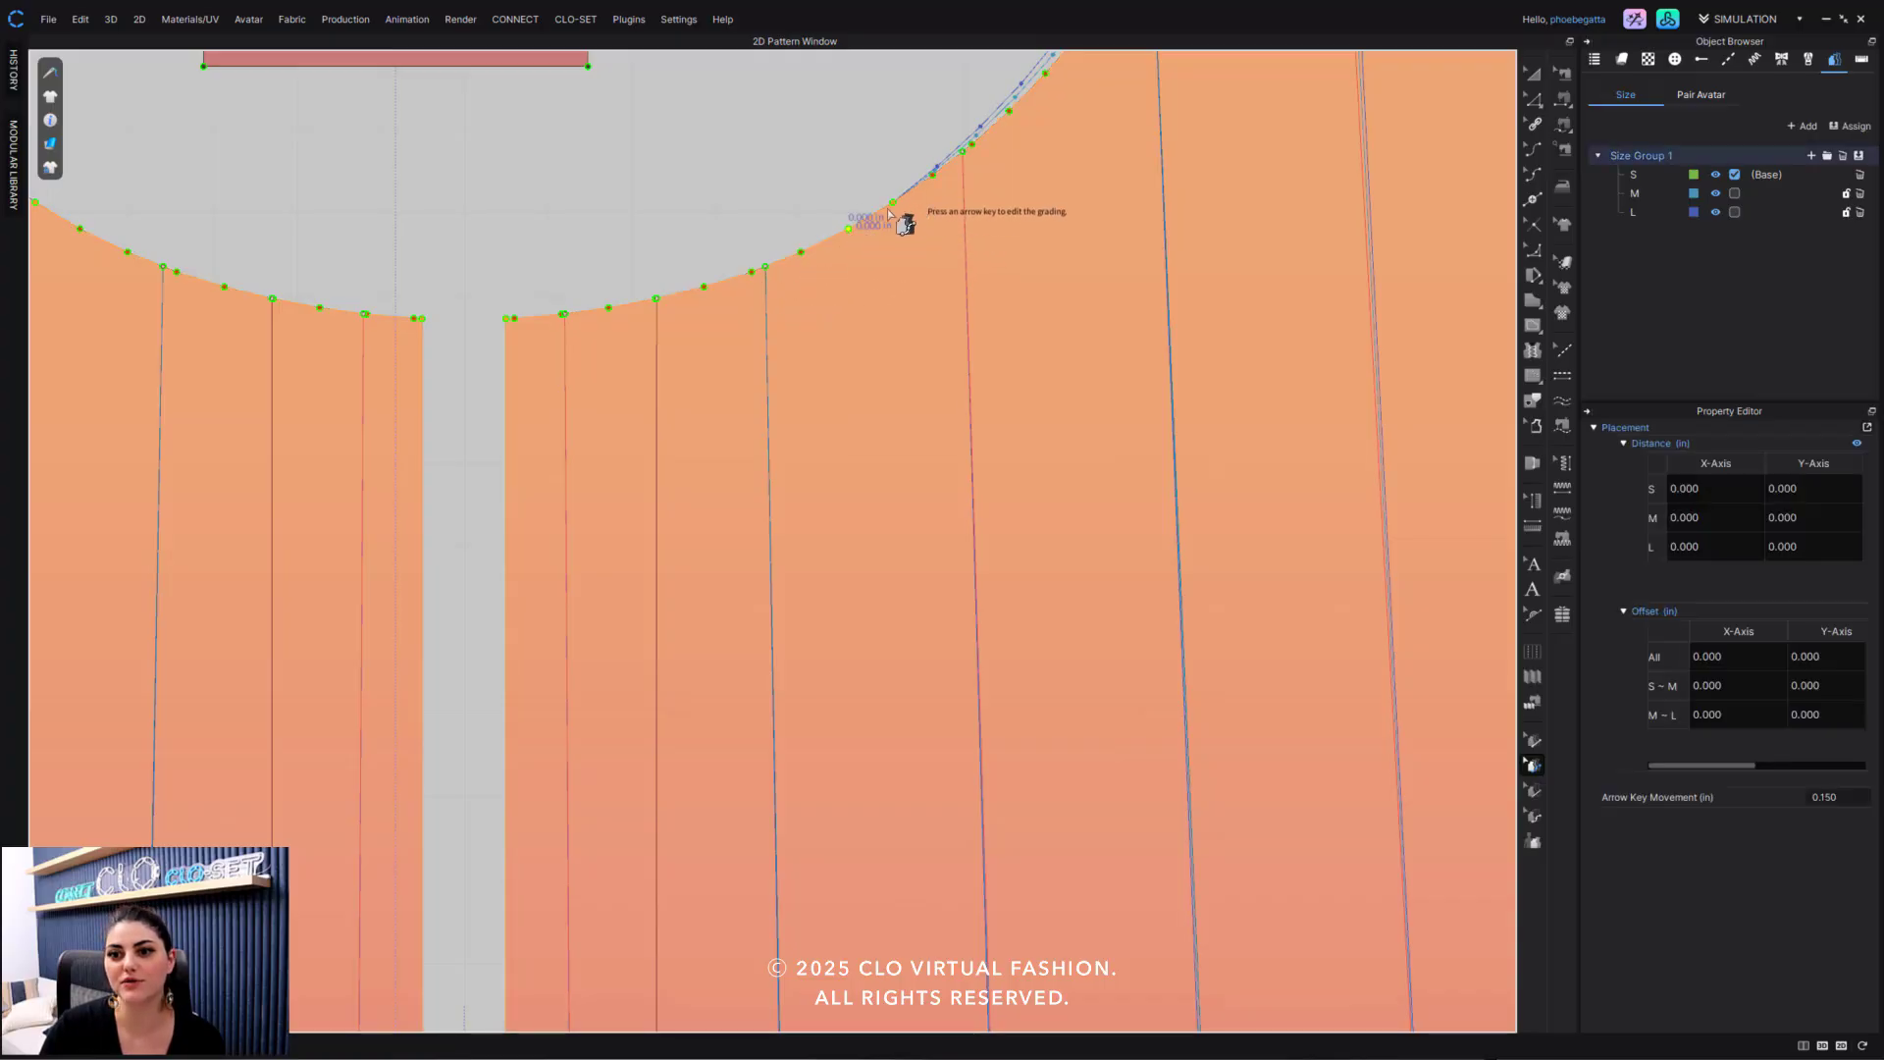
click(889, 204)
click(802, 253)
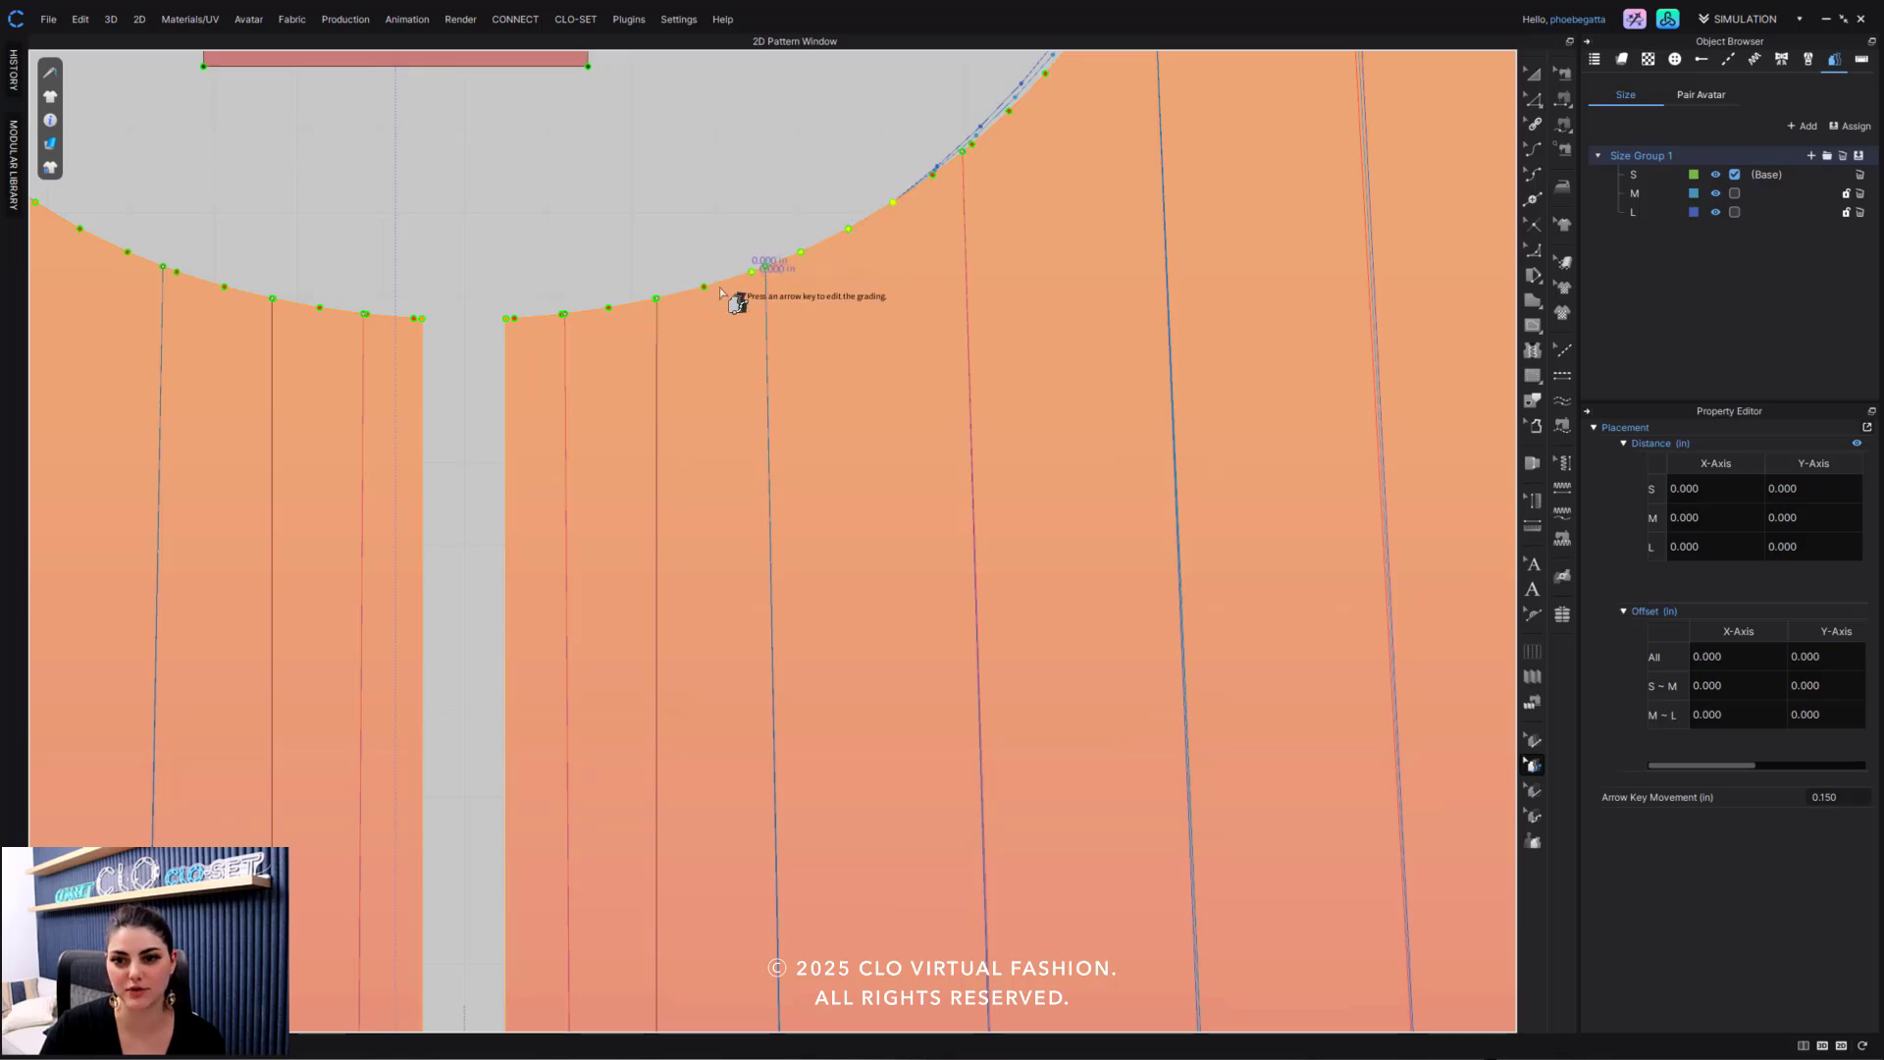
click(703, 286)
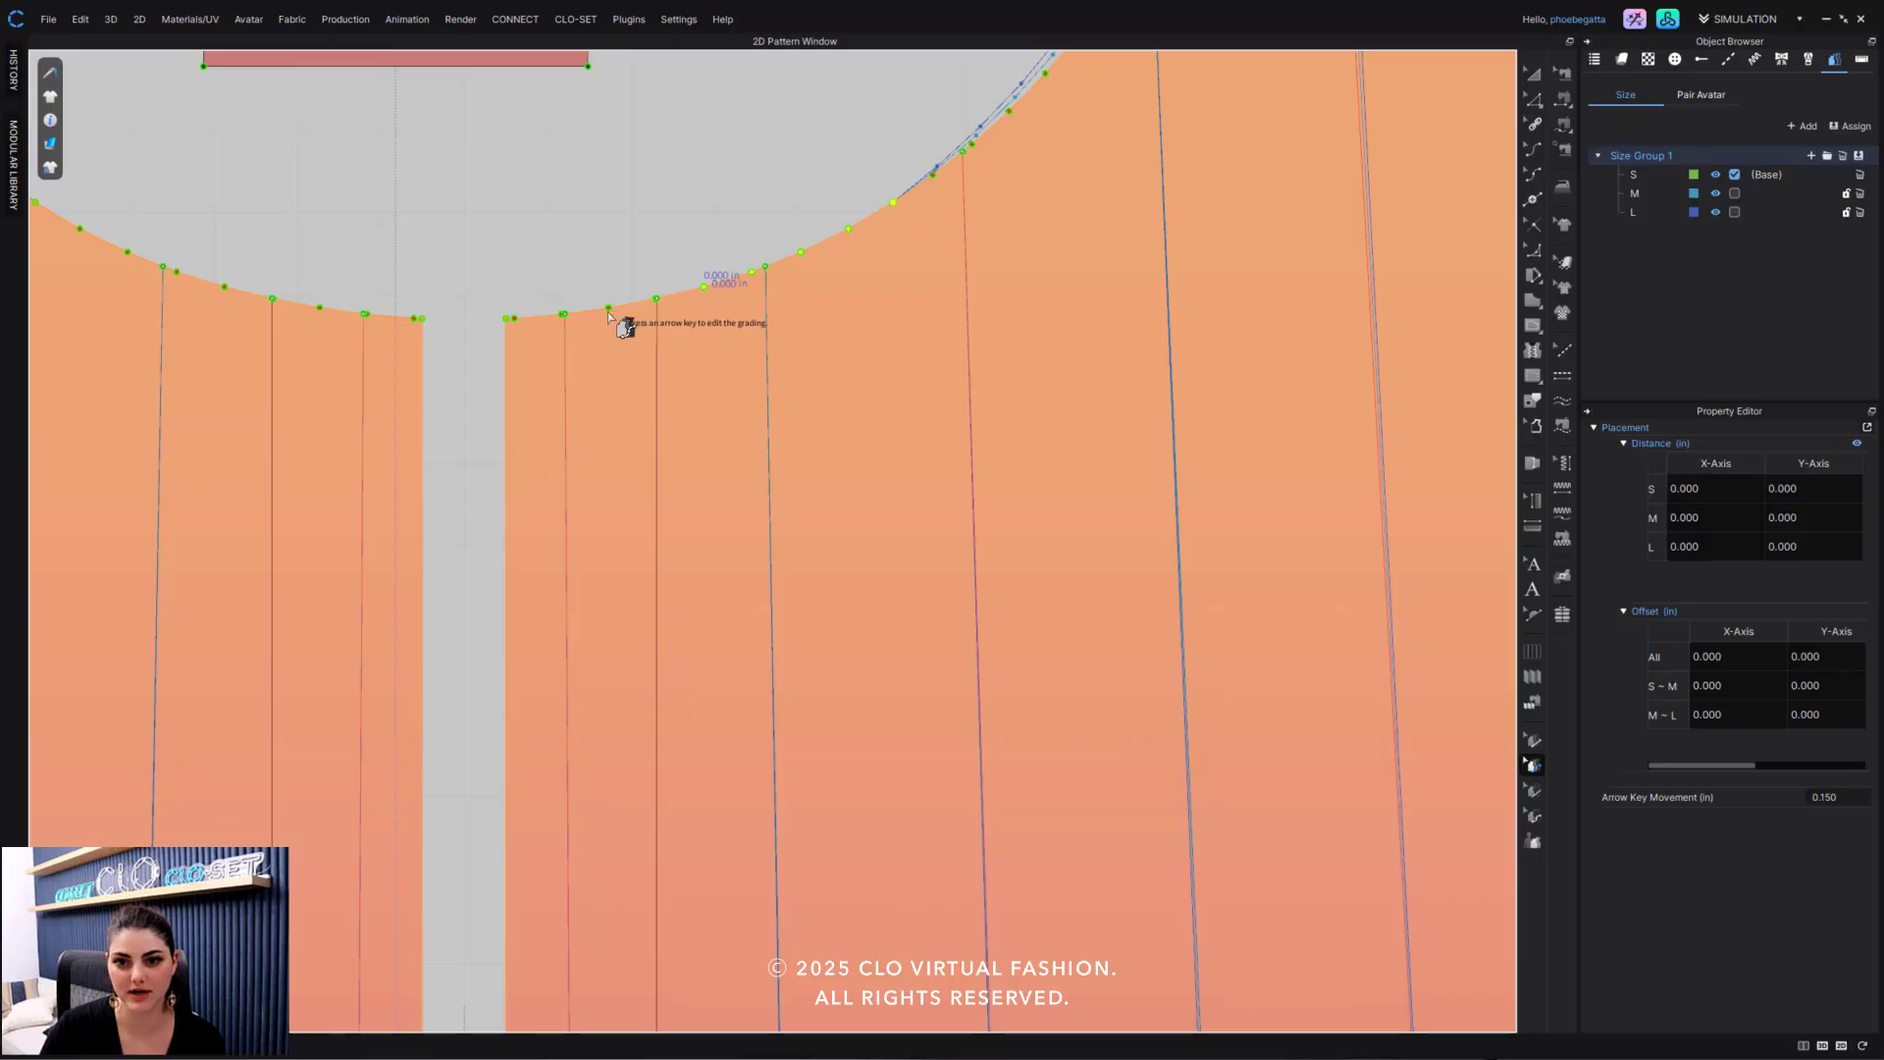
click(610, 309)
click(508, 318)
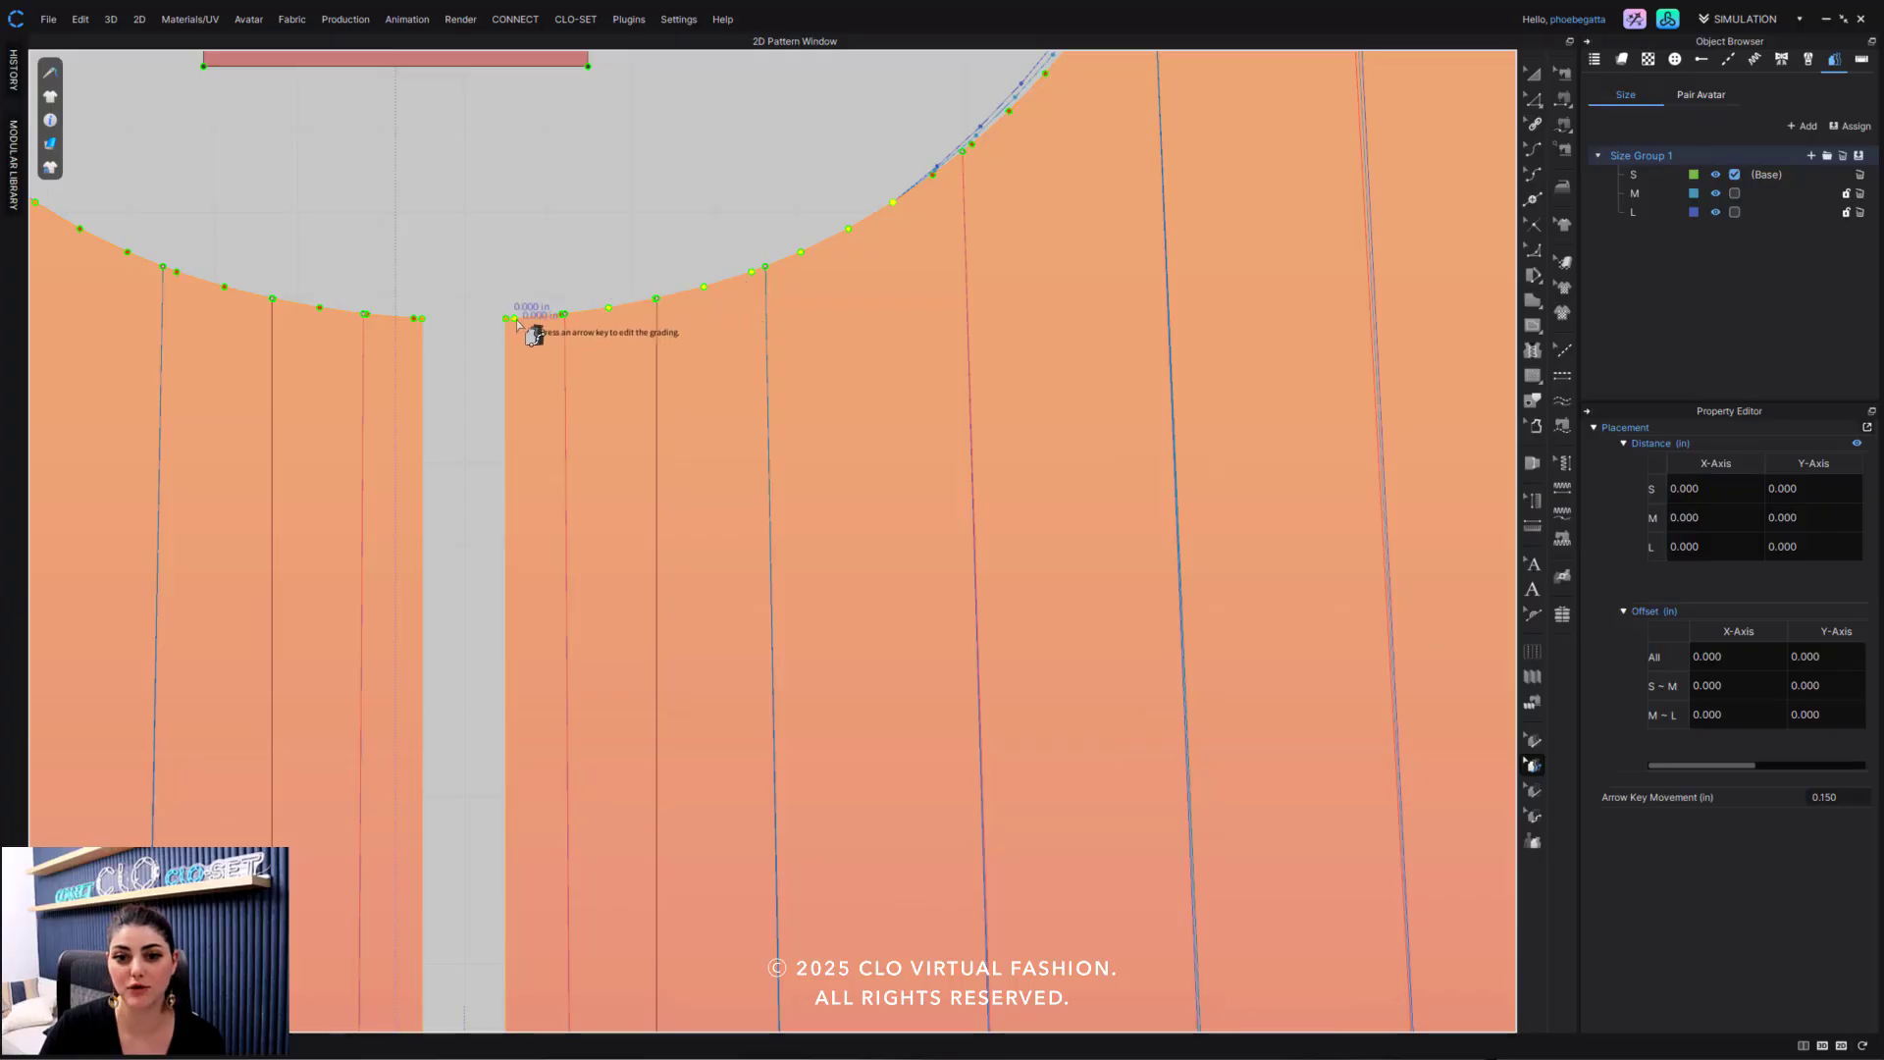
key(Up)
key(Down)
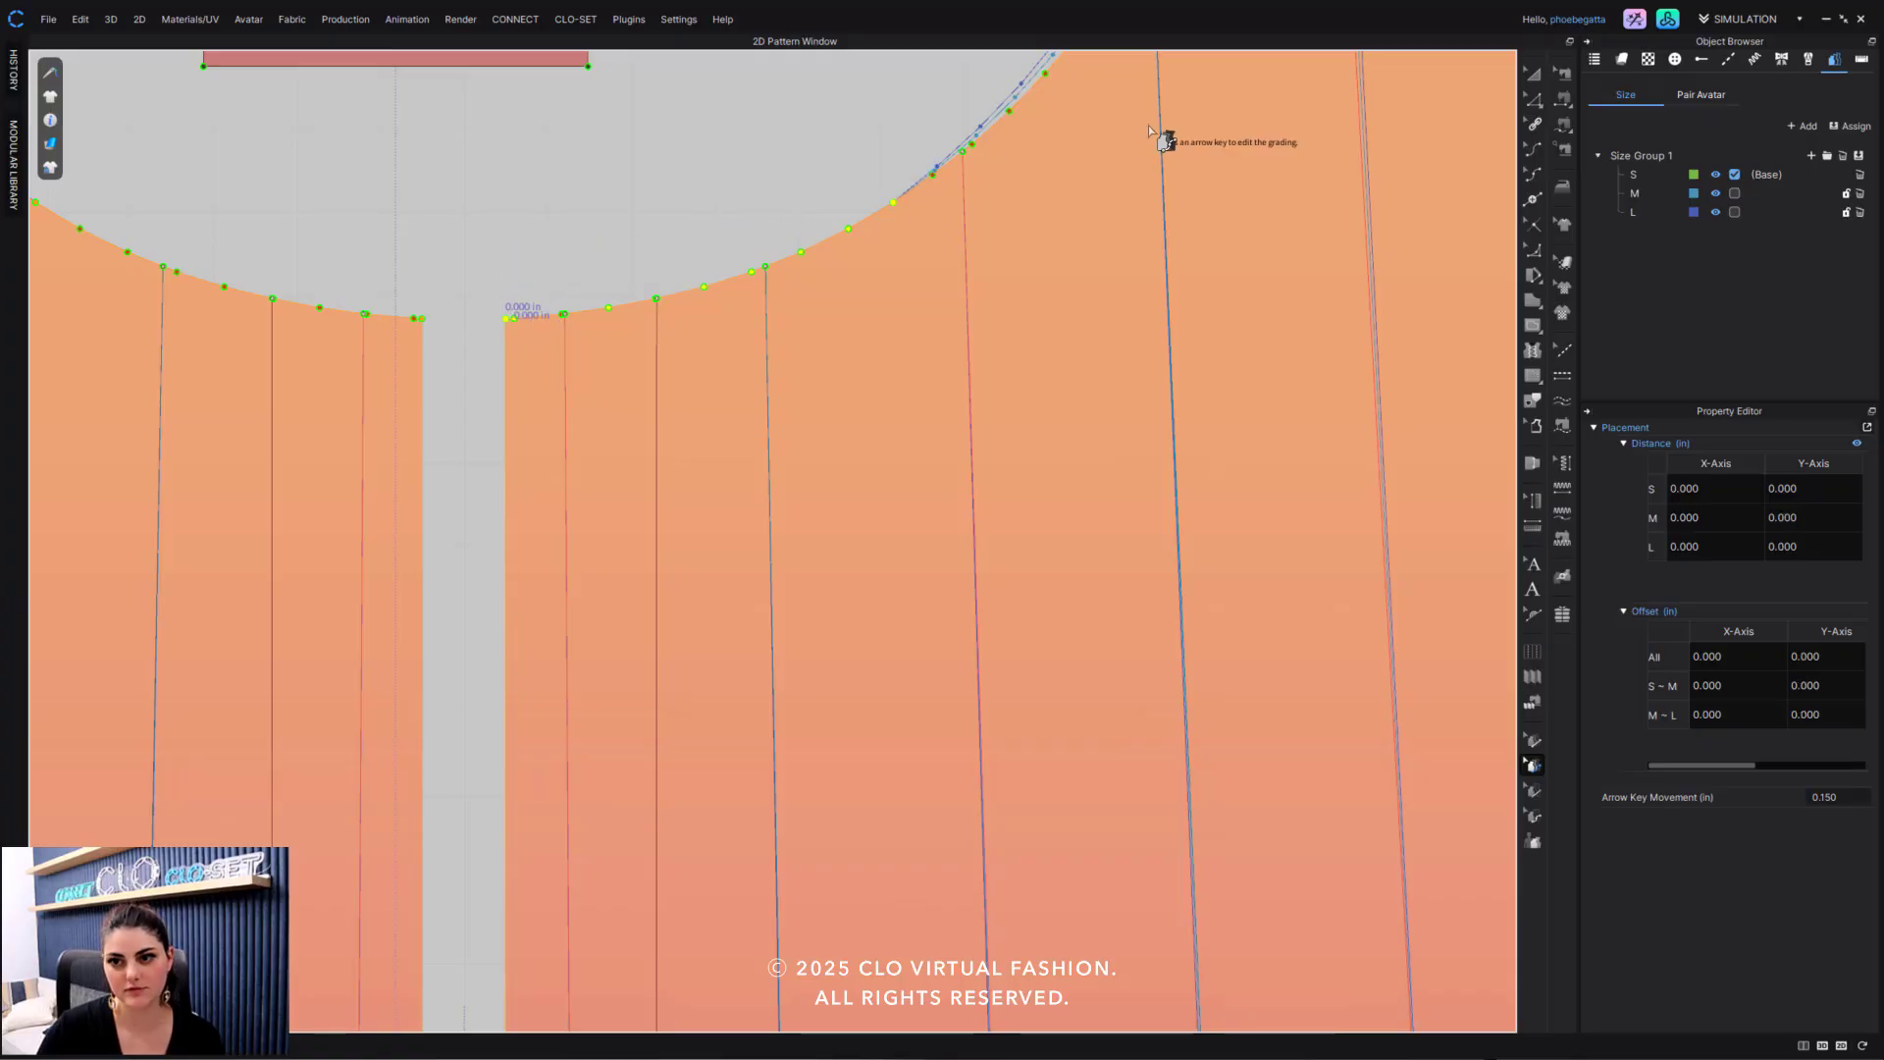
click(811, 182)
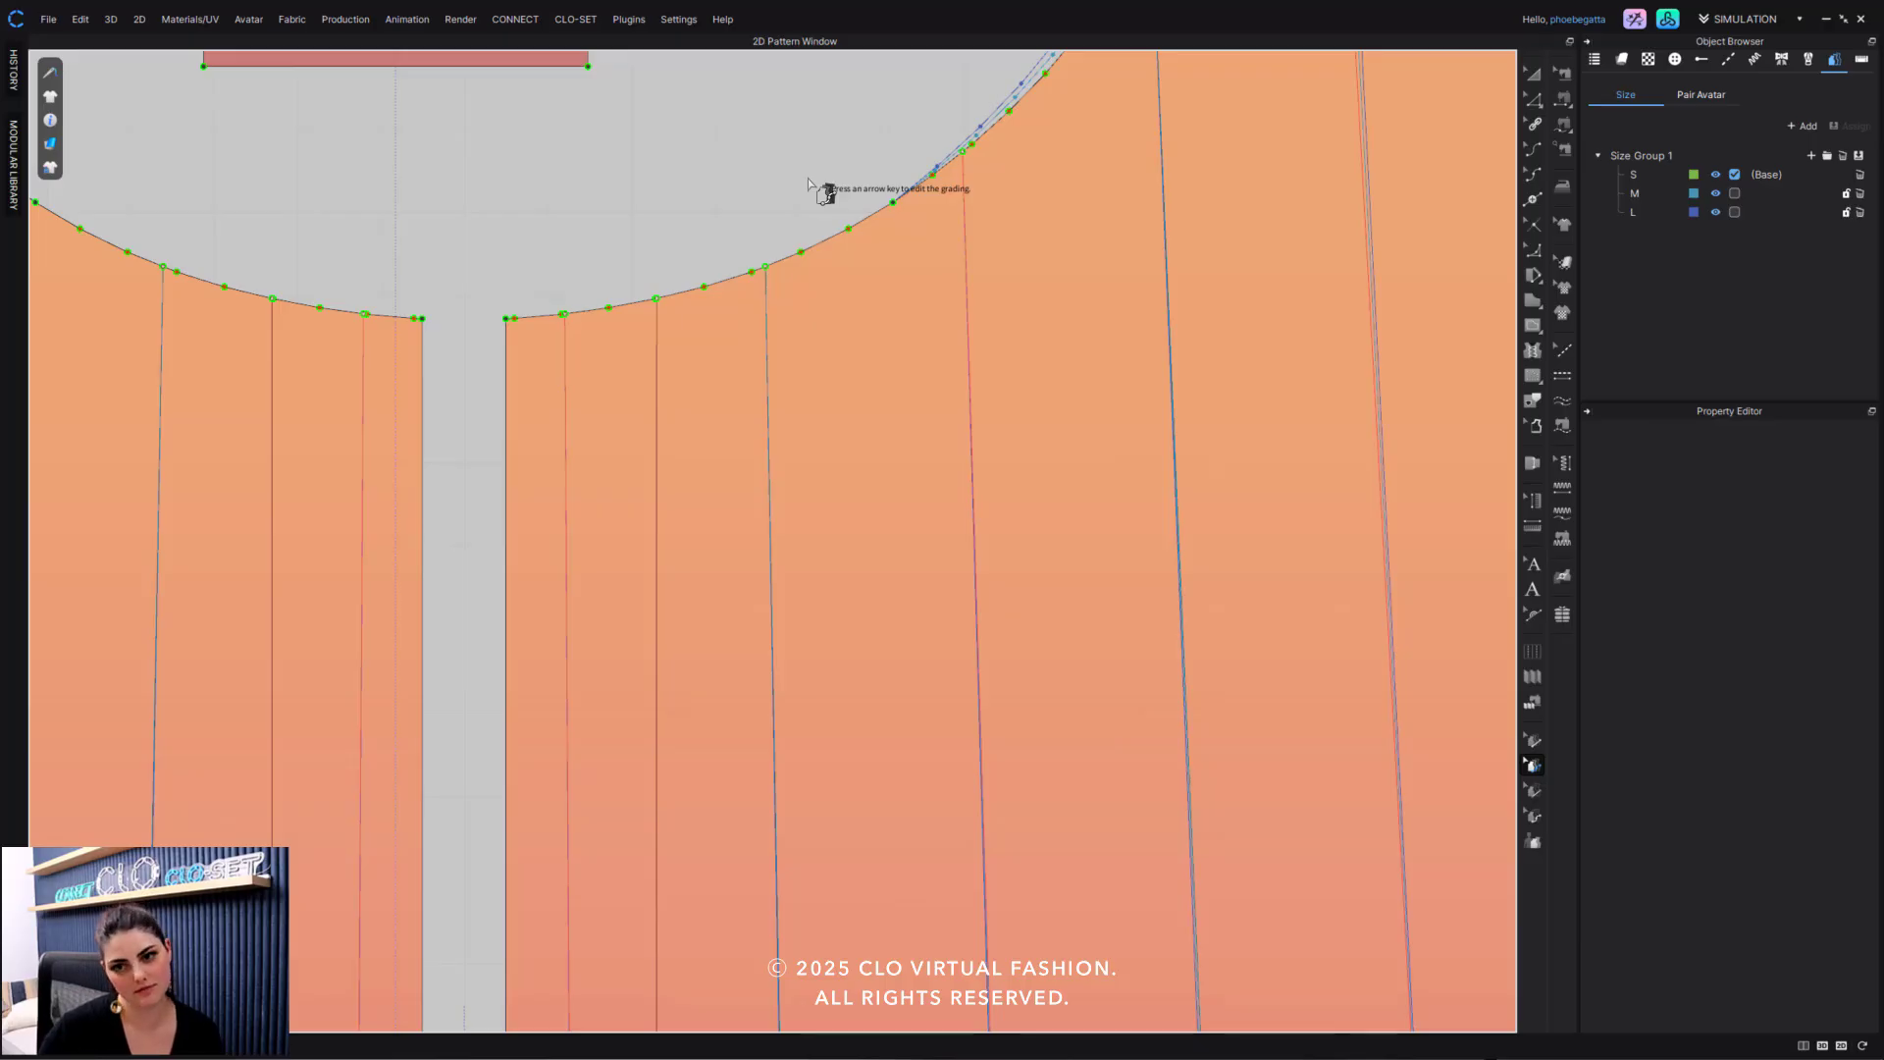
click(850, 230)
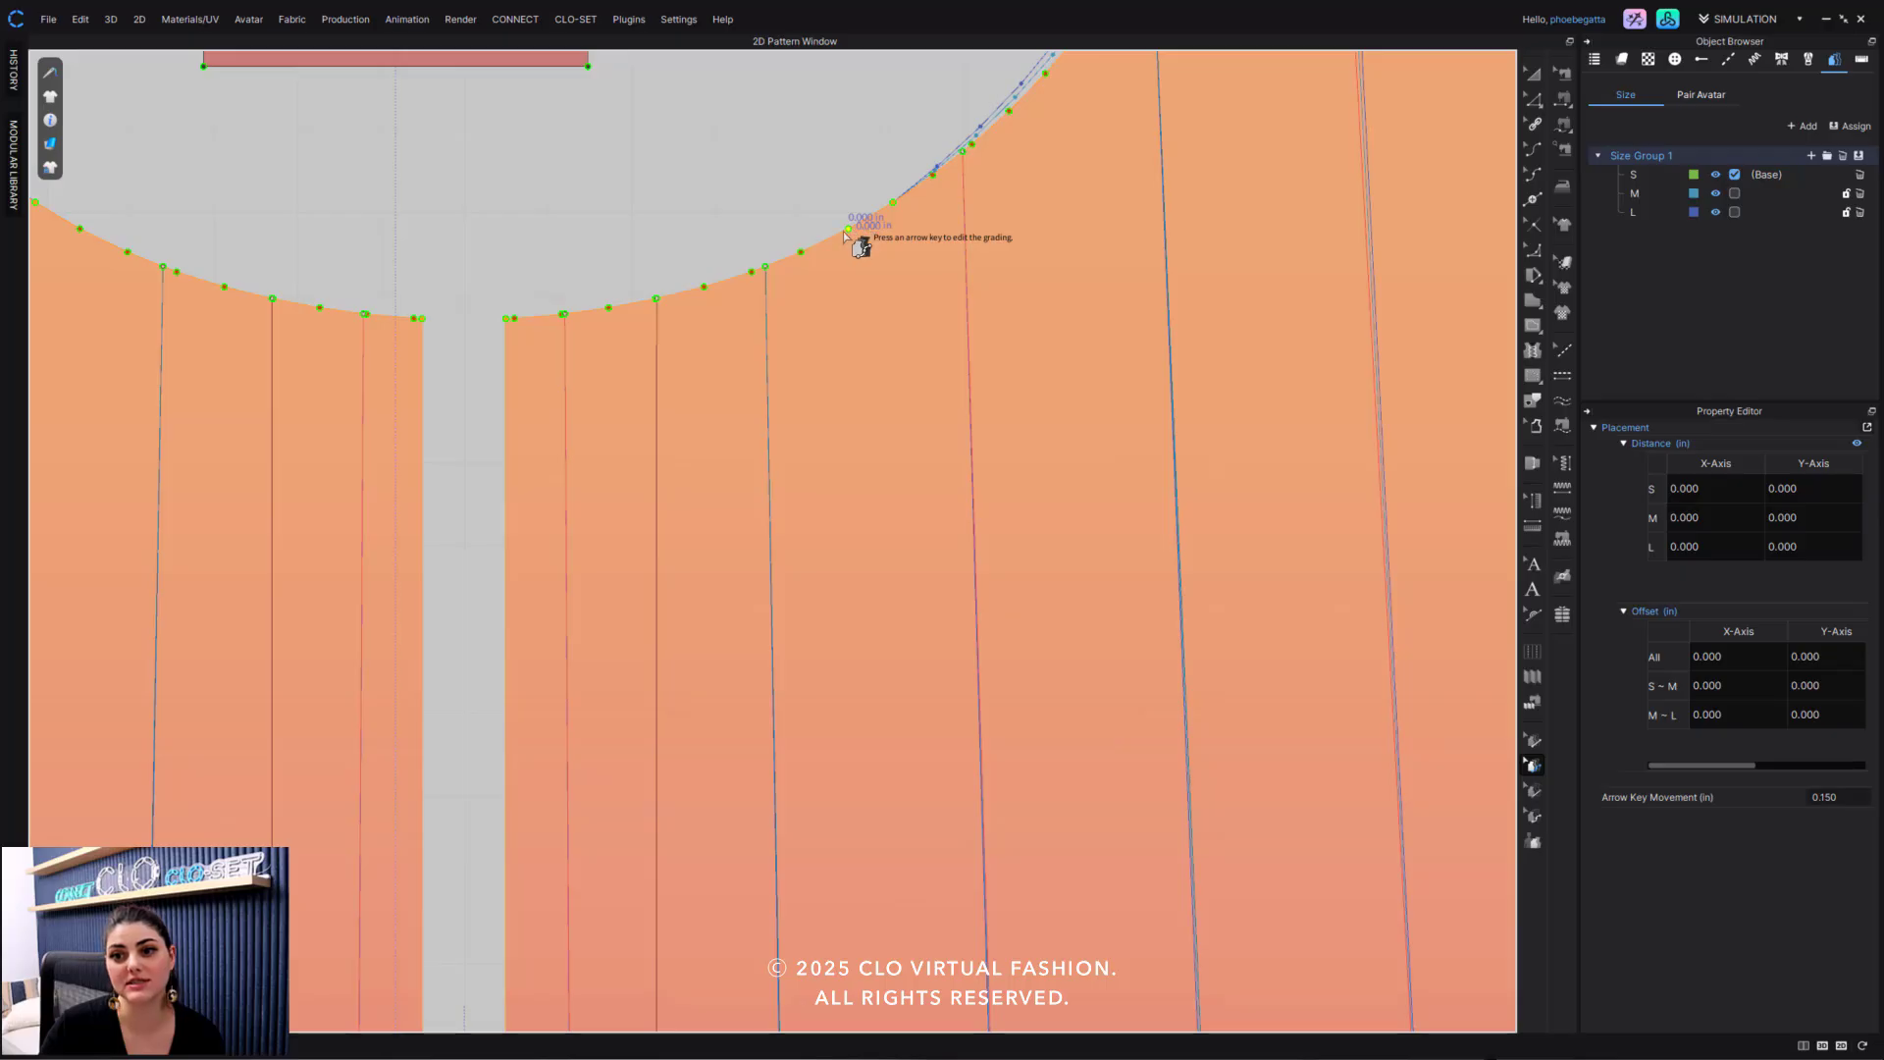
click(801, 252)
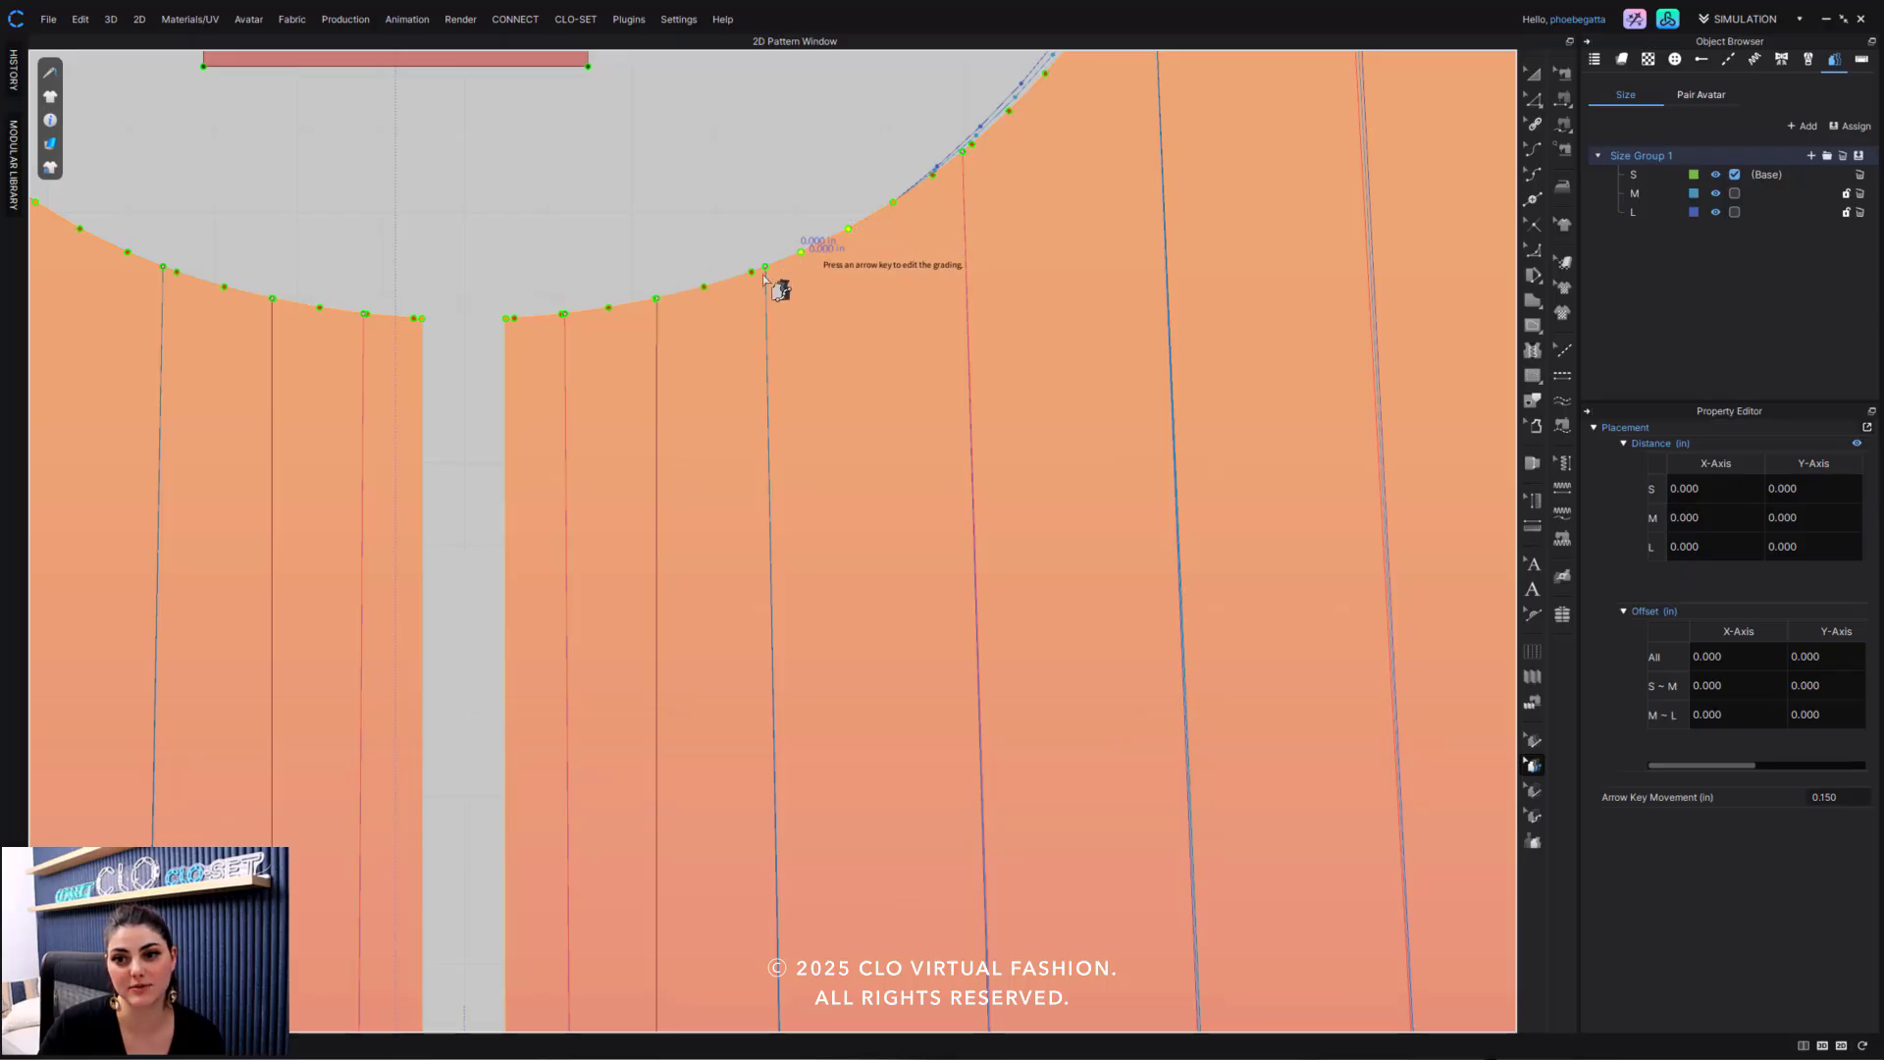
click(765, 269)
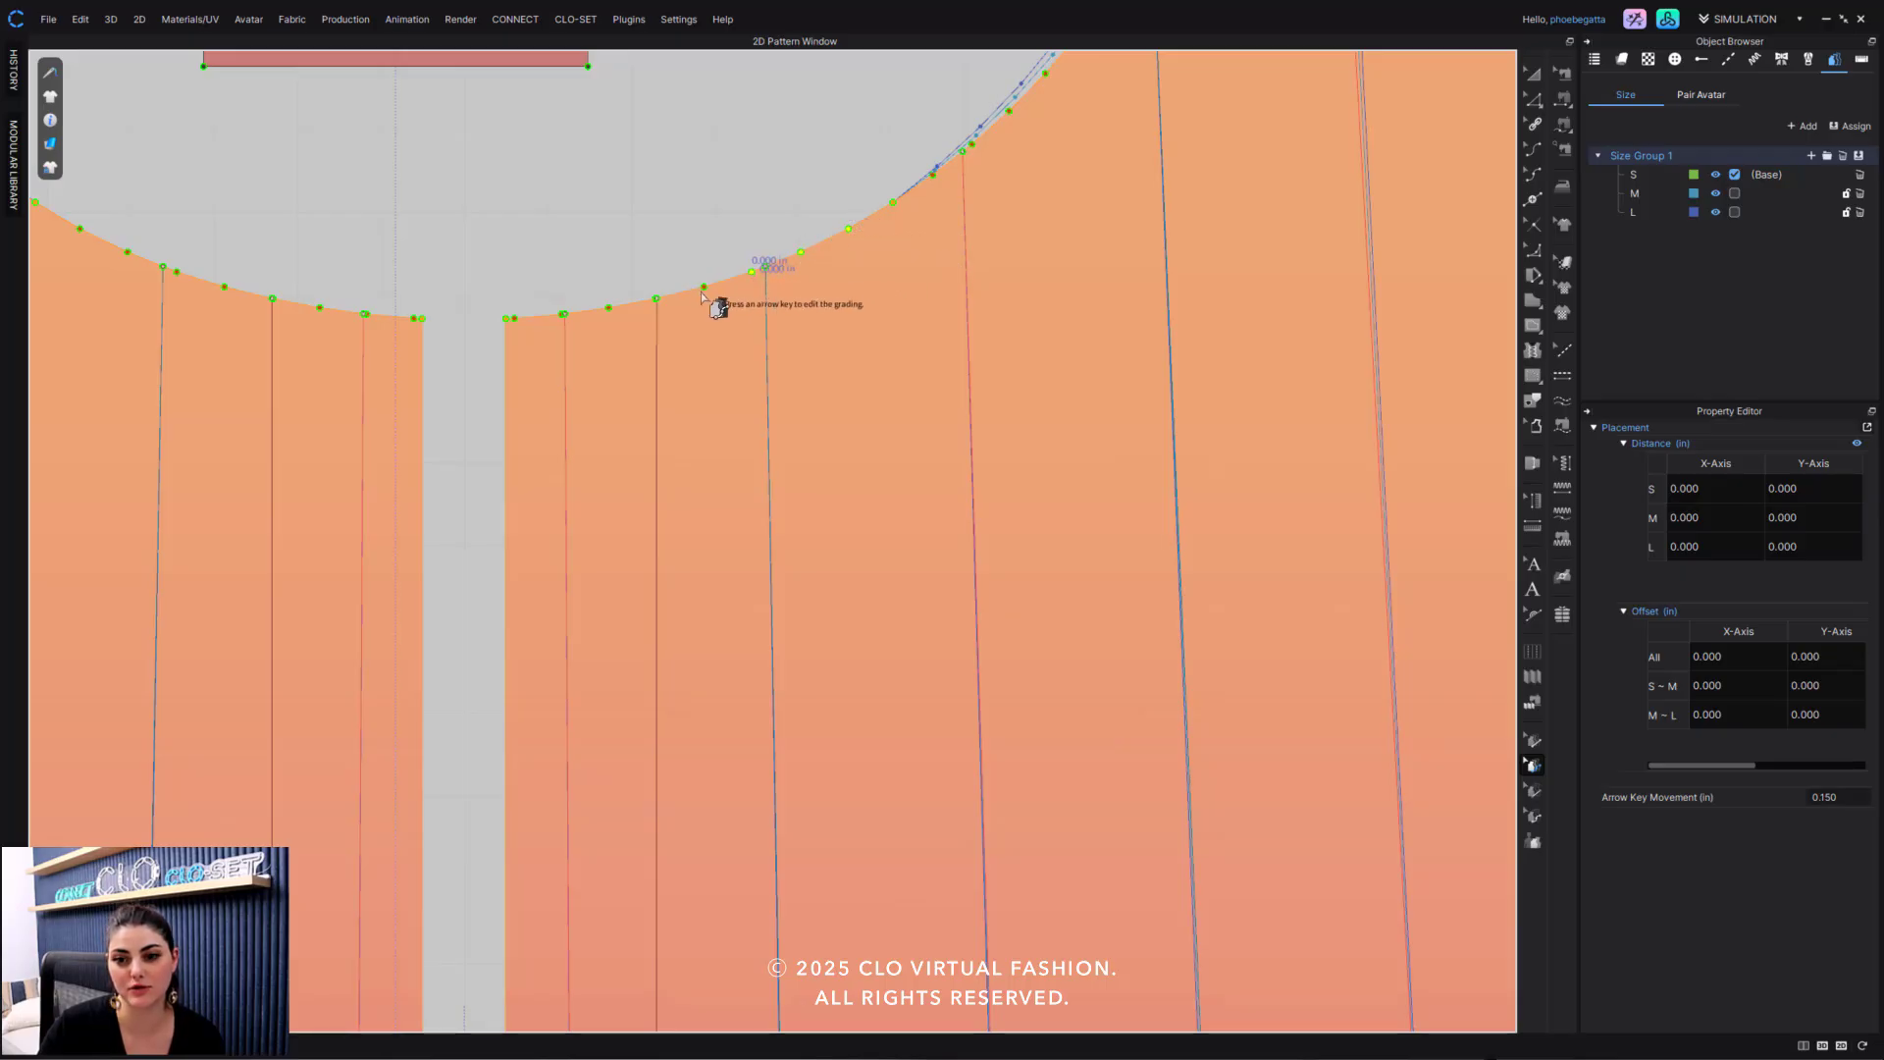
click(704, 287)
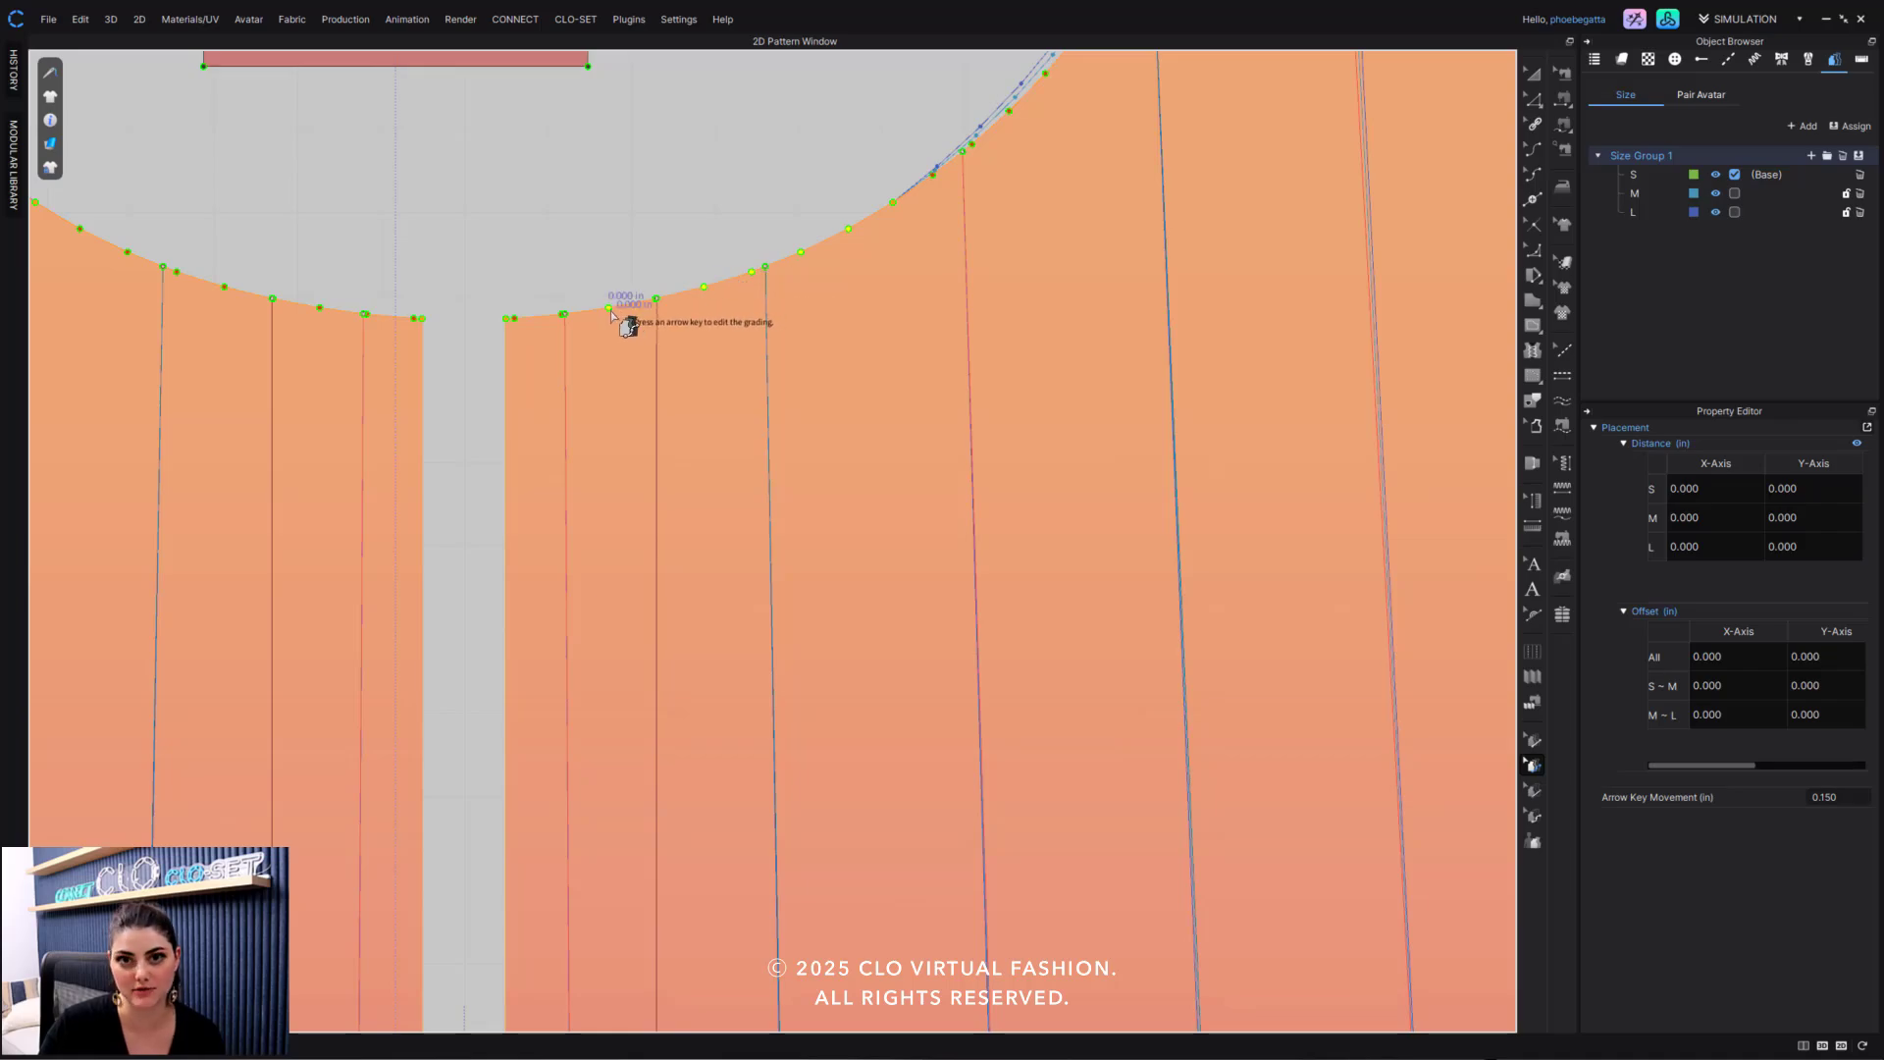
click(516, 319)
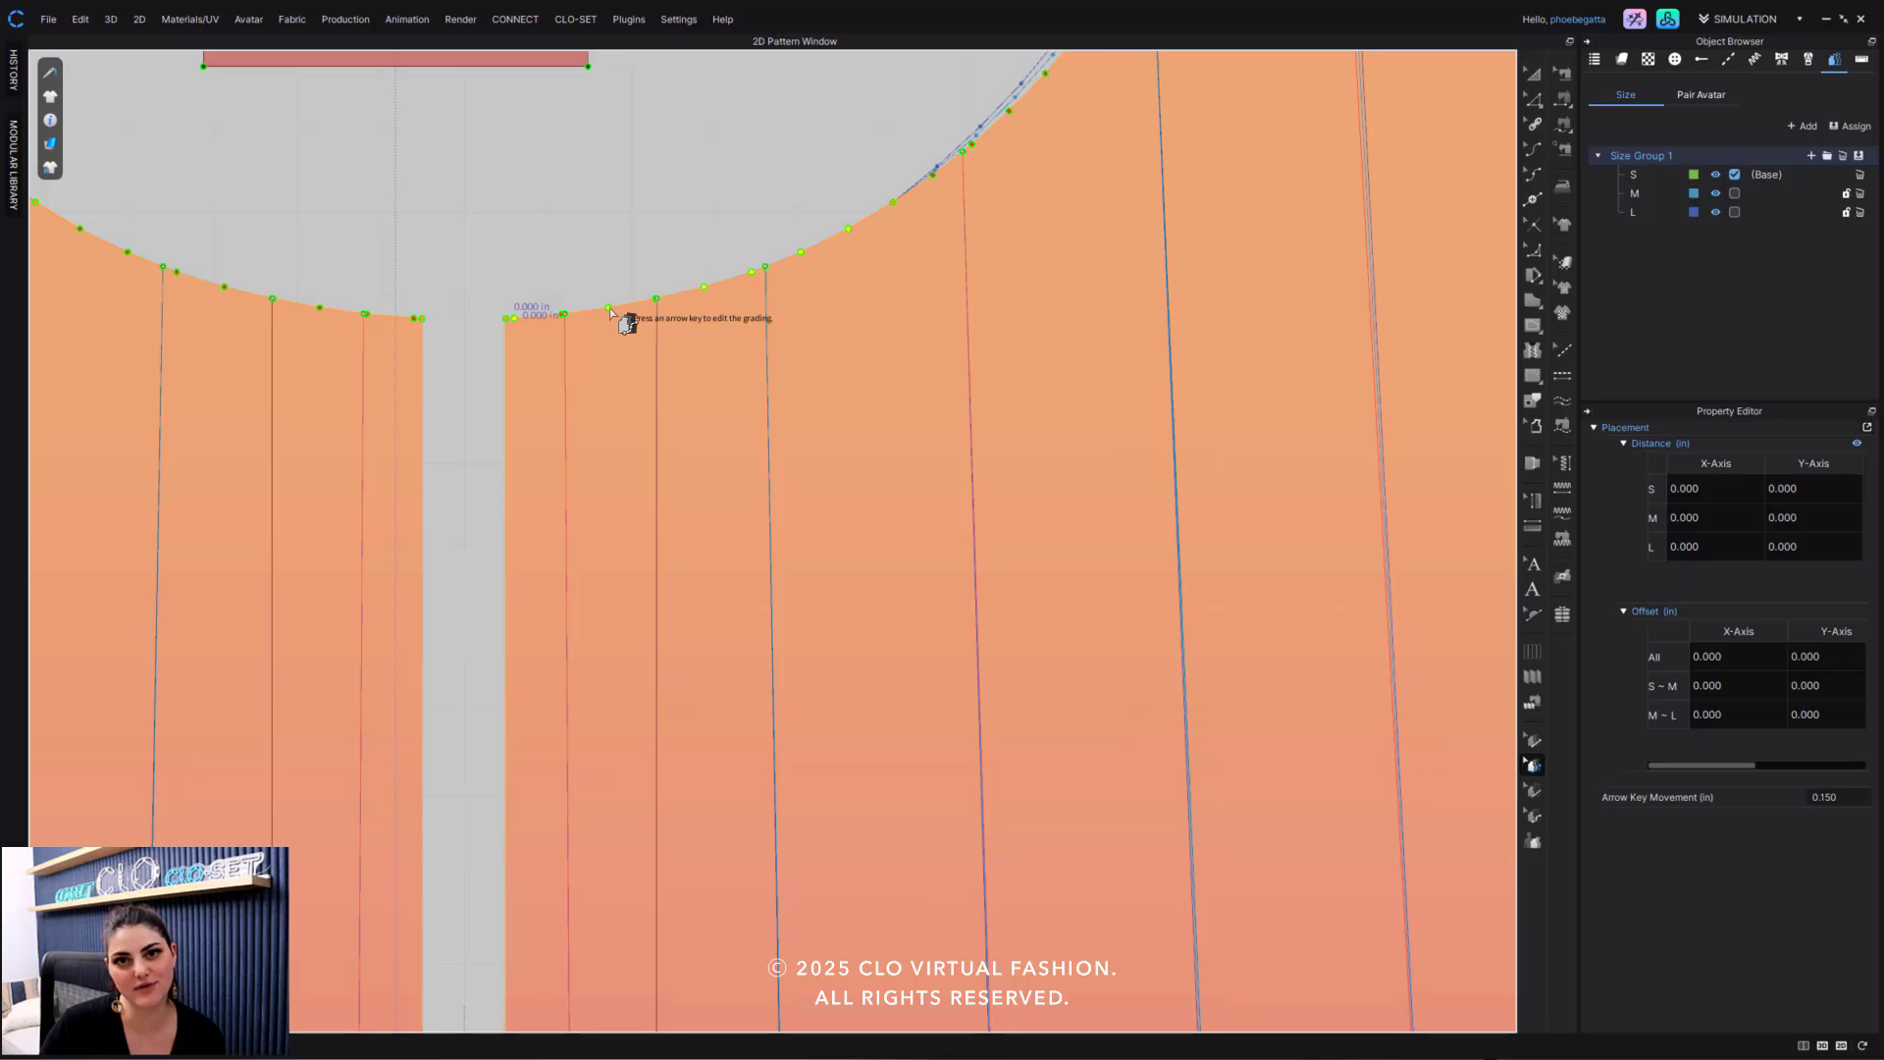
click(829, 183)
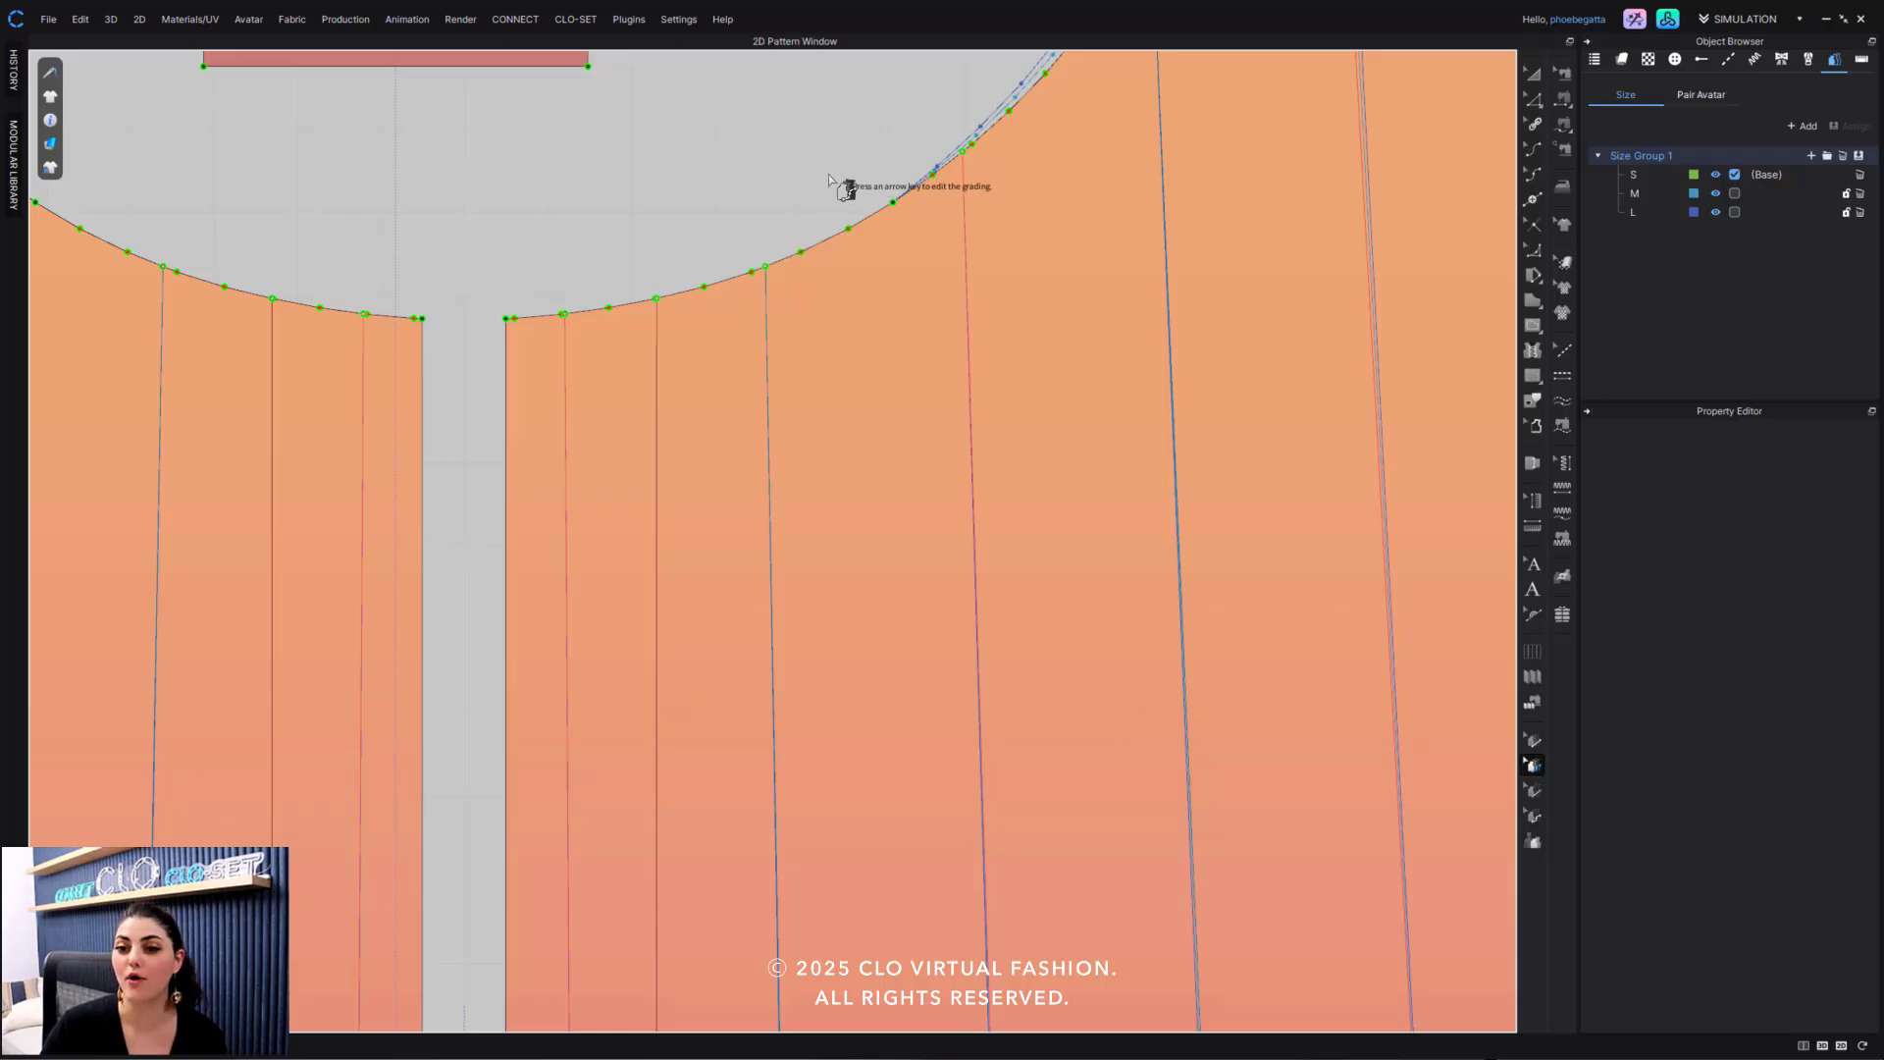
Select the curve points along the neckline right of the slit, convert them to non-grade points, and clear the selection.
click(849, 229)
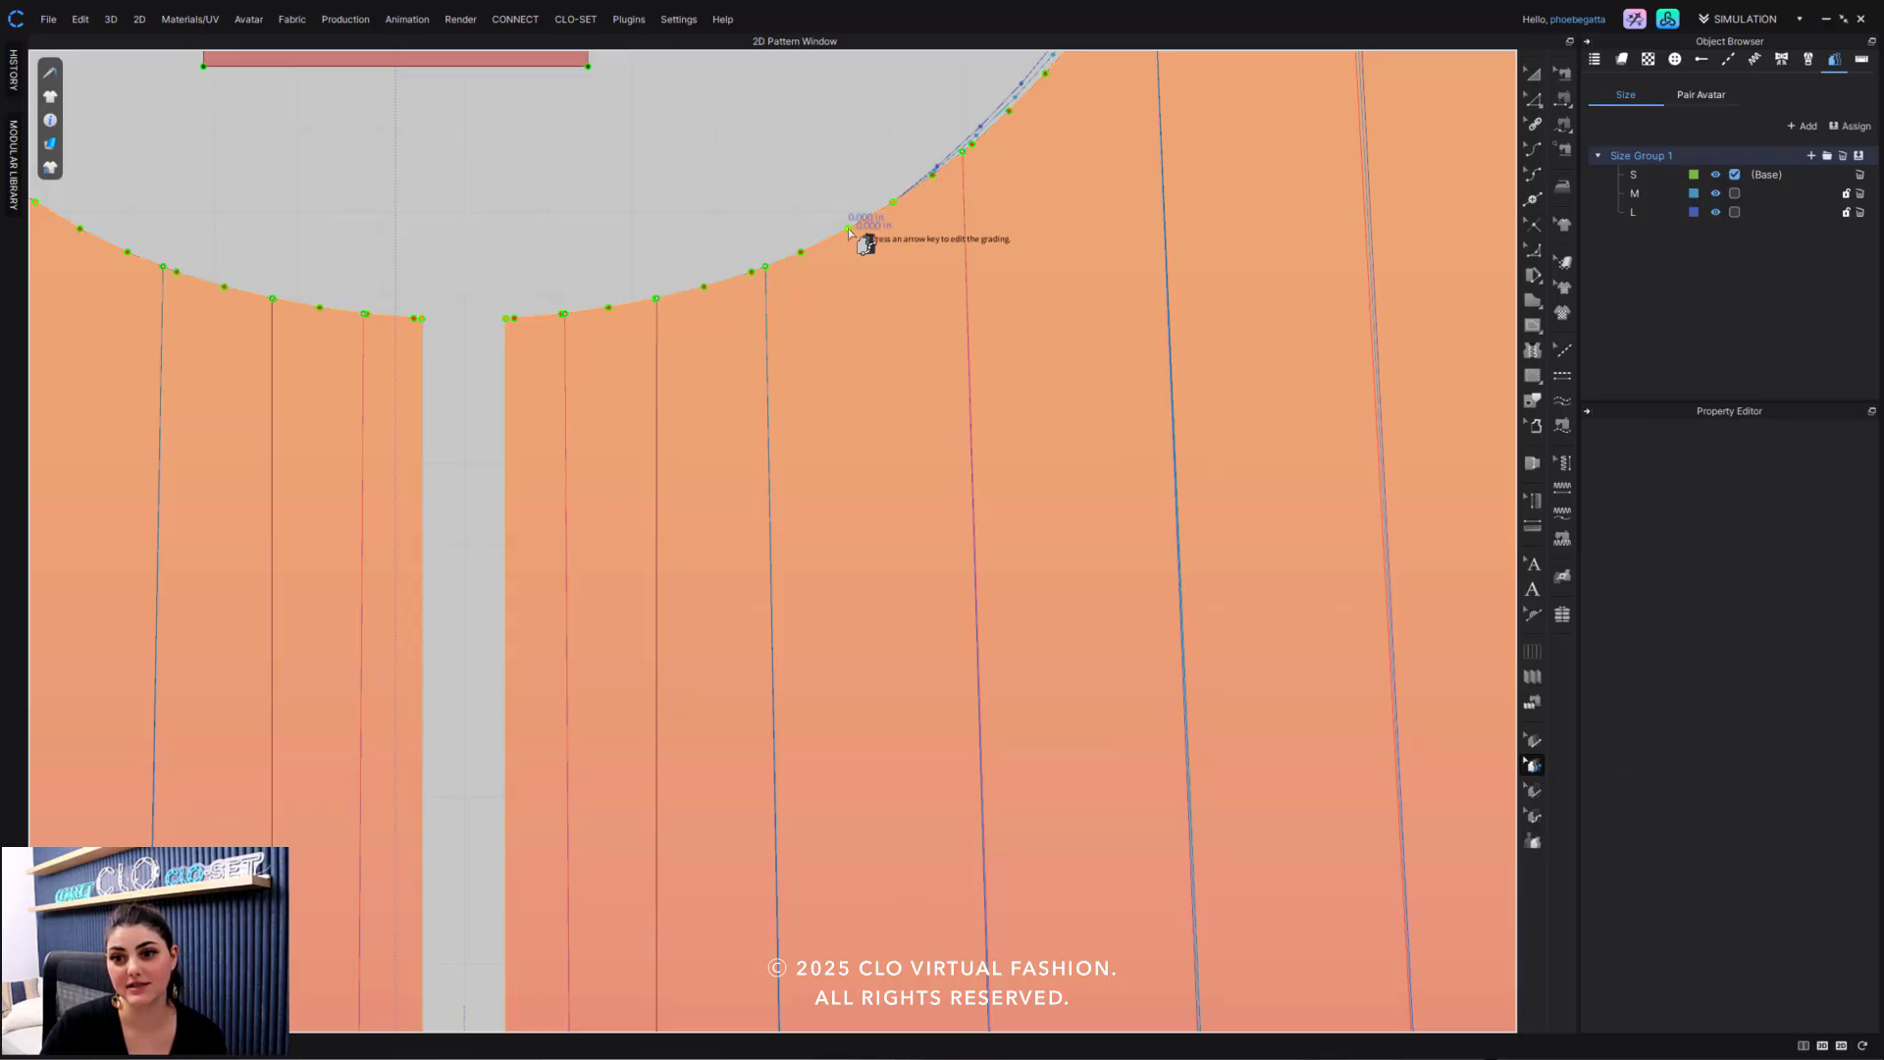
click(802, 251)
click(751, 273)
click(609, 307)
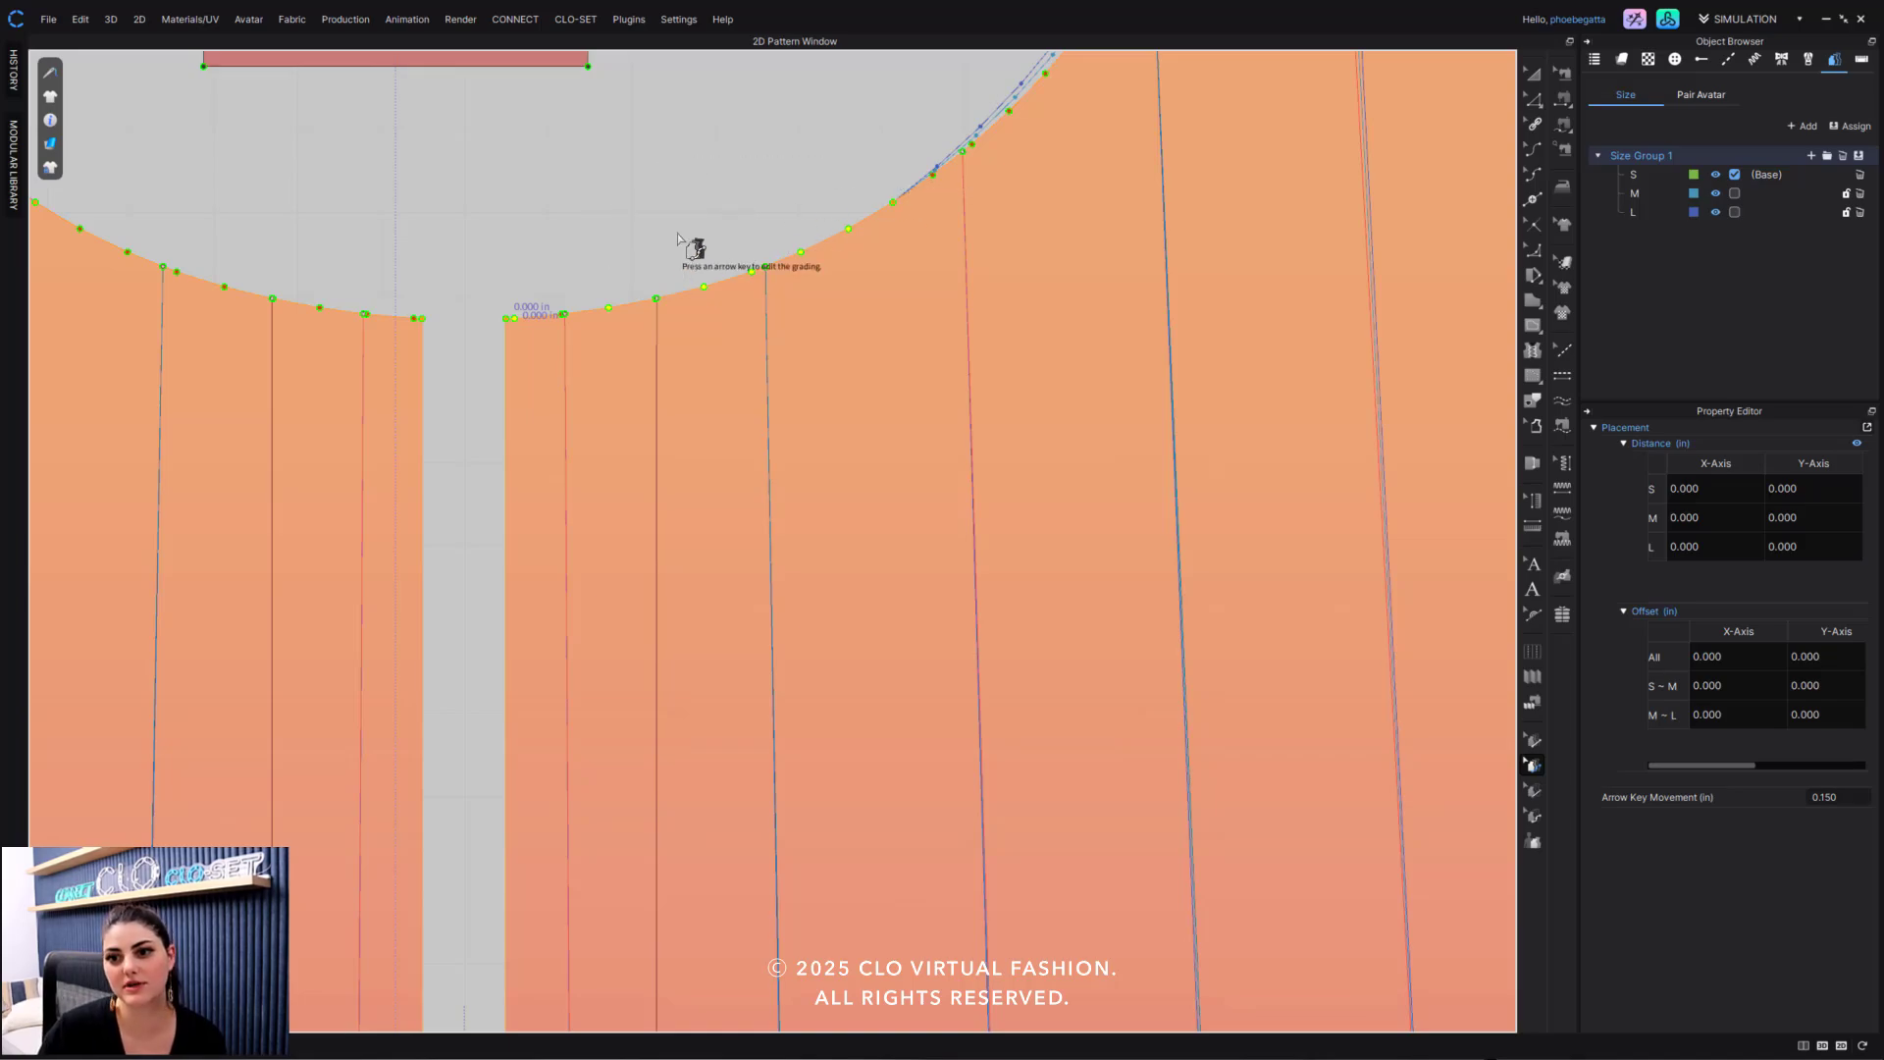
right_click(850, 231)
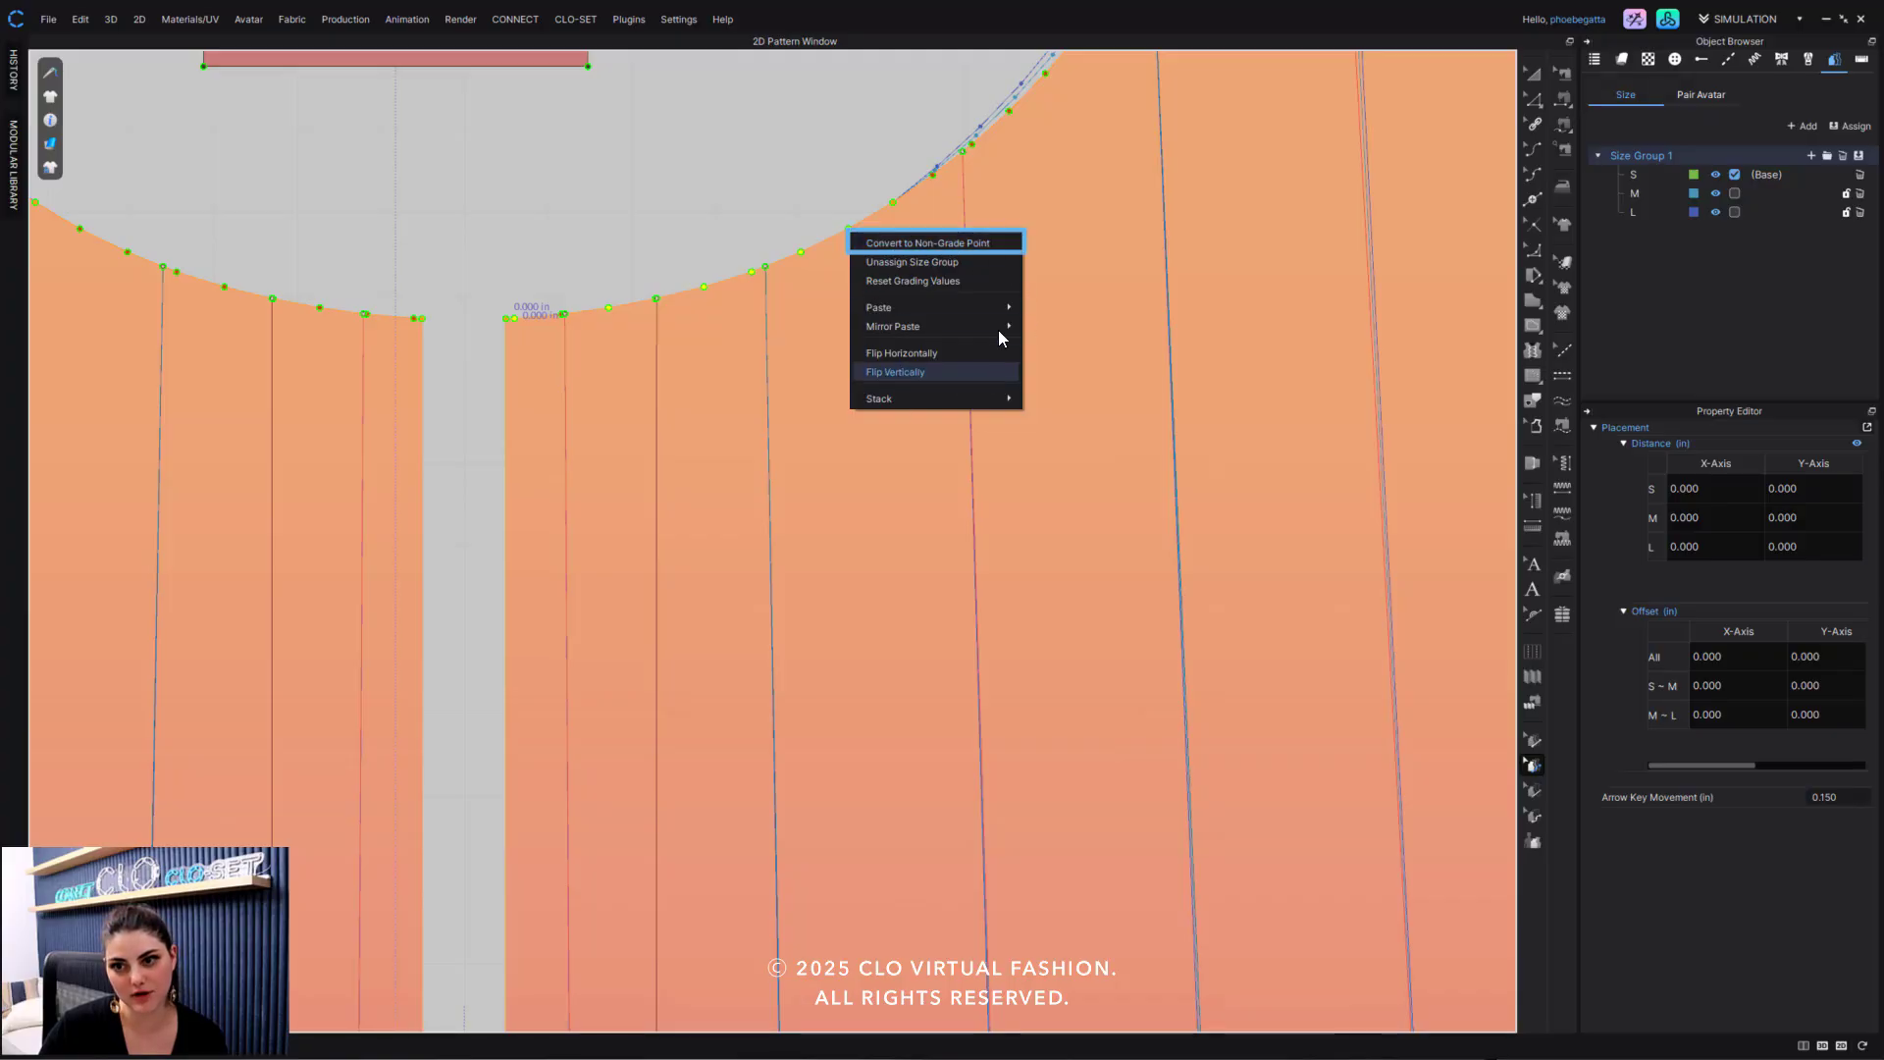
click(986, 244)
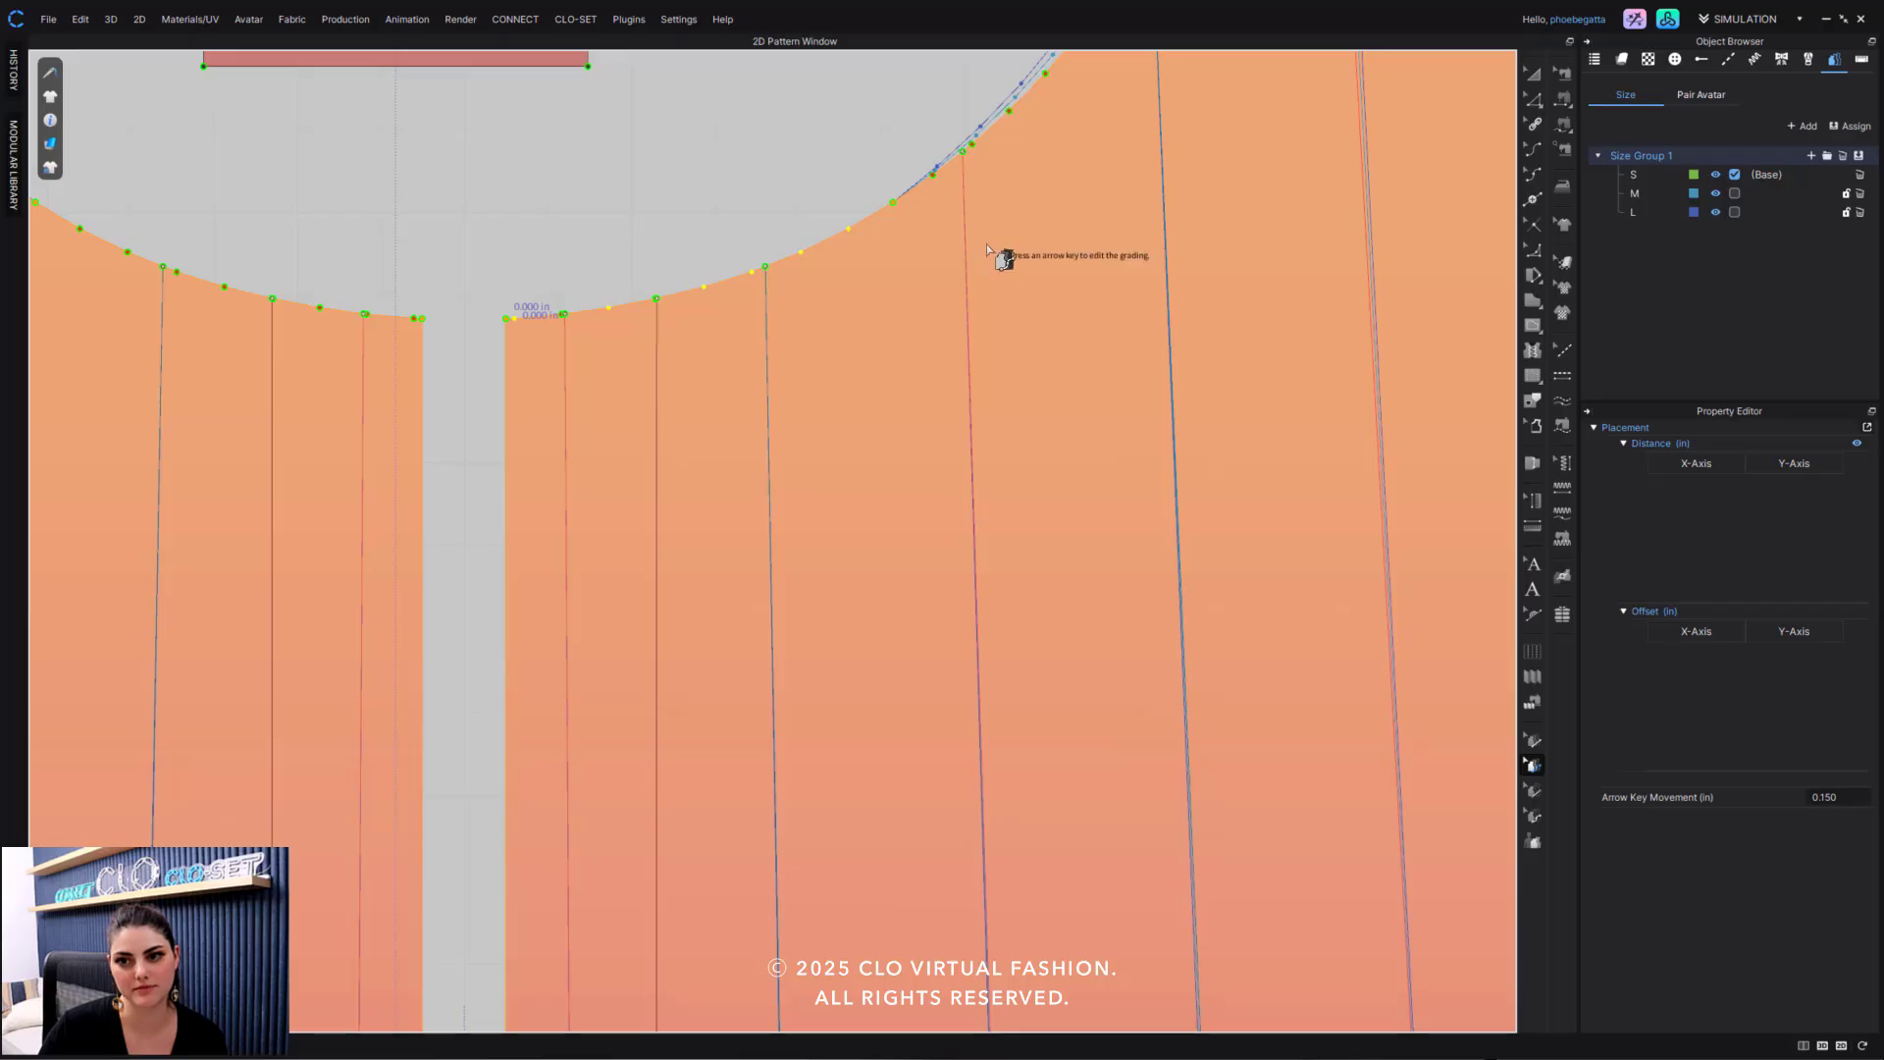
click(664, 215)
Convert the remaining curve point beside the first pleat line right of the slit to a non-grade point.
scroll(551, 324, up, 5)
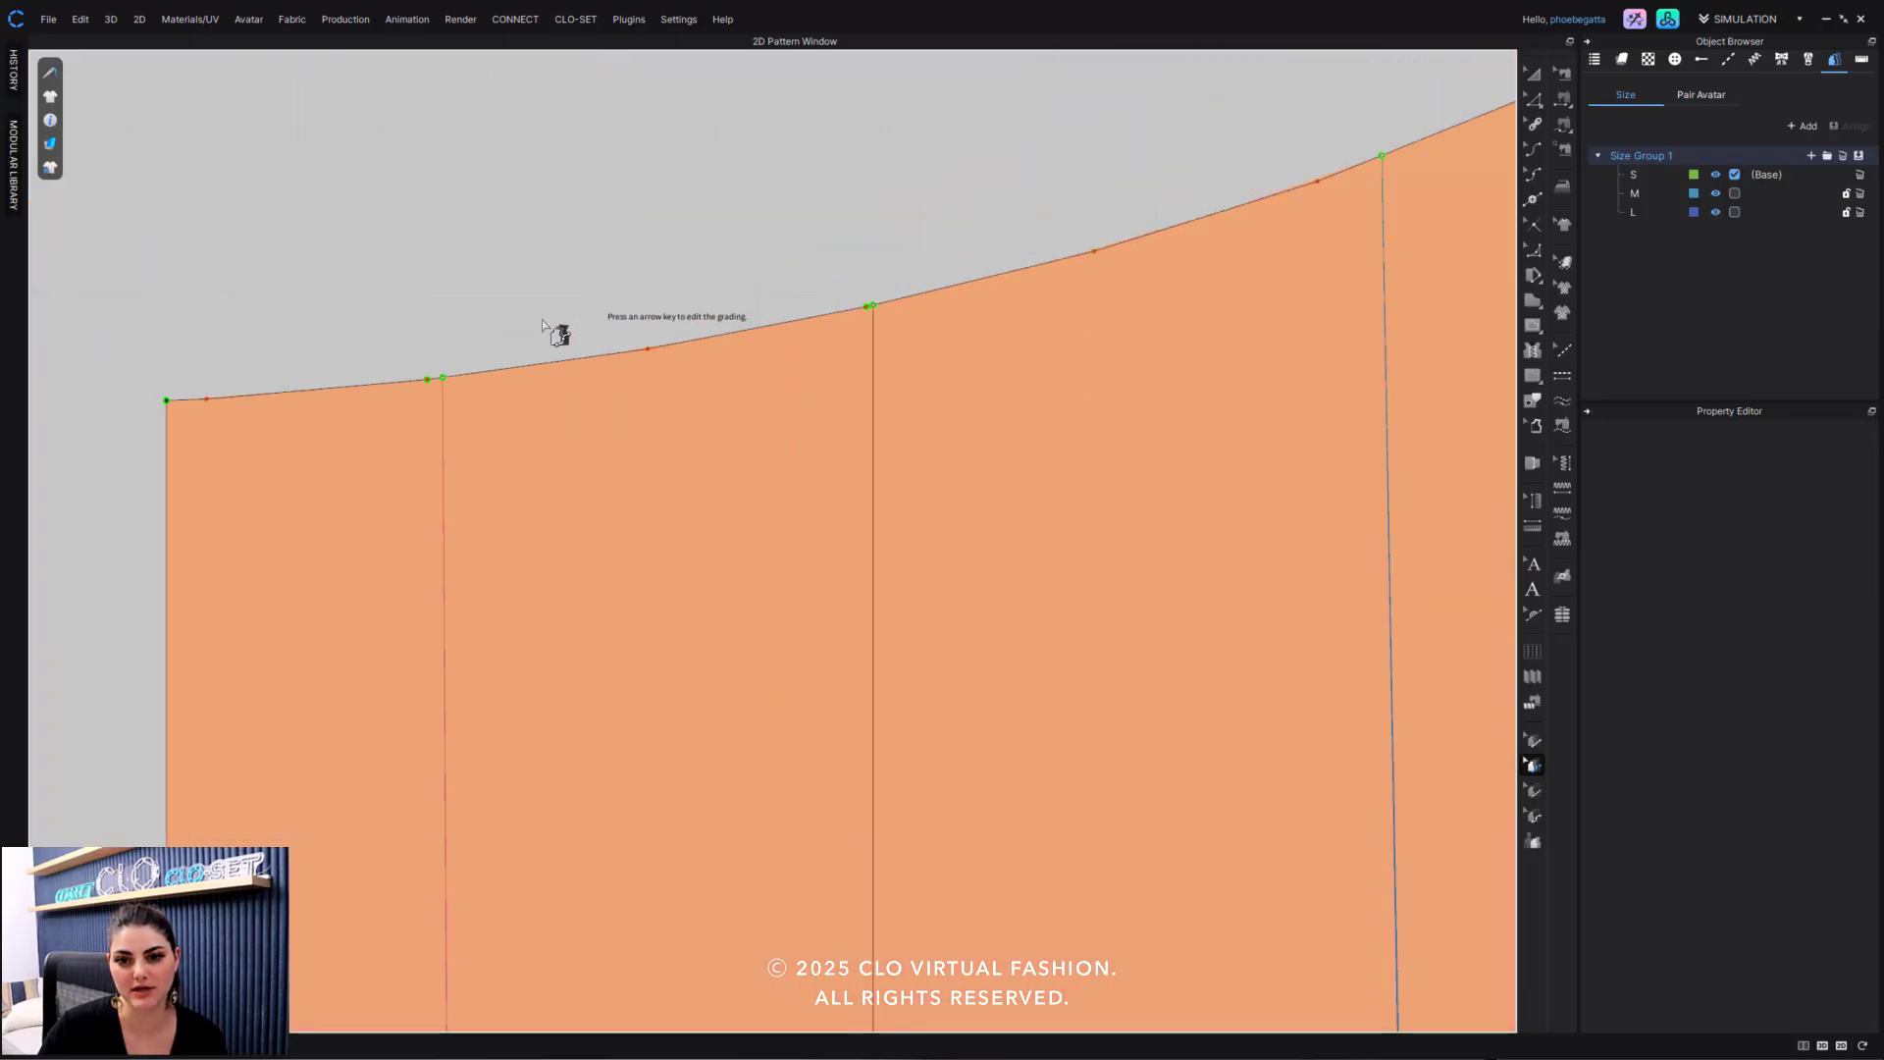
click(417, 385)
right_click(418, 386)
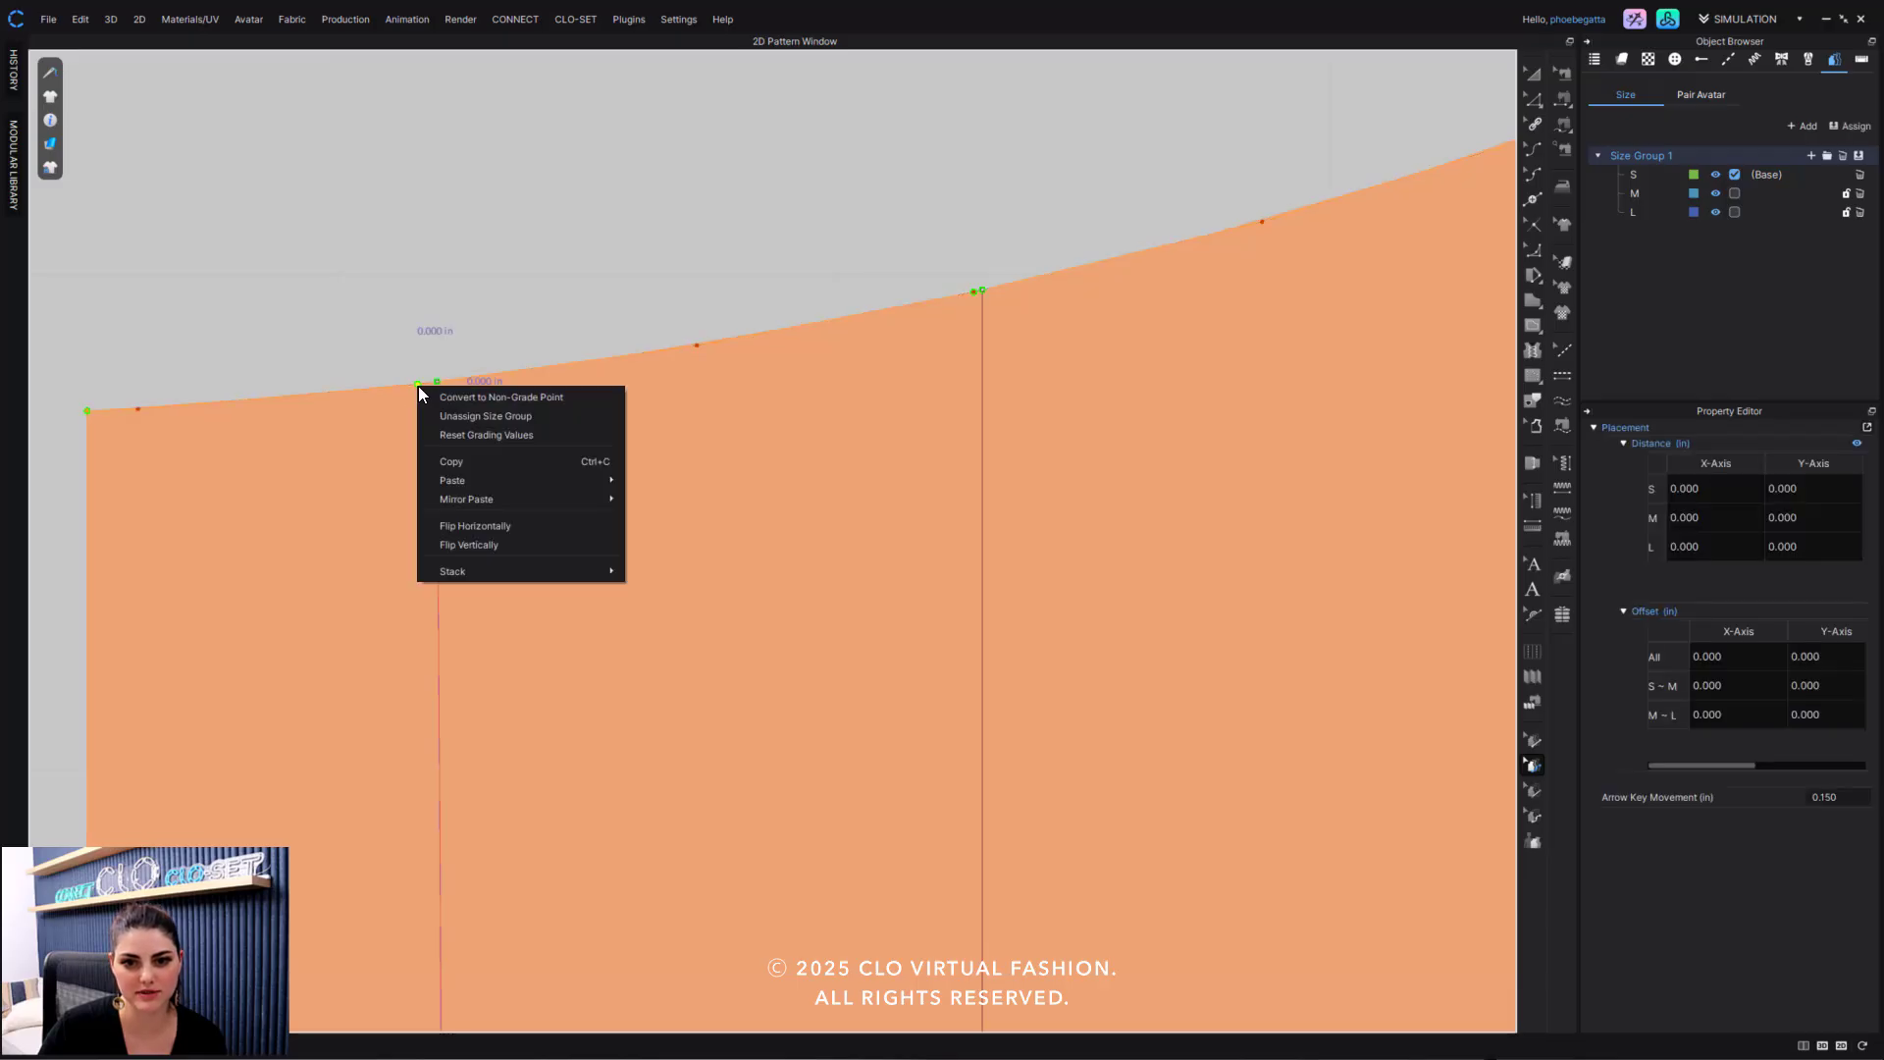
click(492, 398)
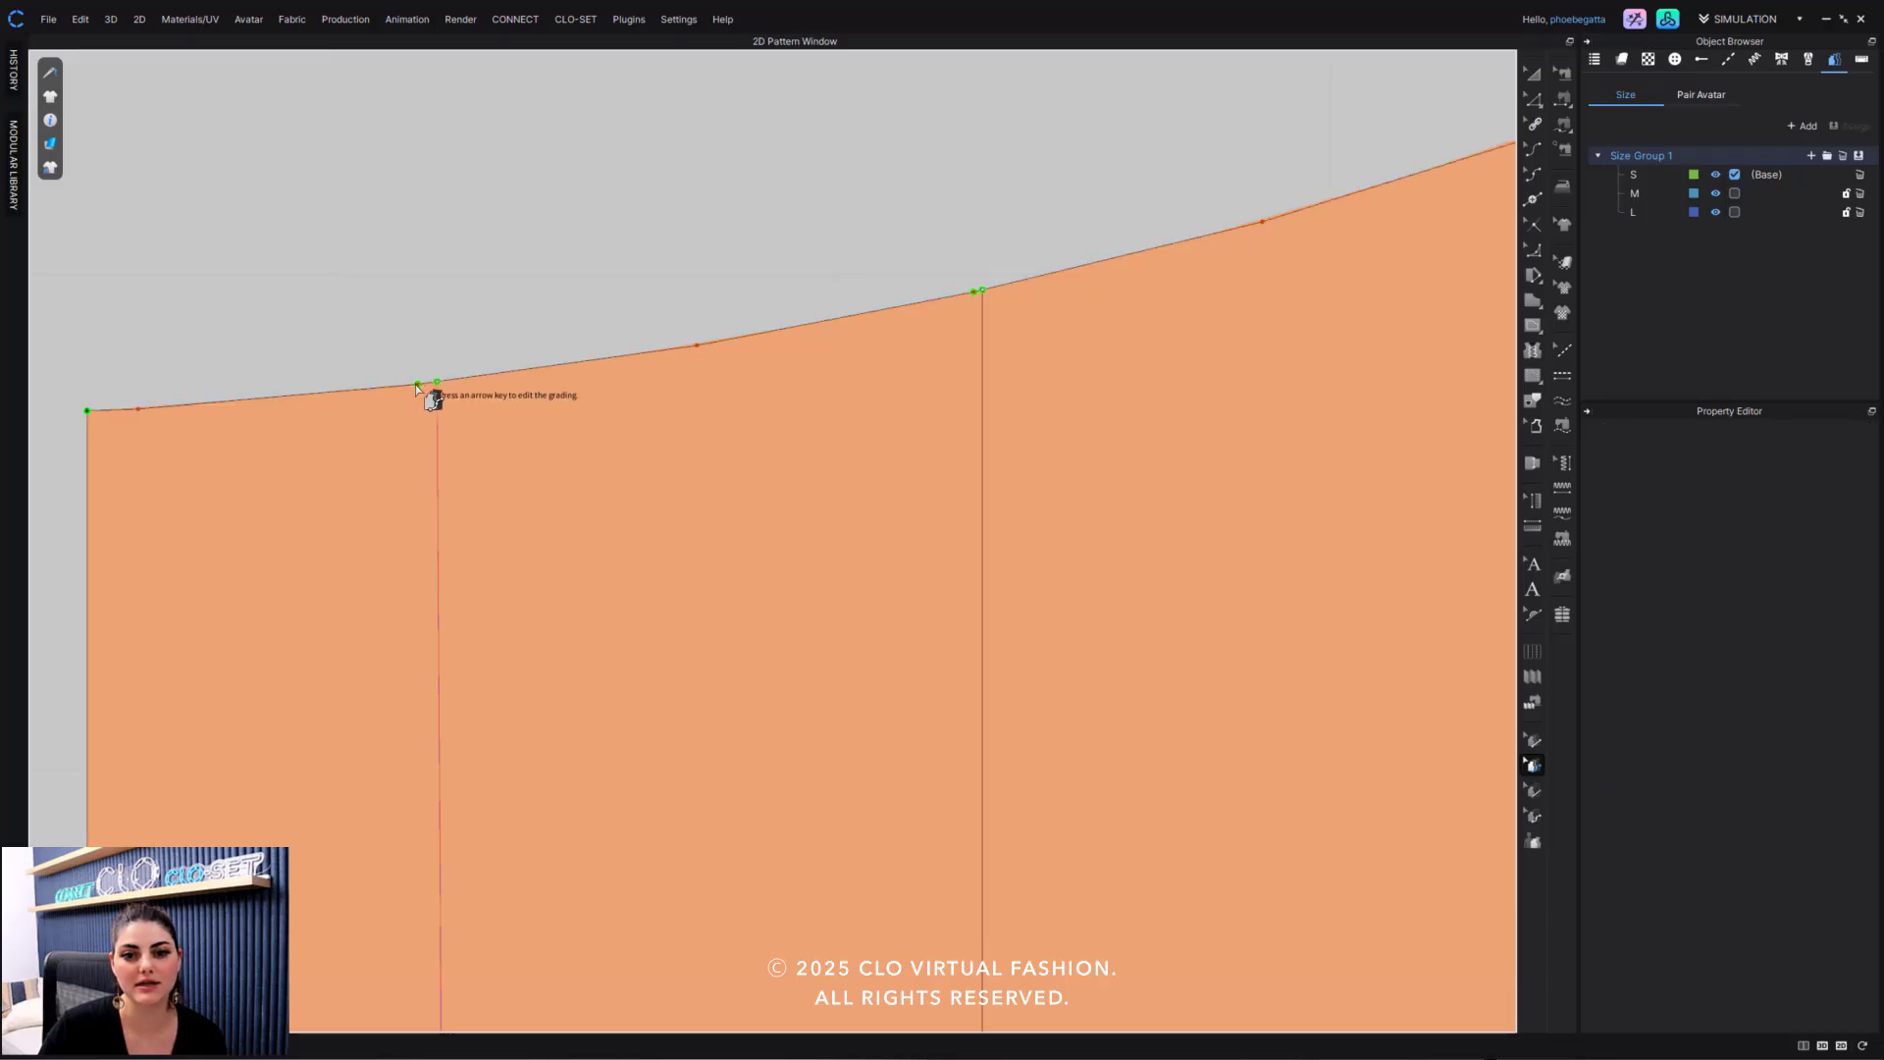
click(417, 385)
right_click(417, 385)
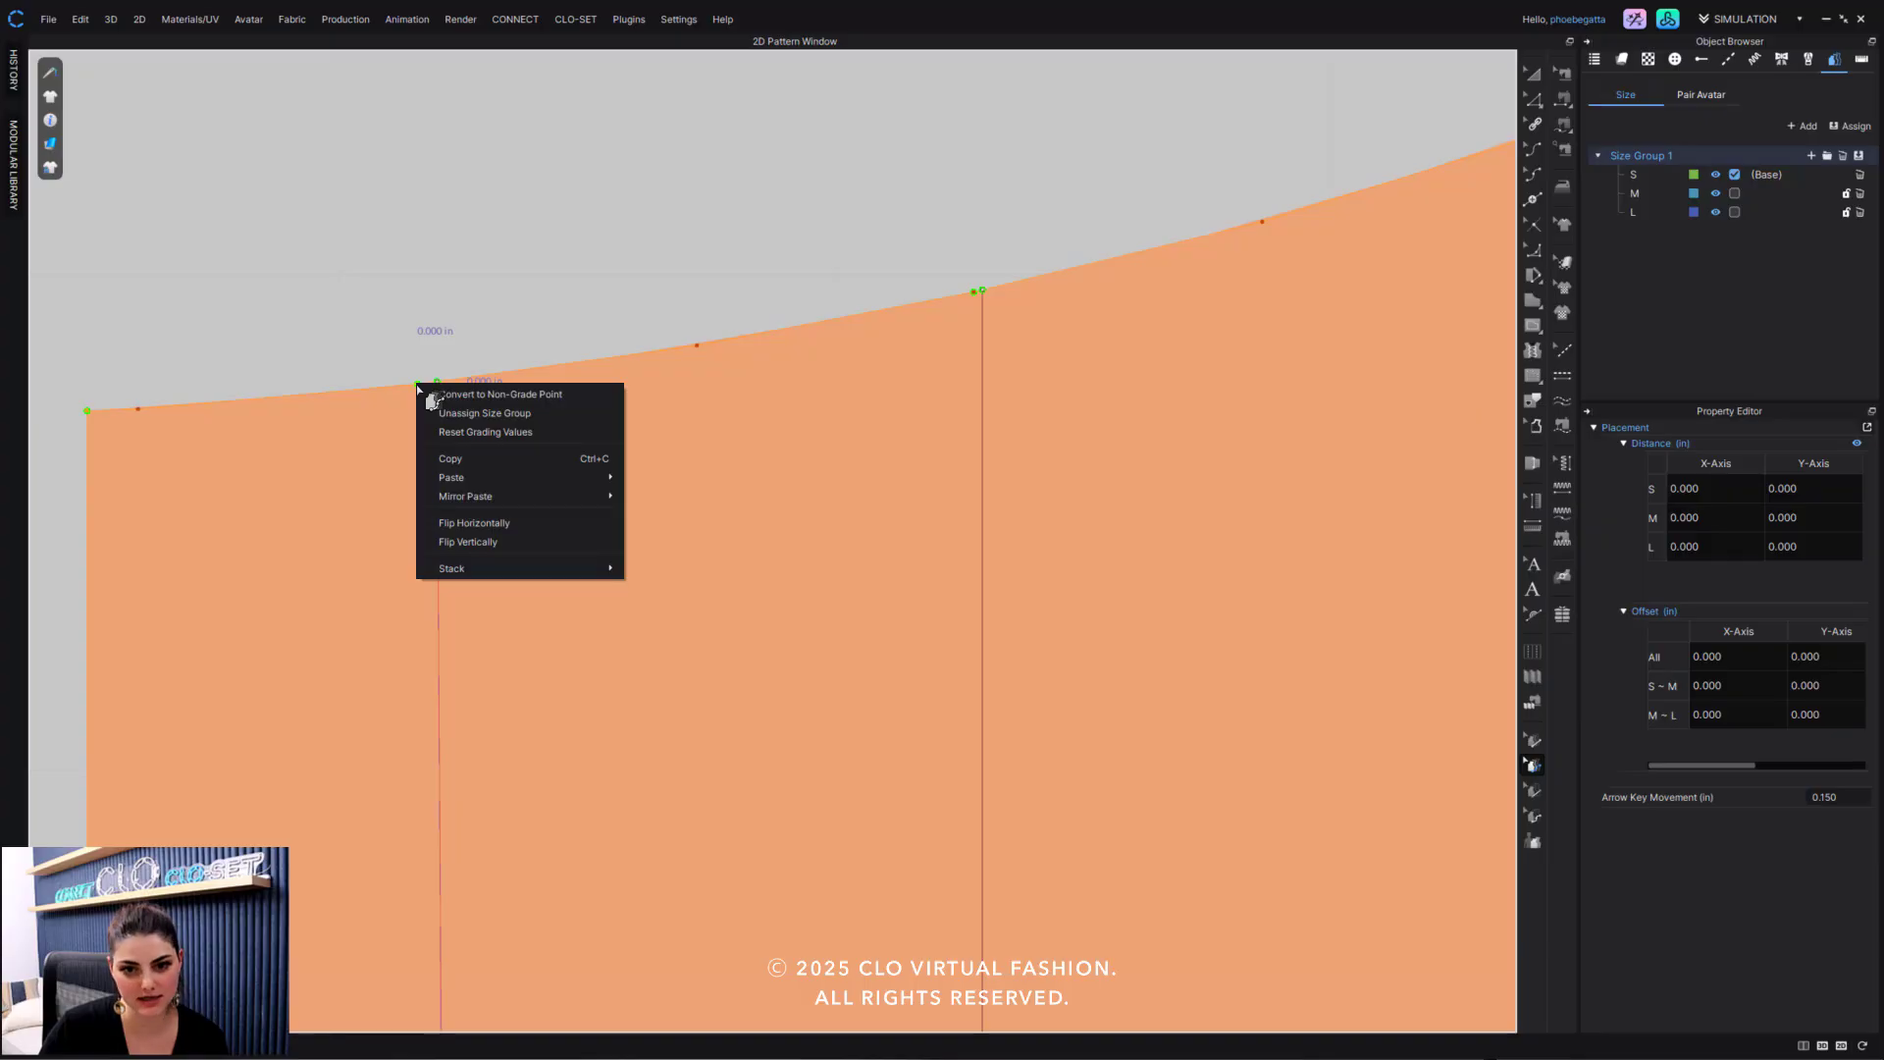
click(491, 397)
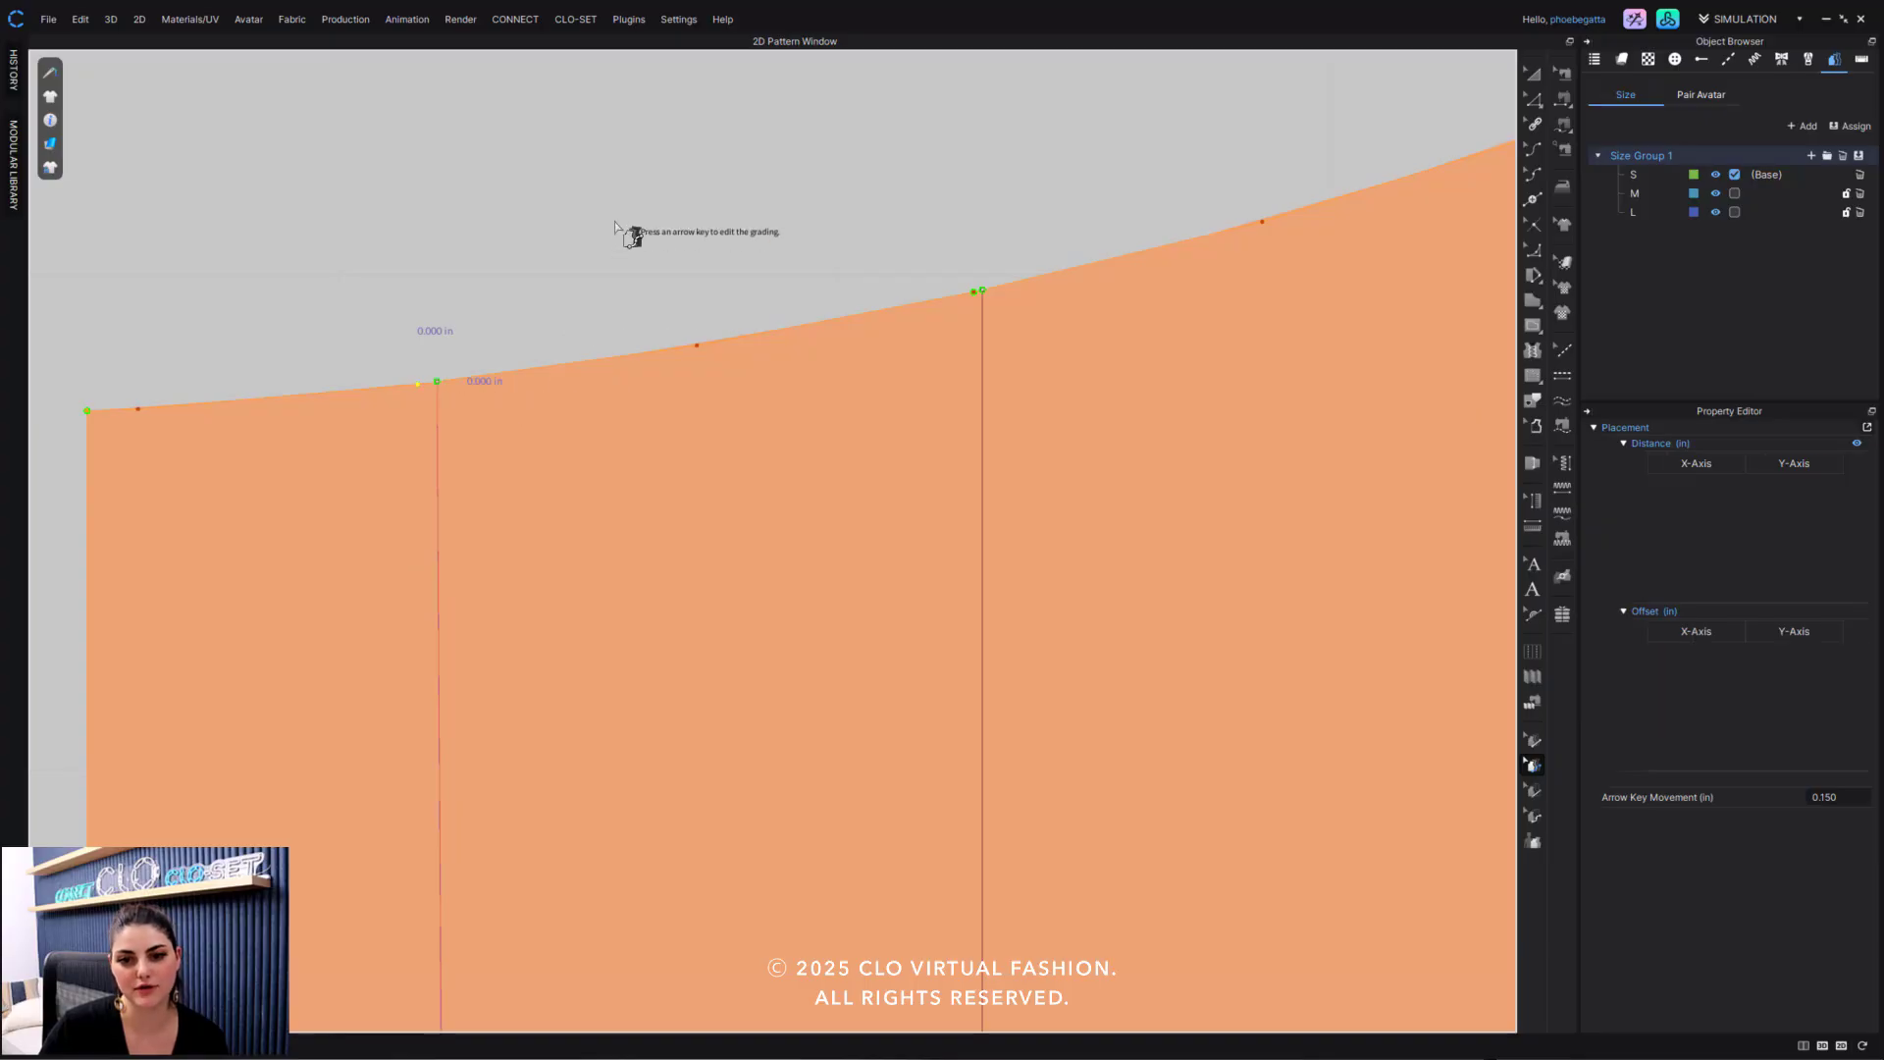
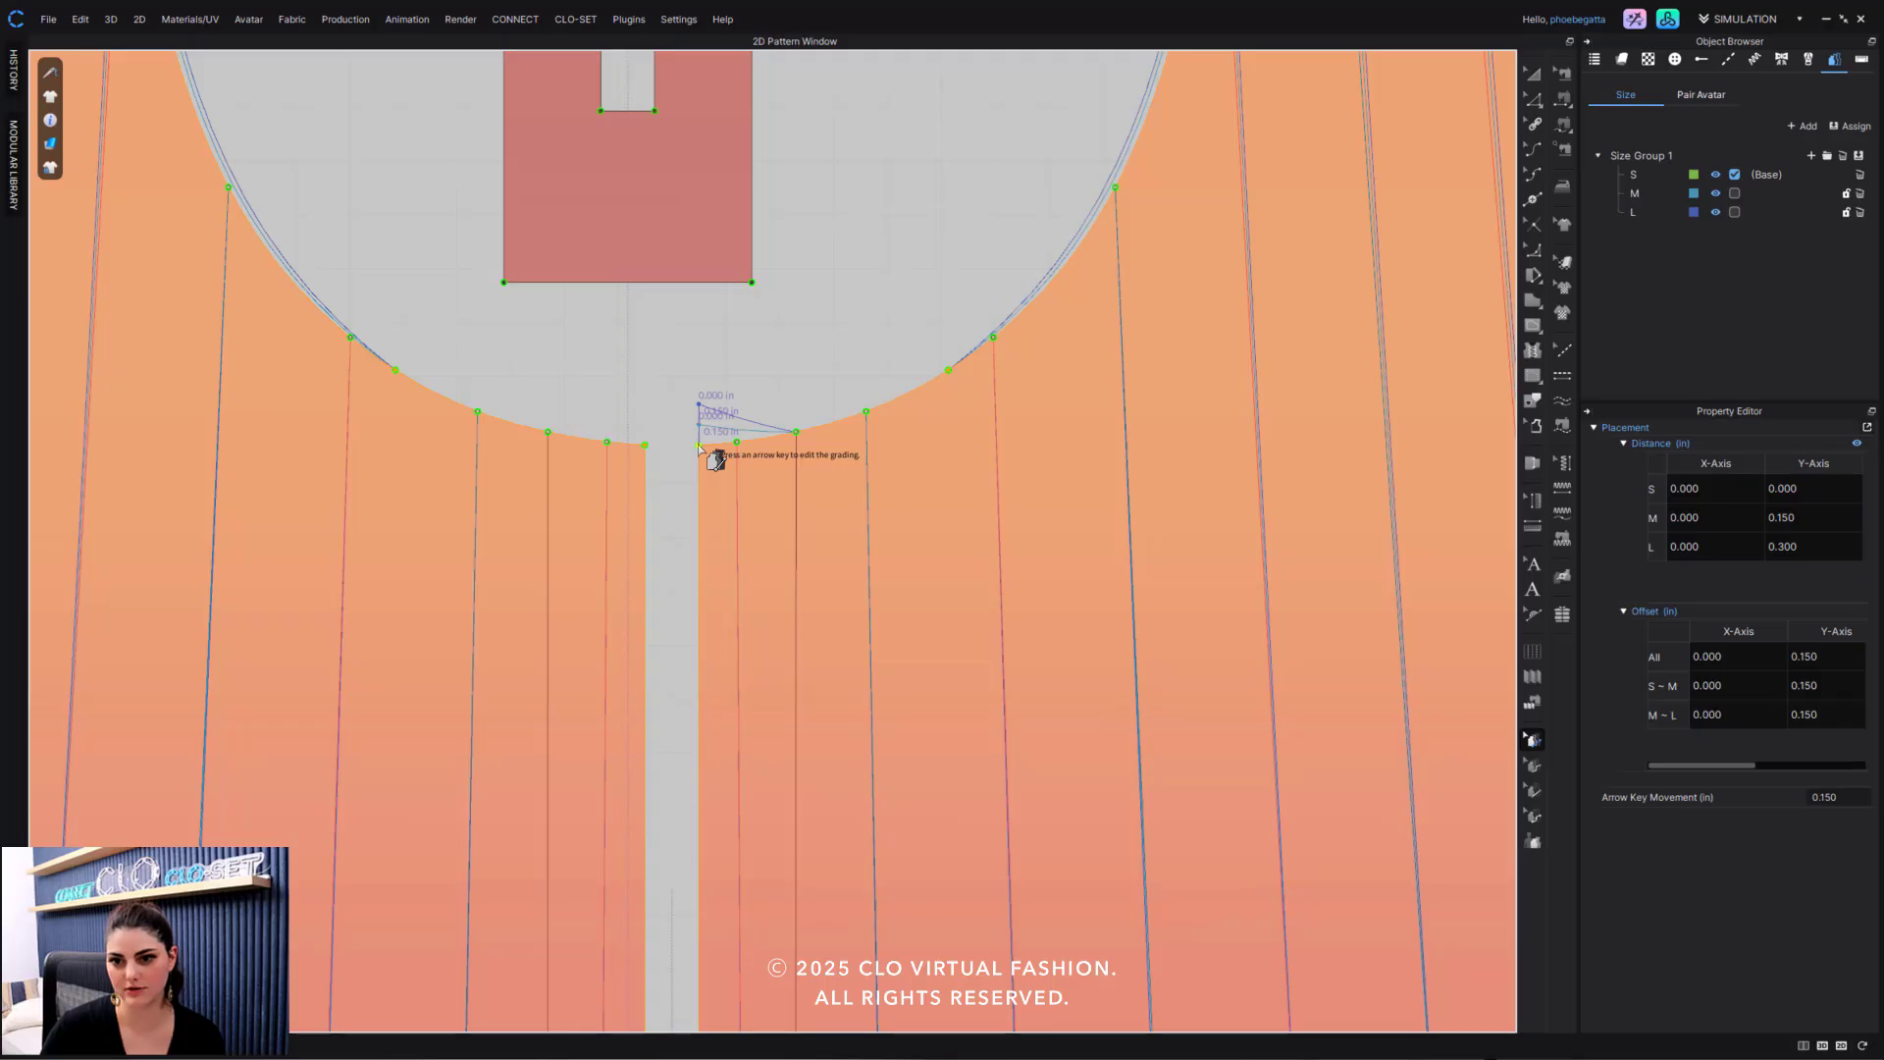
Return the slit corner's Y grading offset to 0.000 in and convert the curve point beside the second pleat line to a non-grade point.
key(Down)
scroll(748, 550, up, 5)
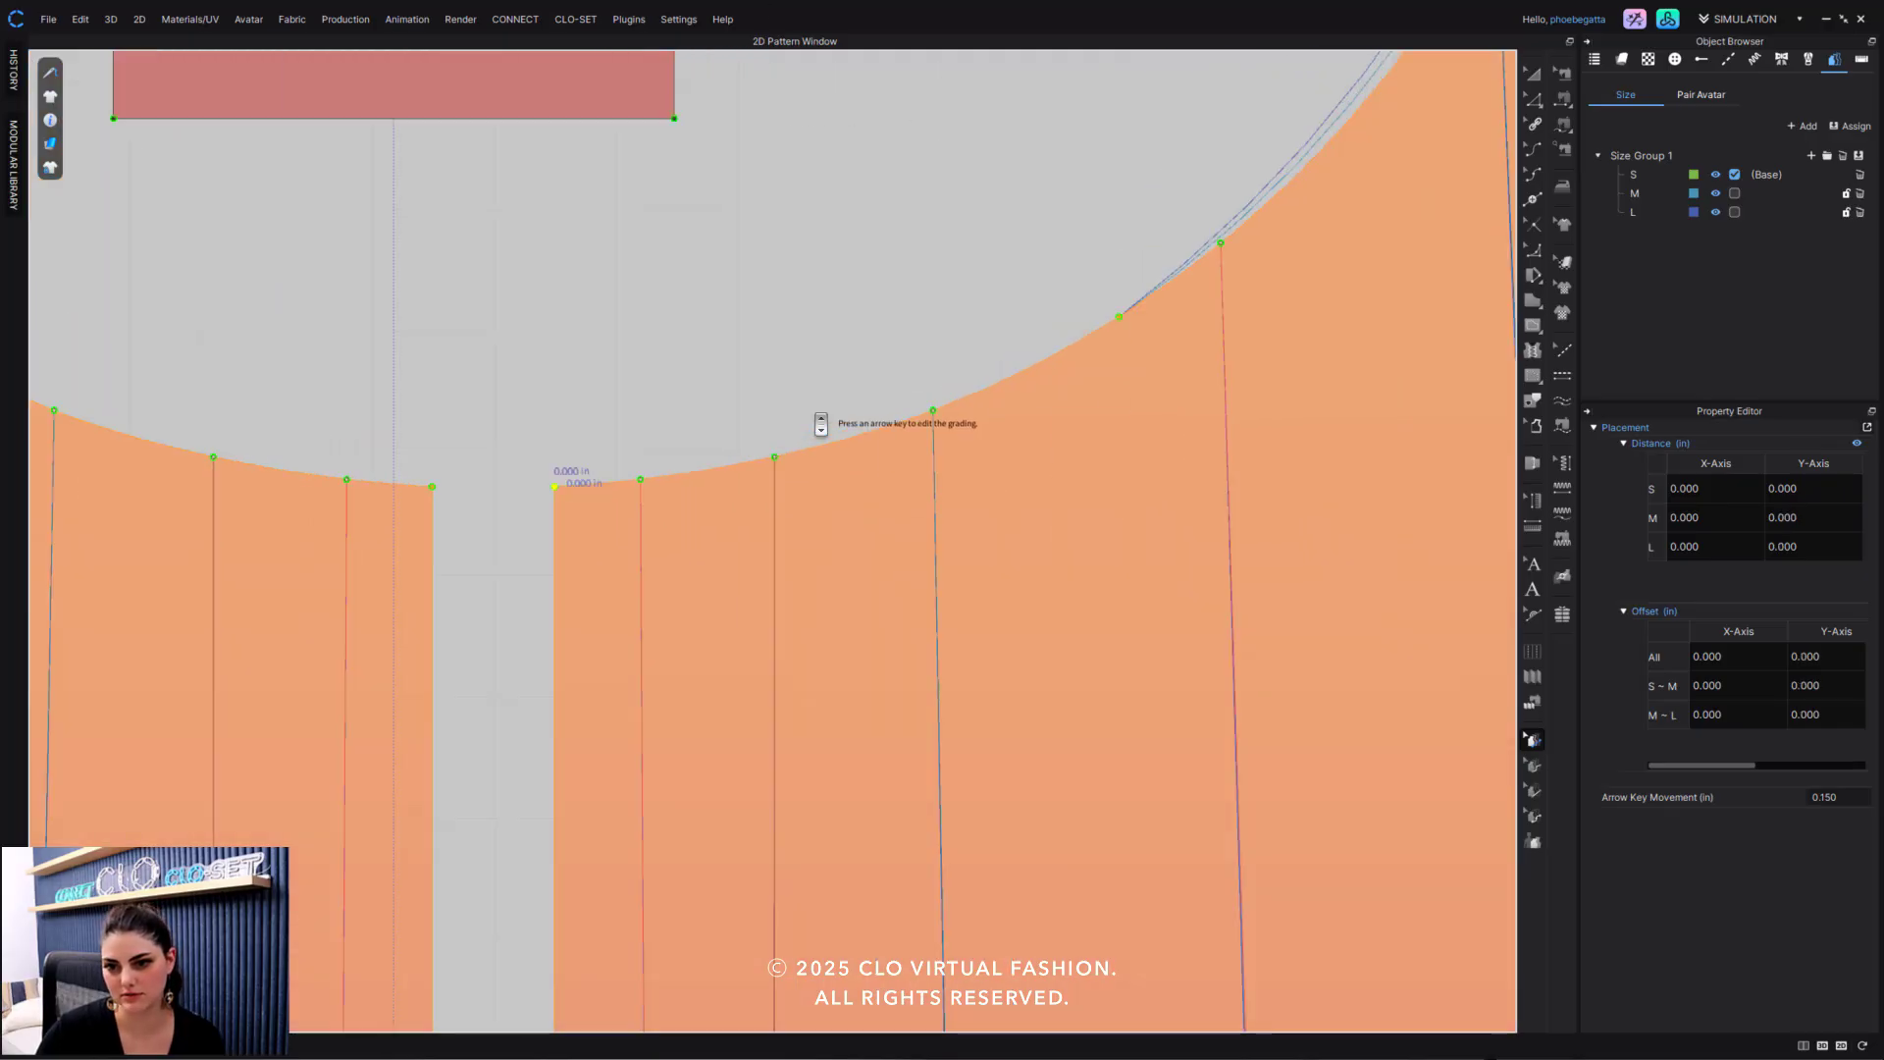
scroll(782, 459, up, 6)
scroll(968, 210, down, 4)
scroll(723, 471, up, 2)
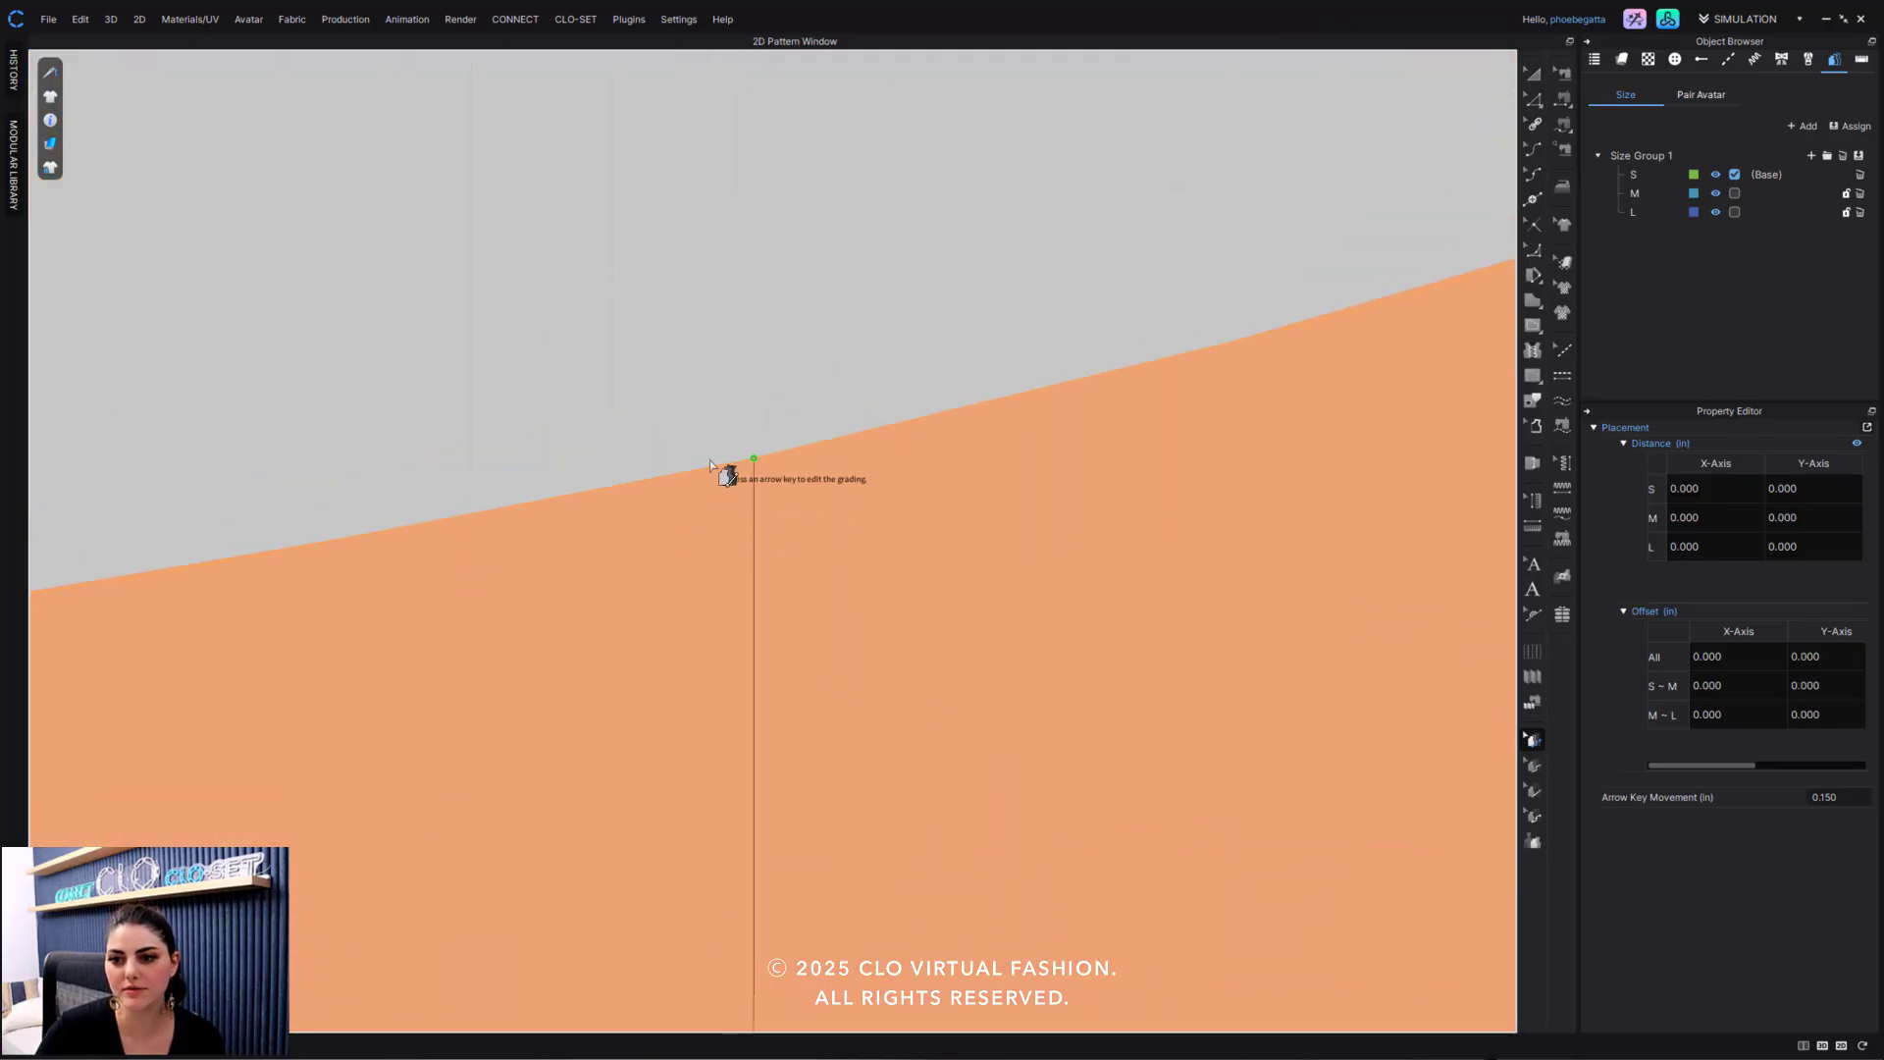
middle_drag(709, 462, 668, 426)
click(1533, 765)
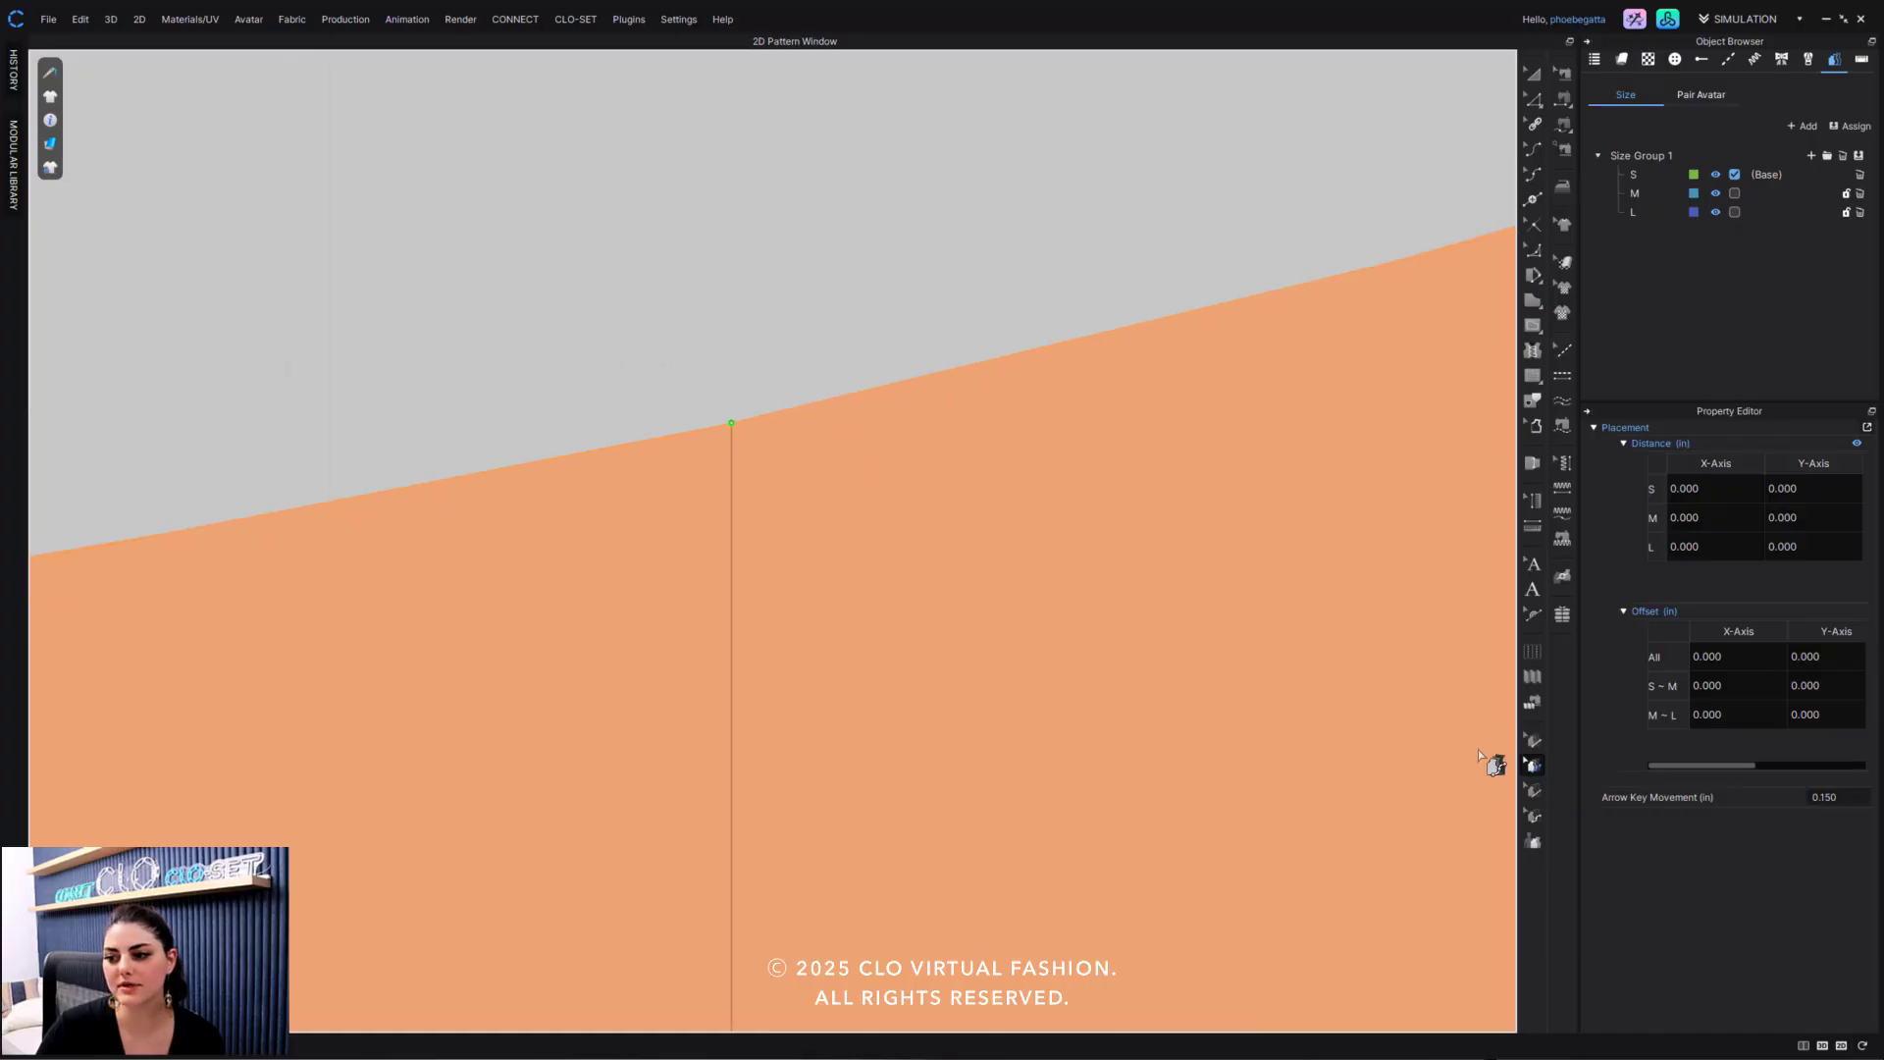
right_click(706, 432)
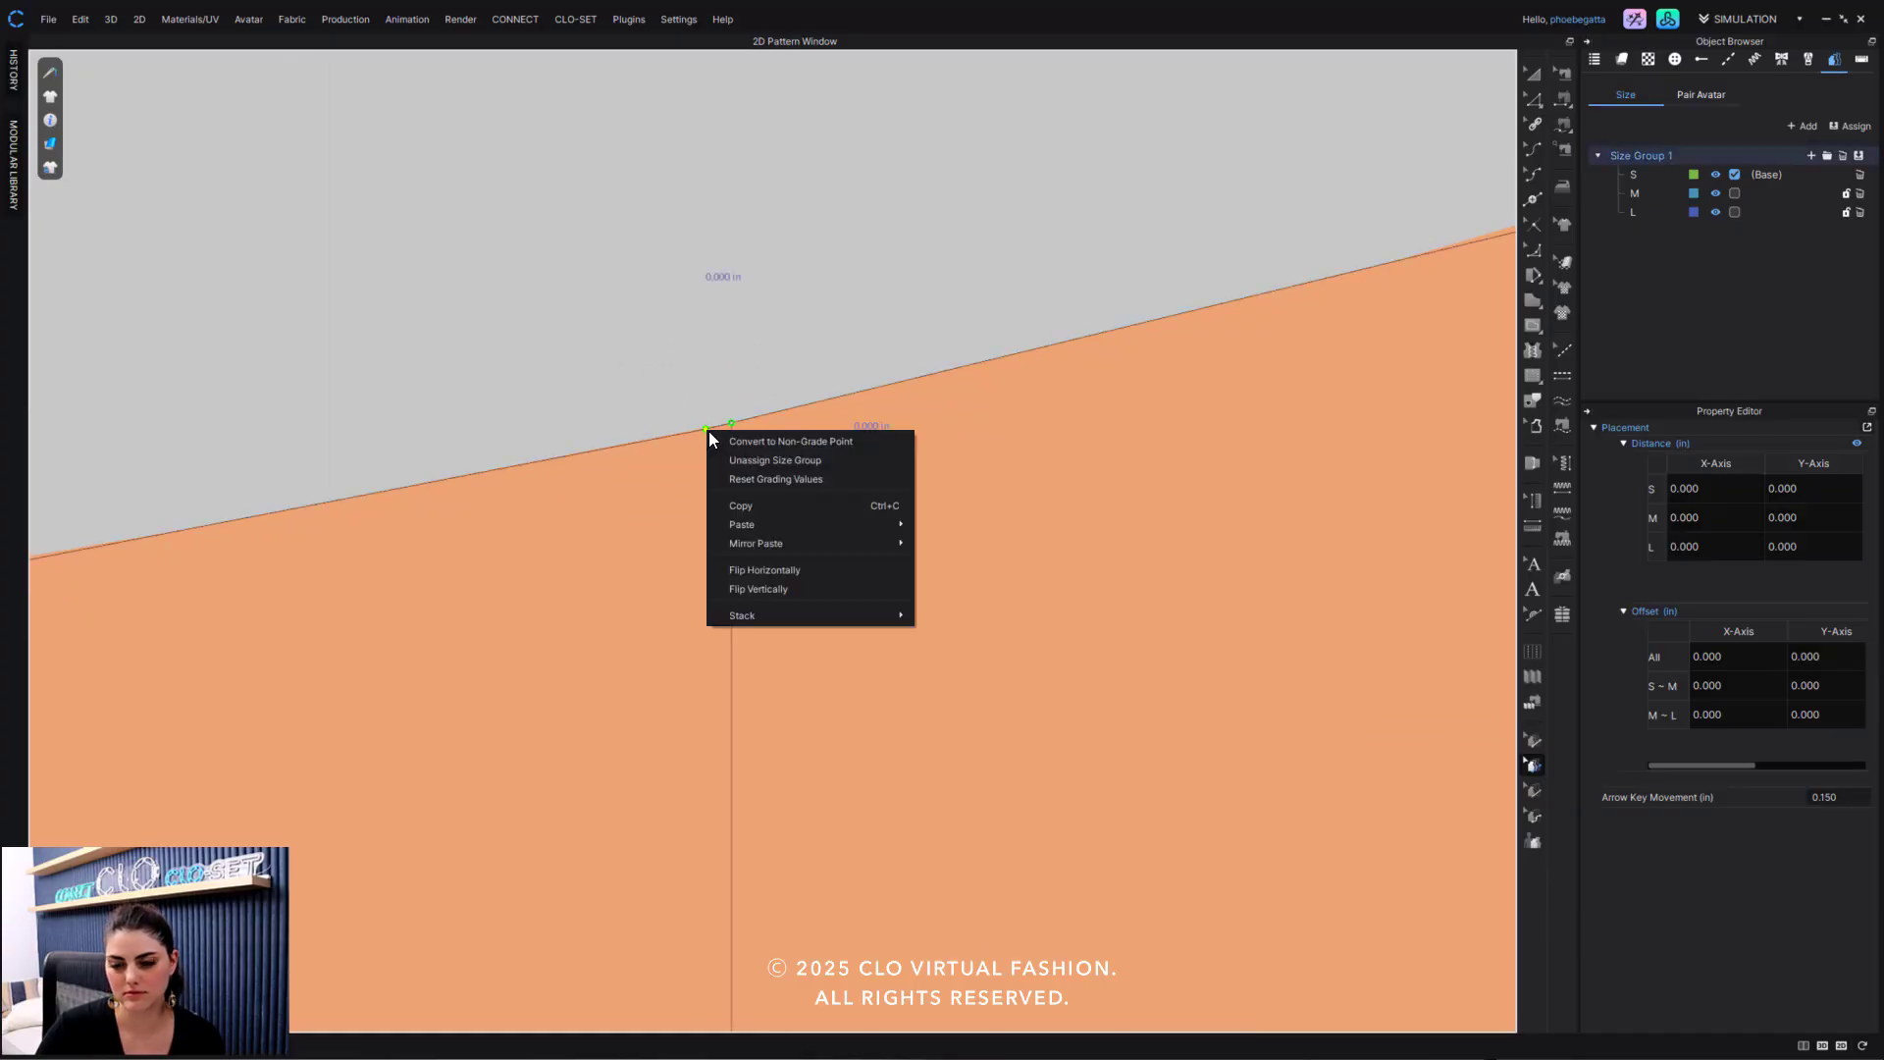
click(827, 442)
scroll(770, 353, down, 4)
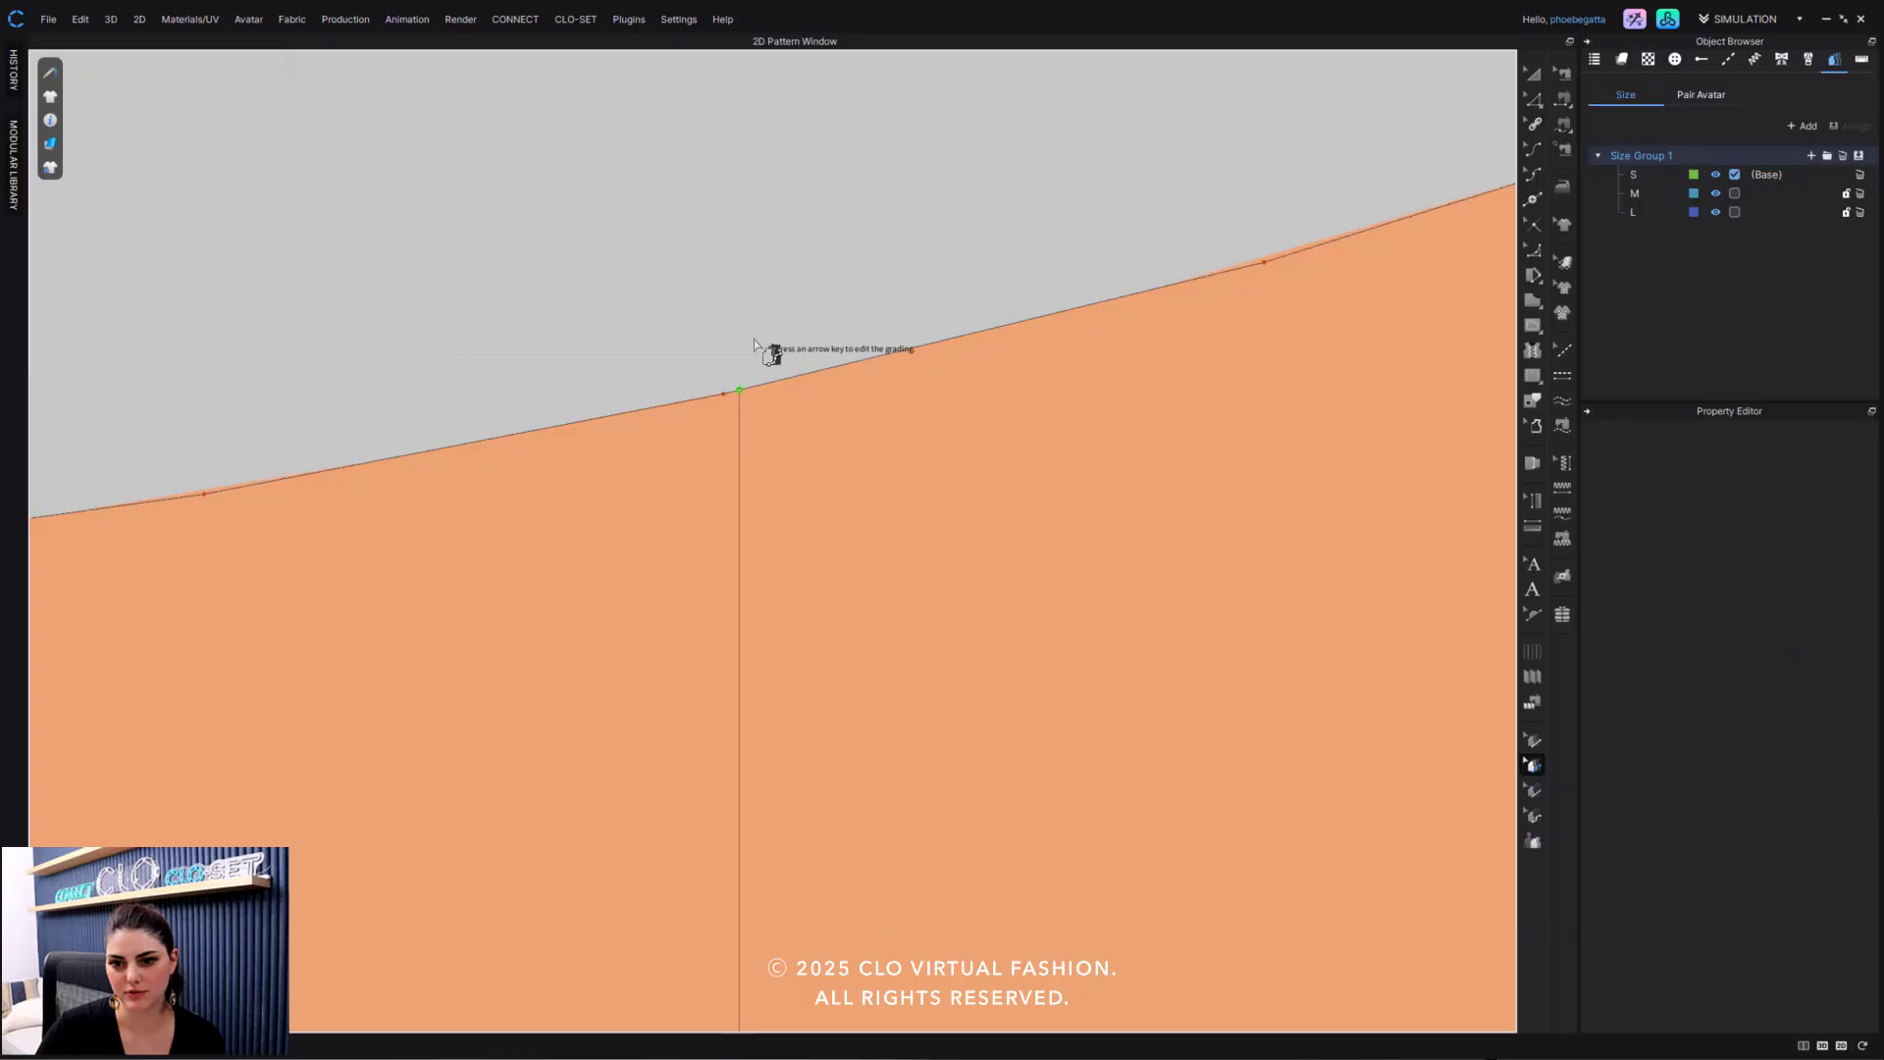
scroll(757, 351, down, 2)
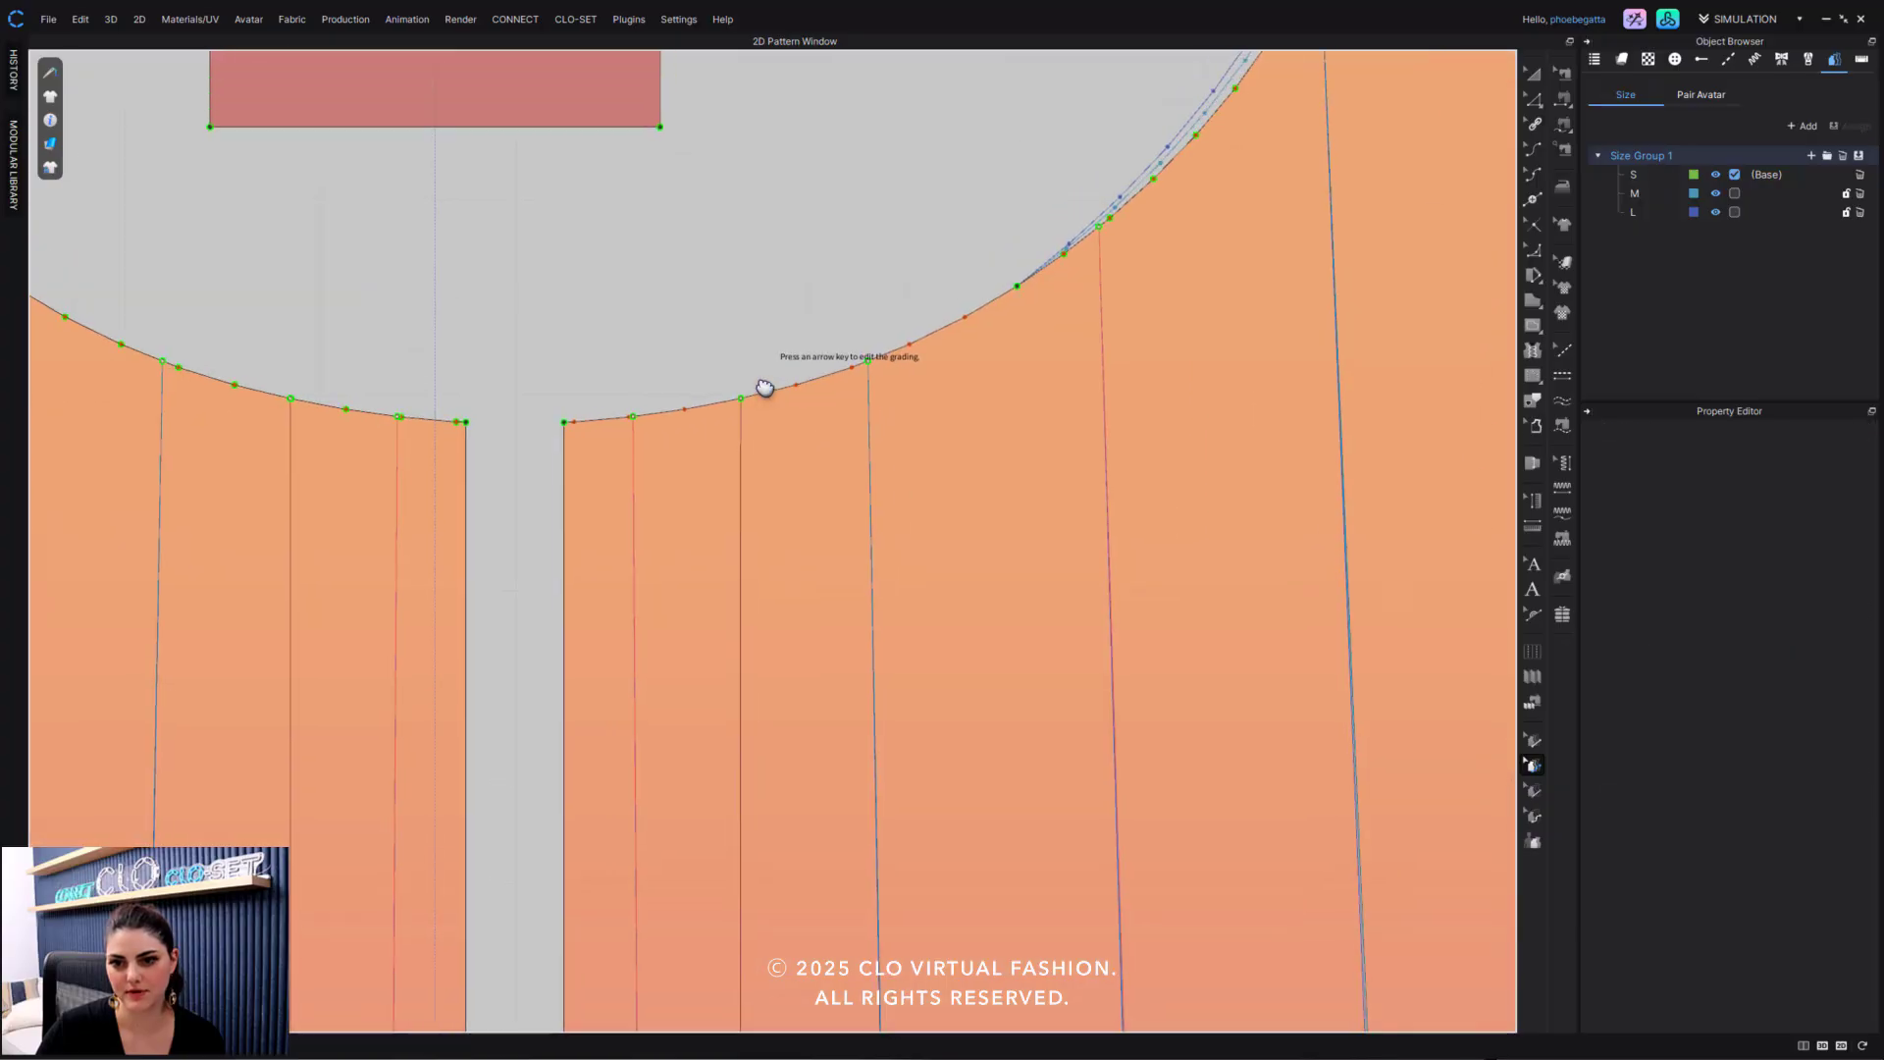
With the point grading tool, try grading the slit's right corner by a 0.150 in Y offset, and undo it.
click(1531, 743)
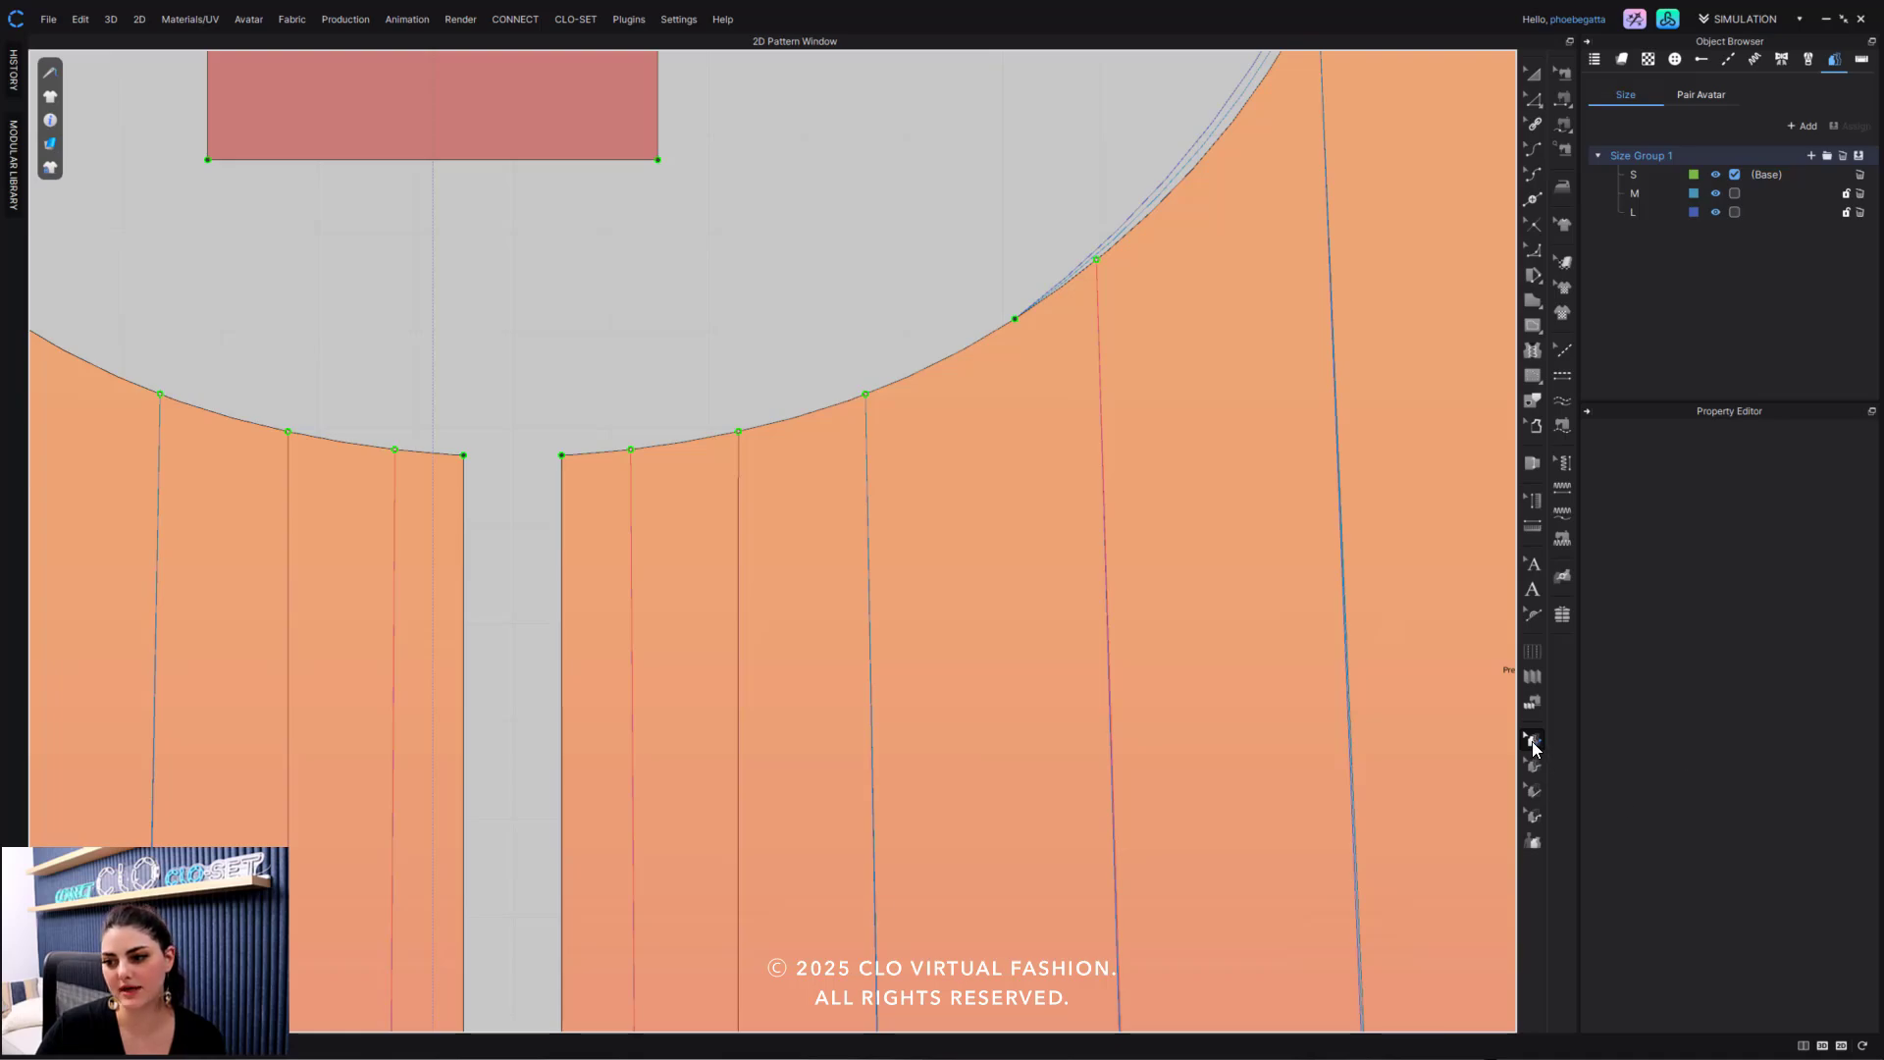
click(562, 455)
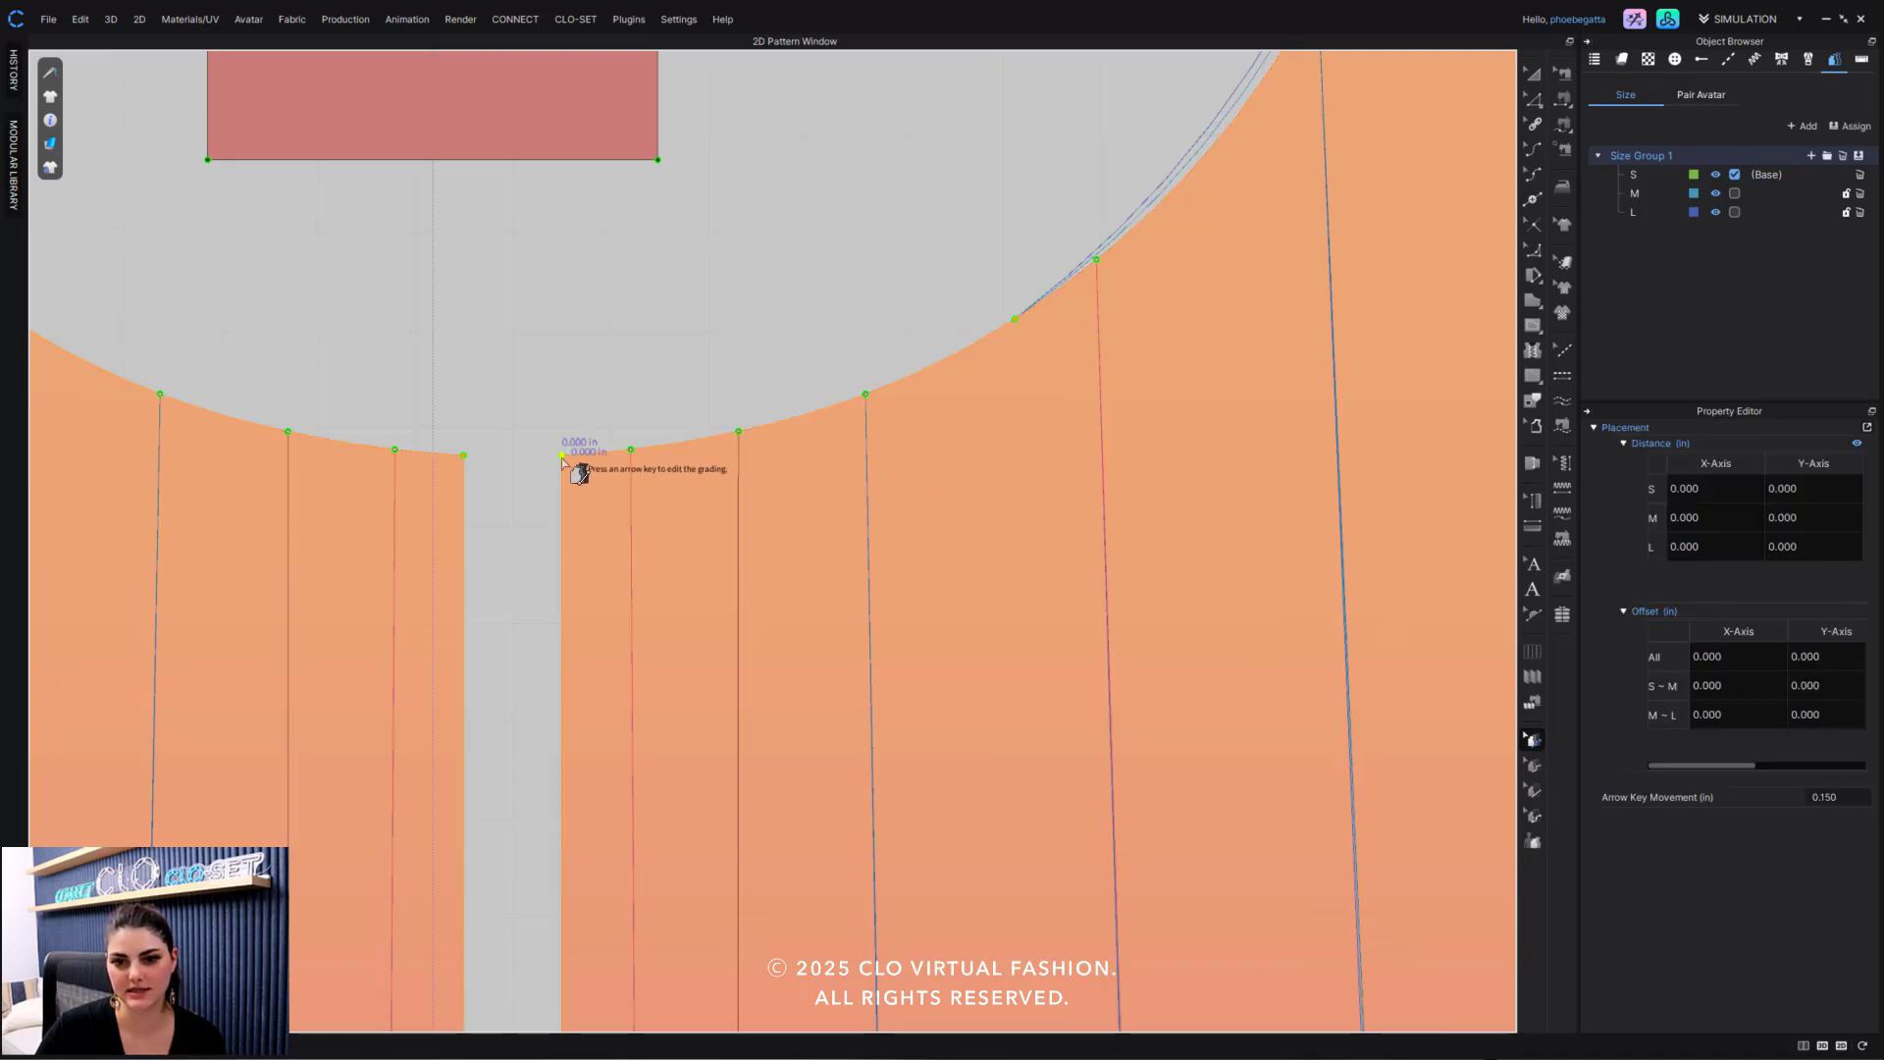
key(Up)
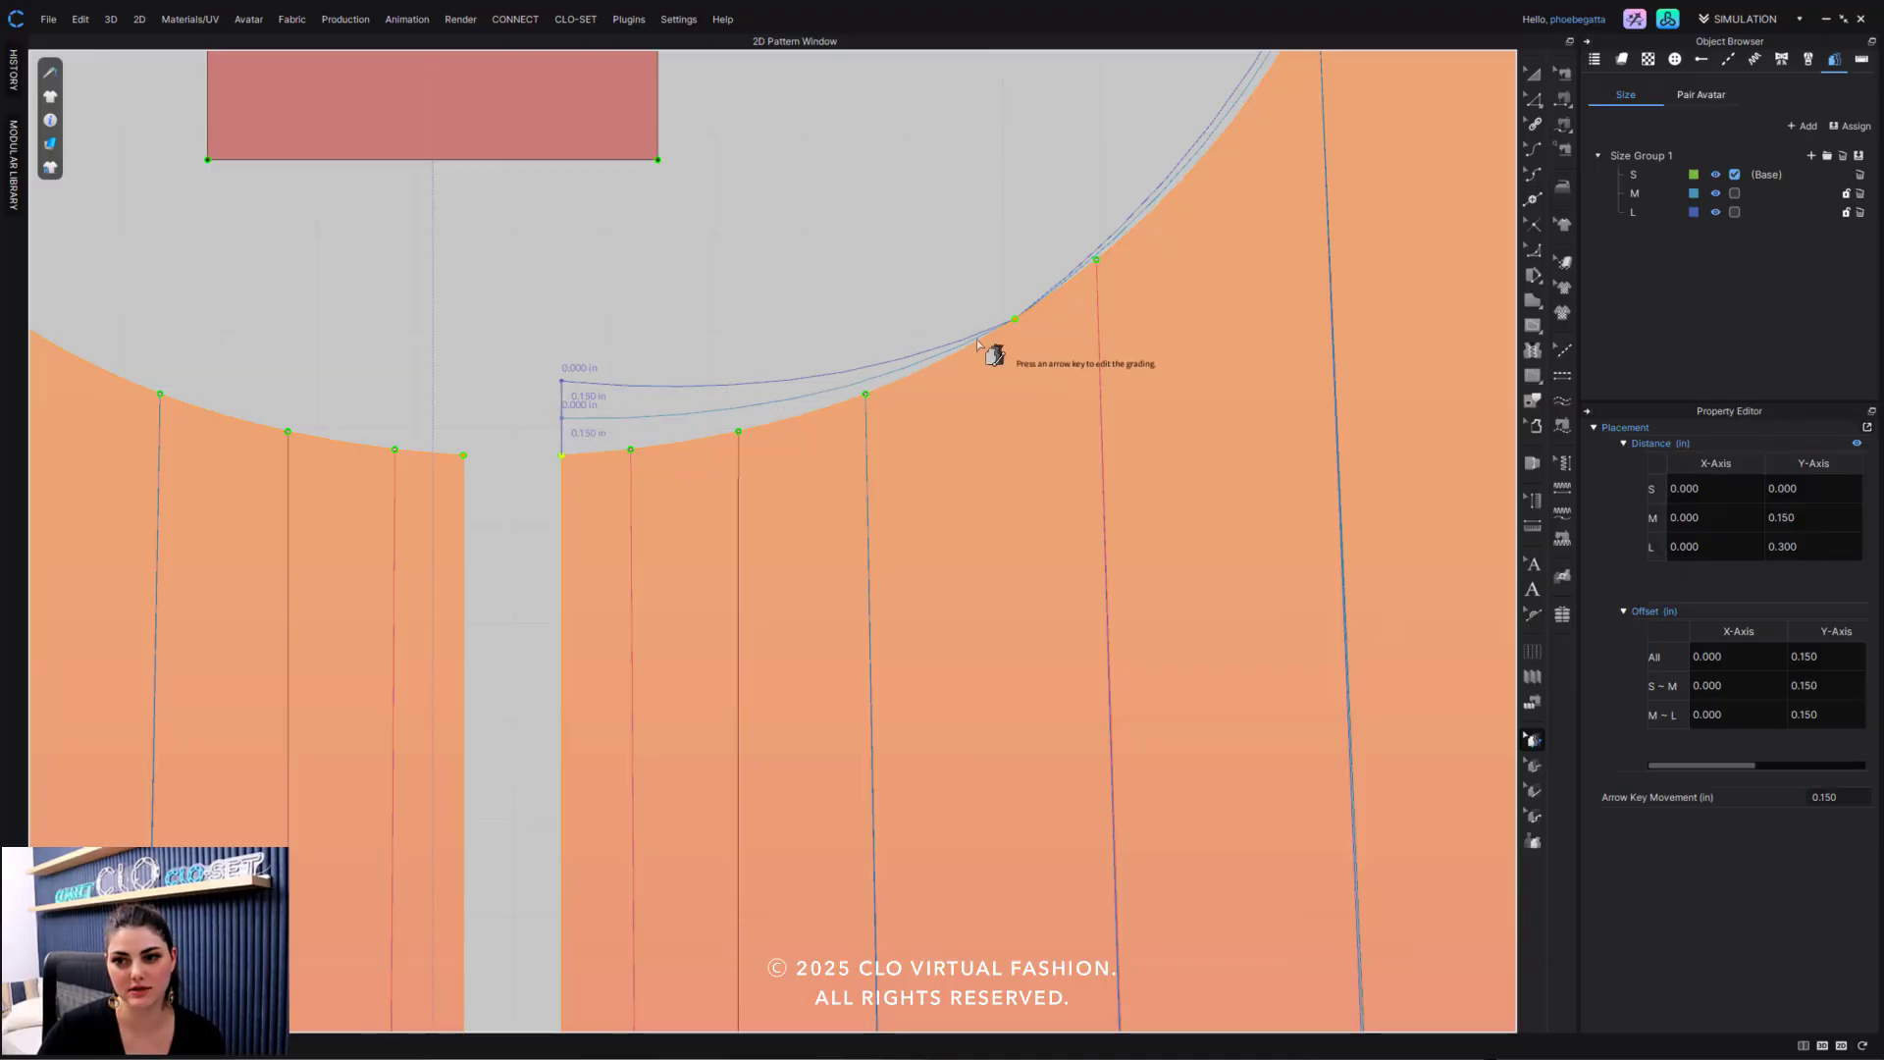
click(1016, 322)
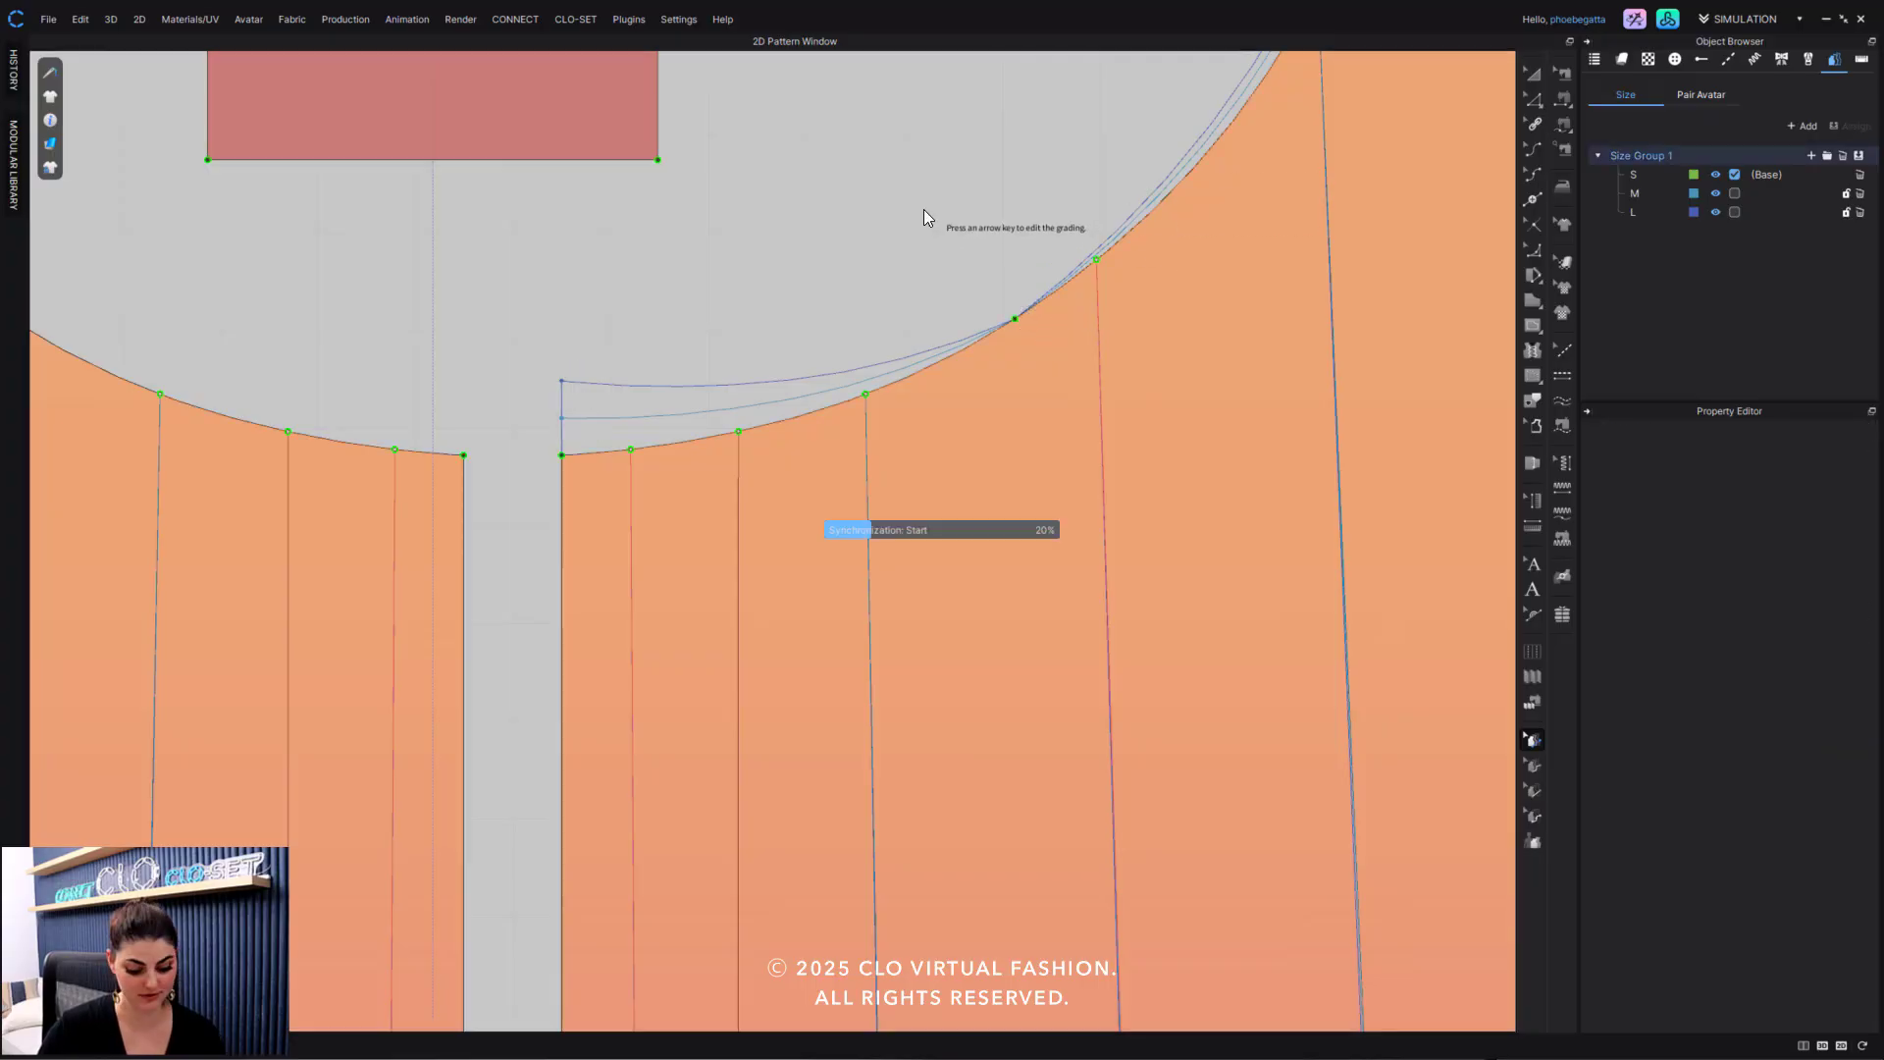
click(727, 271)
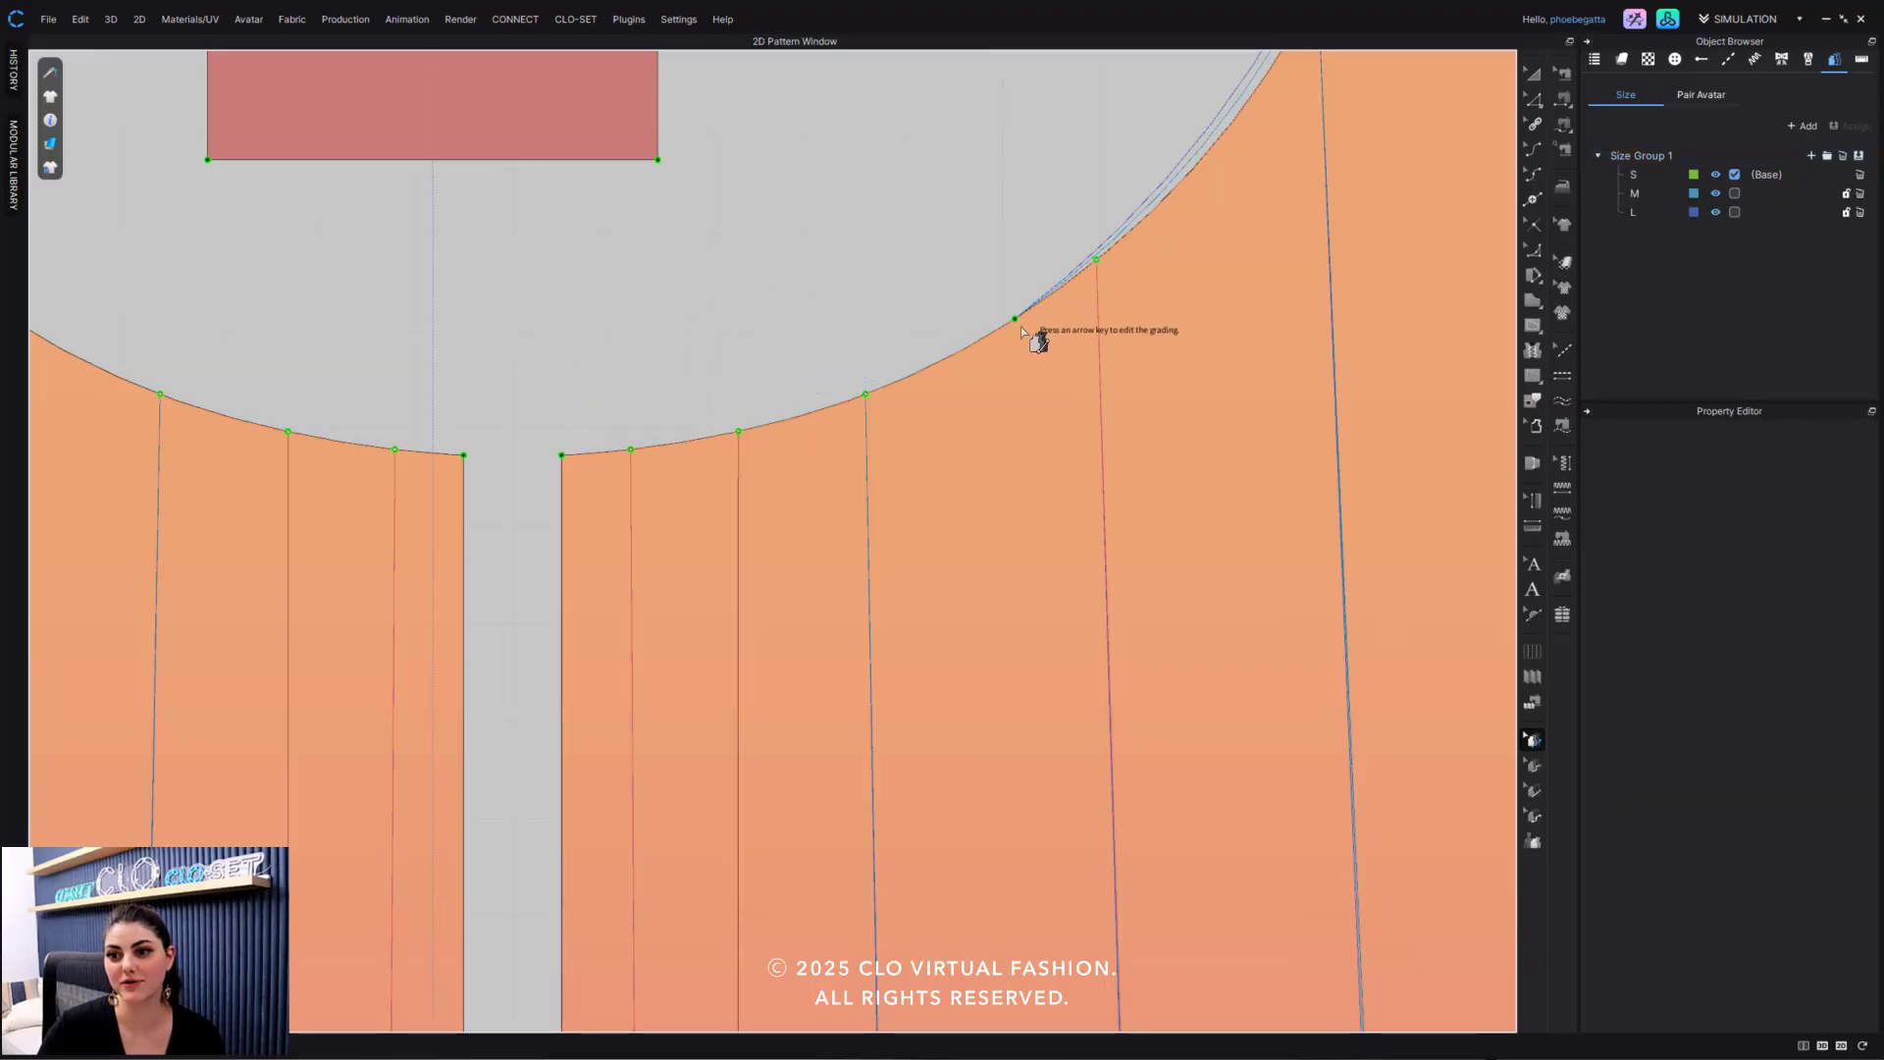
Try grading the right neckline point and the slit corner together by a 0.150 in Y offset, return them to 0.000 in, and deselect them.
click(1016, 320)
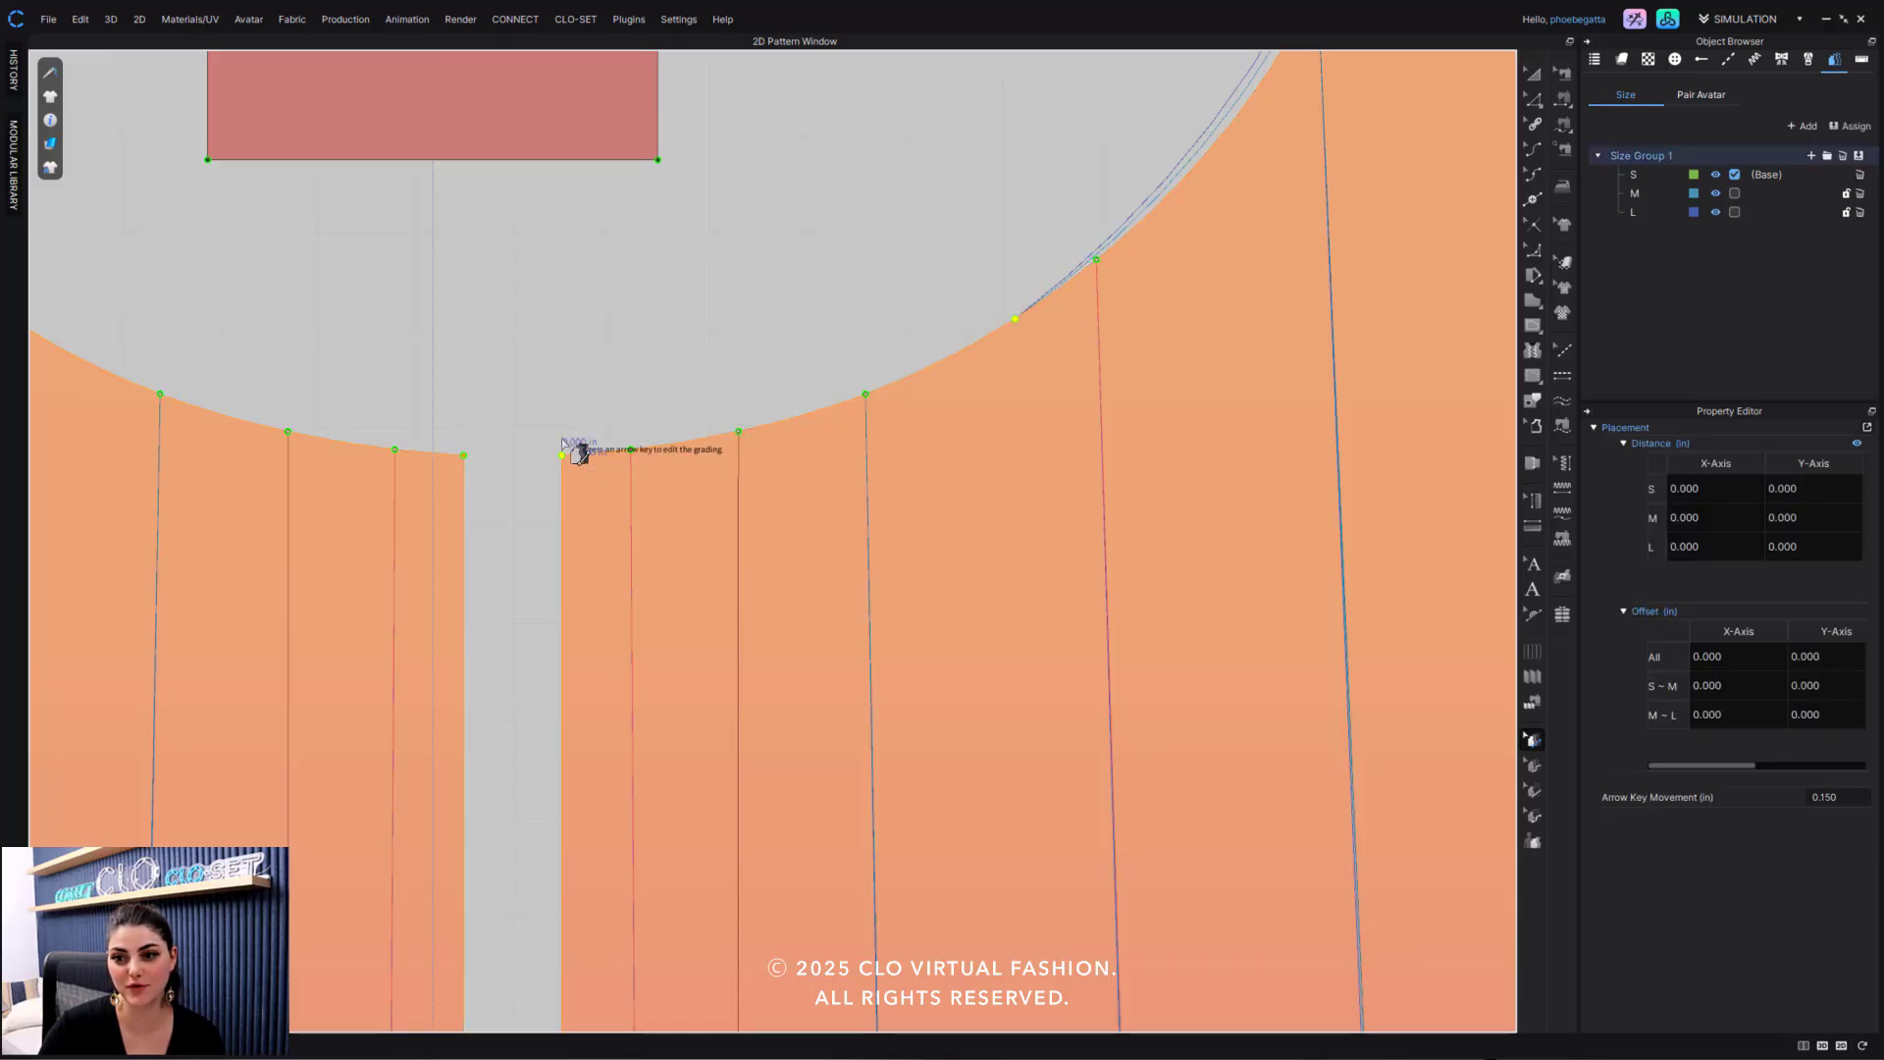
key(Up)
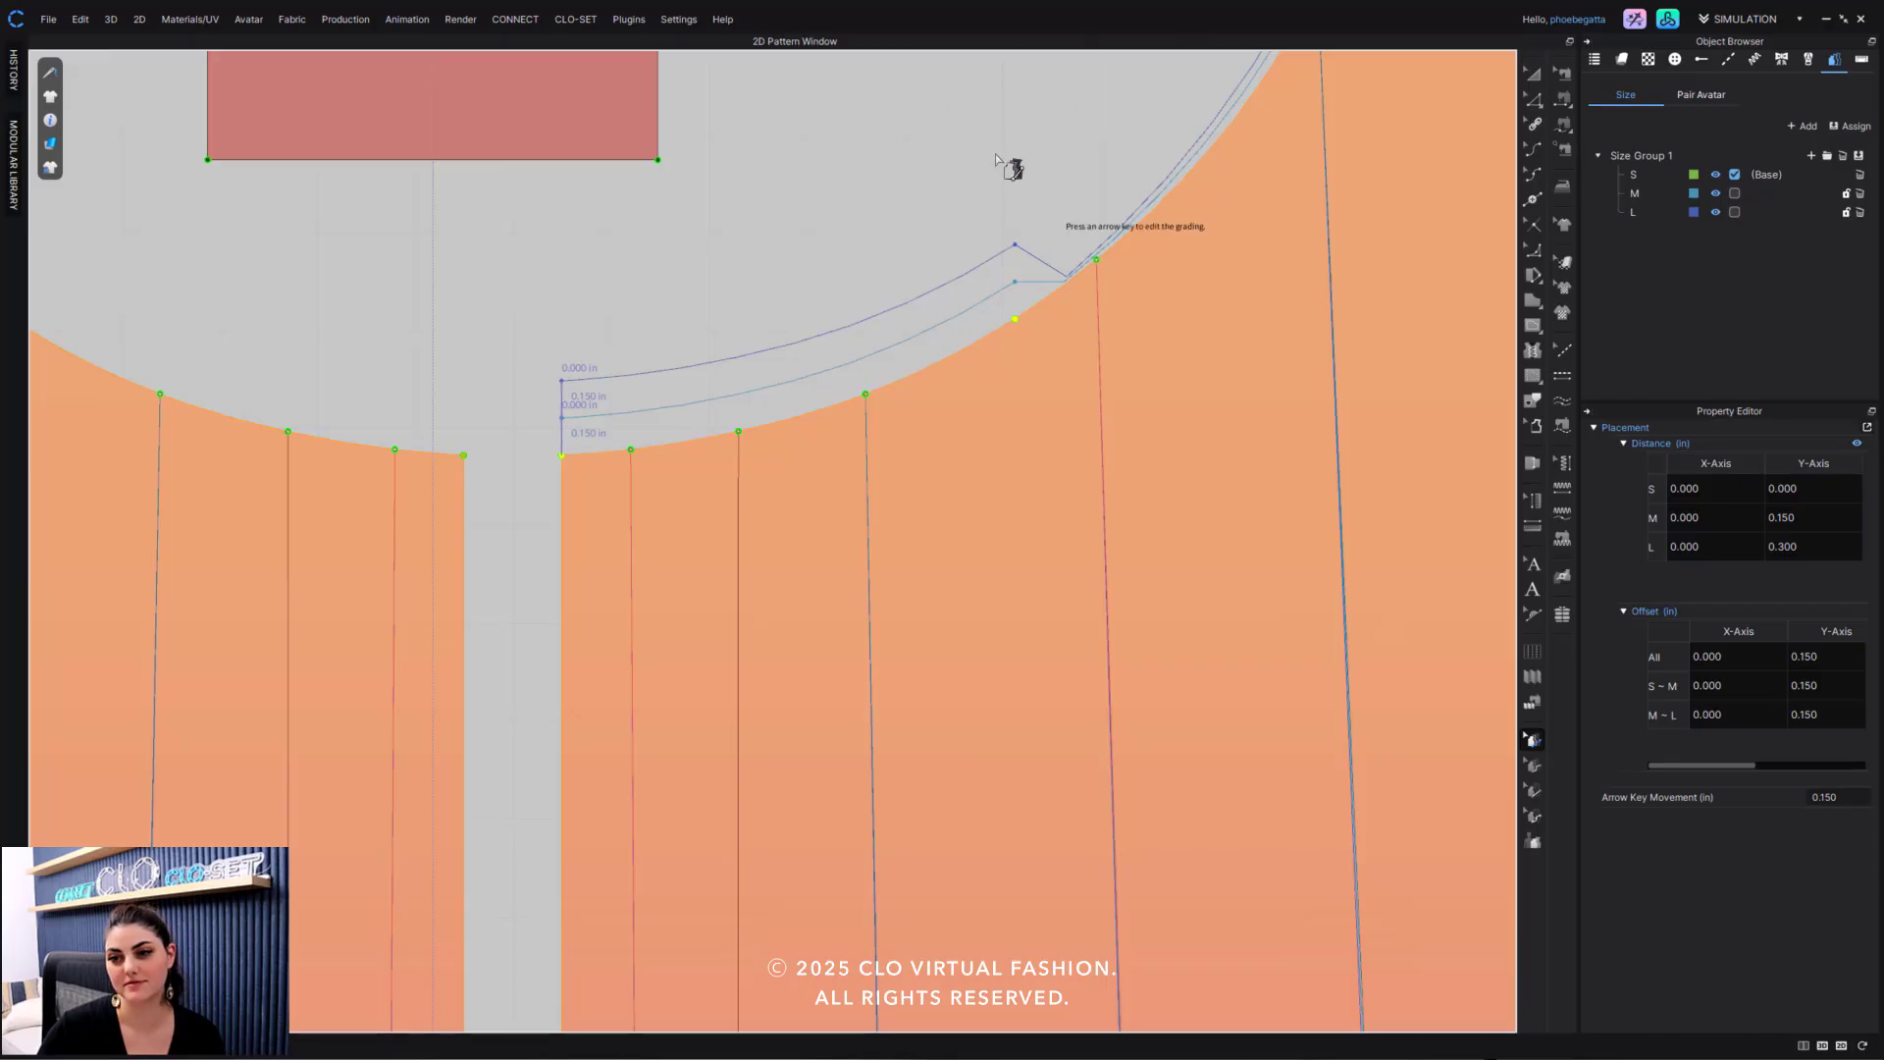
middle_drag(1009, 168, 656, 644)
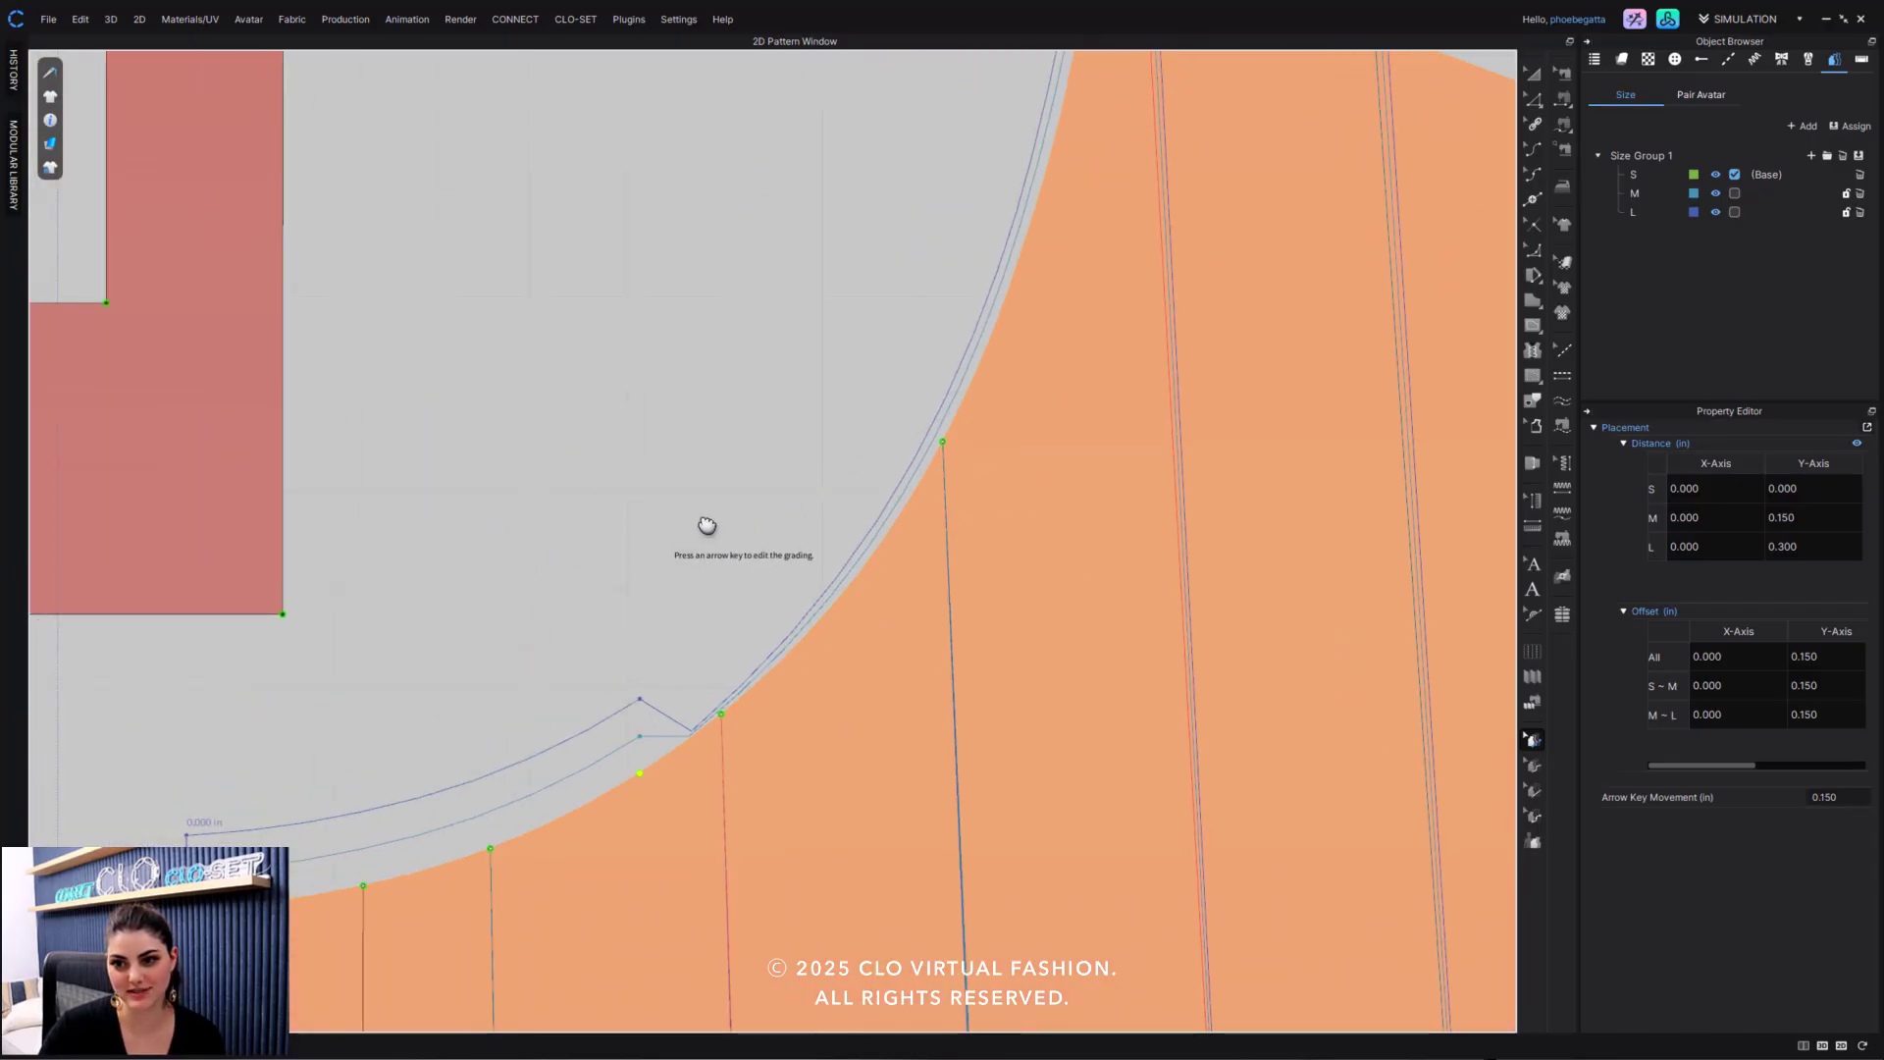
middle_drag(638, 574, 925, 379)
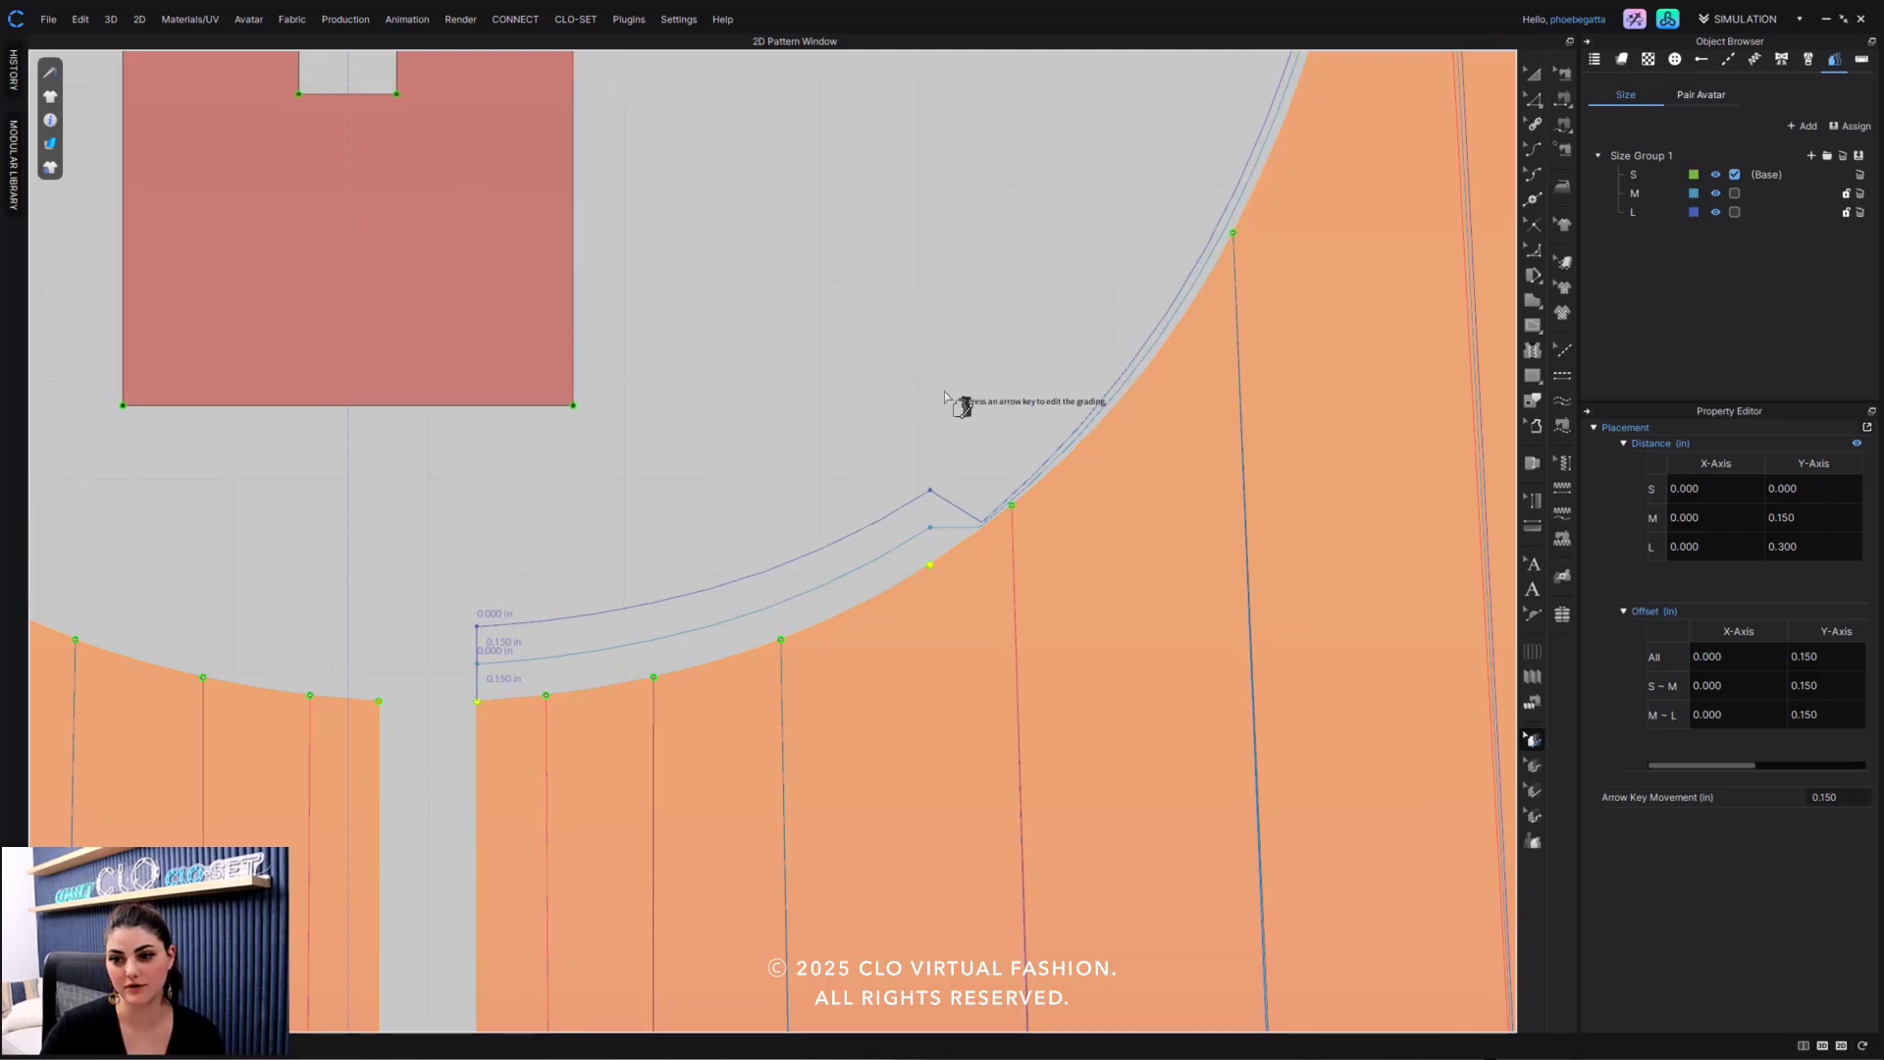
key(Down)
click(716, 539)
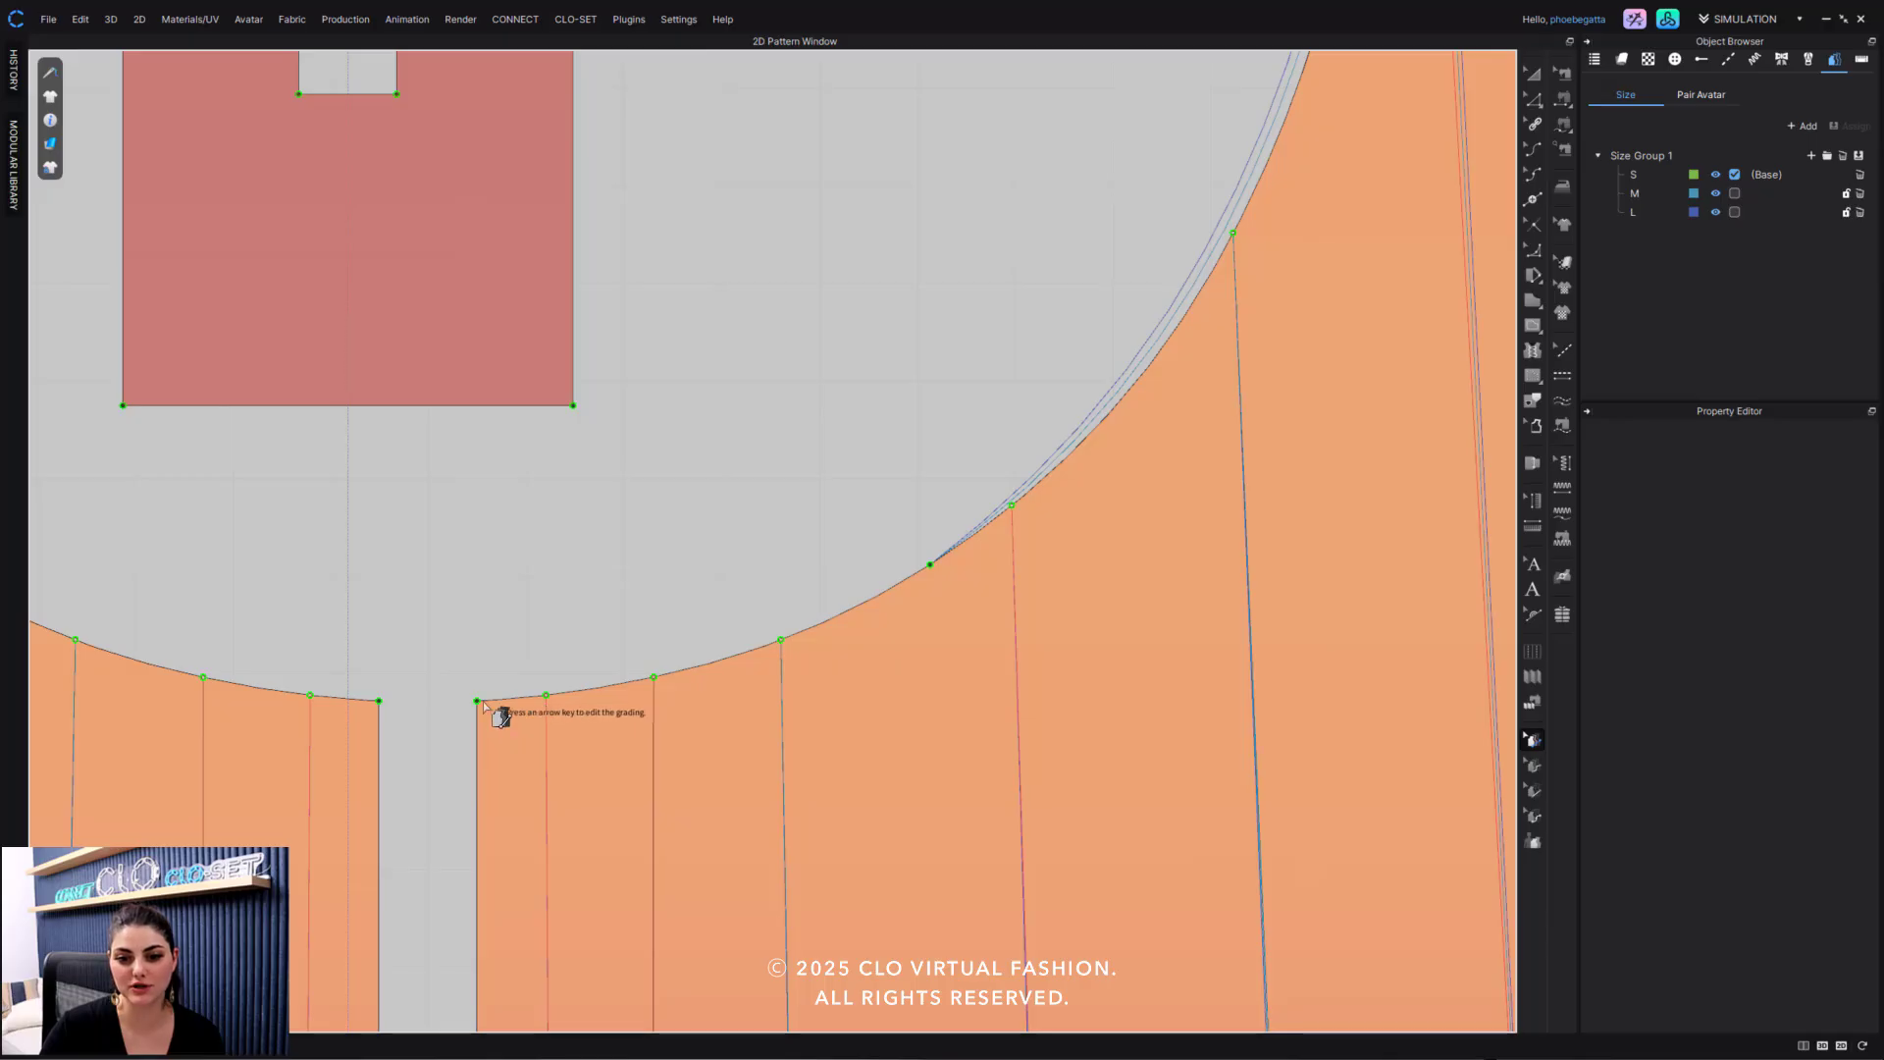
Try grading only the slit corner by a 0.150 in Y offset again, and return it to 0.000 in.
click(476, 702)
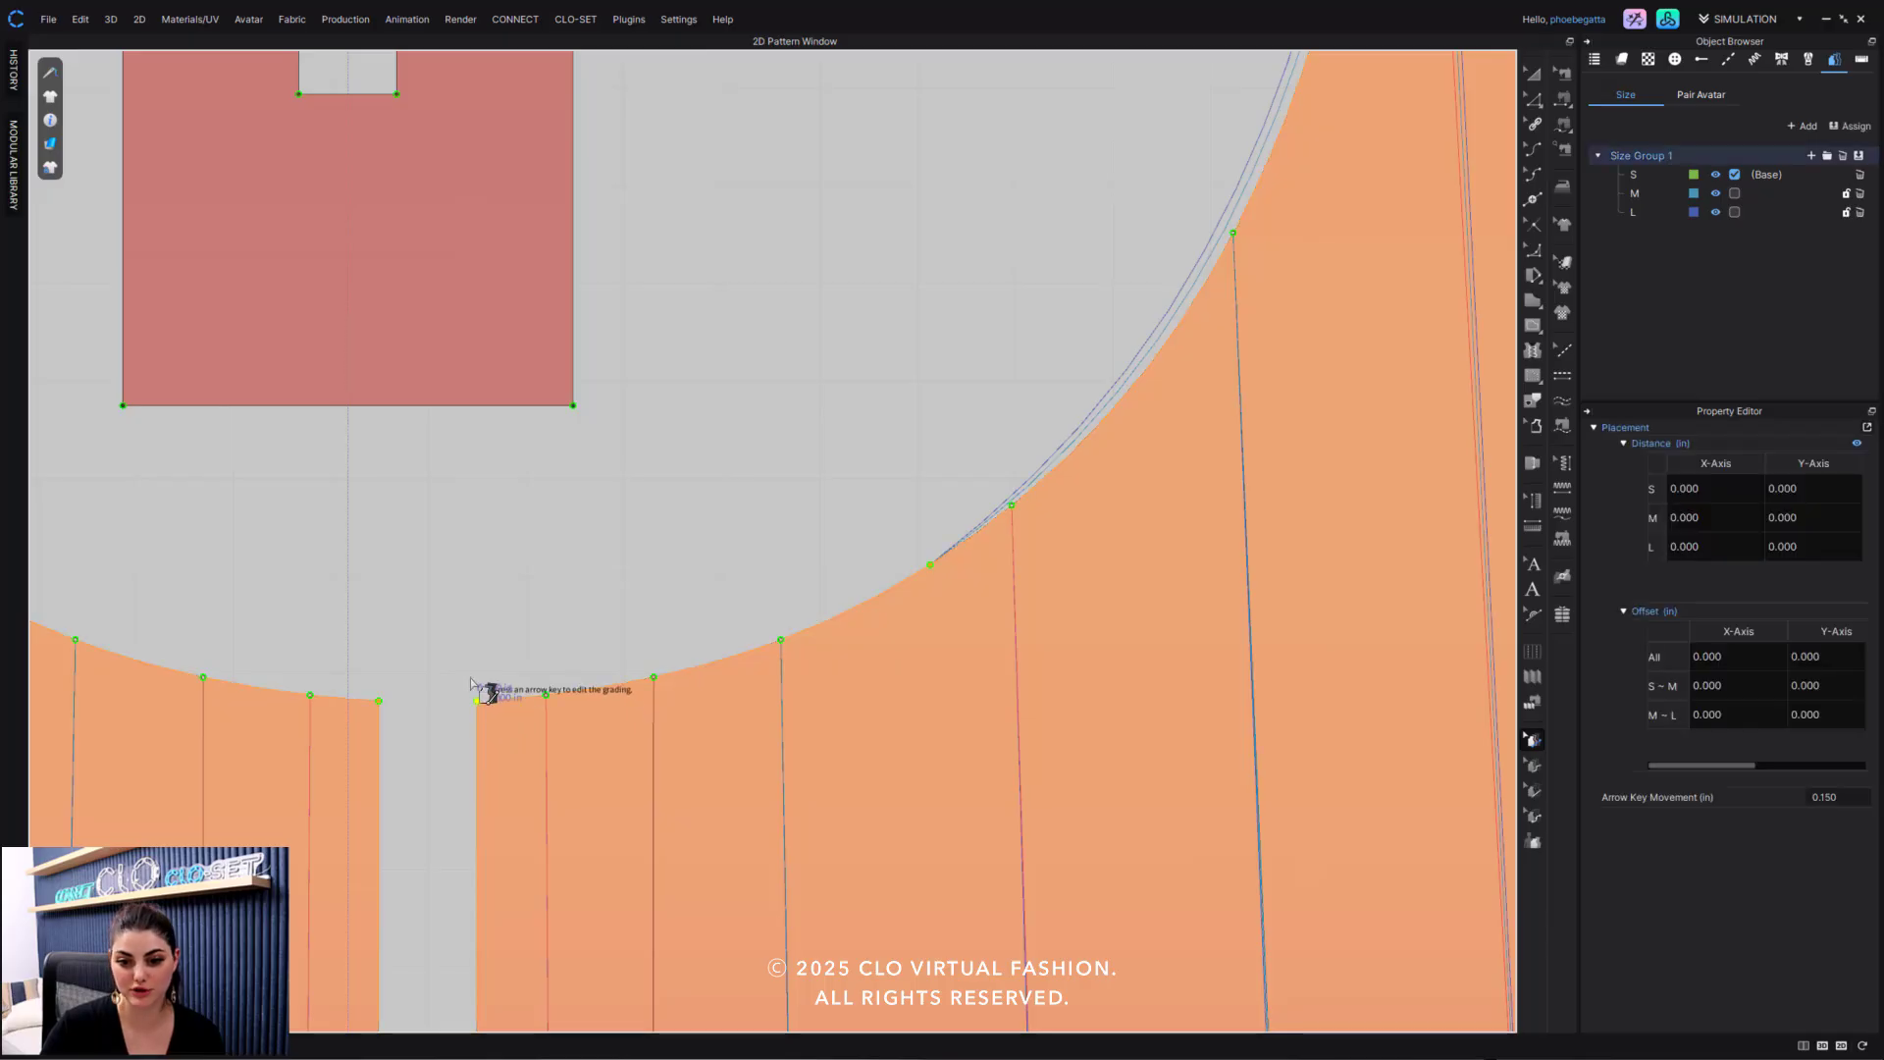
key(Up)
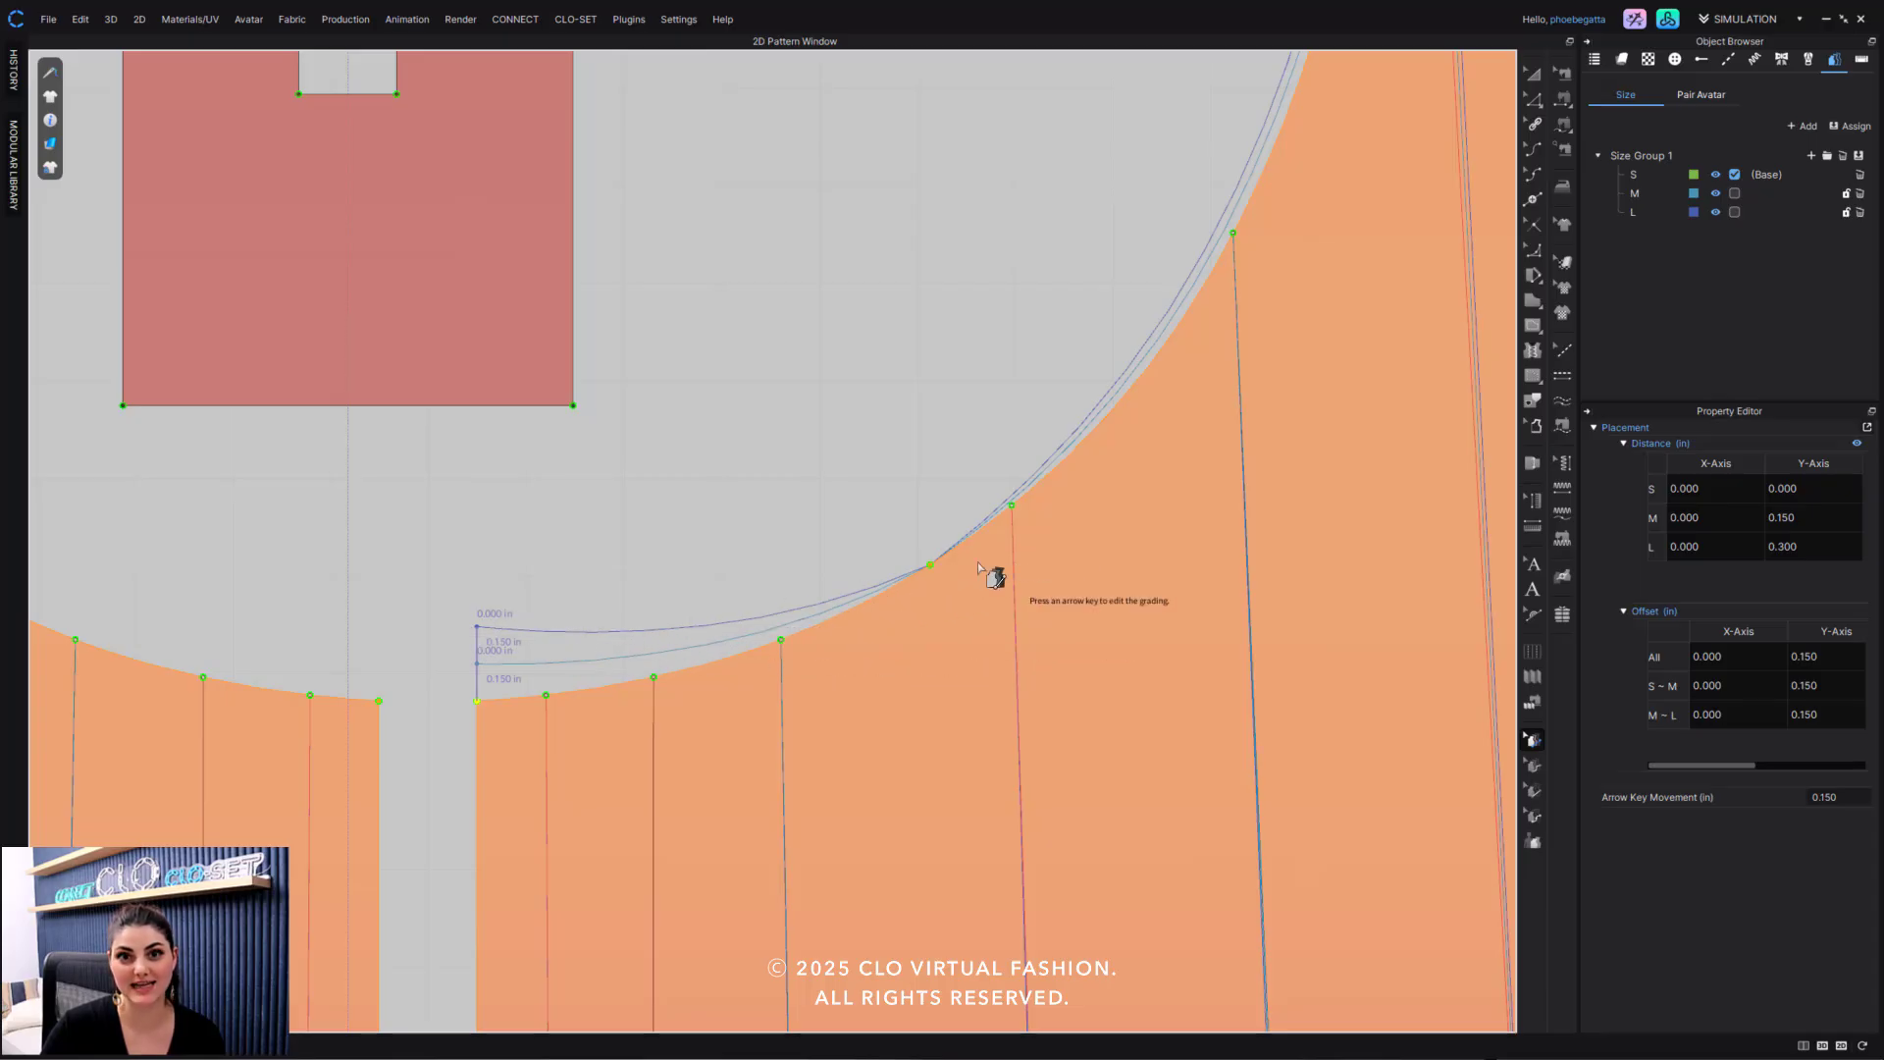
middle_drag(667, 570, 651, 487)
key(Down)
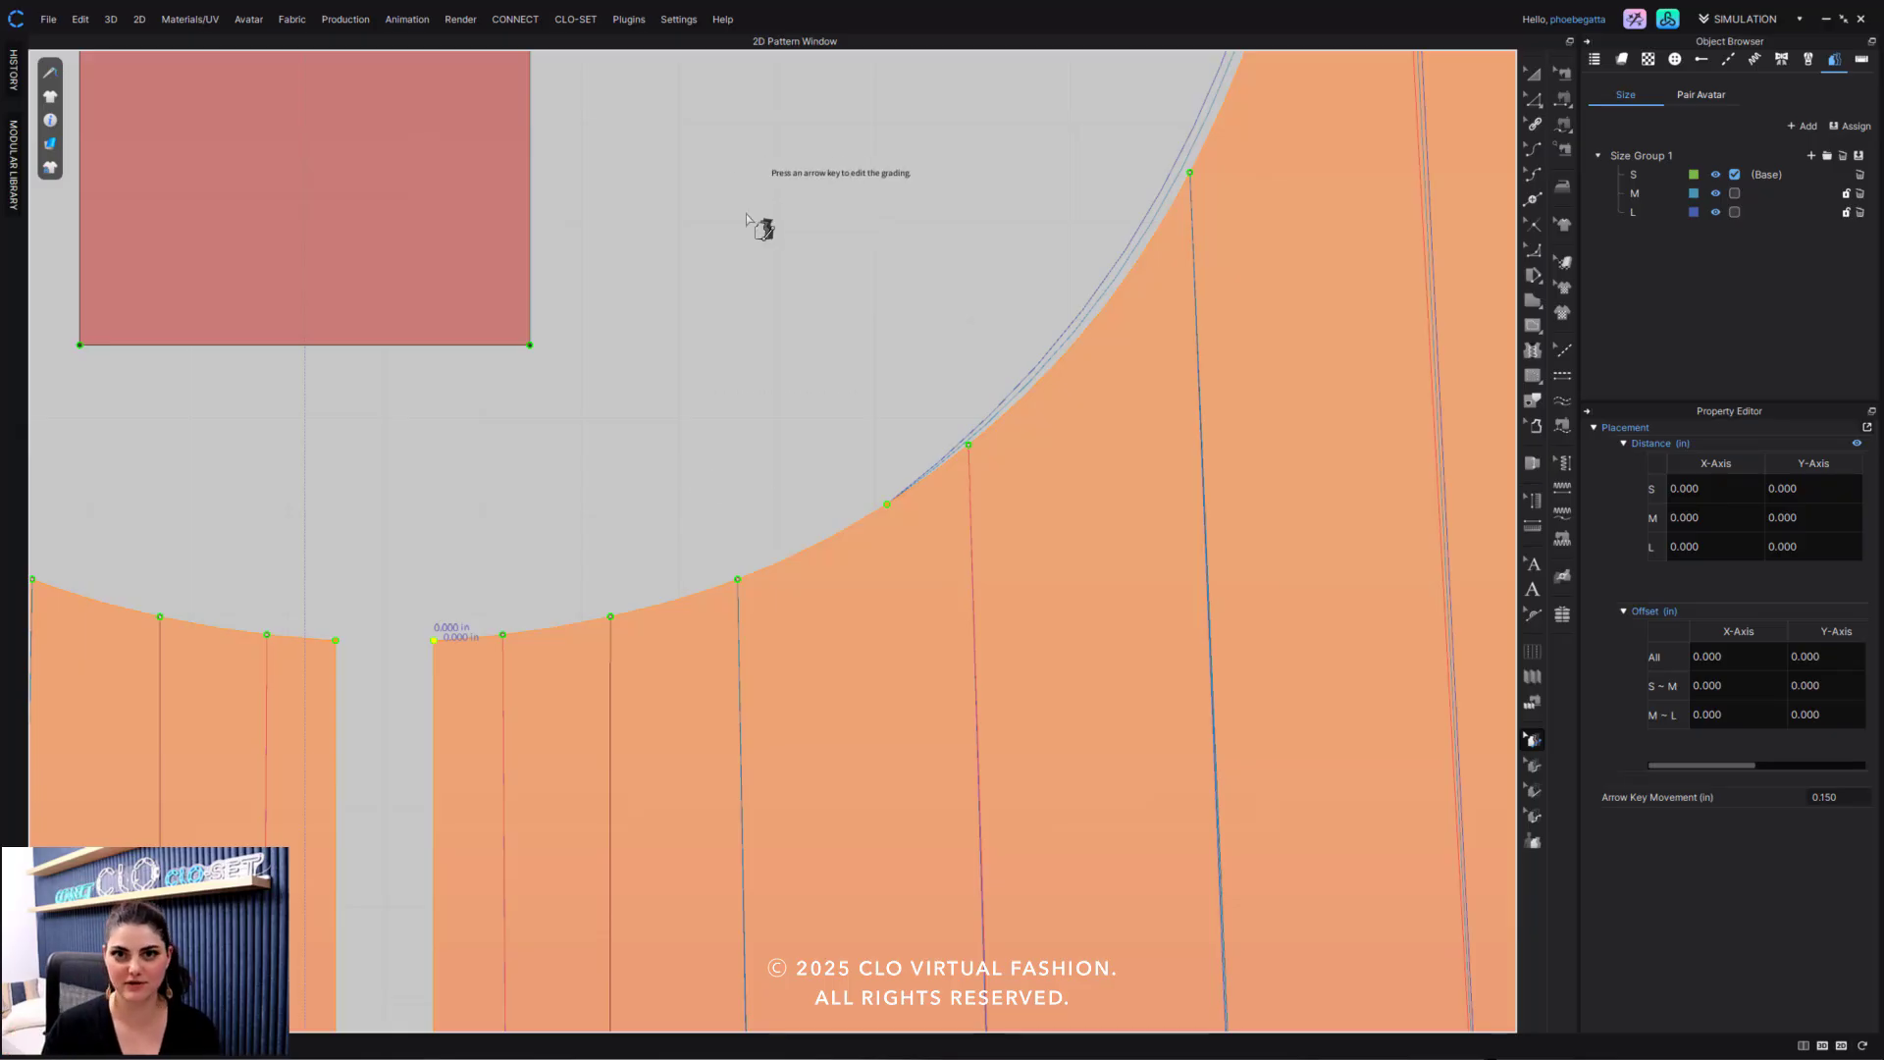
Inspect the right slit corner's grade point options, dismiss them and deselect the corner.
middle_drag(766, 227, 866, 193)
middle_drag(1047, 402, 1262, 349)
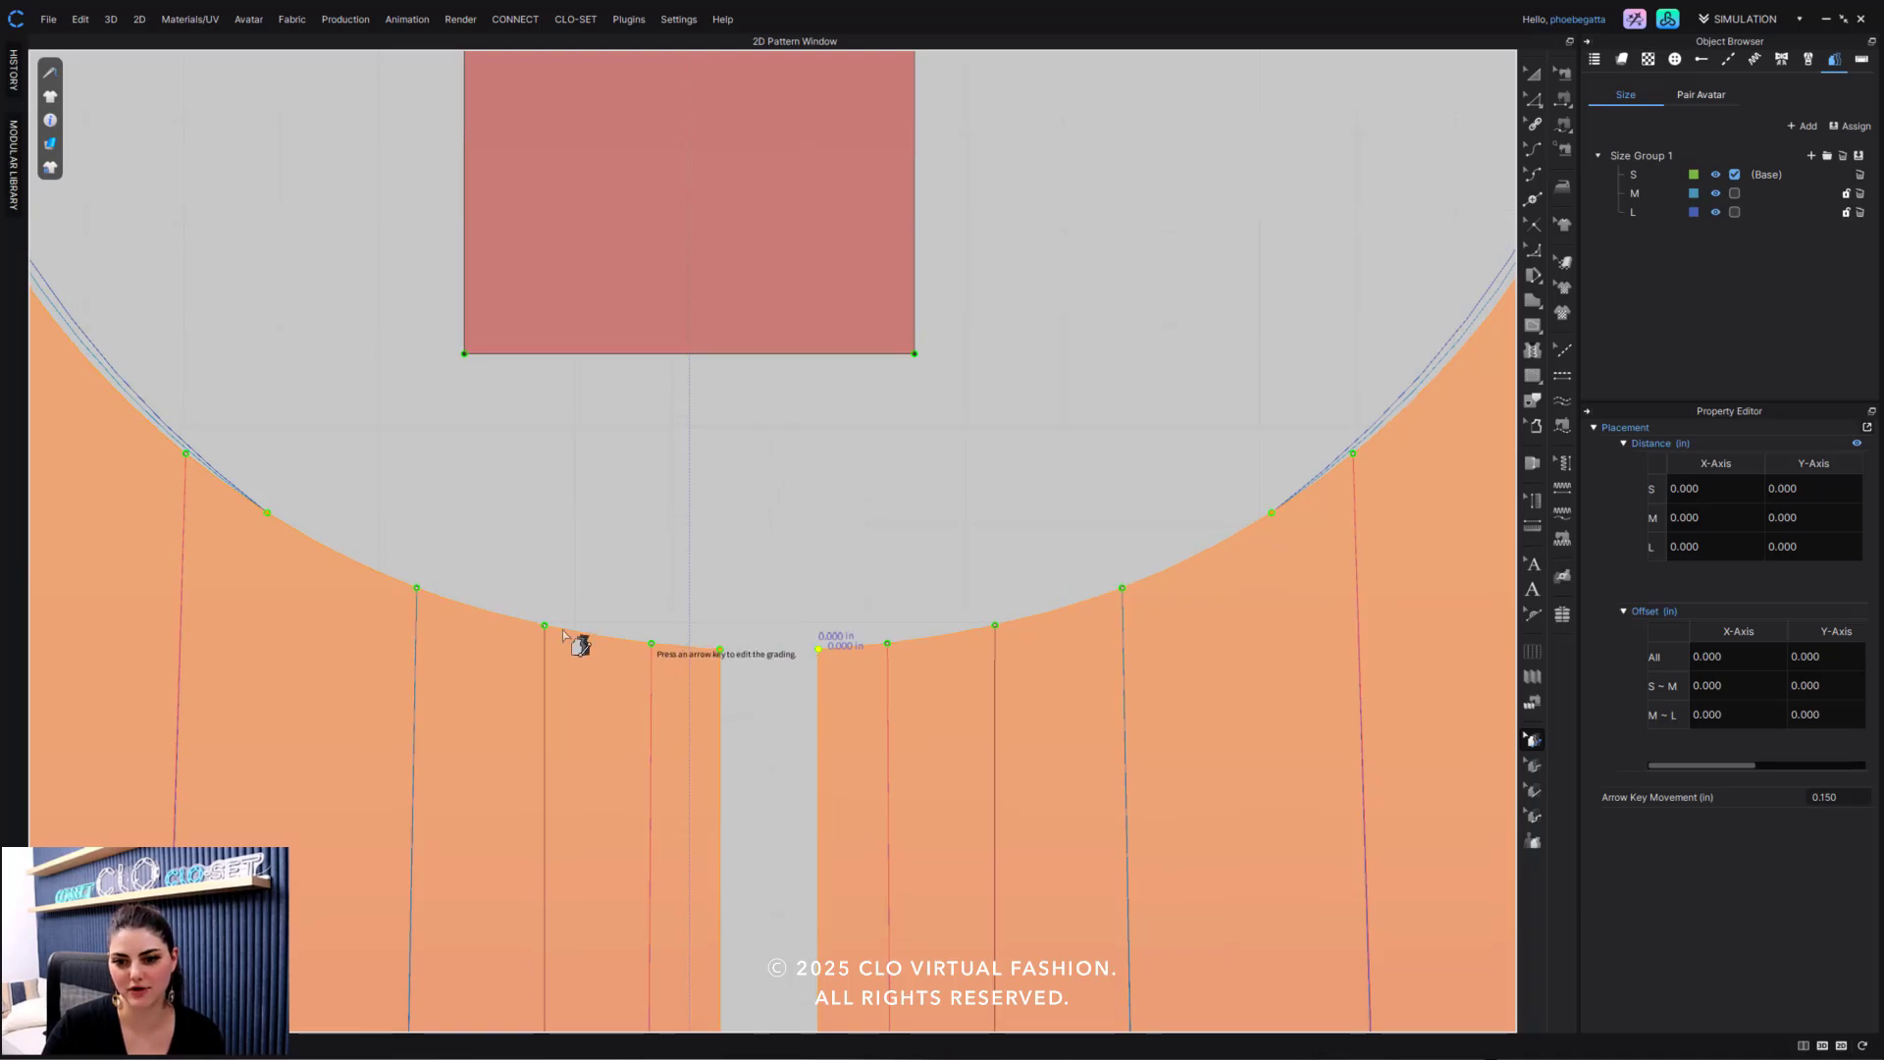
middle_drag(865, 531, 725, 536)
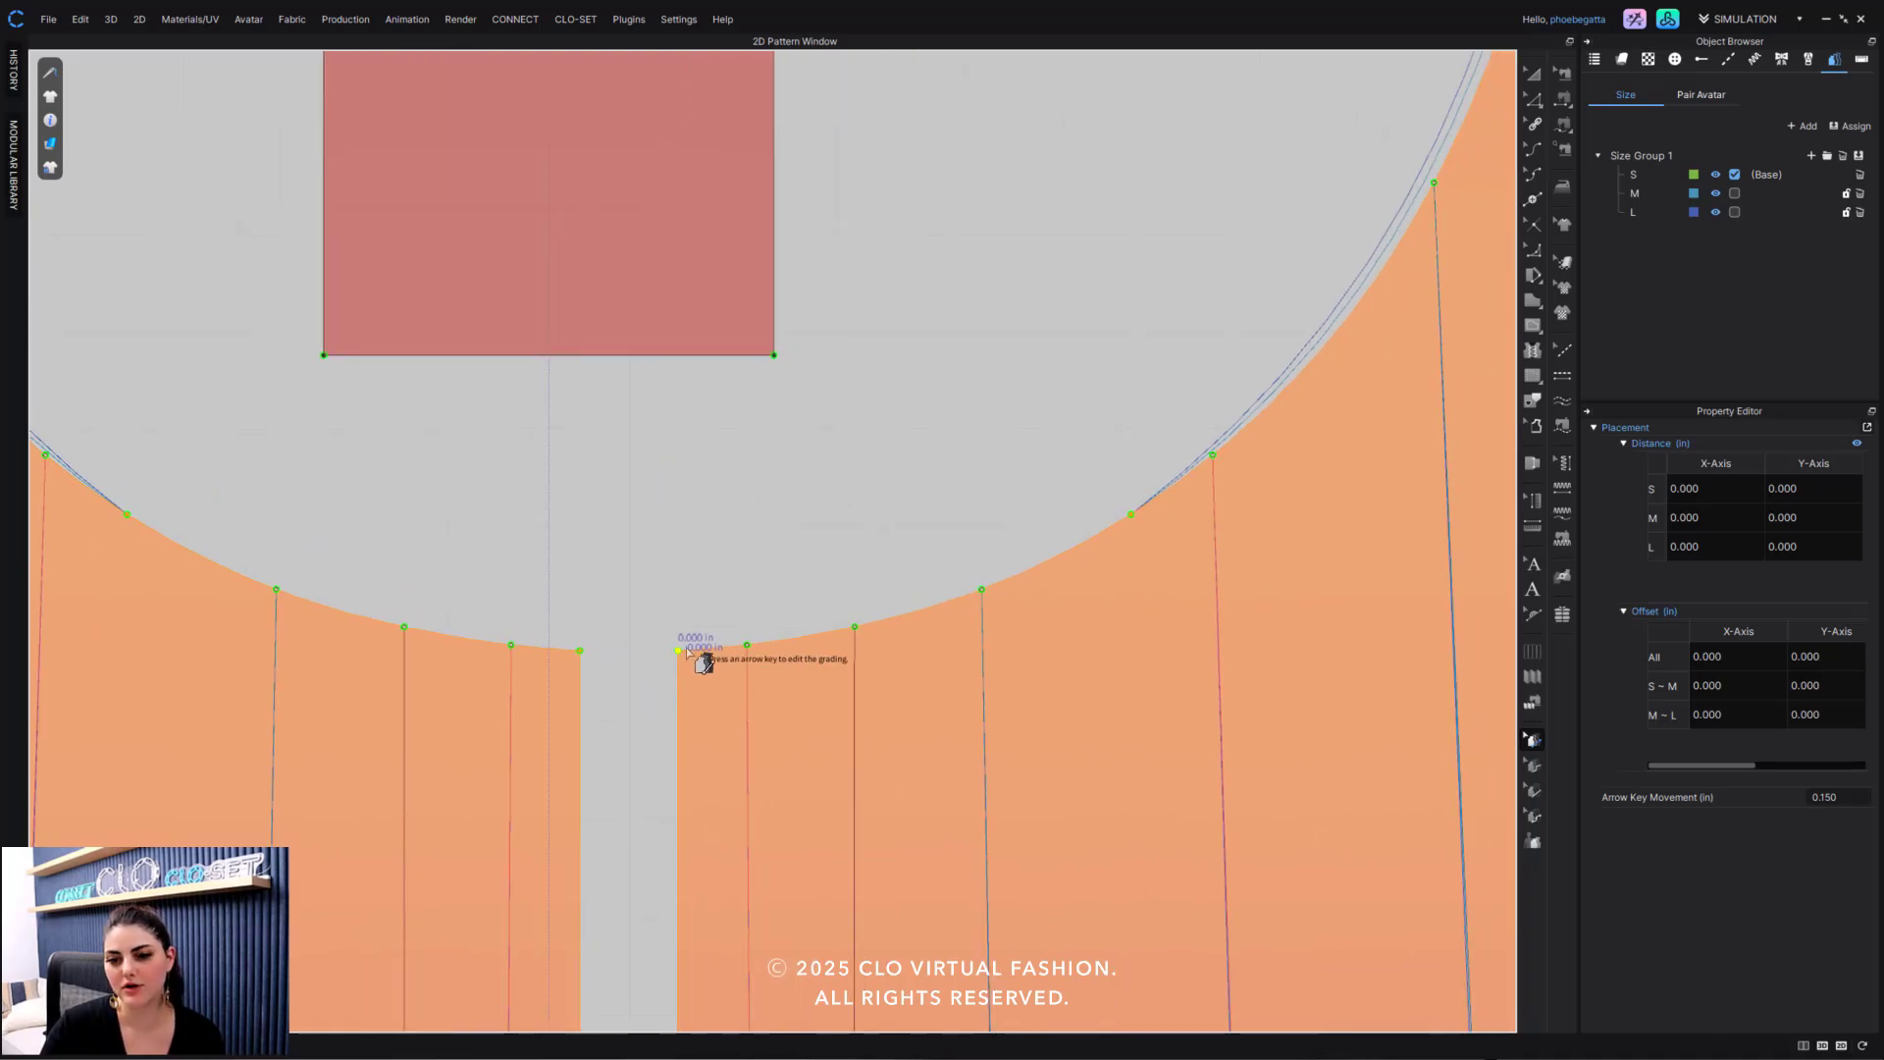
right_click(679, 651)
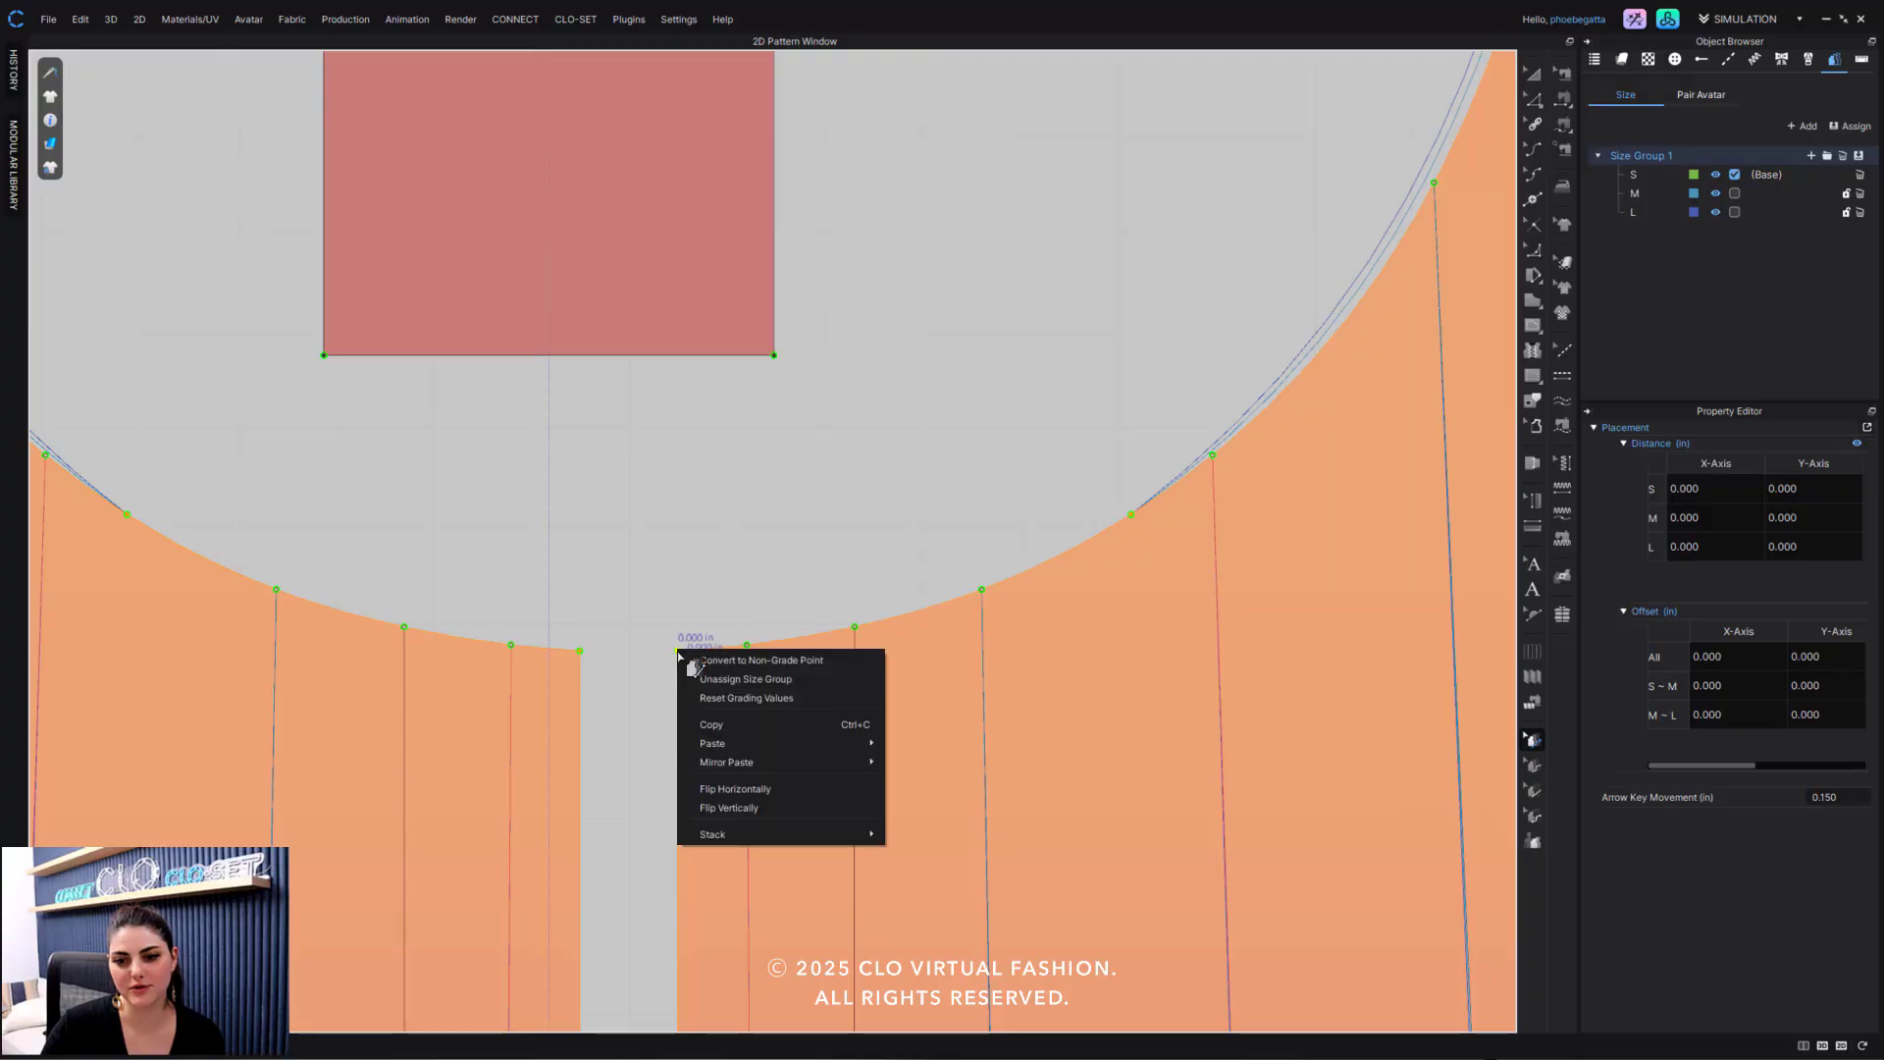
click(811, 462)
middle_drag(811, 462, 875, 434)
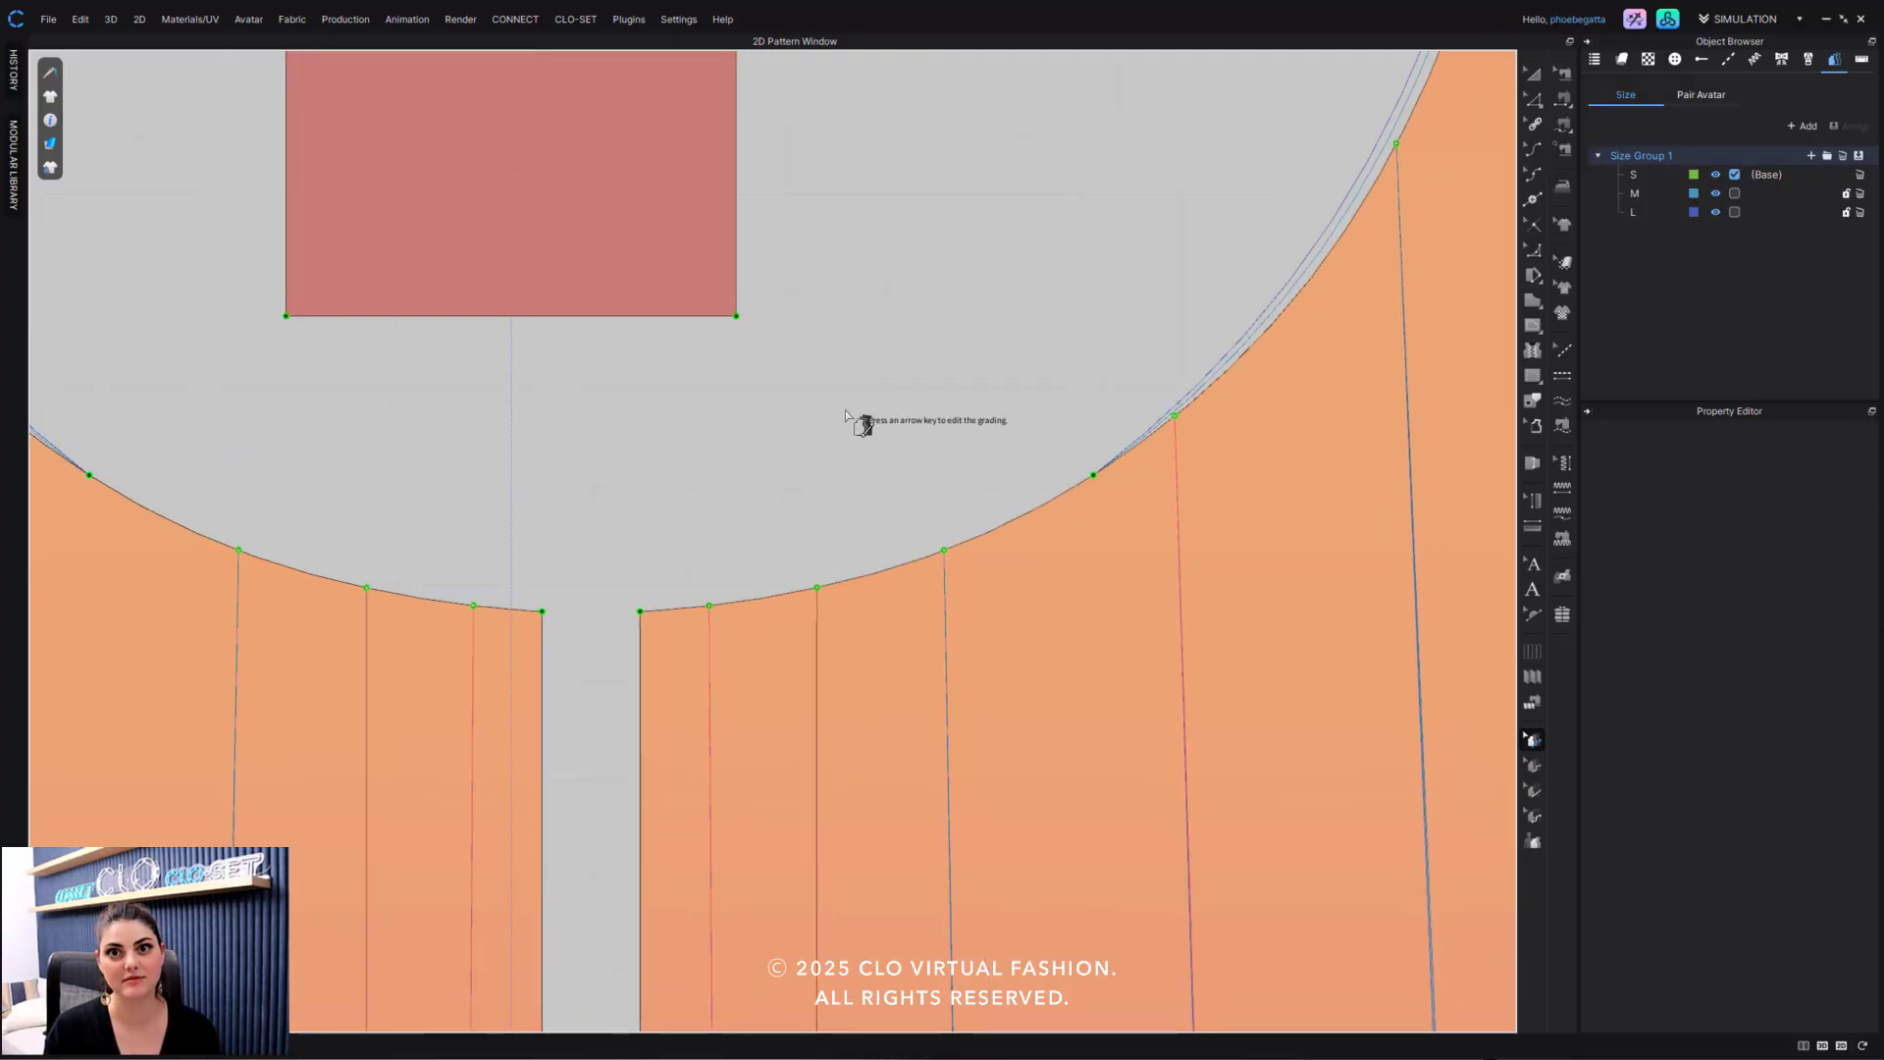
scroll(929, 441, down, 3)
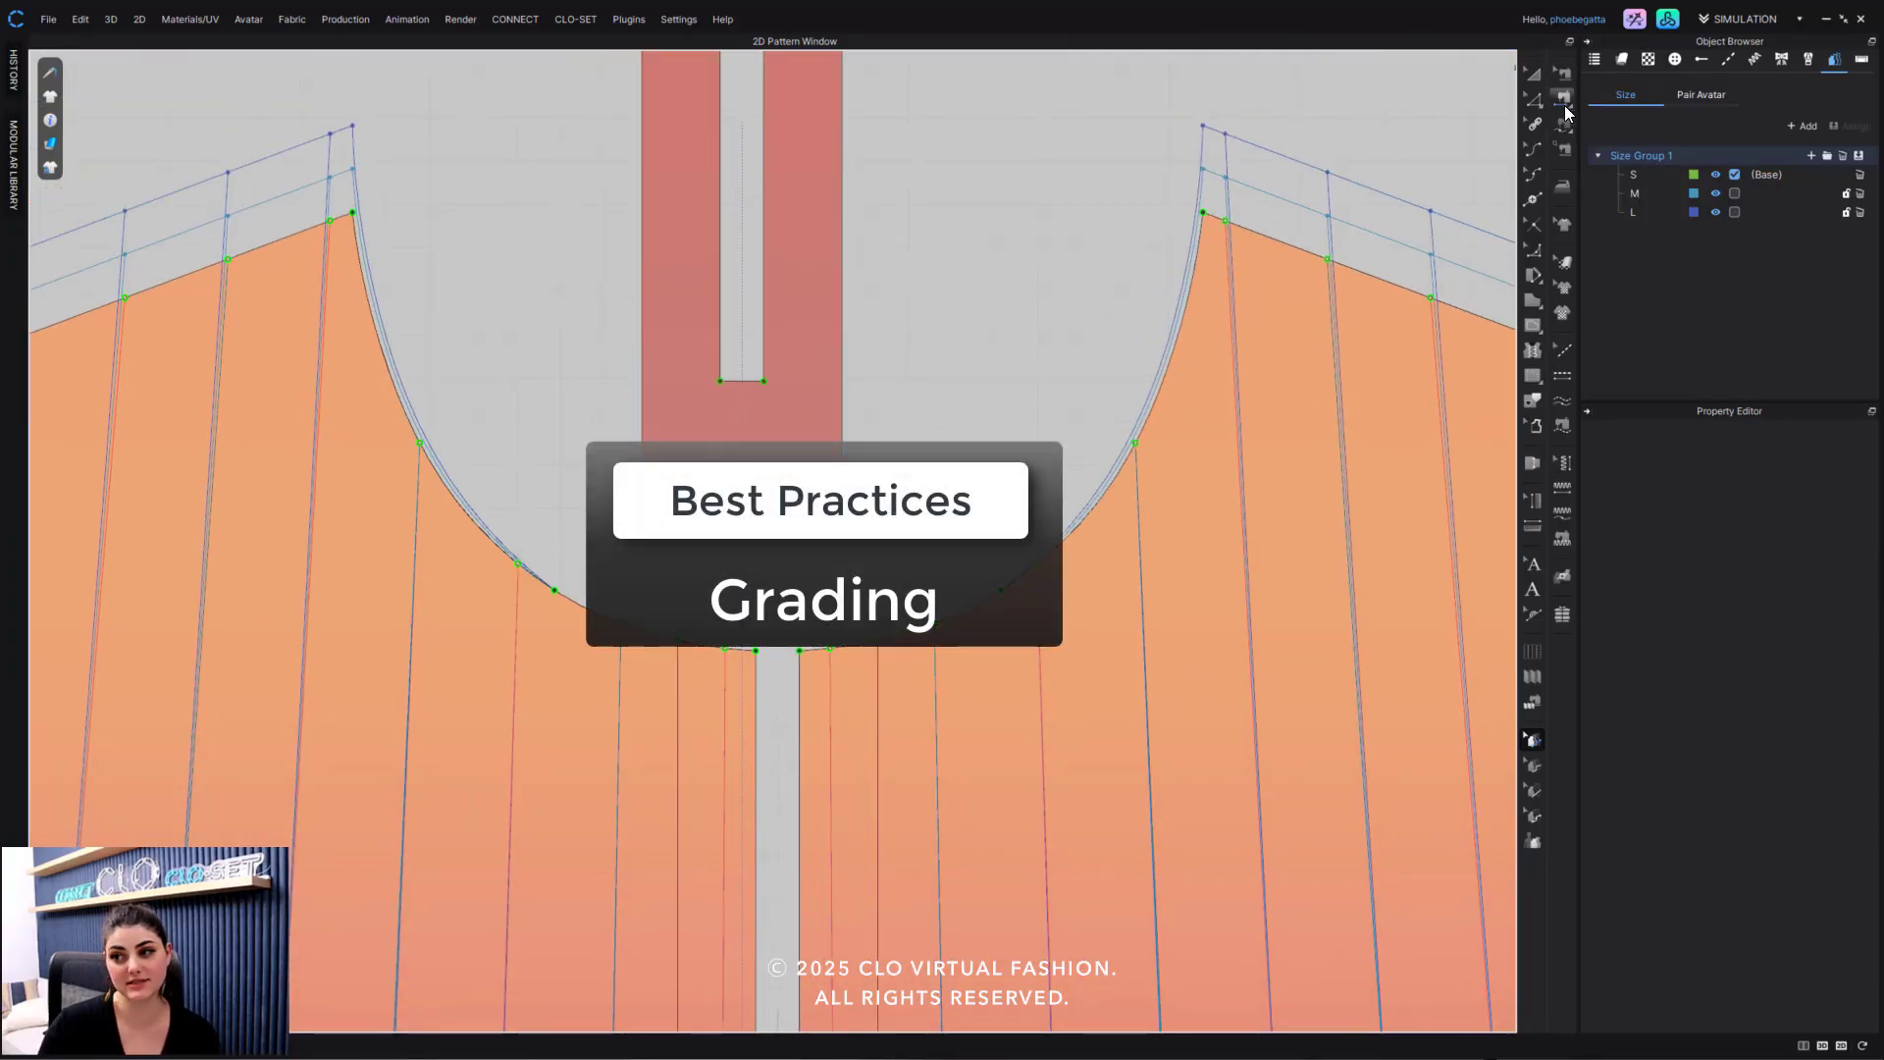
Show the neckline's curve points with the Edit Curve Point tool.
click(1536, 99)
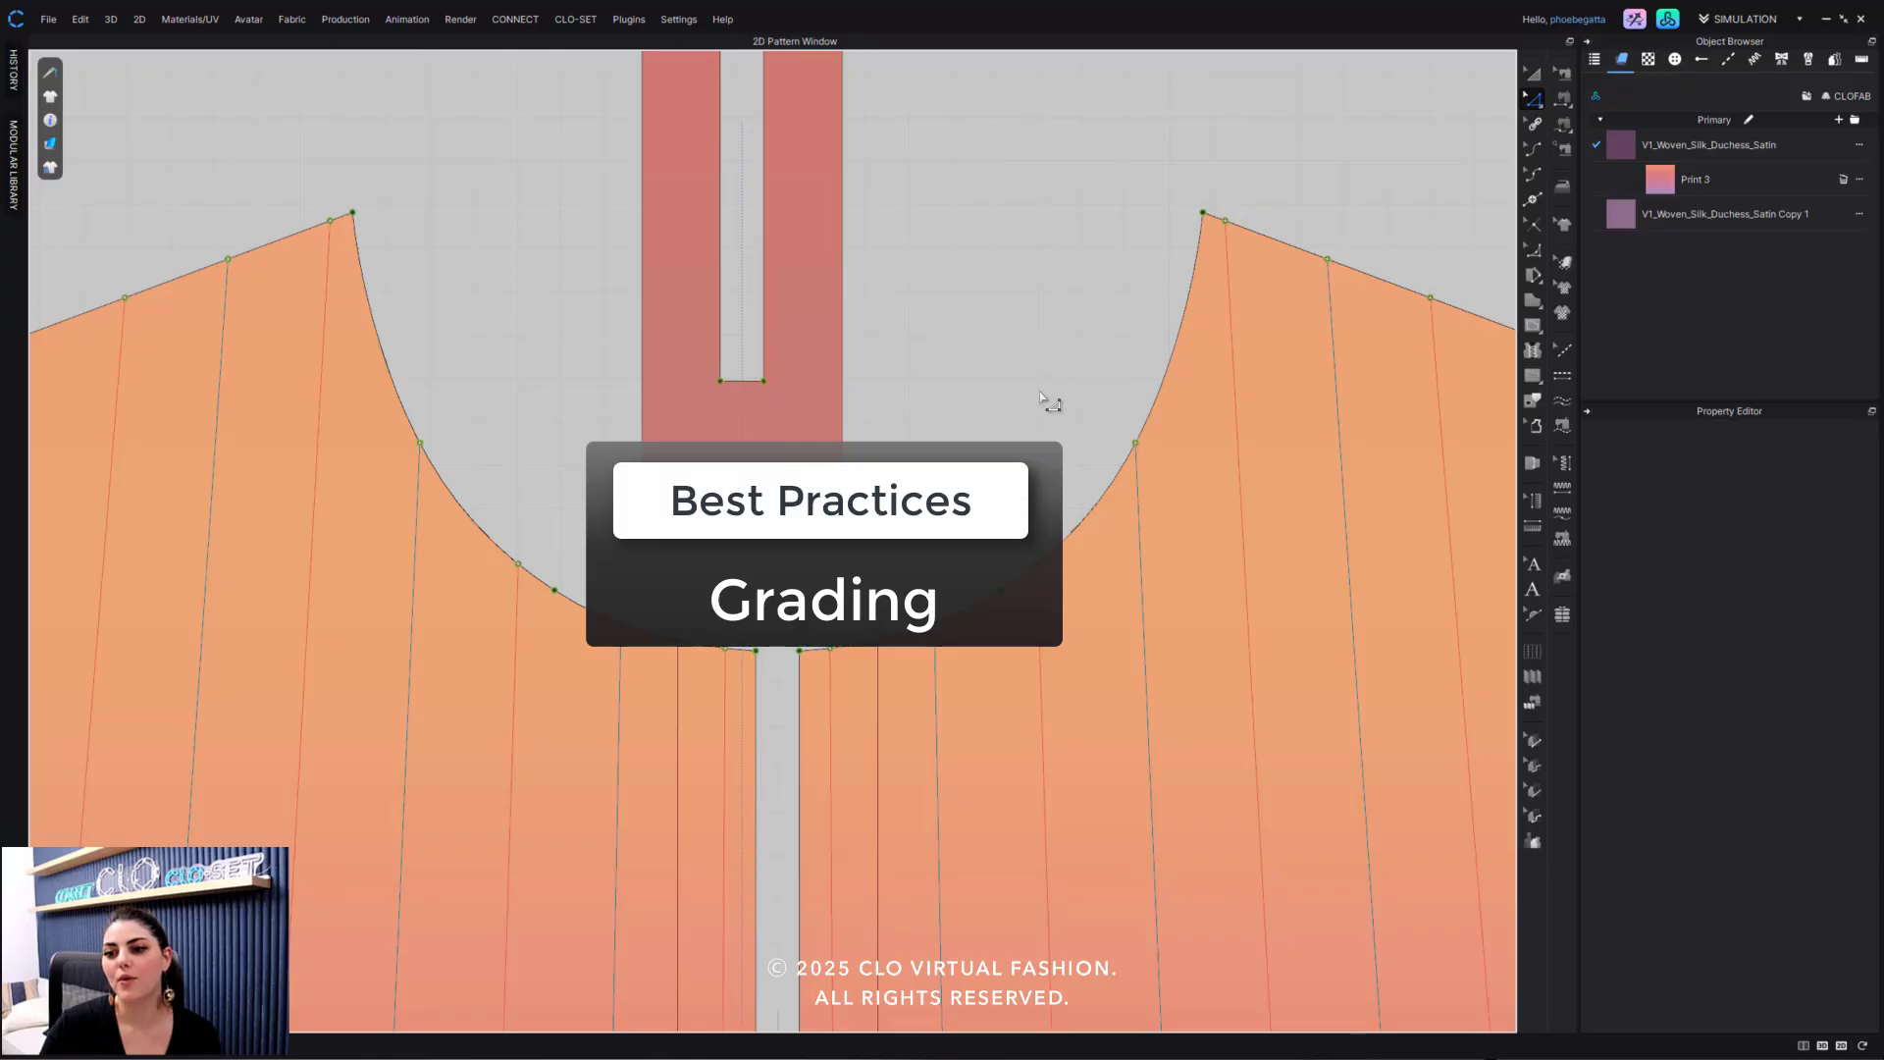
right_drag(1042, 396, 986, 398)
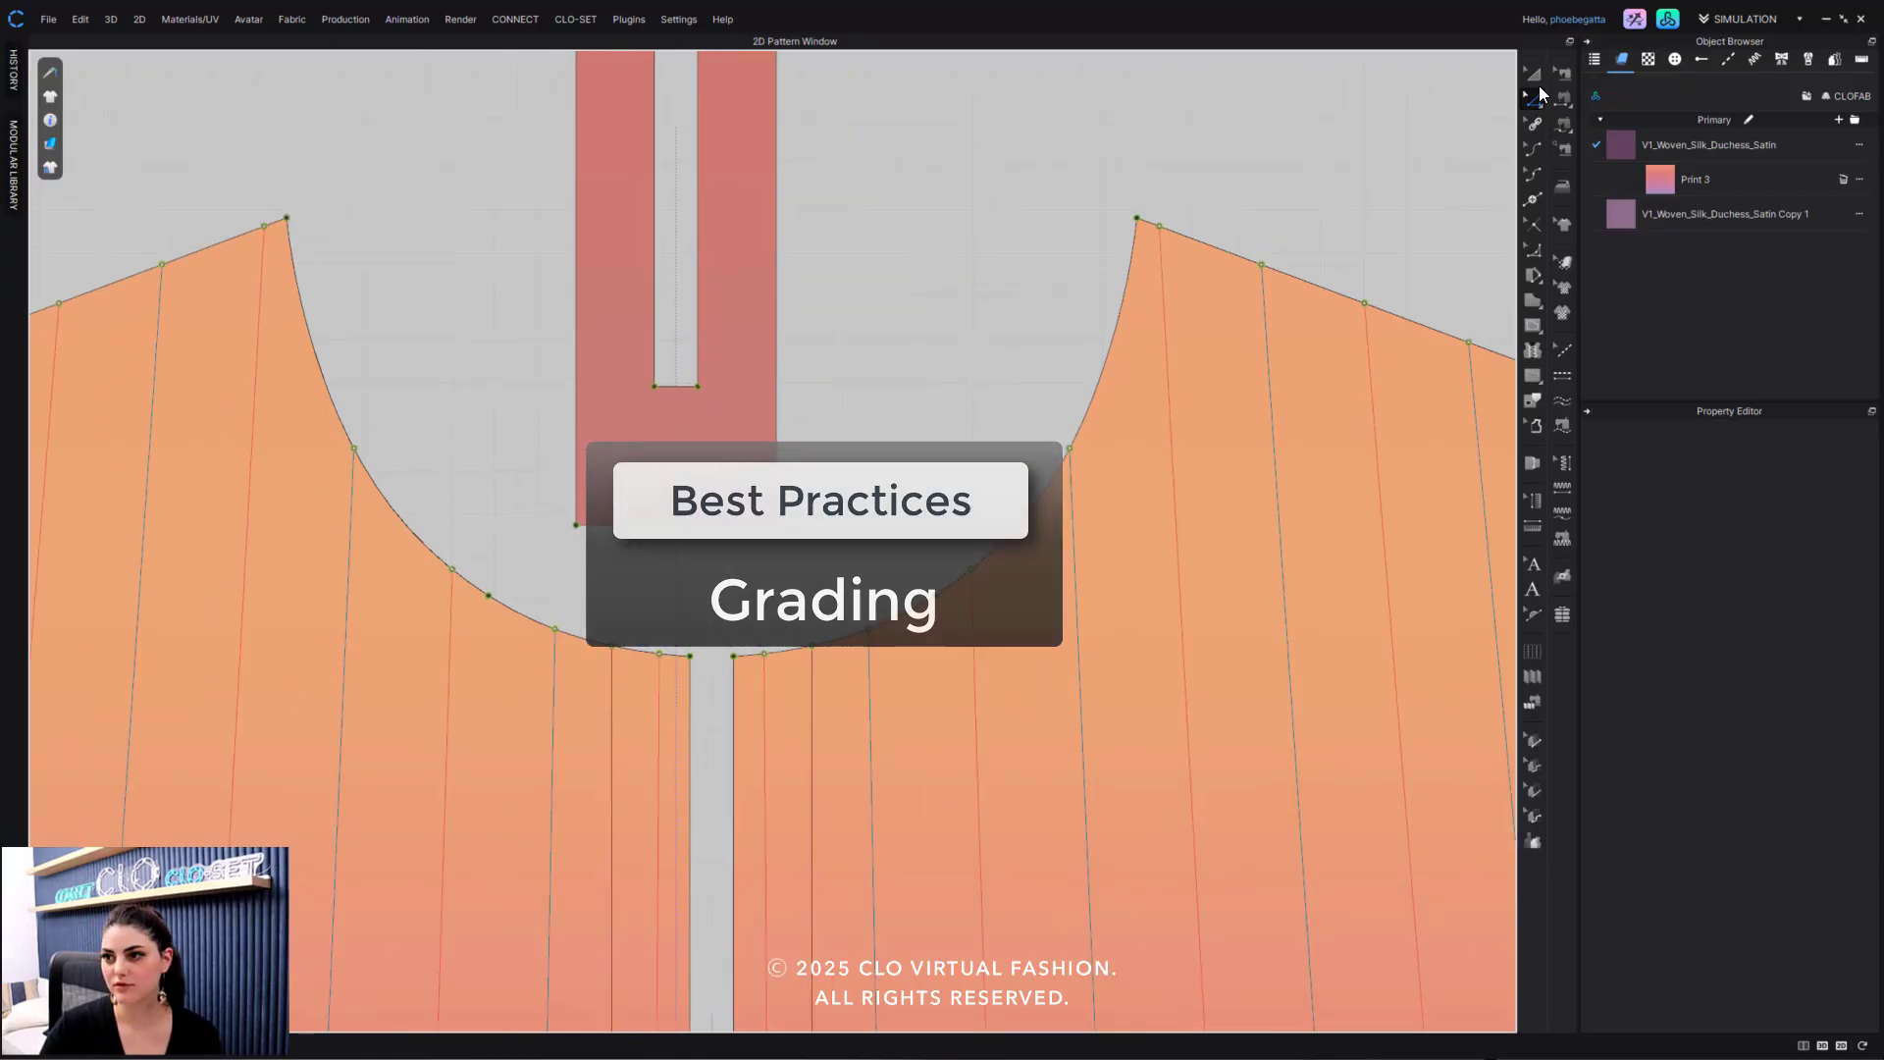
click(1530, 172)
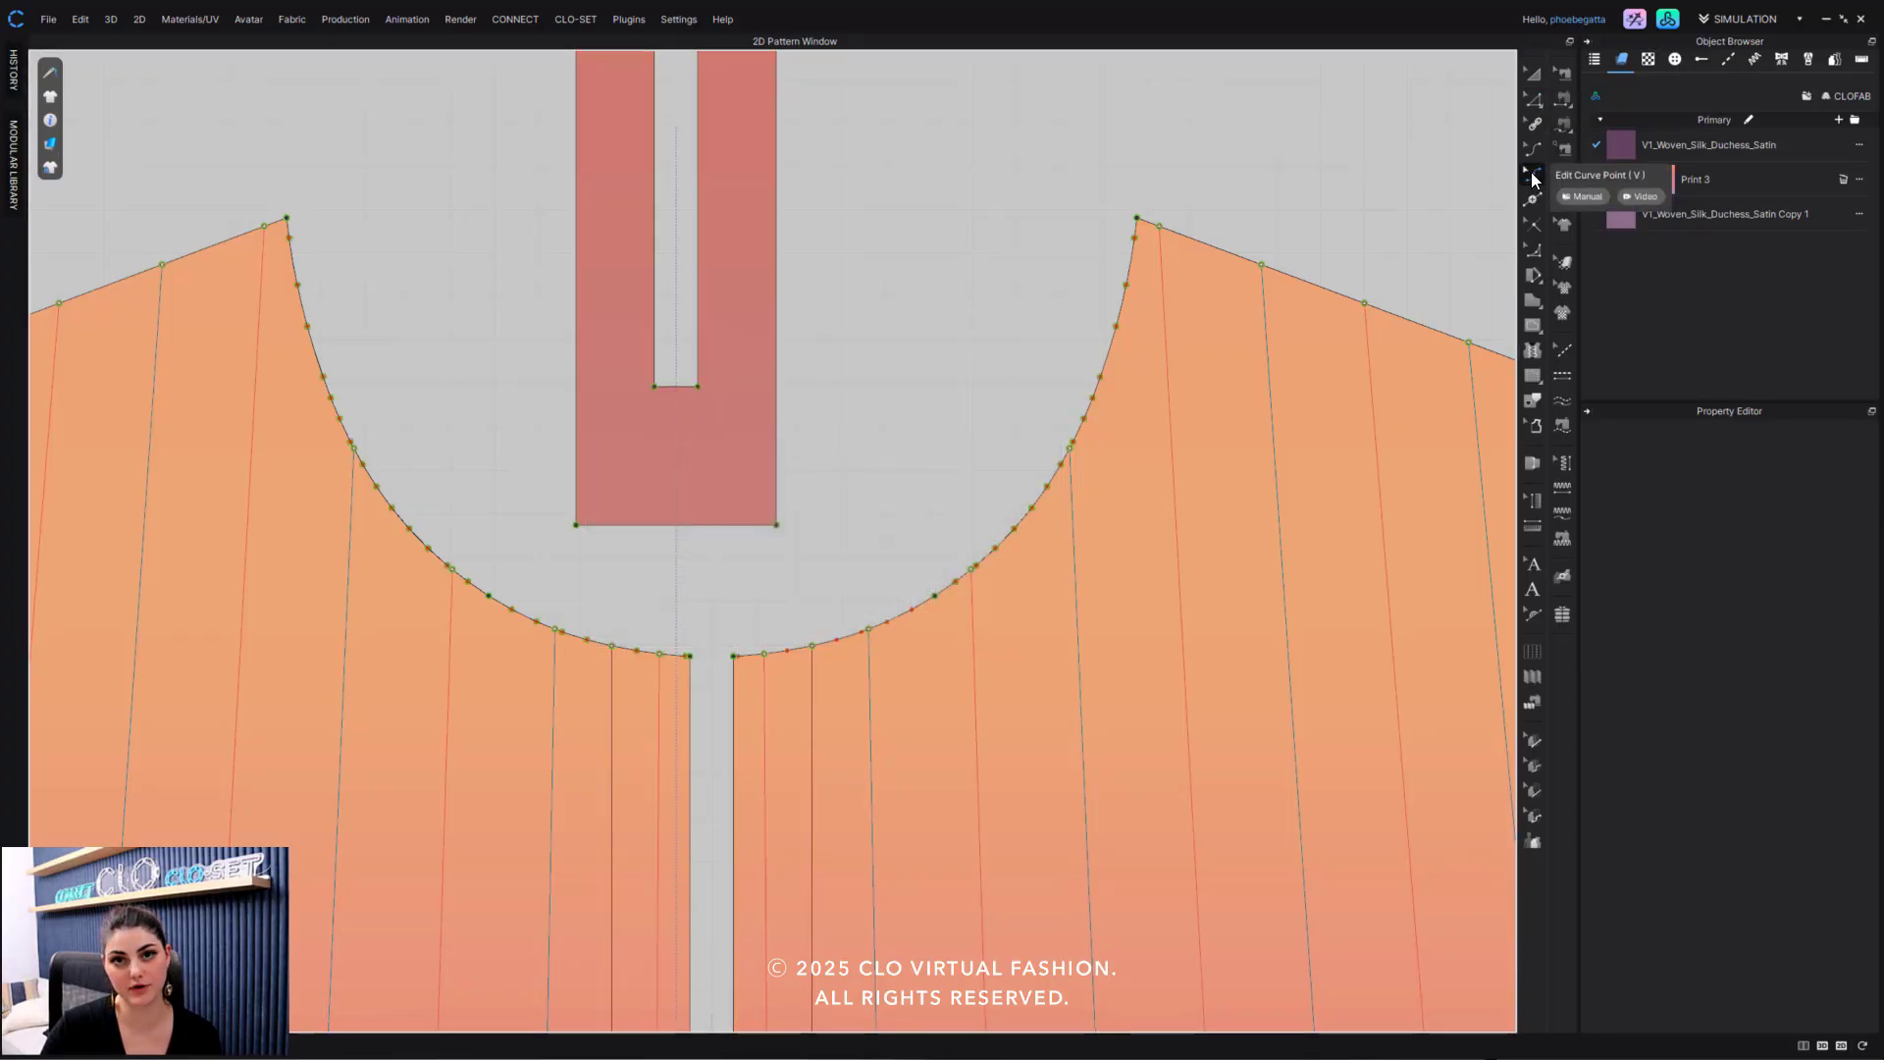
Optimize the curve points of all four neckline segments to 16%, and deselect them.
click(1535, 102)
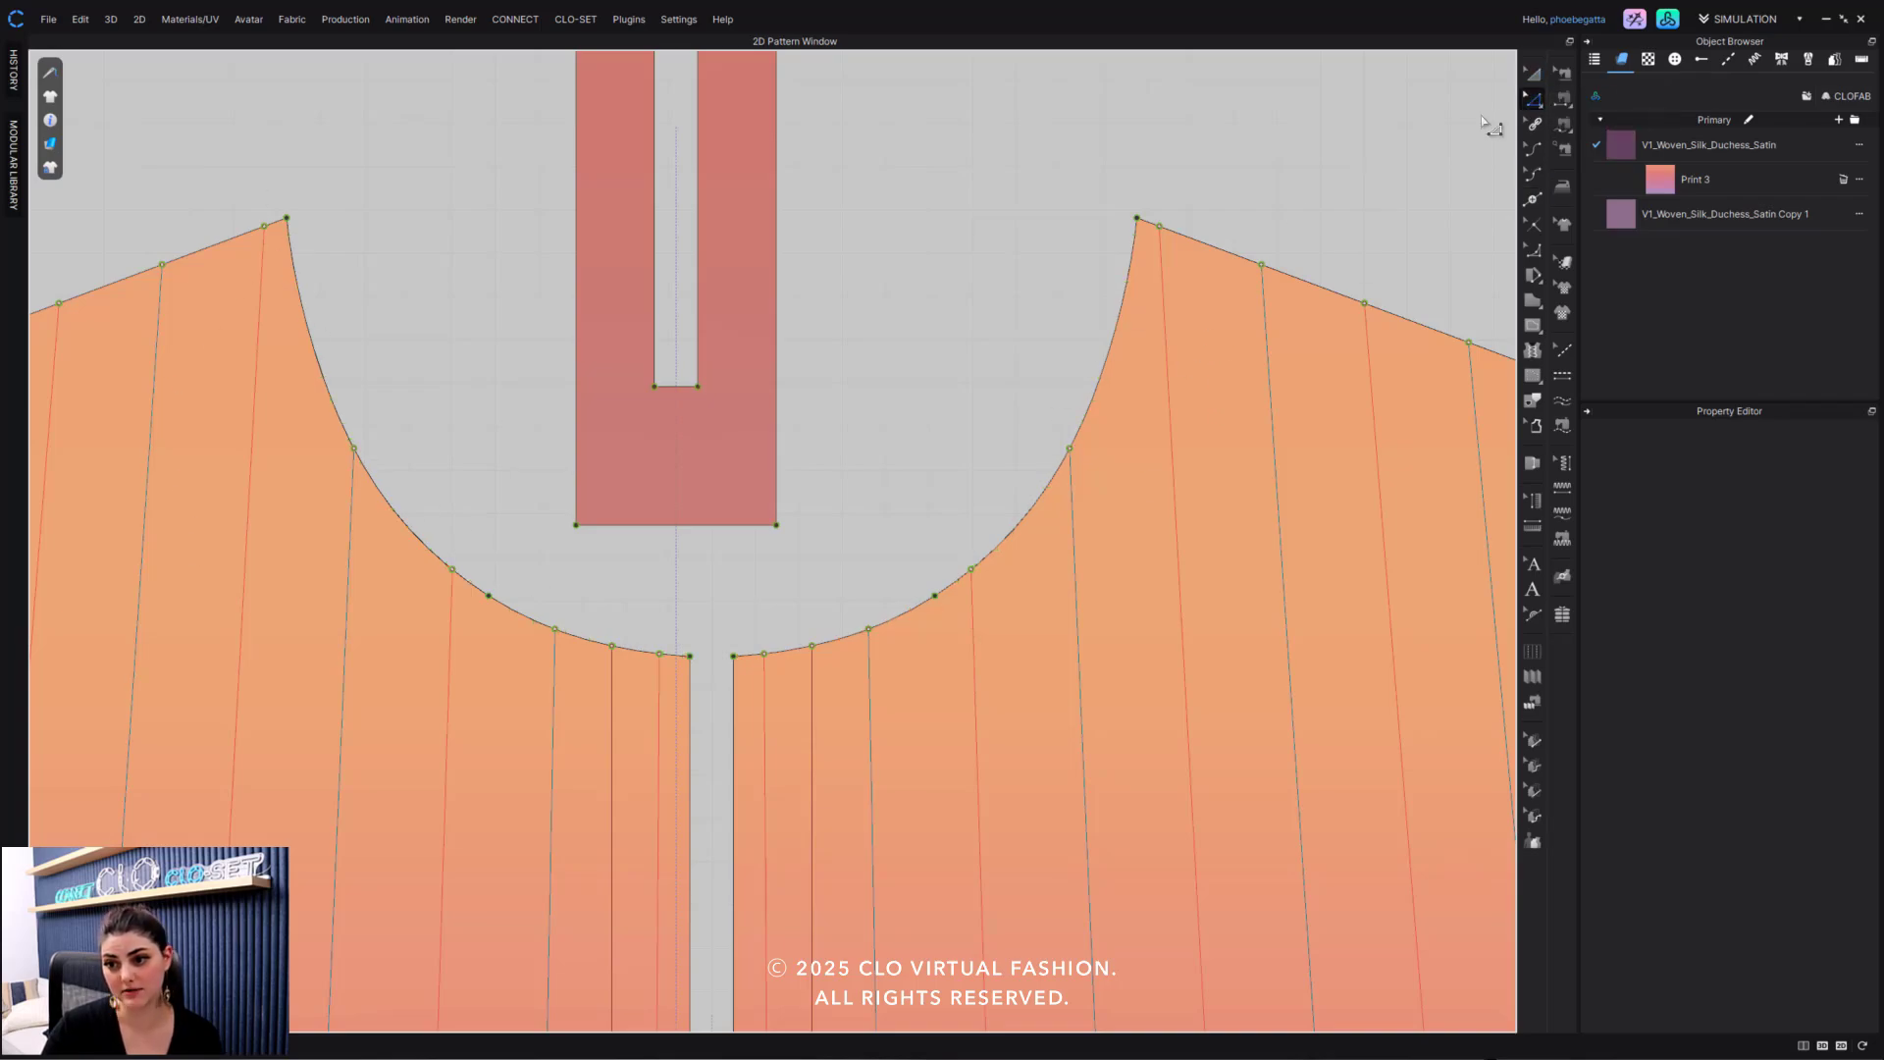
click(1088, 410)
shift+click(875, 629)
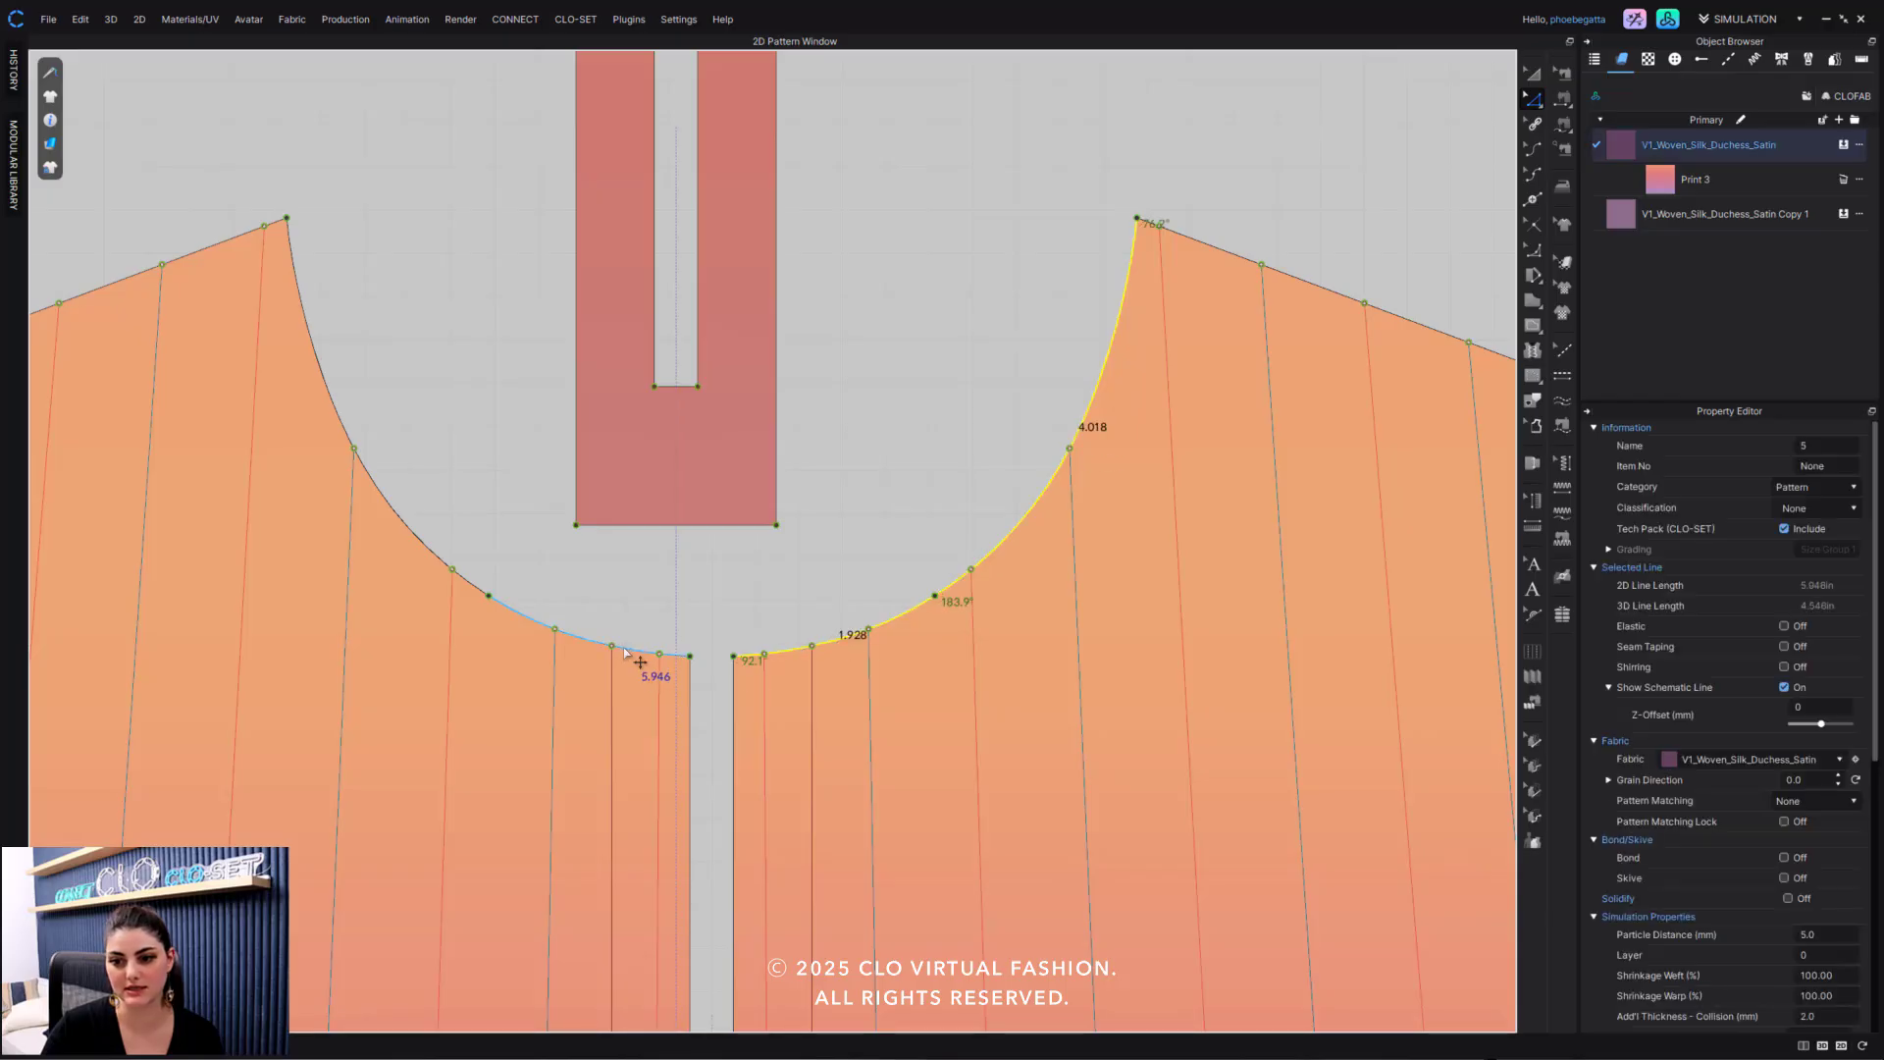
shift+click(625, 655)
shift+click(424, 542)
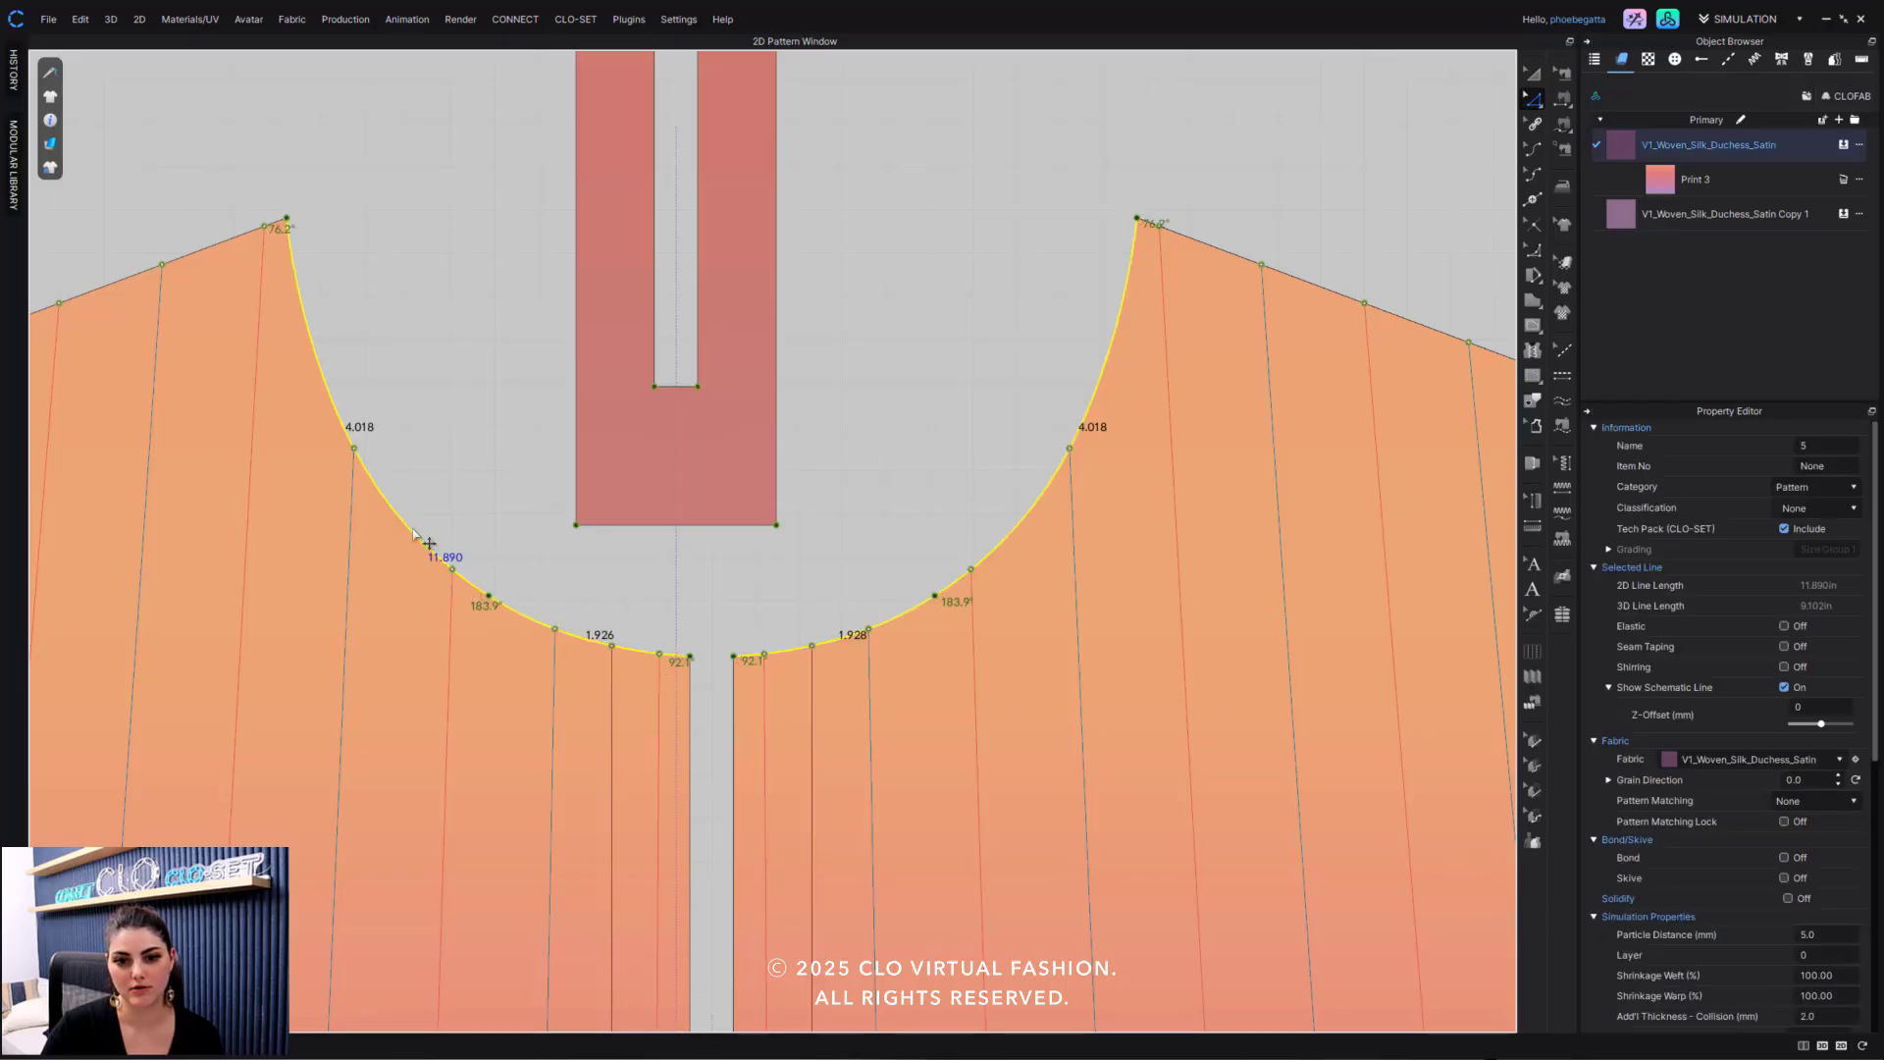
right_click(412, 533)
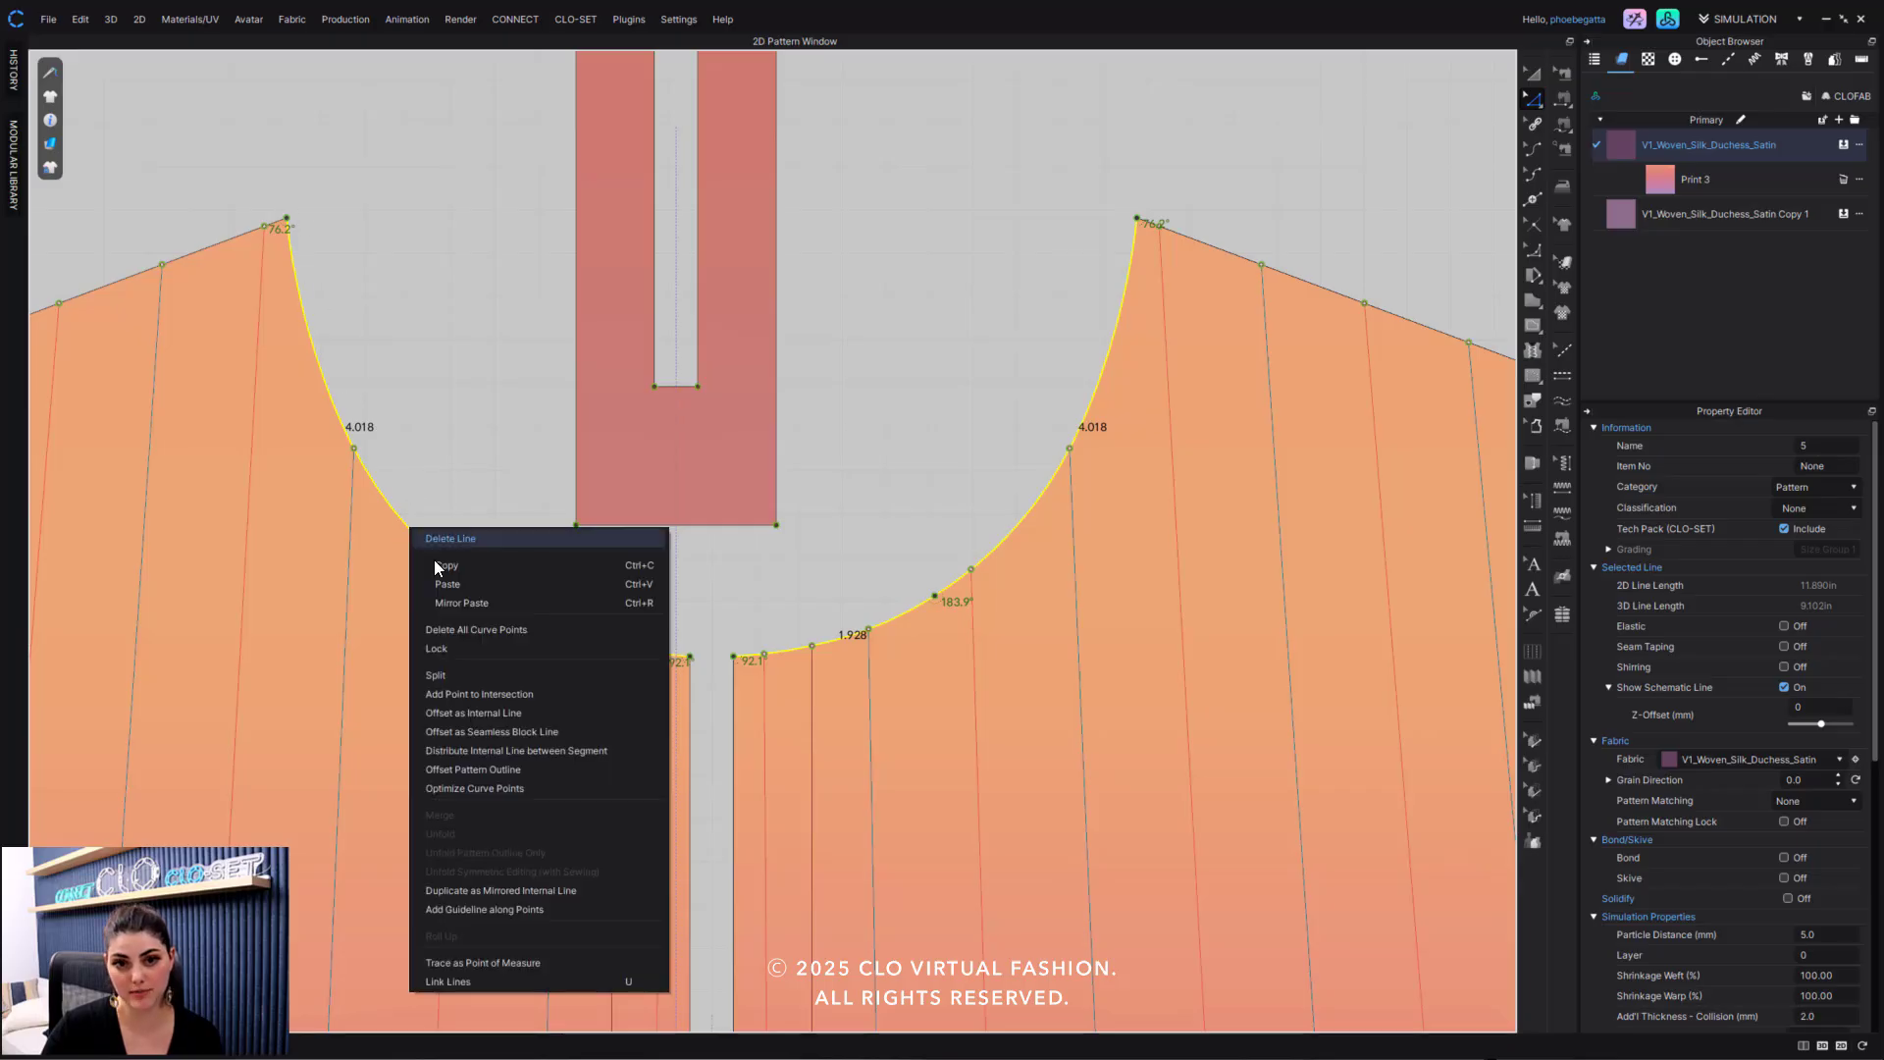
click(532, 790)
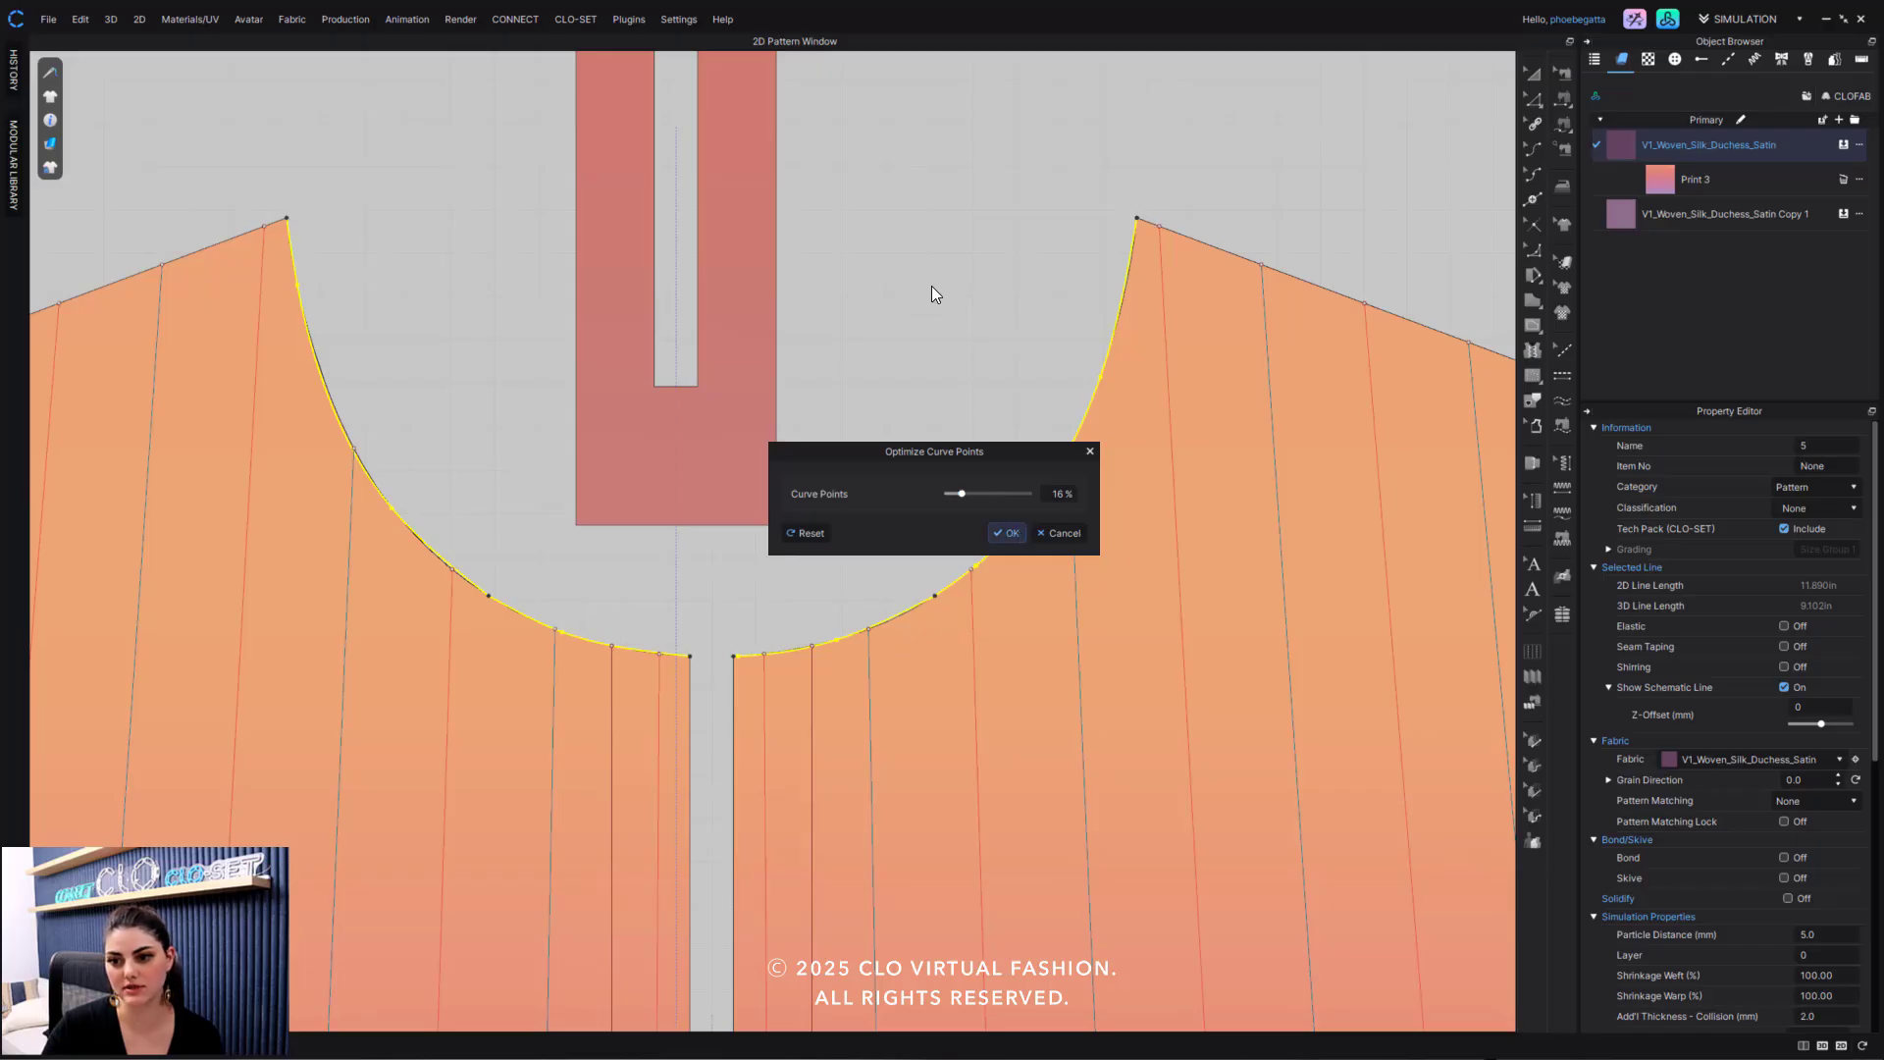
key(Return)
click(1002, 432)
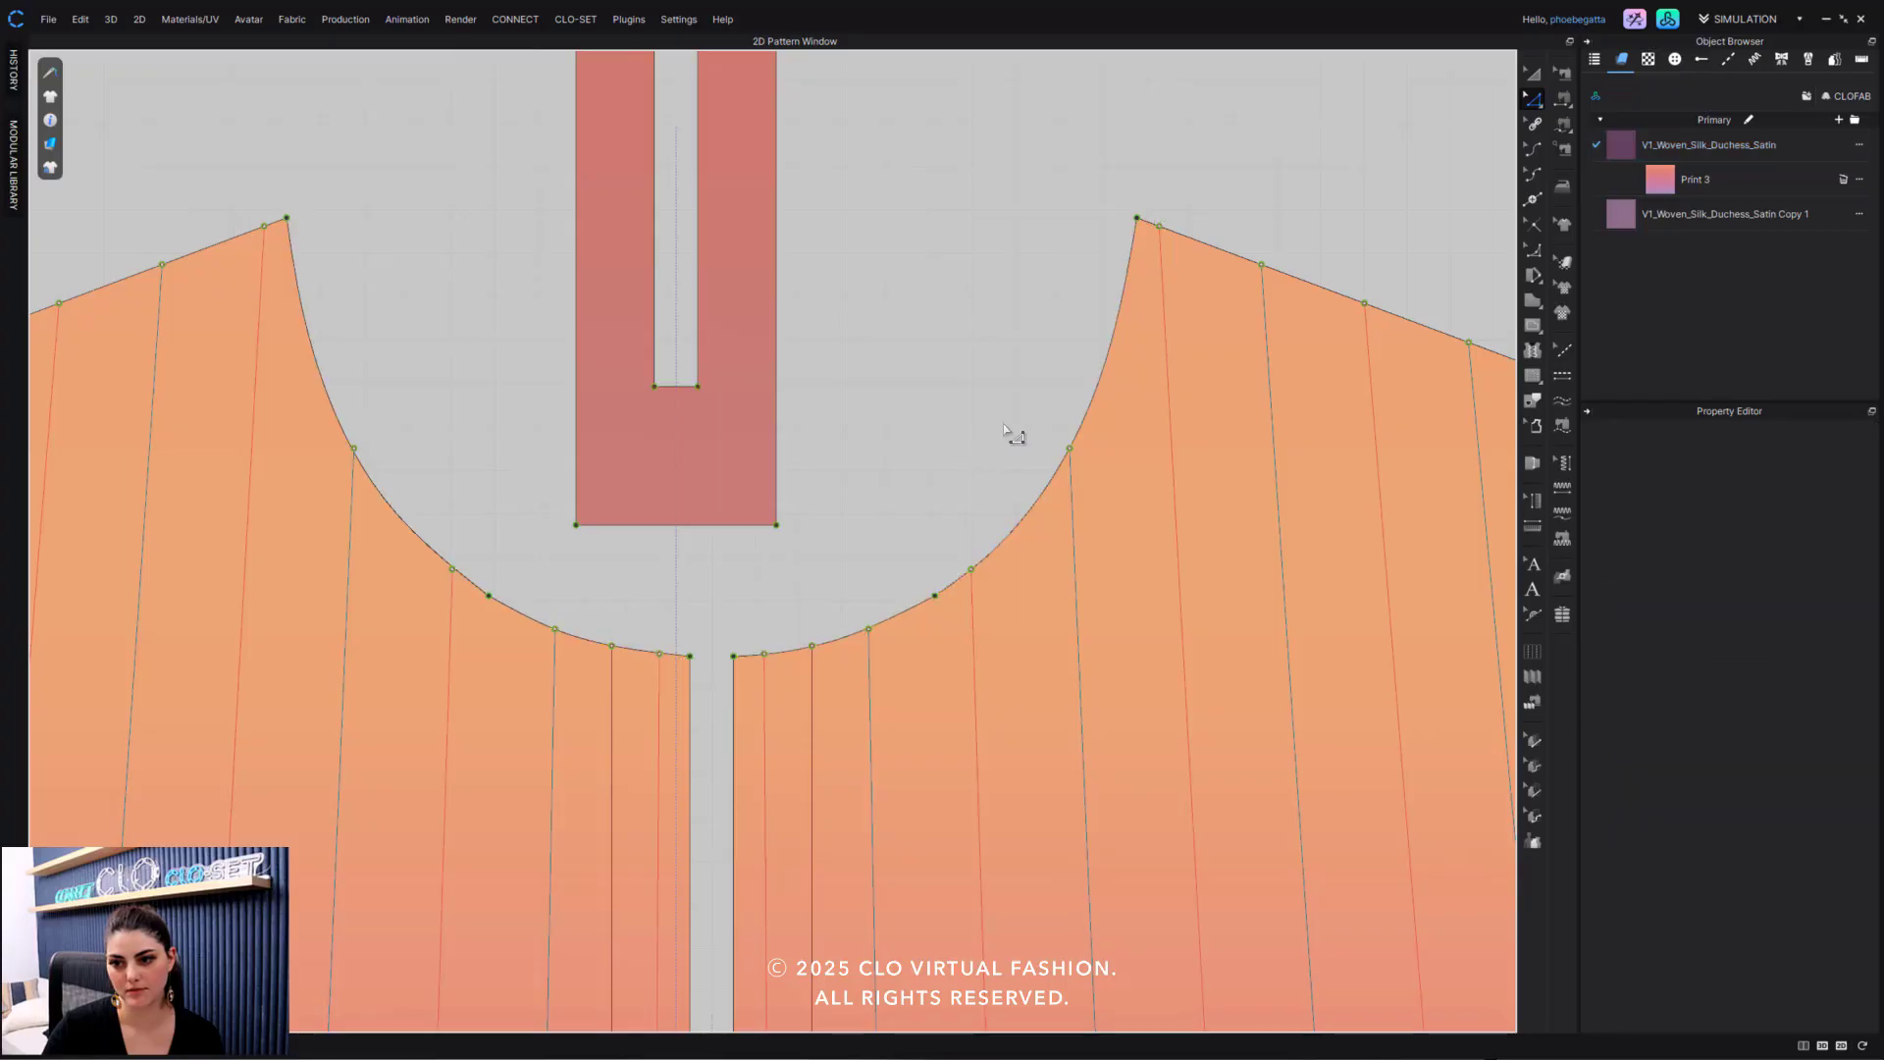
With point grading, try grading the slit's right corner and the right neckline point together by Y offsets of 0.450 in and 0.150 in.
click(1532, 764)
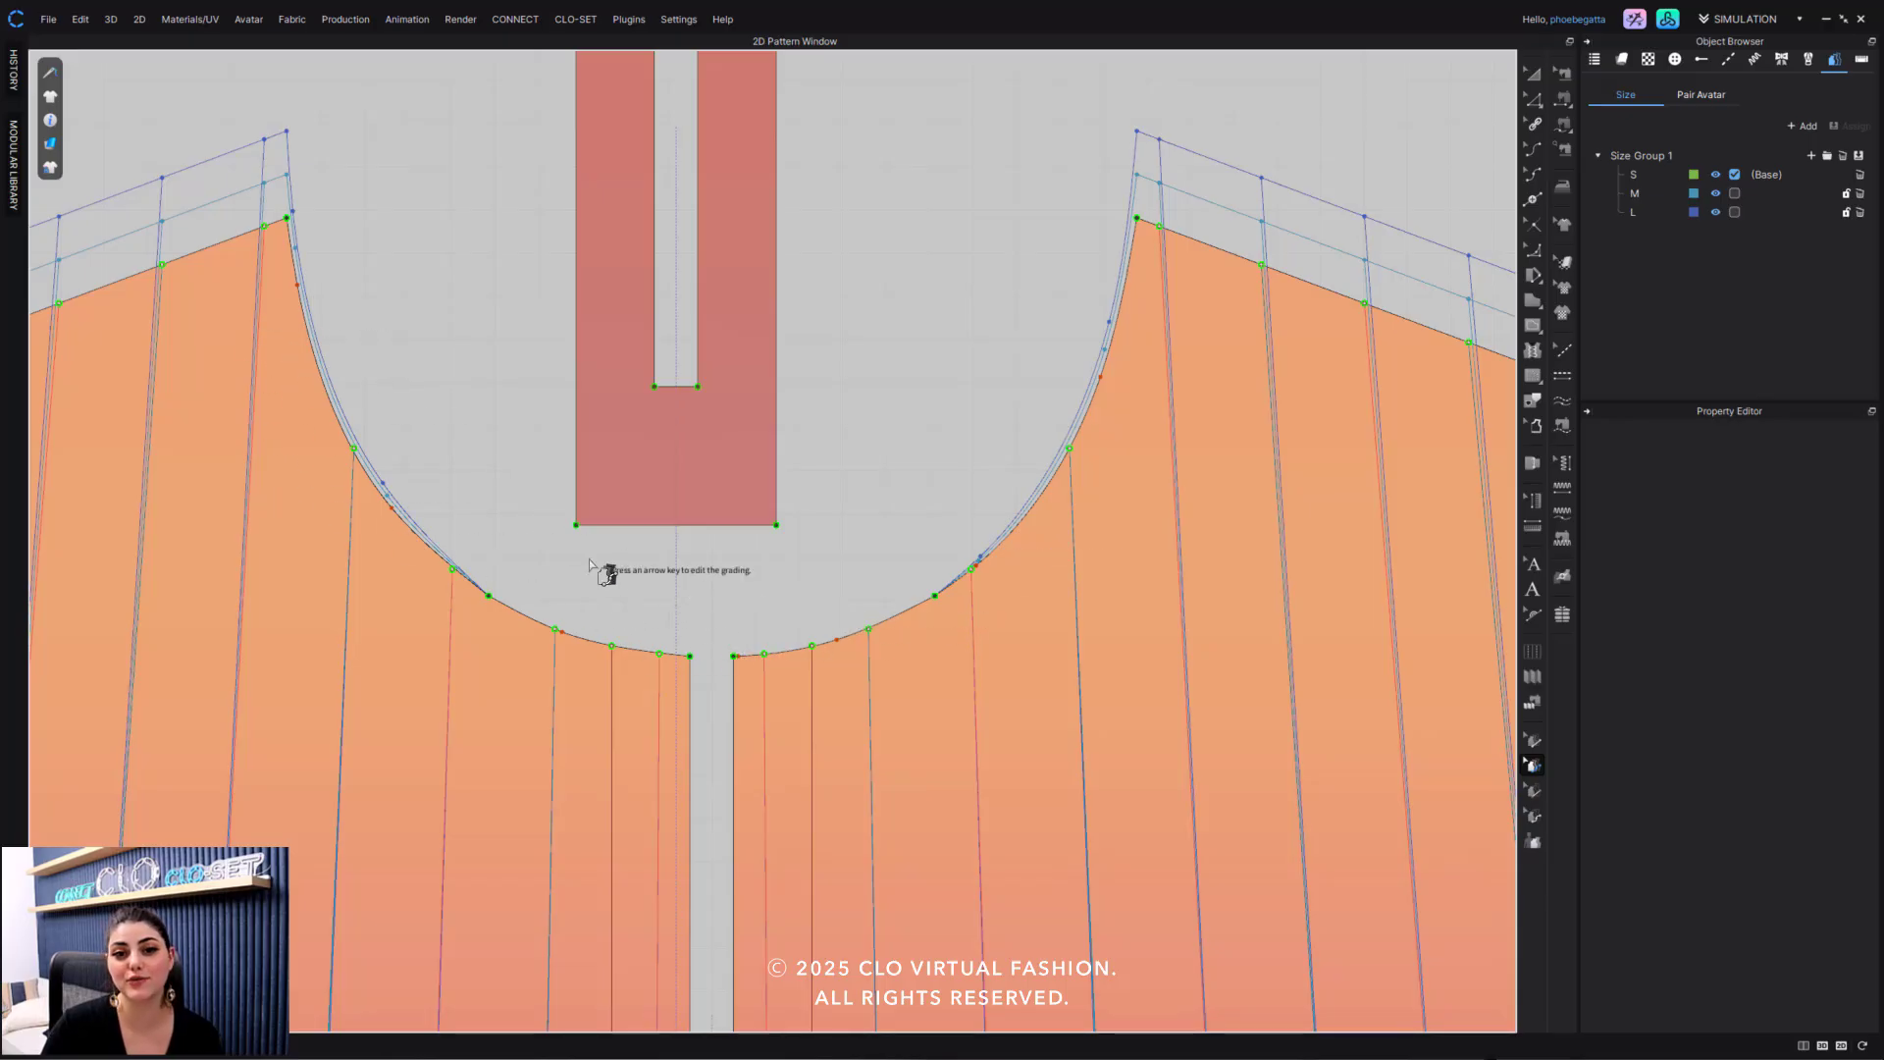
click(1531, 743)
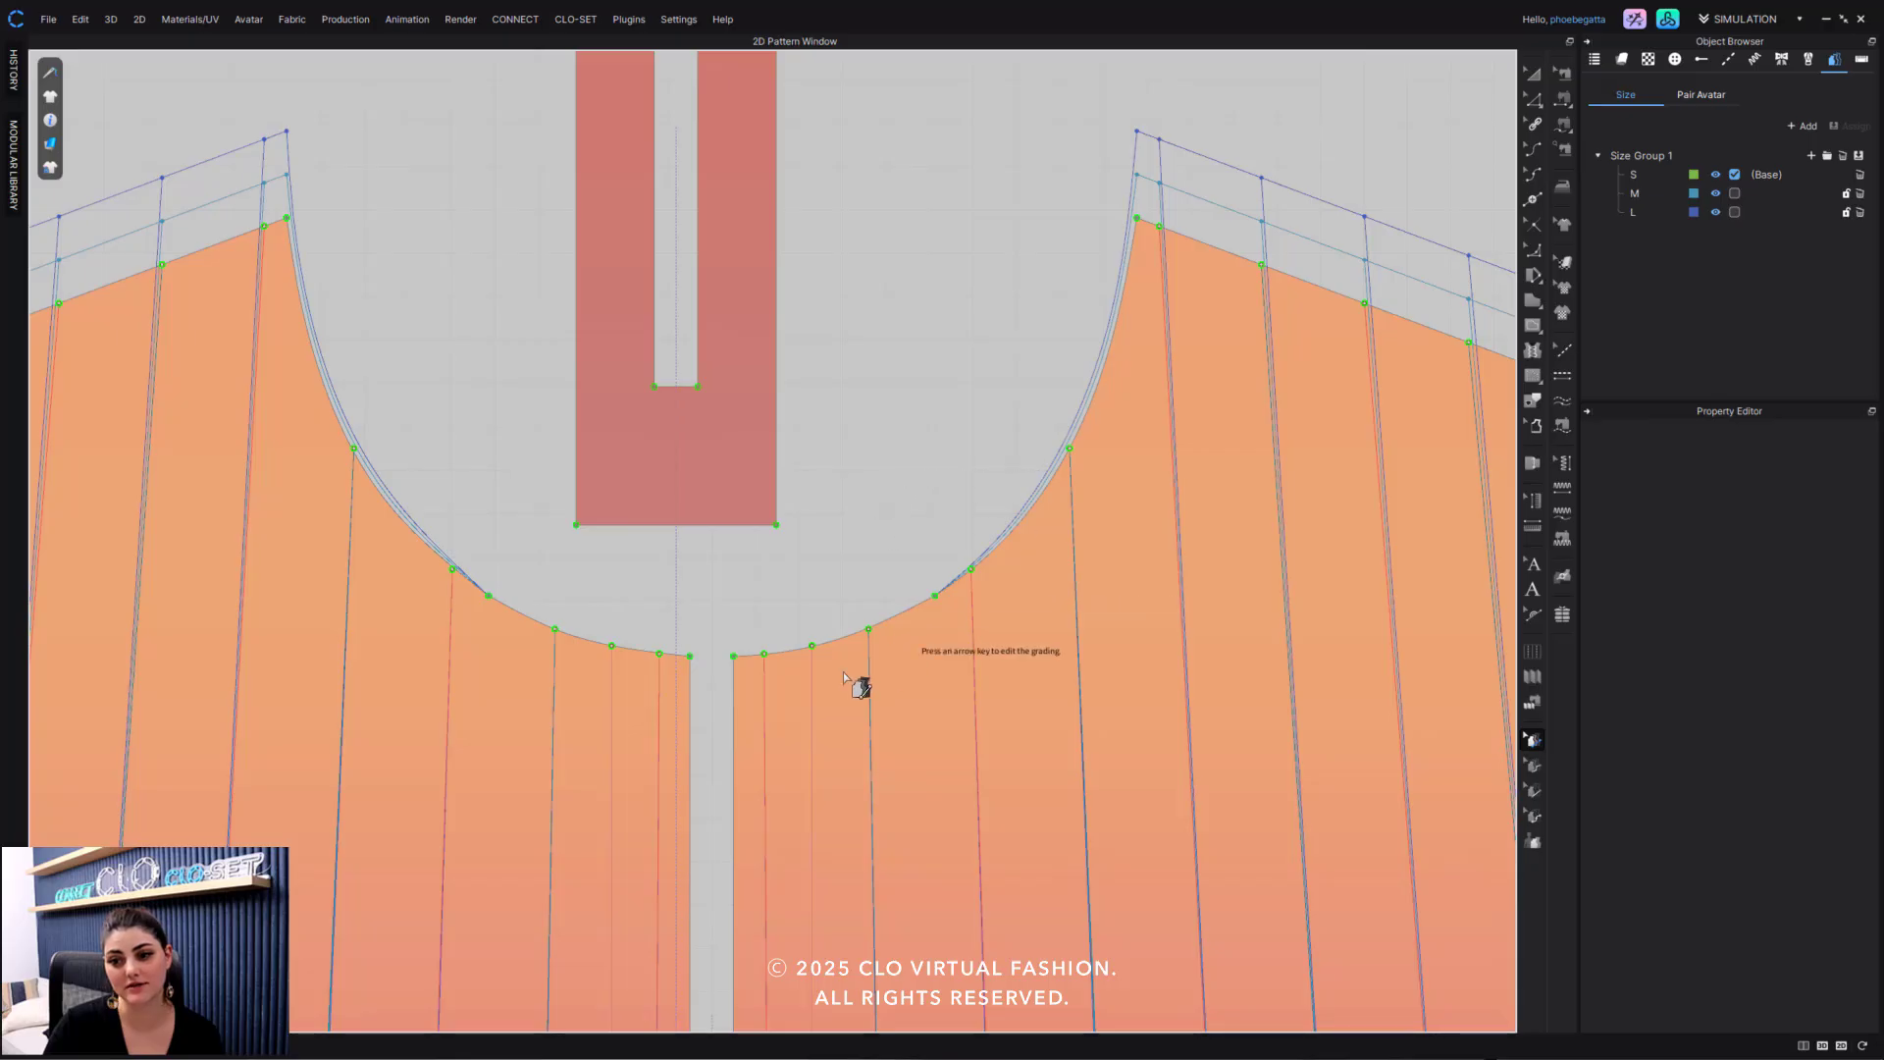
click(735, 656)
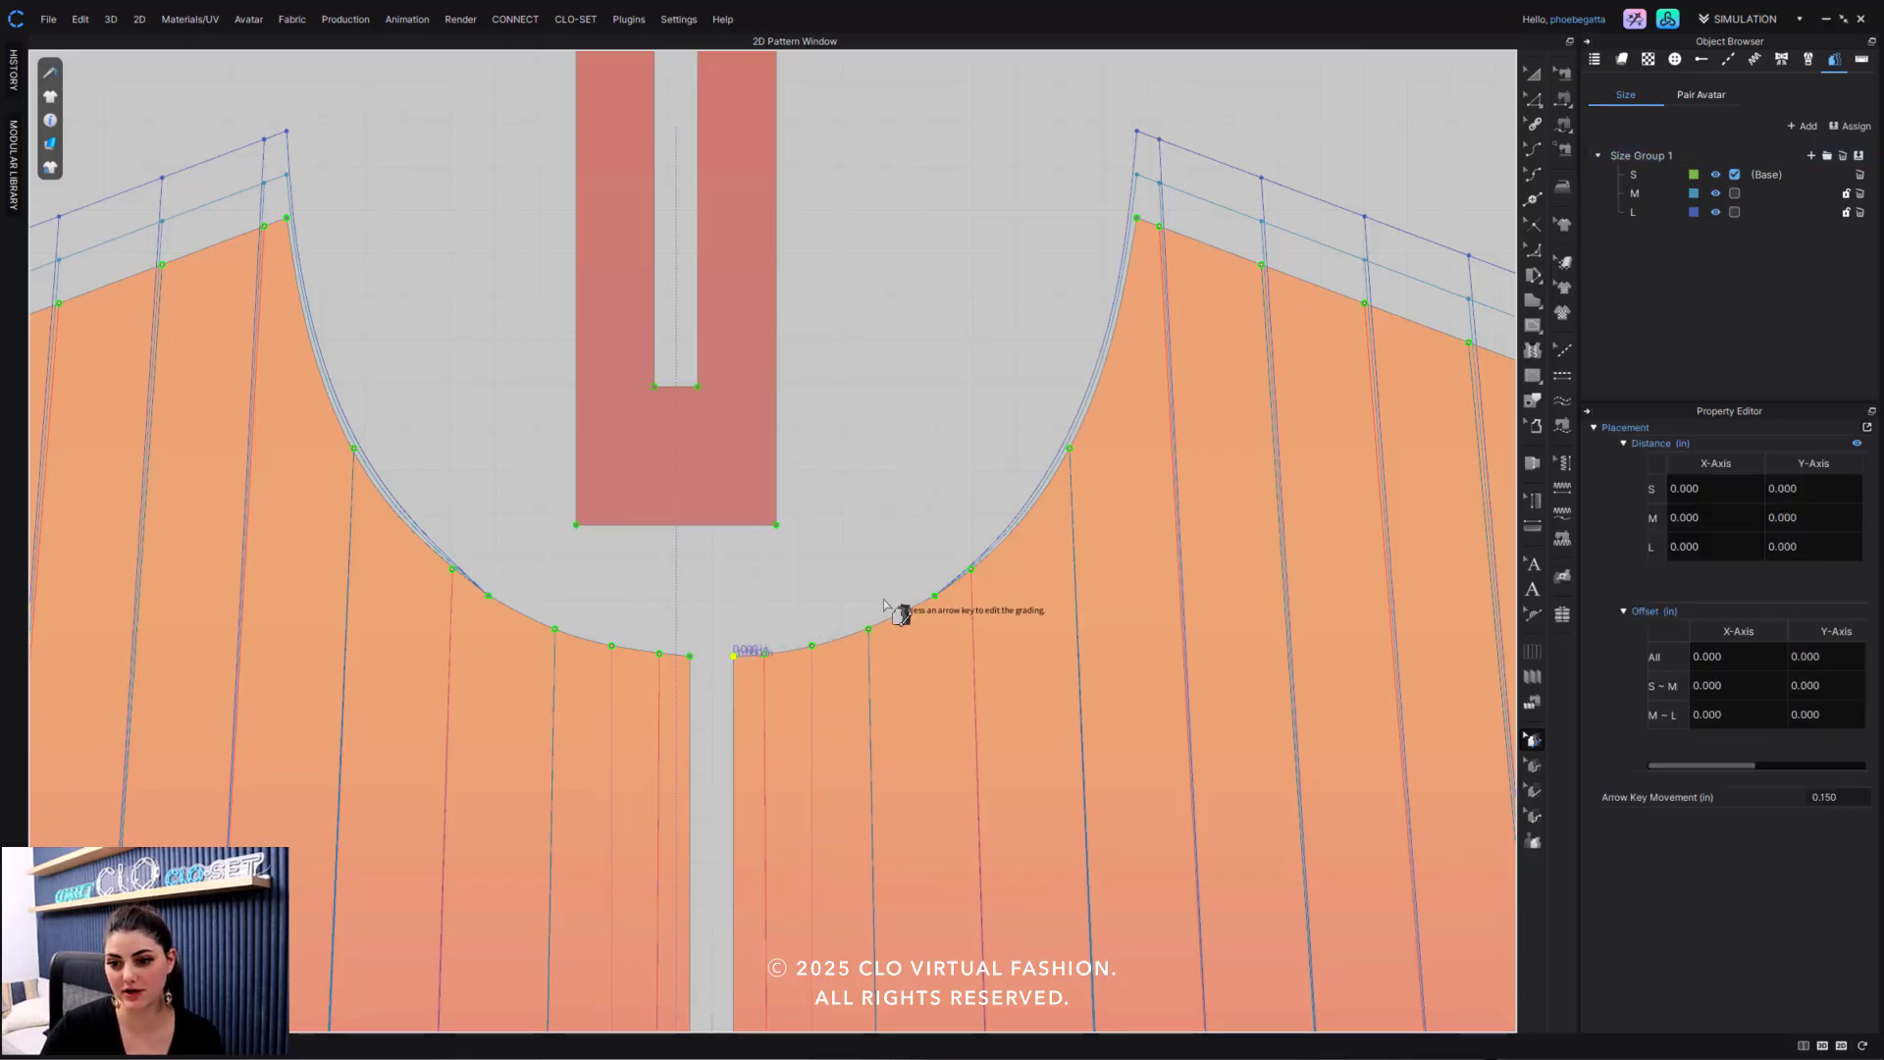
click(932, 597)
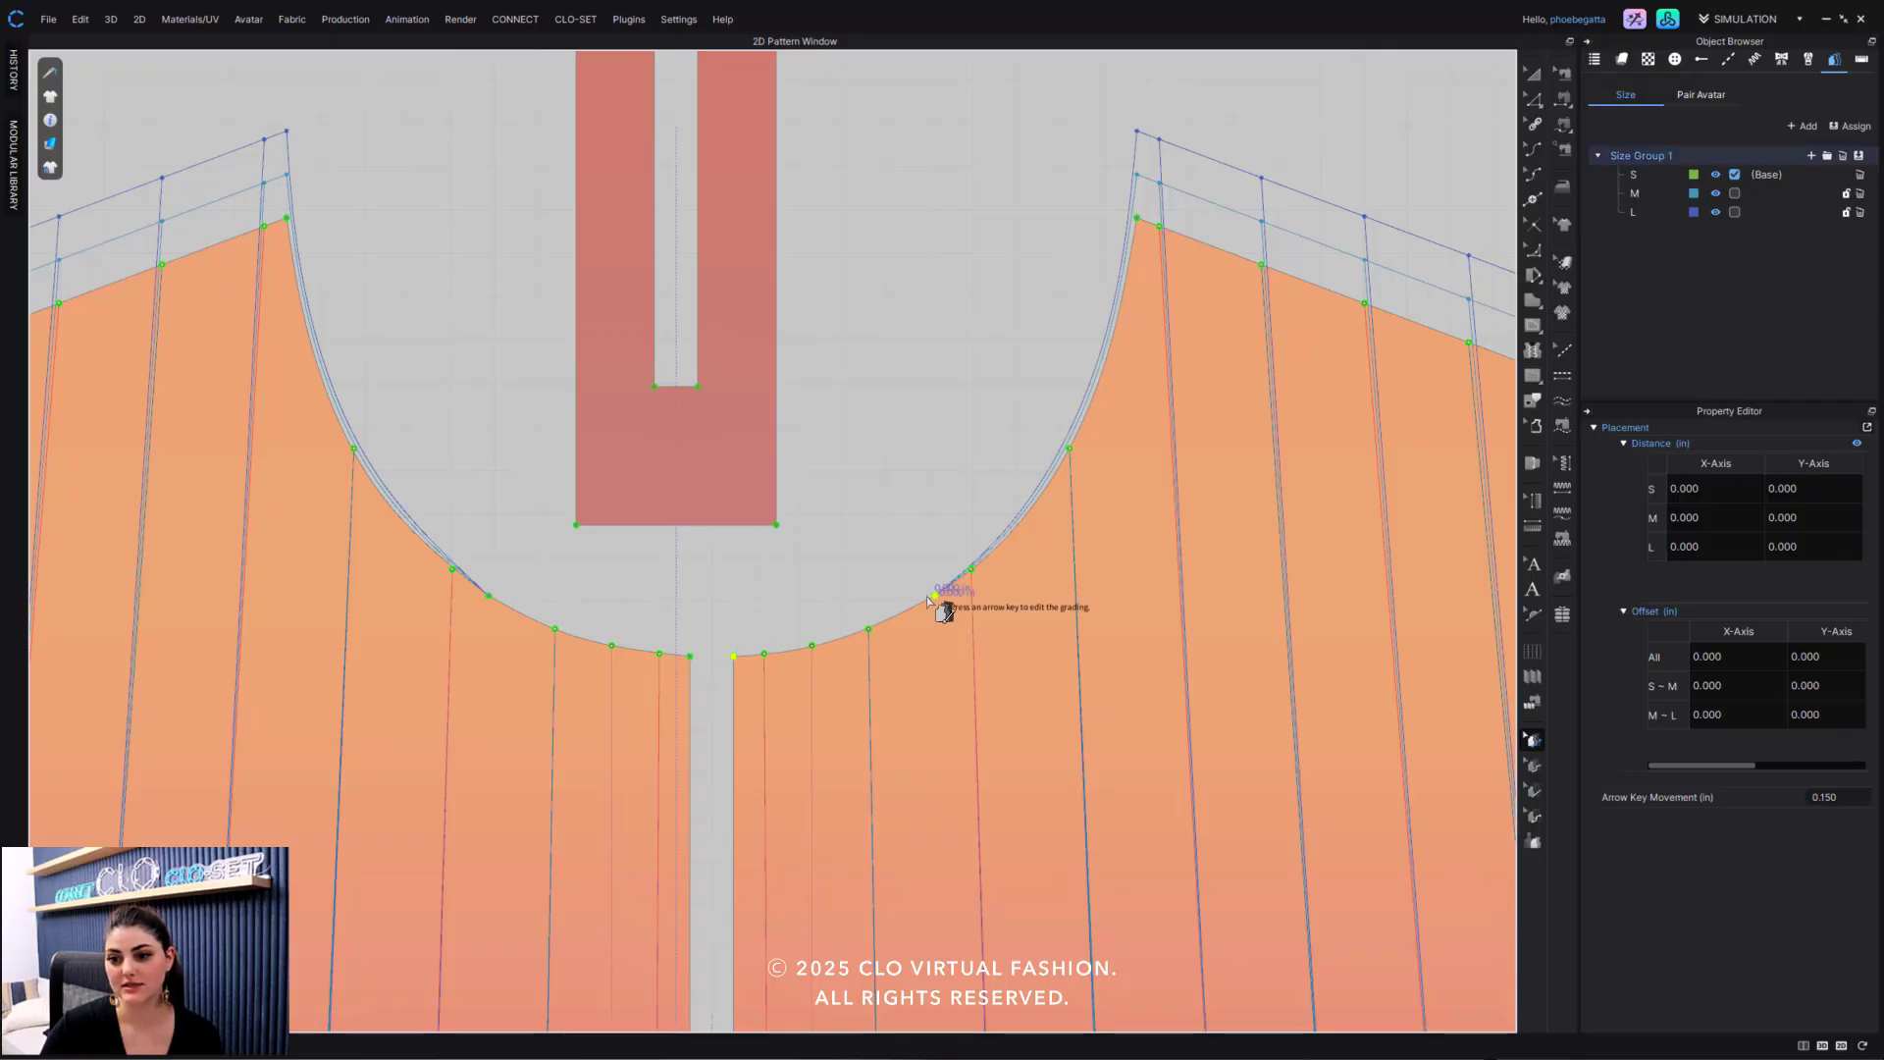
key(Up)
key(Up)
key(Up)
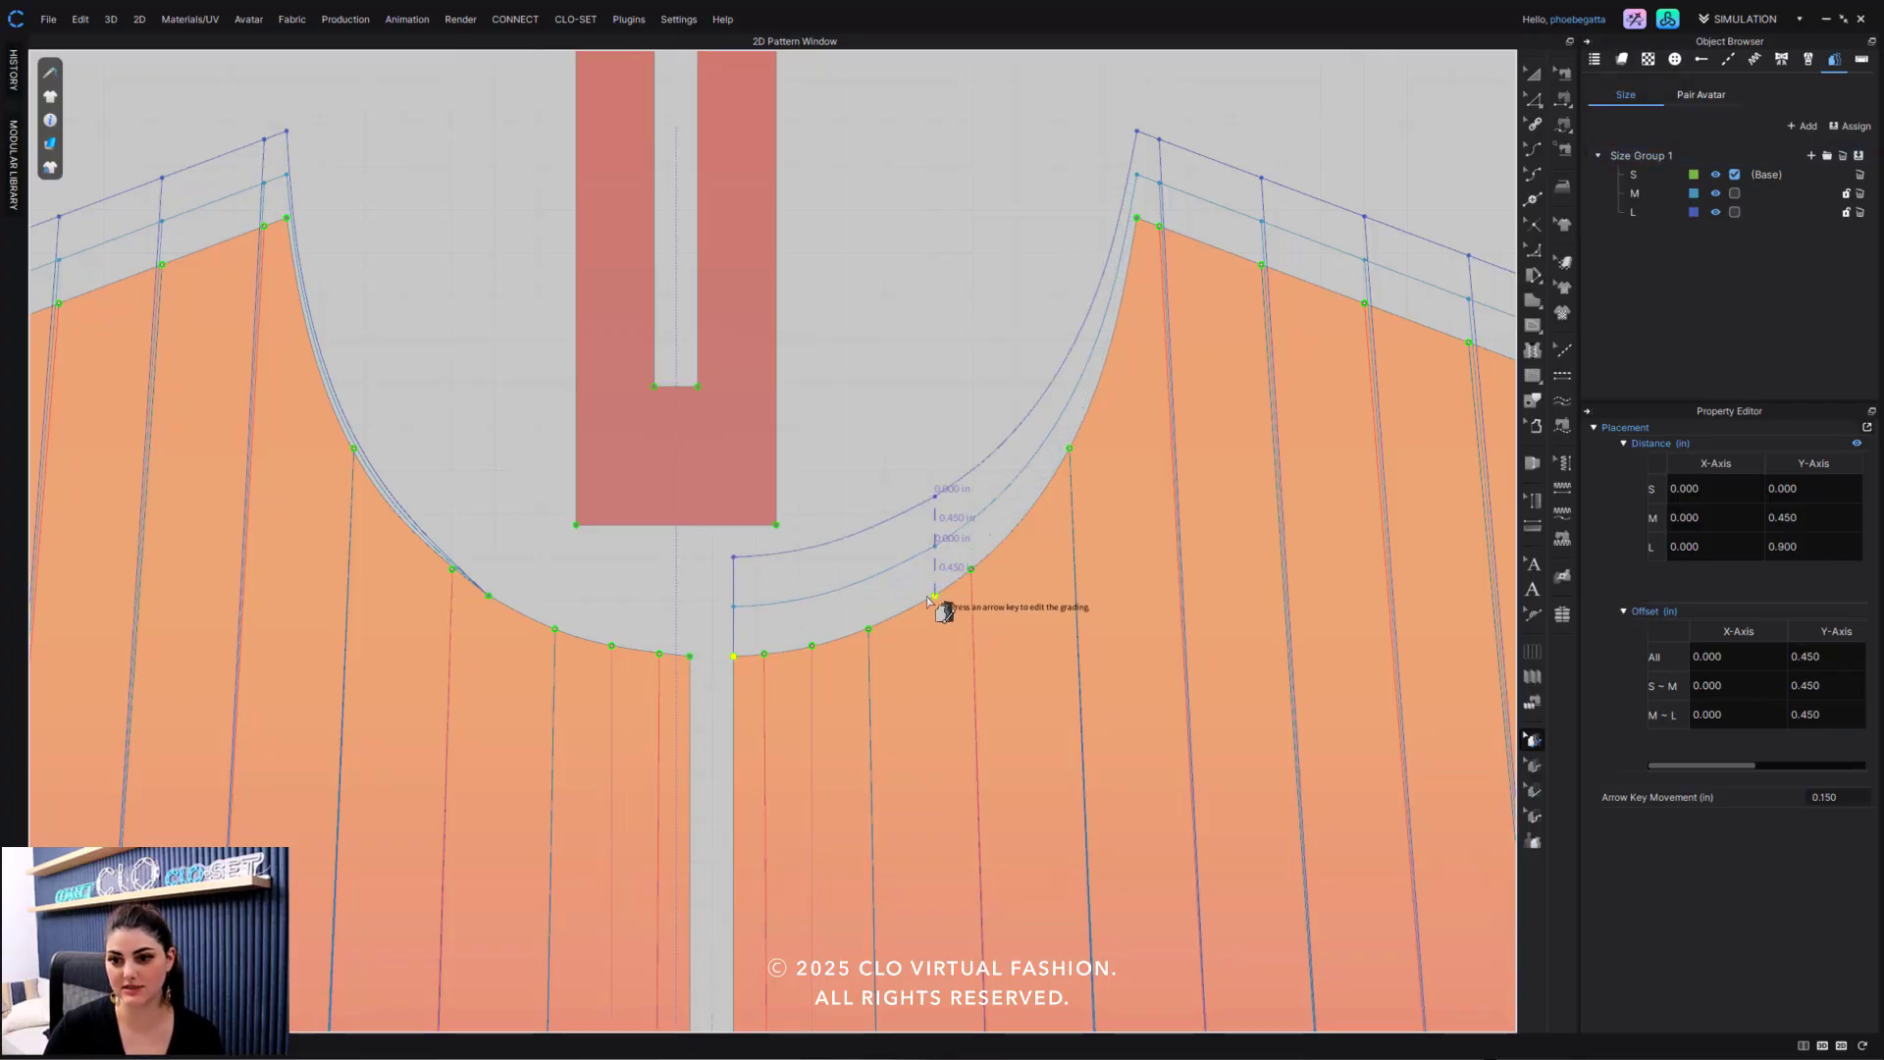
key(Down)
key(Down)
key(Down)
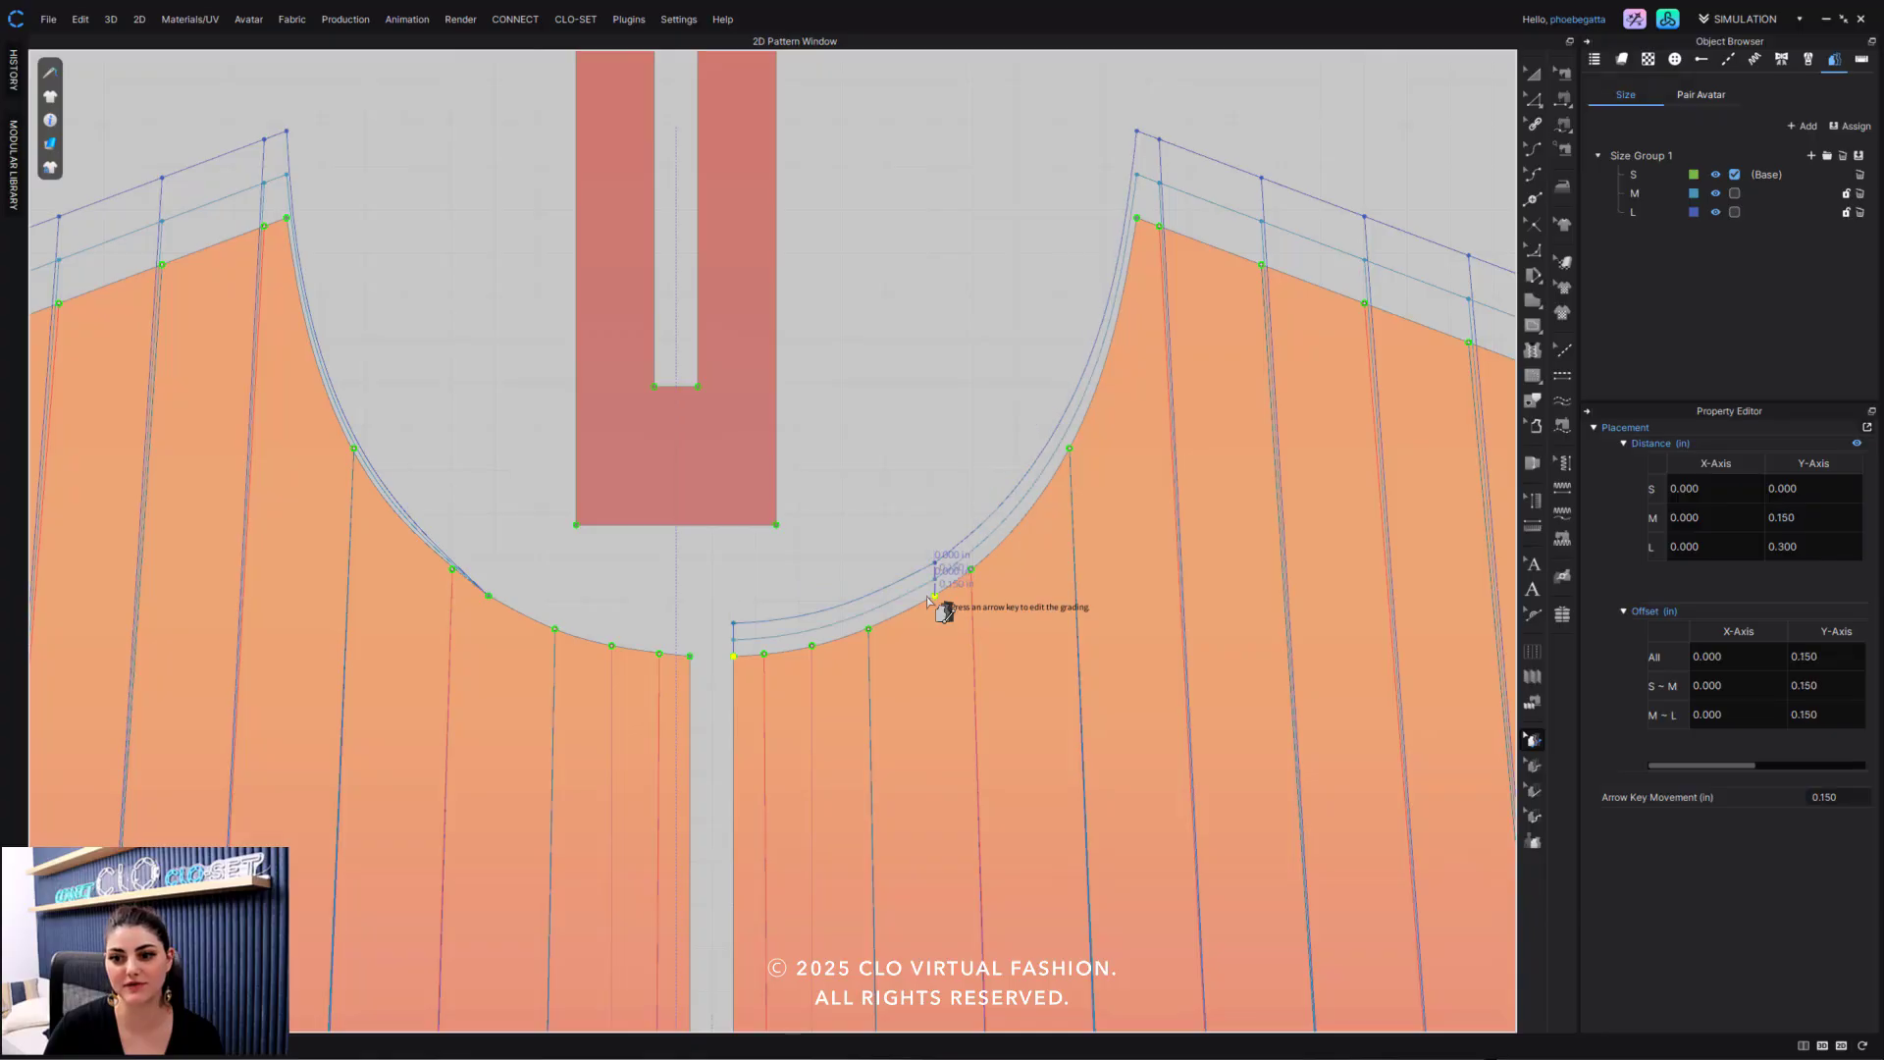
Try Y offsets of 0.300 in and 0.150 in on both selected points, and return them to 0.000 in.
key(Up)
key(Up)
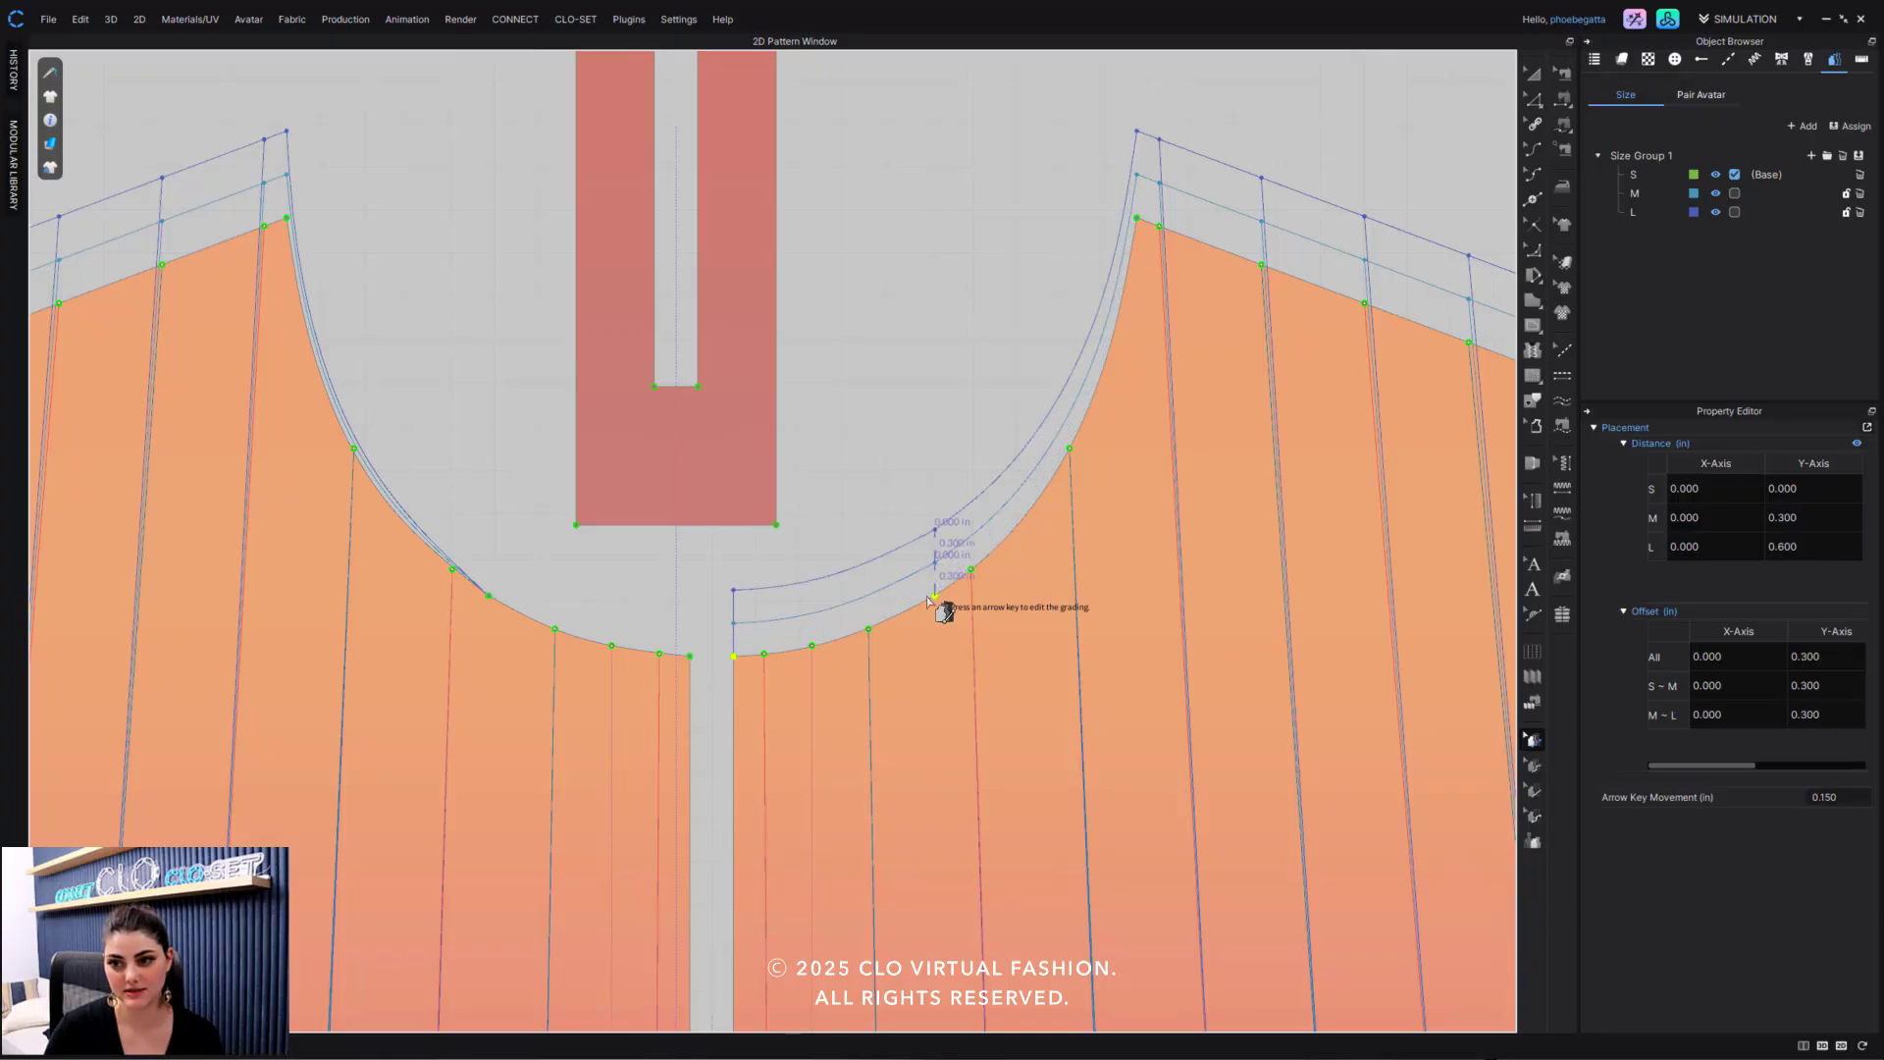
key(Down)
key(Down)
key(Up)
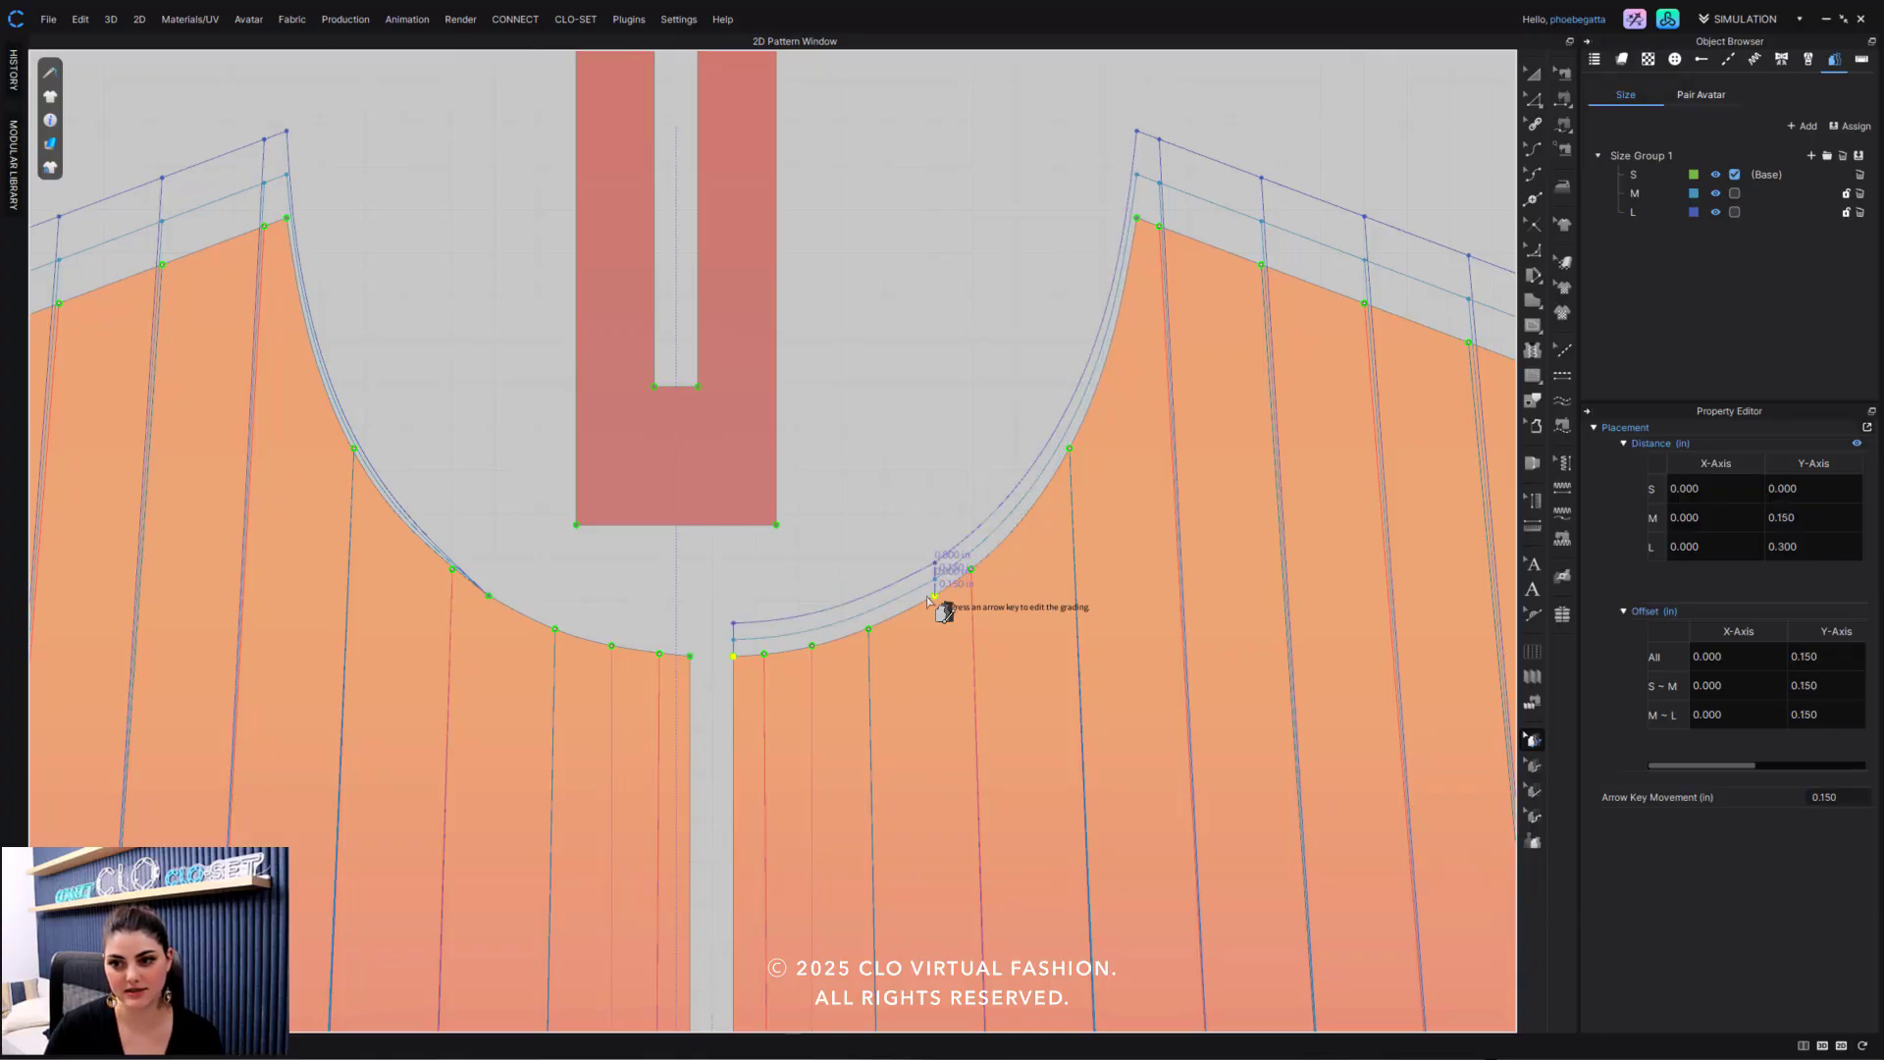
key(Down)
key(Up)
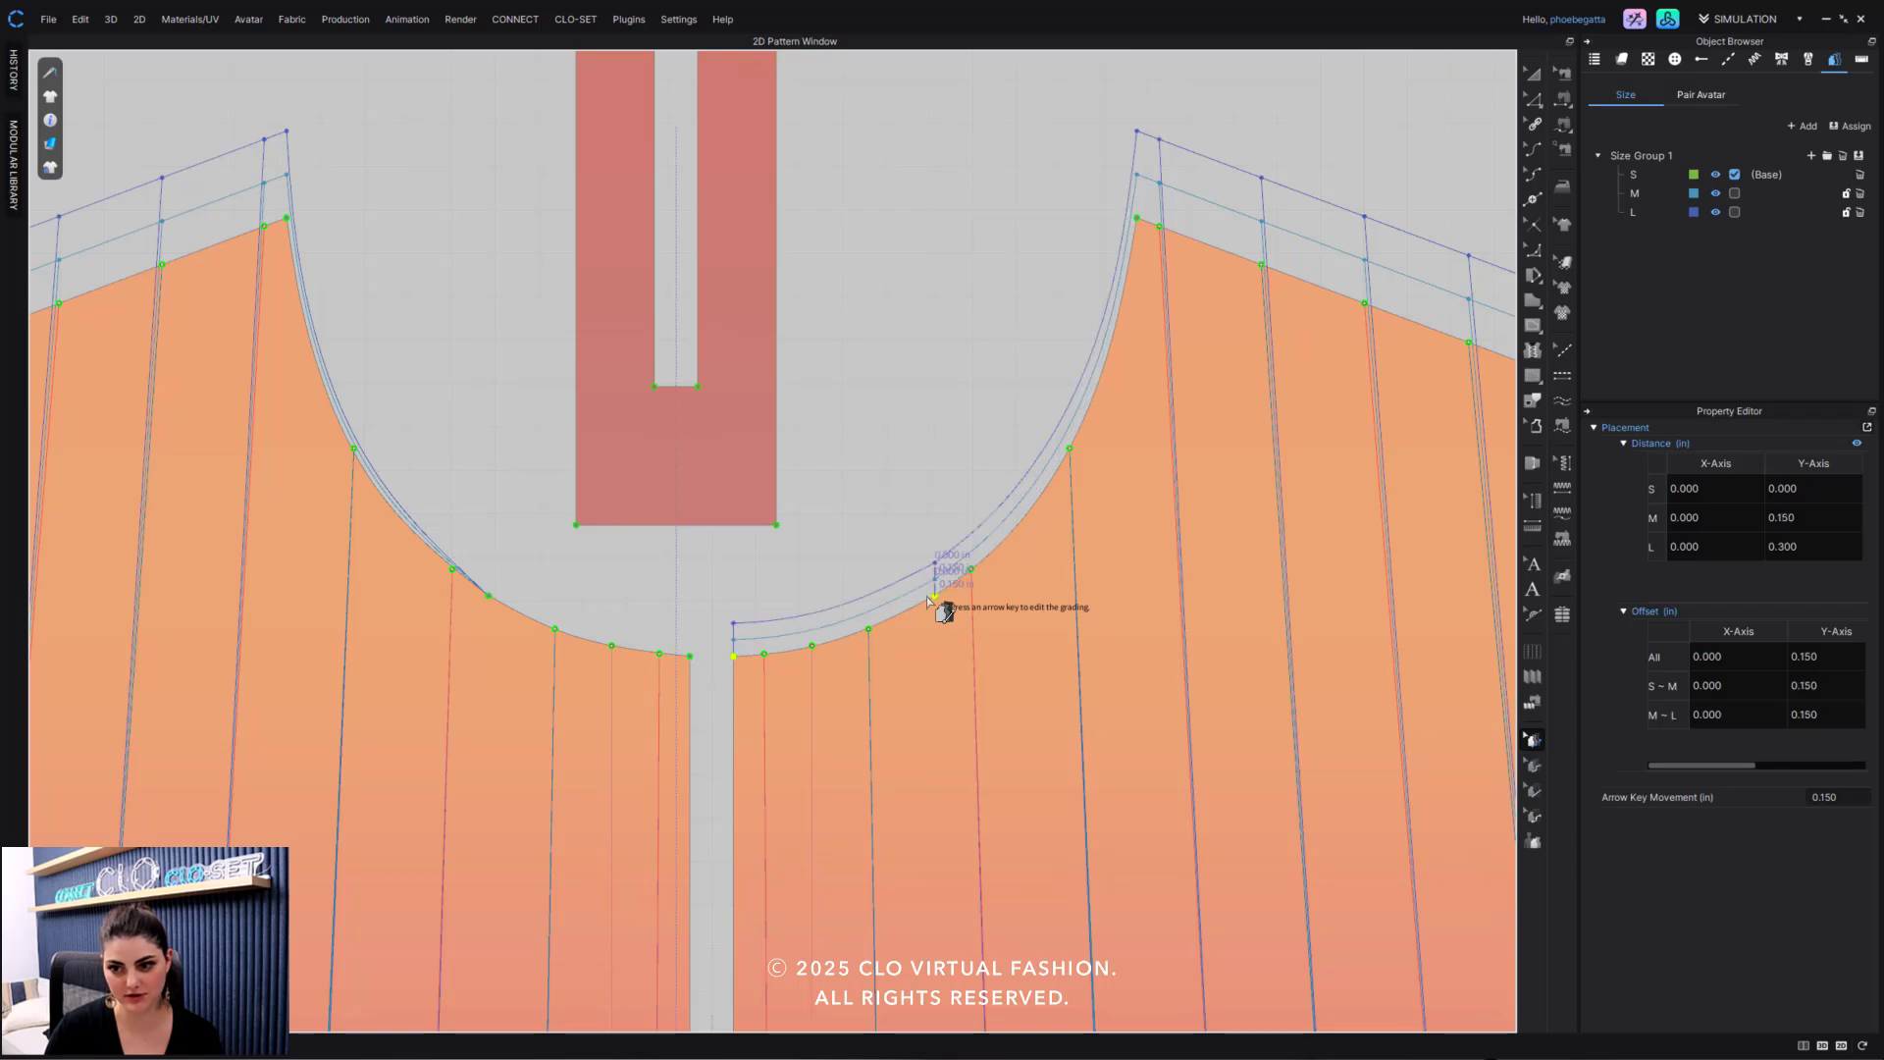
key(Down)
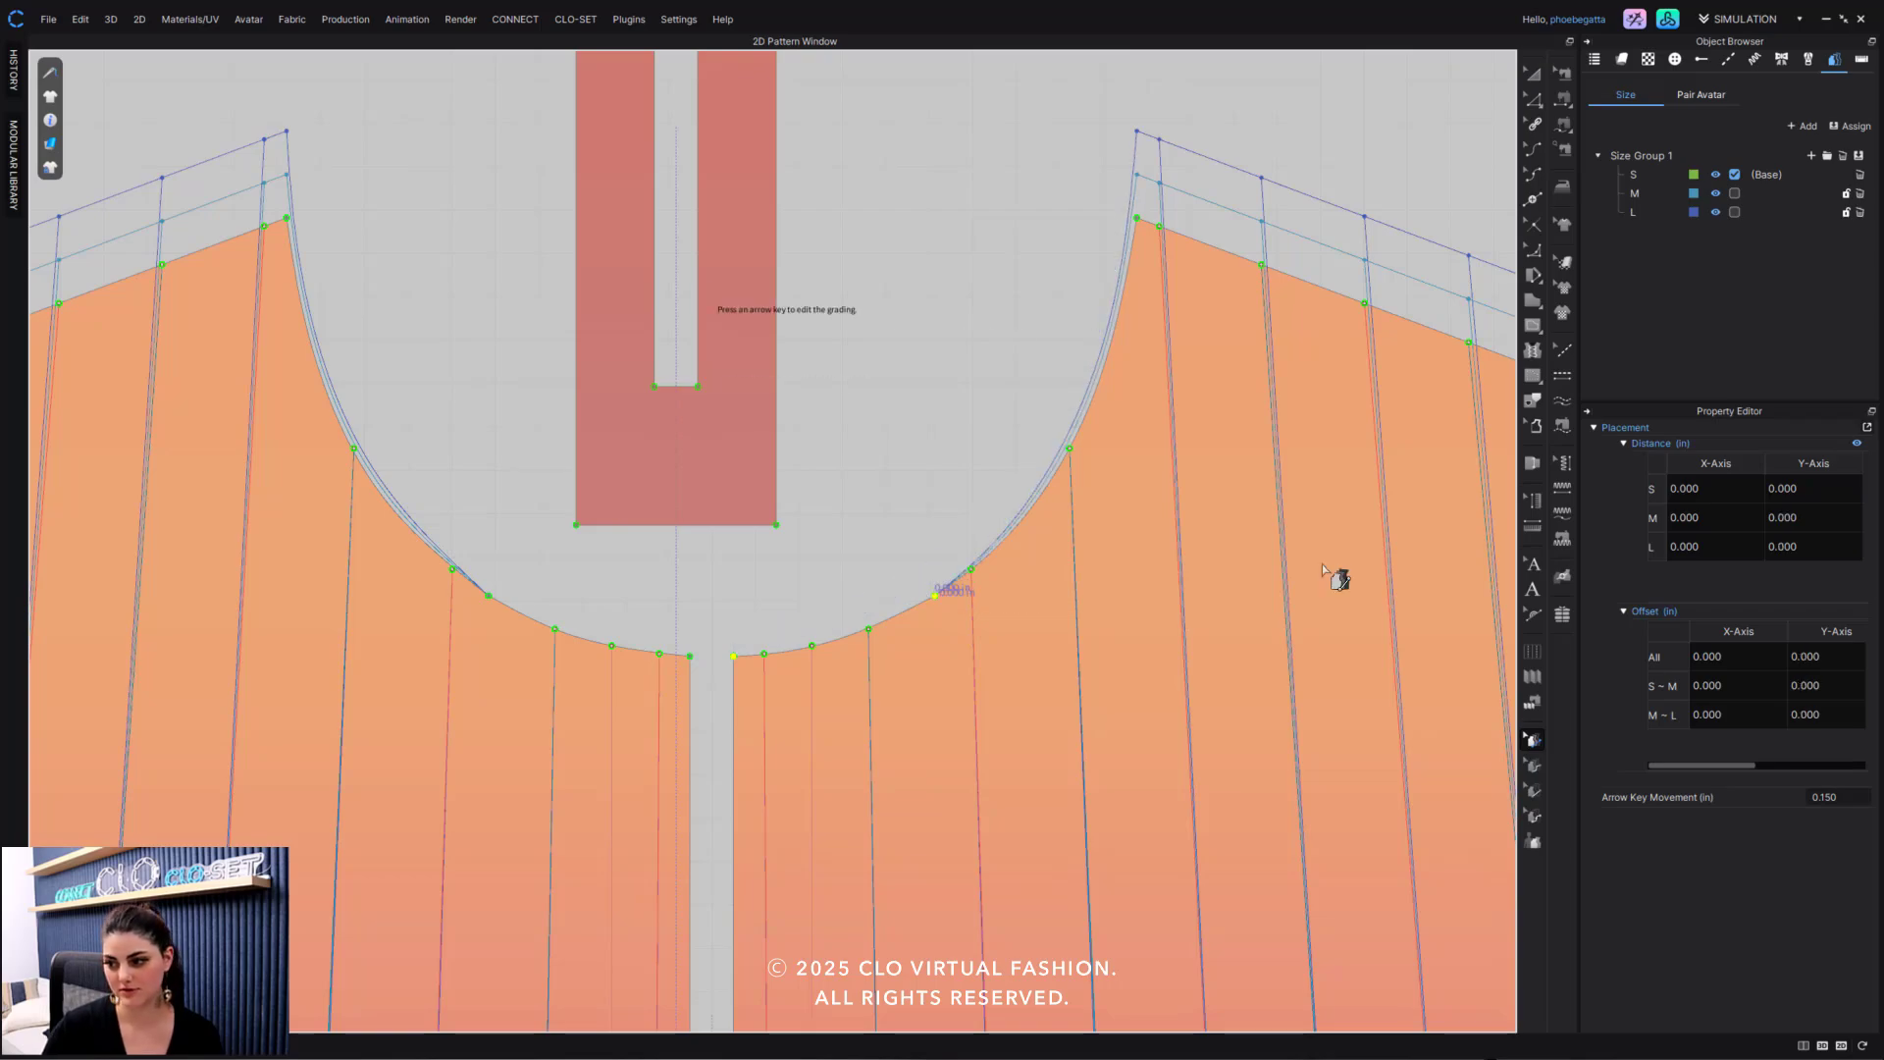
Set the arrow key movement to 0.025 in and grade the right neckline point and slit corner together by a 0.050 in Y offset.
click(1812, 797)
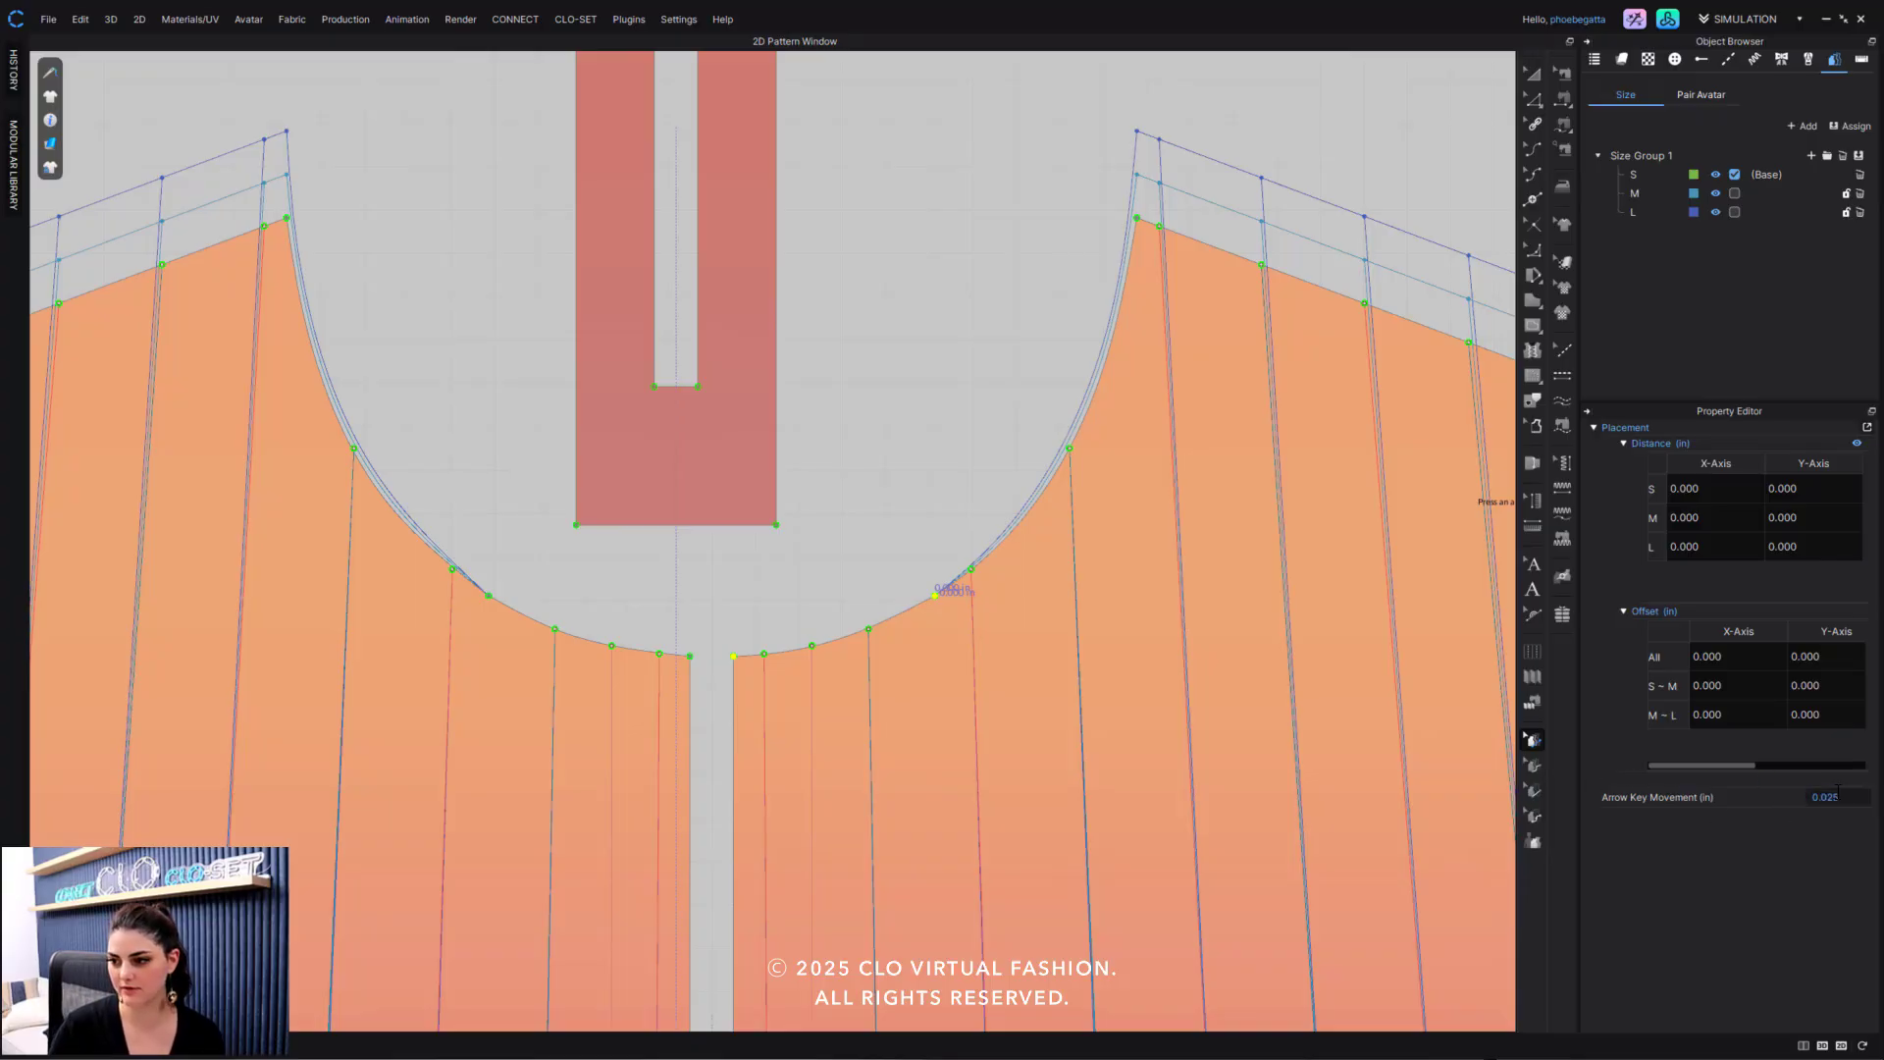
click(846, 440)
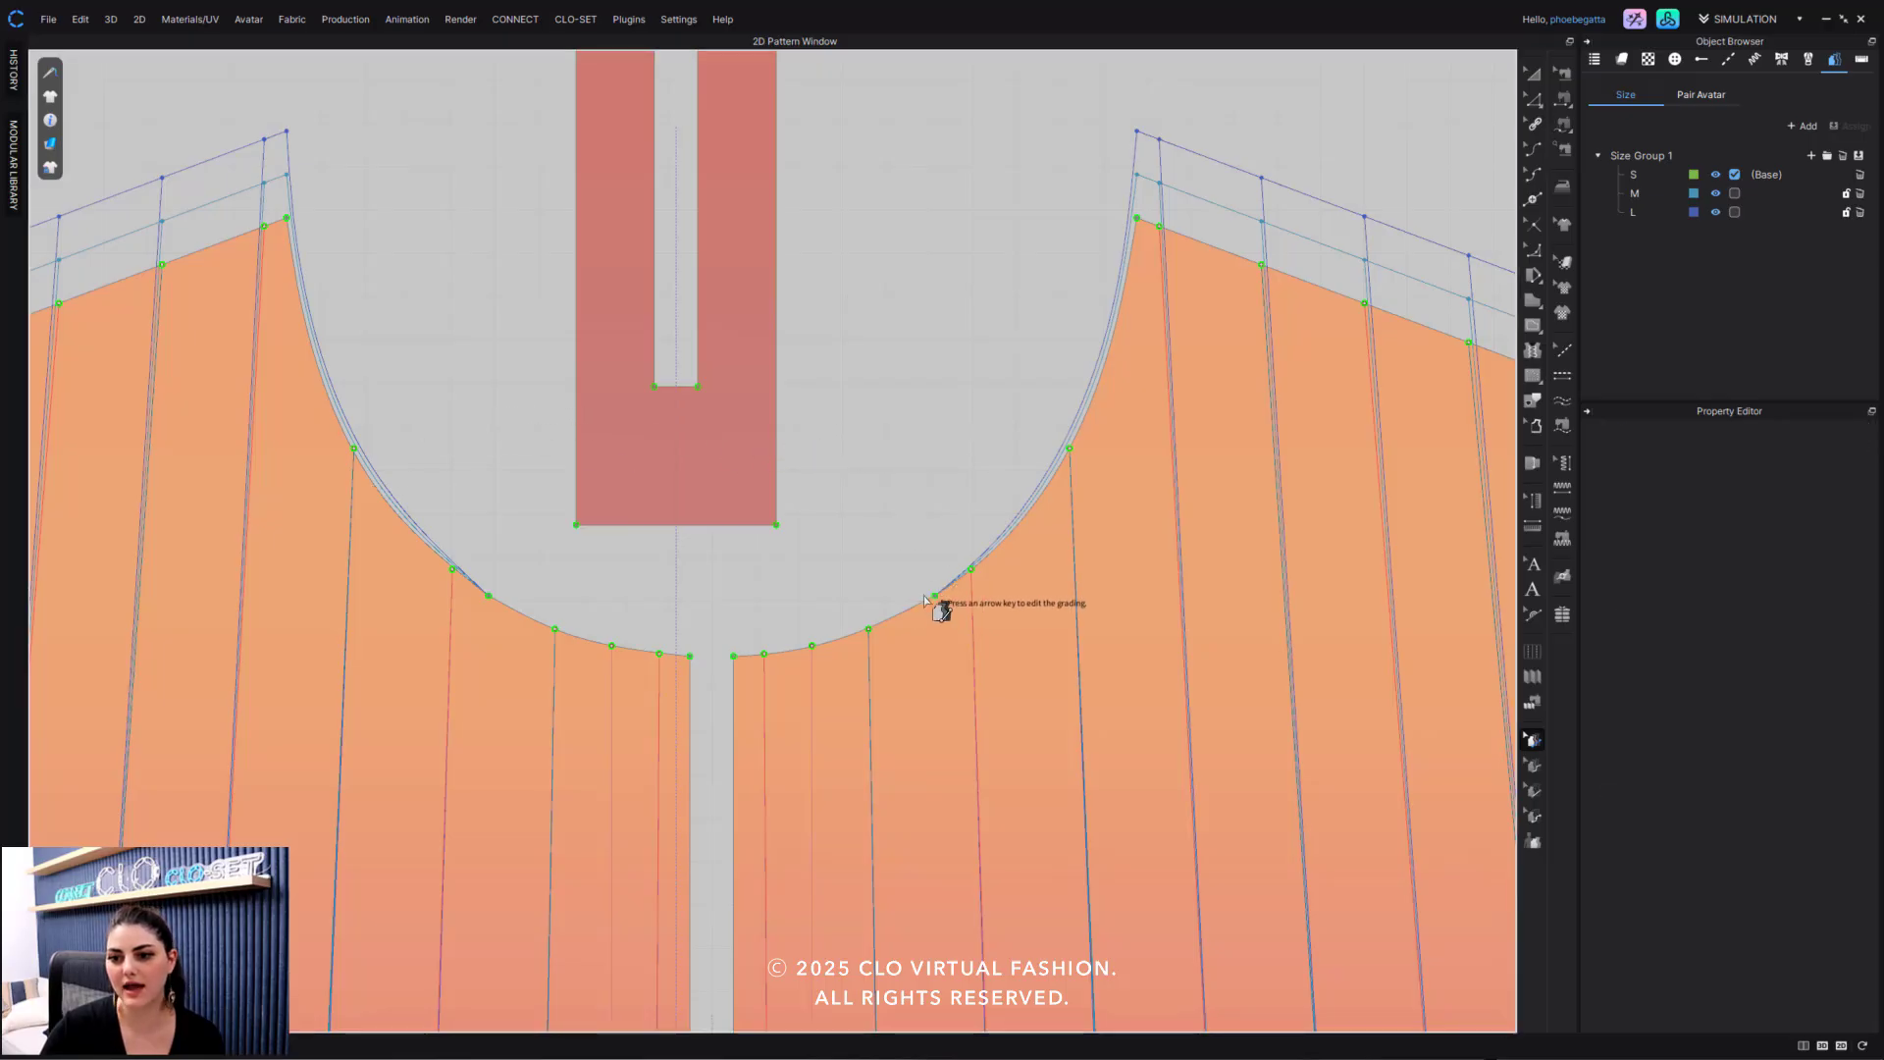
click(934, 595)
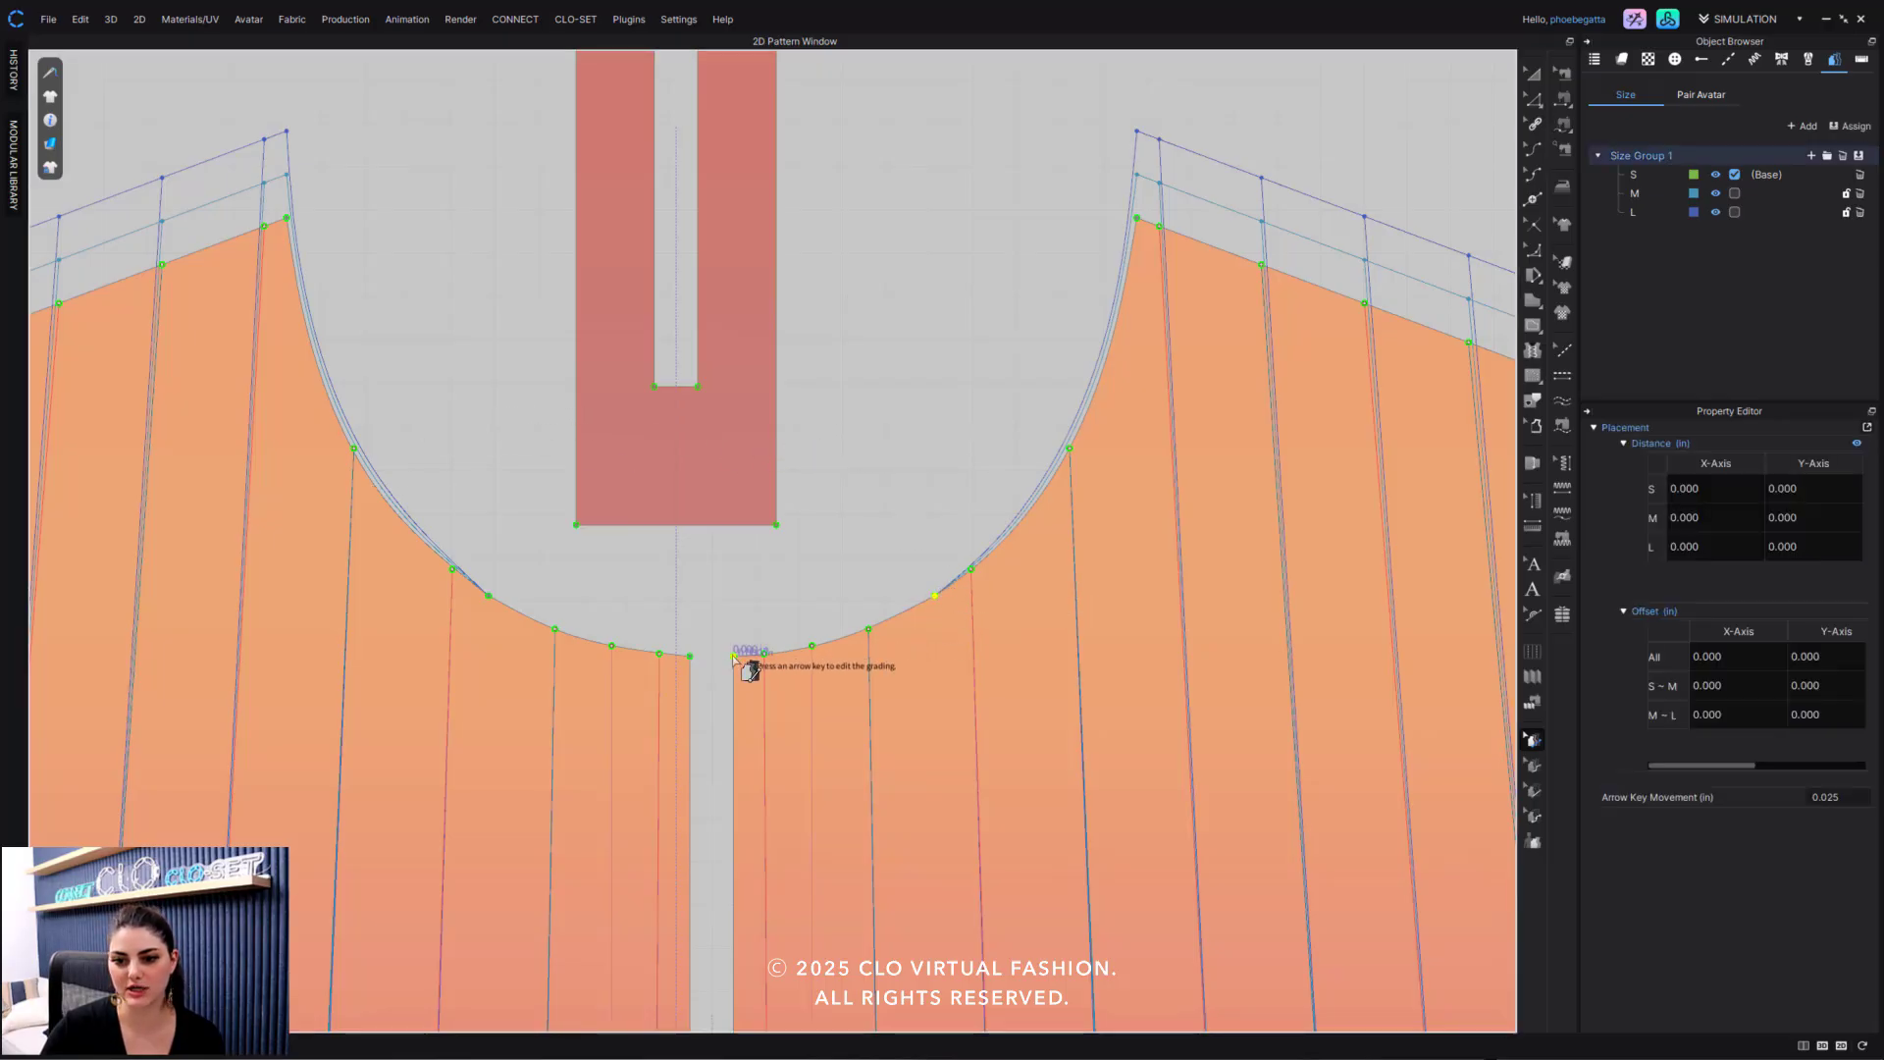
key(Up)
key(Up)
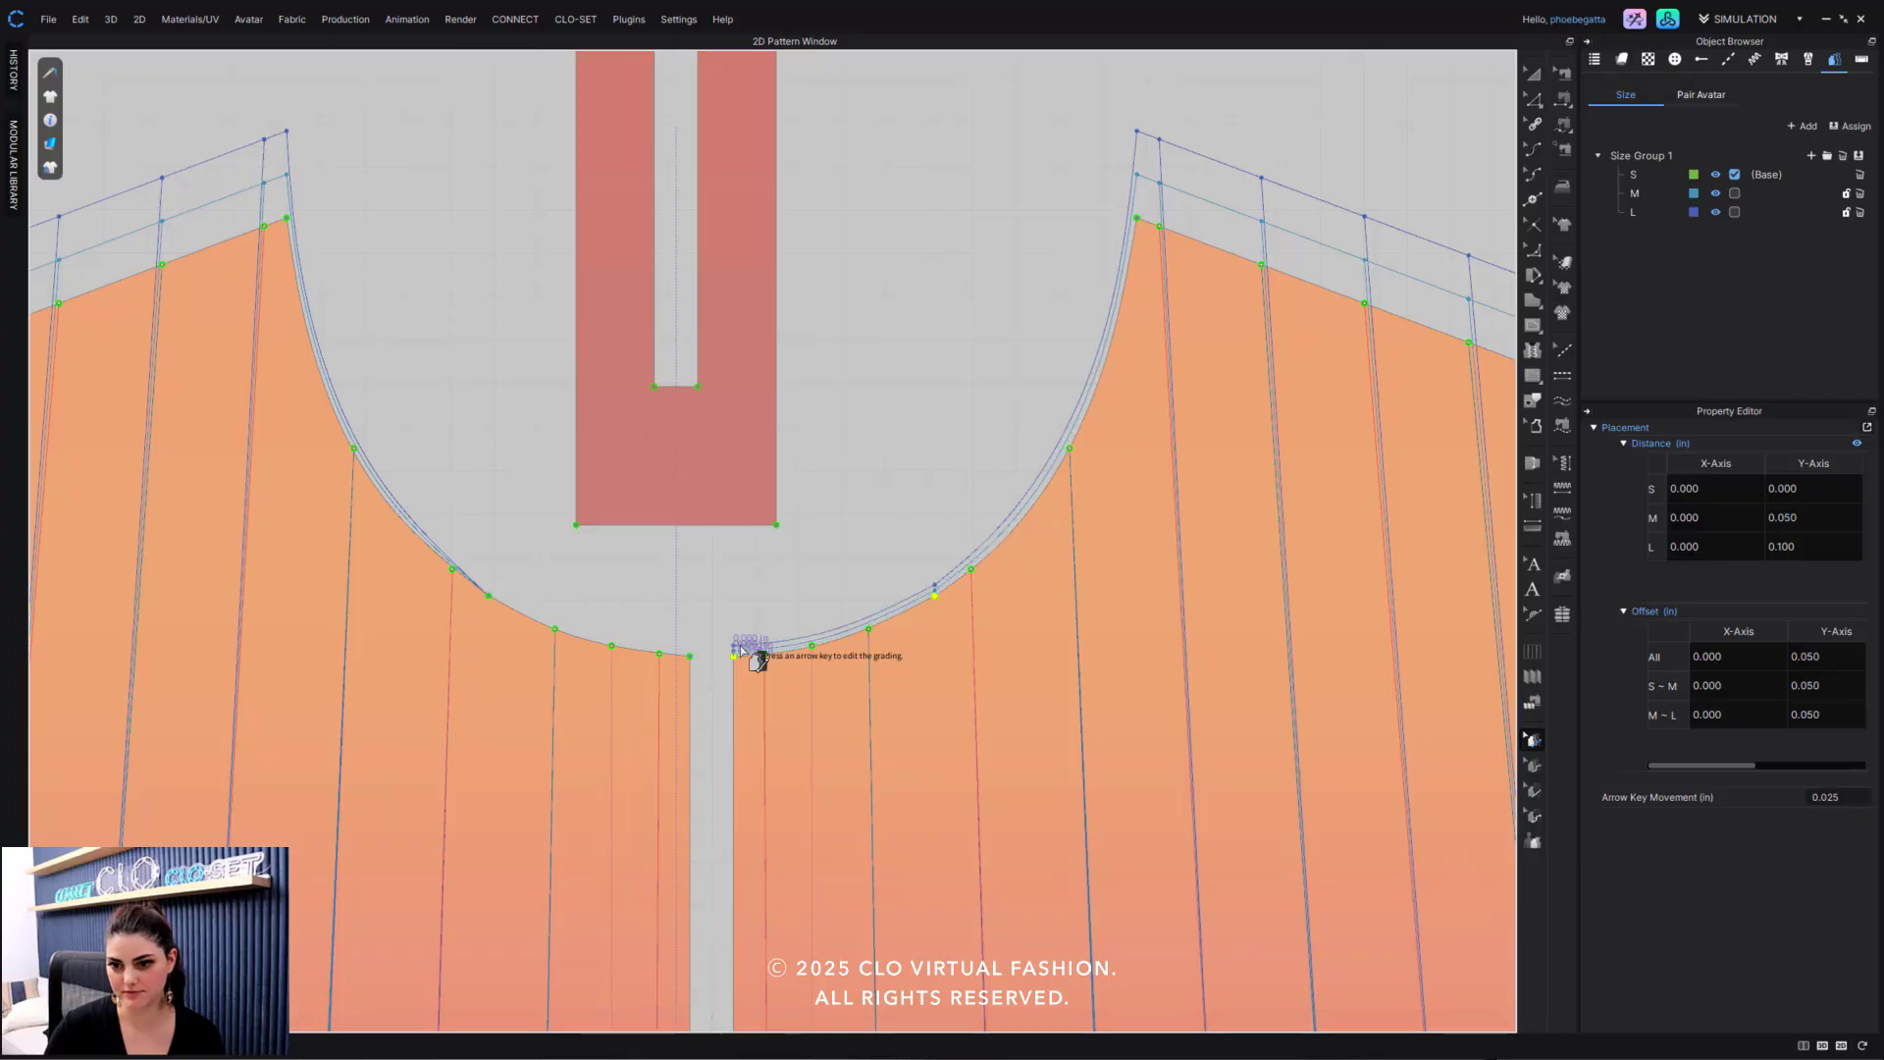
key(Up)
key(Down)
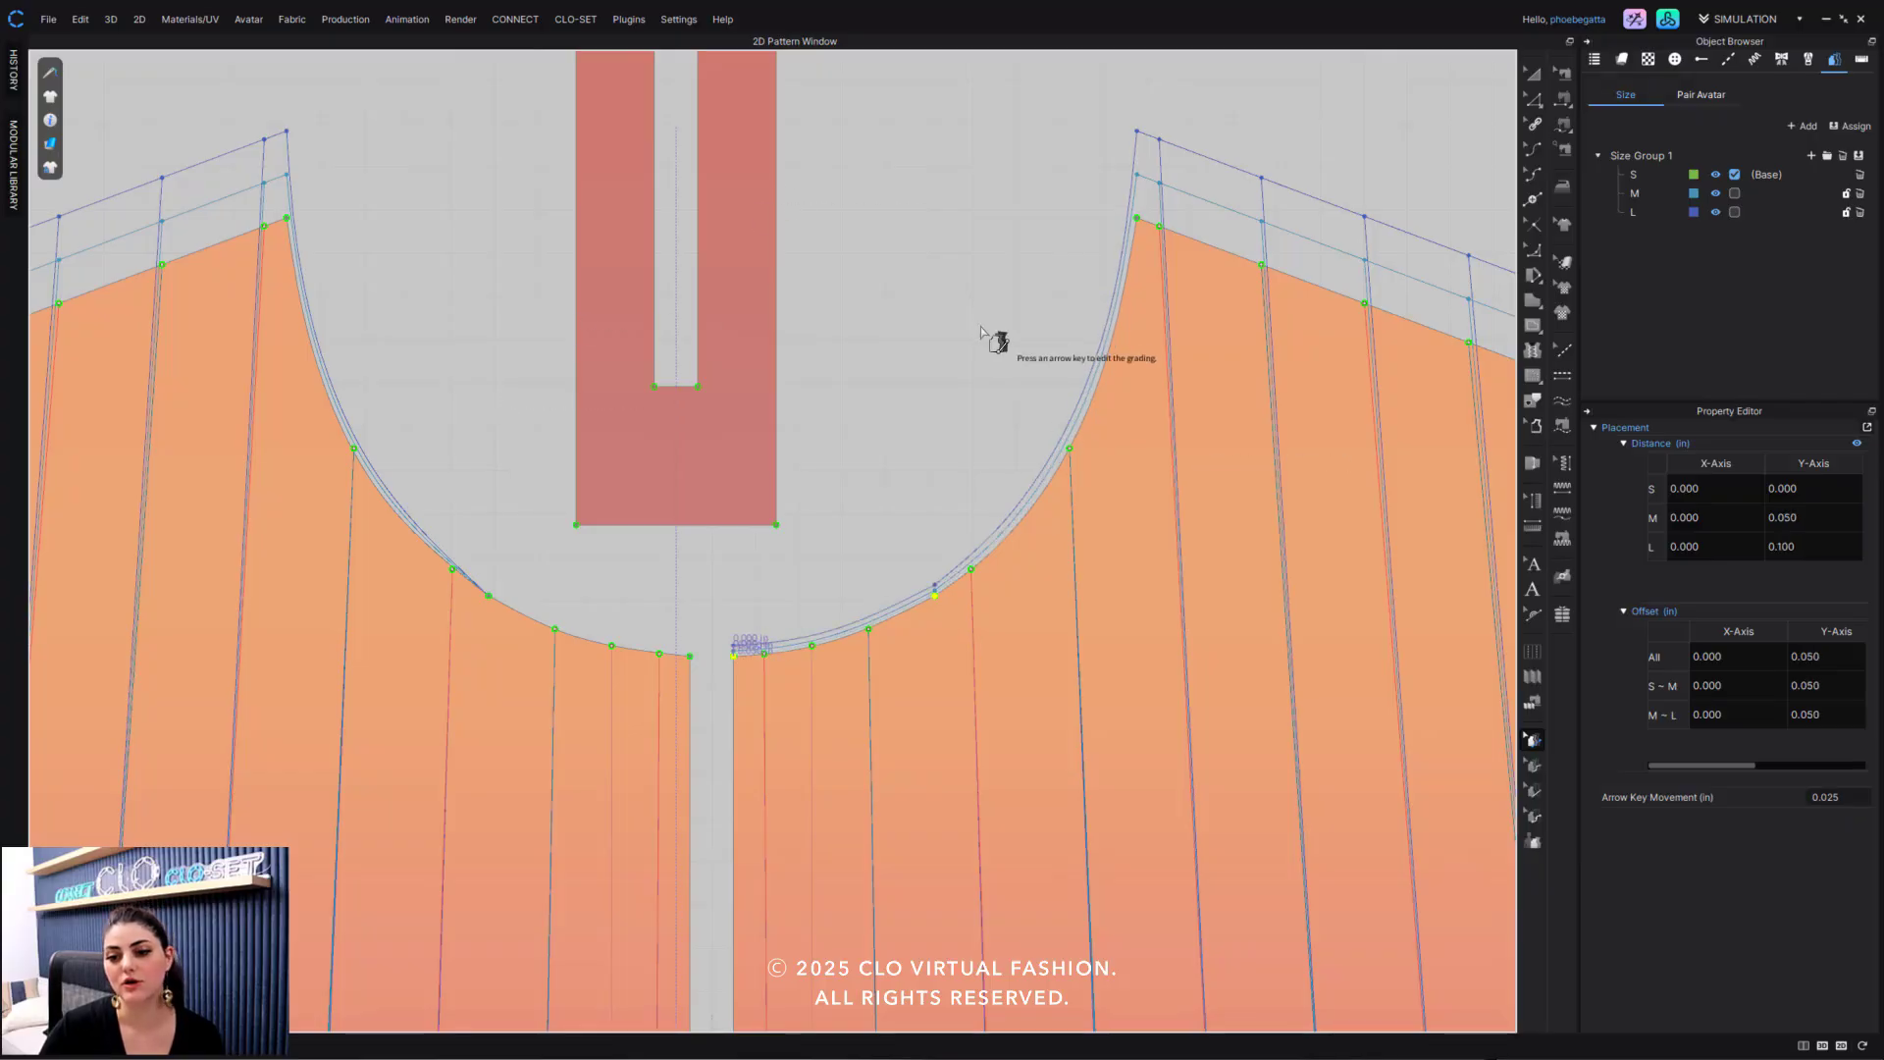
Deselect the graded points and show the right armhole's curve points with the Edit Curve Point tool.
click(1488, 136)
click(1534, 98)
scroll(992, 290, down, 5)
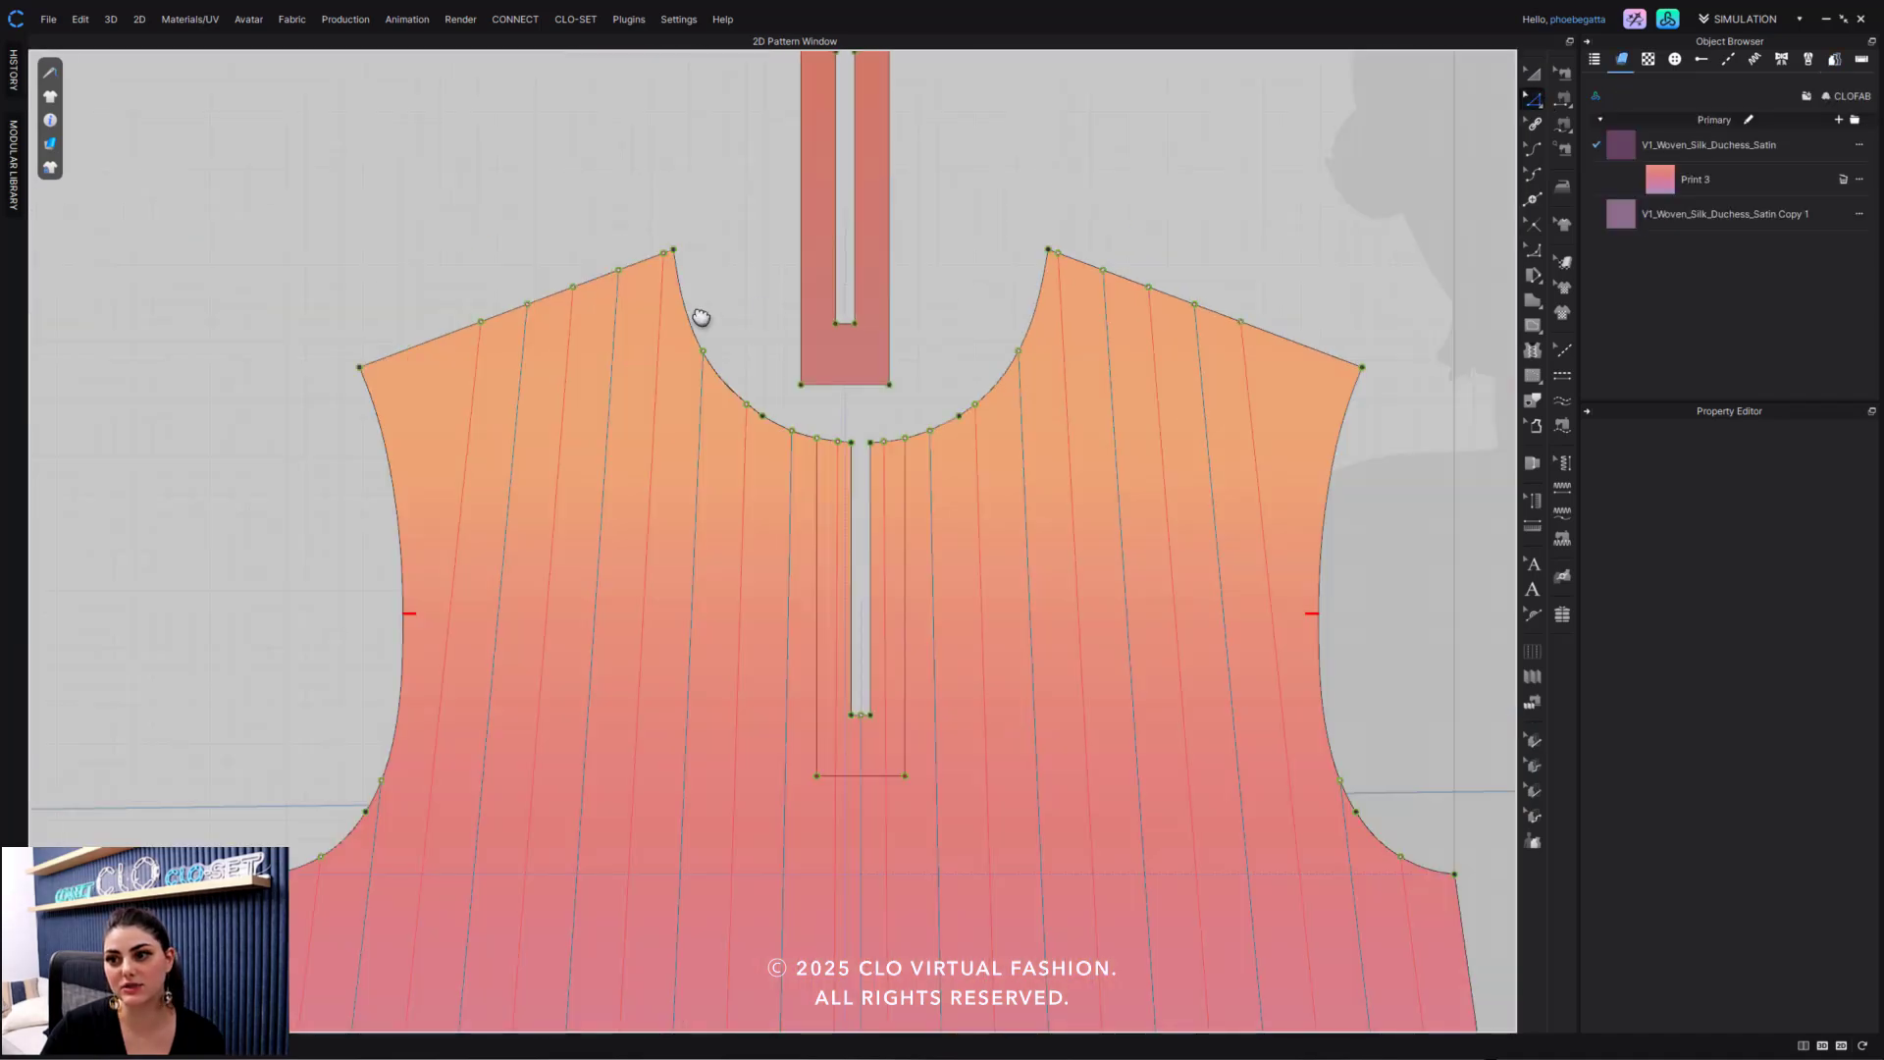
scroll(698, 315, up, 8)
middle_drag(1156, 416, 1107, 487)
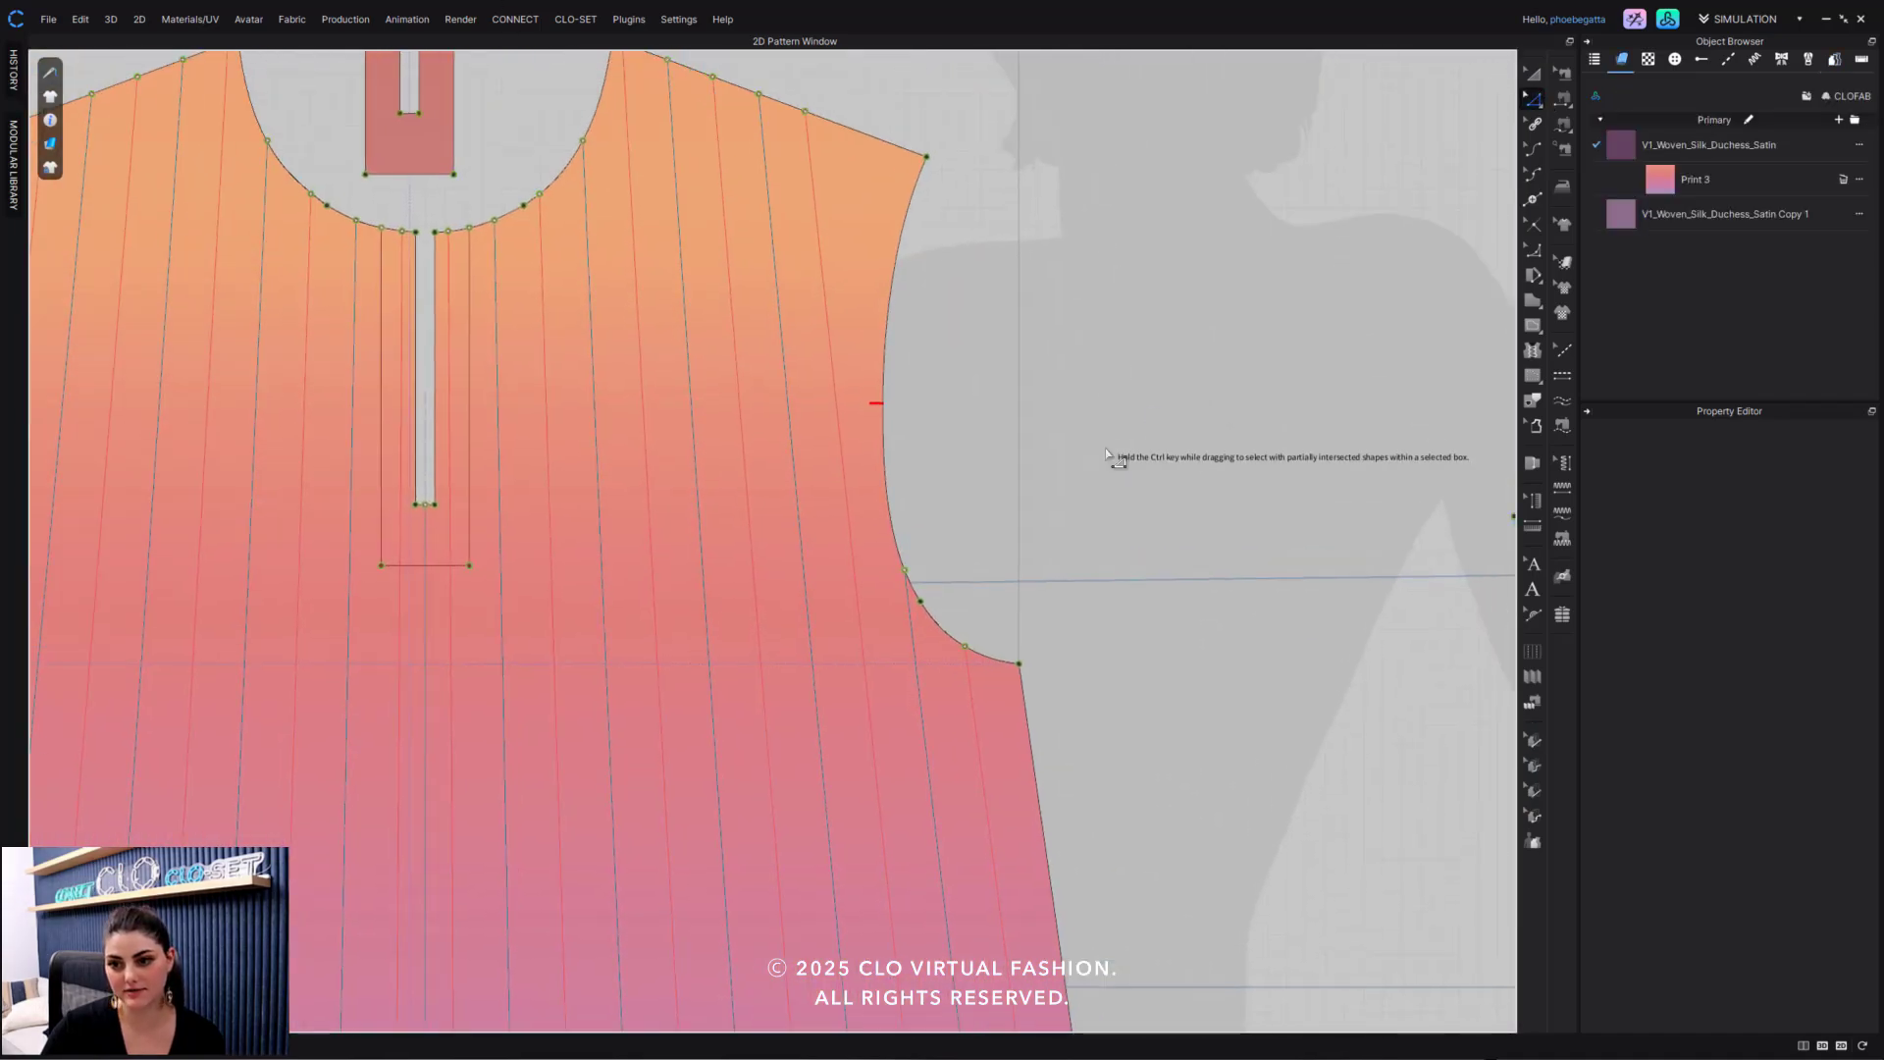
scroll(1077, 445, up, 3)
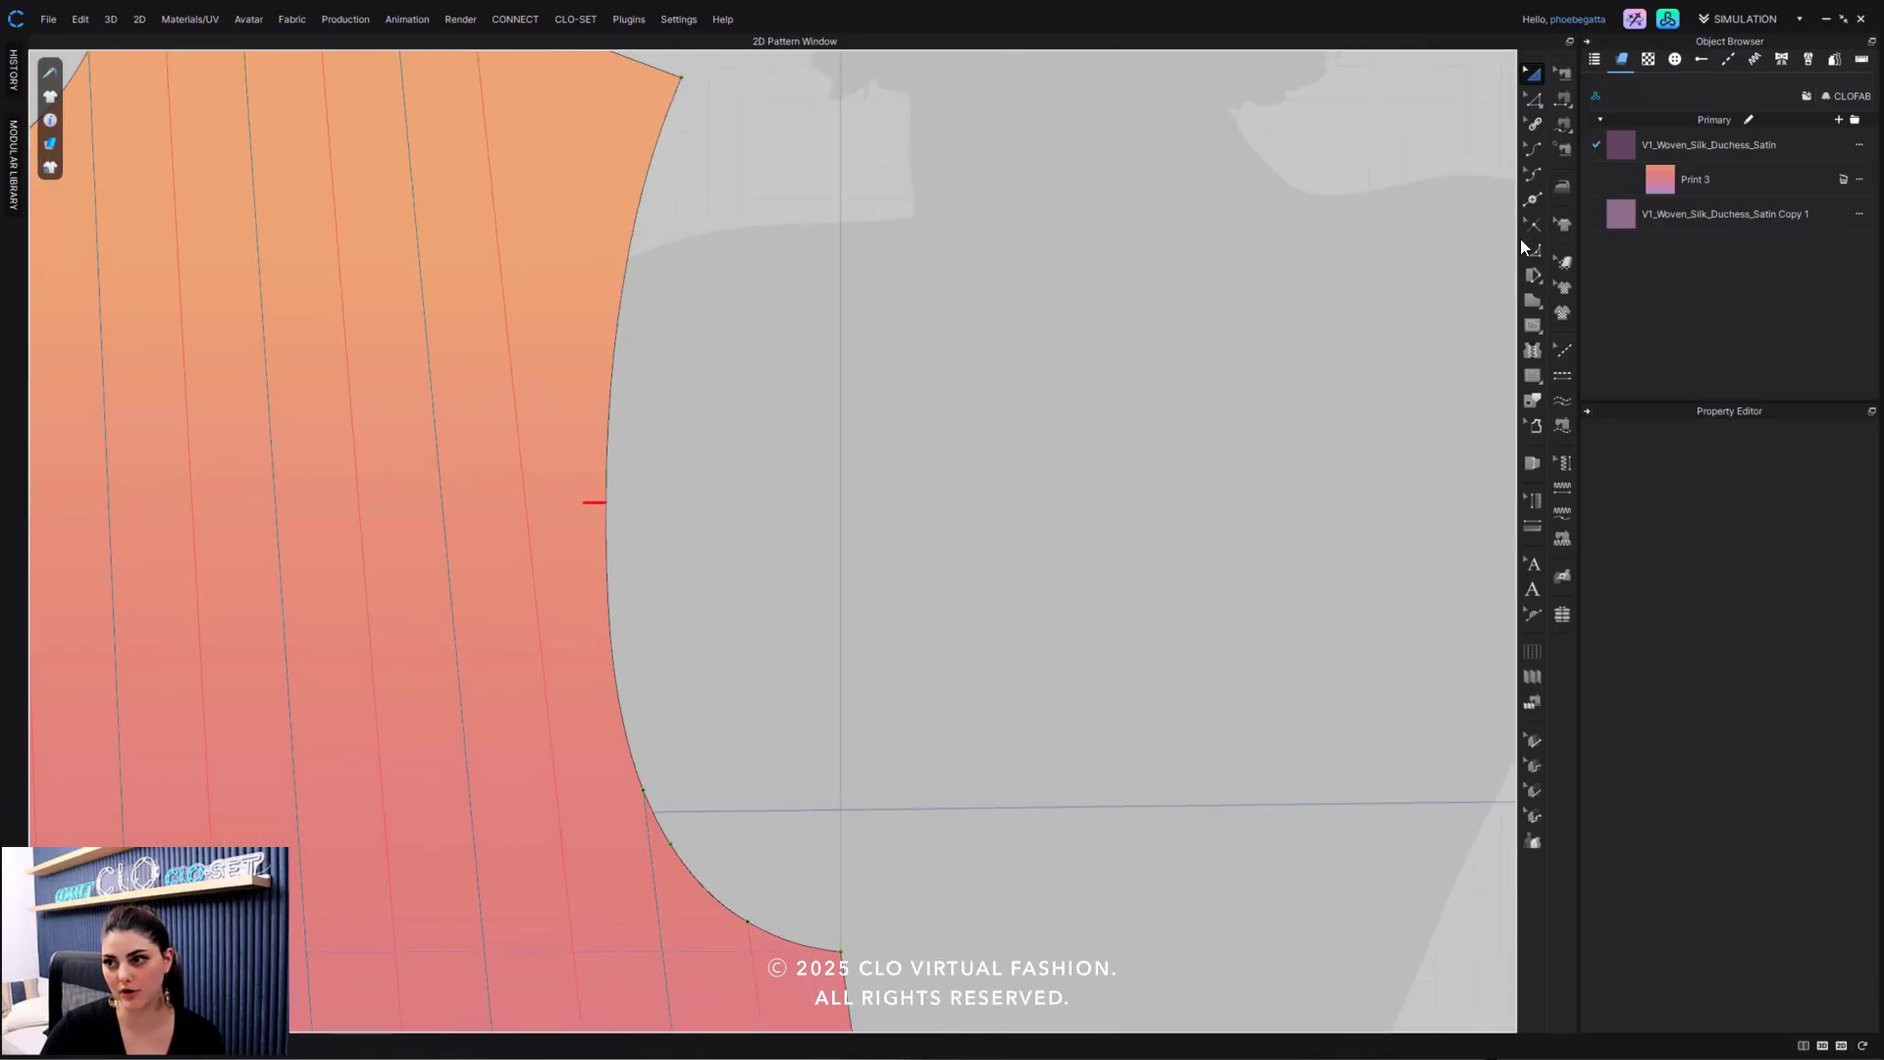
click(1532, 176)
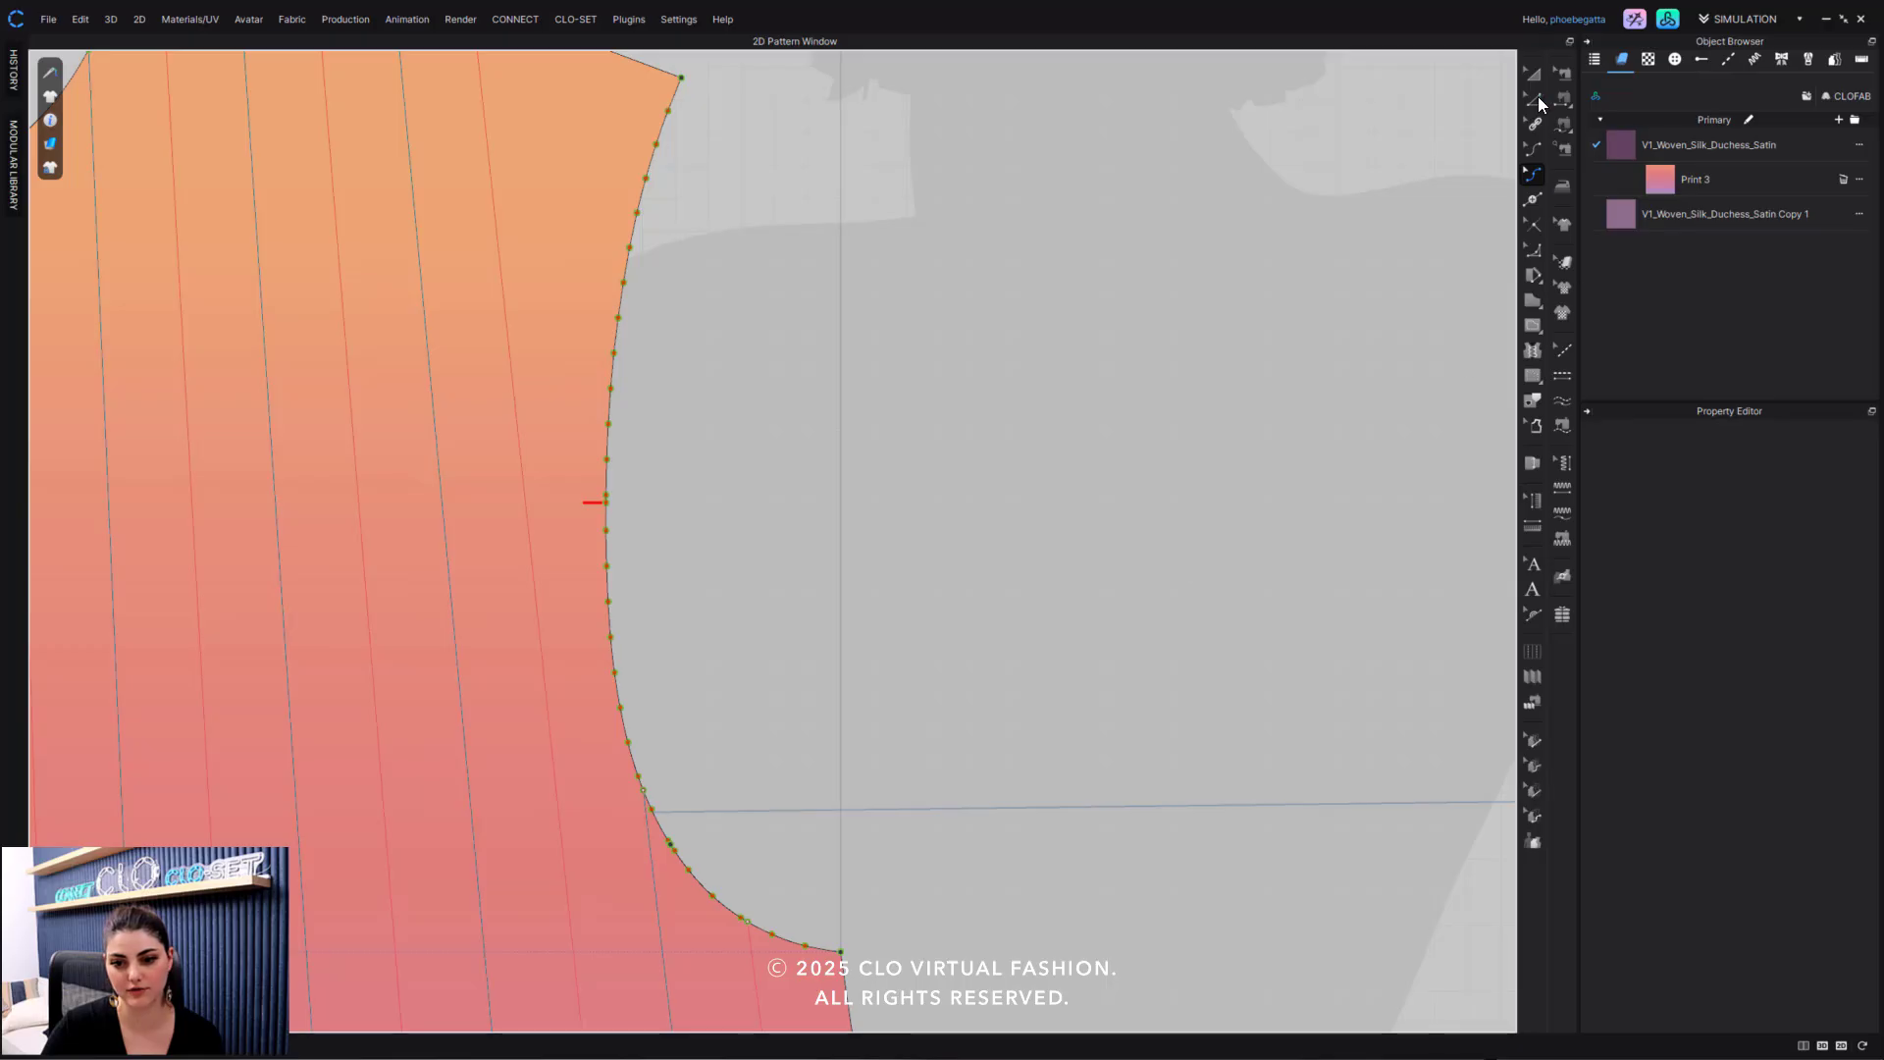
Optimize the curve points along the front bodice's right armhole to 28%, covering both the upper and lower curve segments.
click(633, 258)
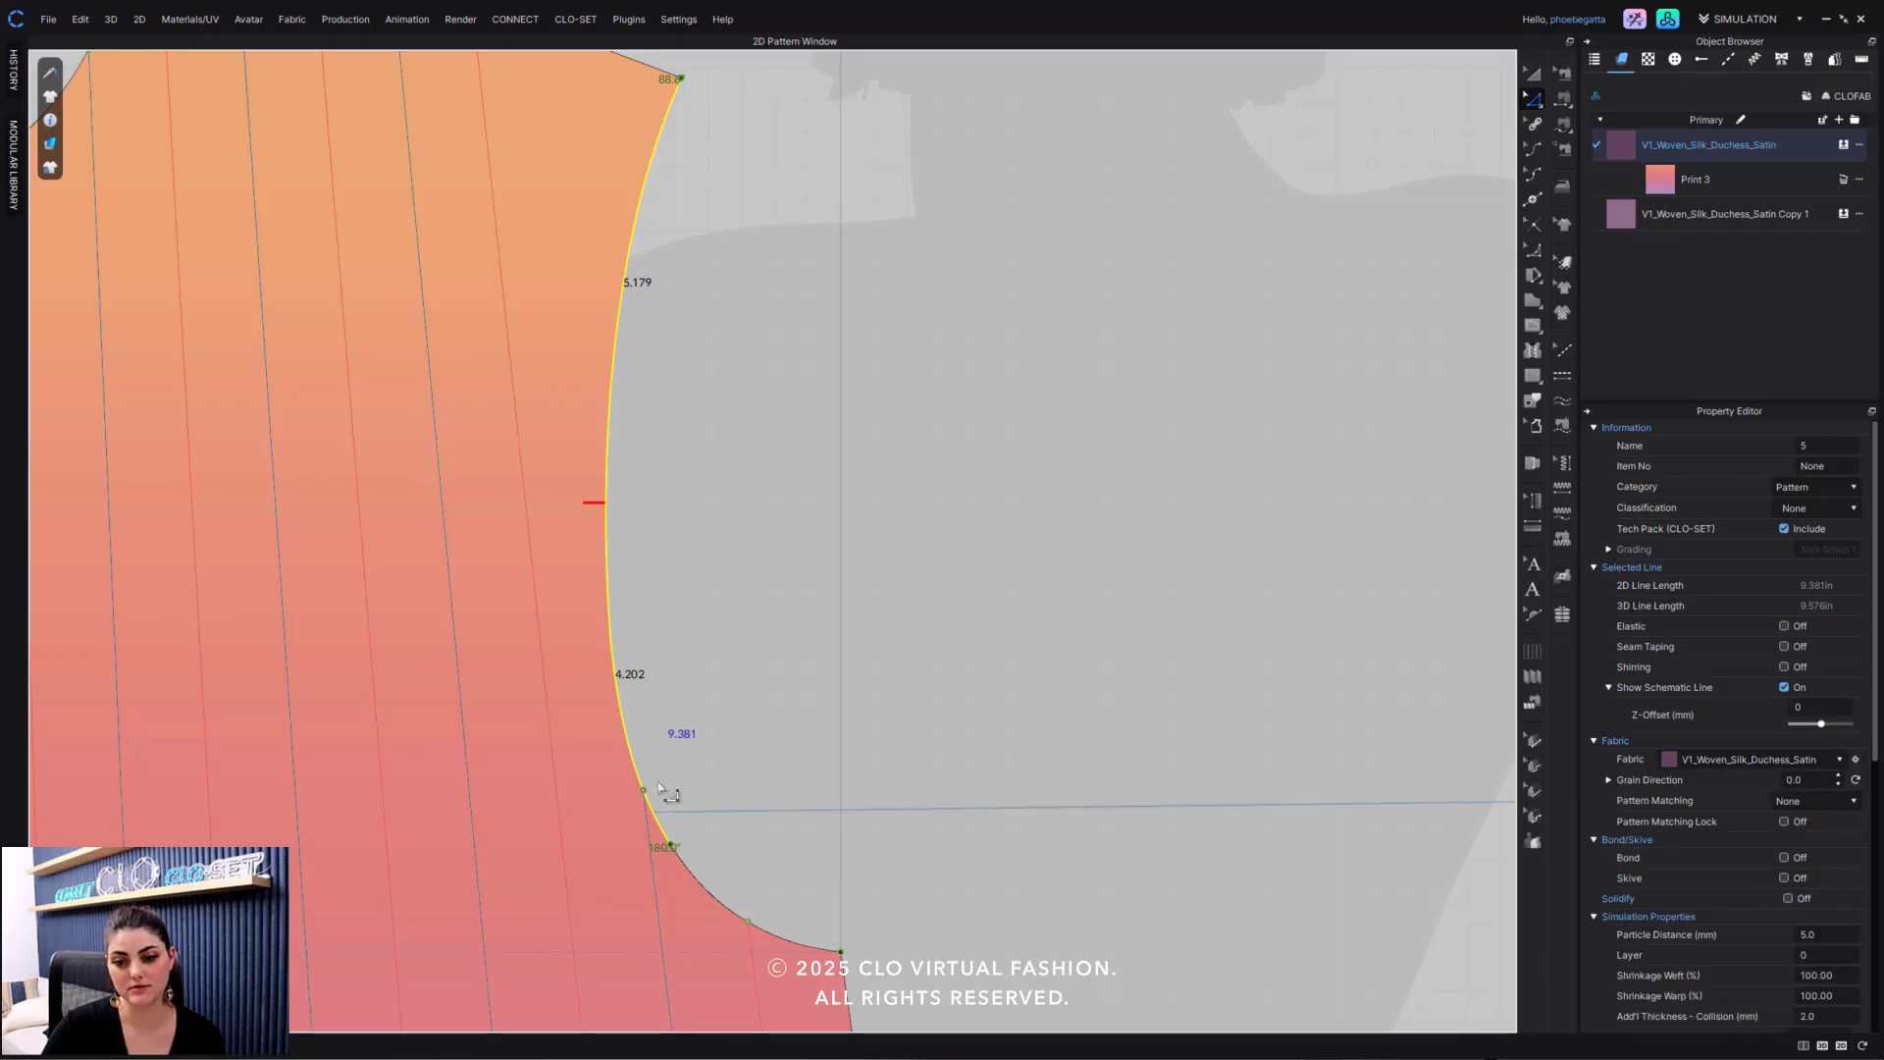
right_click(722, 908)
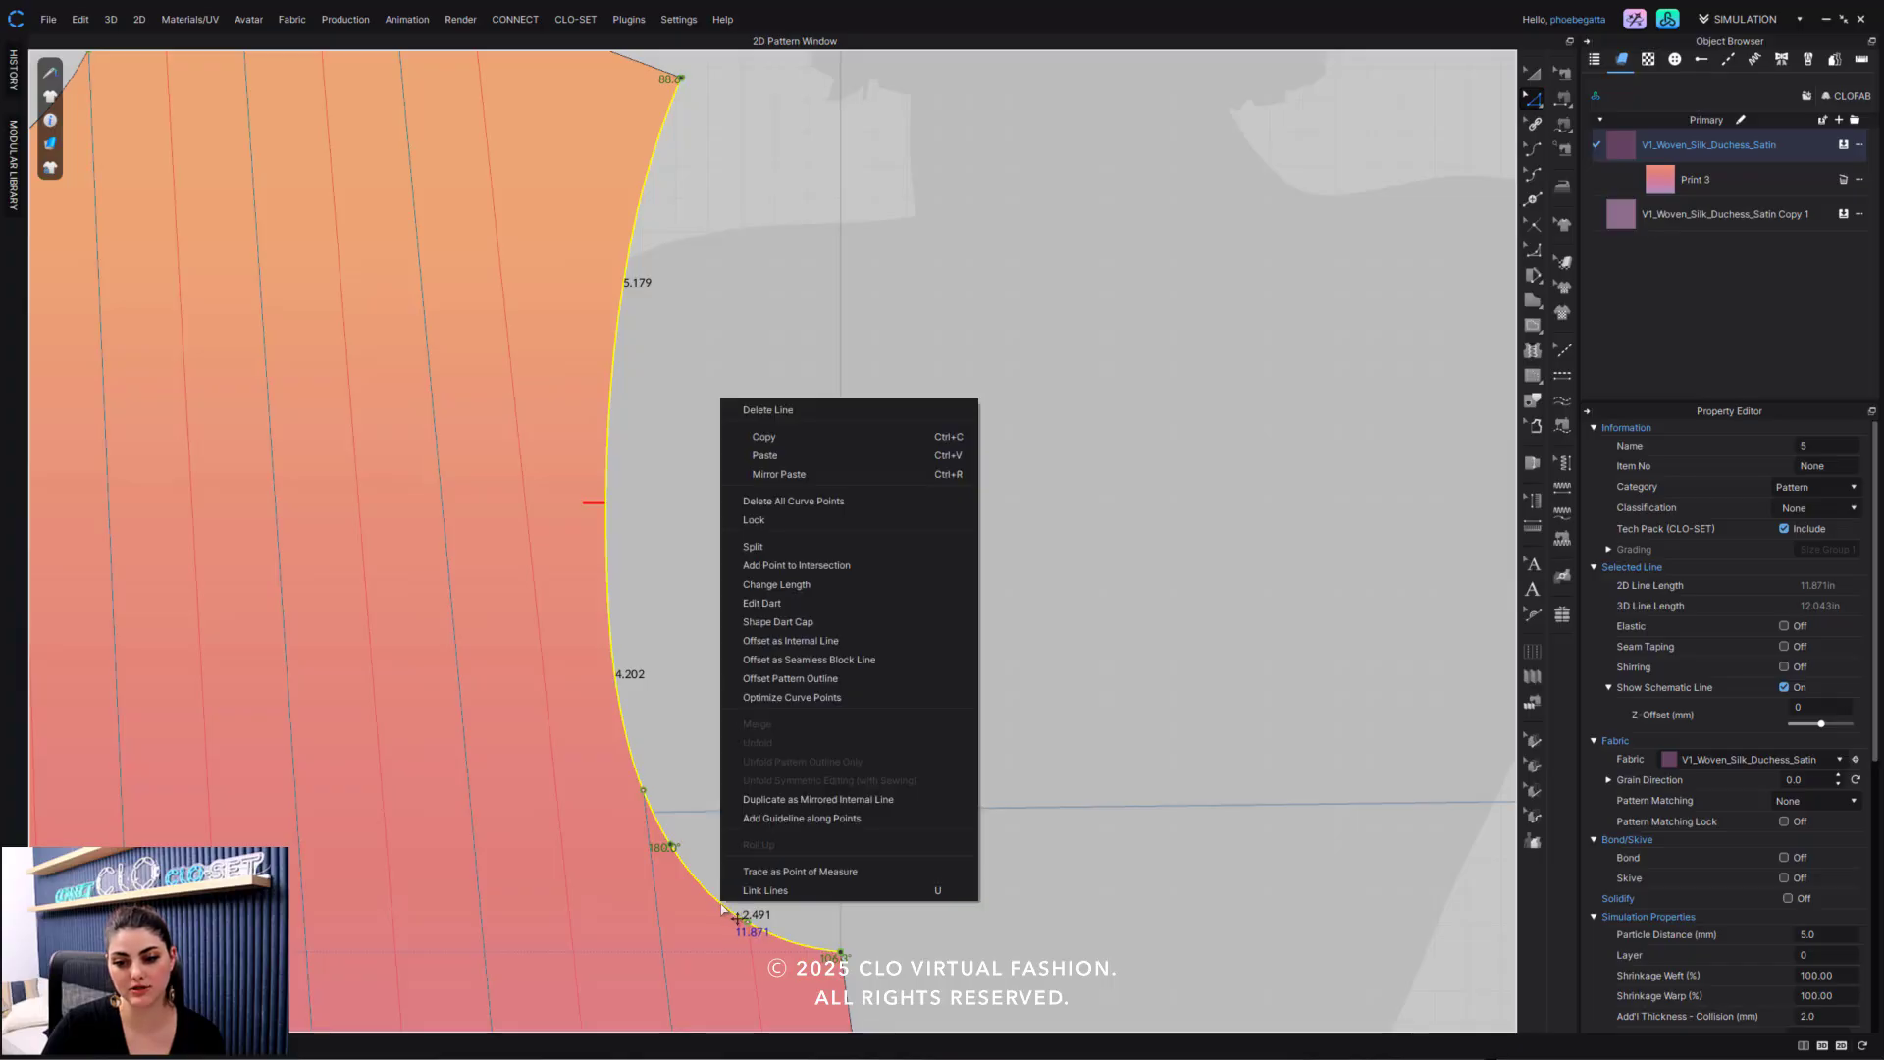
click(858, 694)
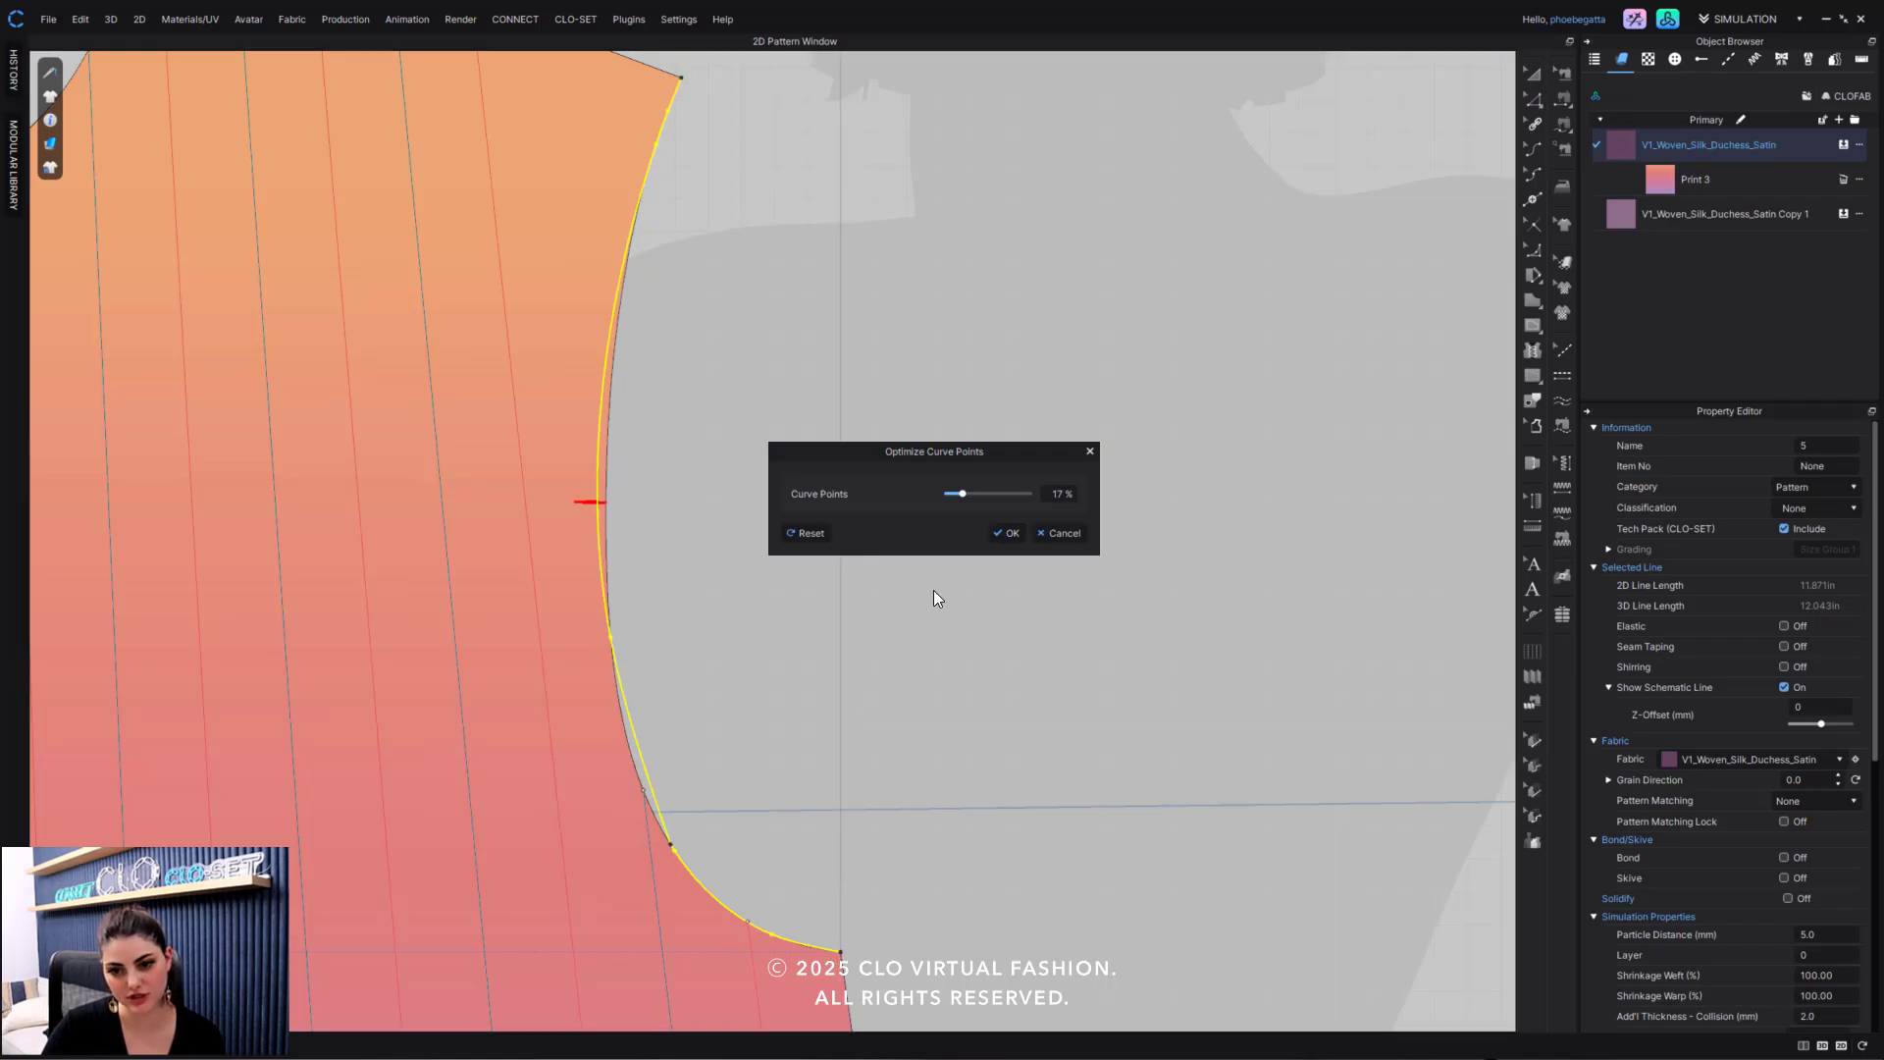
drag(963, 497, 972, 501)
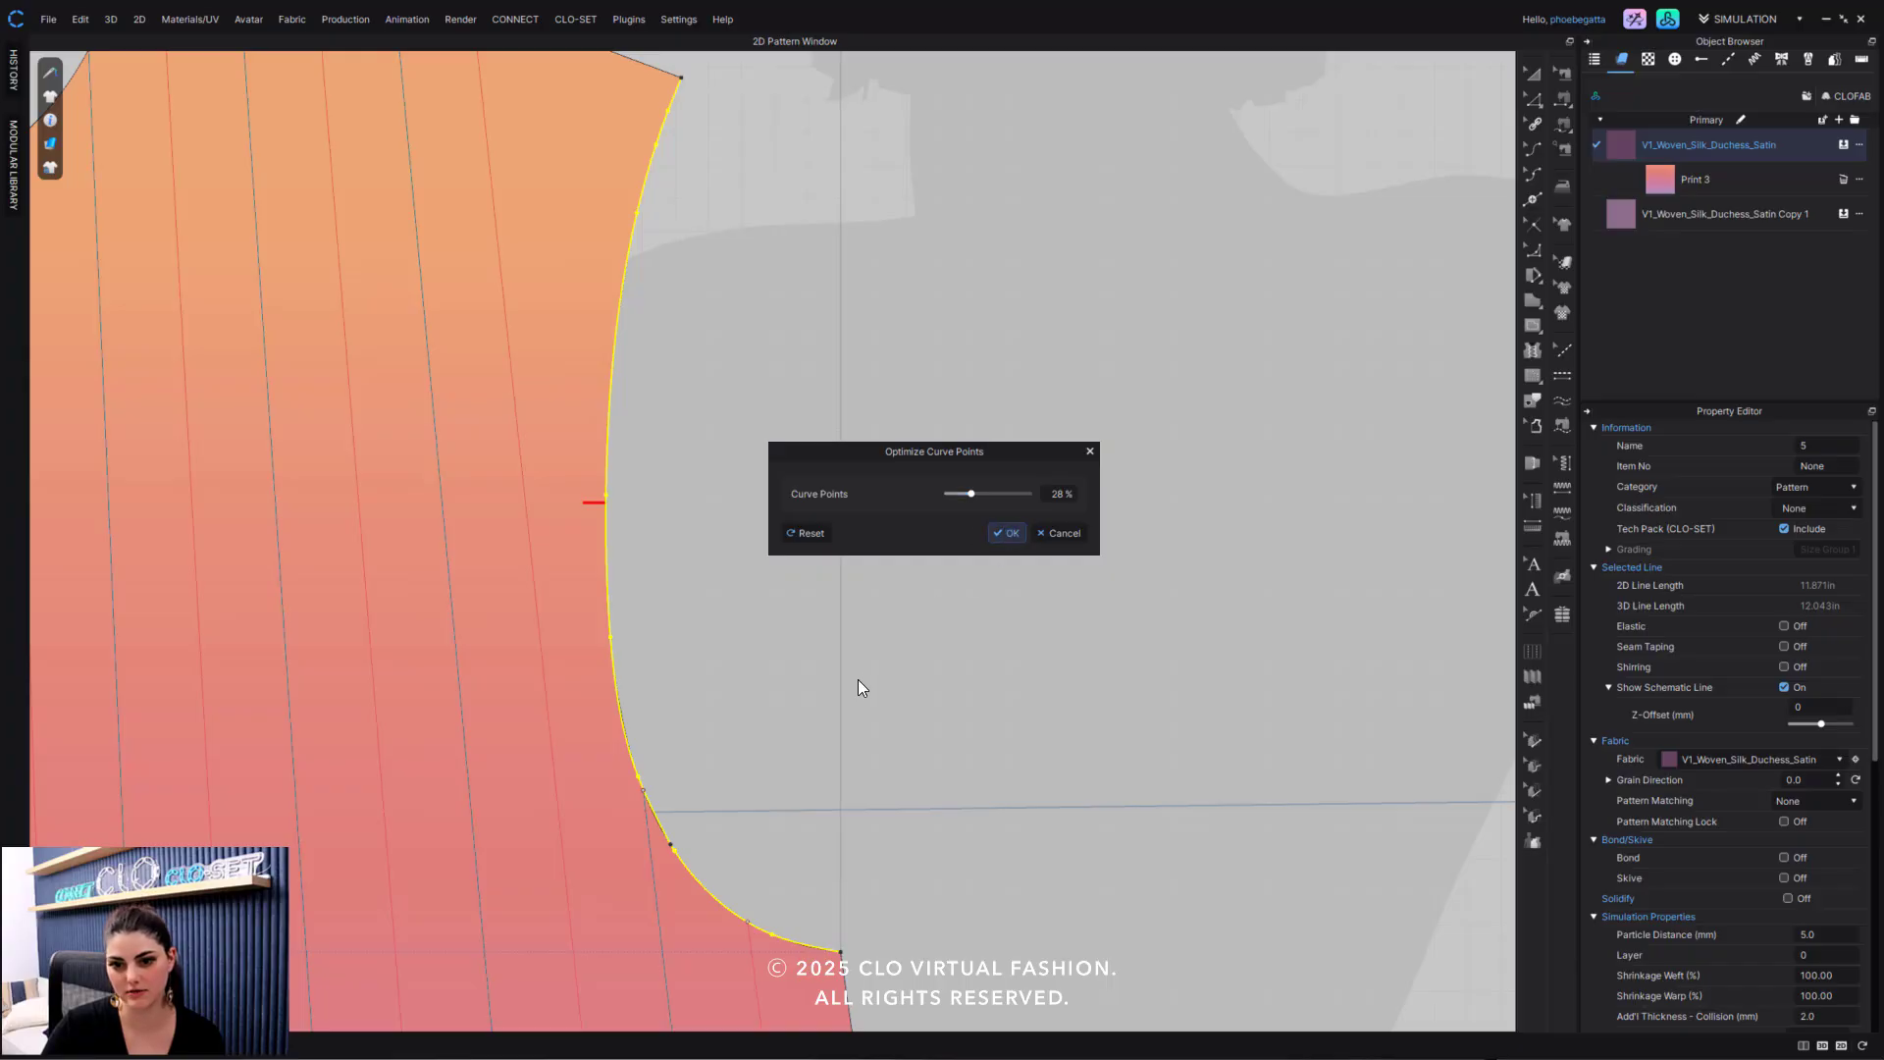
key(Return)
click(888, 640)
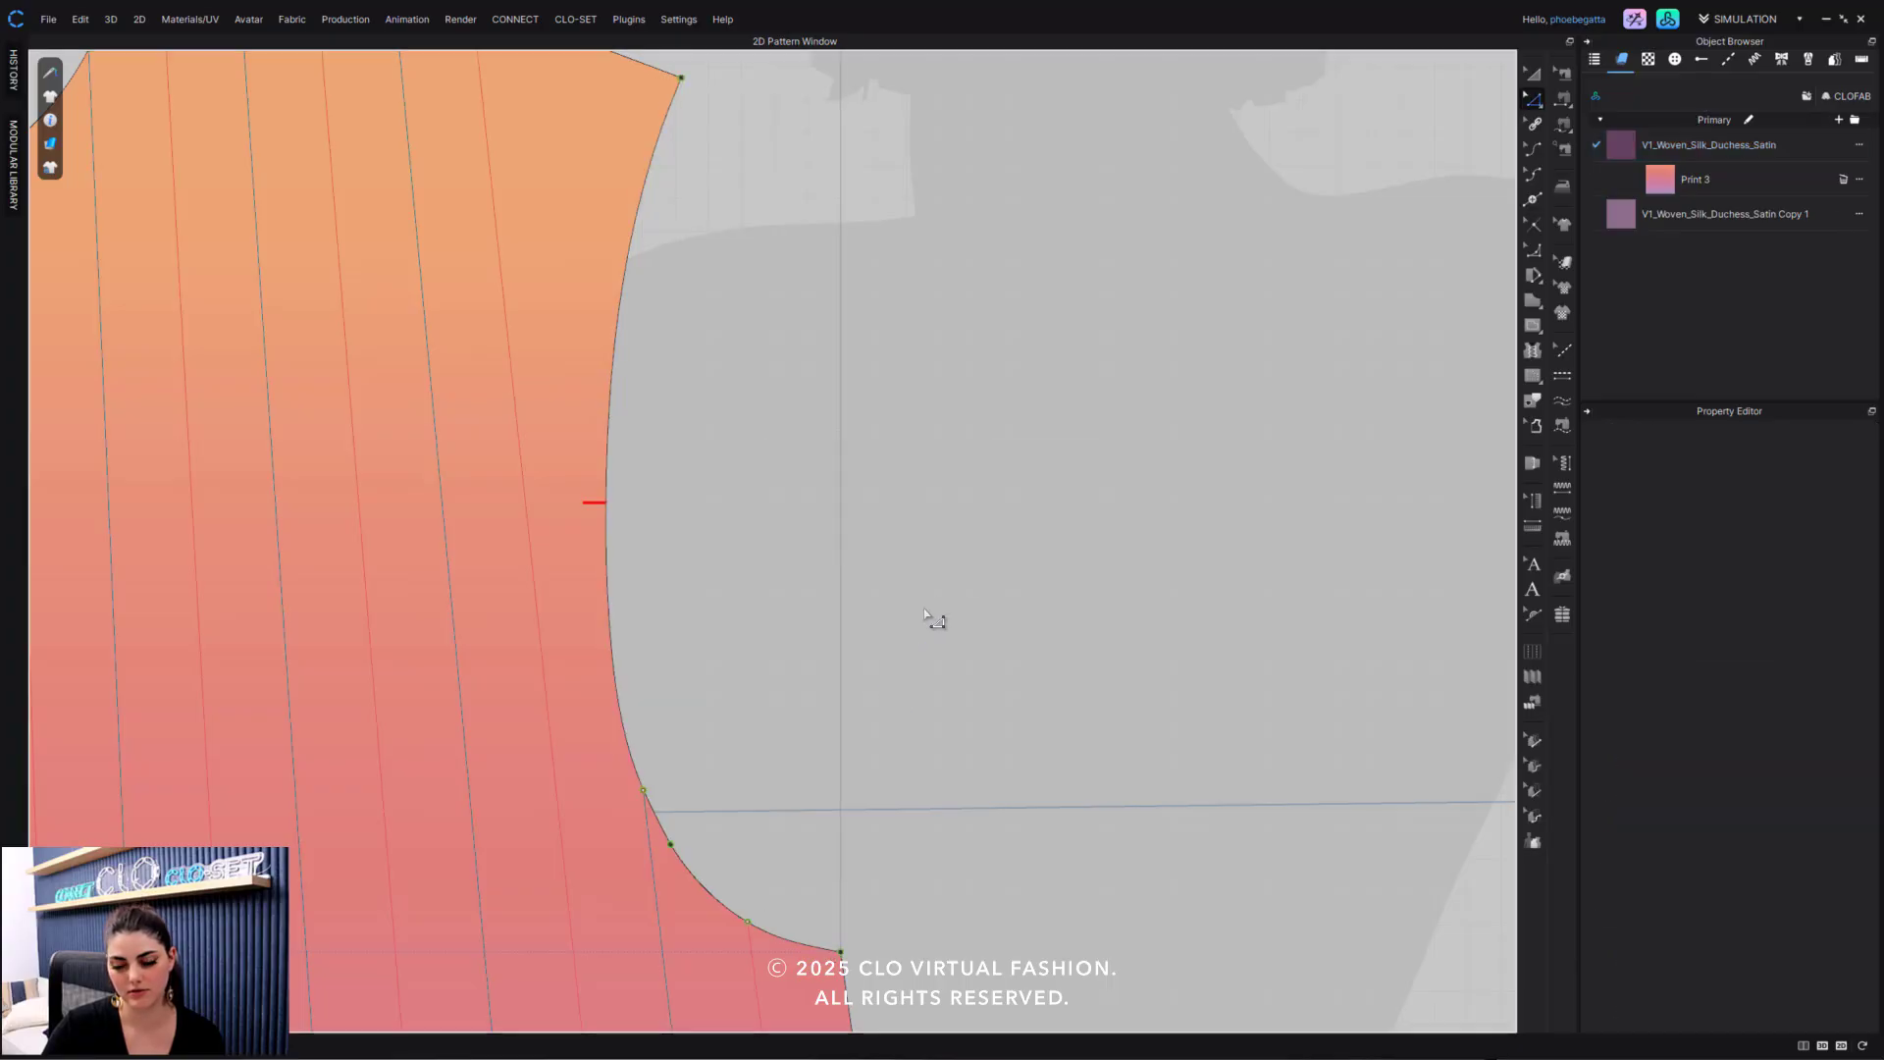
Examine how the optimized right armhole curve grades for sizes M and L, from the underarm up to the shoulder.
click(1539, 763)
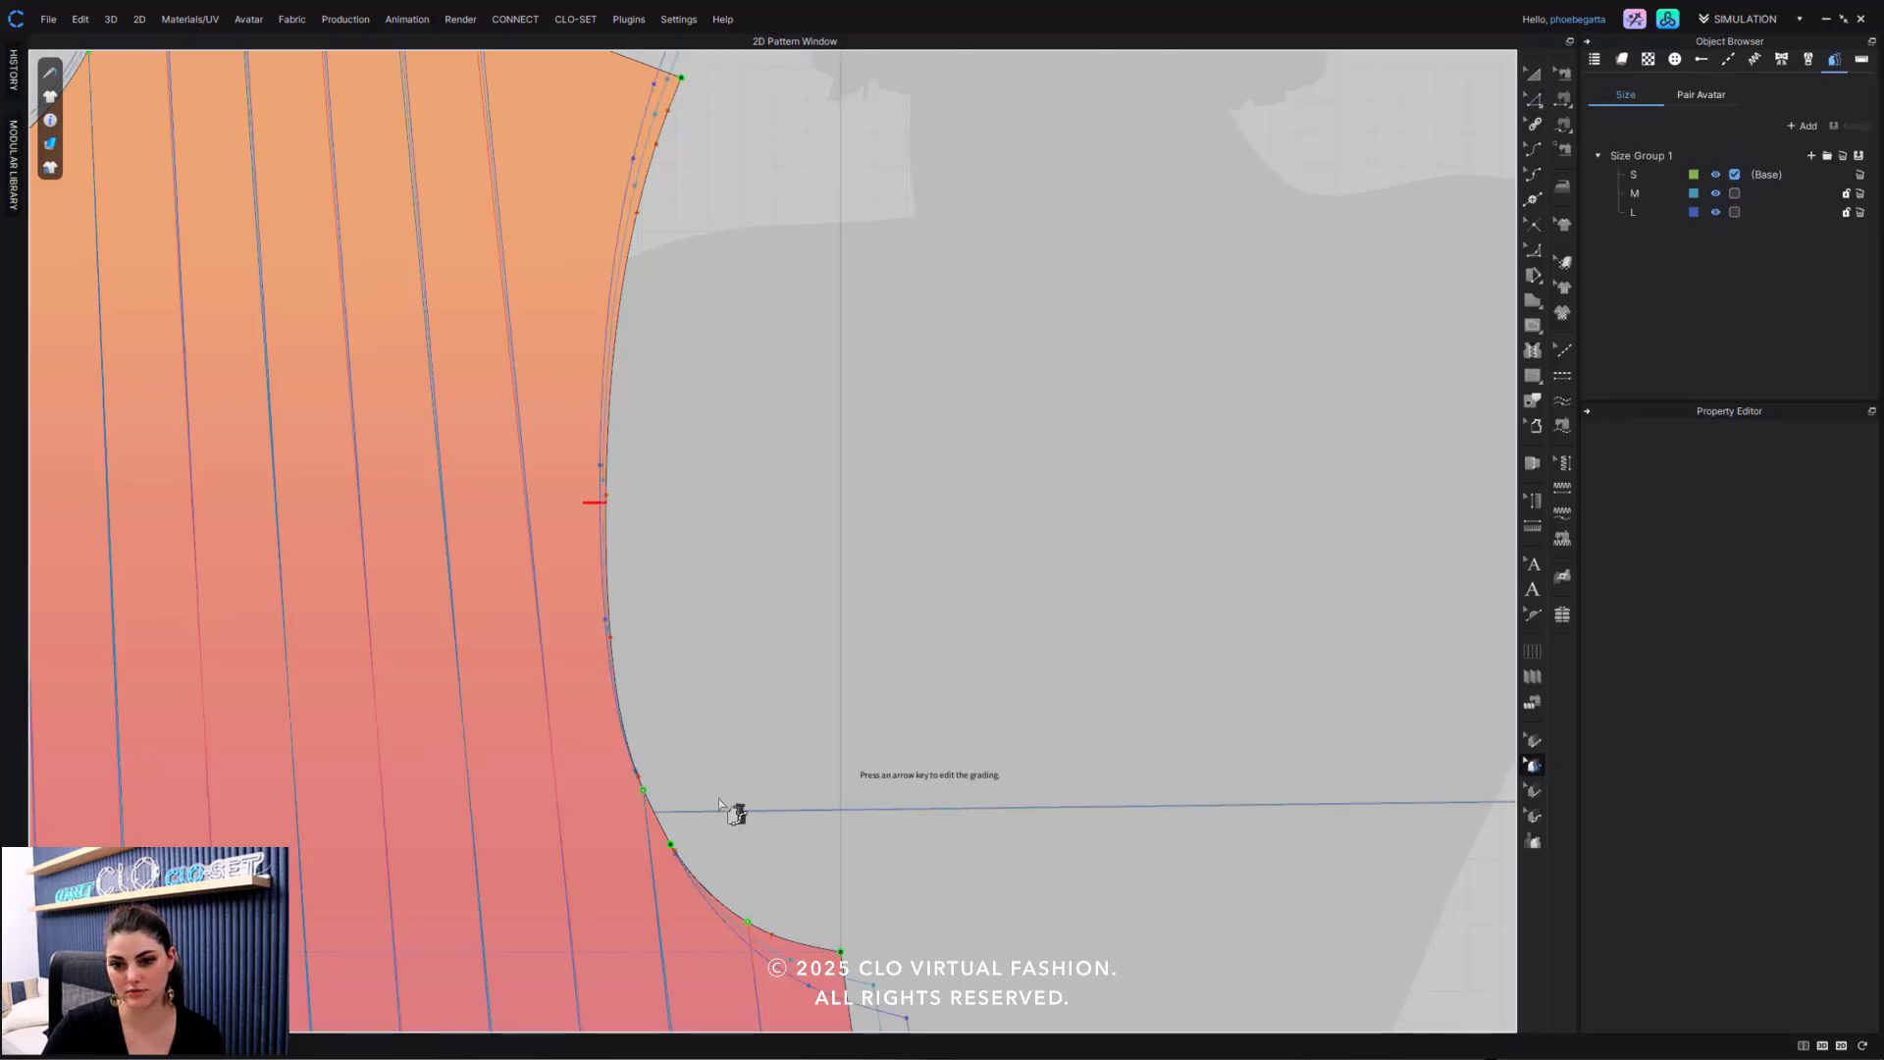
middle_drag(867, 854, 862, 549)
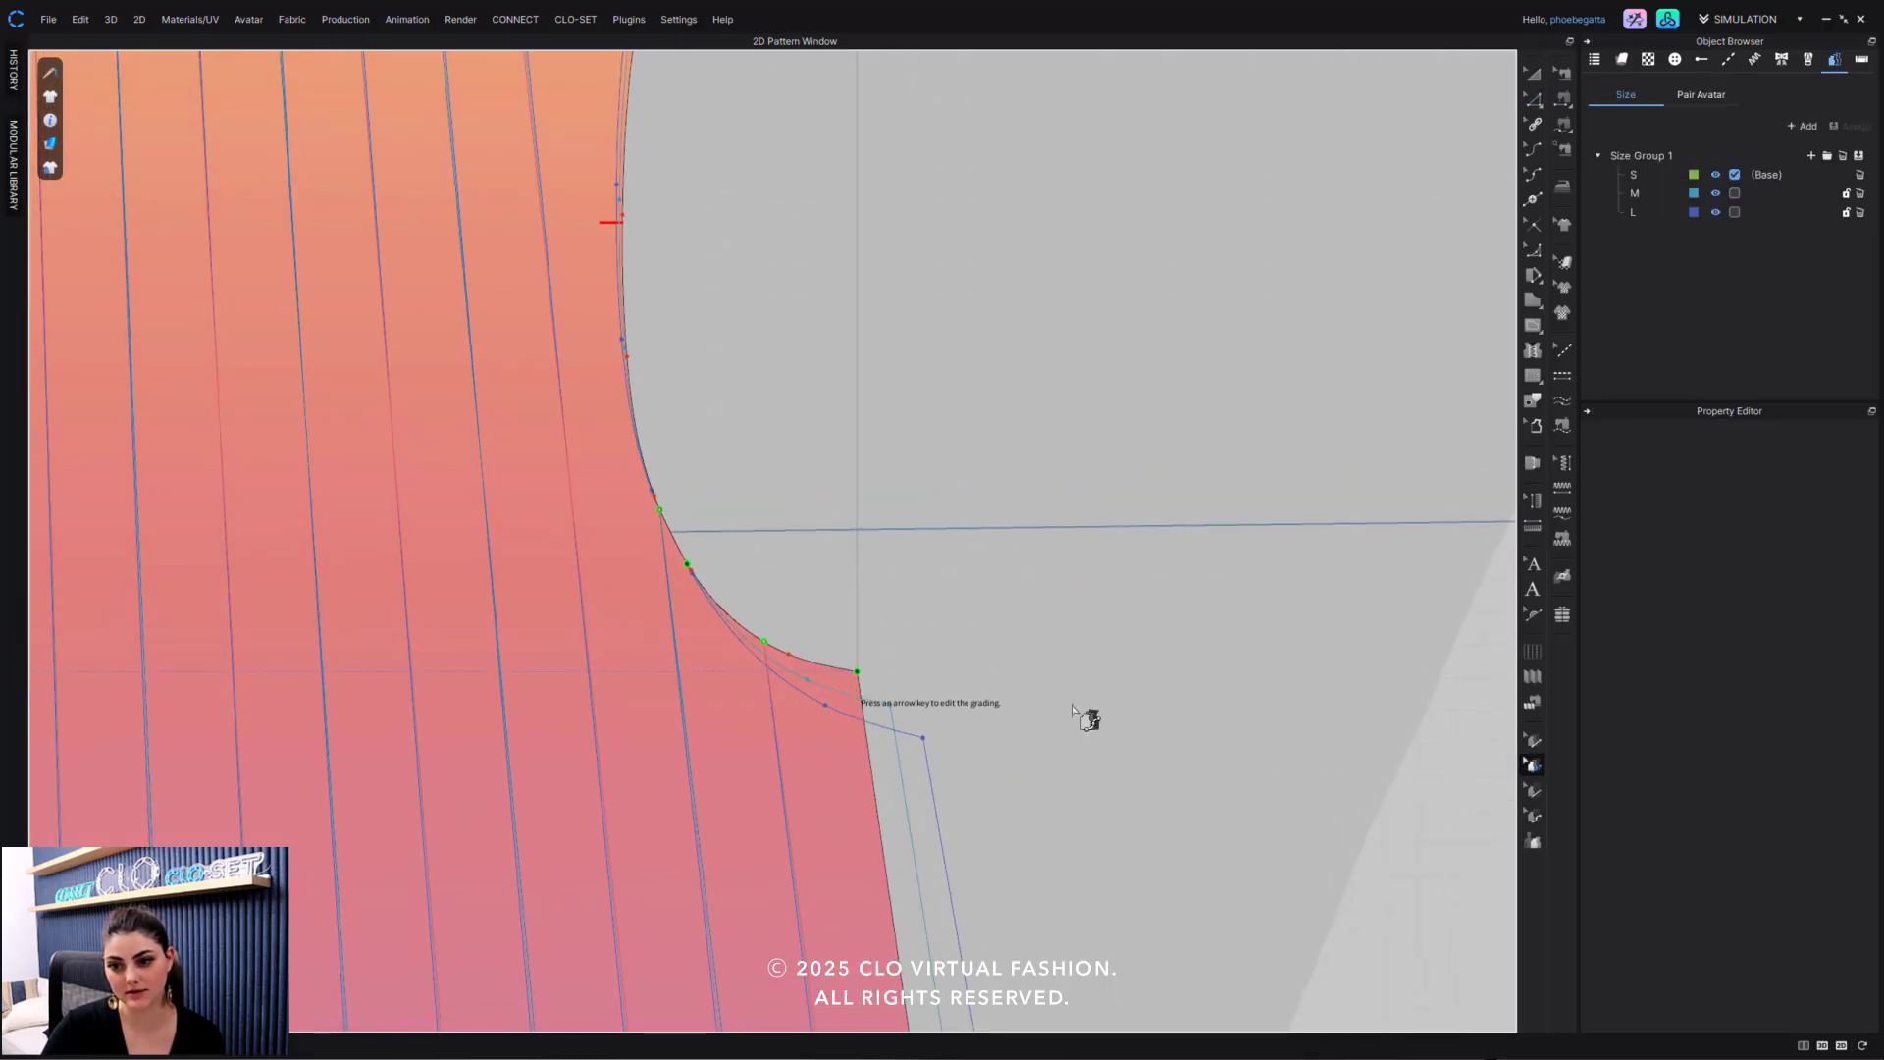
click(1536, 771)
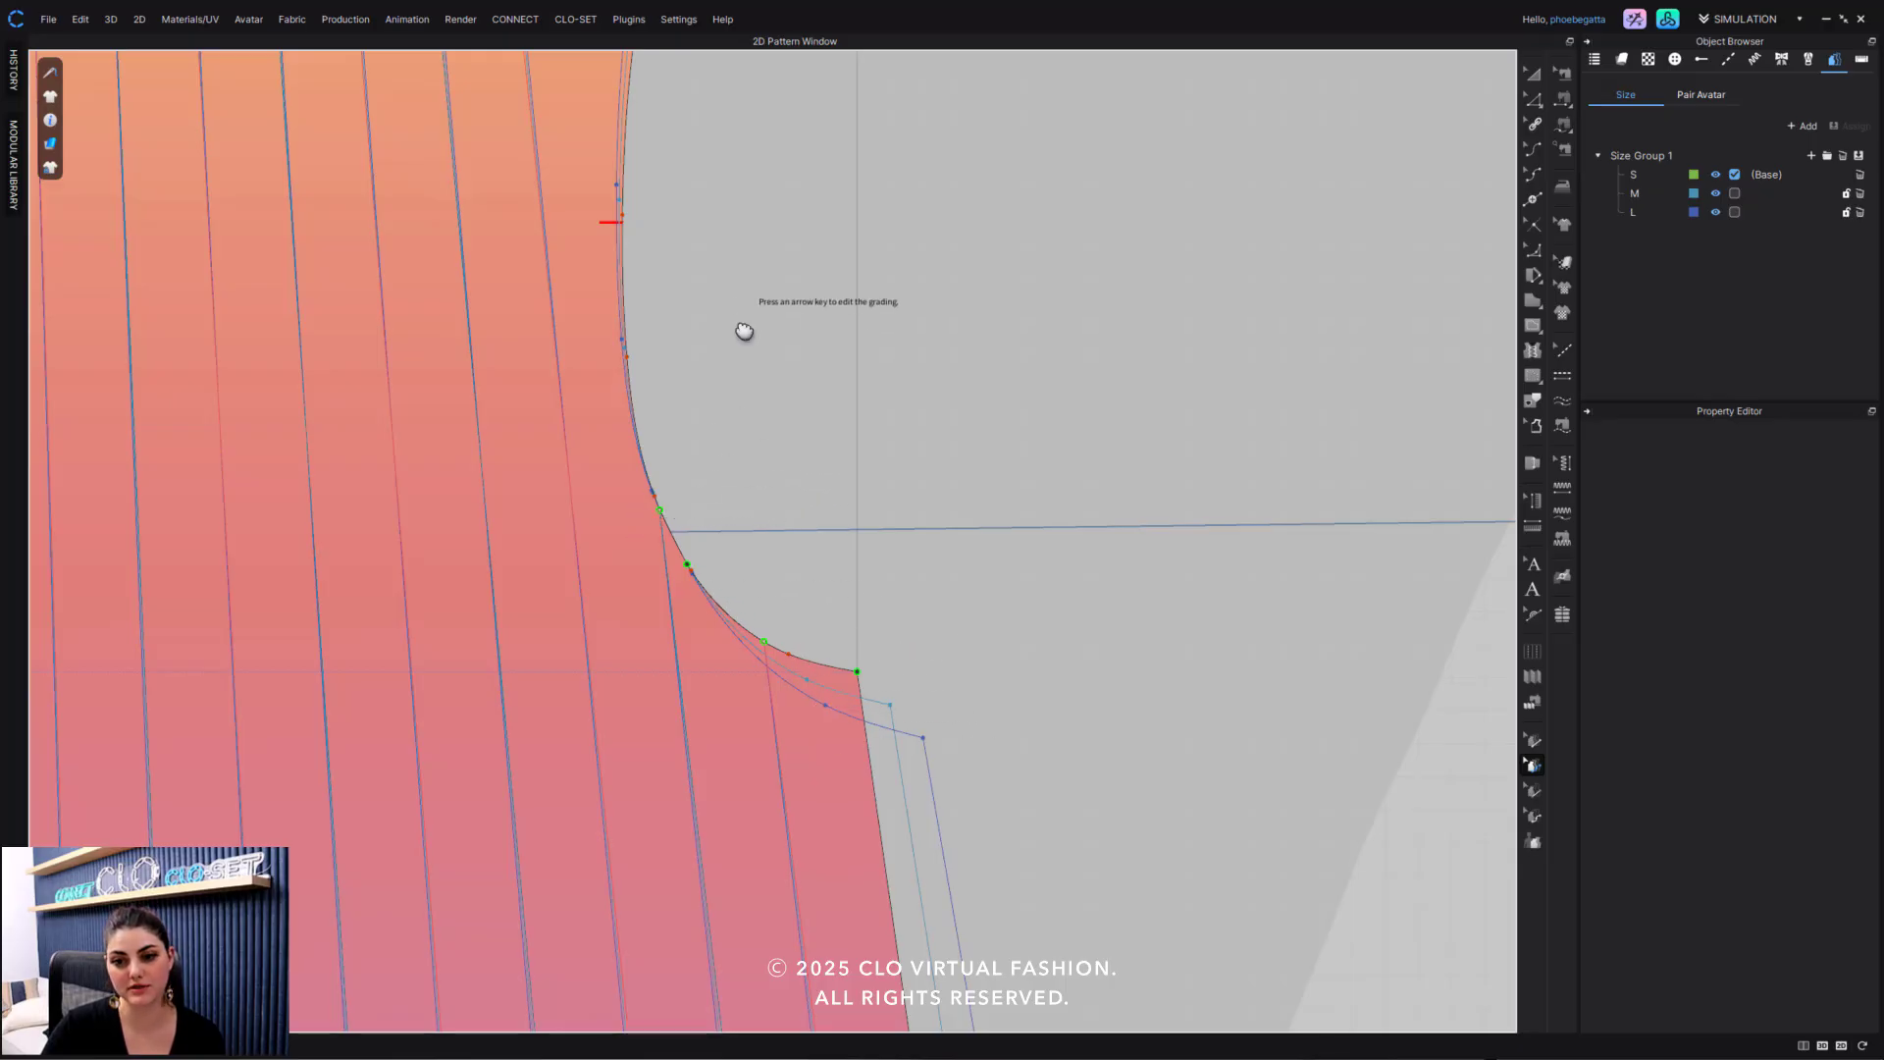
middle_drag(743, 331, 758, 602)
middle_drag(691, 116, 686, 387)
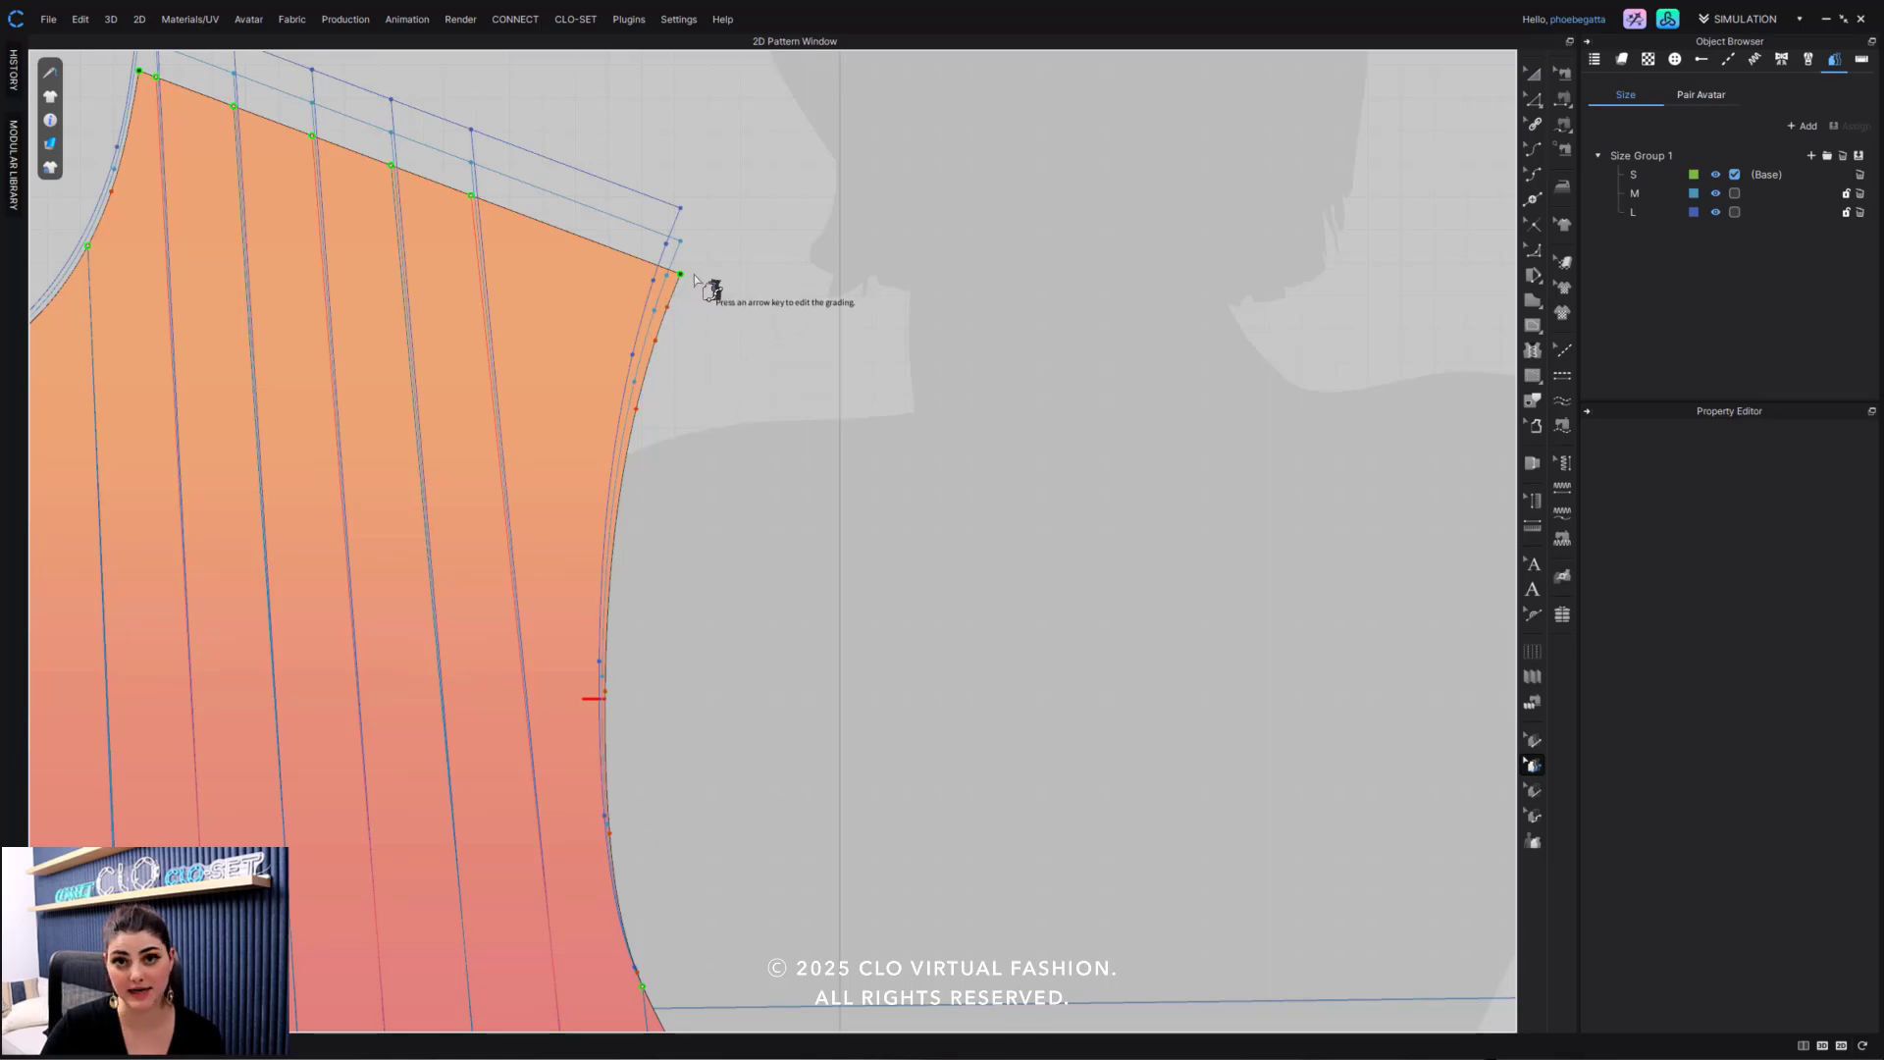
scroll(751, 446, down, 3)
middle_drag(736, 491, 686, 431)
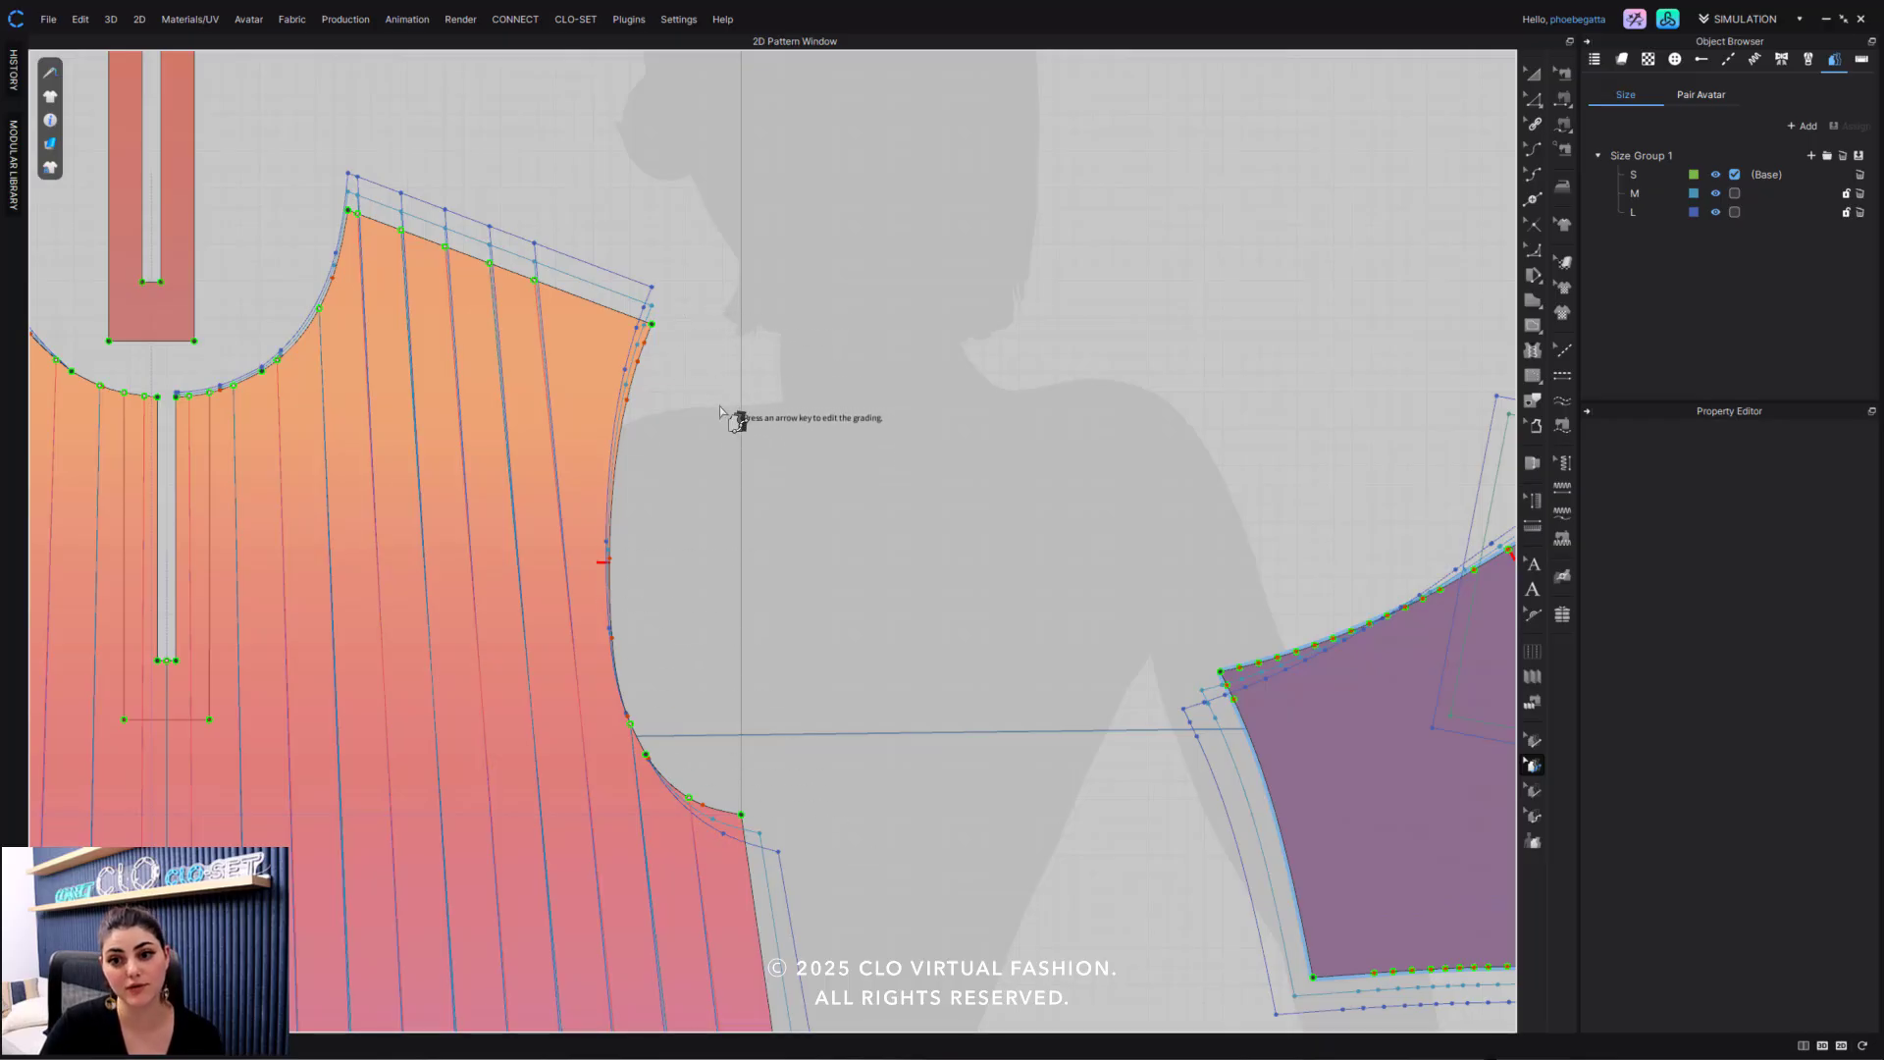
Convert the curve points on the lower left cap curve of the floral embroidered sleeve to non-grade points.
scroll(874, 451, down, 3)
middle_drag(909, 467, 231, 464)
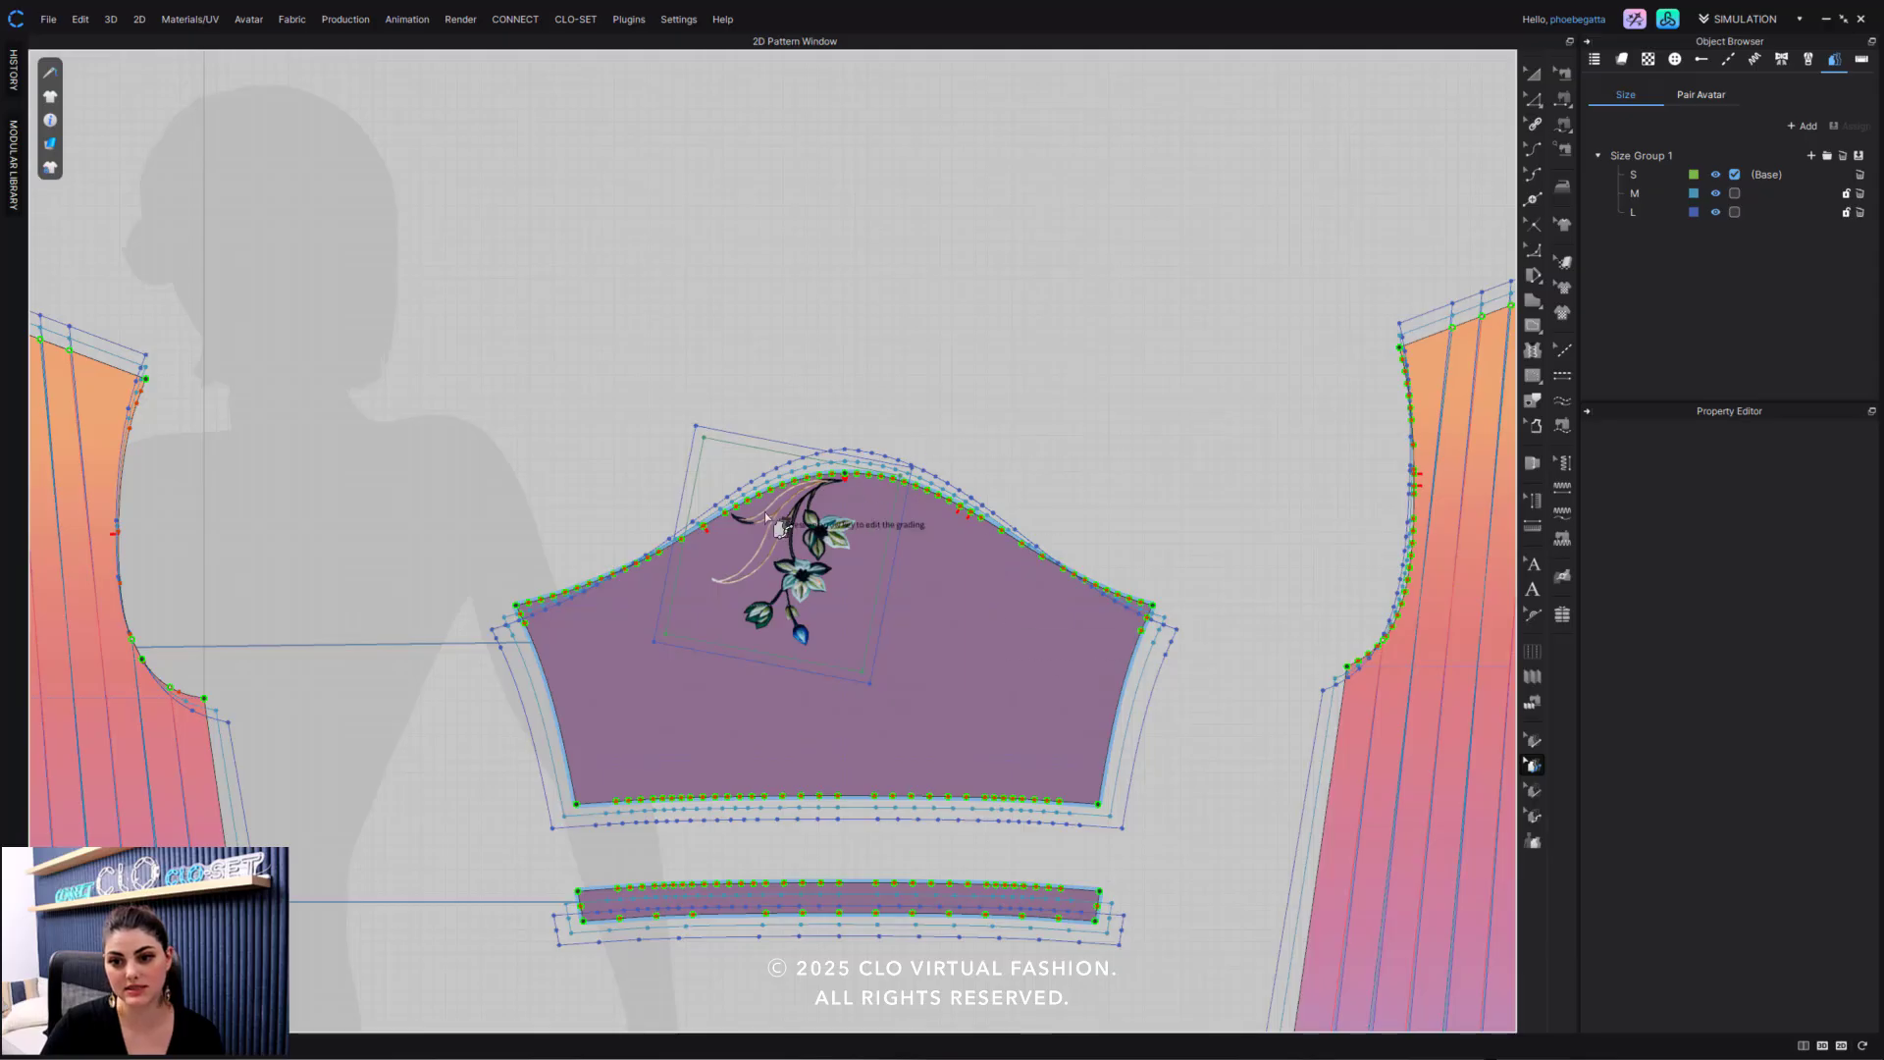
scroll(766, 517, up, 4)
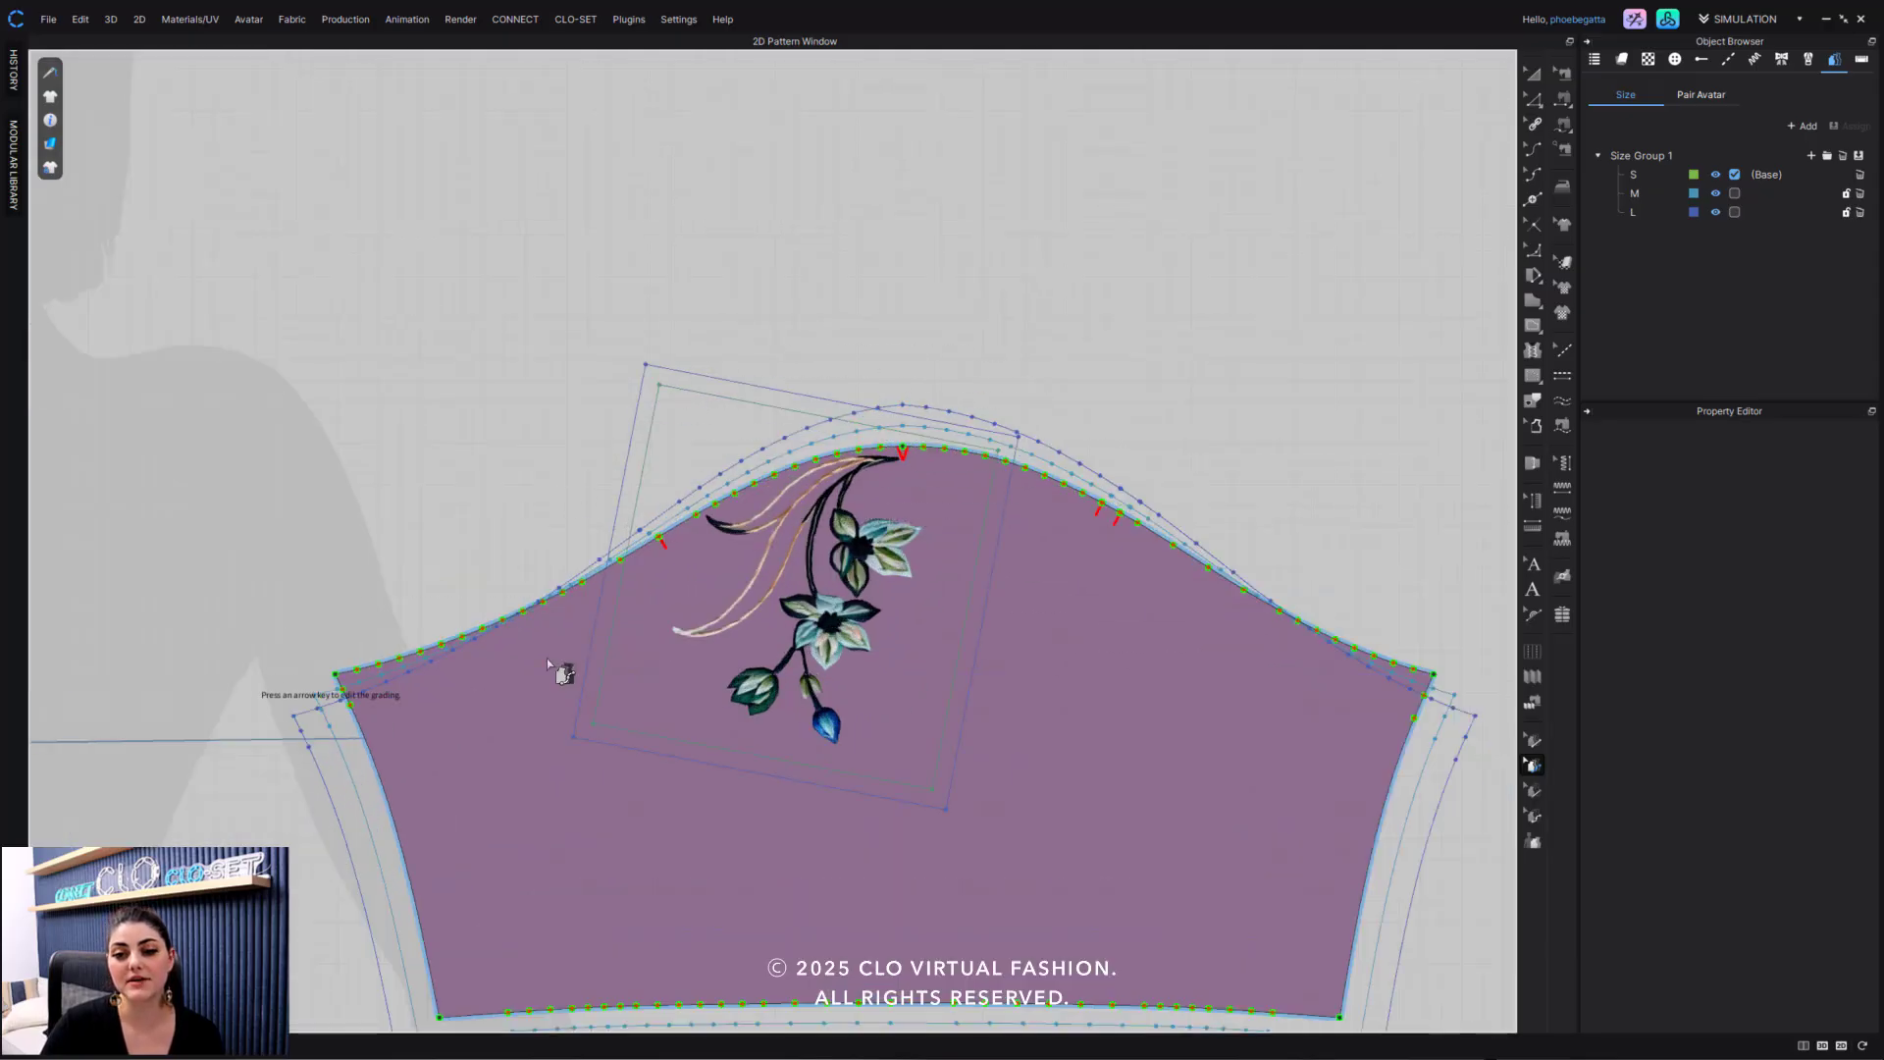
click(569, 594)
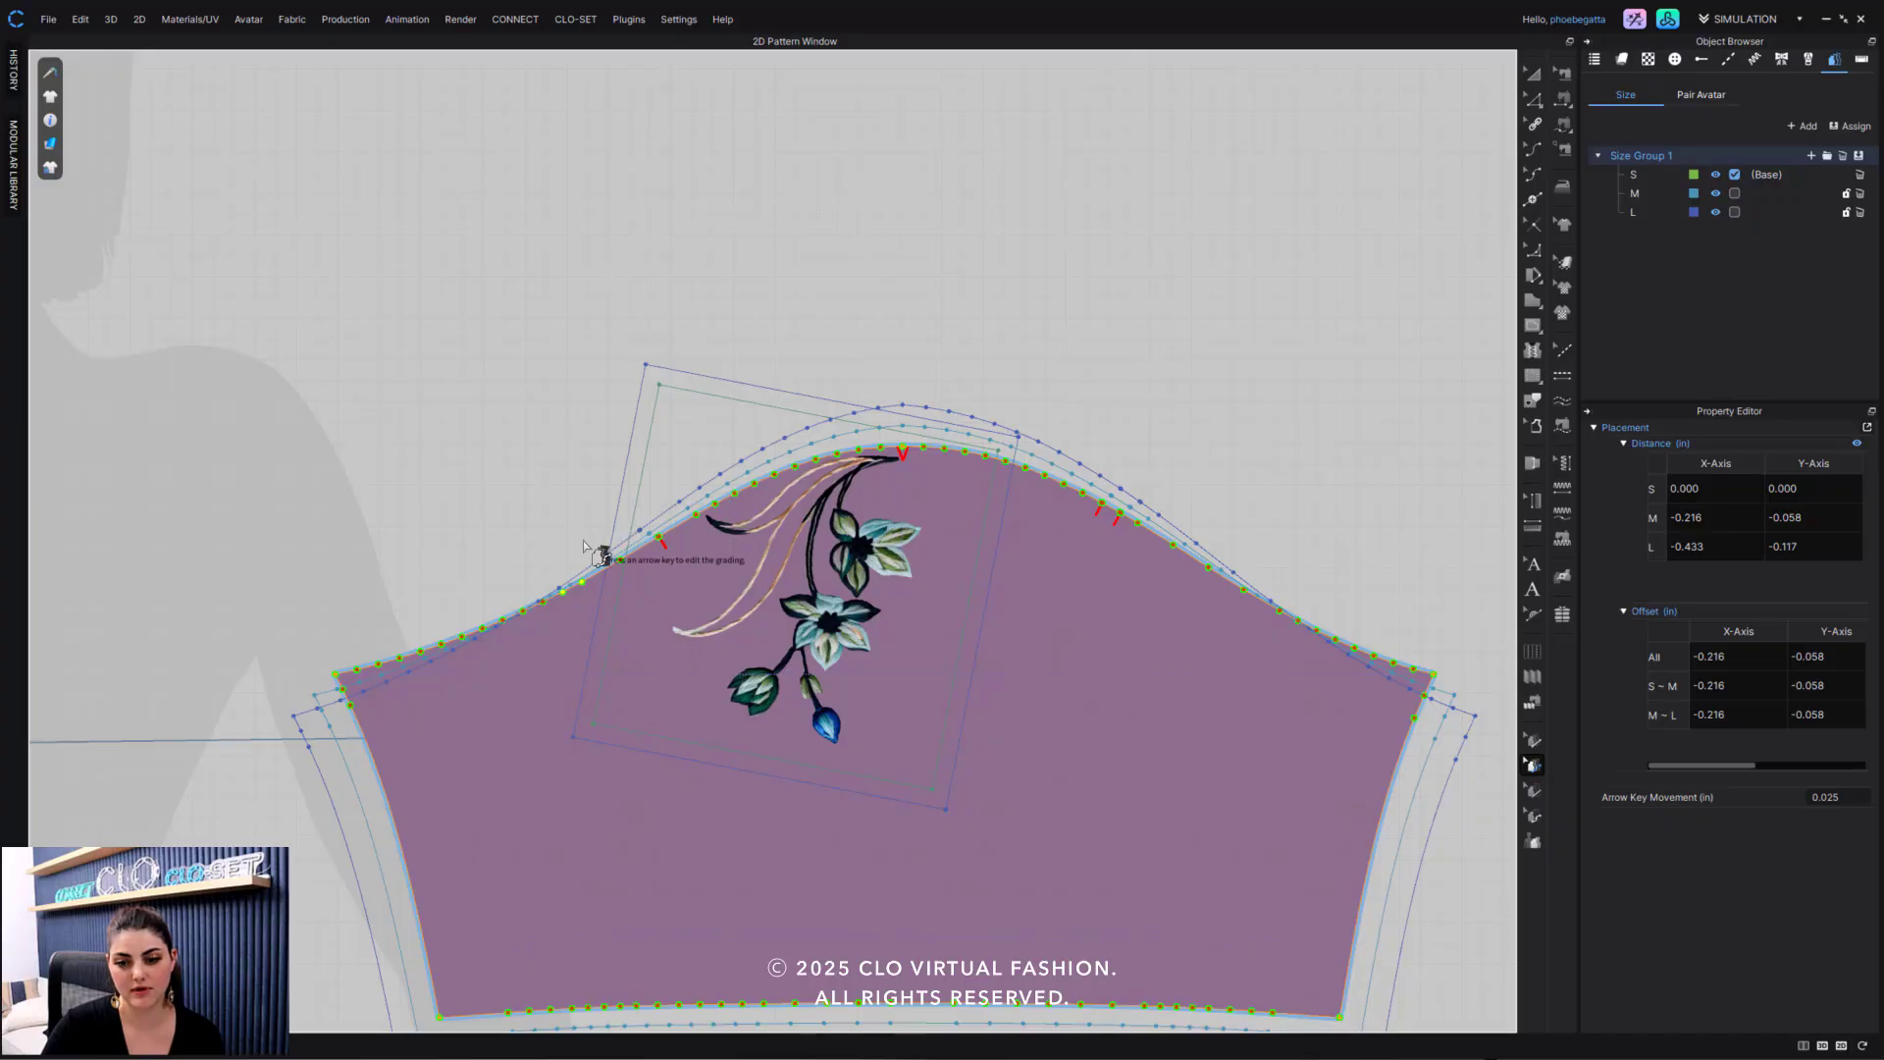
click(568, 620)
drag(396, 675, 366, 686)
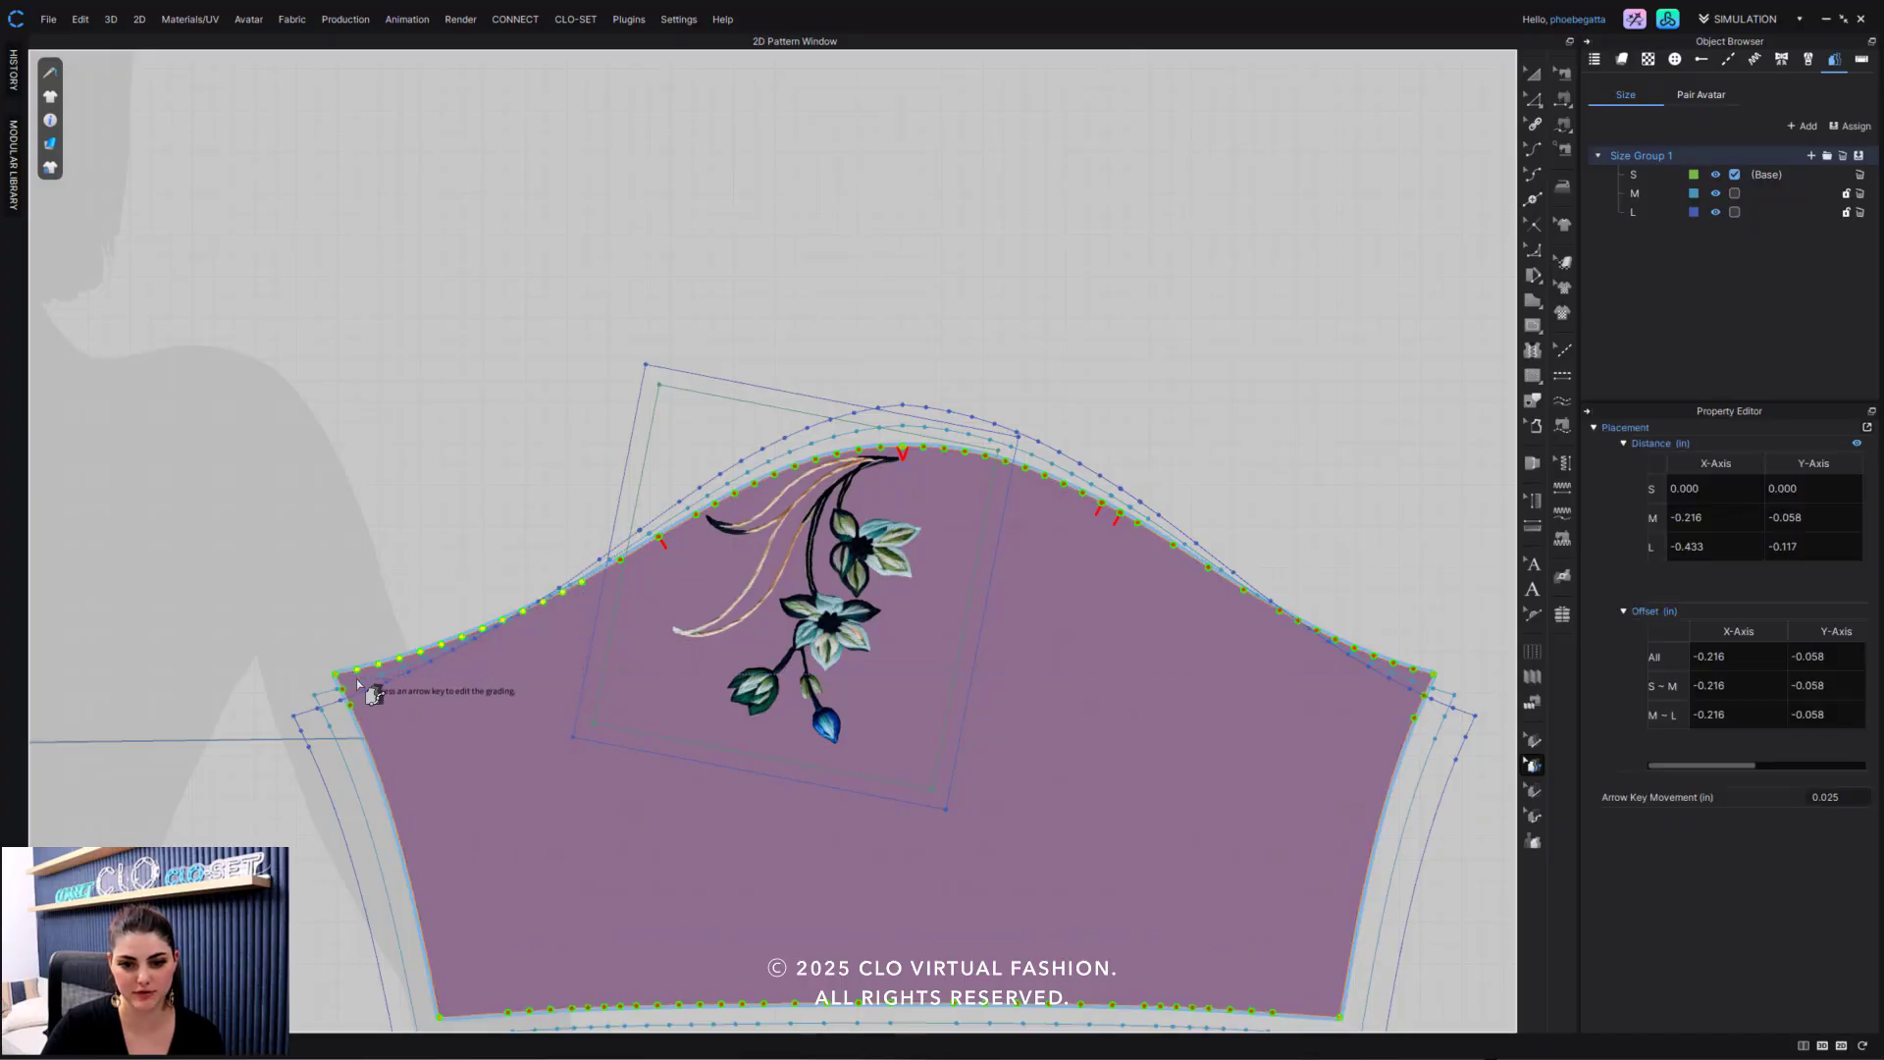
right_click(584, 587)
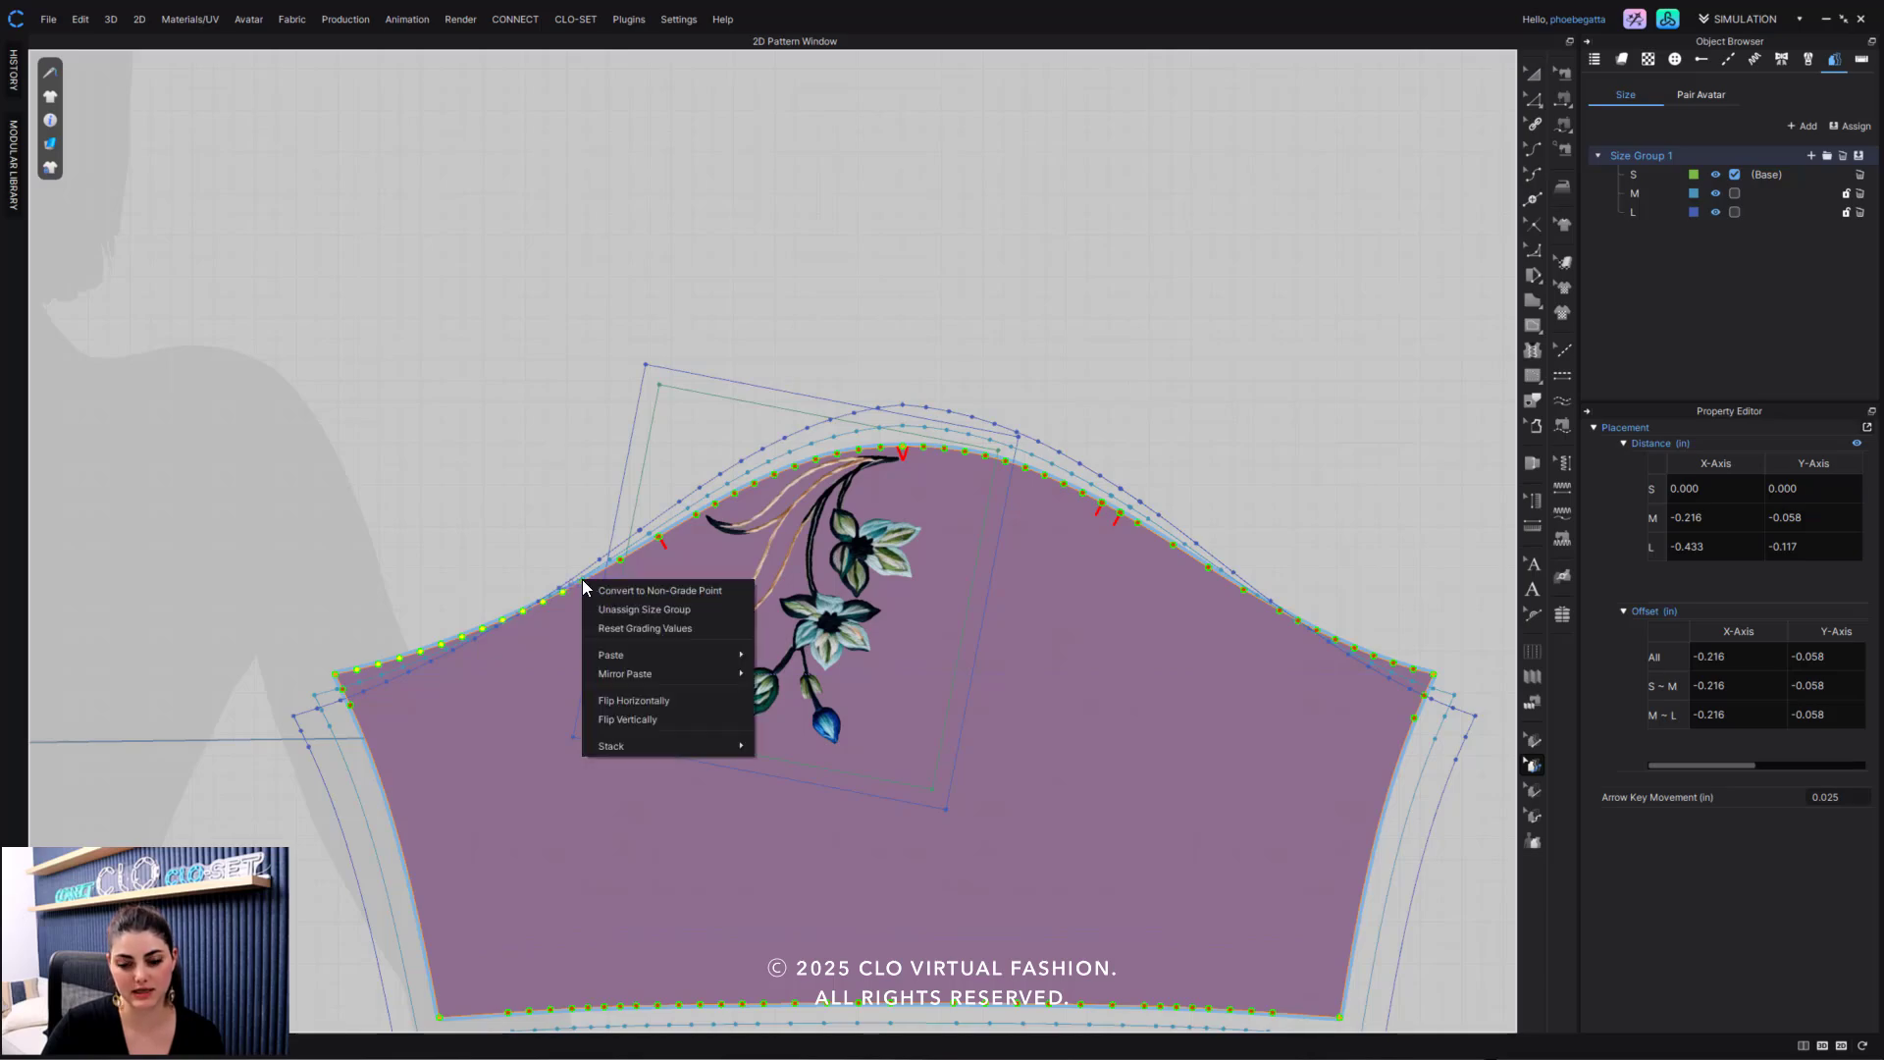
click(685, 590)
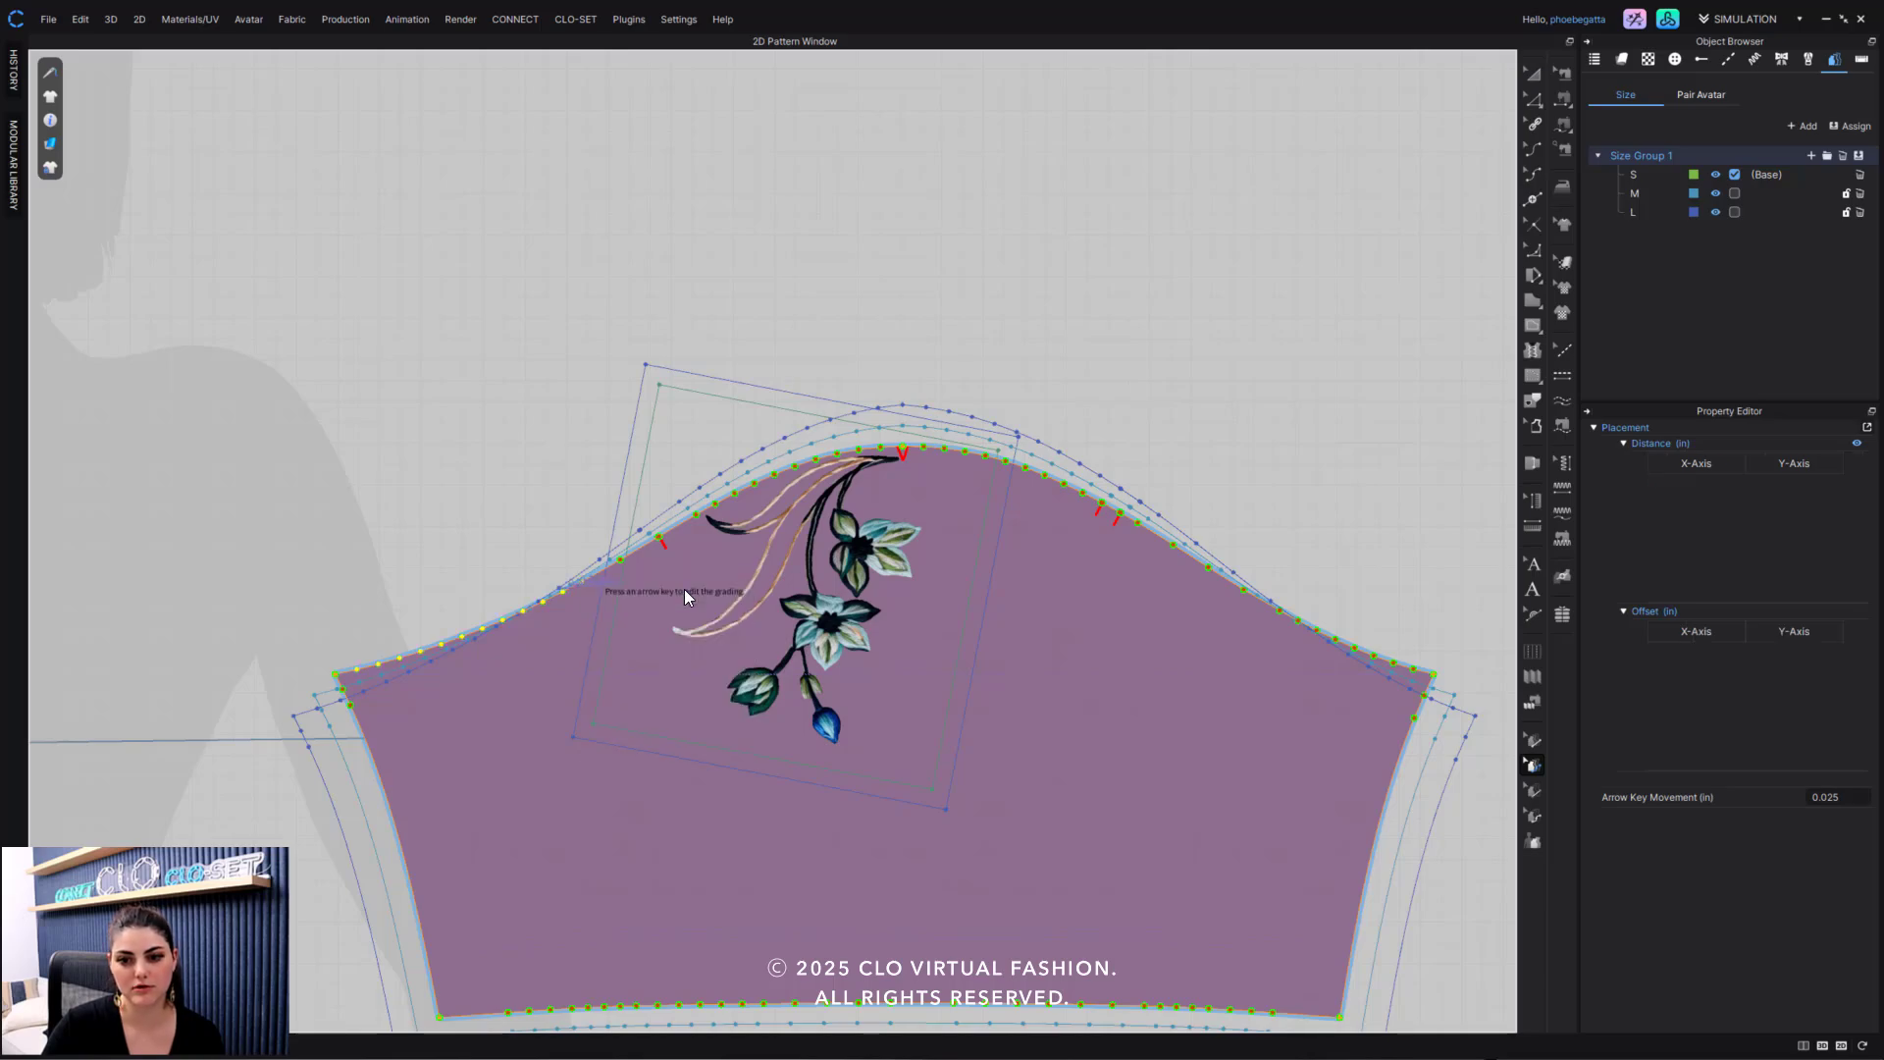
Convert the remaining curve point just below the sleeve cap's left notch to a non-grade point.
click(461, 541)
drag(585, 497, 631, 579)
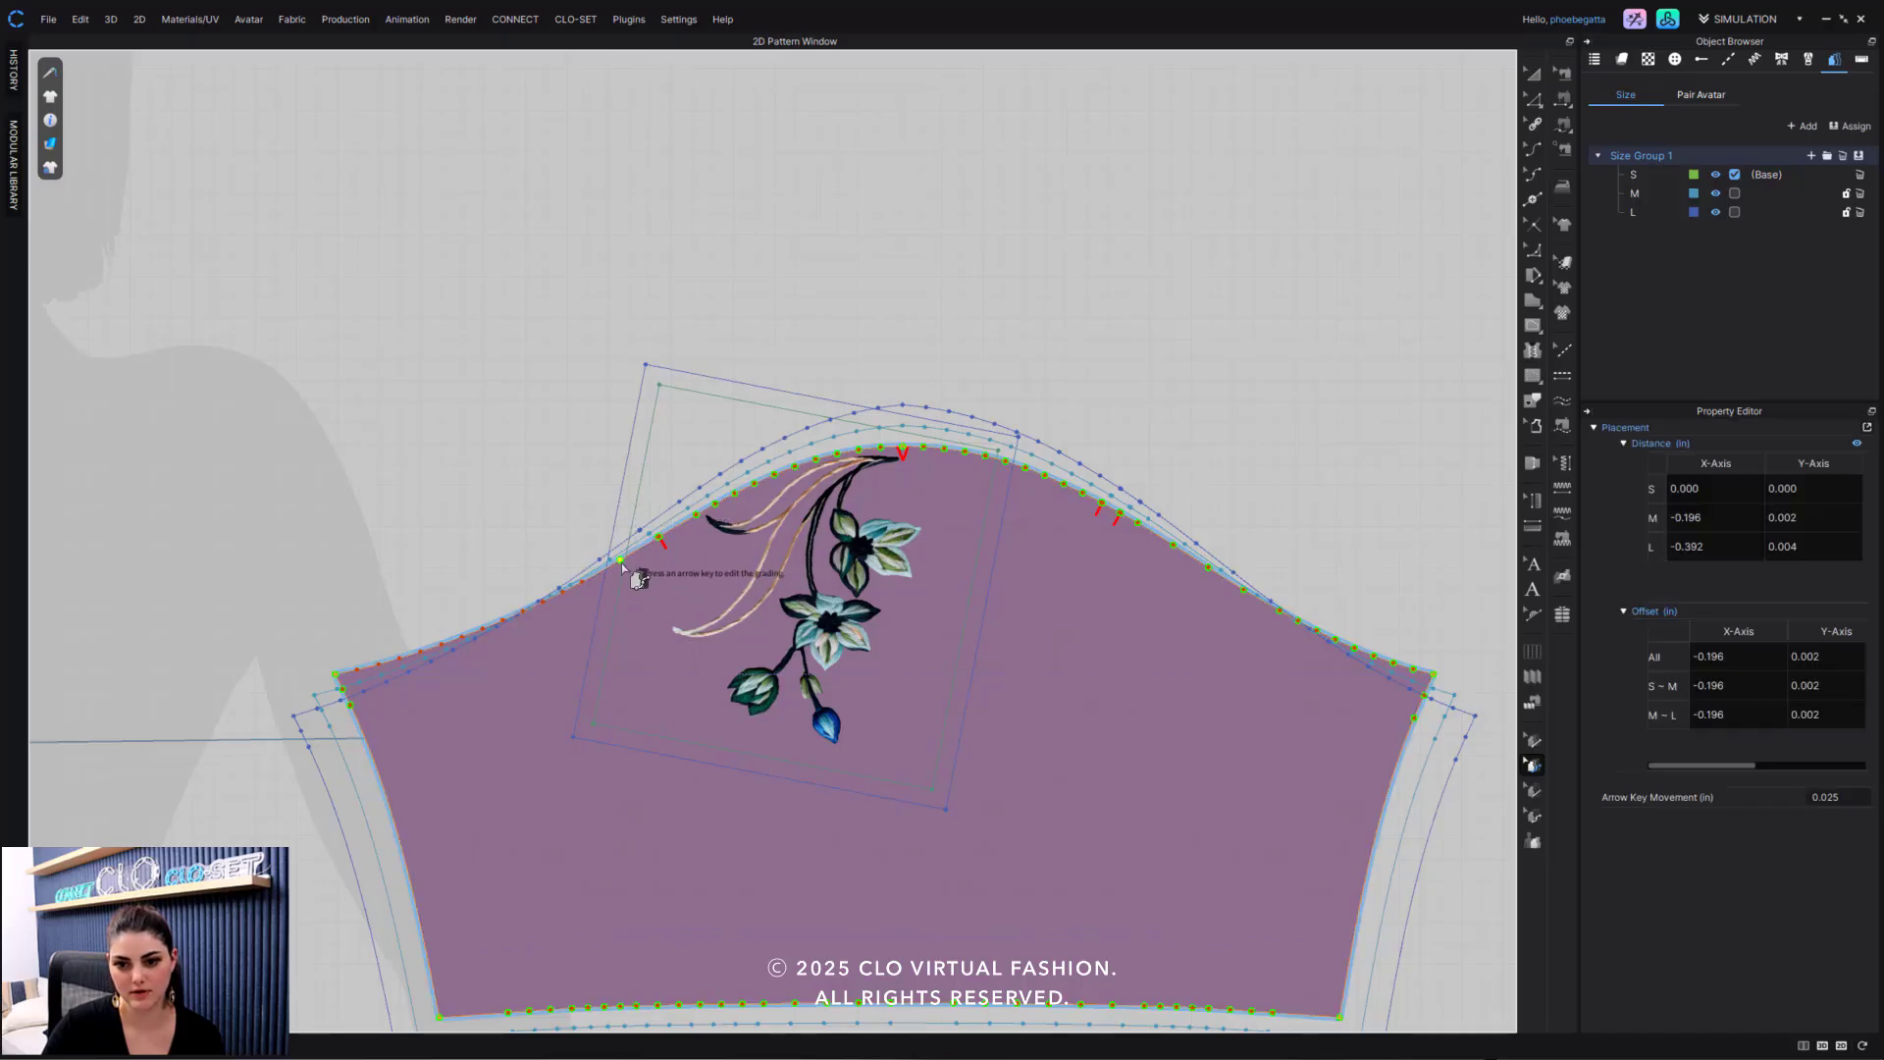
right_click(621, 562)
click(744, 574)
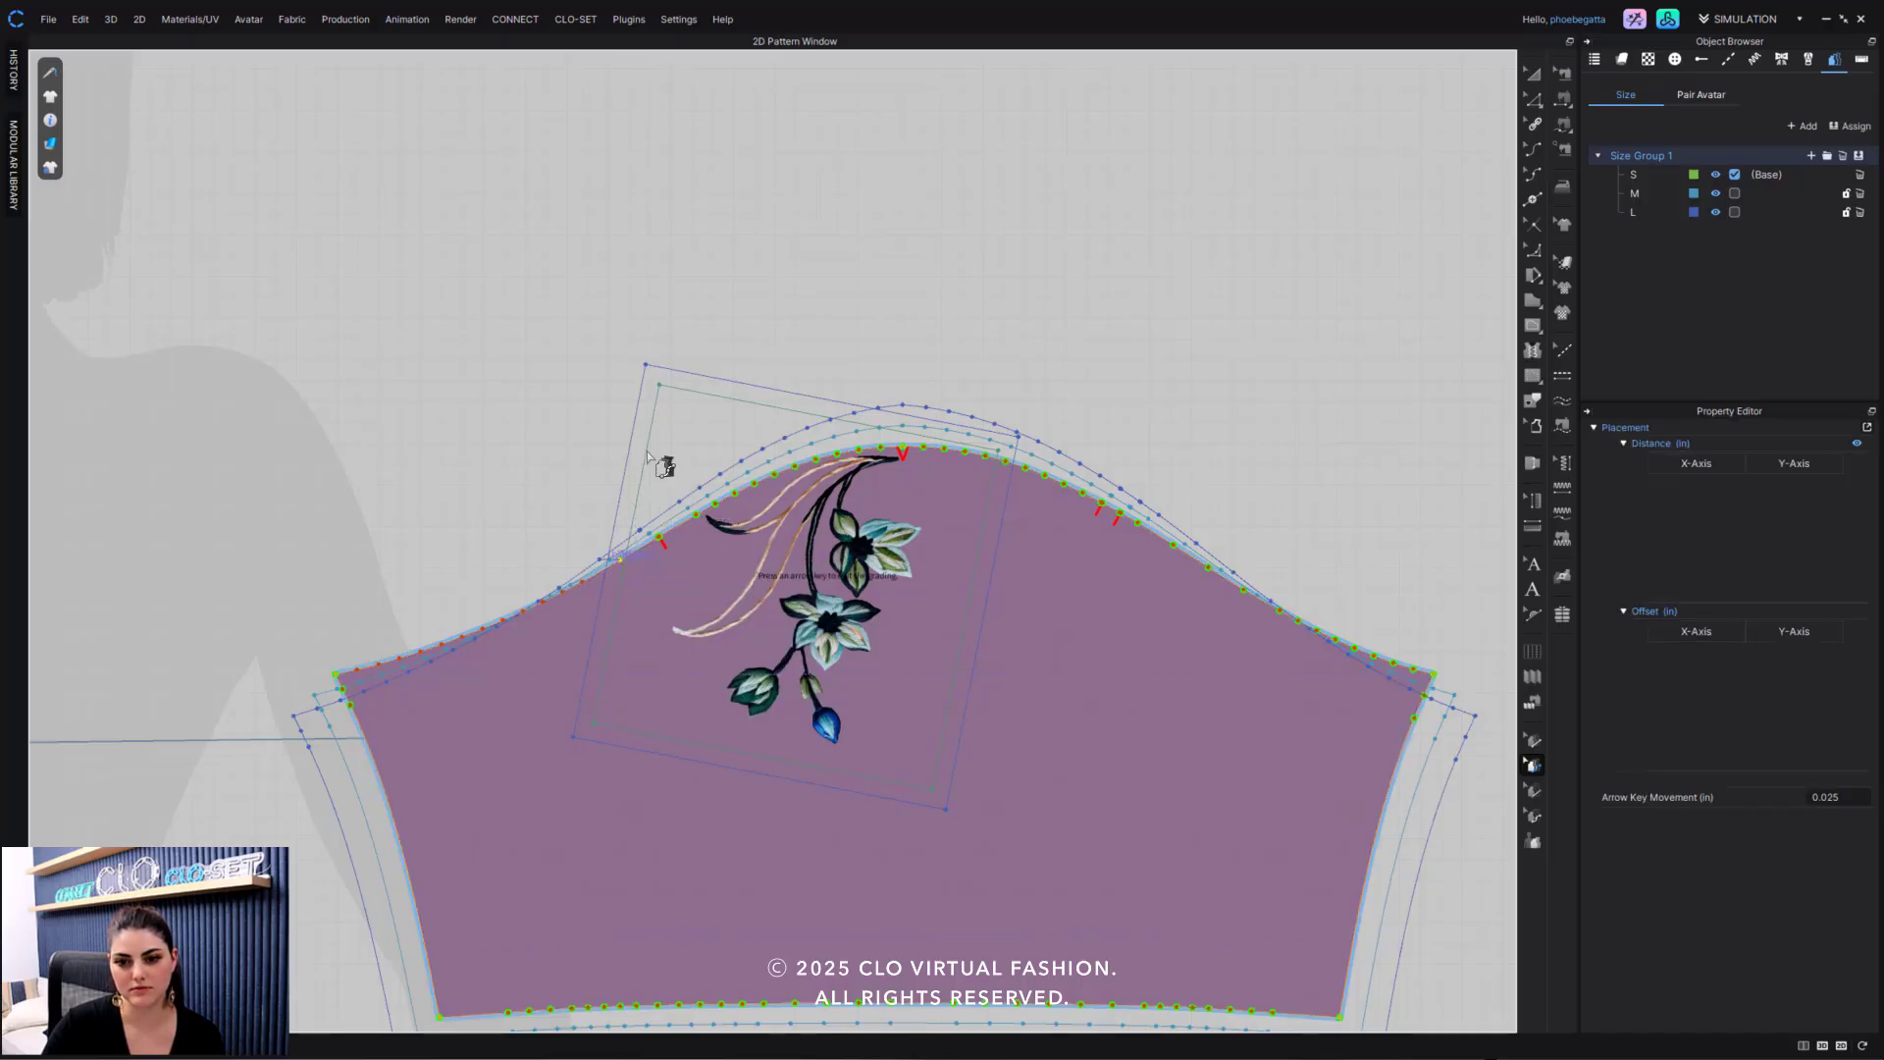
Optimize the curve points on the right half of the floral sleeve's cap to 8% and display its point grading.
scroll(516, 490, down, 6)
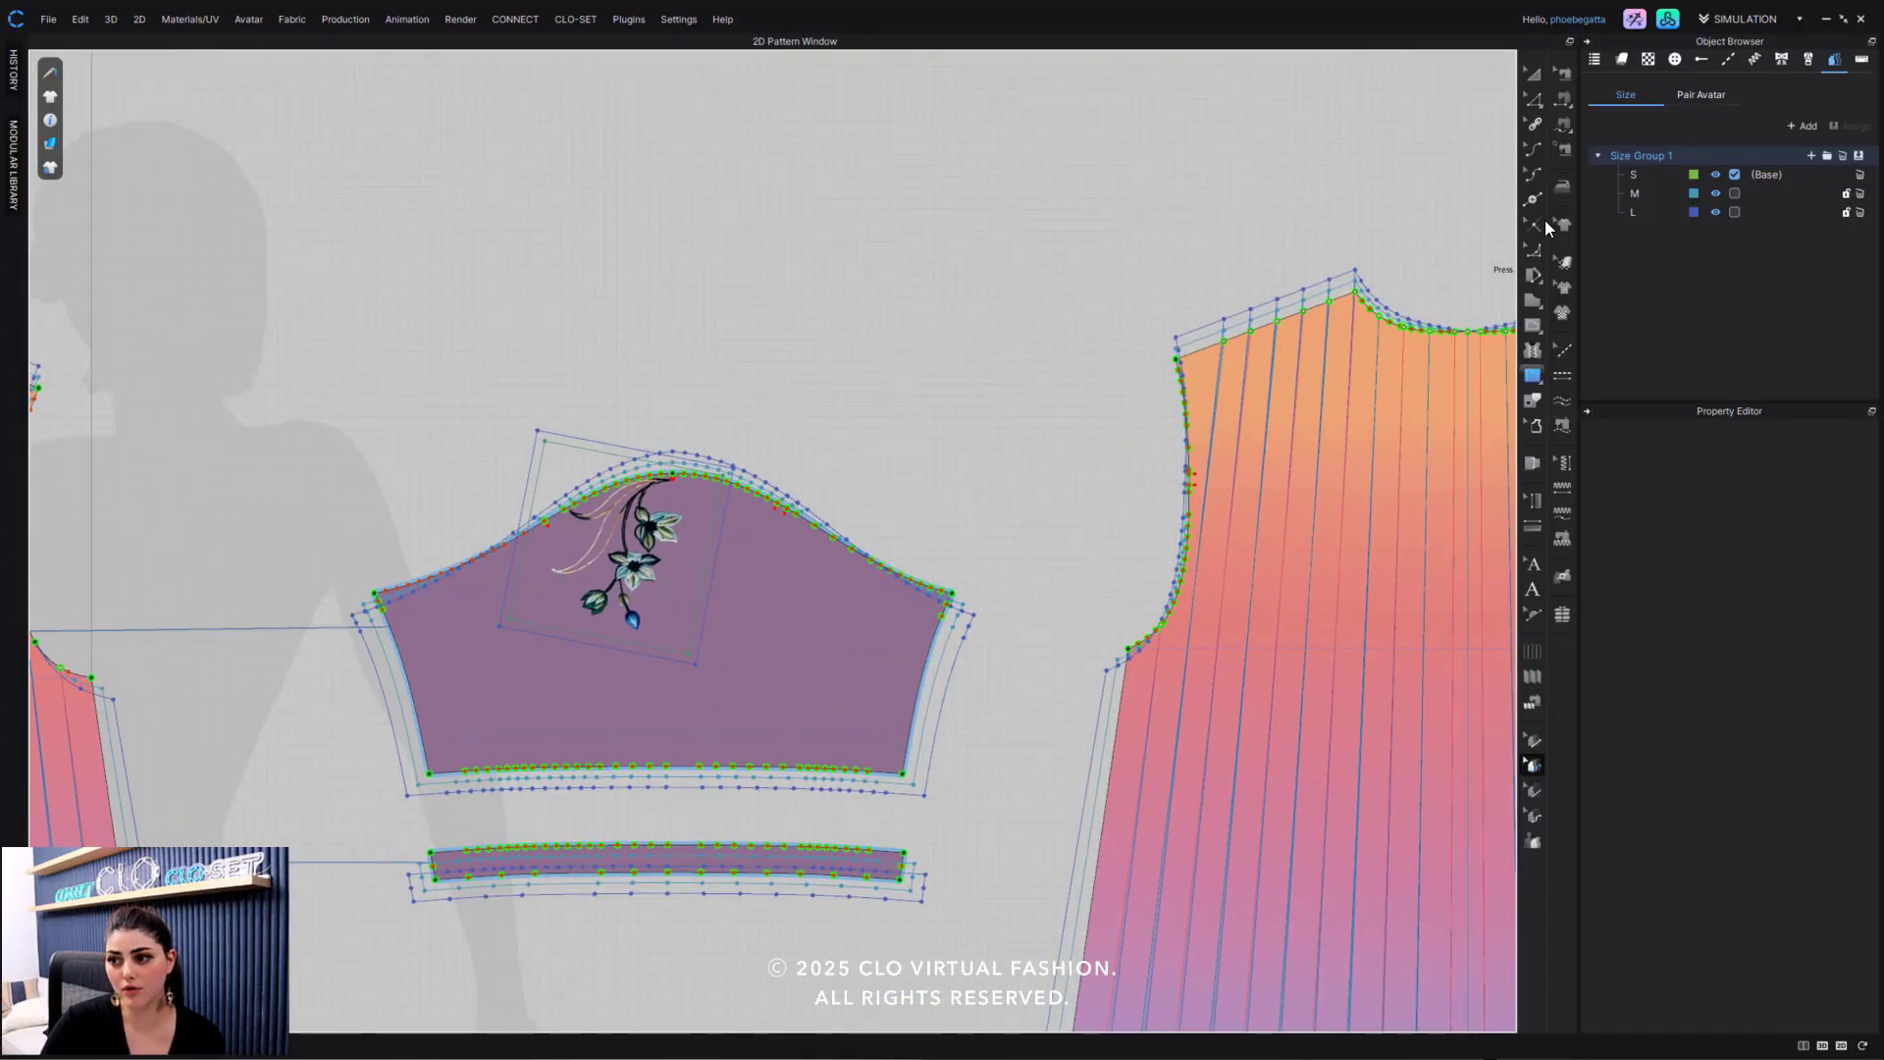
click(1534, 99)
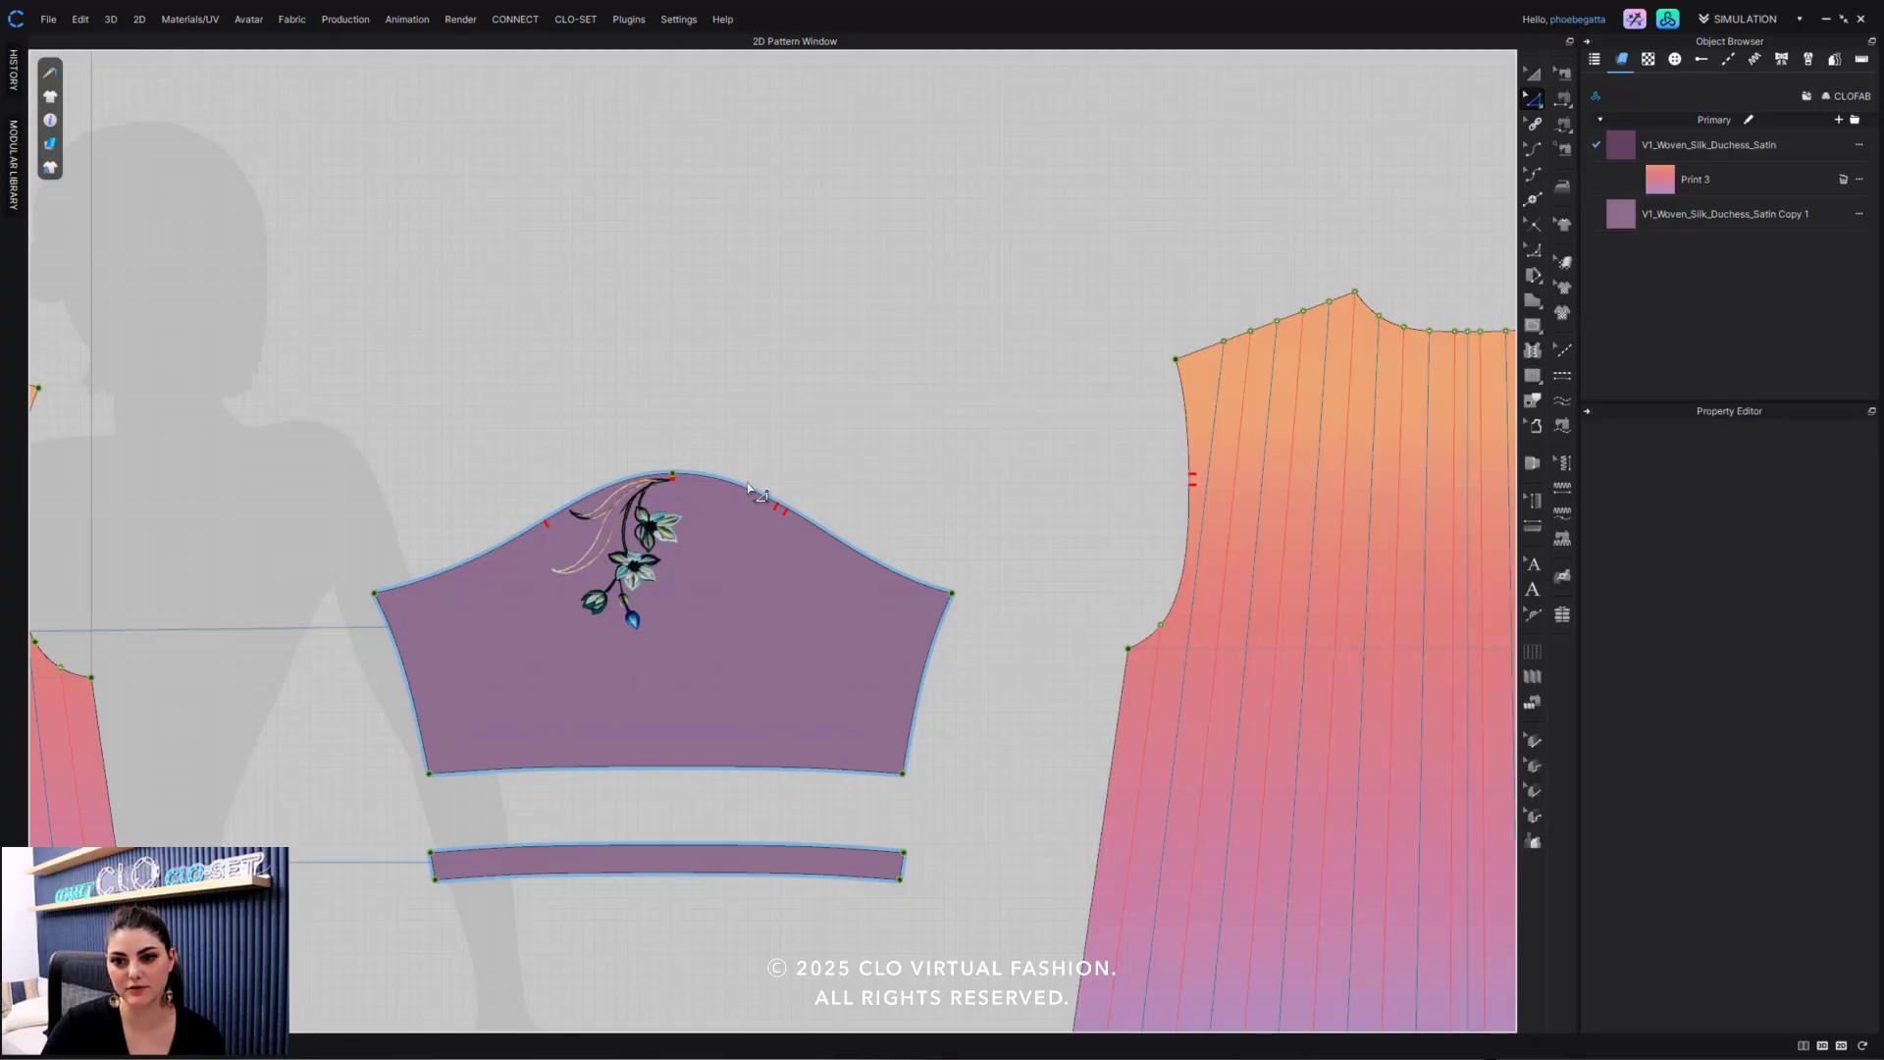
click(745, 496)
right_click(744, 489)
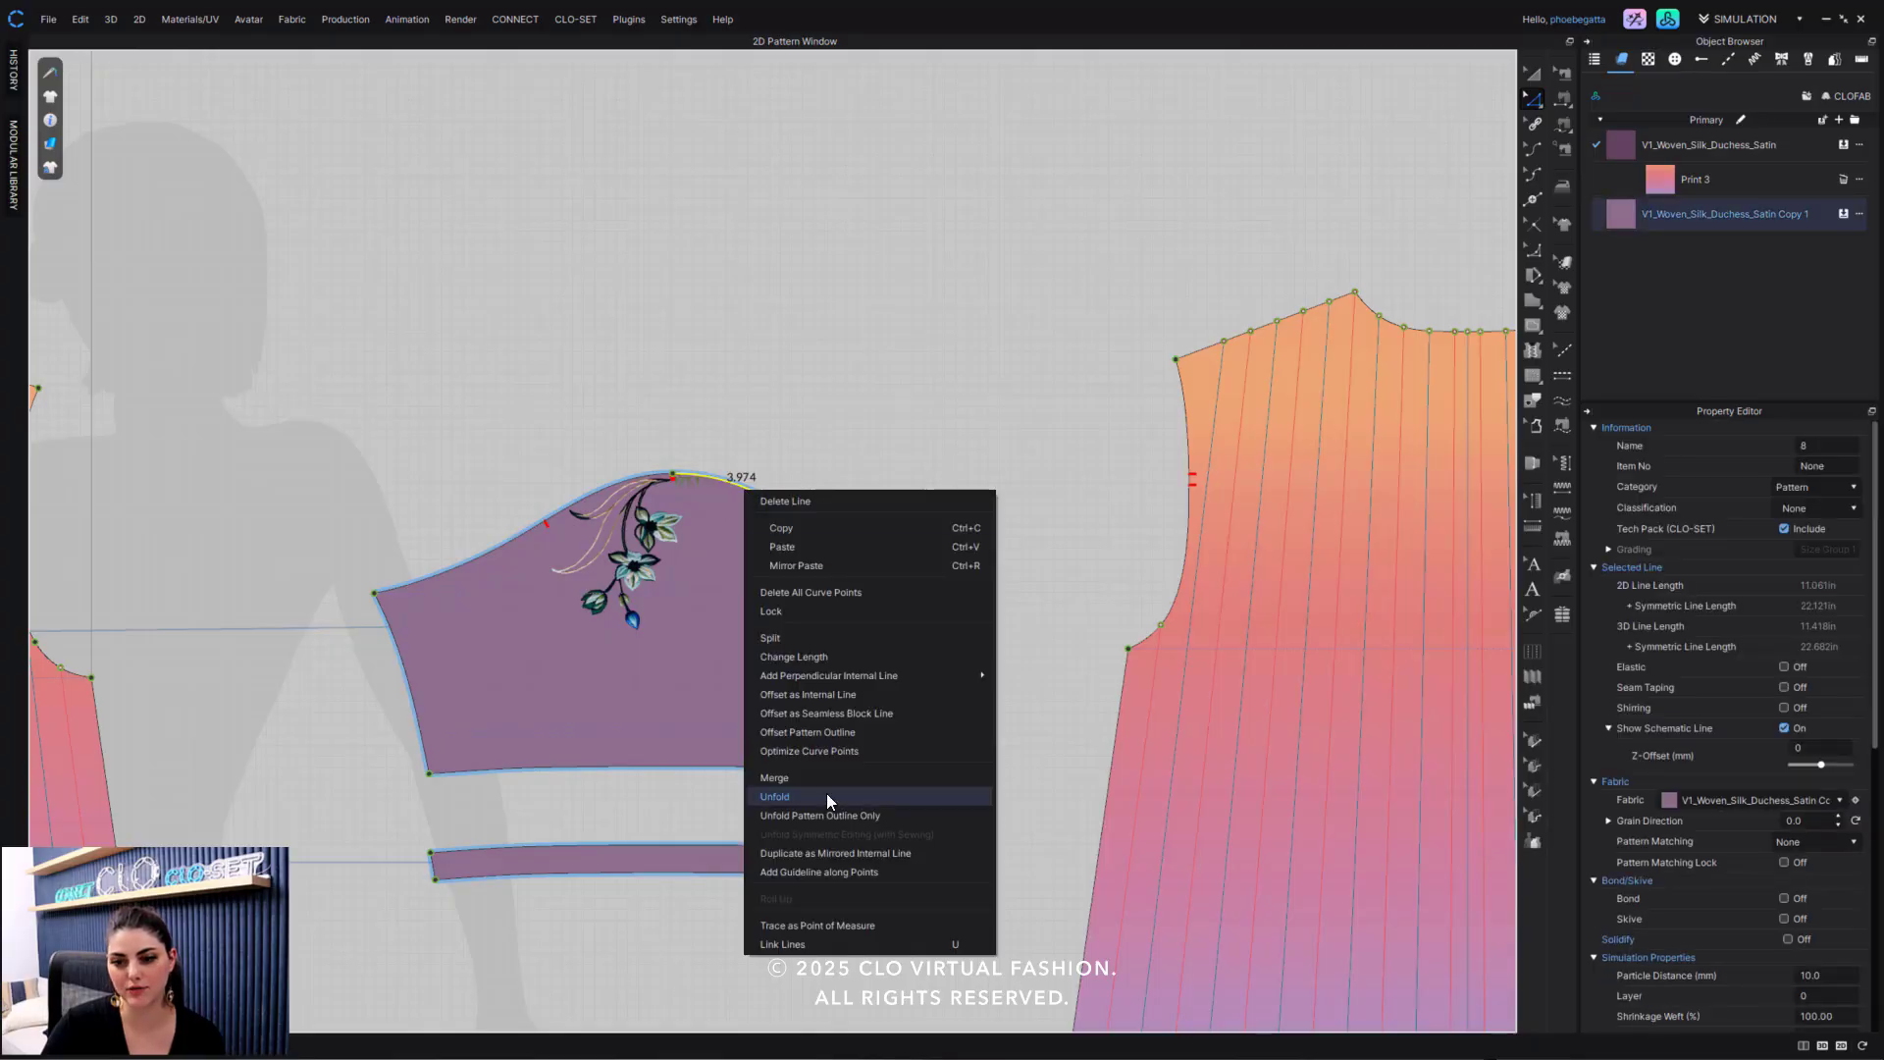
click(846, 711)
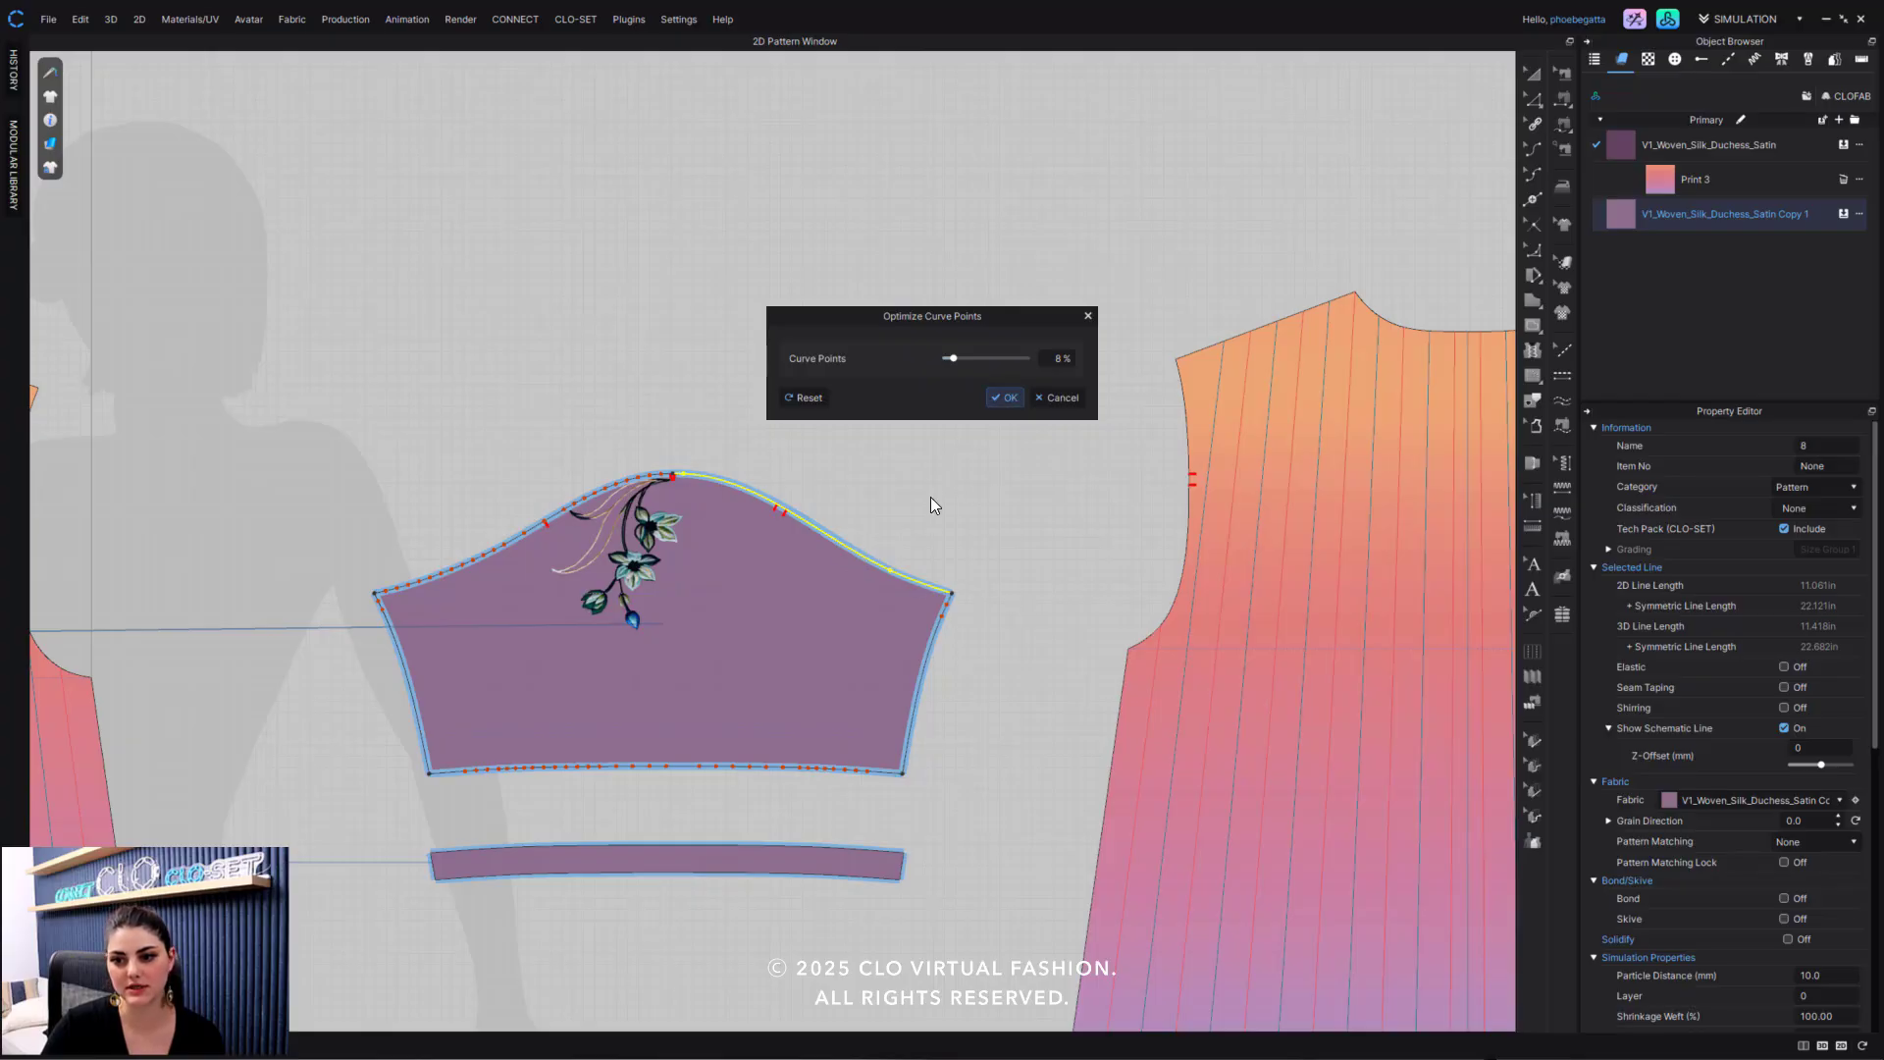
key(Return)
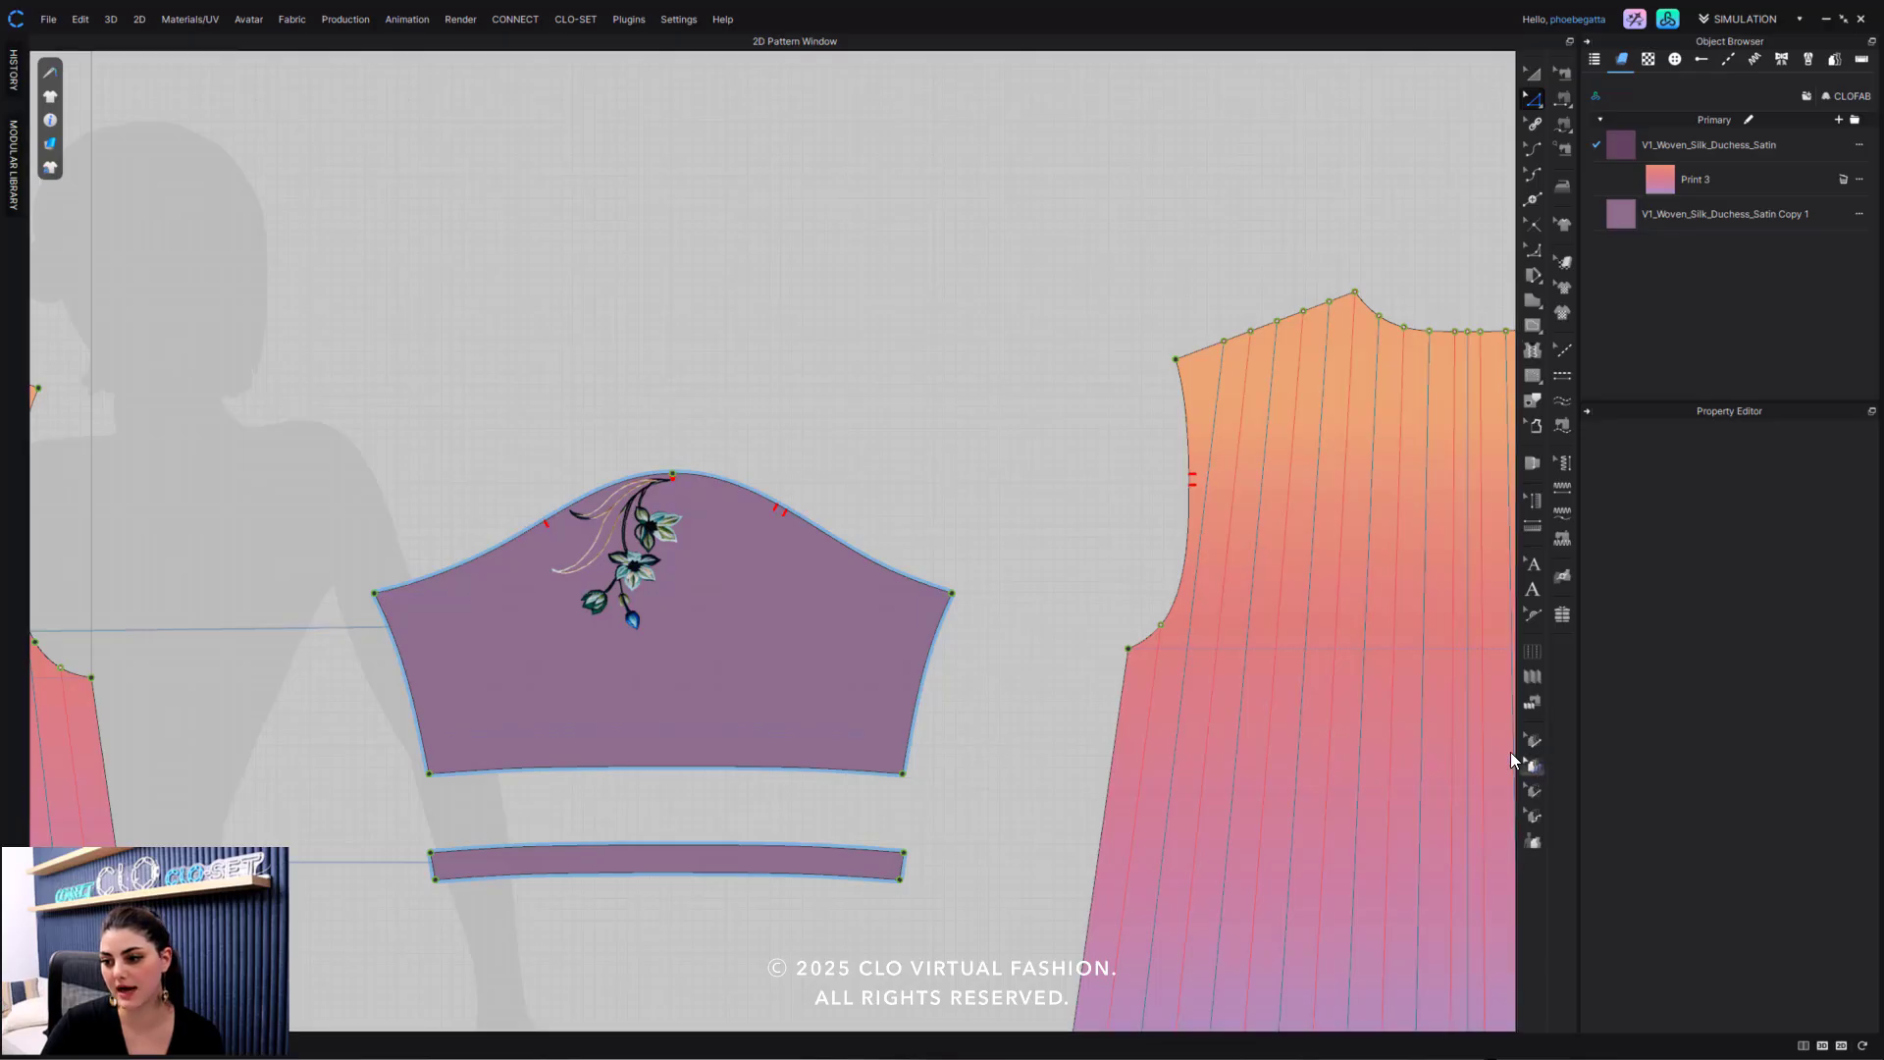
click(1533, 766)
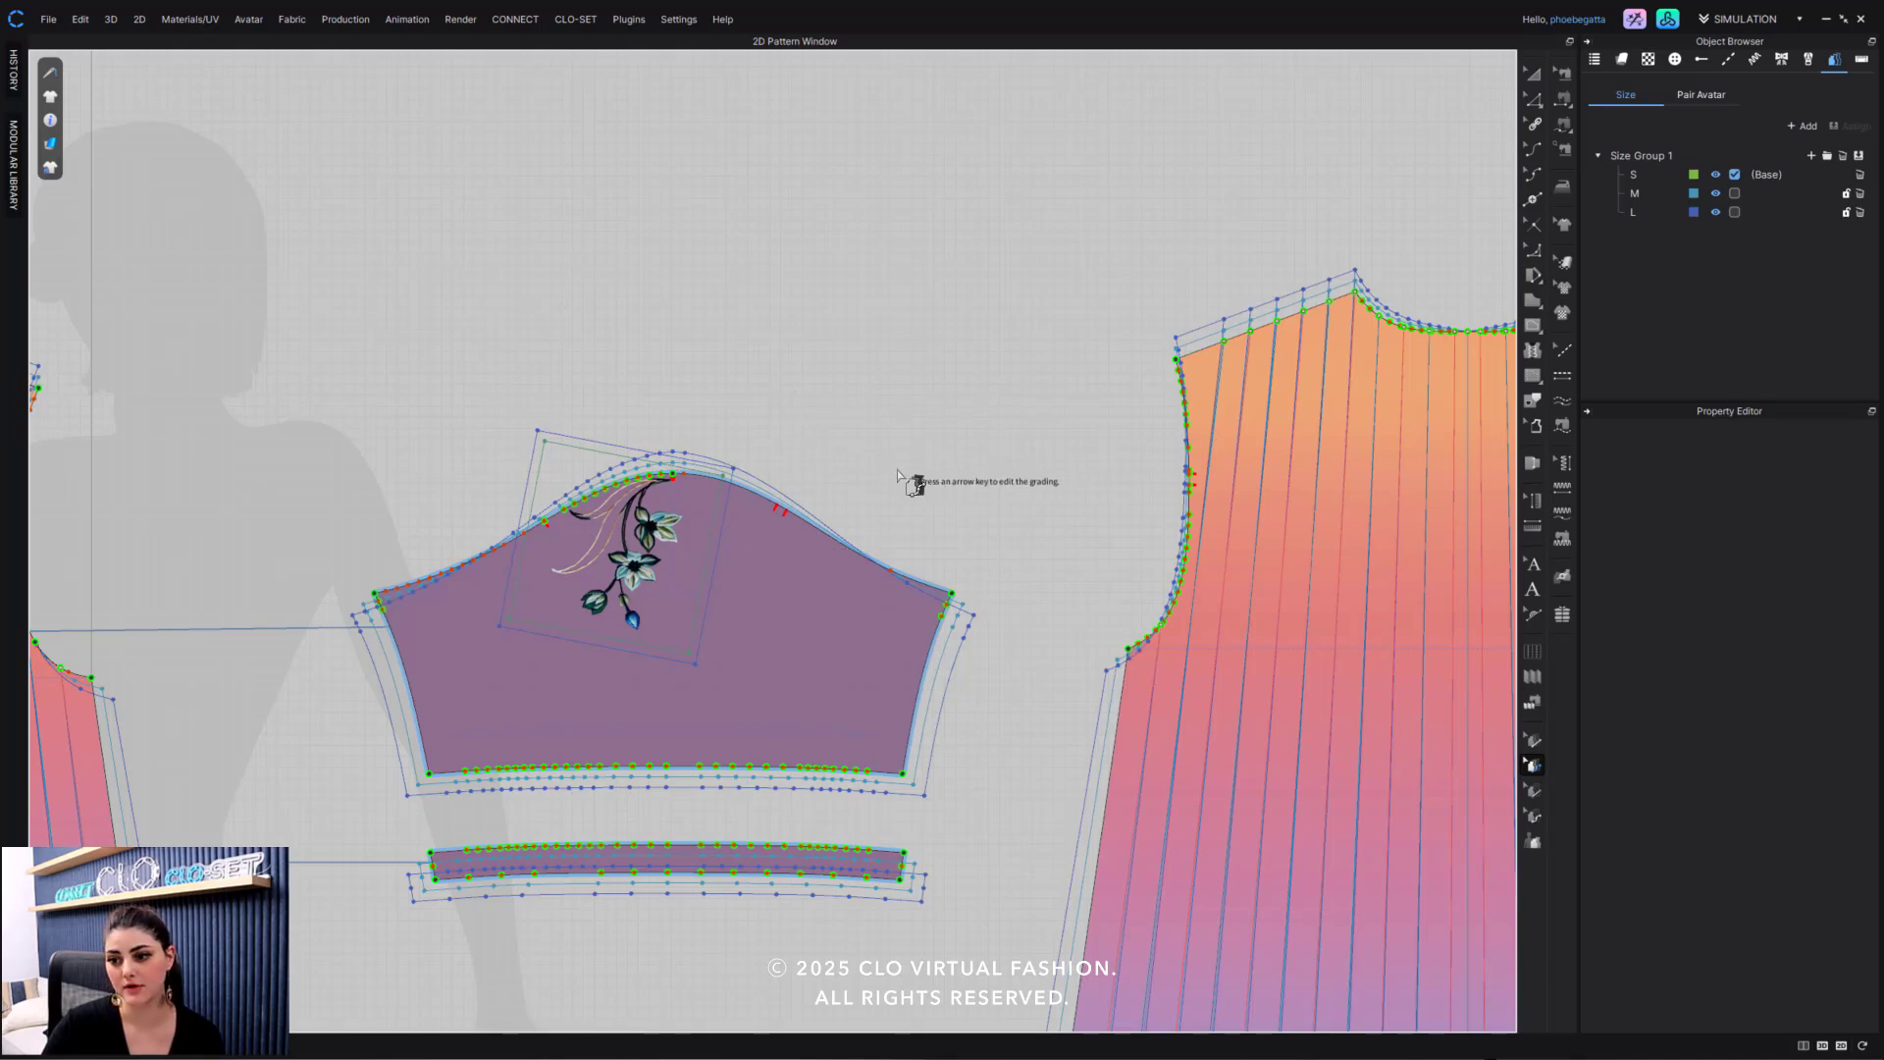
Inspect the grading values of the front neckline's right-side point at the pleat line beside the curve's dark corner point.
scroll(897, 475, down, 3)
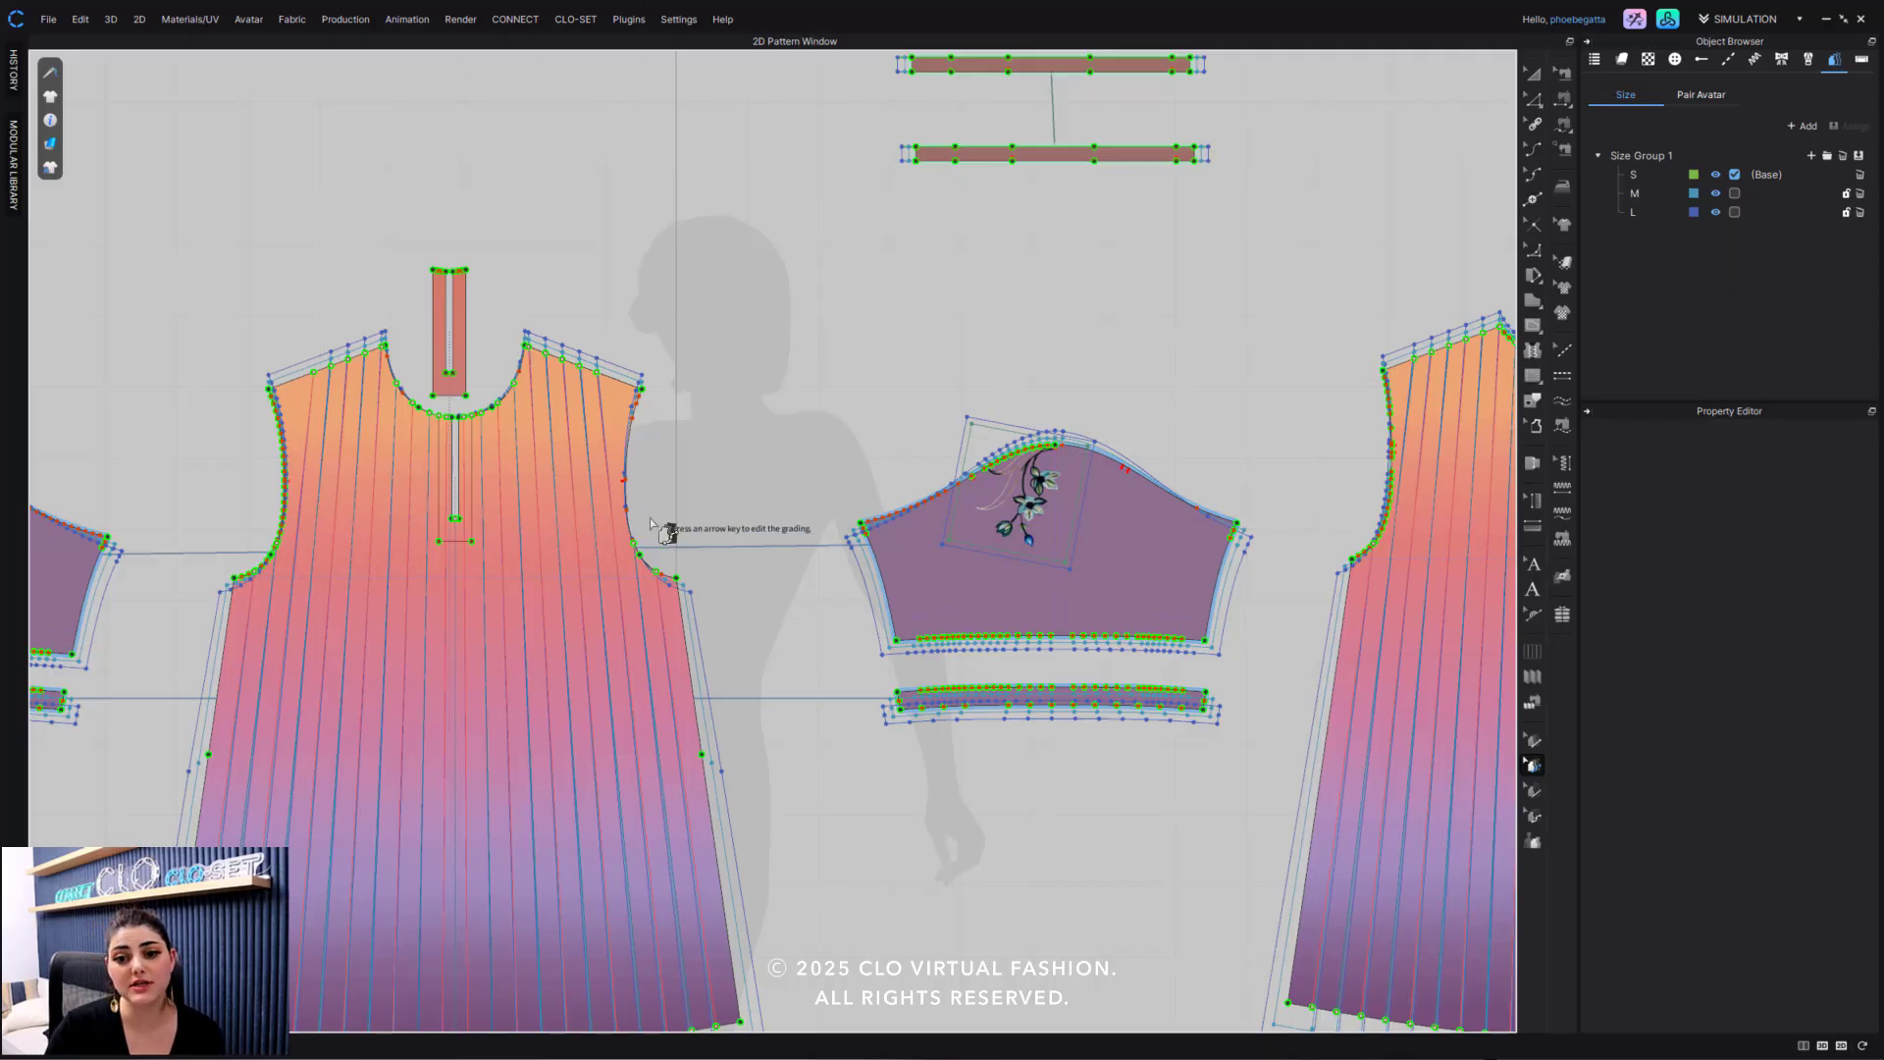
scroll(686, 518, up, 4)
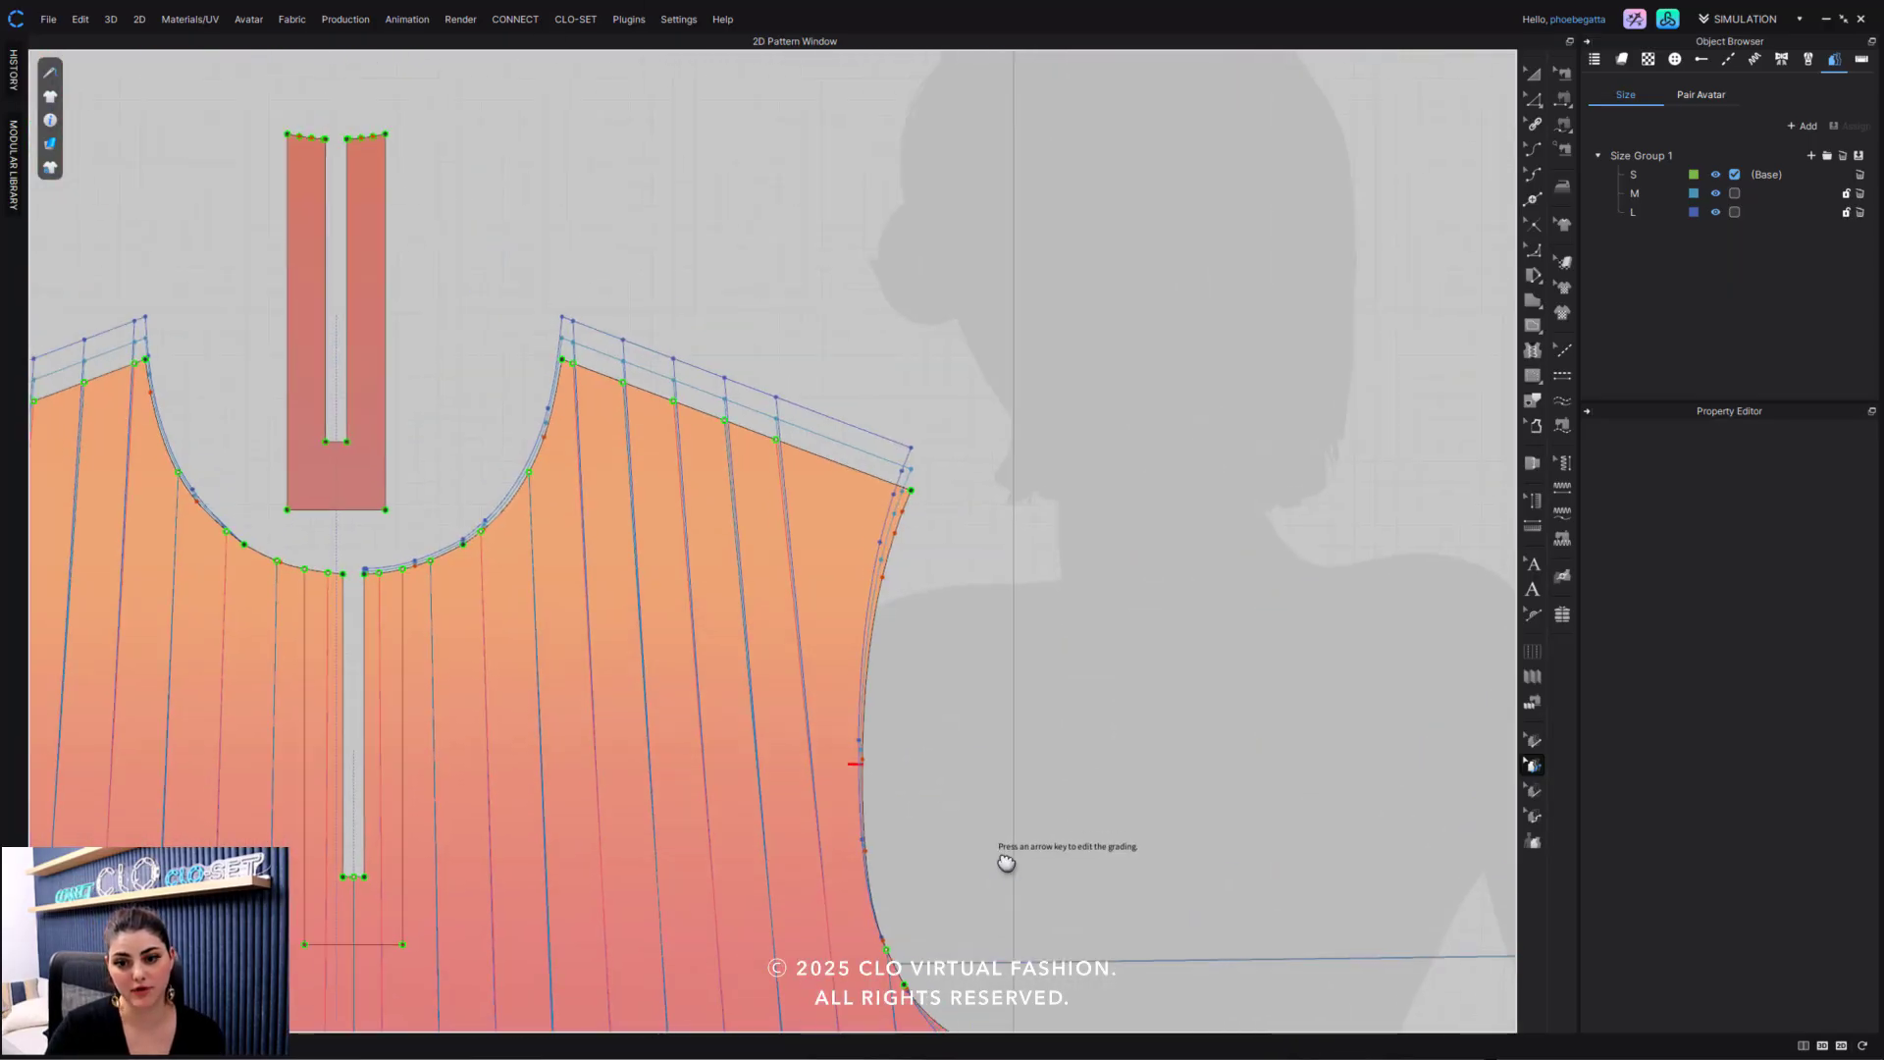
scroll(509, 576, up, 6)
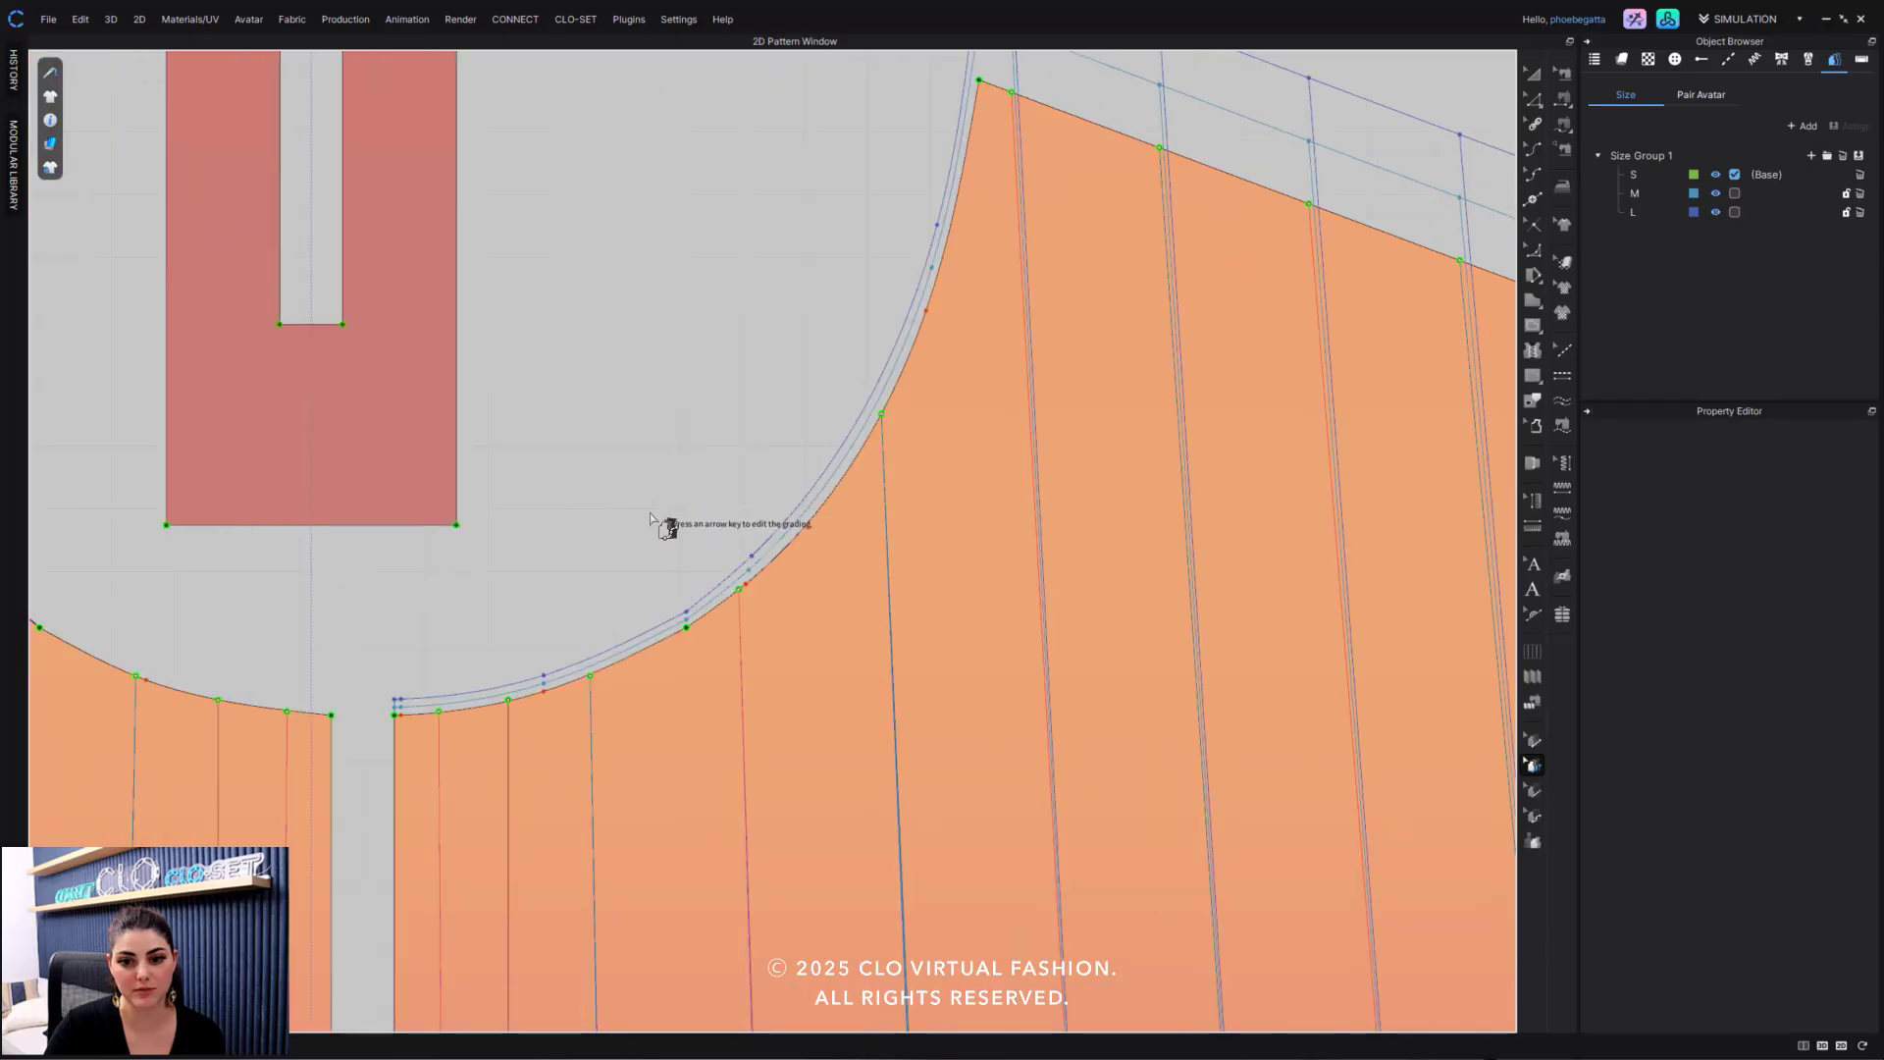
click(739, 590)
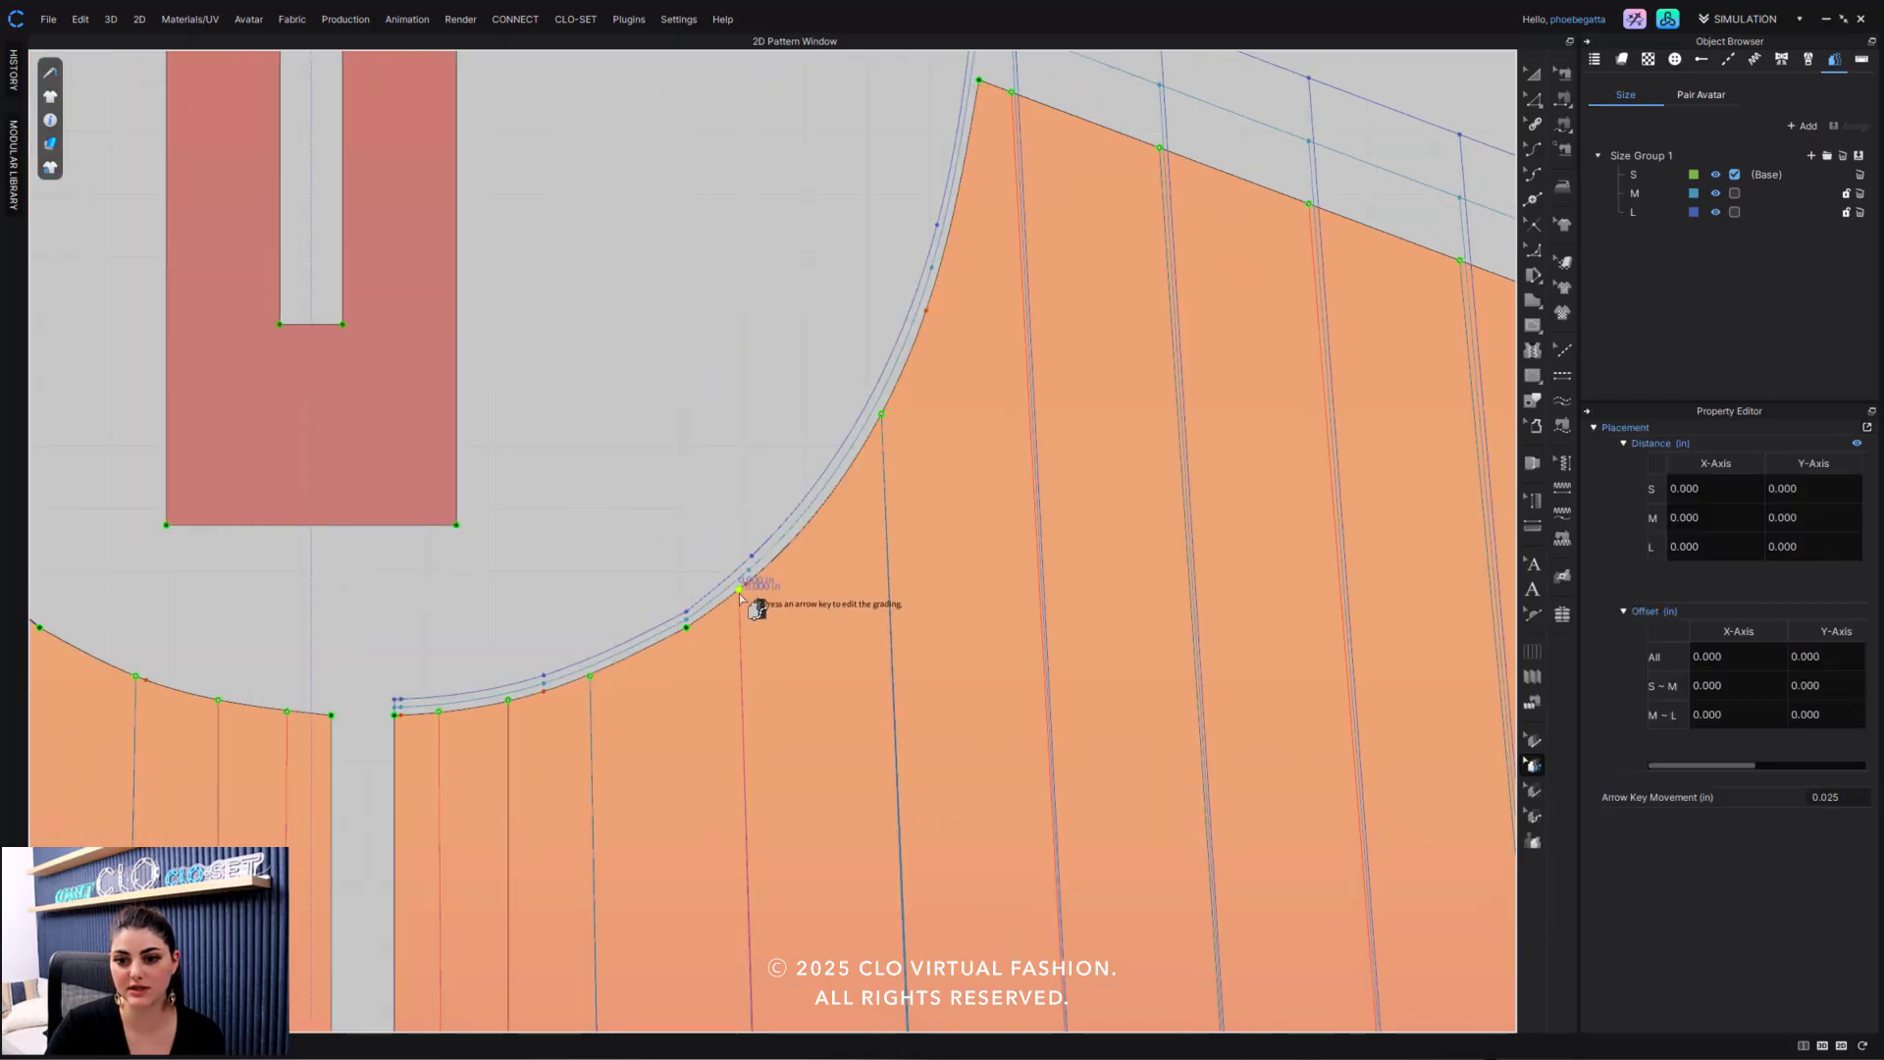
scroll(739, 593, up, 4)
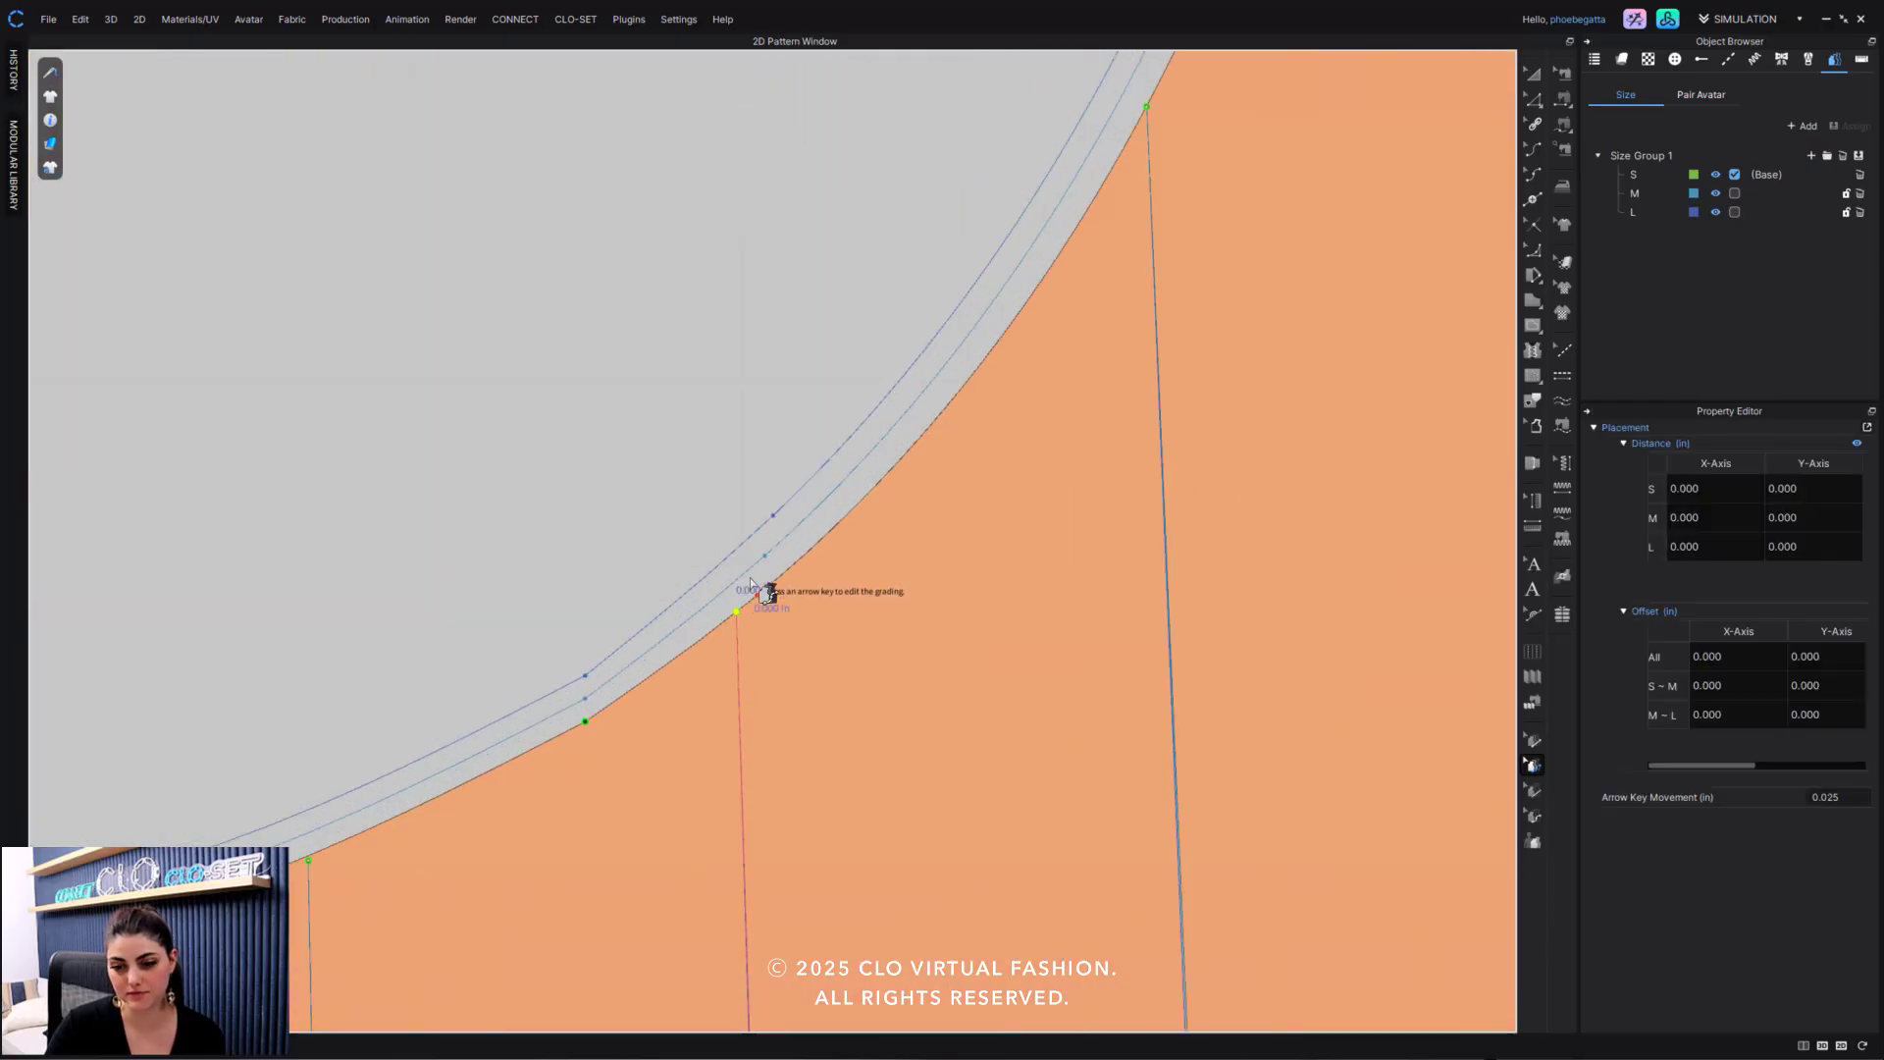
middle_drag(626, 720, 807, 480)
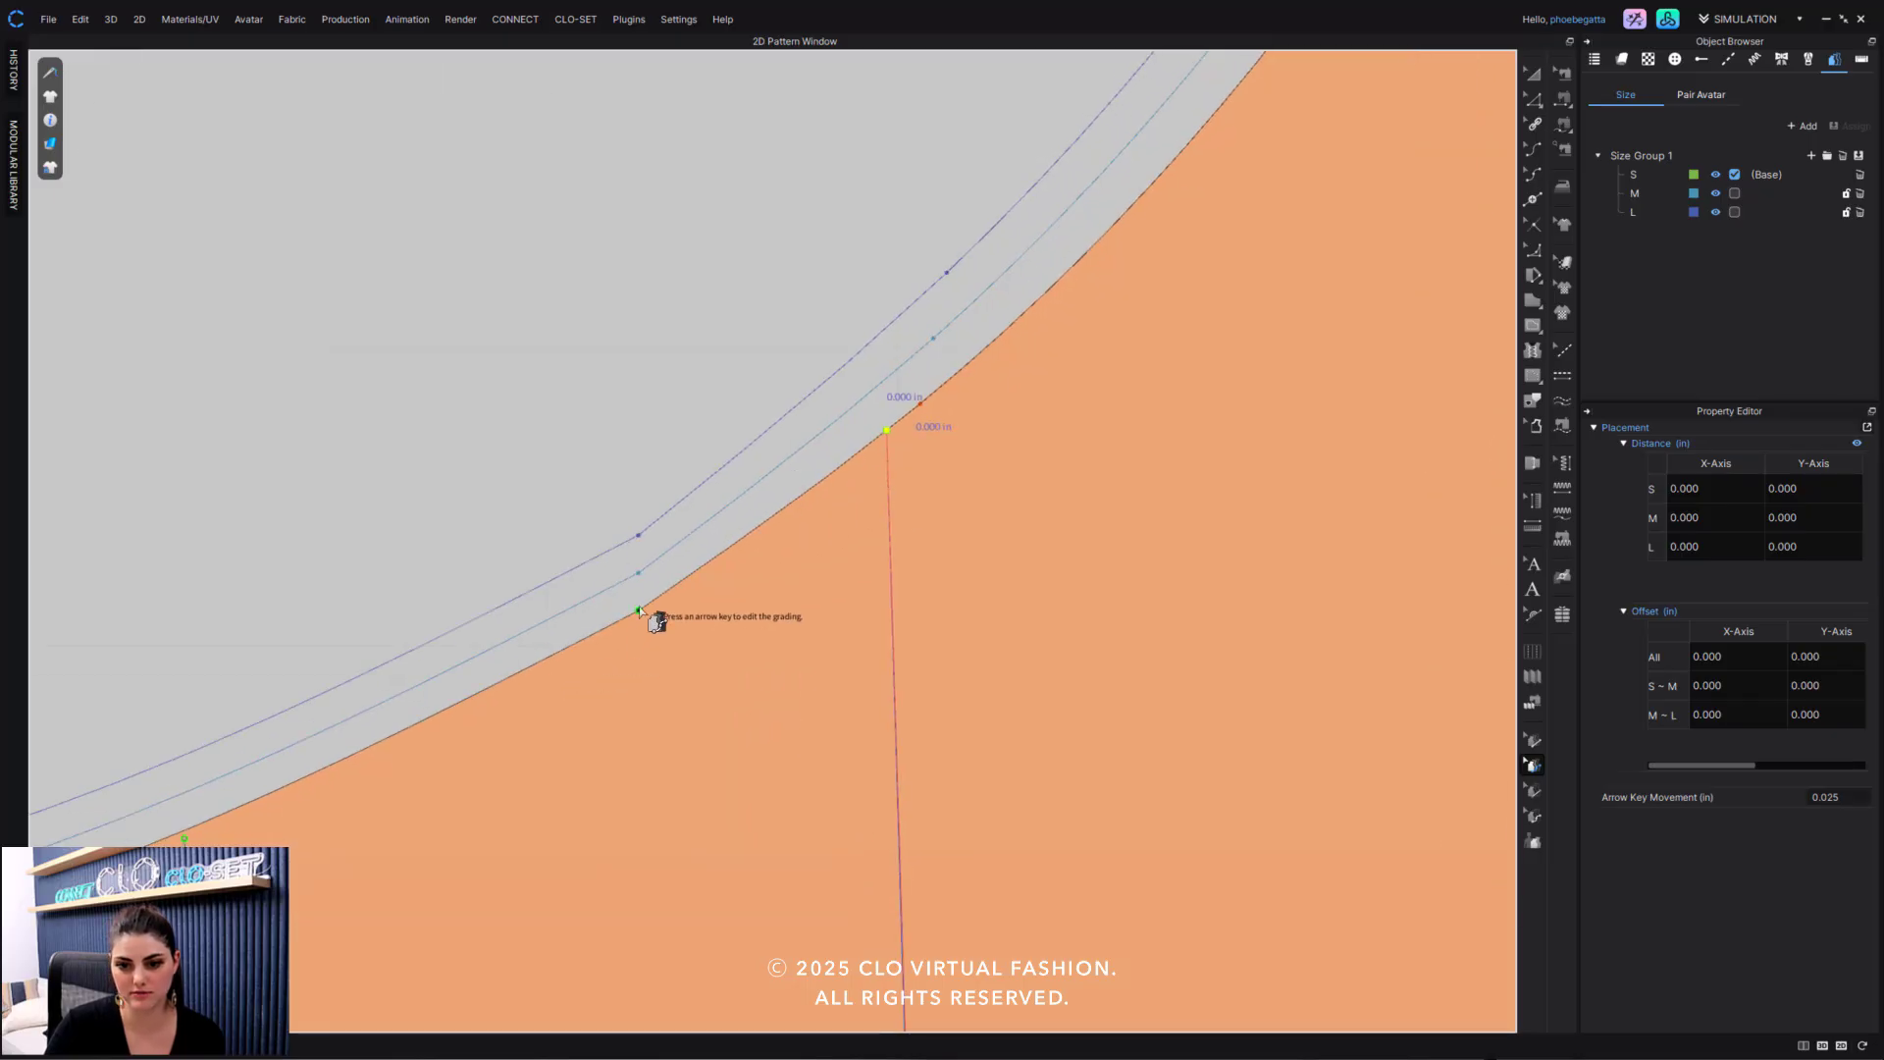
key(Escape)
Convert the graded corner point in the middle of the right neckline curve to a non-grade point and deselect it.
click(639, 611)
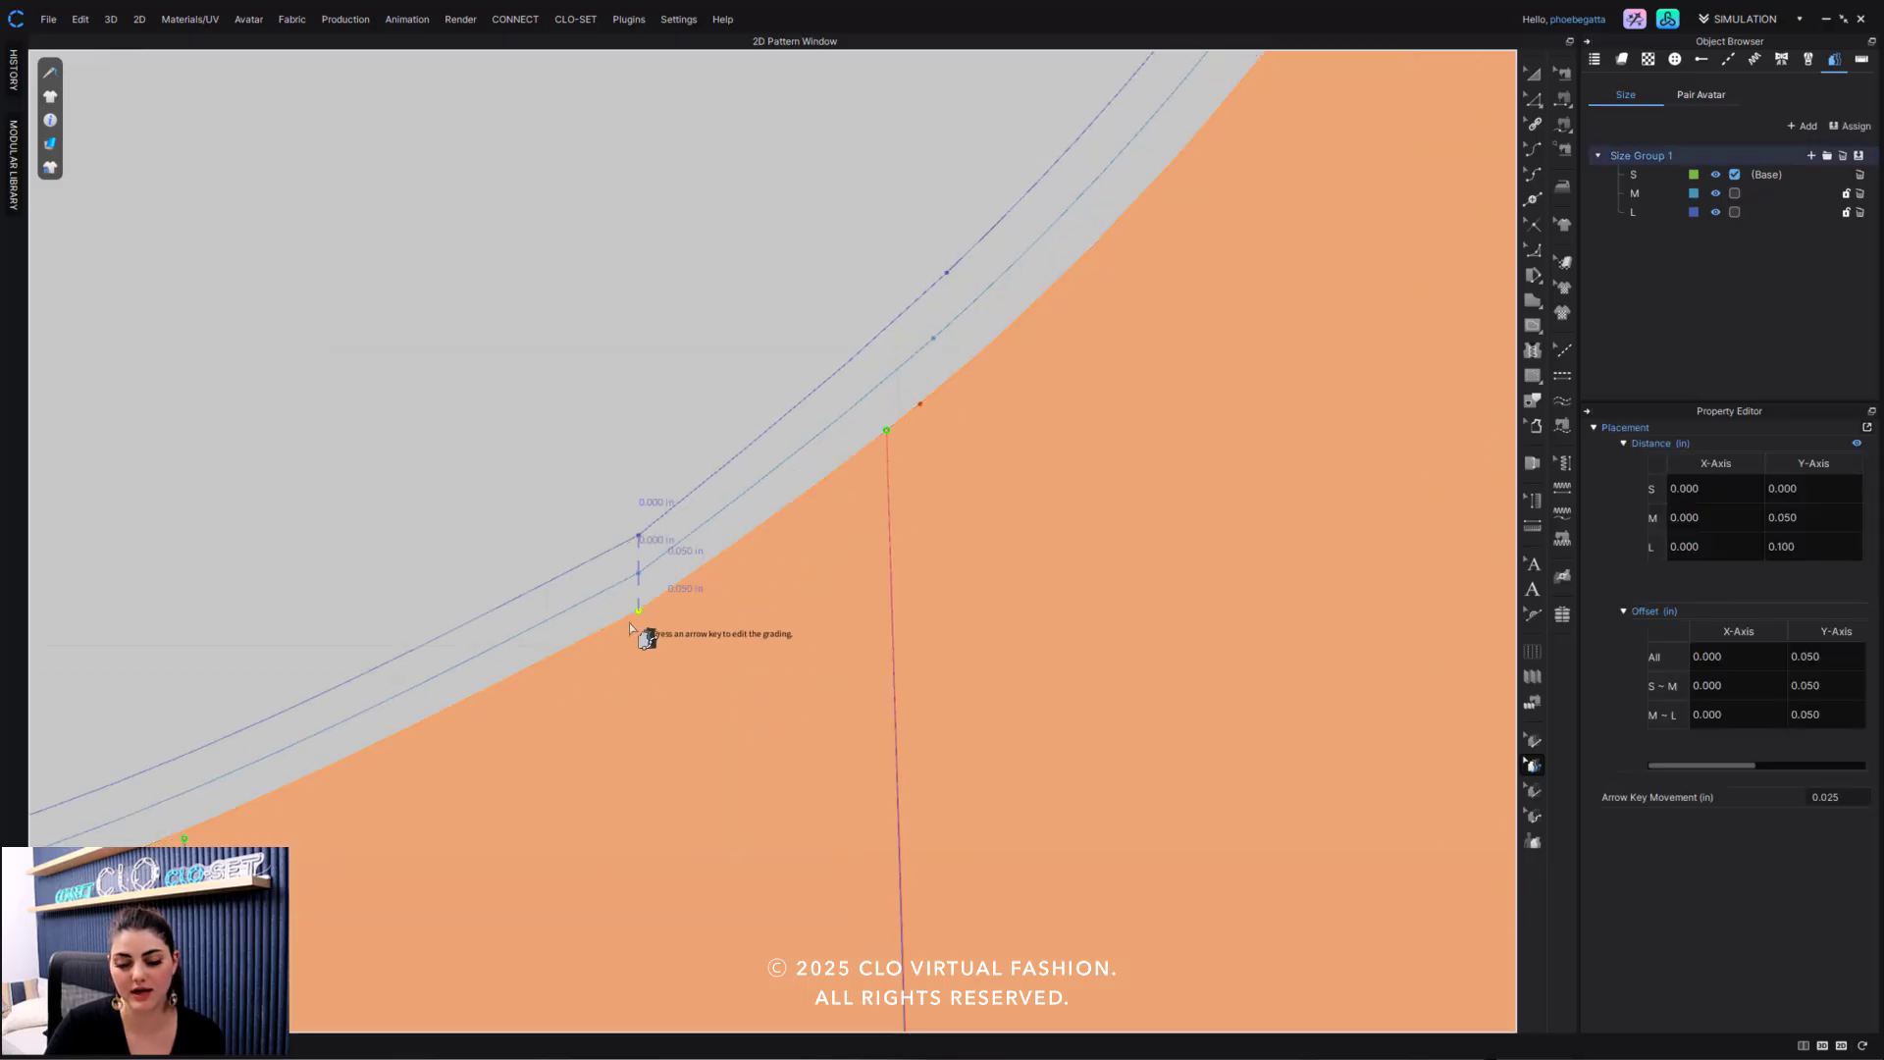
scroll(636, 618, down, 3)
right_click(633, 621)
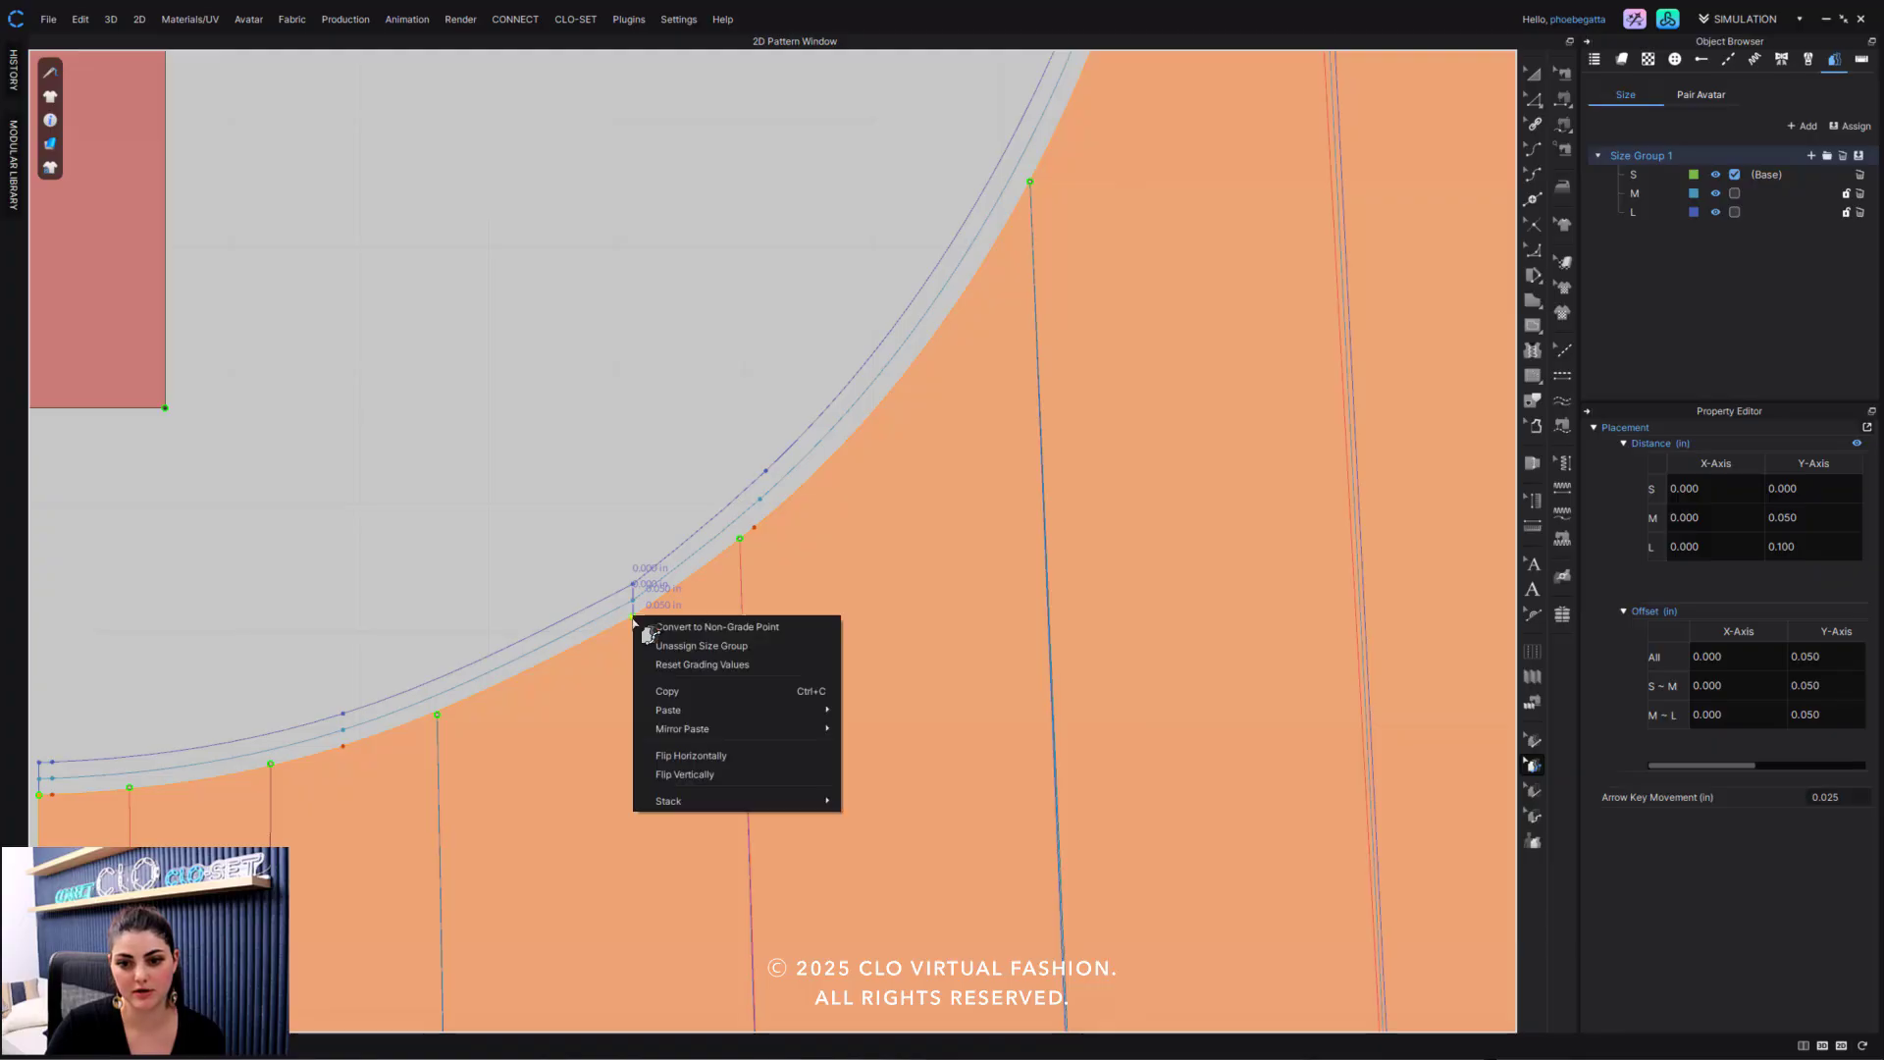
click(707, 628)
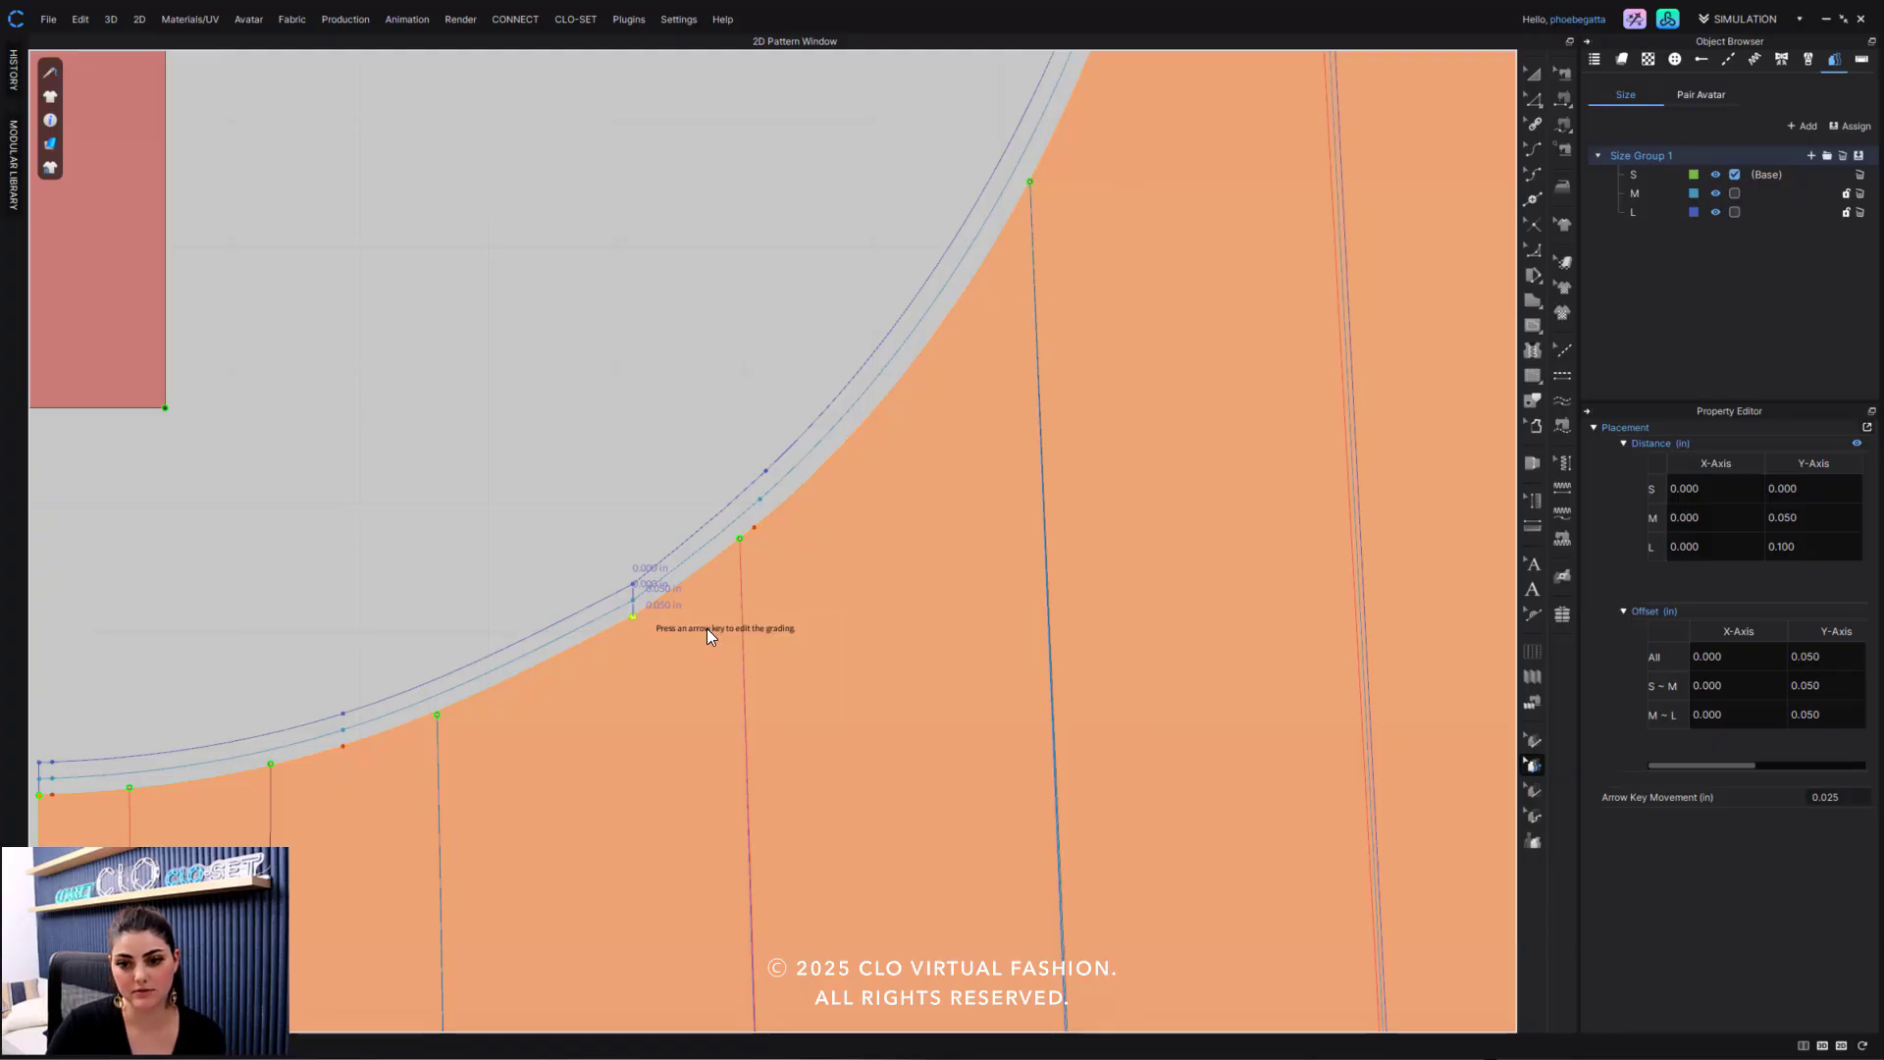
scroll(604, 500, down, 3)
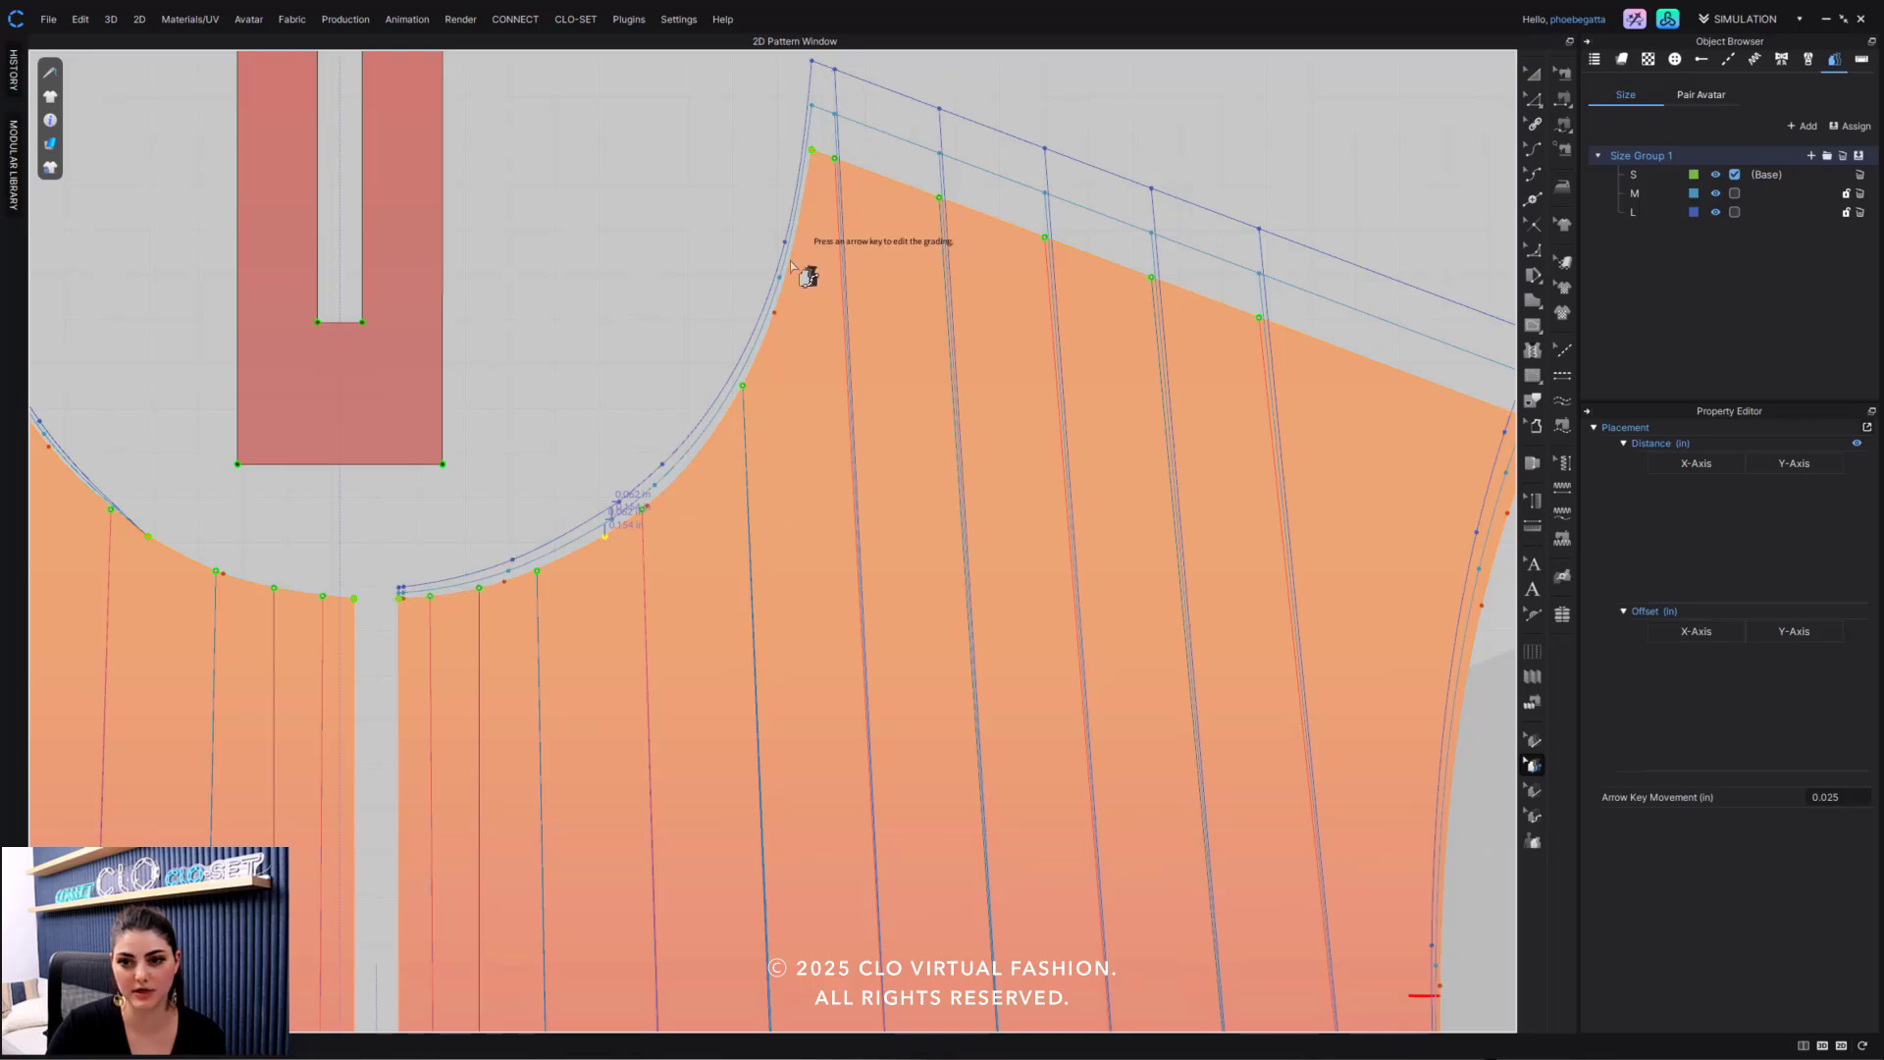
click(600, 468)
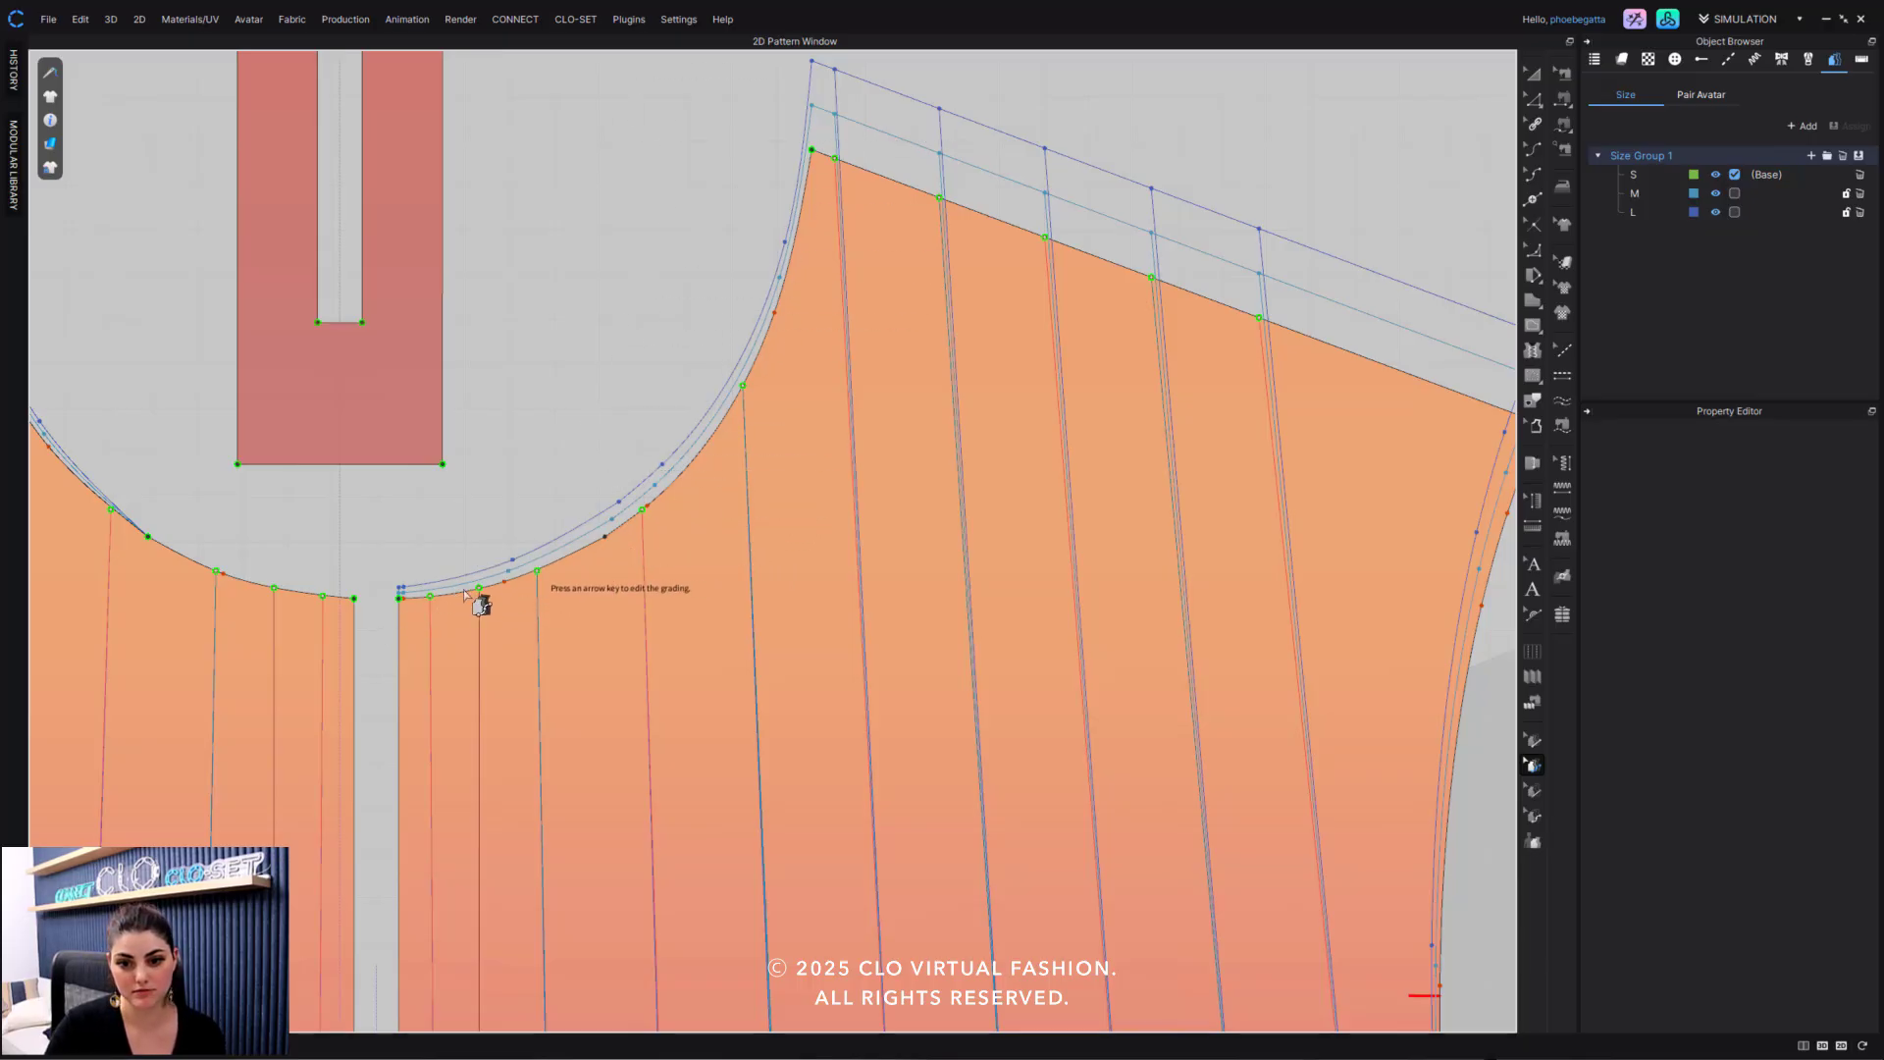
Raise the Y-axis grading offset of the right front panel's neckline point at centre front to 0.275 in for all sizes.
click(398, 592)
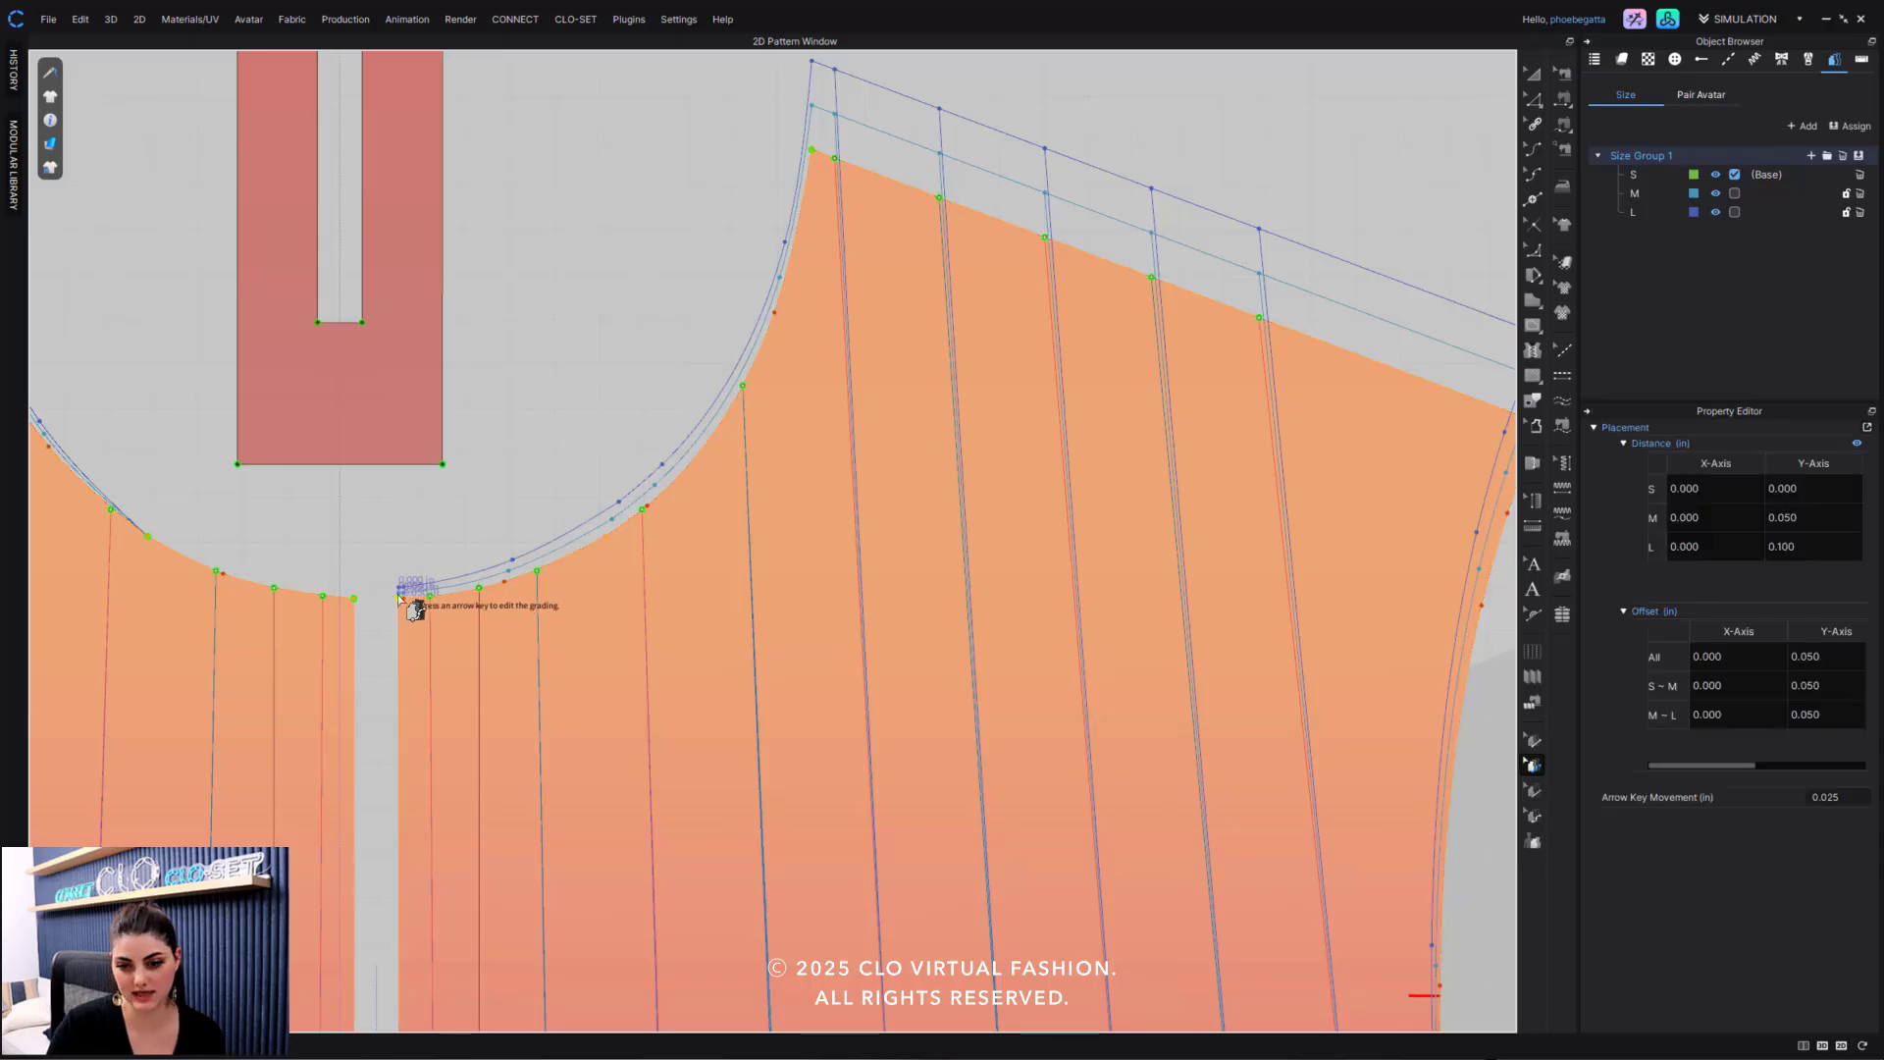
key(Up)
key(Up)
key(Up)
key(Up)
key(Up)
key(Up)
key(Up)
key(Up)
key(Up)
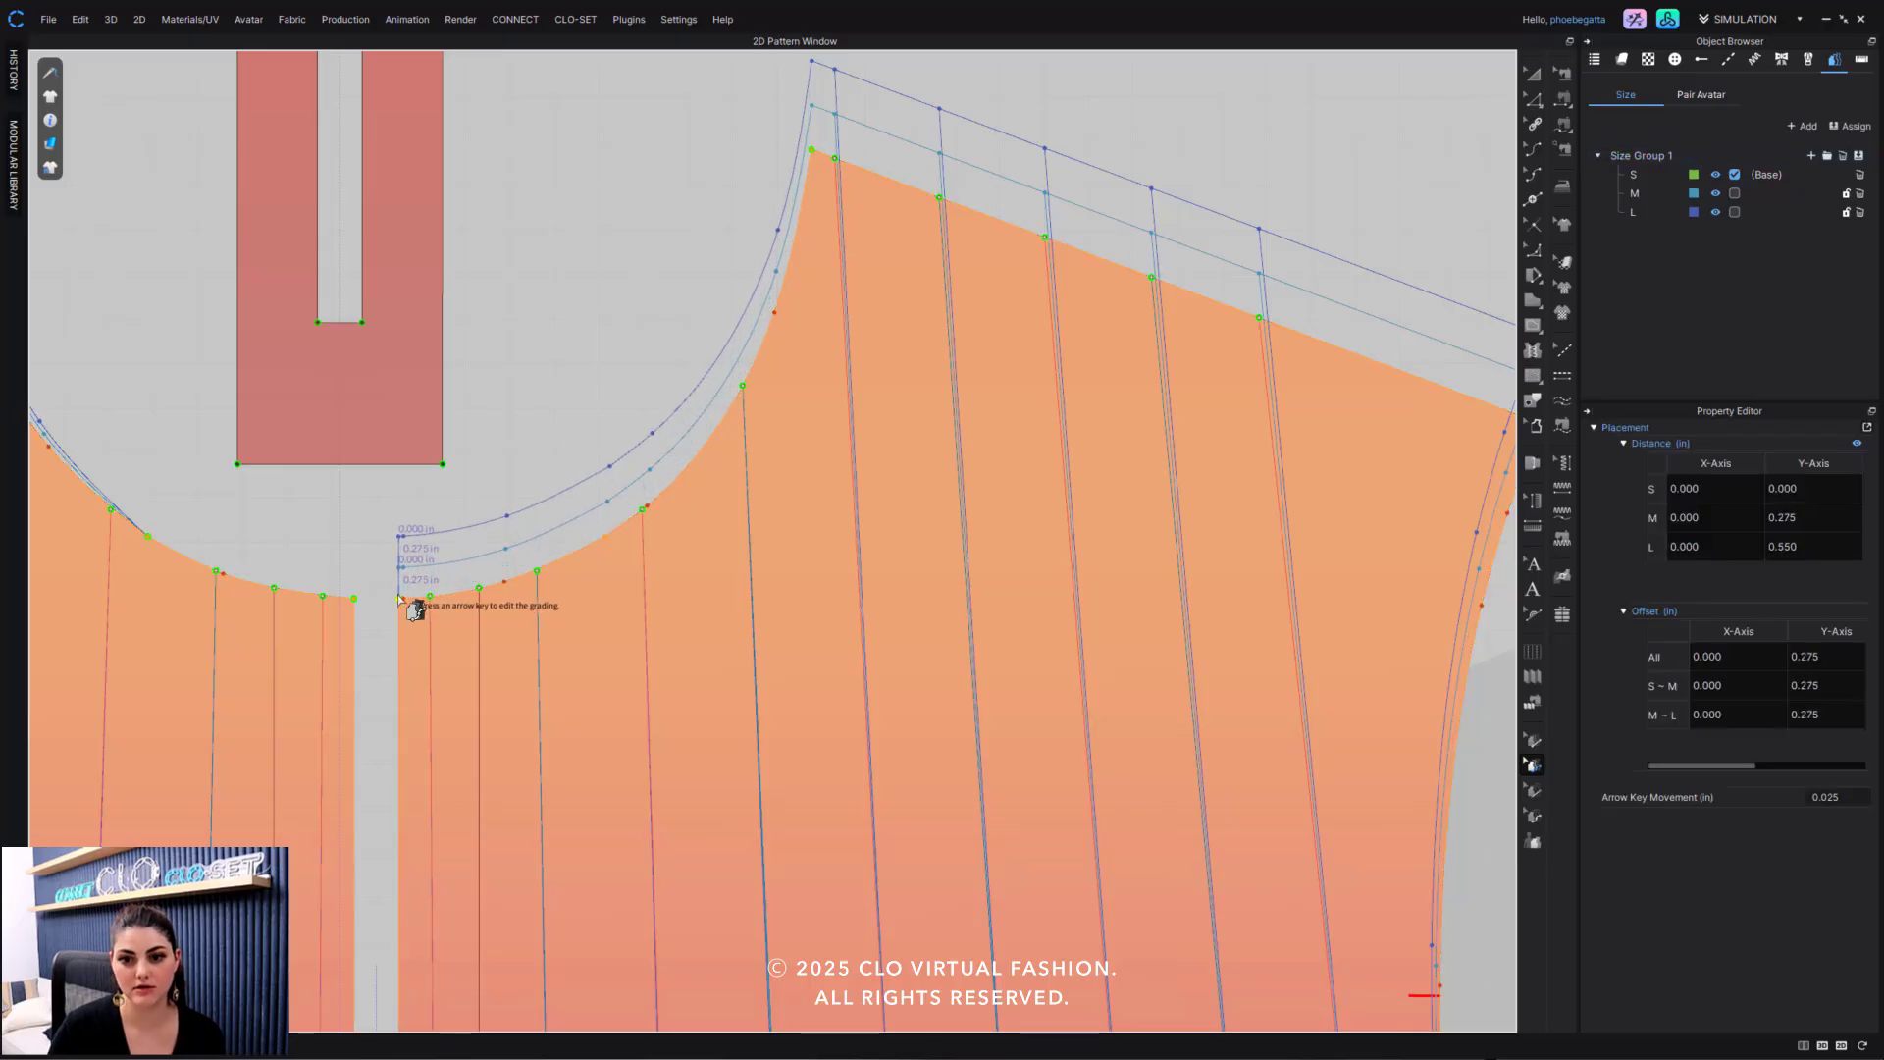
Adjust the right panel's centre-front neck point down to a 0.075 in Y-axis grading offset and deselect it.
key(Down)
key(Down)
key(Down)
key(Down)
key(Down)
key(Down)
key(Down)
key(Down)
key(Down)
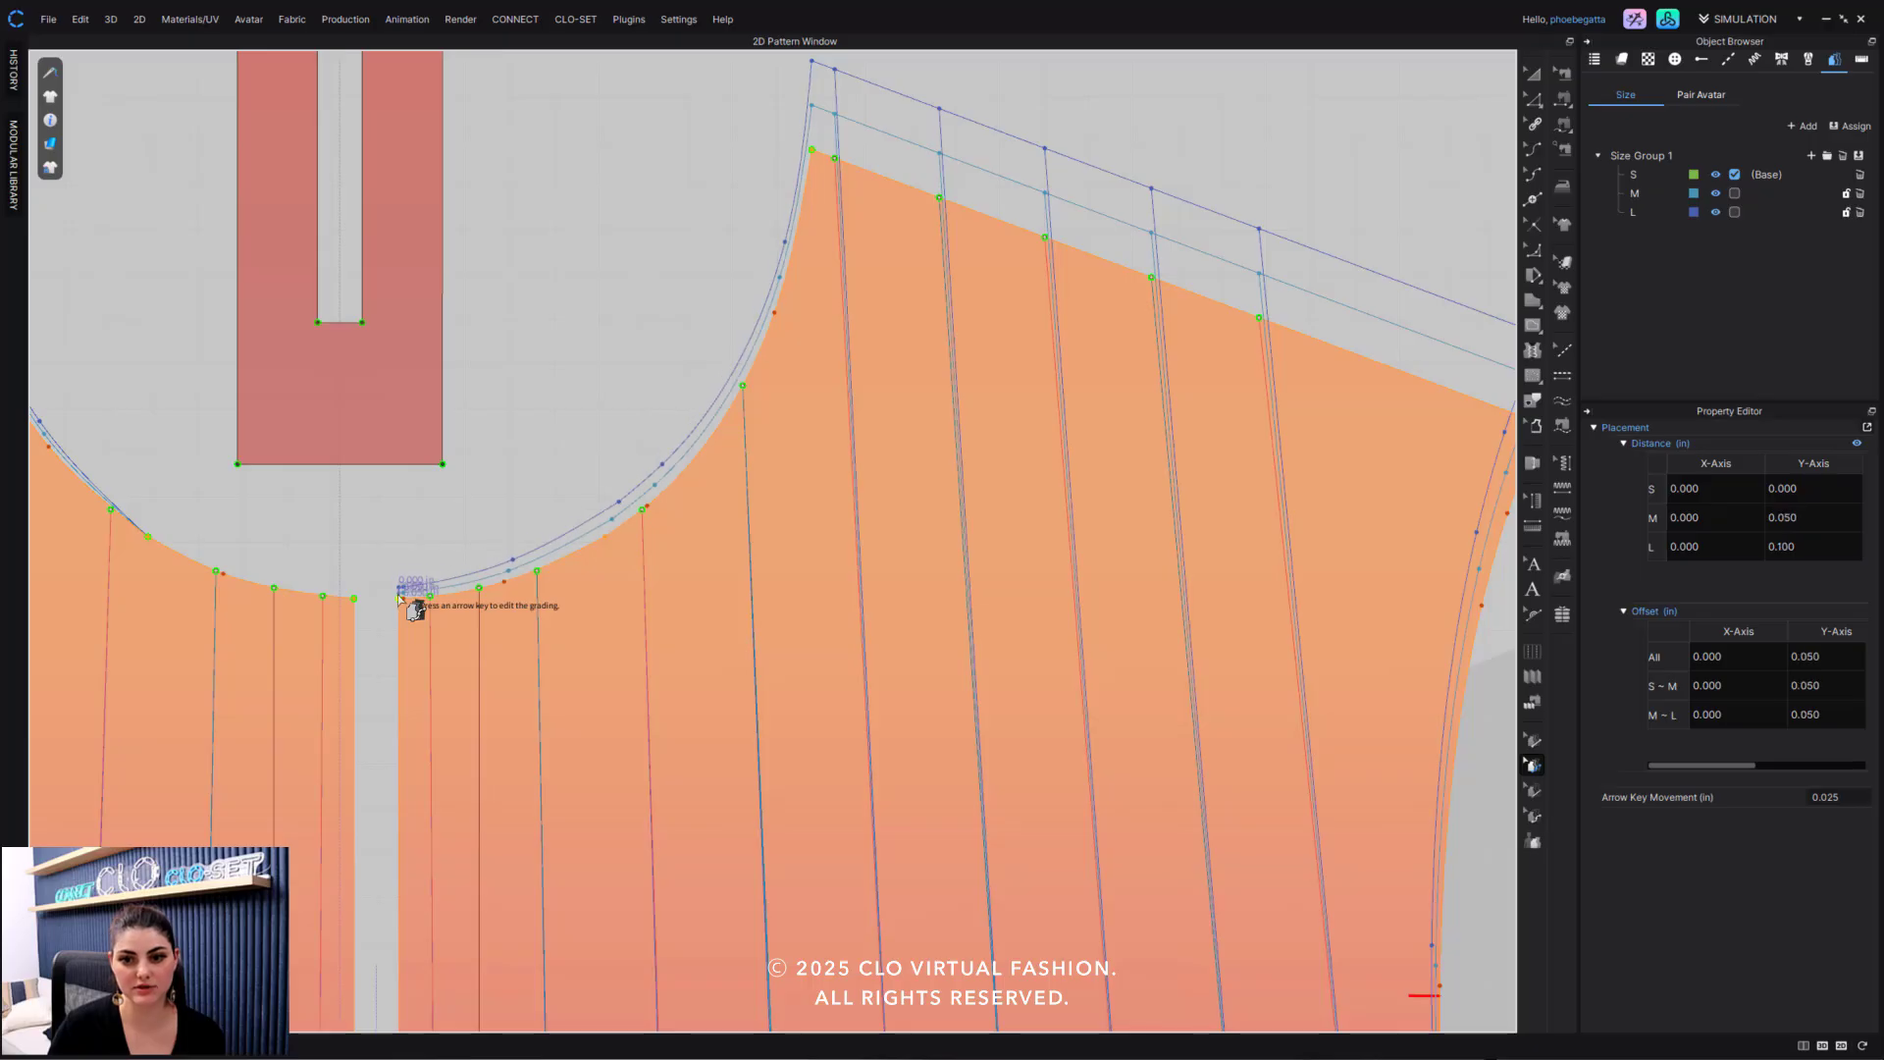
key(Down)
key(Down)
key(Up)
key(Up)
key(Up)
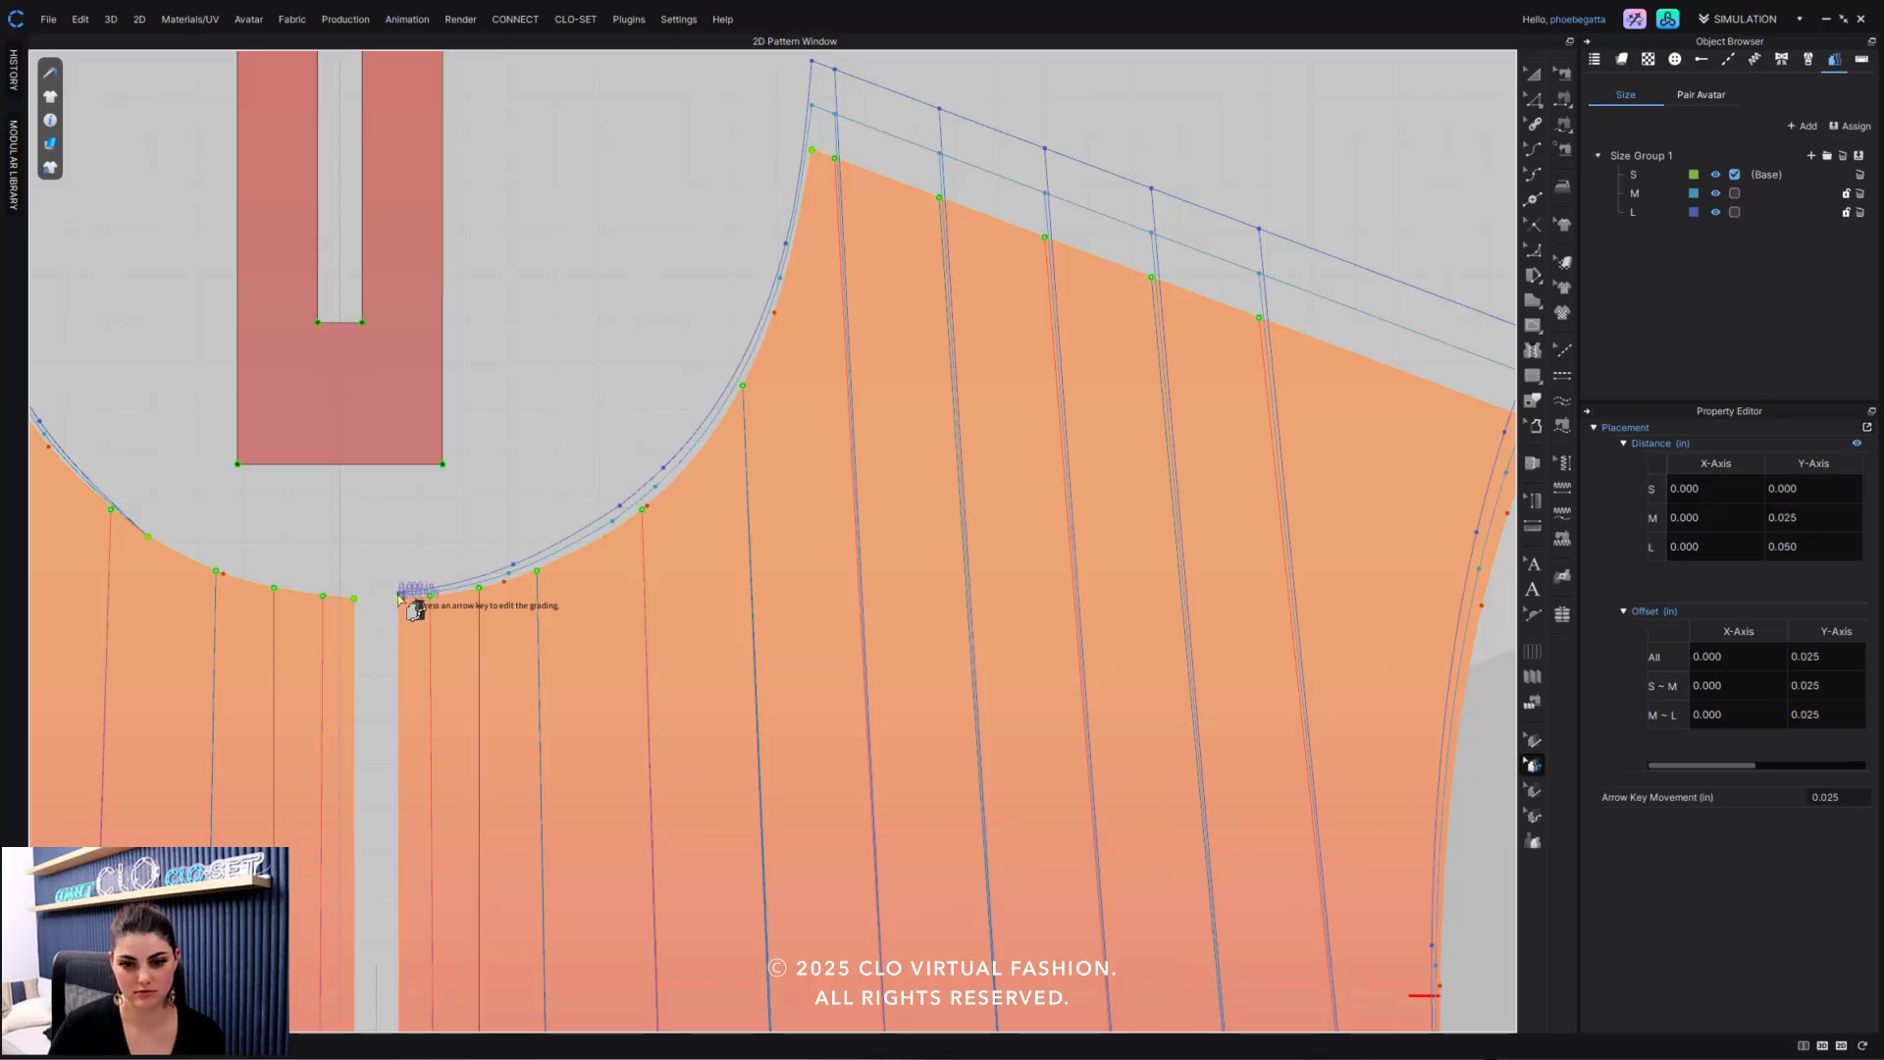
click(638, 404)
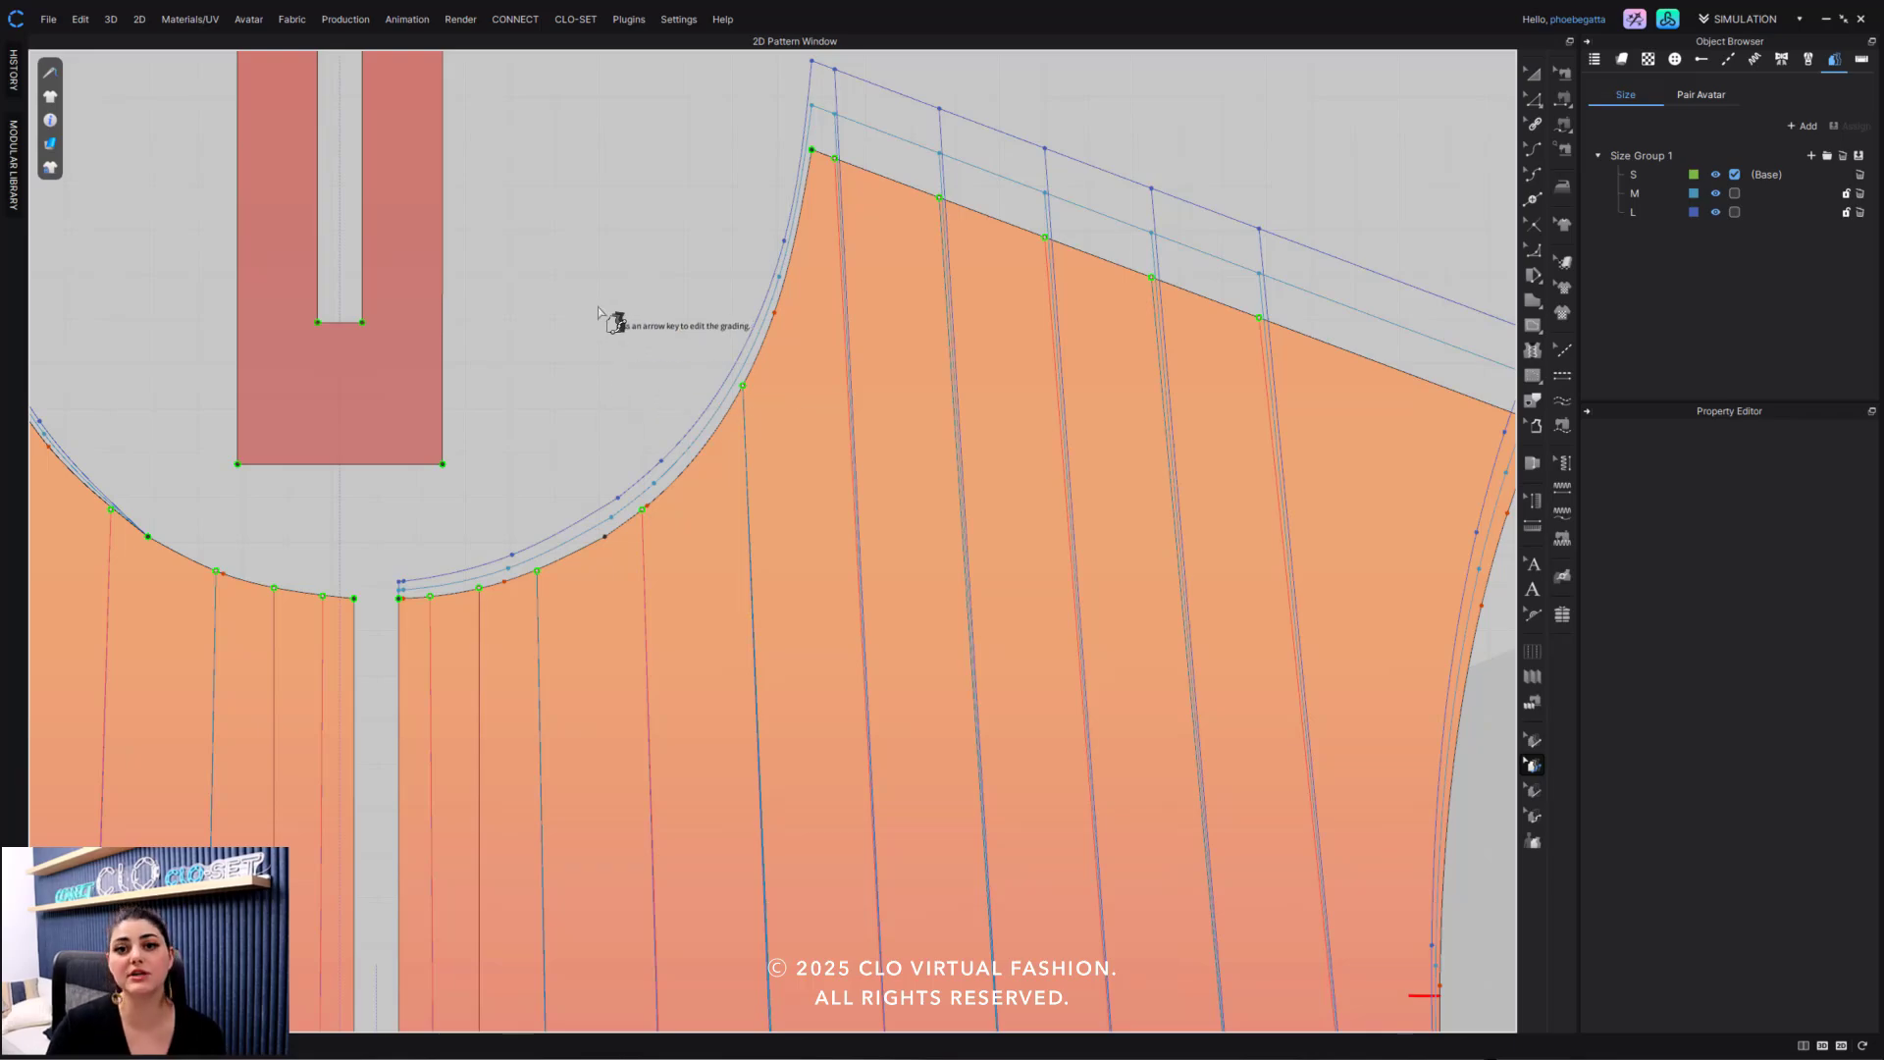
Convert the right neckline's mid-curve corner point to a grade point and lower its Y-axis offset to 0.122 in for all sizes.
right_drag(622, 320, 723, 315)
click(694, 533)
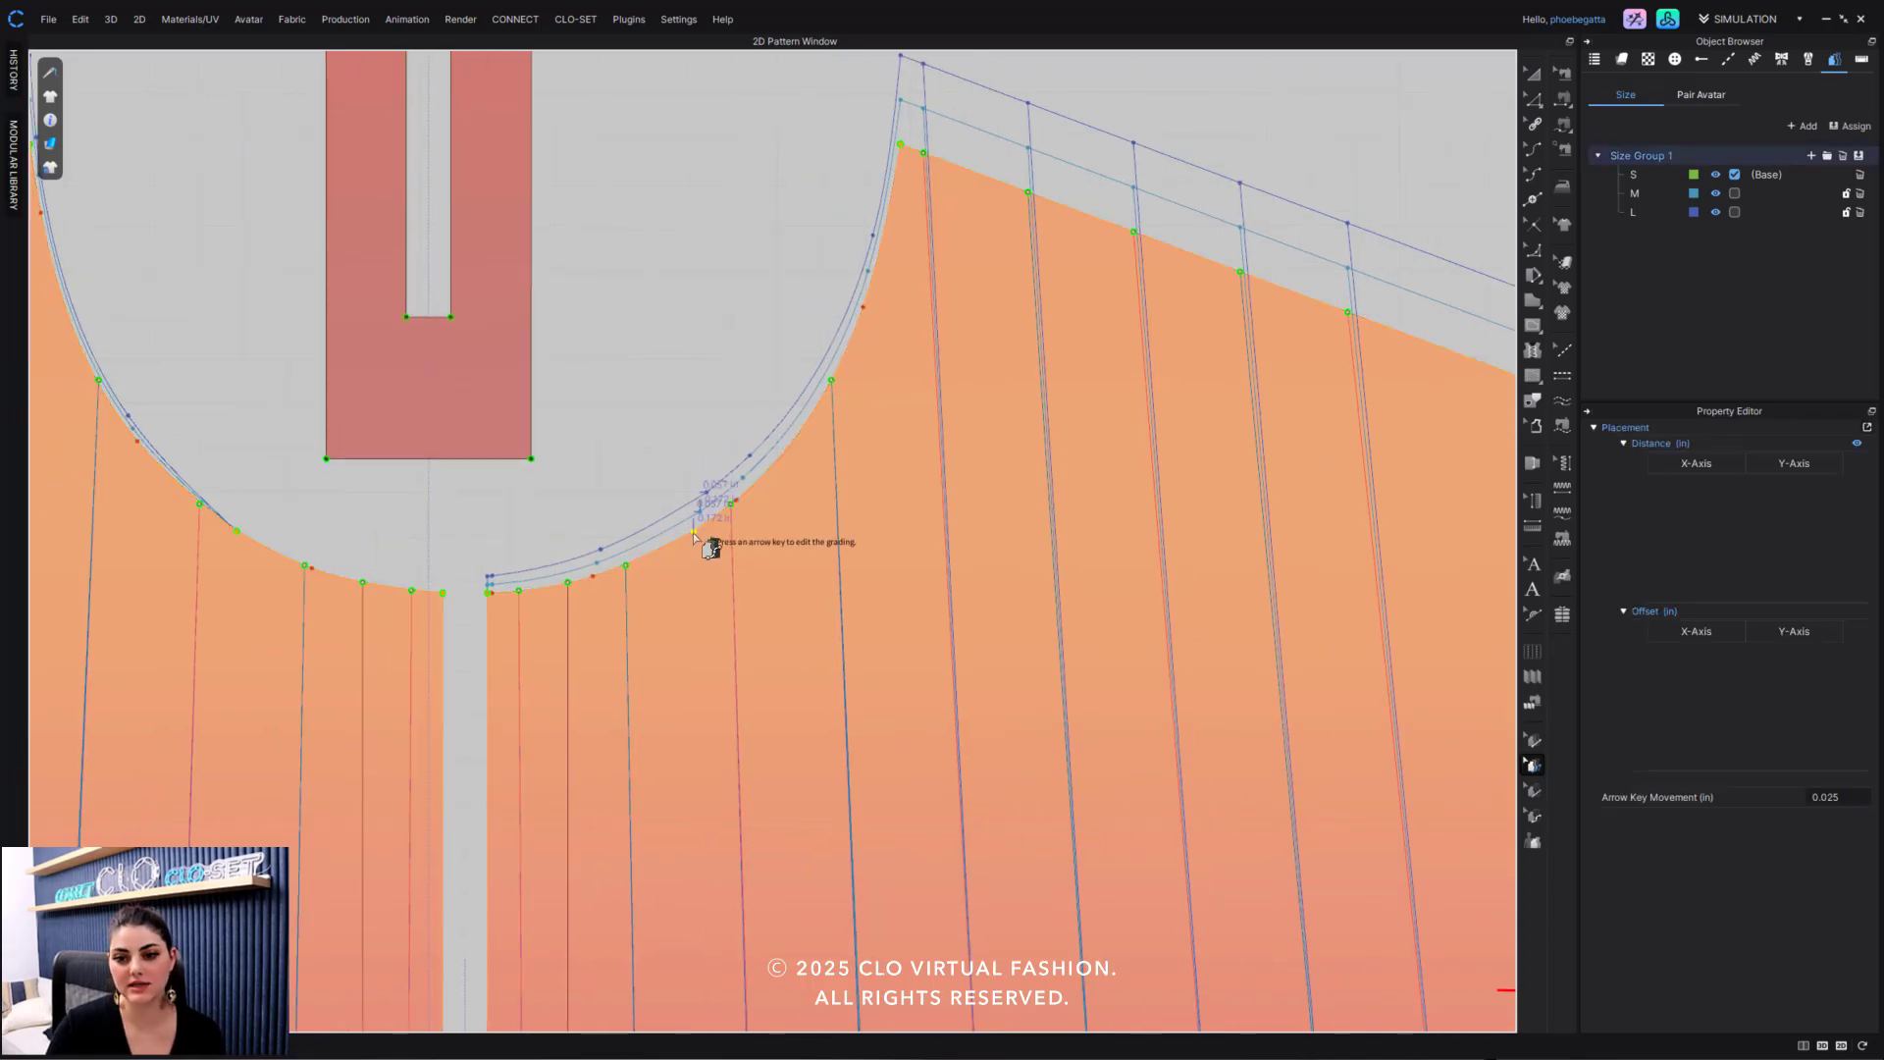
right_click(694, 532)
click(798, 542)
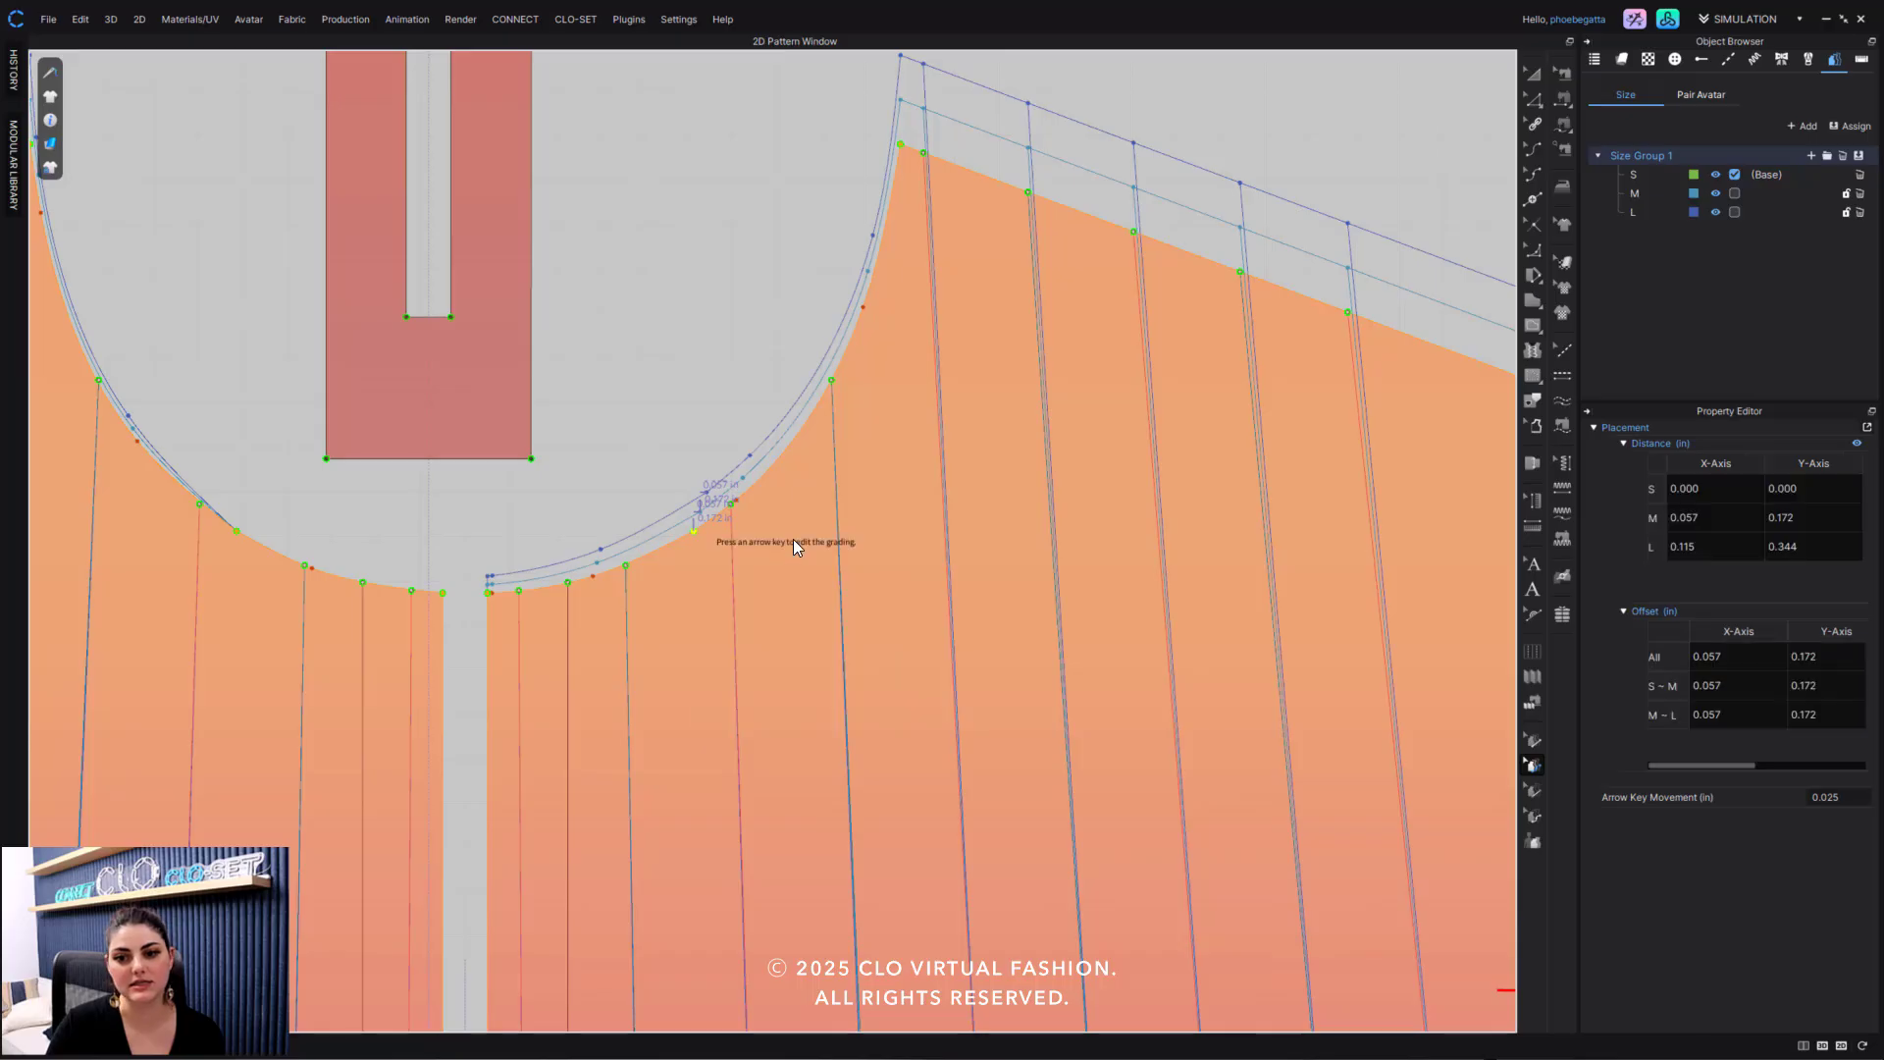
scroll(703, 534, up, 3)
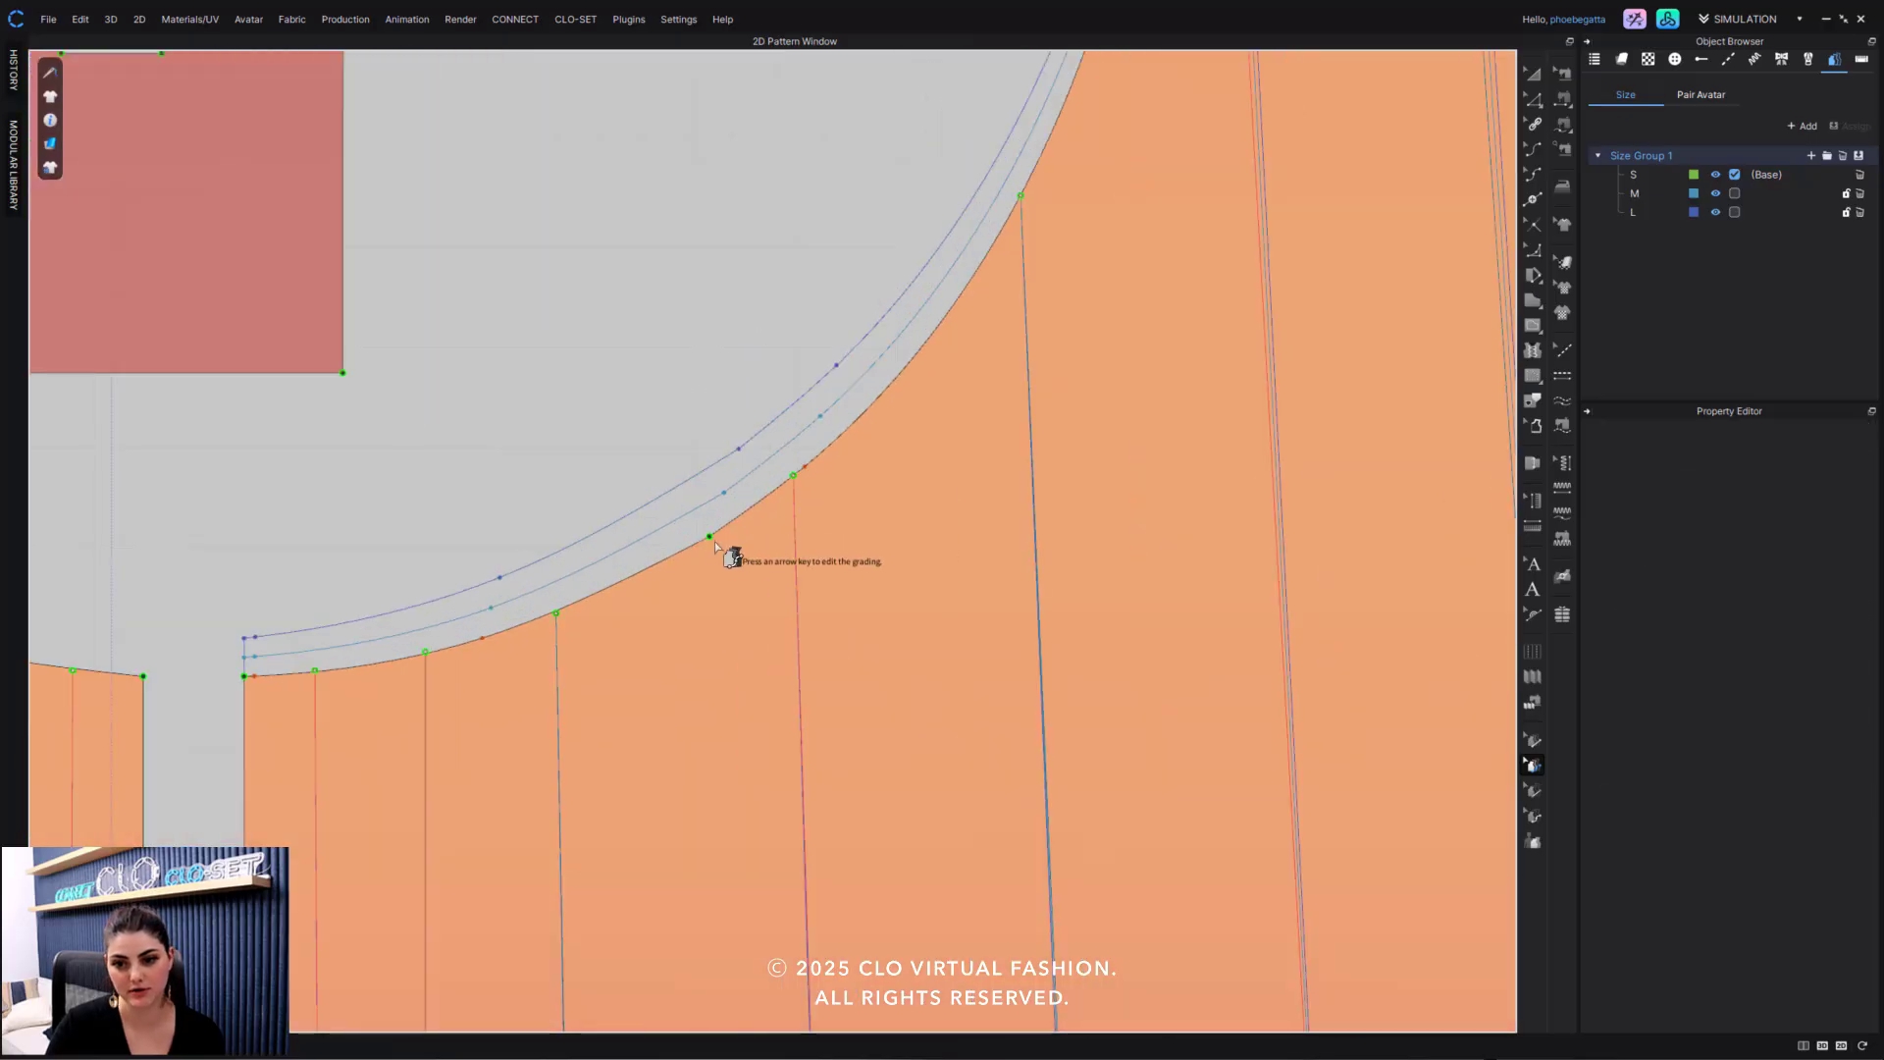
drag(709, 539, 717, 528)
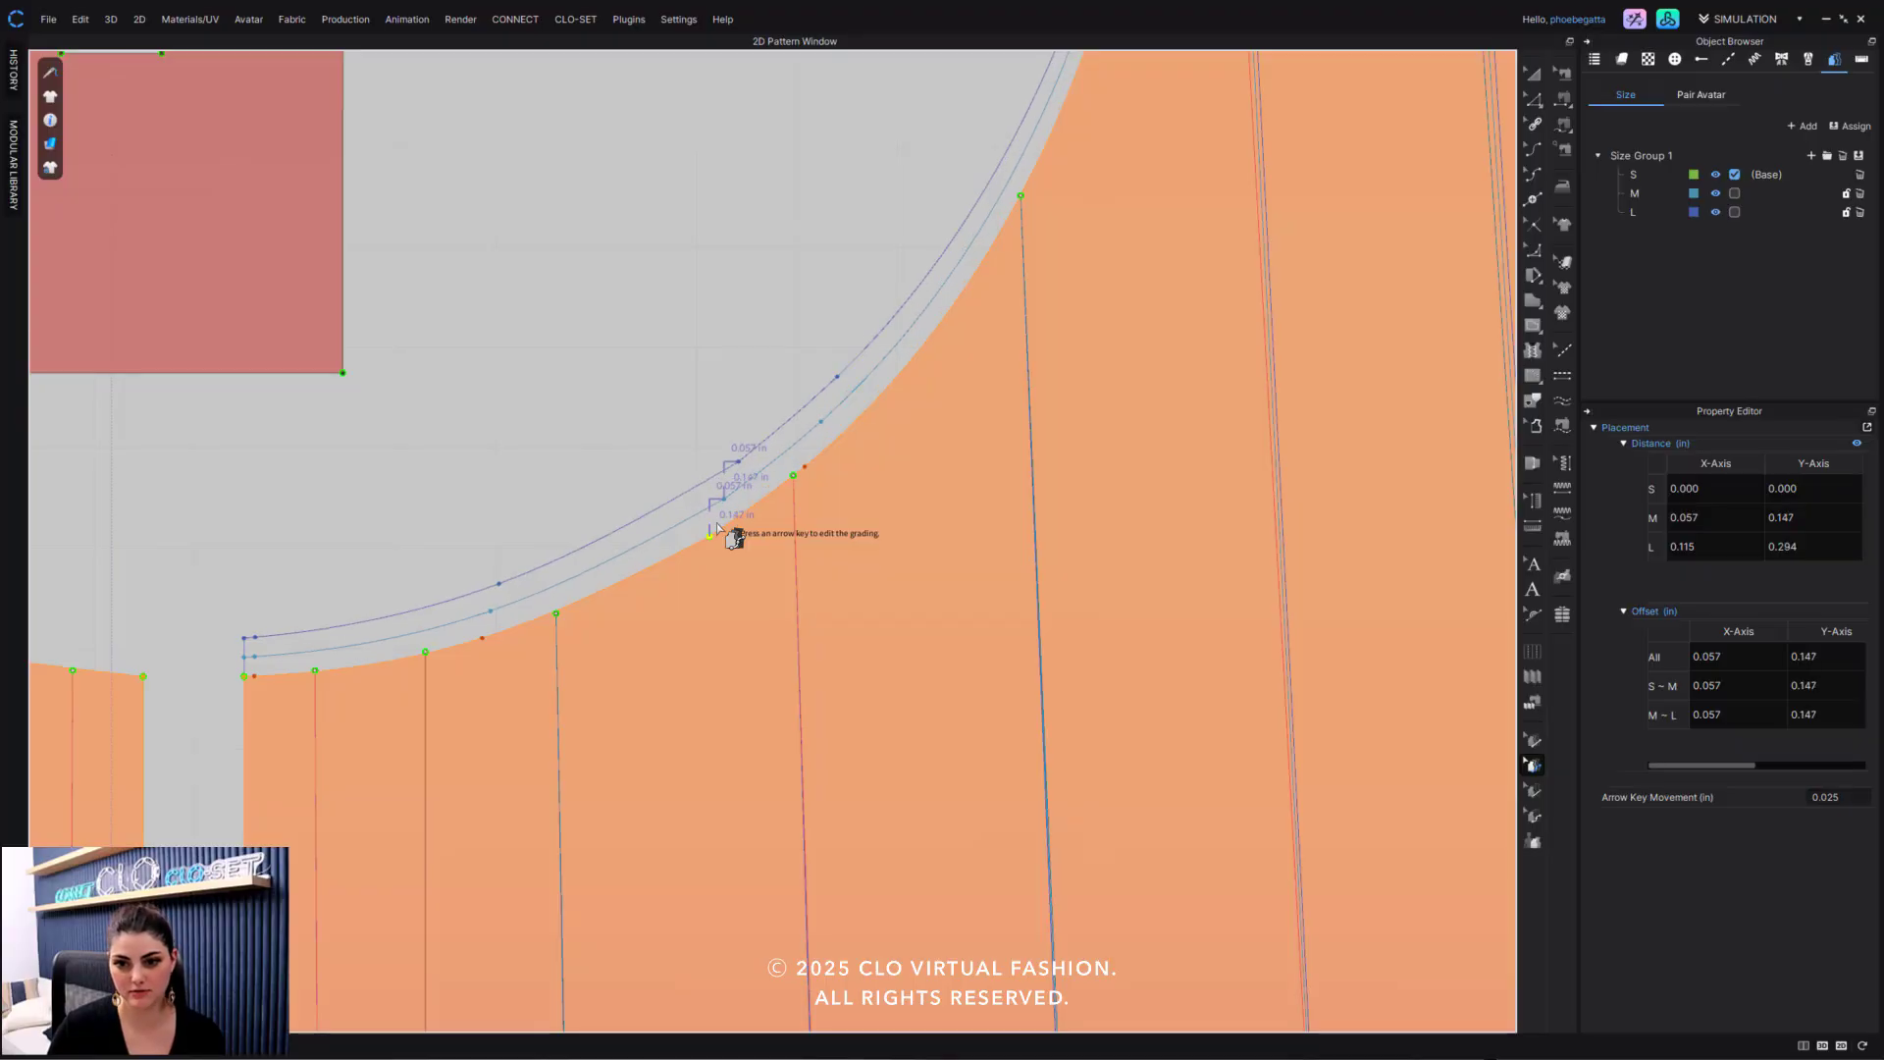
click(727, 160)
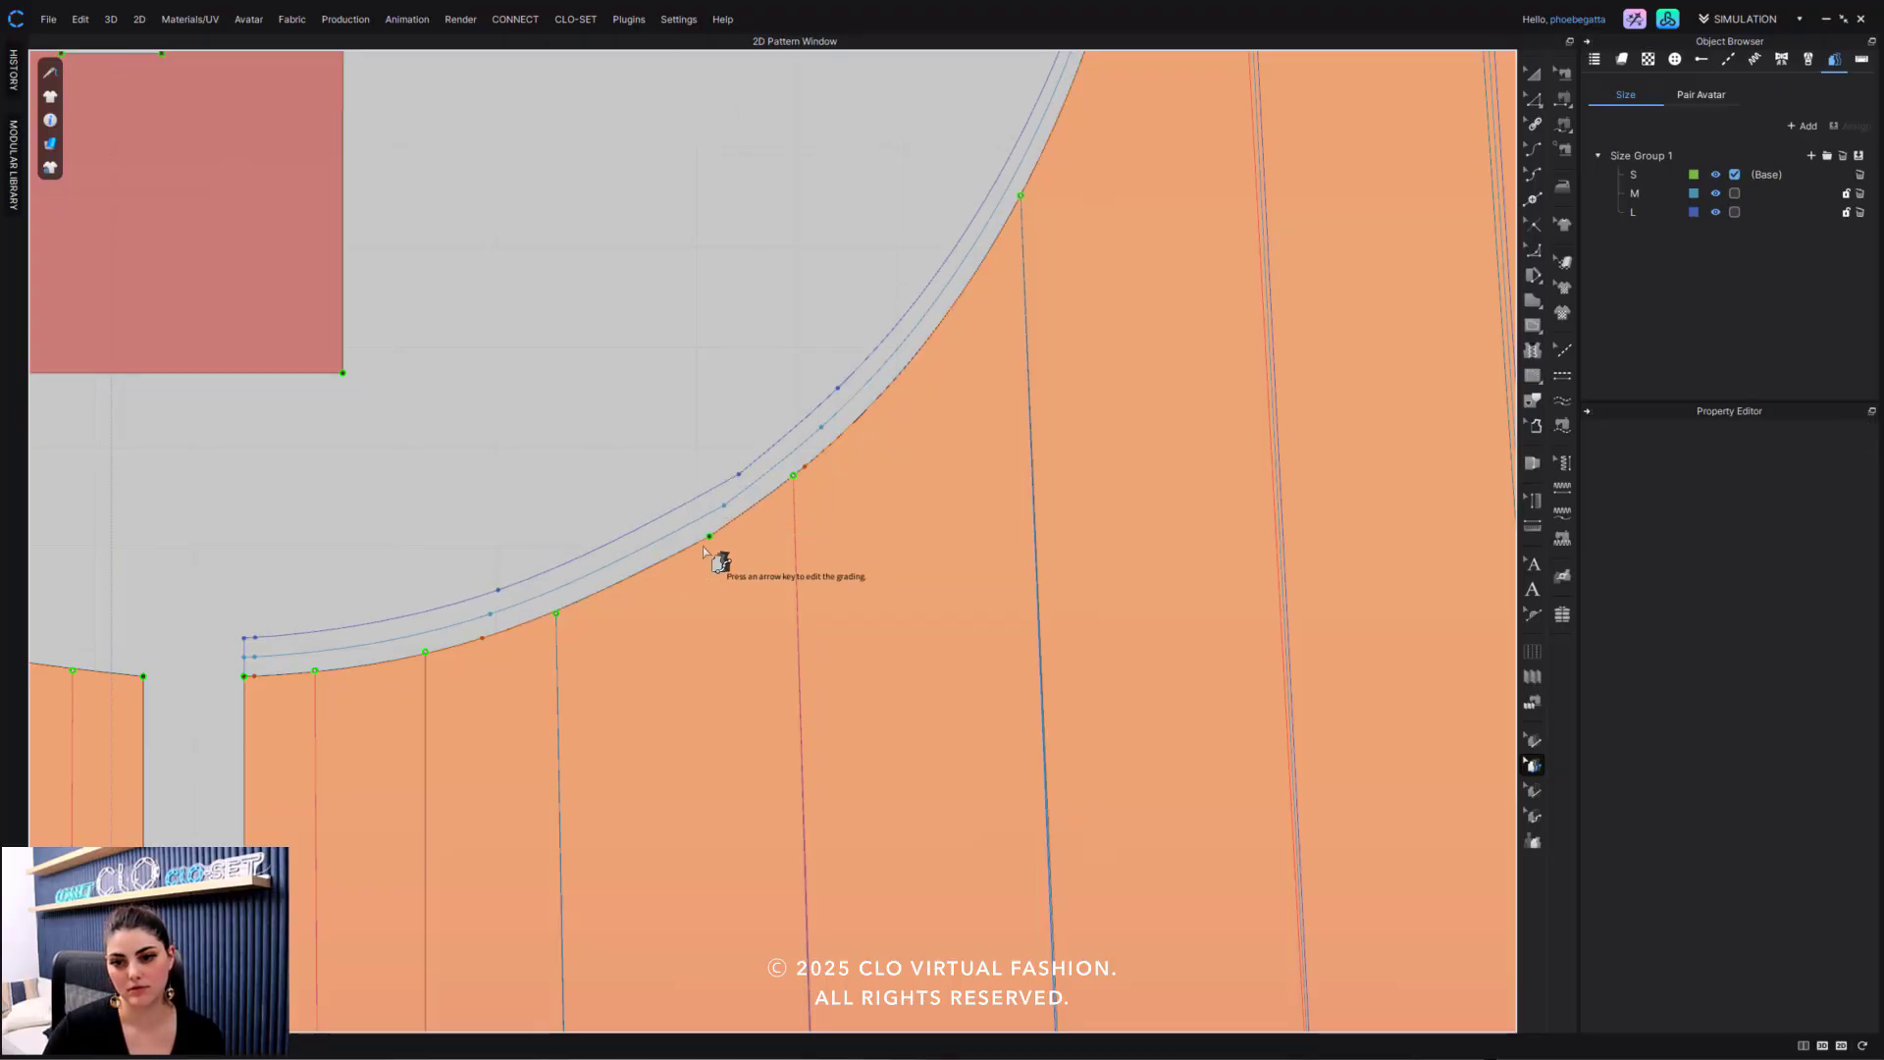
Try converting the left front panel's centre-front neck point to a non-grade point, and restore it as a grade point.
scroll(719, 556, down, 2)
middle_drag(695, 449, 758, 456)
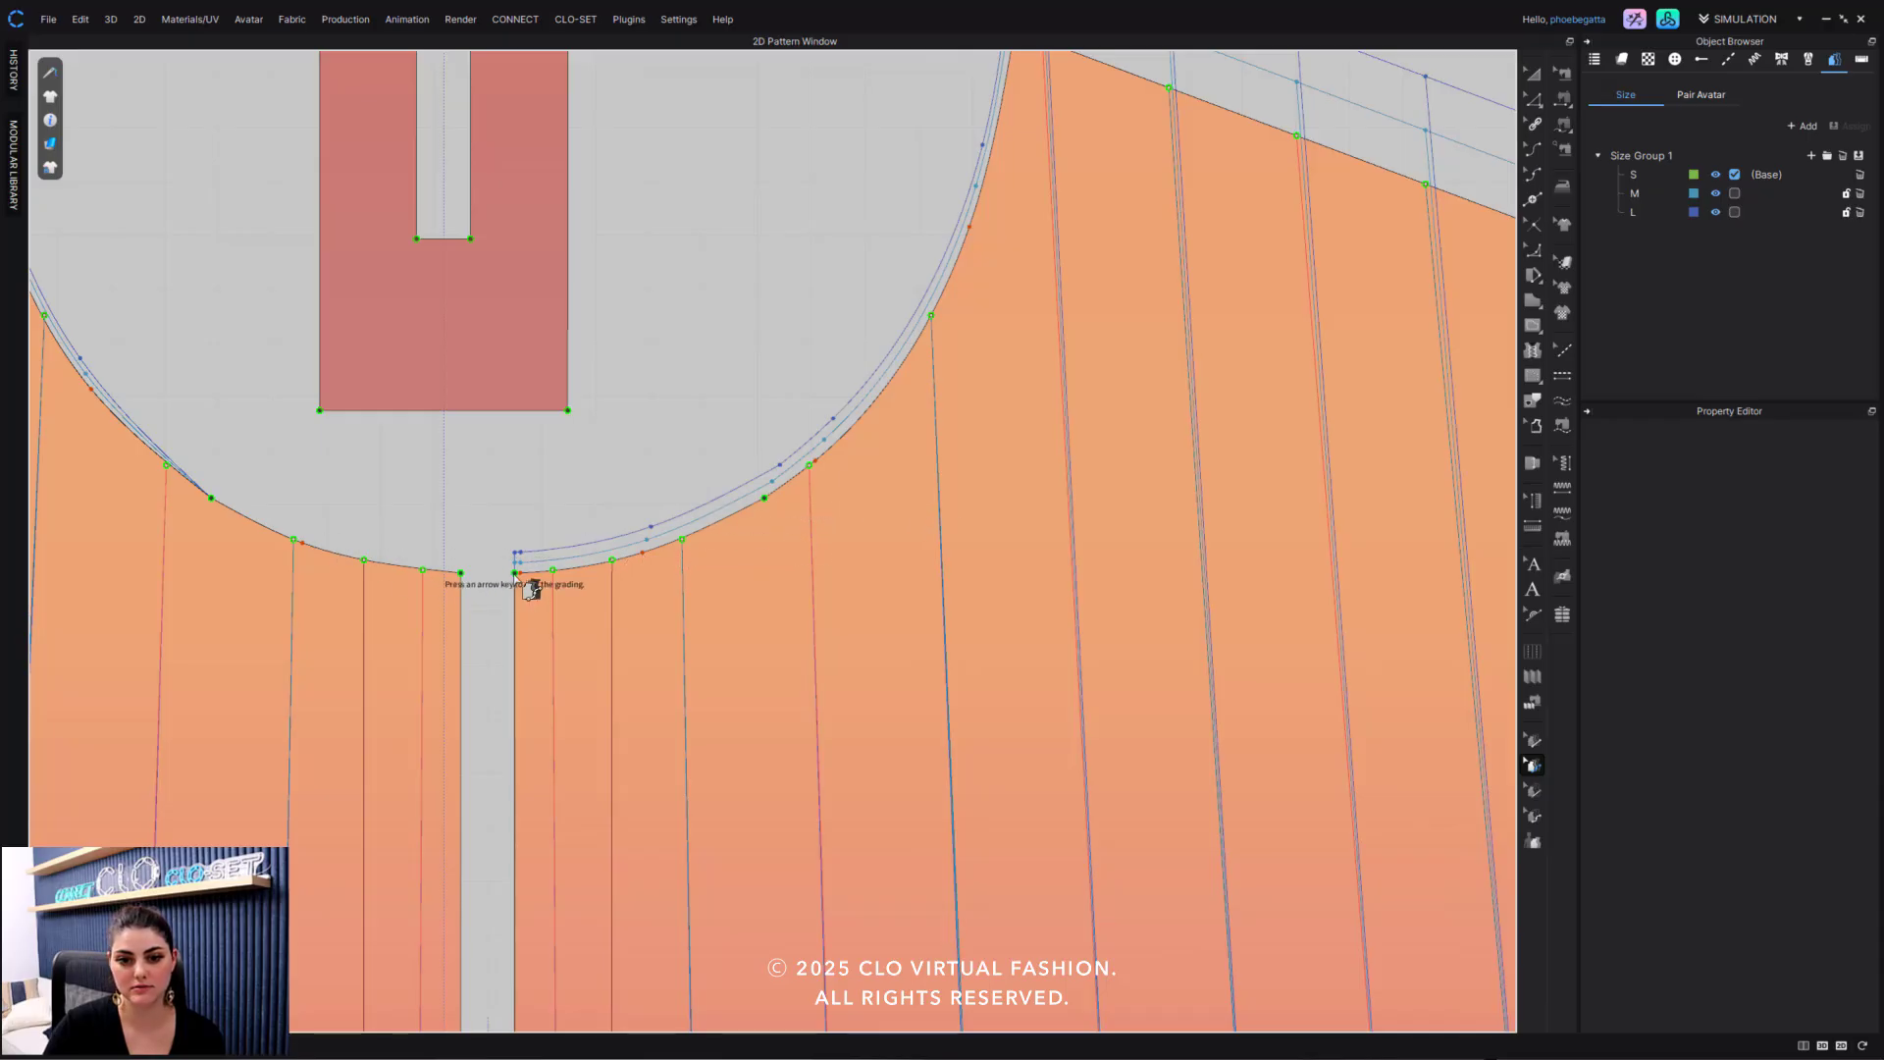
click(462, 574)
right_click(464, 574)
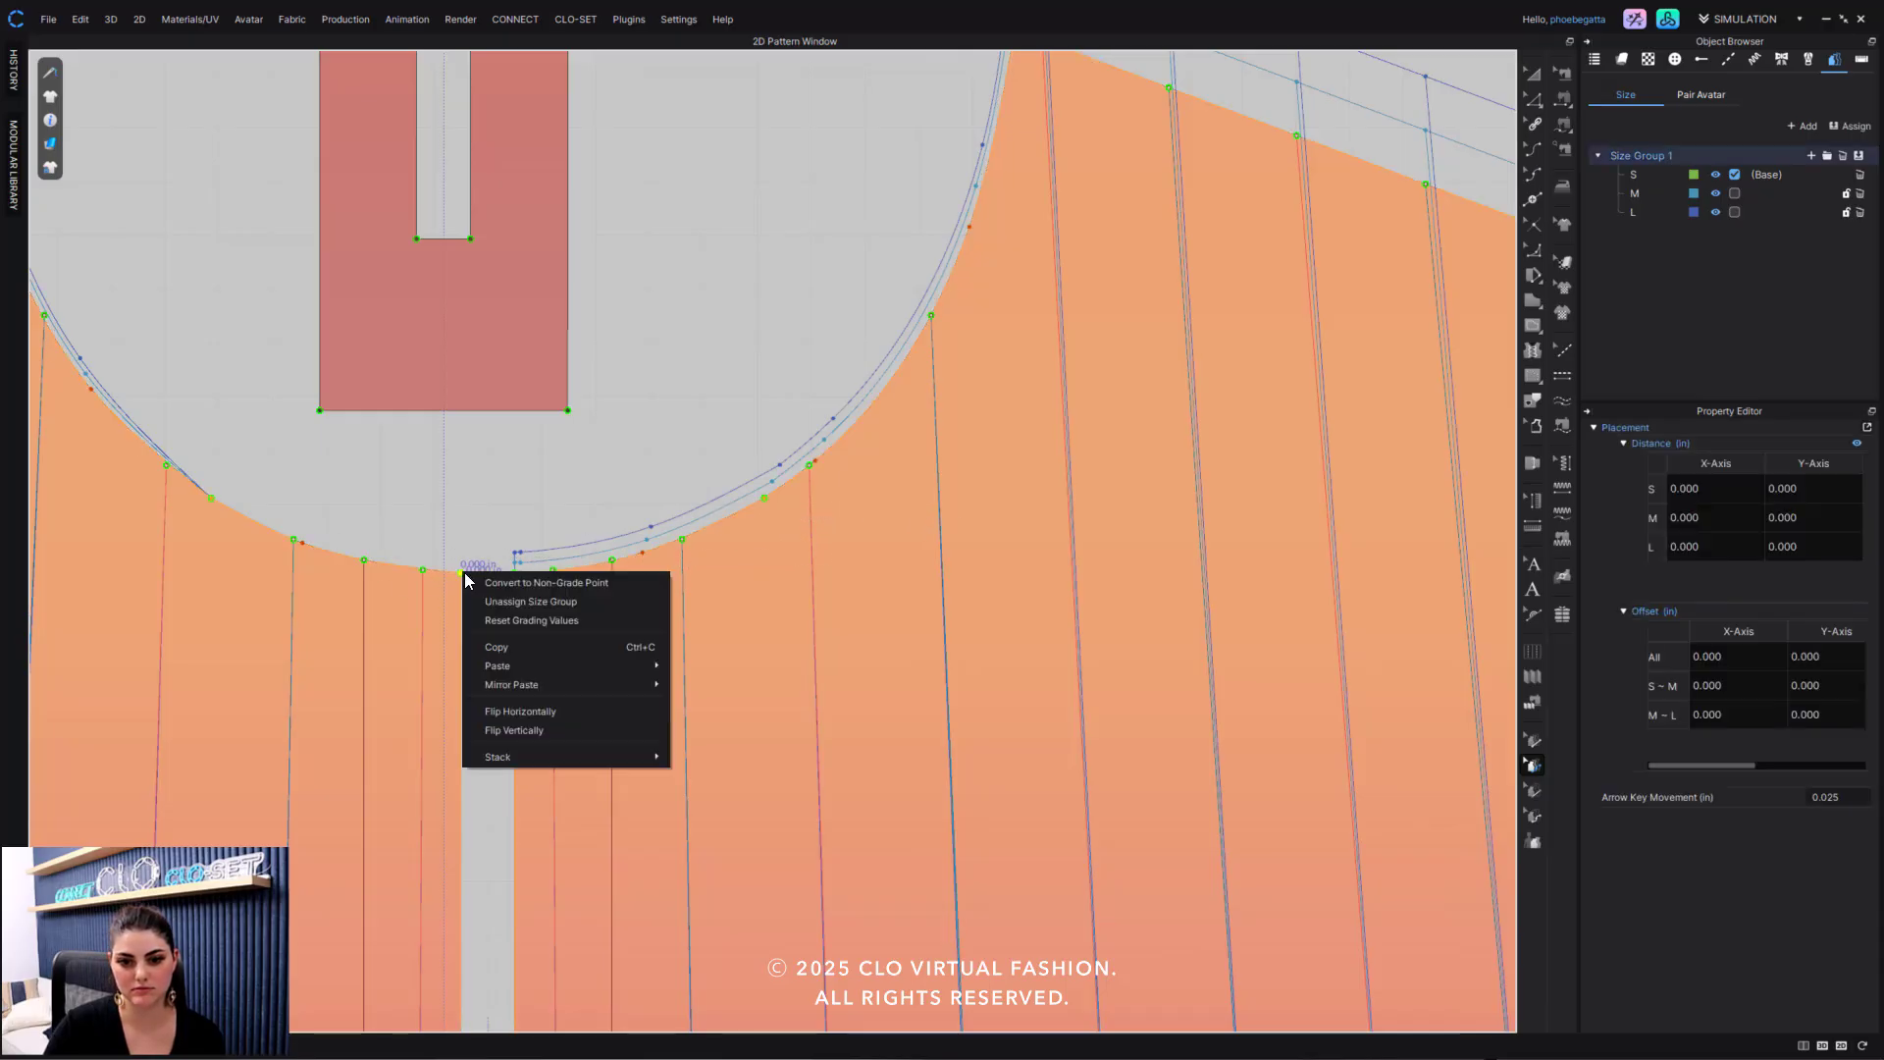
click(533, 582)
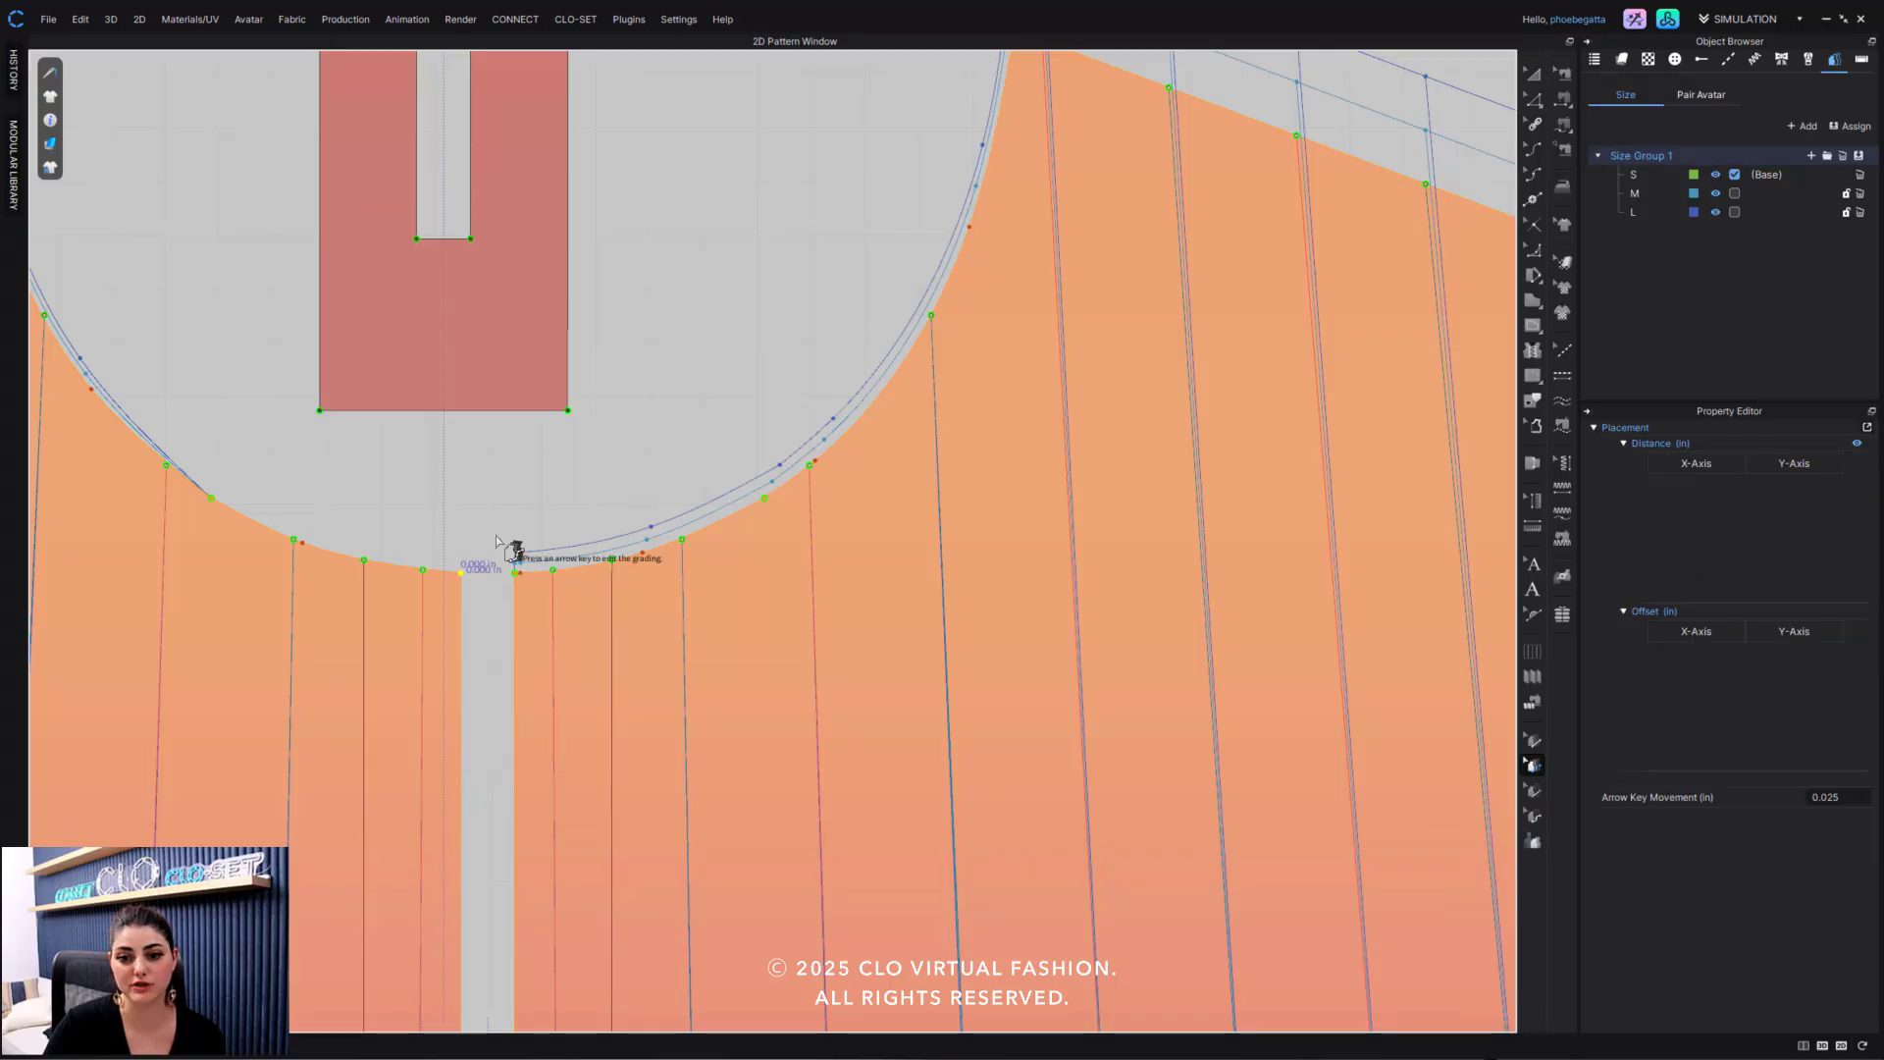
click(461, 575)
right_click(461, 575)
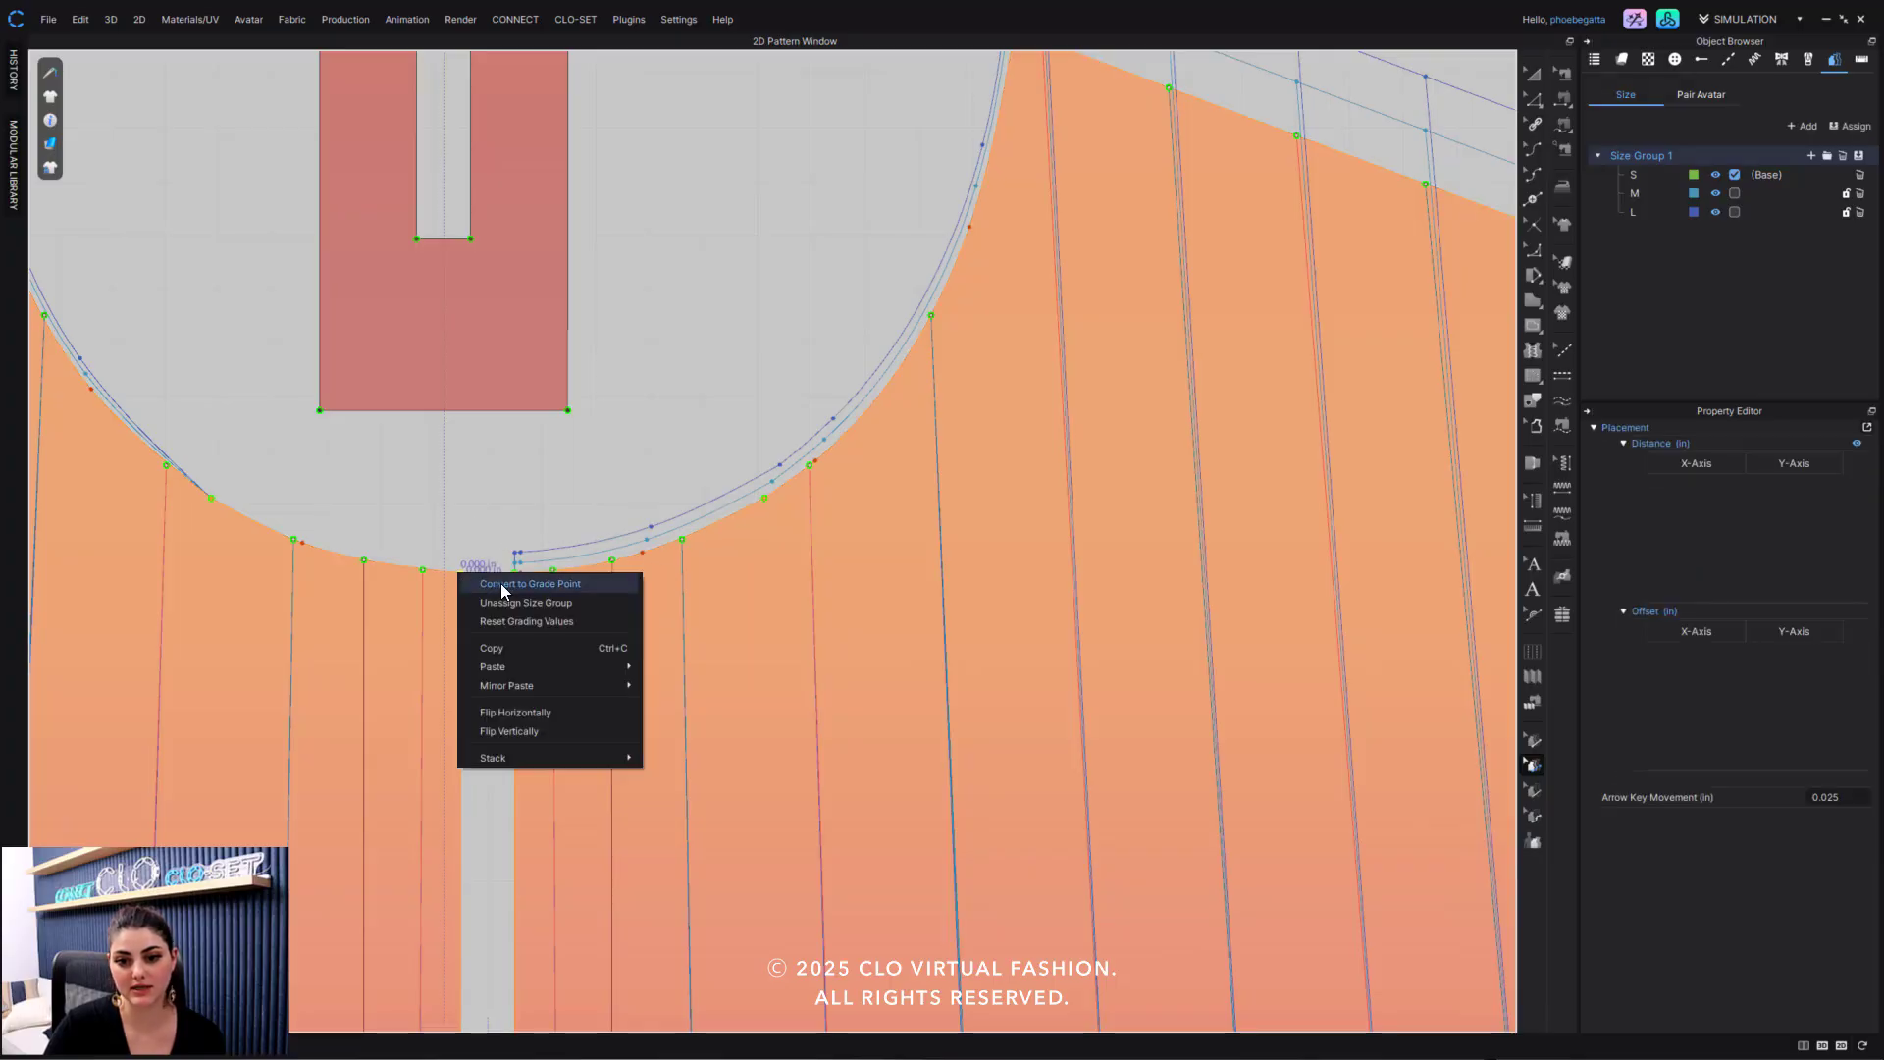
click(502, 584)
click(496, 514)
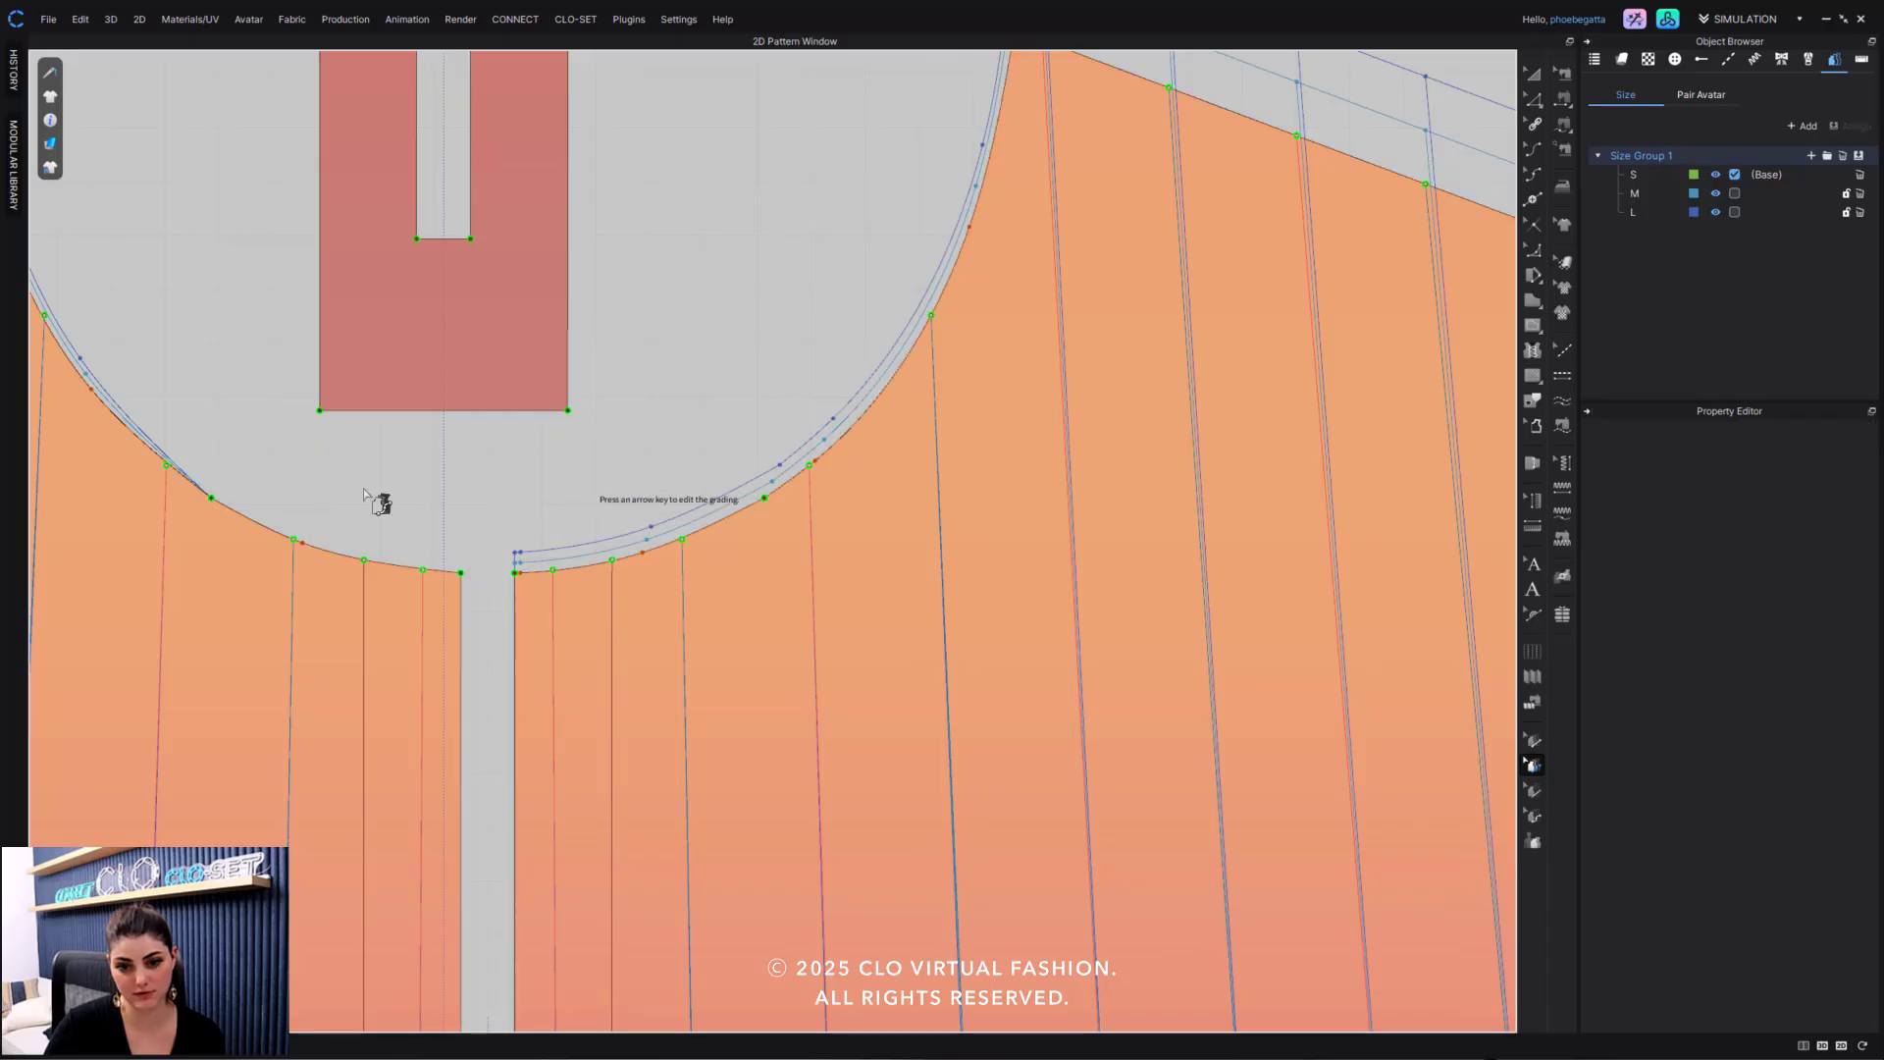
Examine the graded curves of the right neckline up close, with and without the curve points displayed.
scroll(511, 549, down, 4)
scroll(528, 572, down, 6)
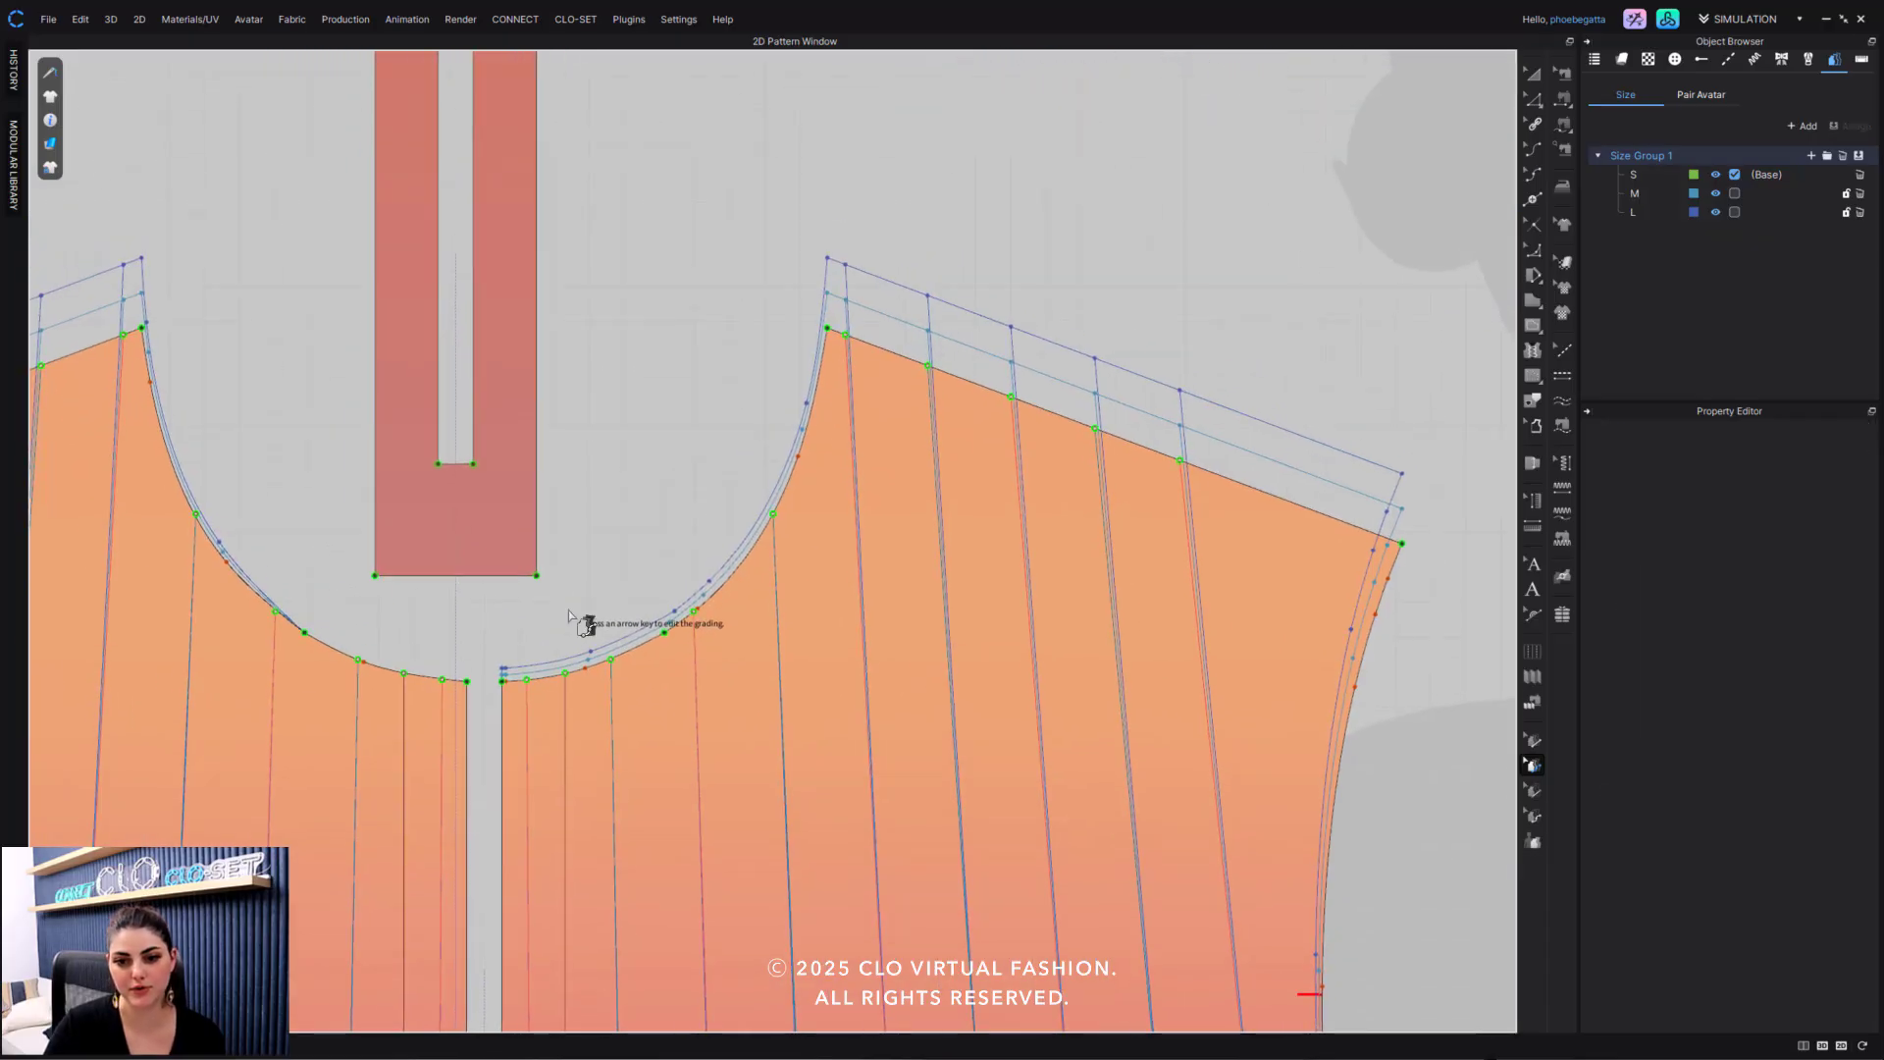
scroll(579, 541, up, 5)
scroll(597, 548, up, 4)
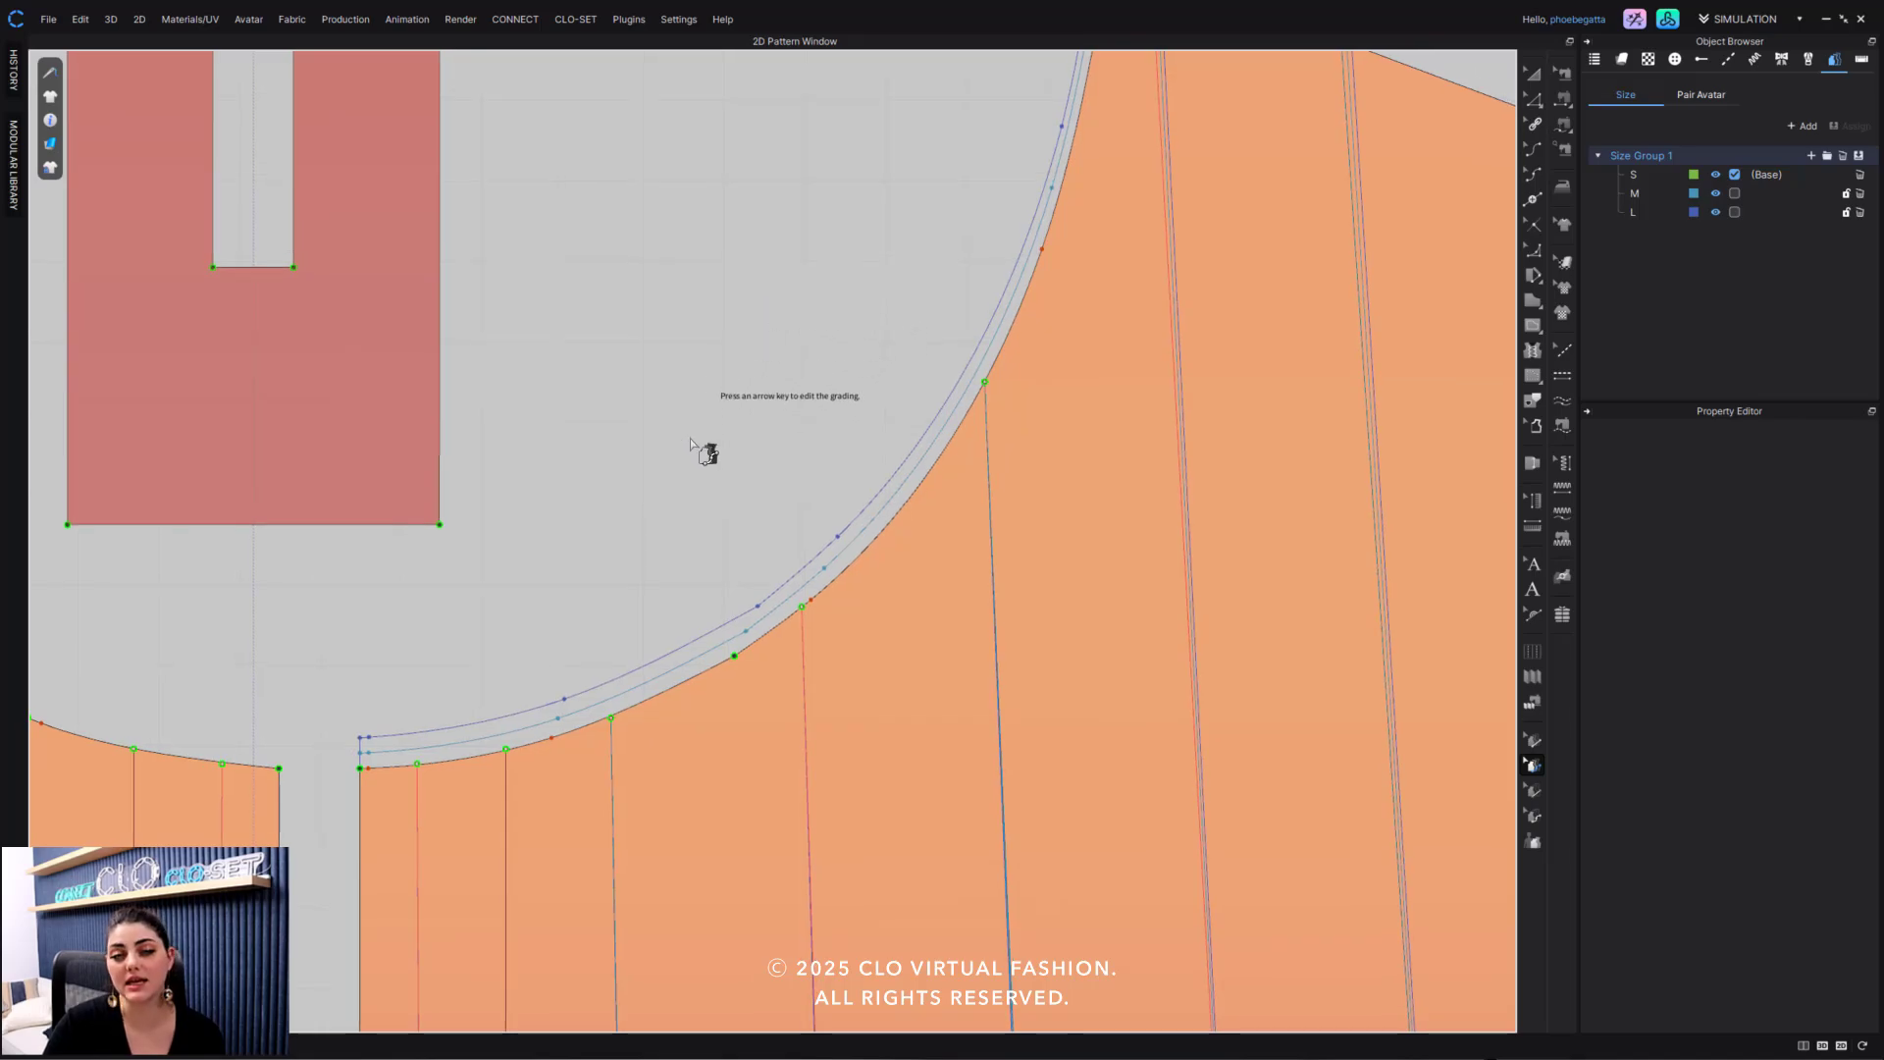
scroll(686, 480, down, 4)
scroll(641, 425, up, 5)
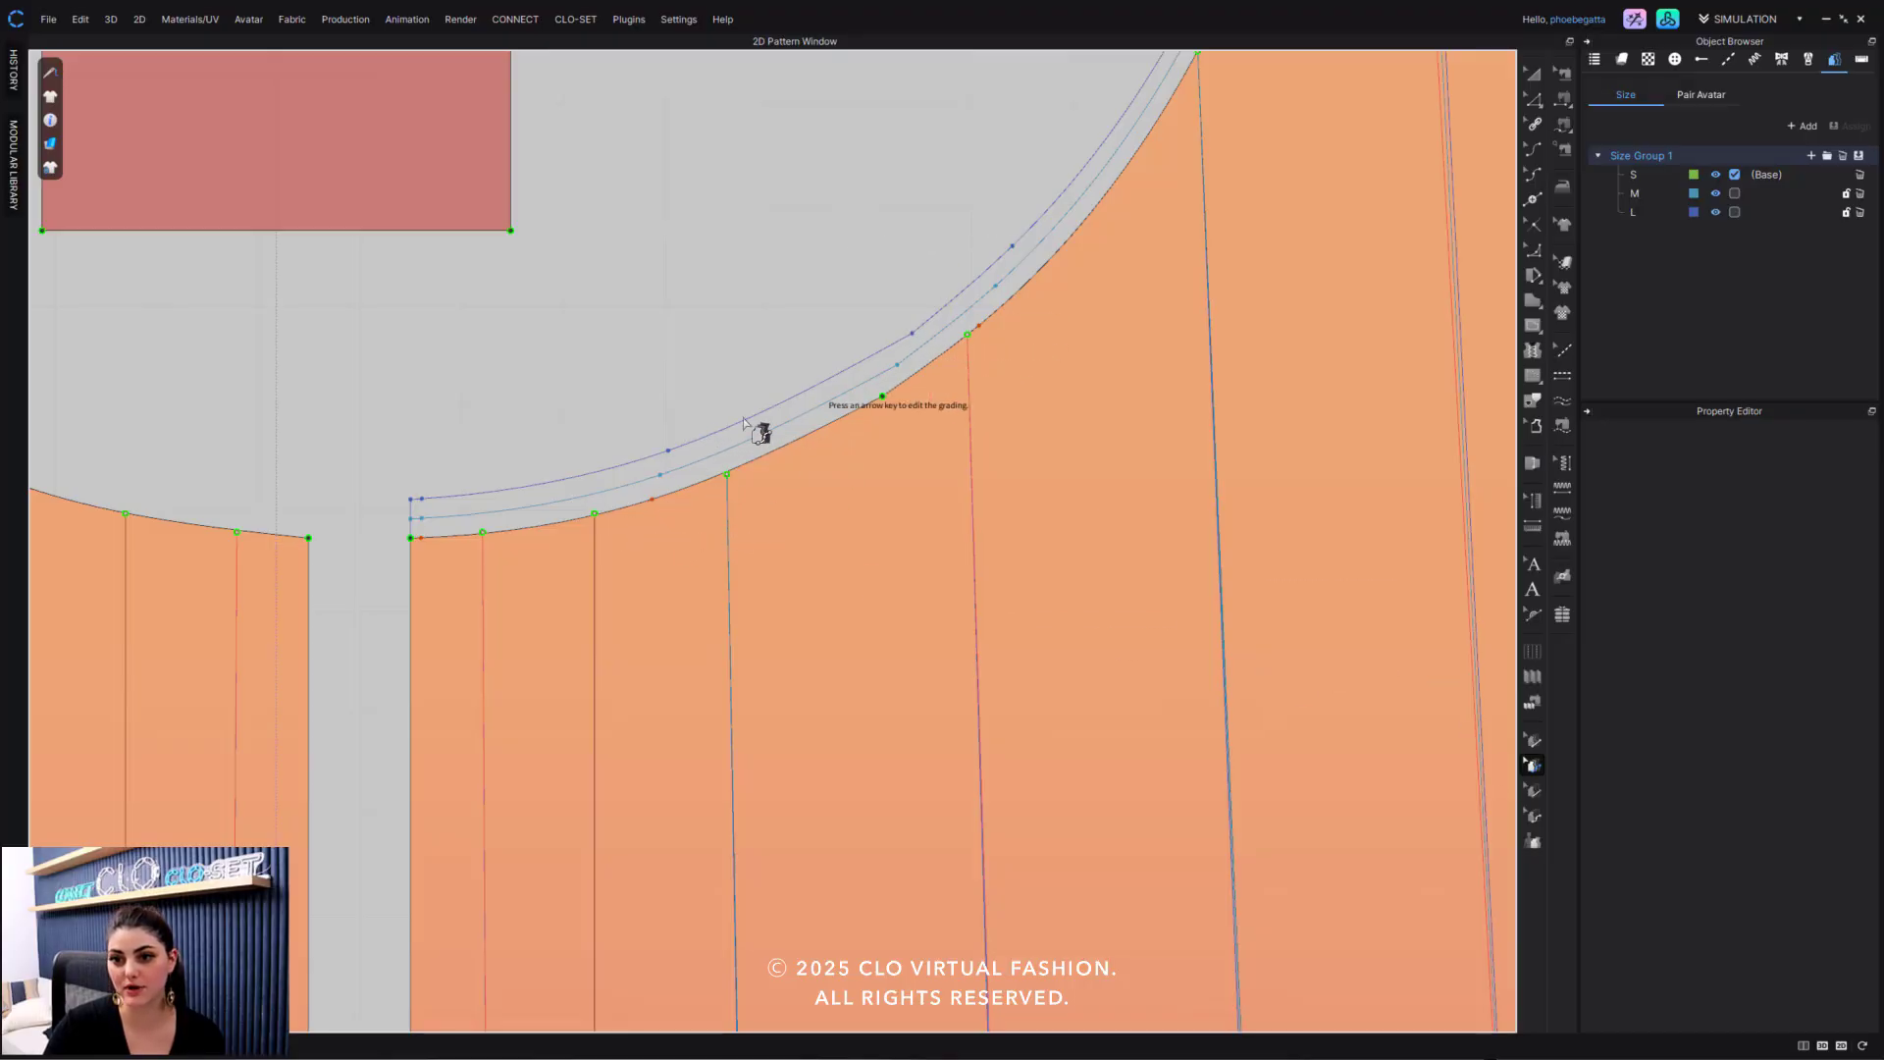
click(1532, 791)
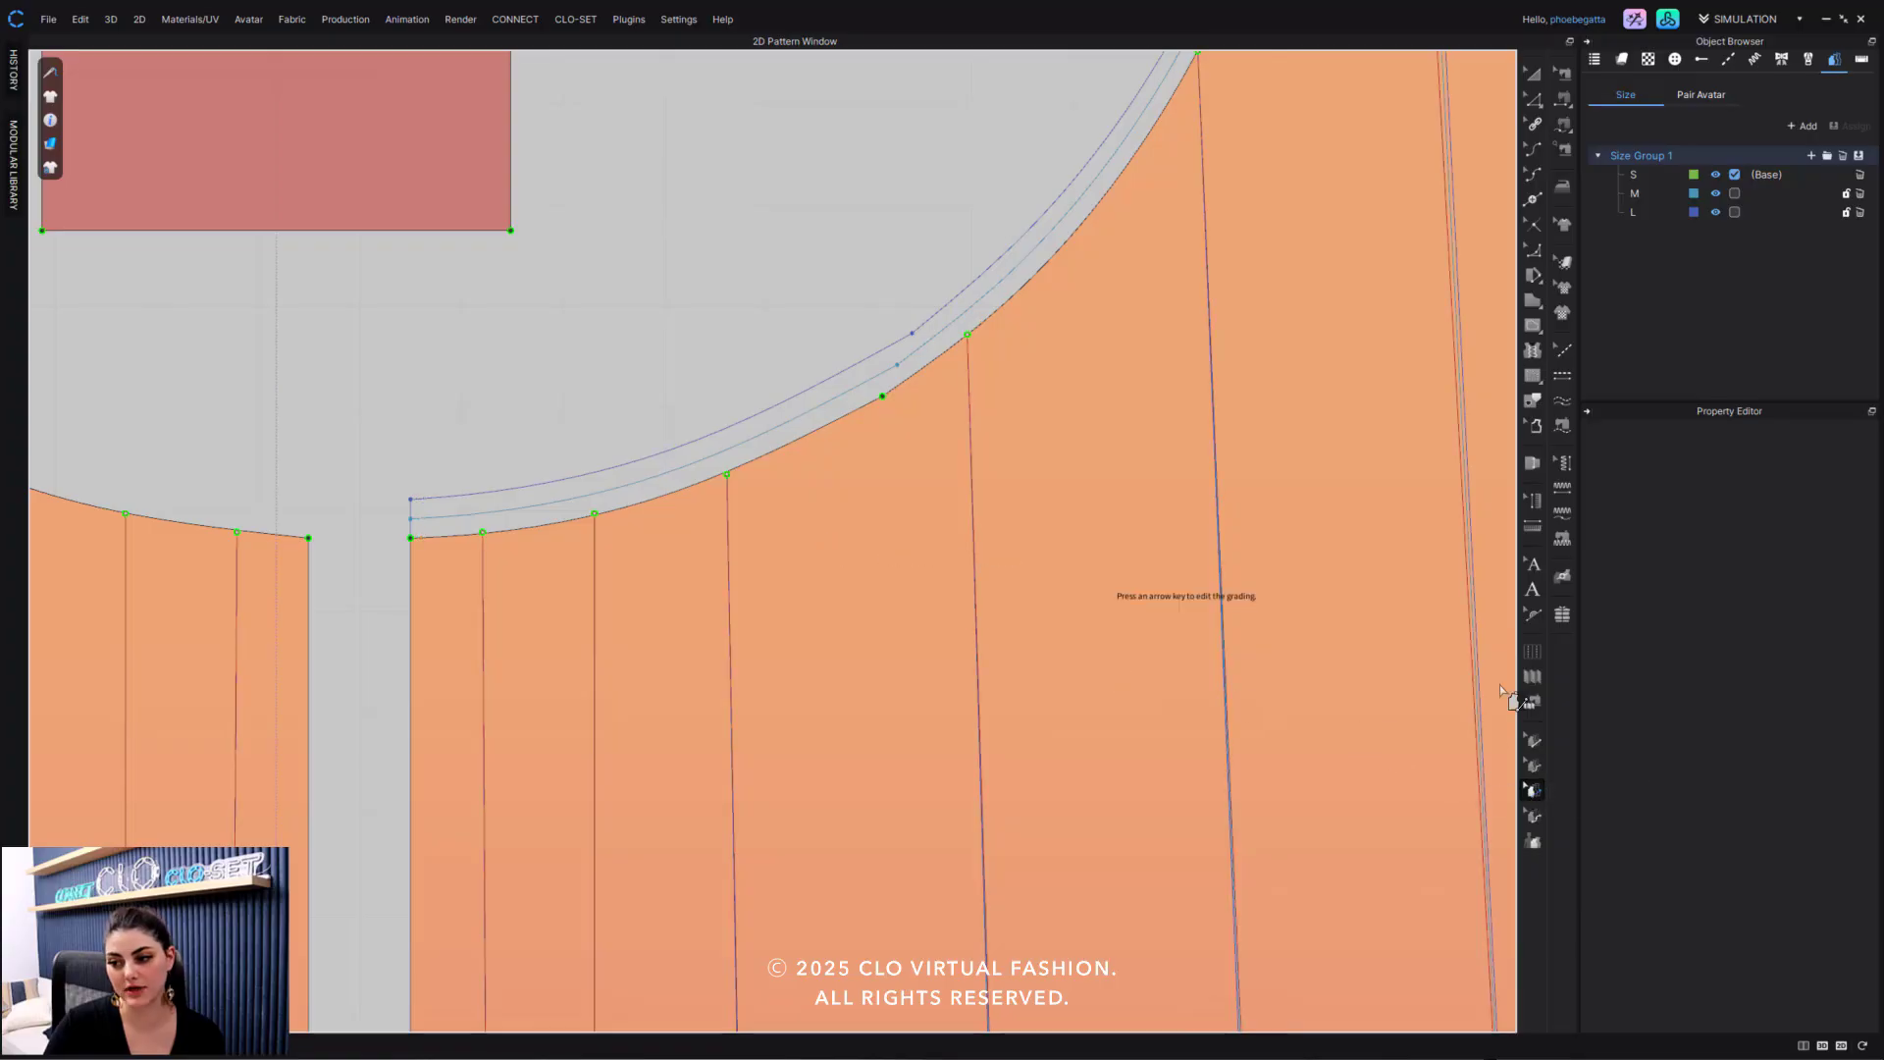
click(1535, 766)
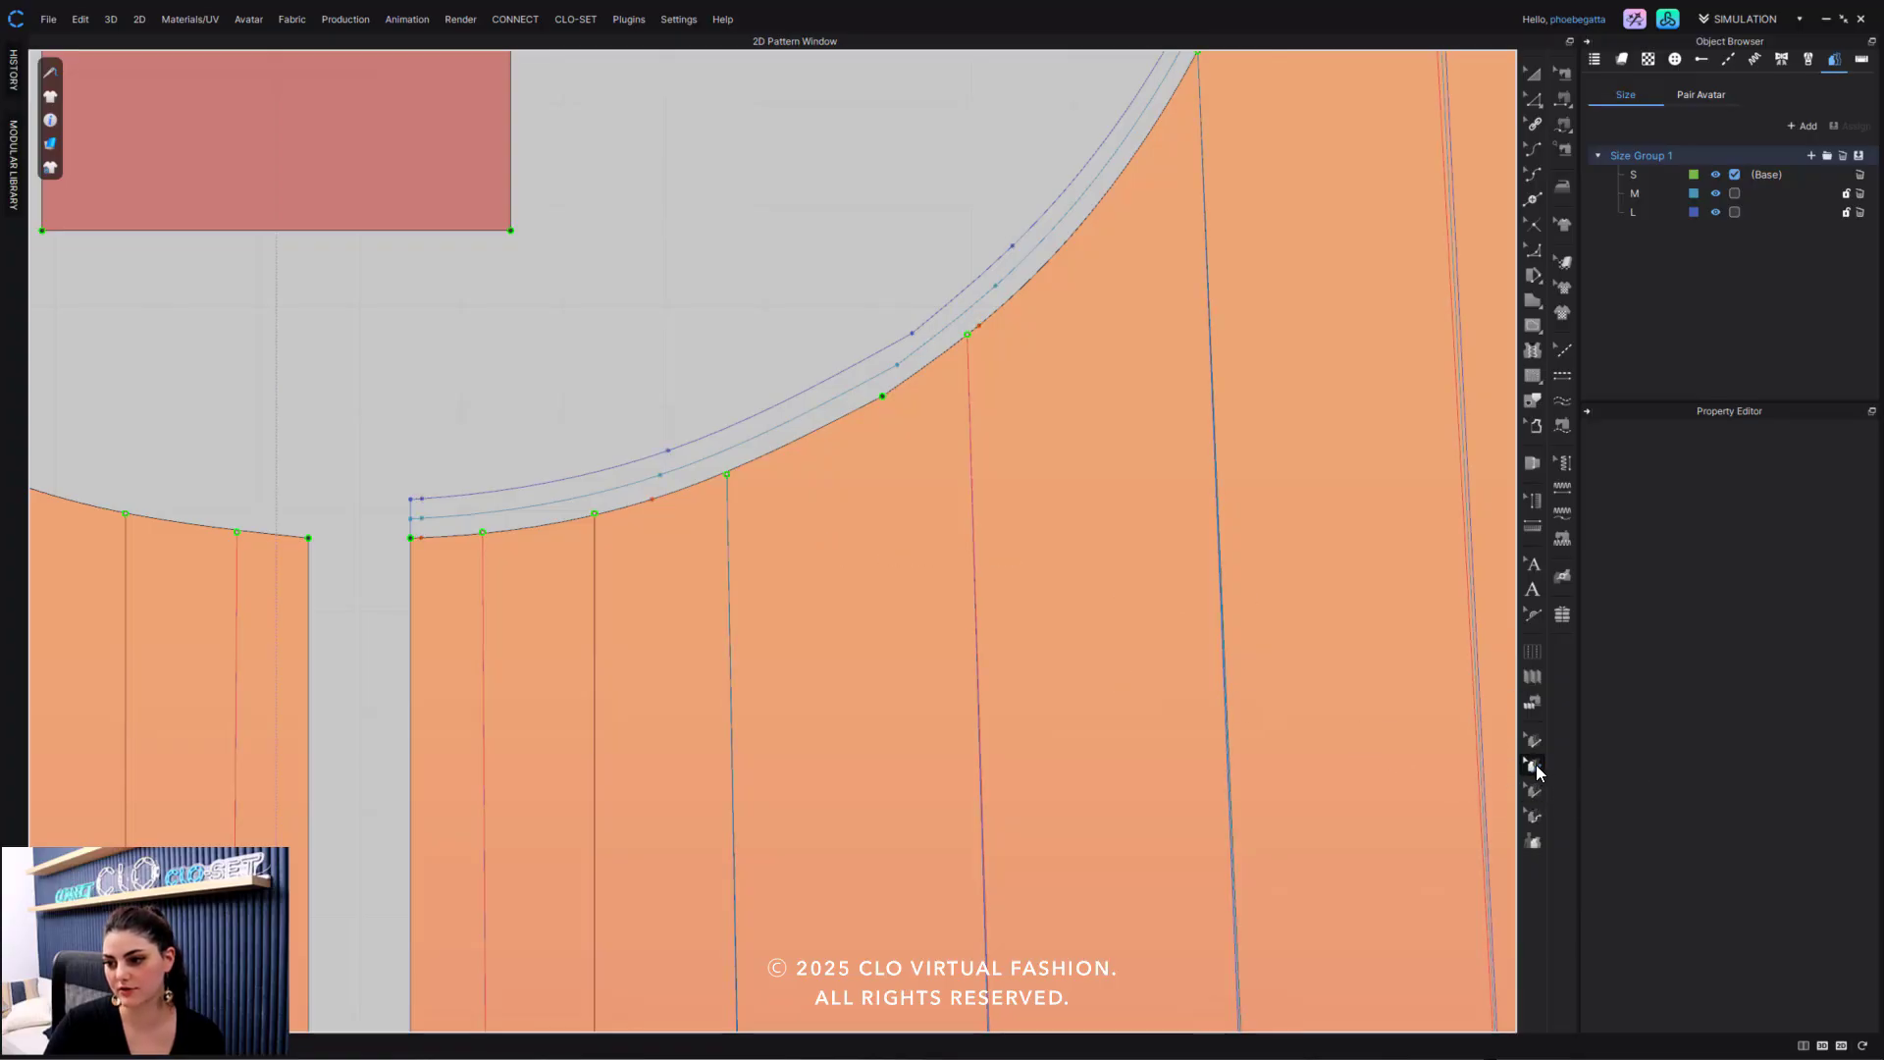
Convert the right neckline's curve point between centre front and the mid-curve corner to a grade point and lower its Y-axis offset to 0.069 in.
click(653, 502)
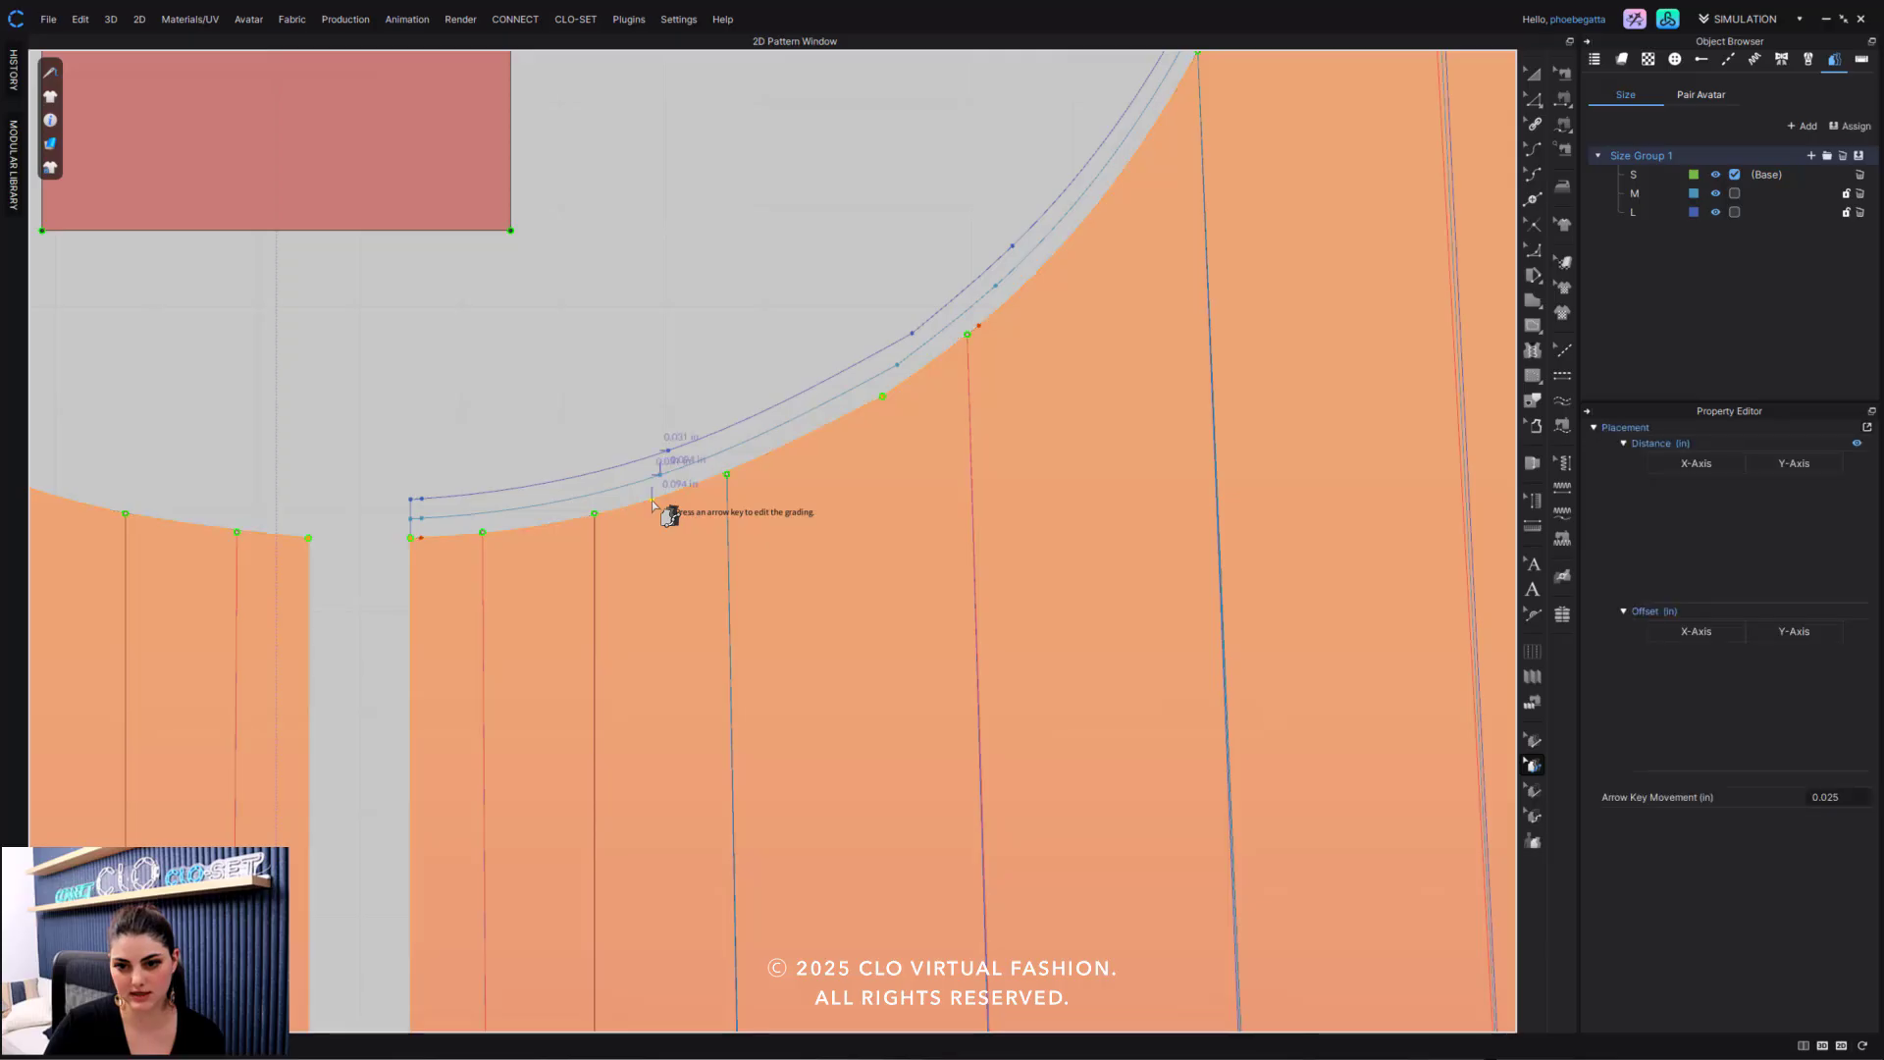
right_click(653, 503)
click(708, 514)
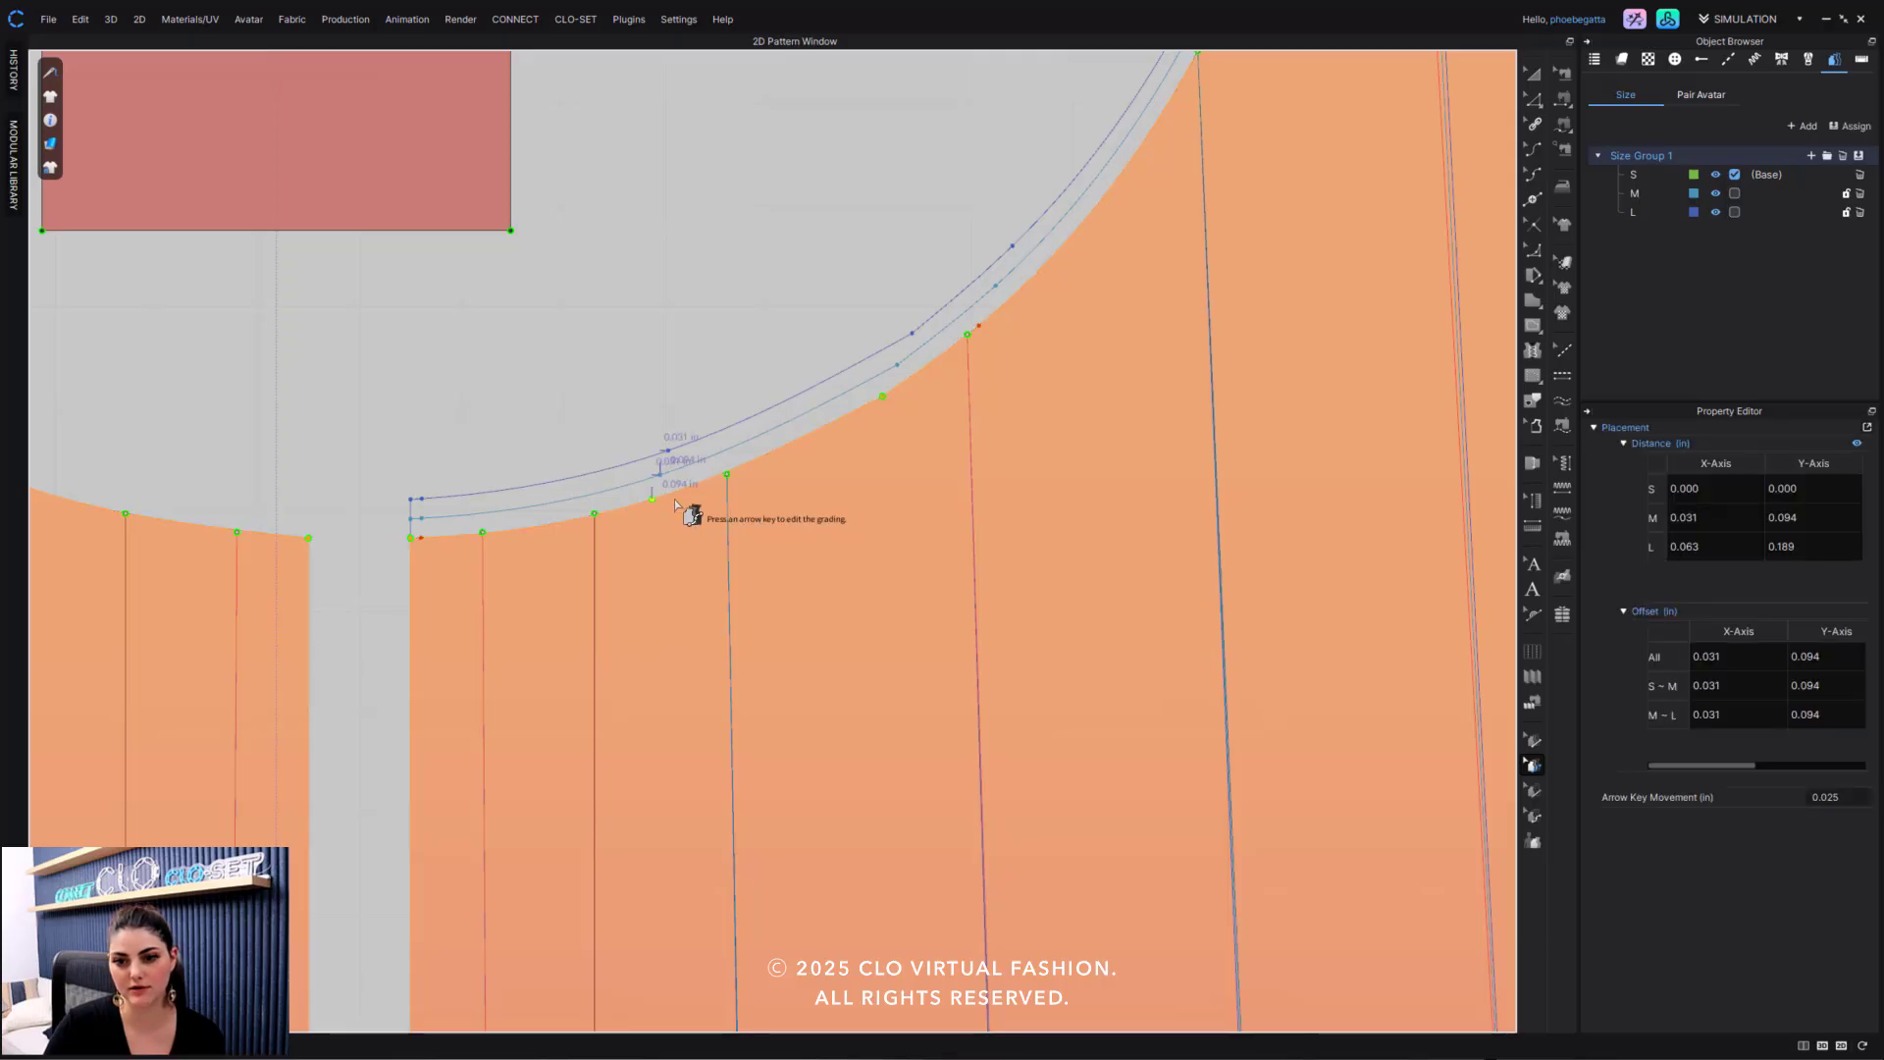
key(Down)
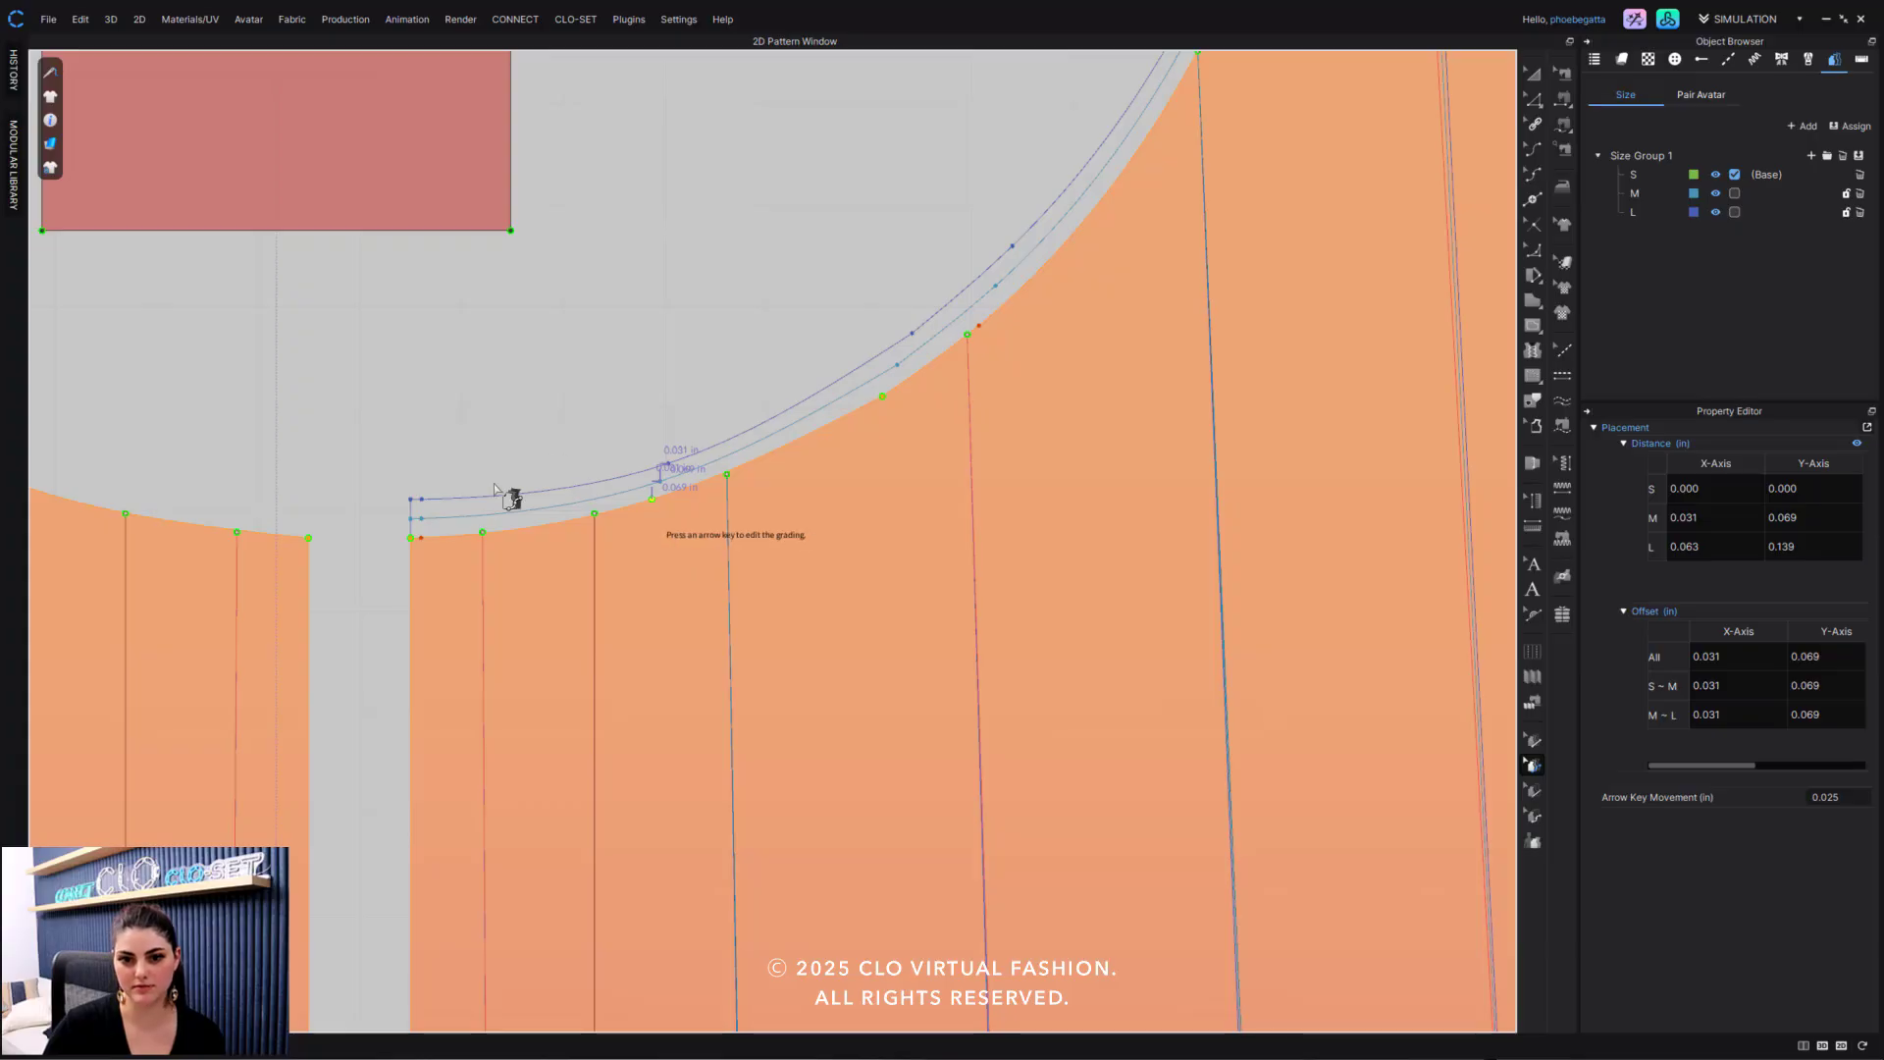
Lower the Y-axis grading offset of the right panel's centre-front neck point to 0.025 in for all sizes and deselect it.
click(412, 539)
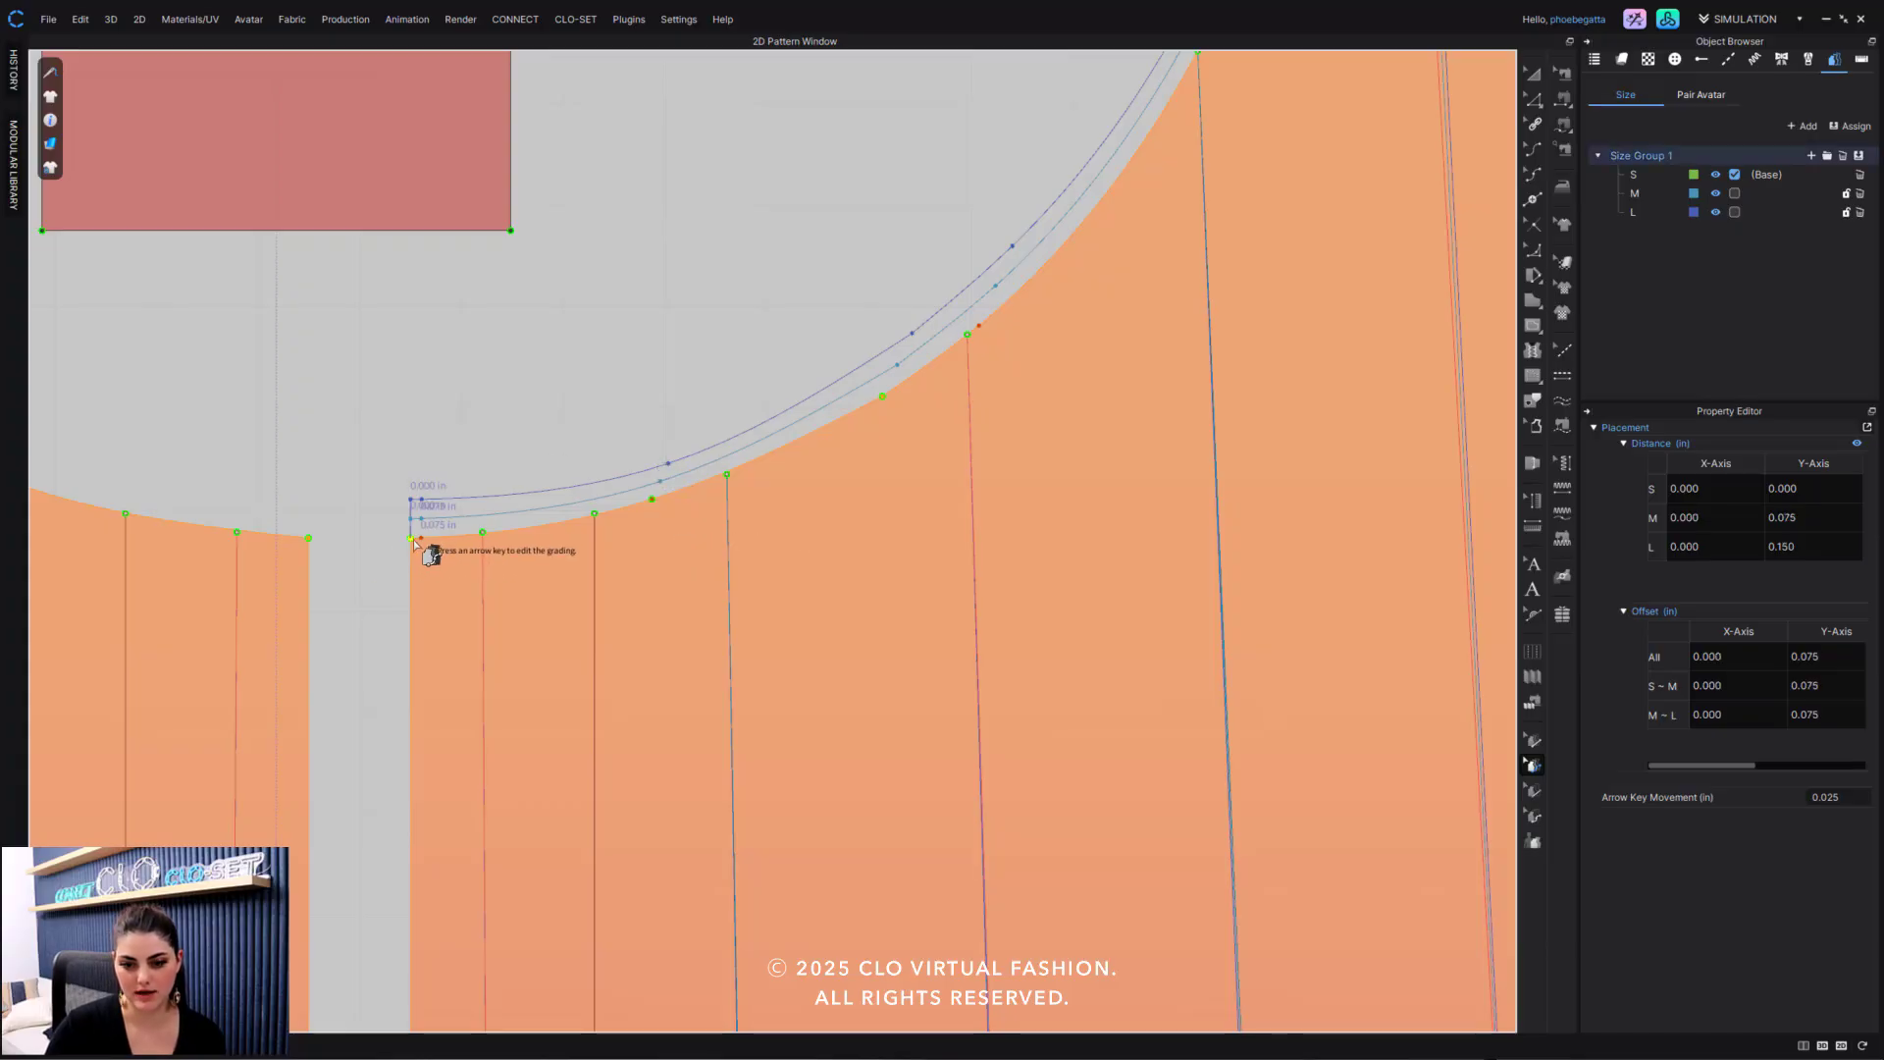
key(Down)
key(Down)
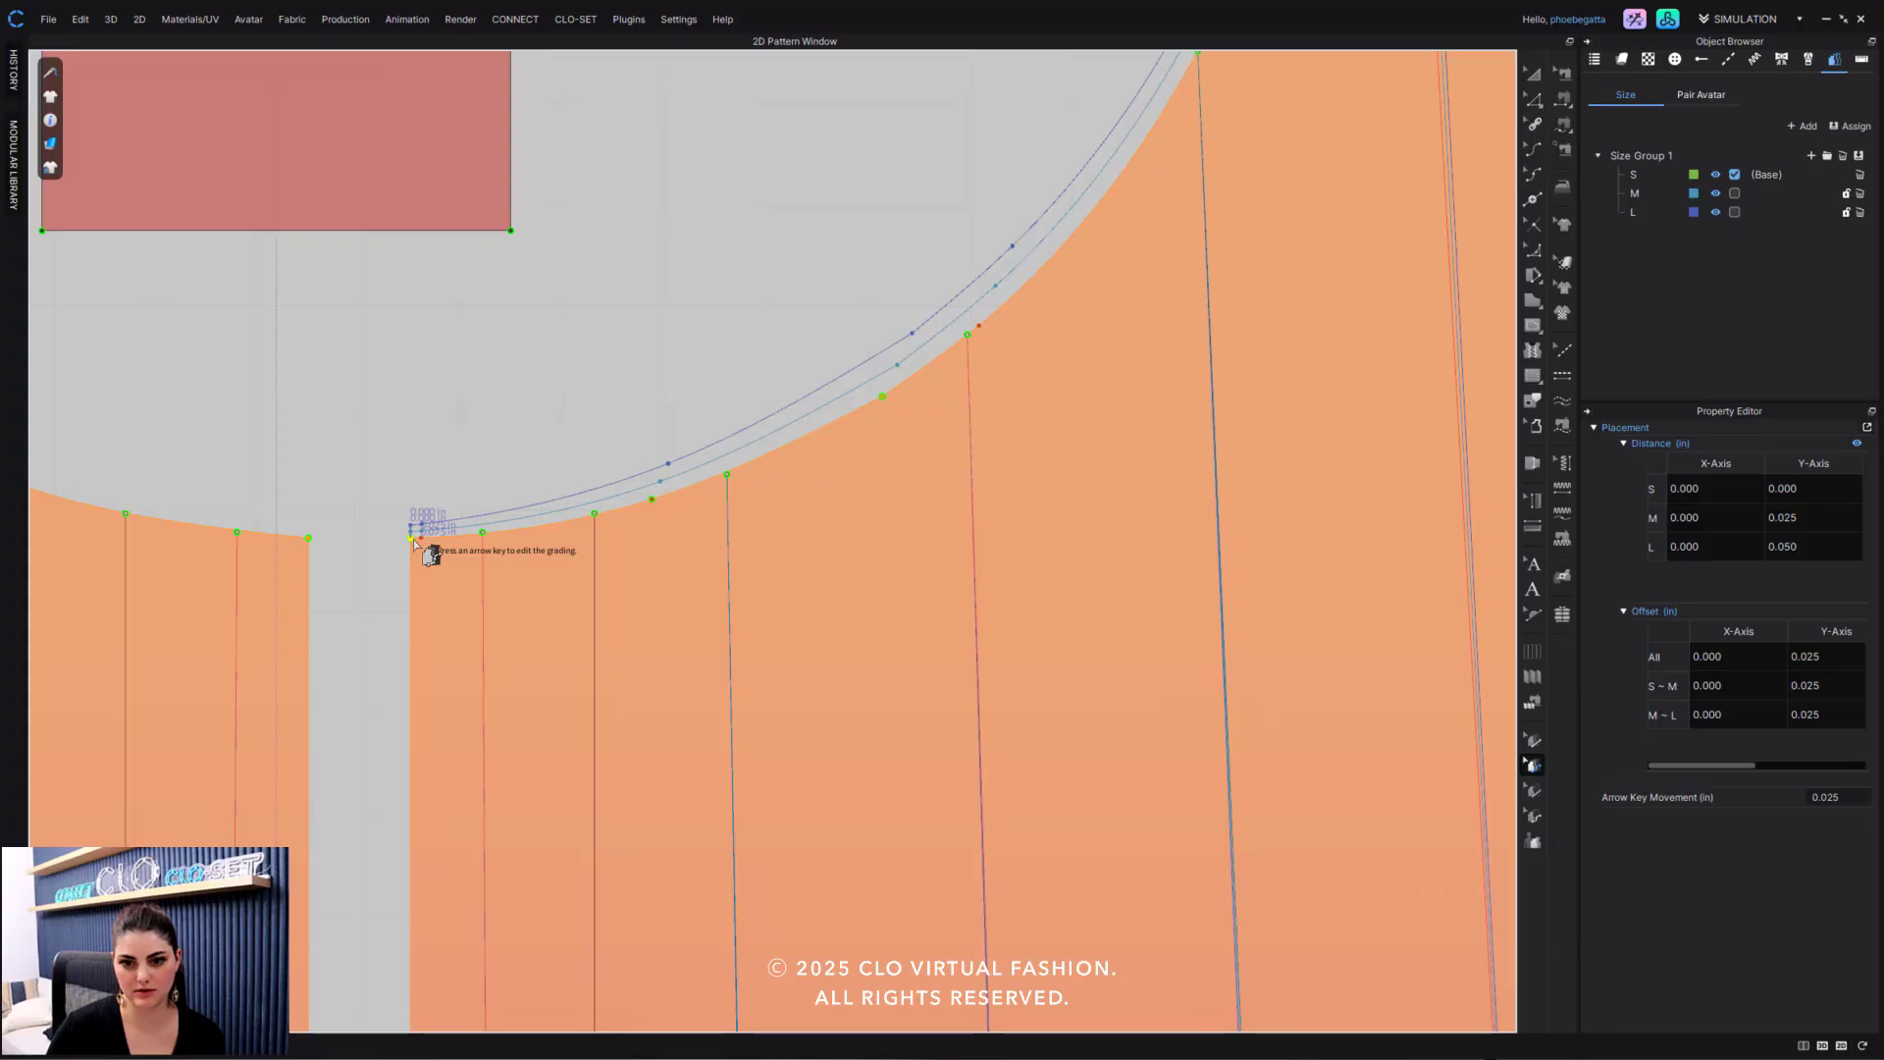
click(879, 279)
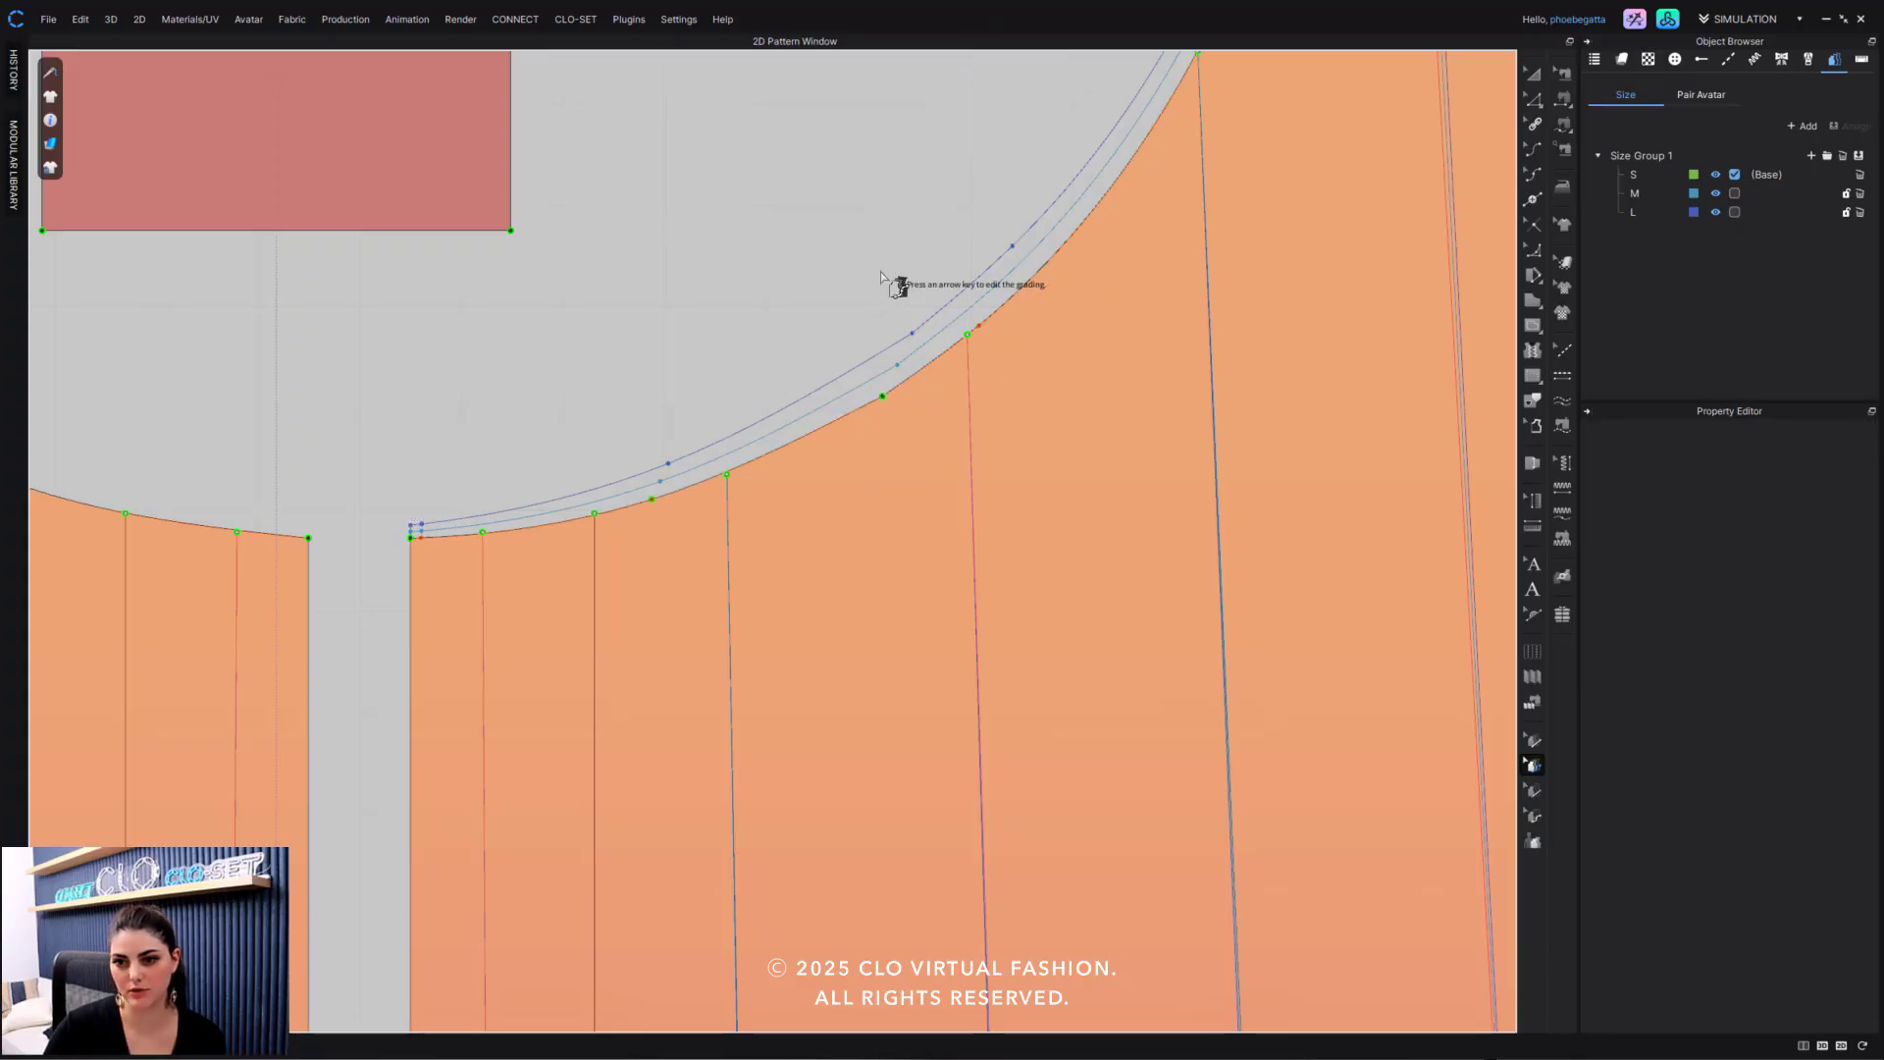
Reposition only size L's mid-curve corner point on the right neckline to about 0.041 in X and 0.128 in Y from size M.
middle_drag(880, 274, 826, 278)
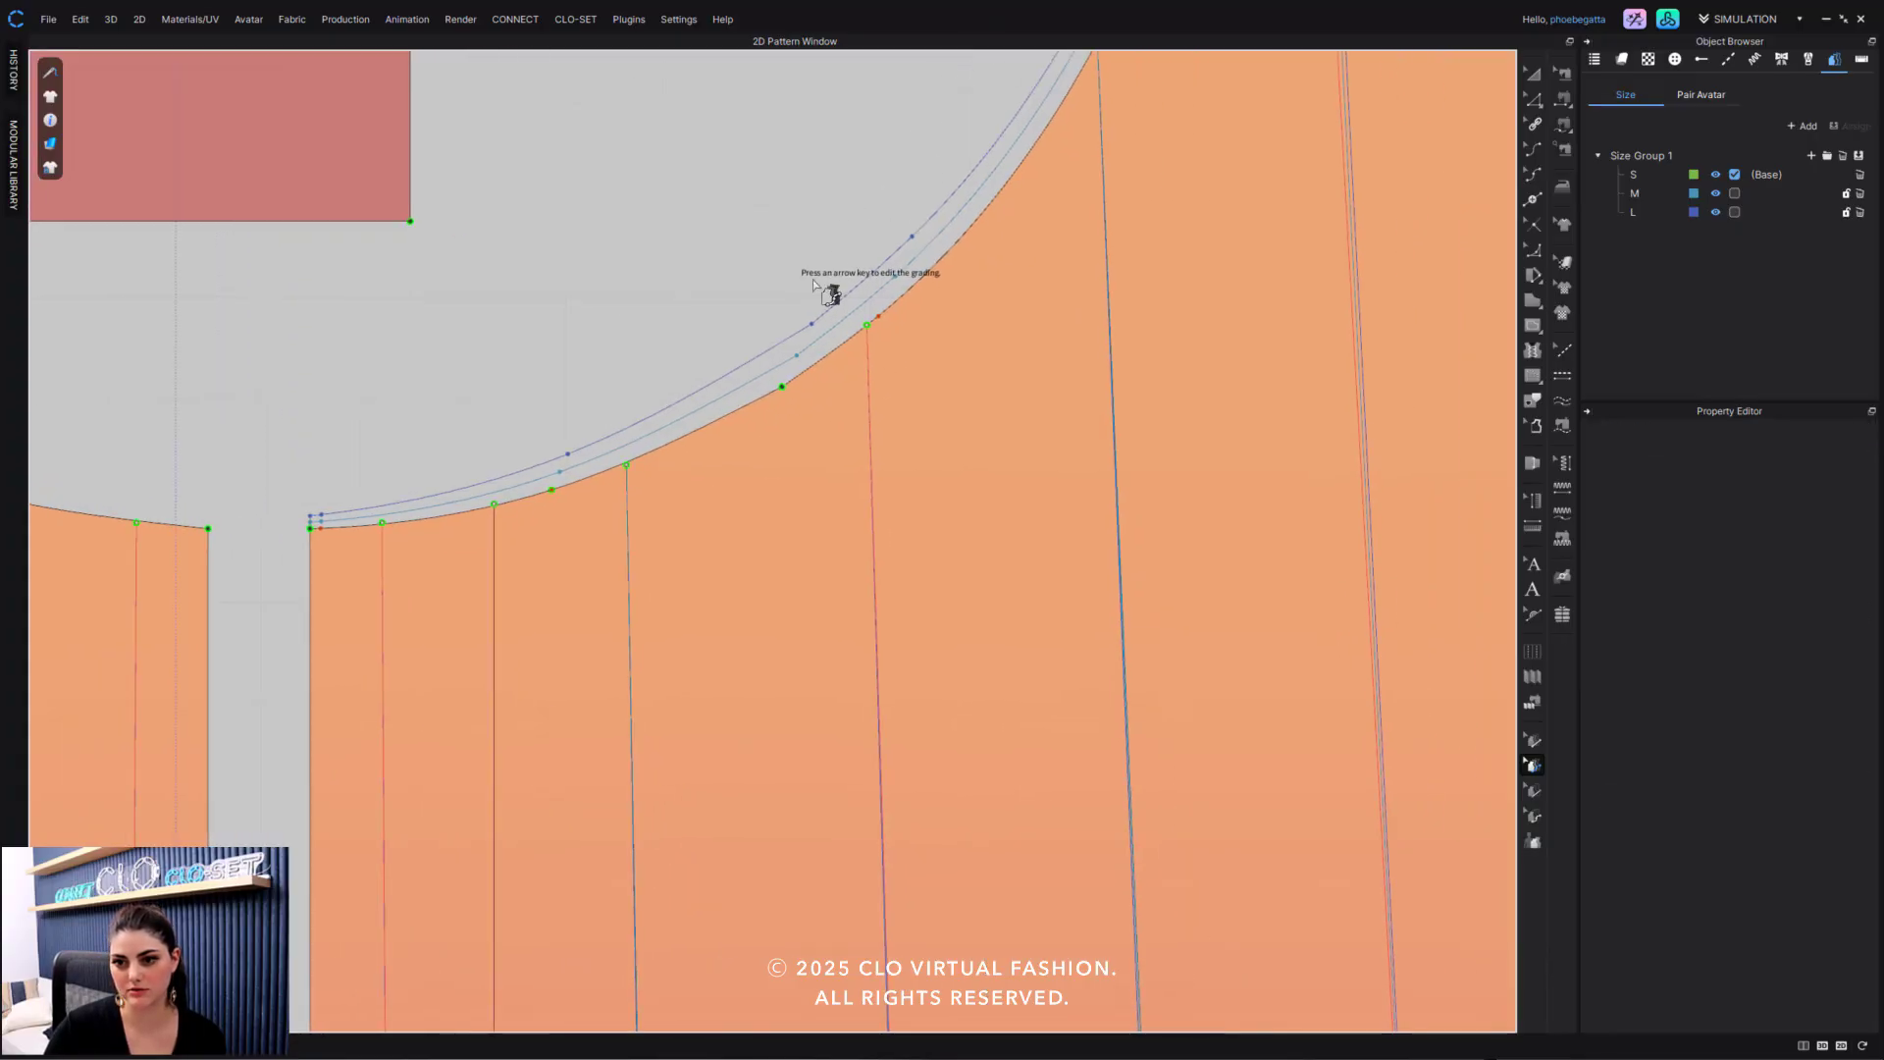
click(1534, 790)
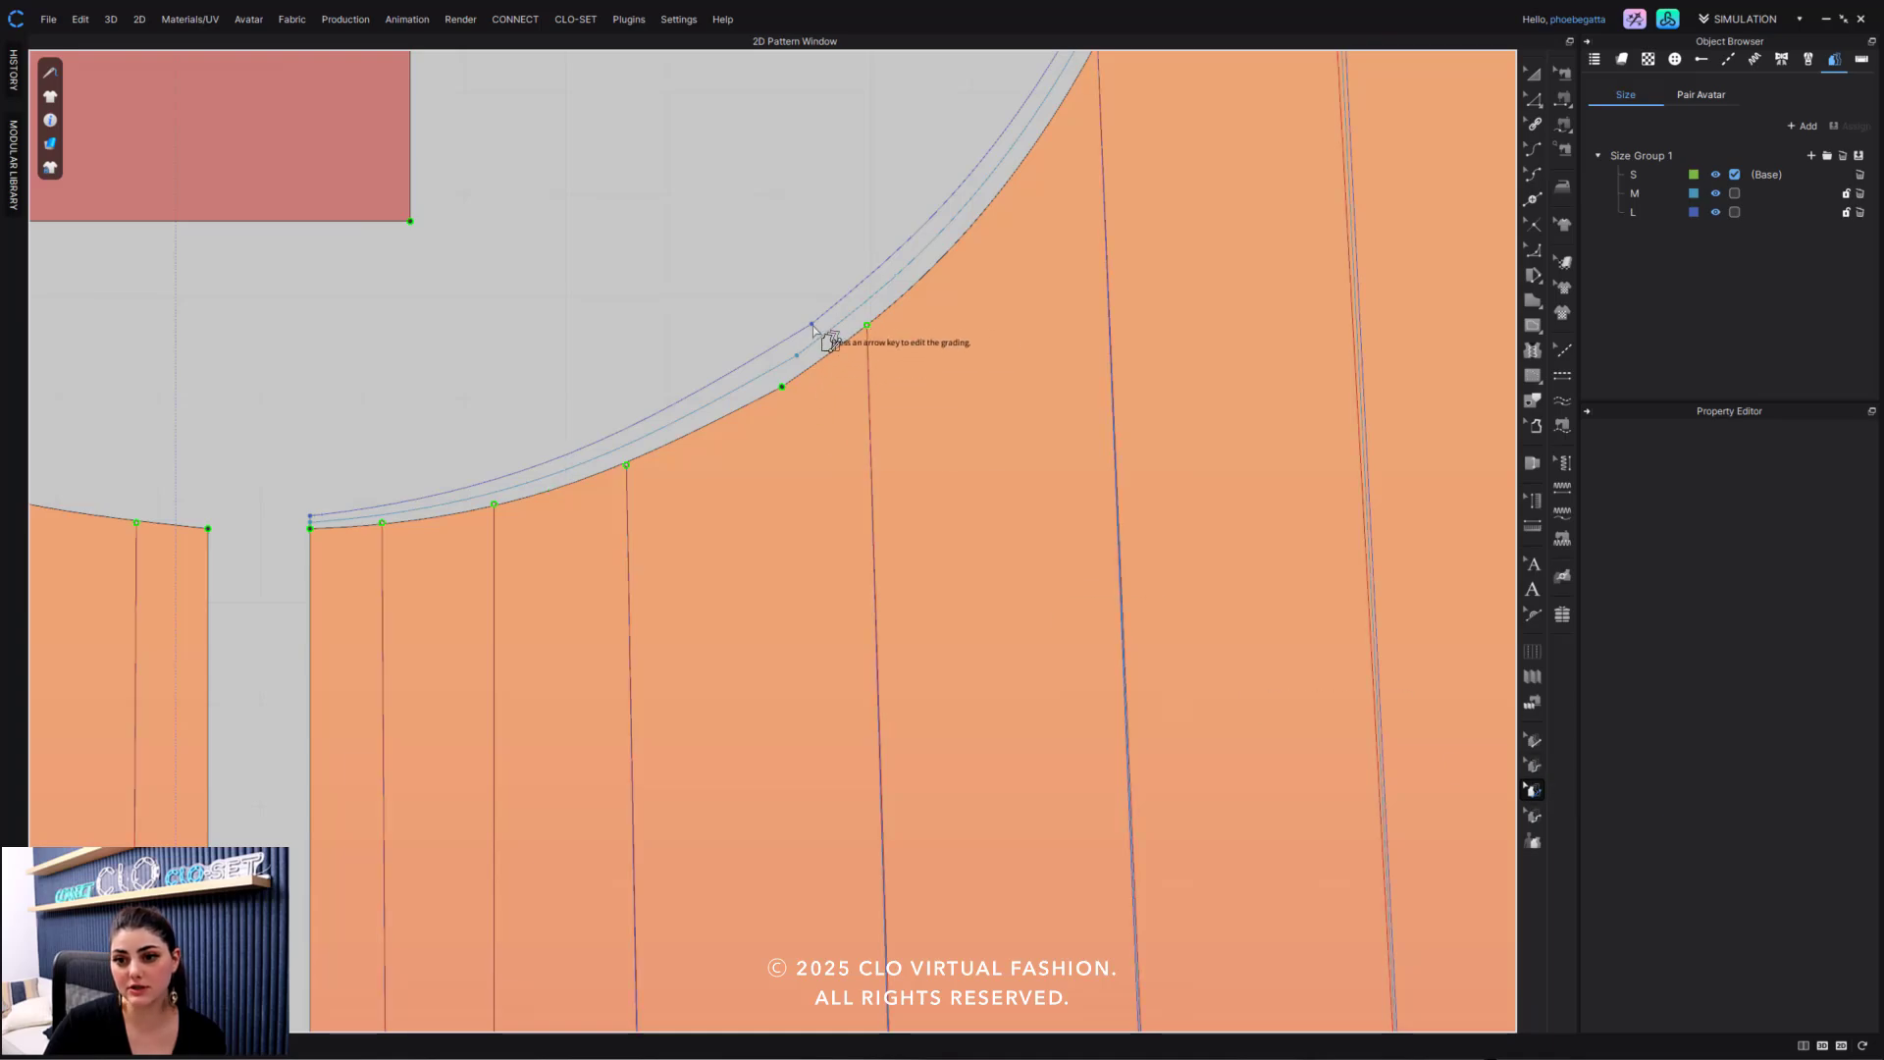
click(813, 326)
key(Up)
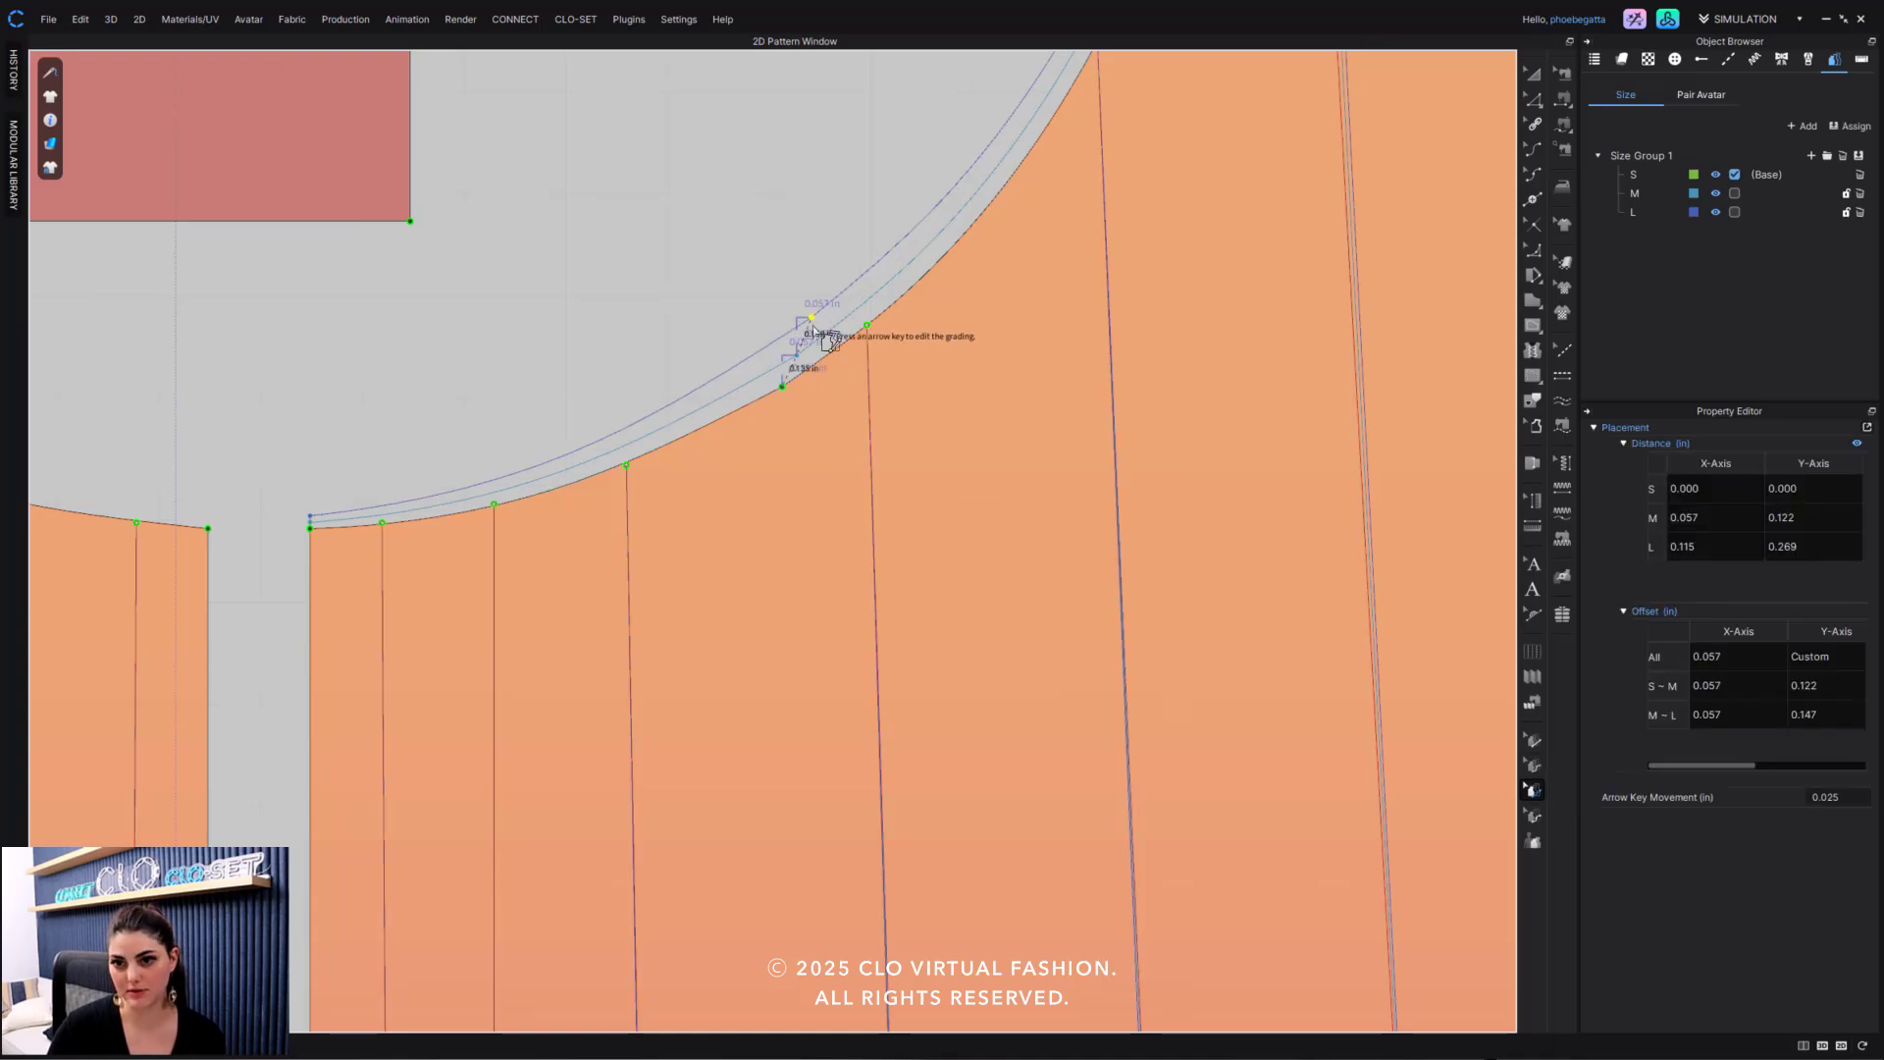
scroll(814, 330, up, 6)
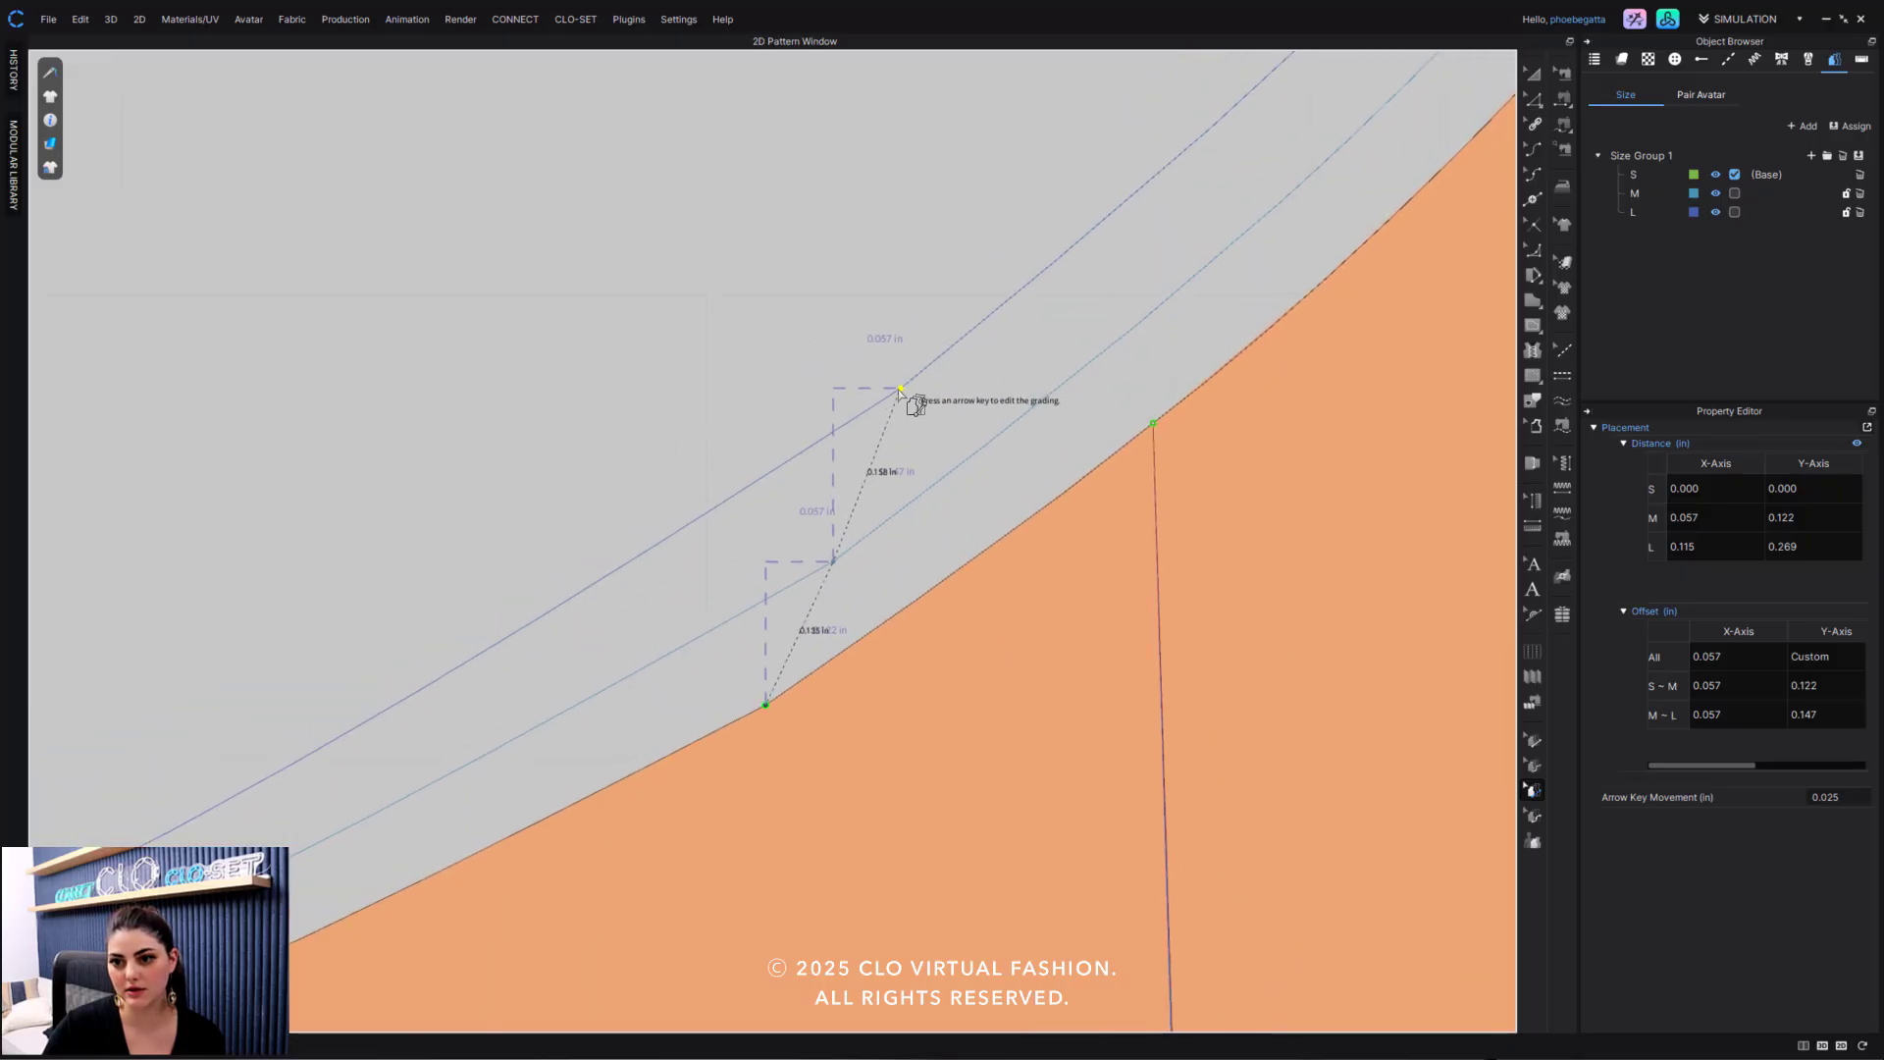
mouse_move(901, 390)
mouse_down()
mouse_move(904, 420)
mouse_move(883, 417)
mouse_up()
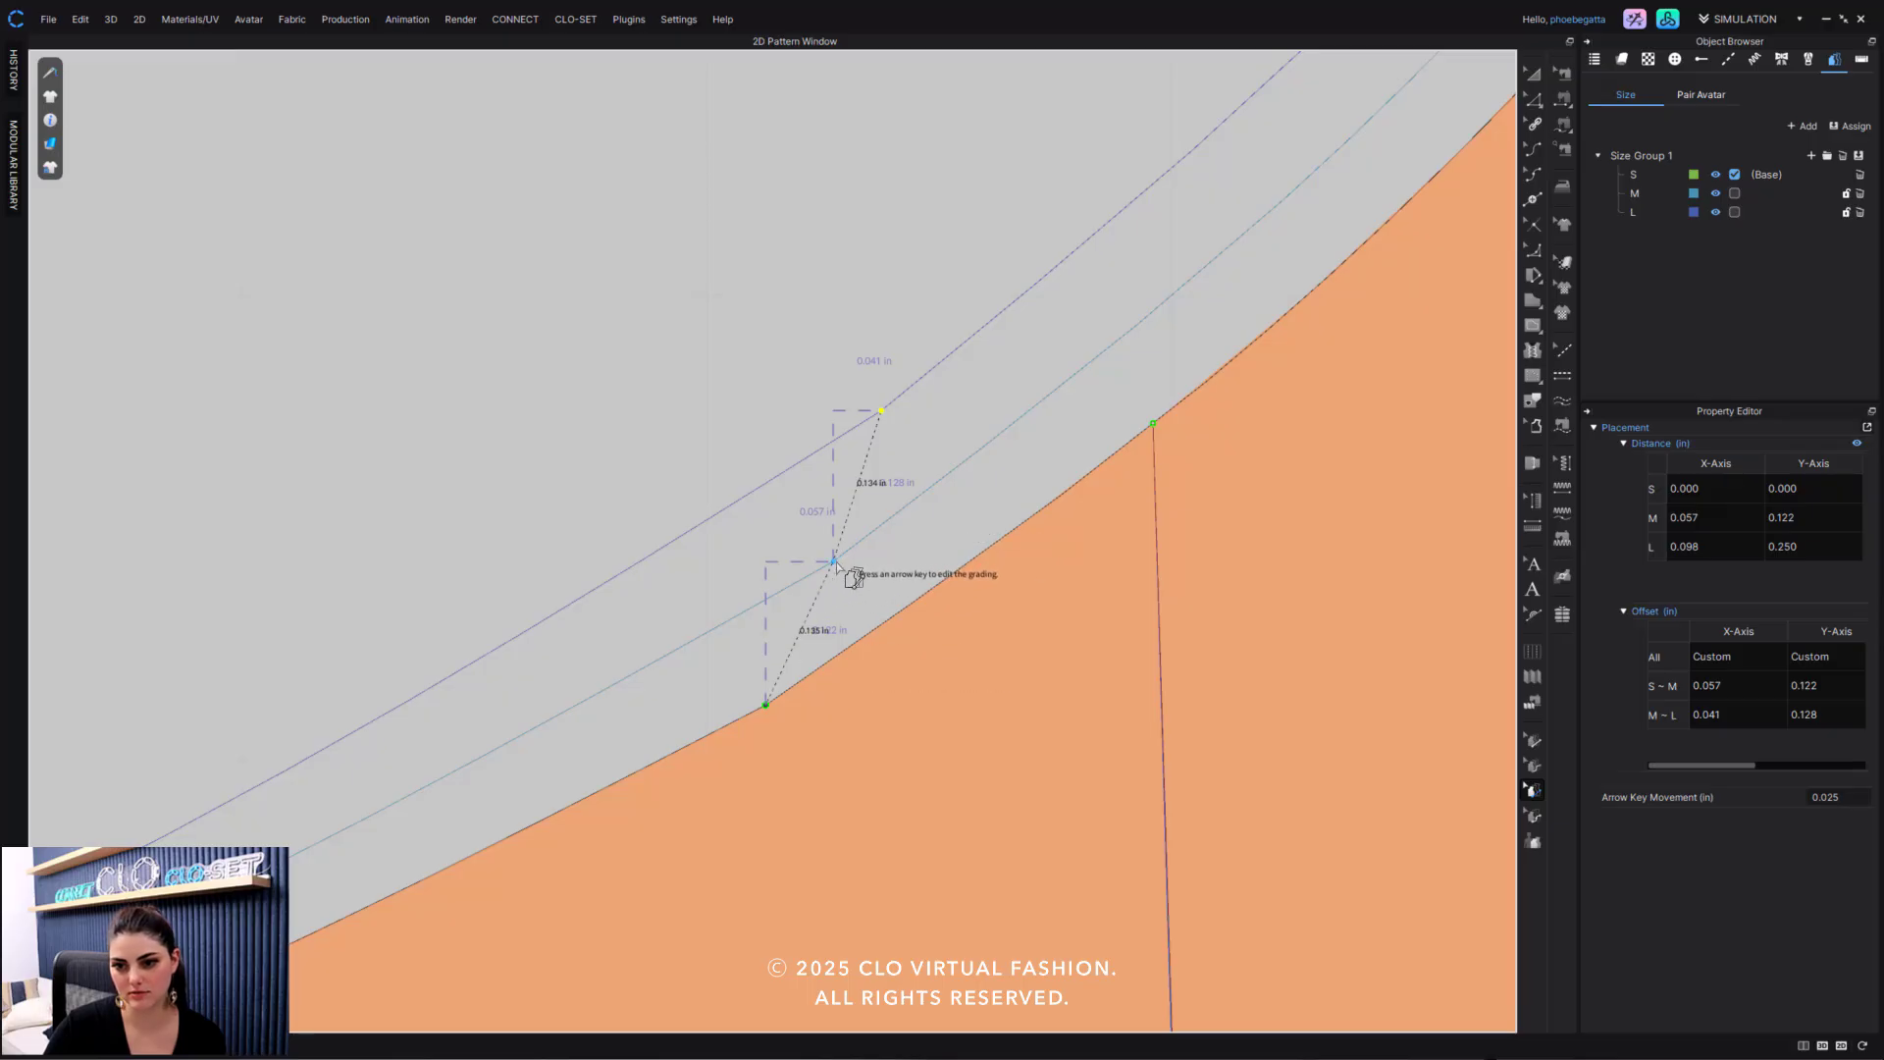
Reposition size M's mid-curve corner point on the right neckline to about 0.036 in X and 0.111 in Y from the base size.
drag(832, 561, 822, 589)
click(858, 608)
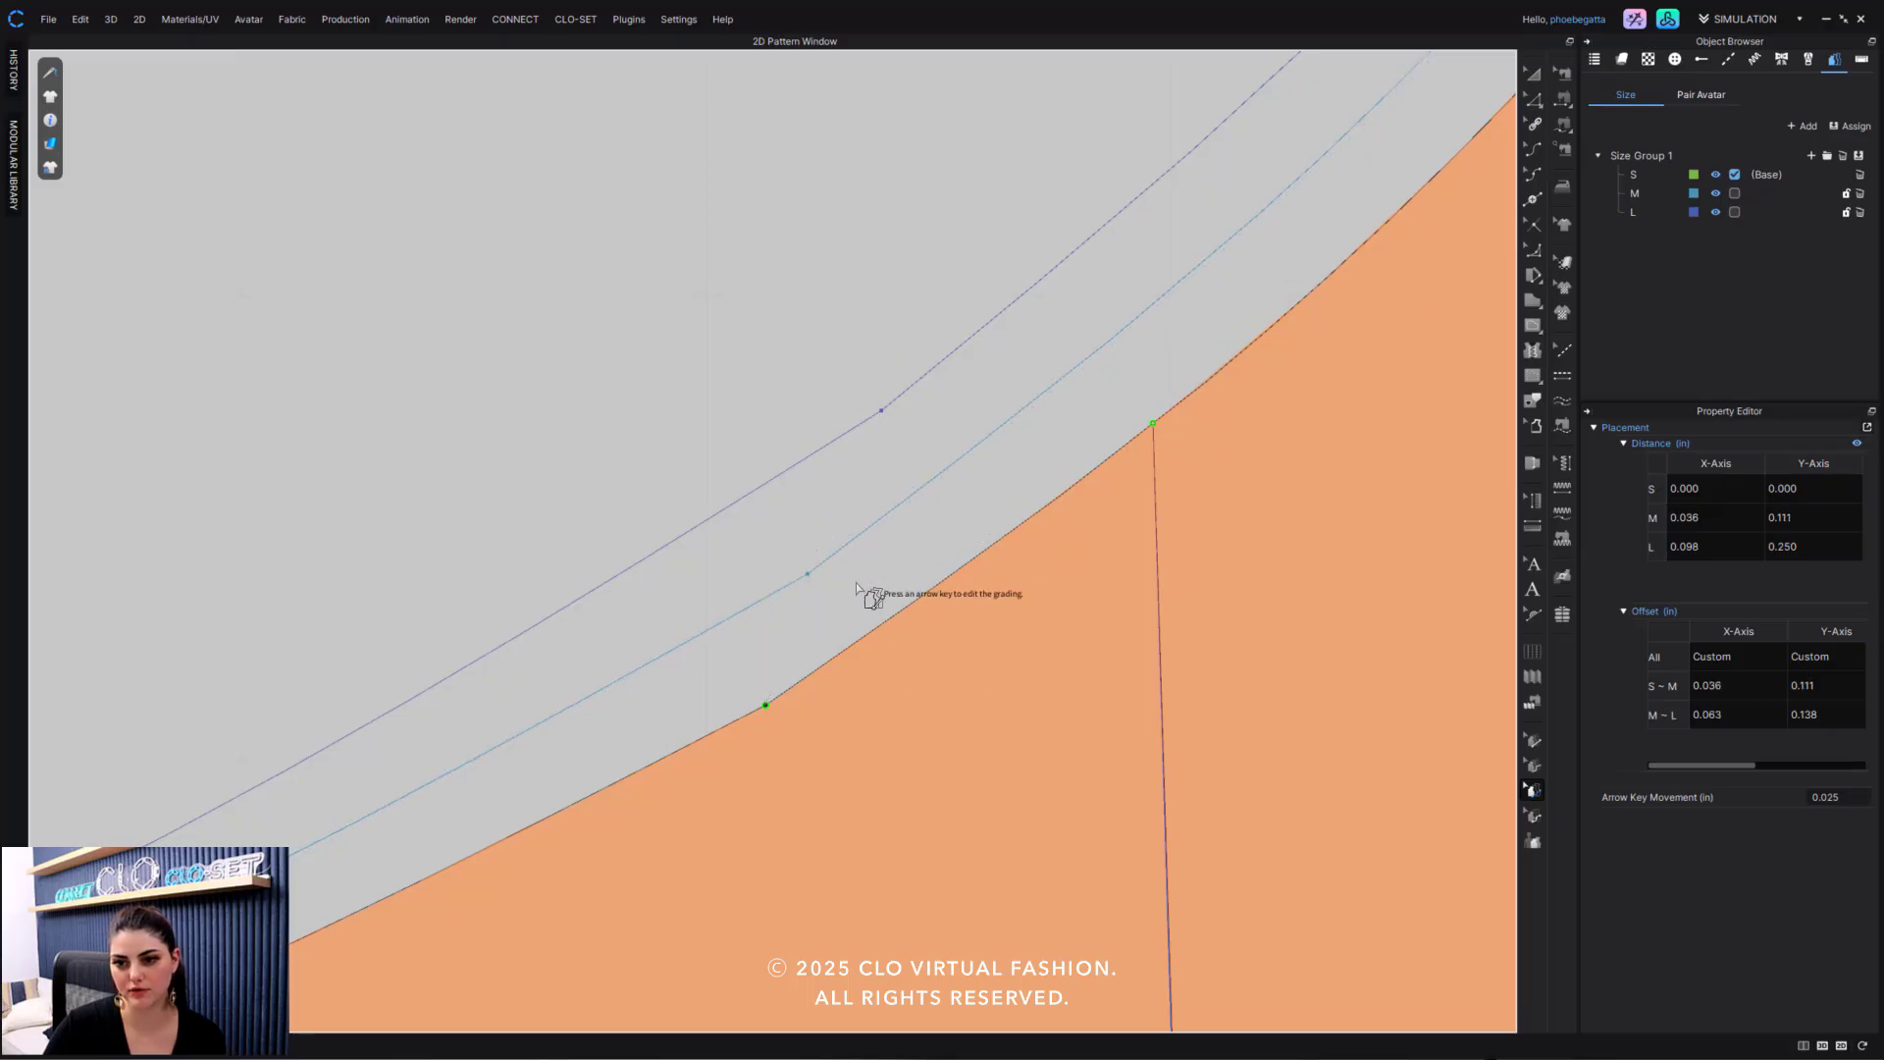
scroll(854, 594, down, 1)
scroll(854, 594, down, 5)
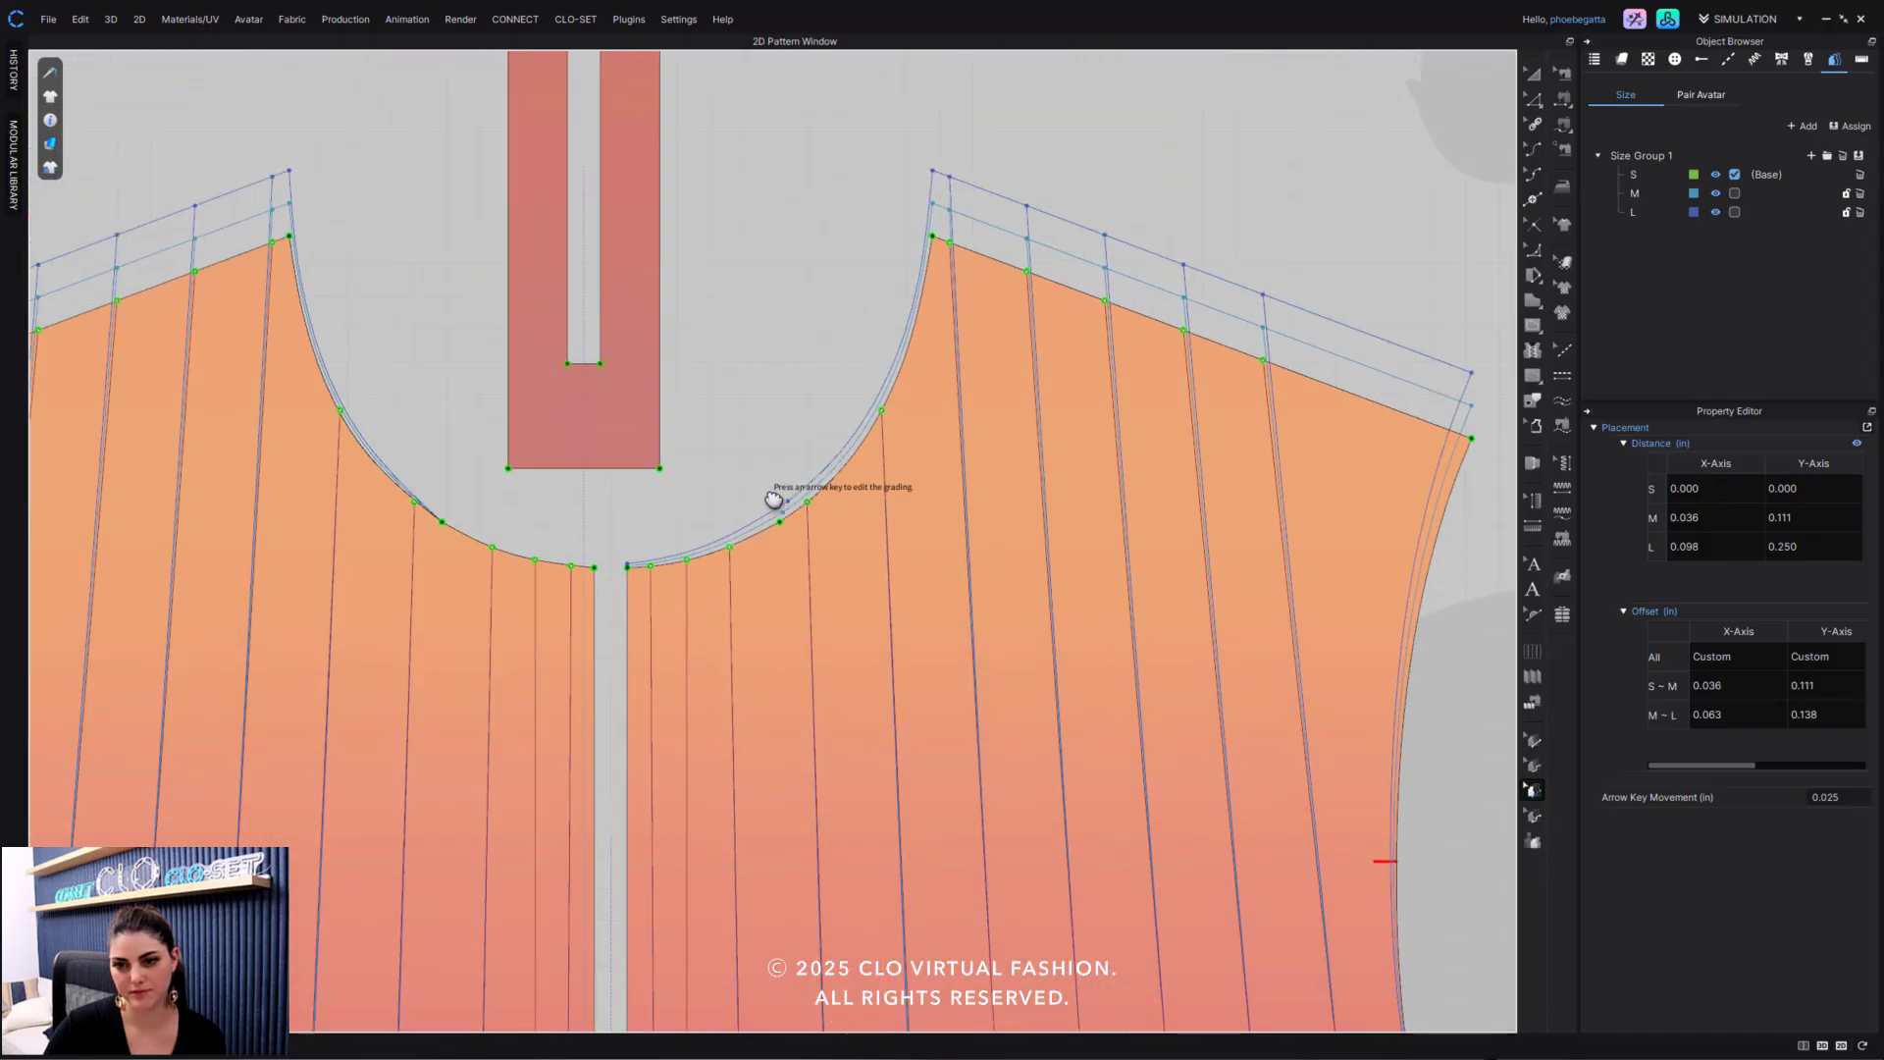
right_drag(775, 500, 789, 518)
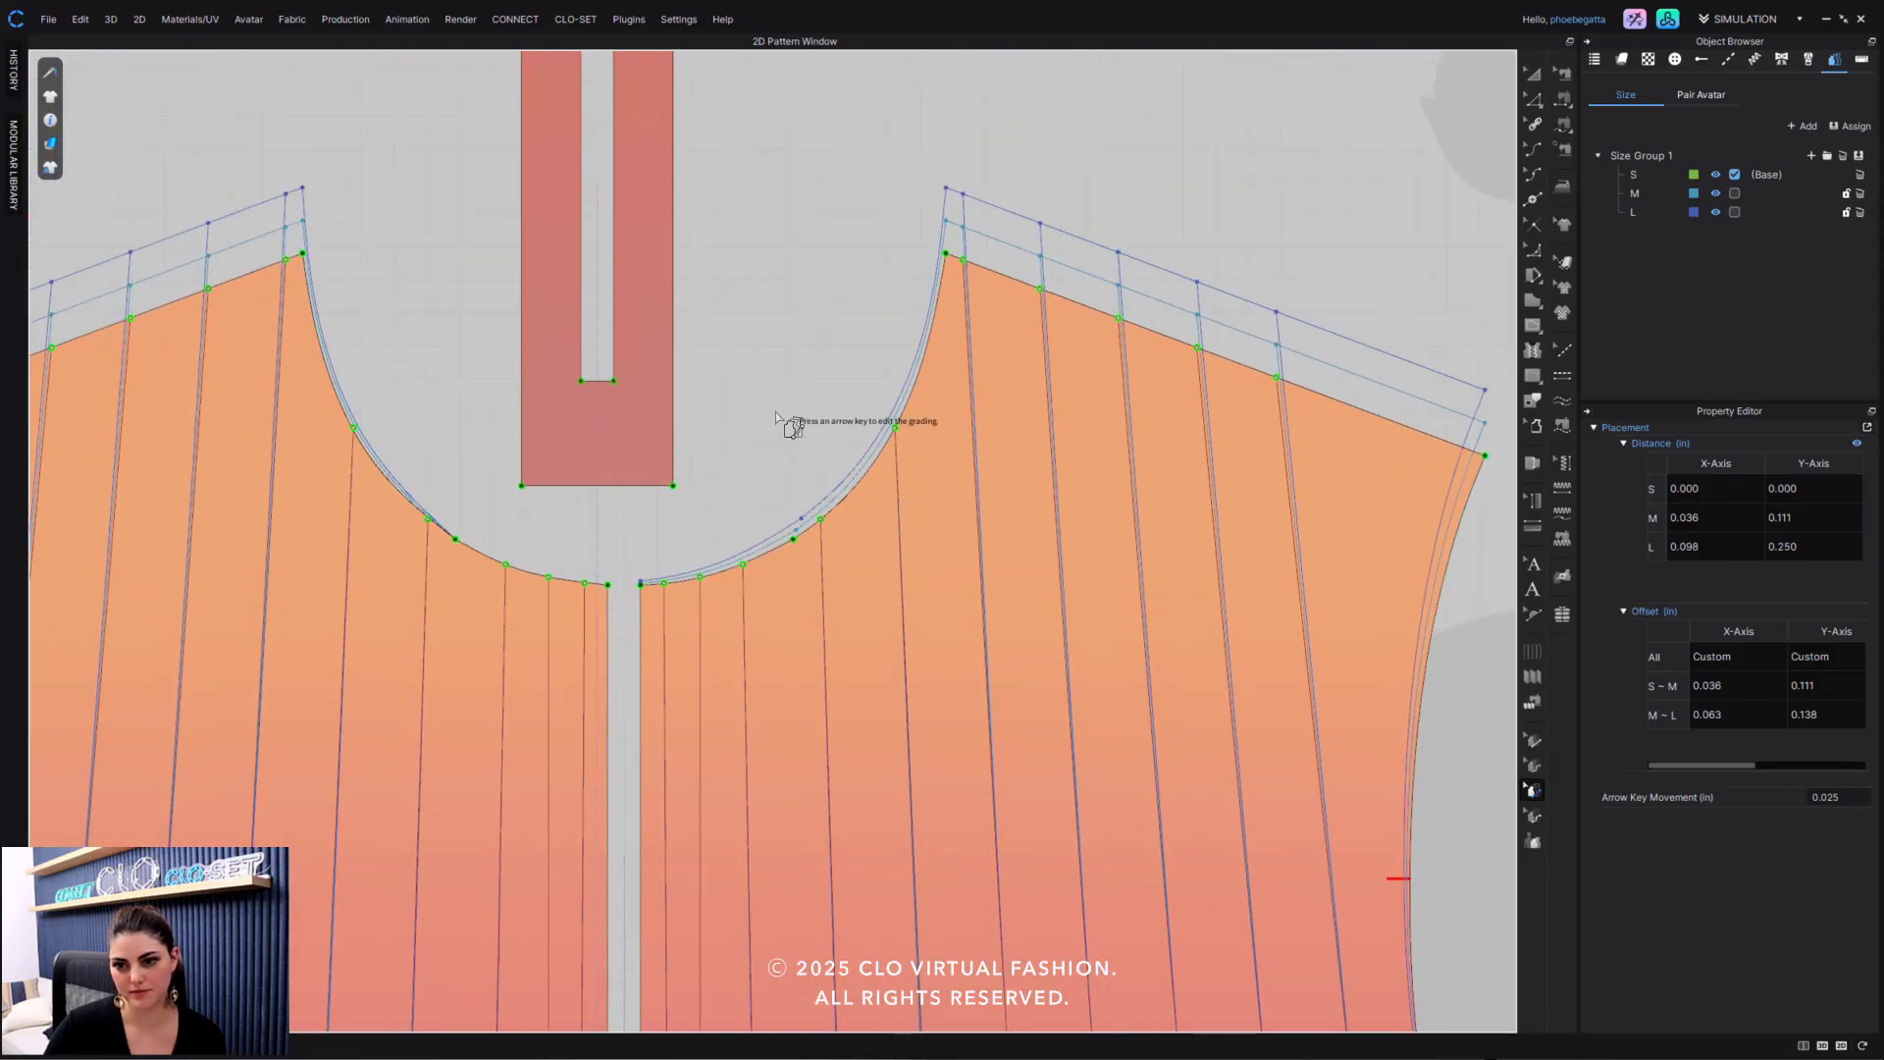
right_drag(786, 420, 825, 338)
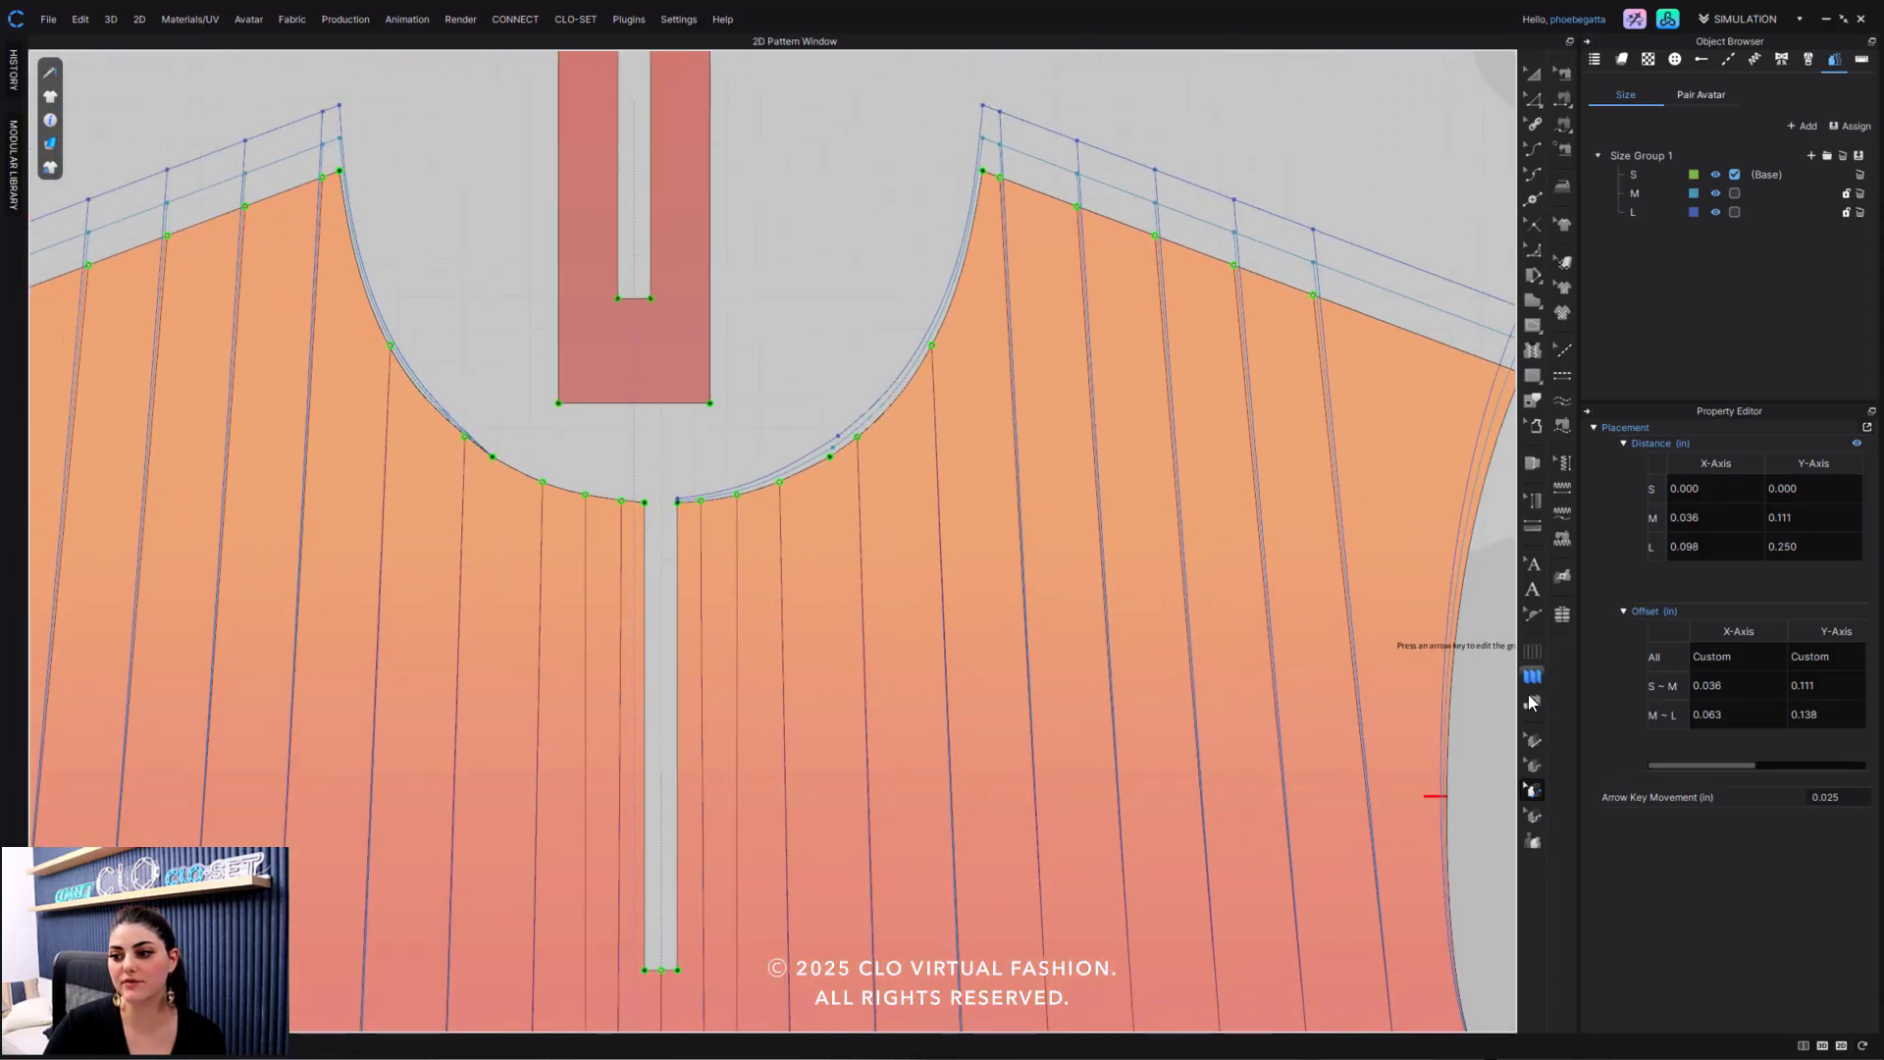
Leave curve point grading and return to the Transform Pattern tool with the whole dress layout in view.
click(1533, 739)
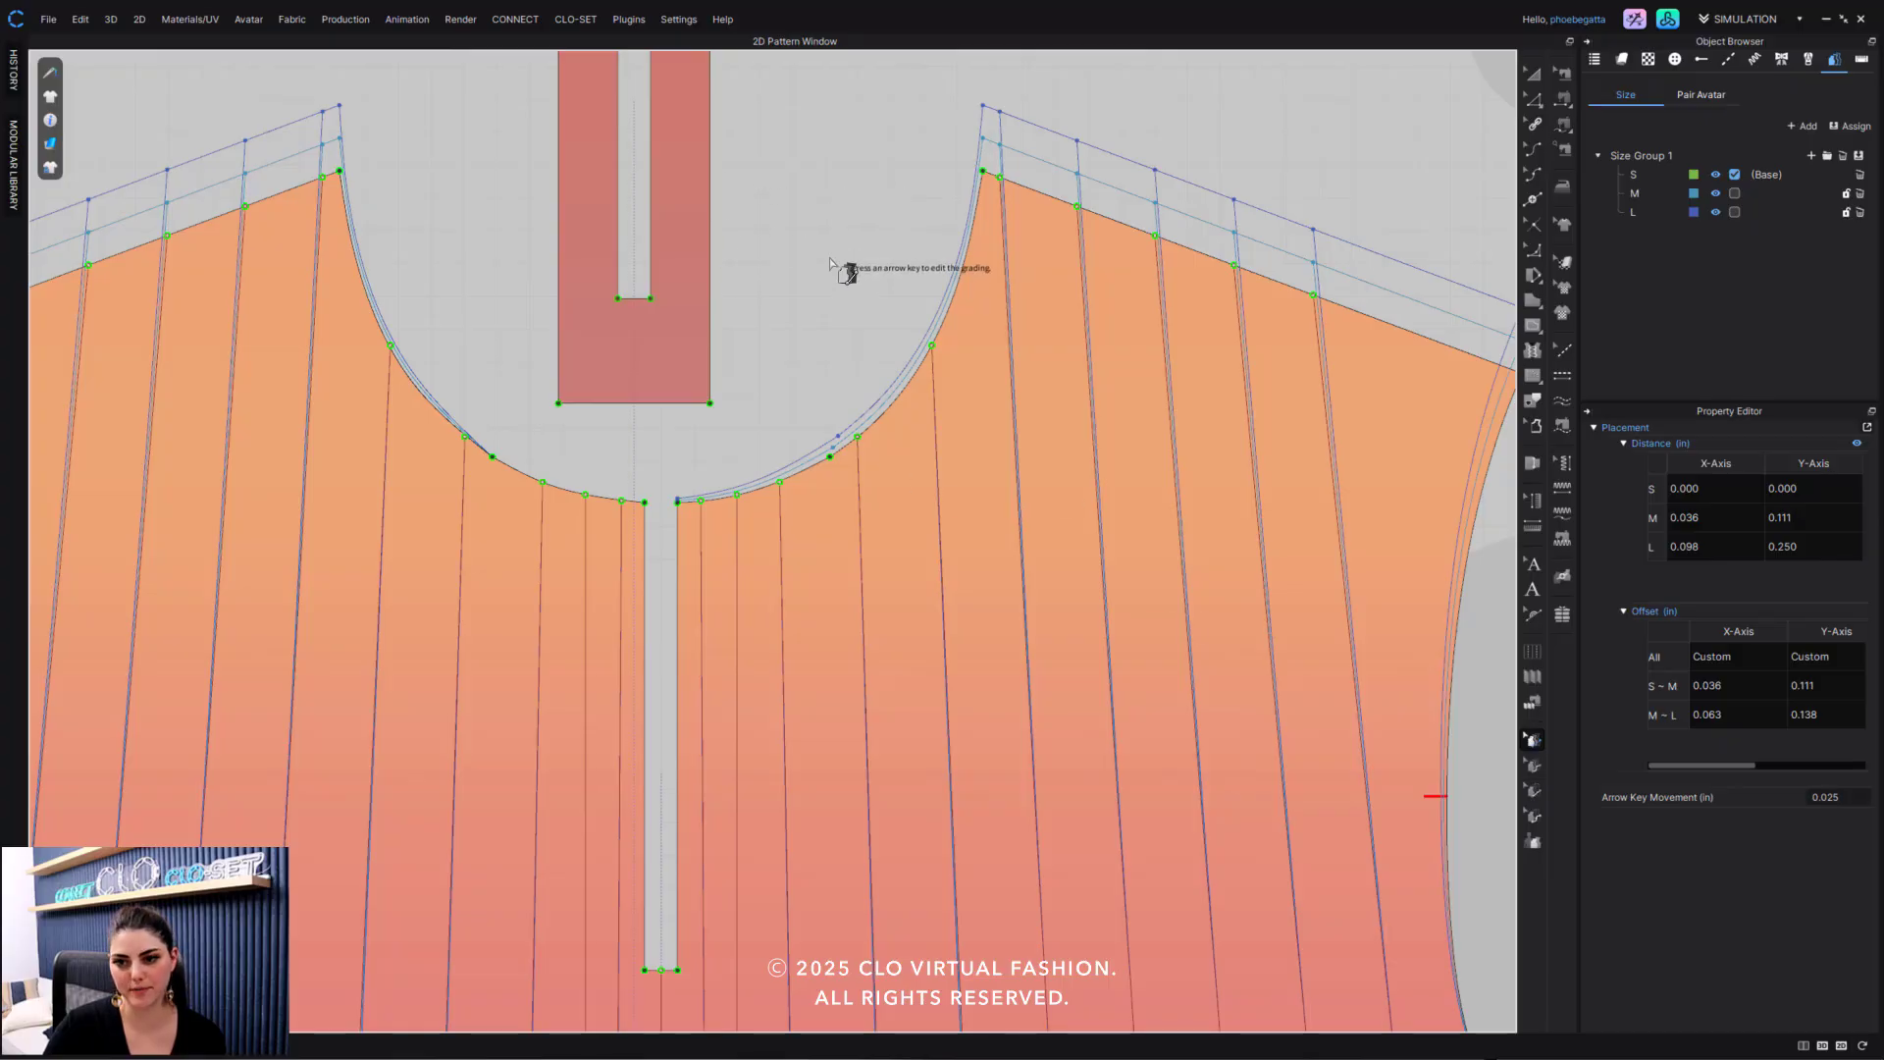
scroll(883, 285, down, 8)
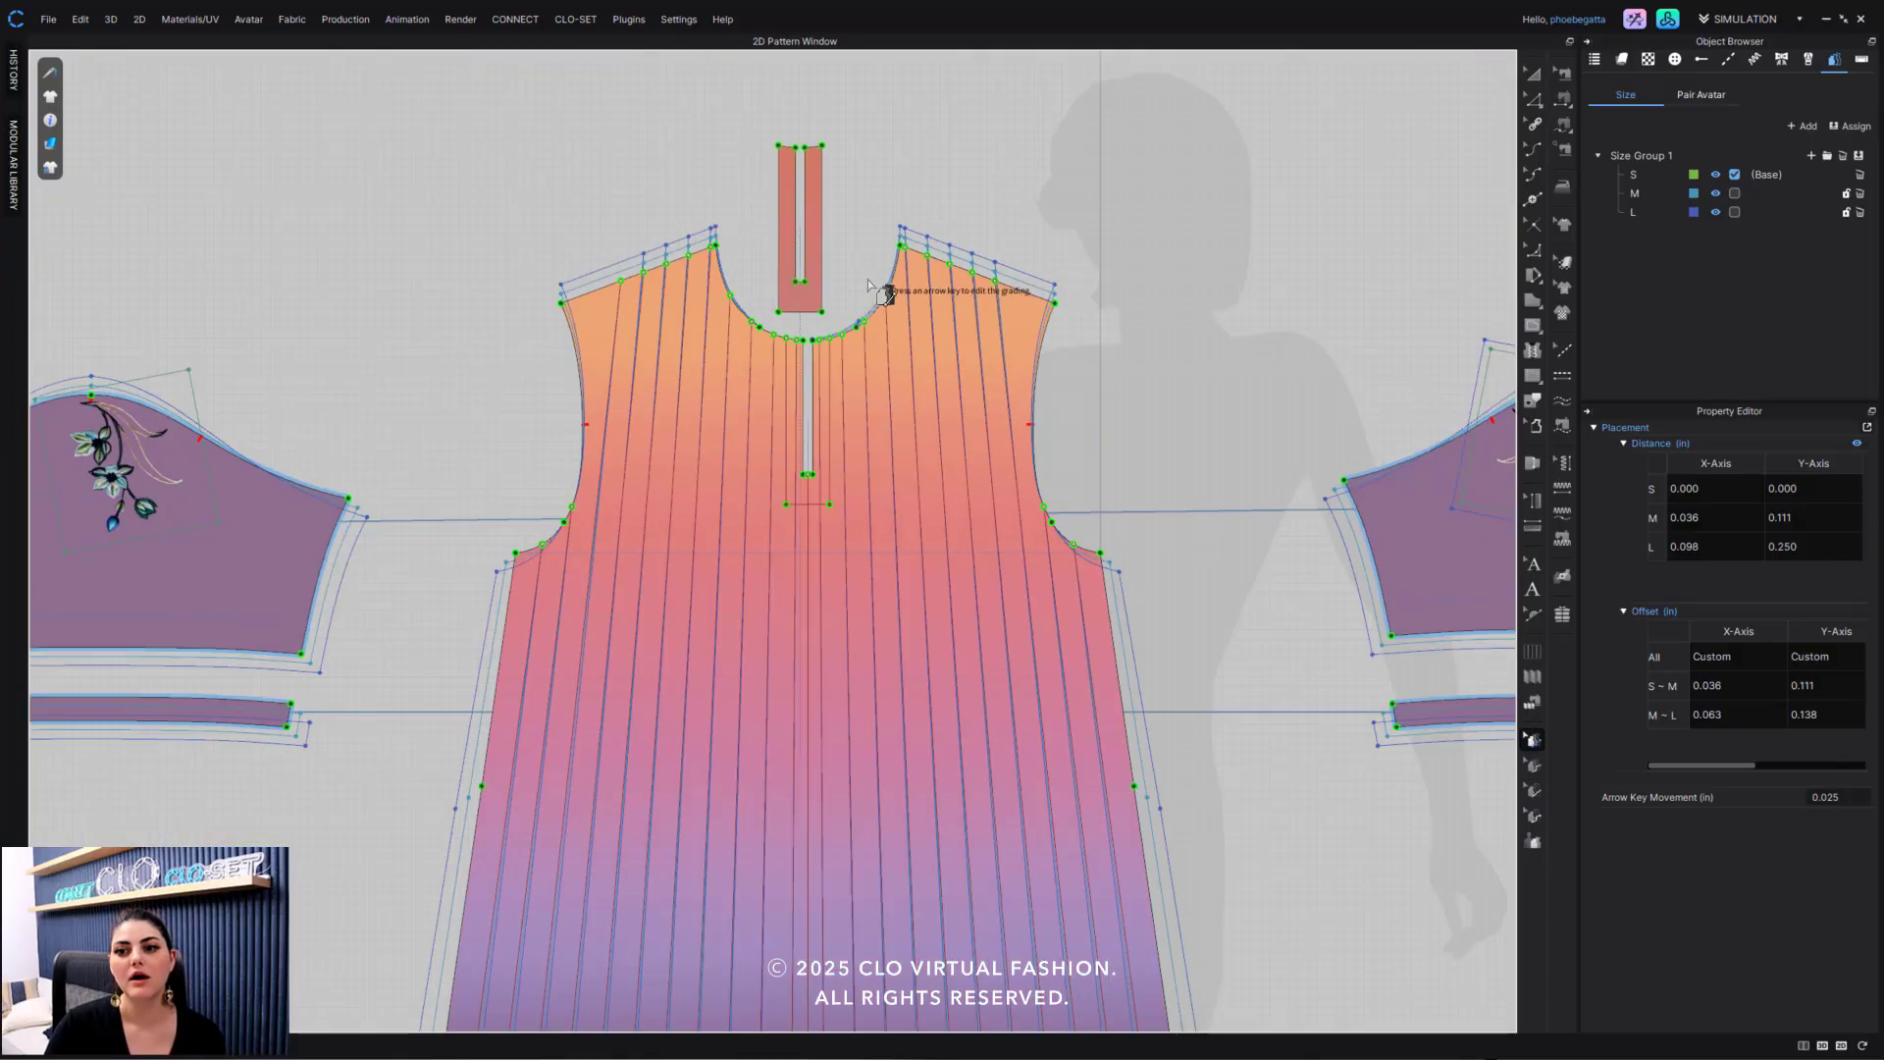
right_drag(896, 286, 821, 314)
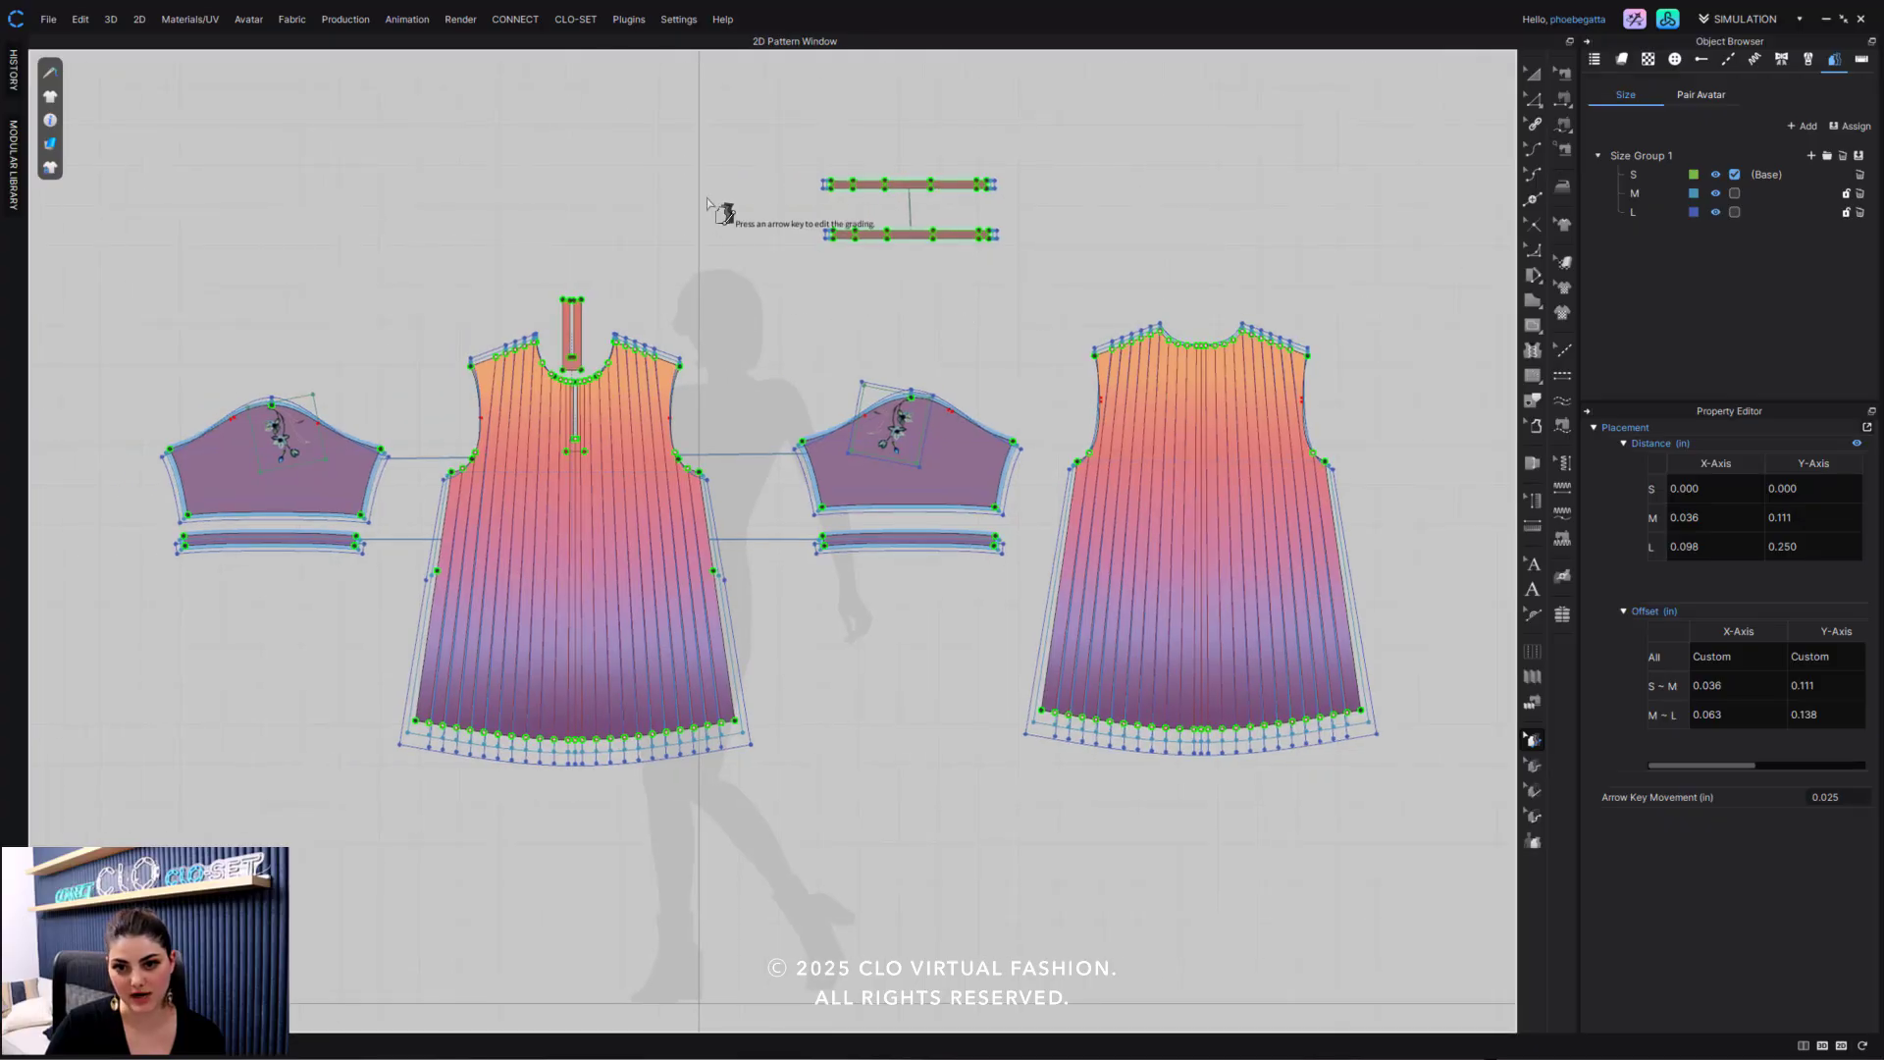
click(1534, 74)
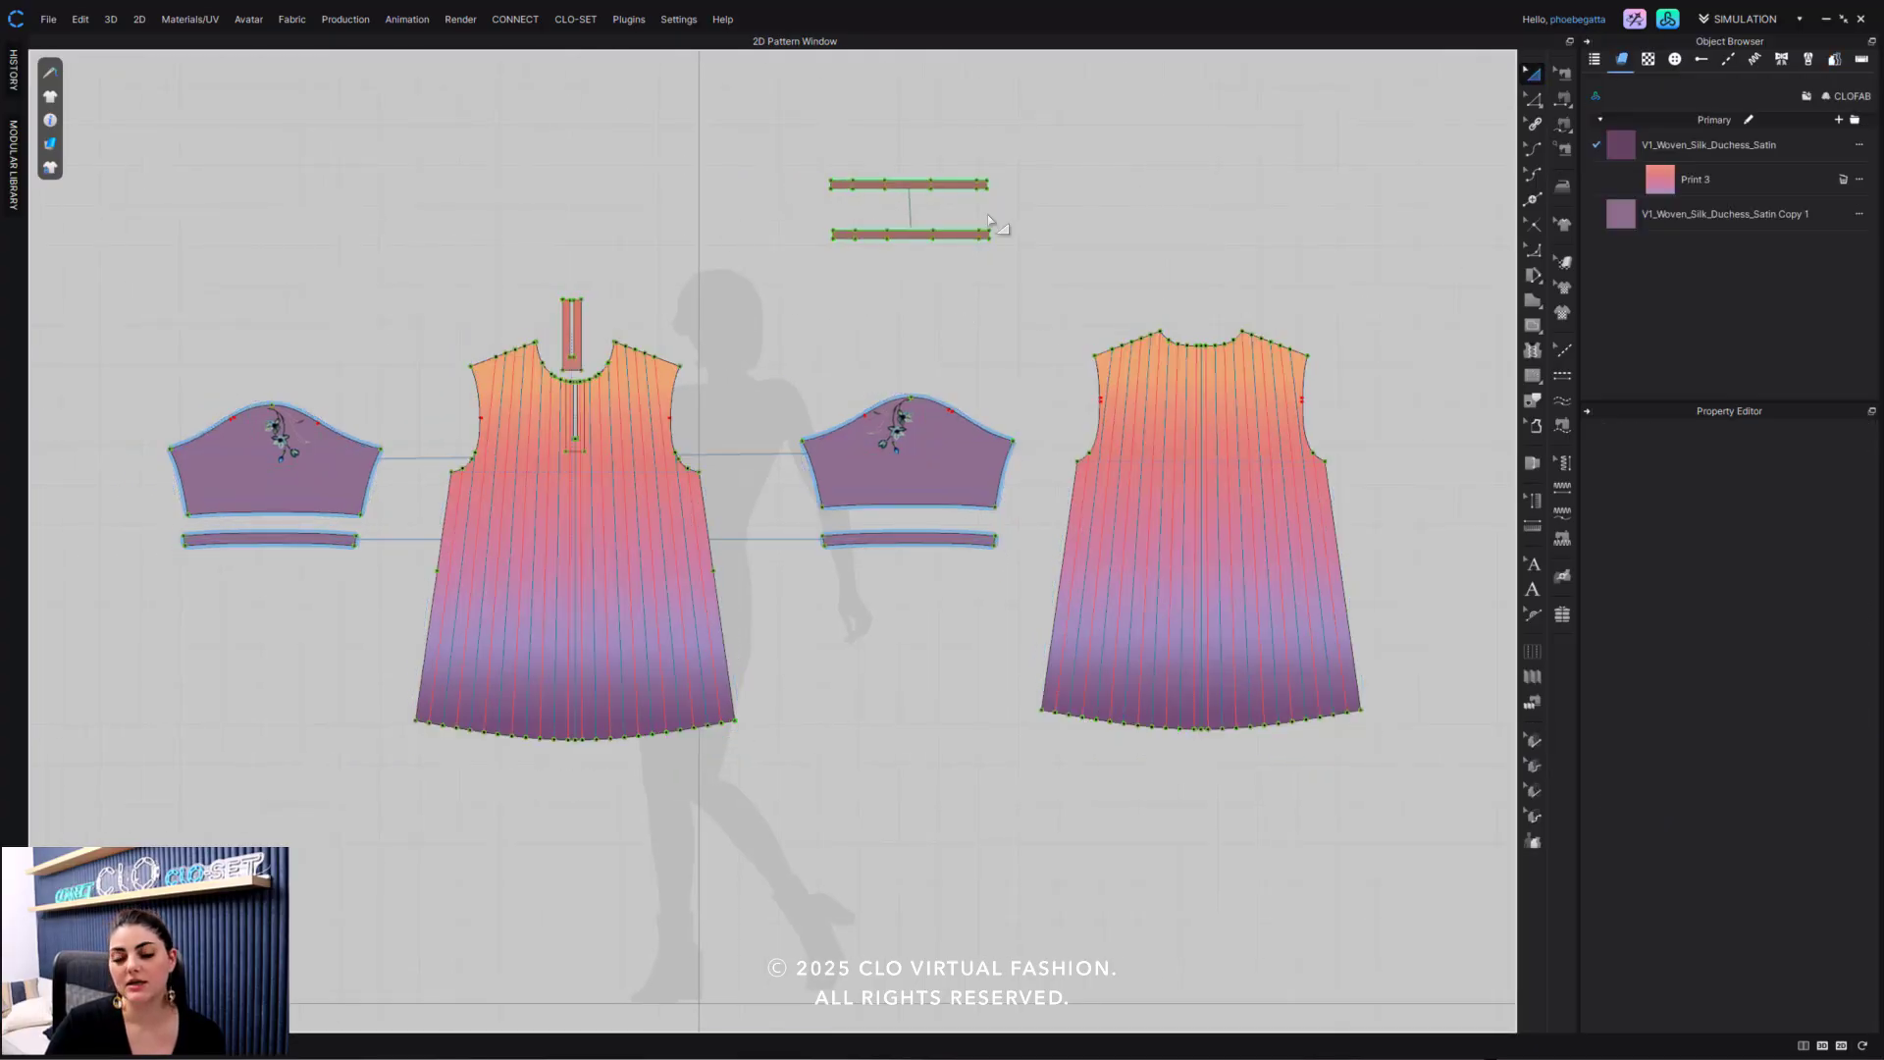
Start a DXF import of the Grading Example file from the Desktop, discarding the unsaved project.
click(49, 20)
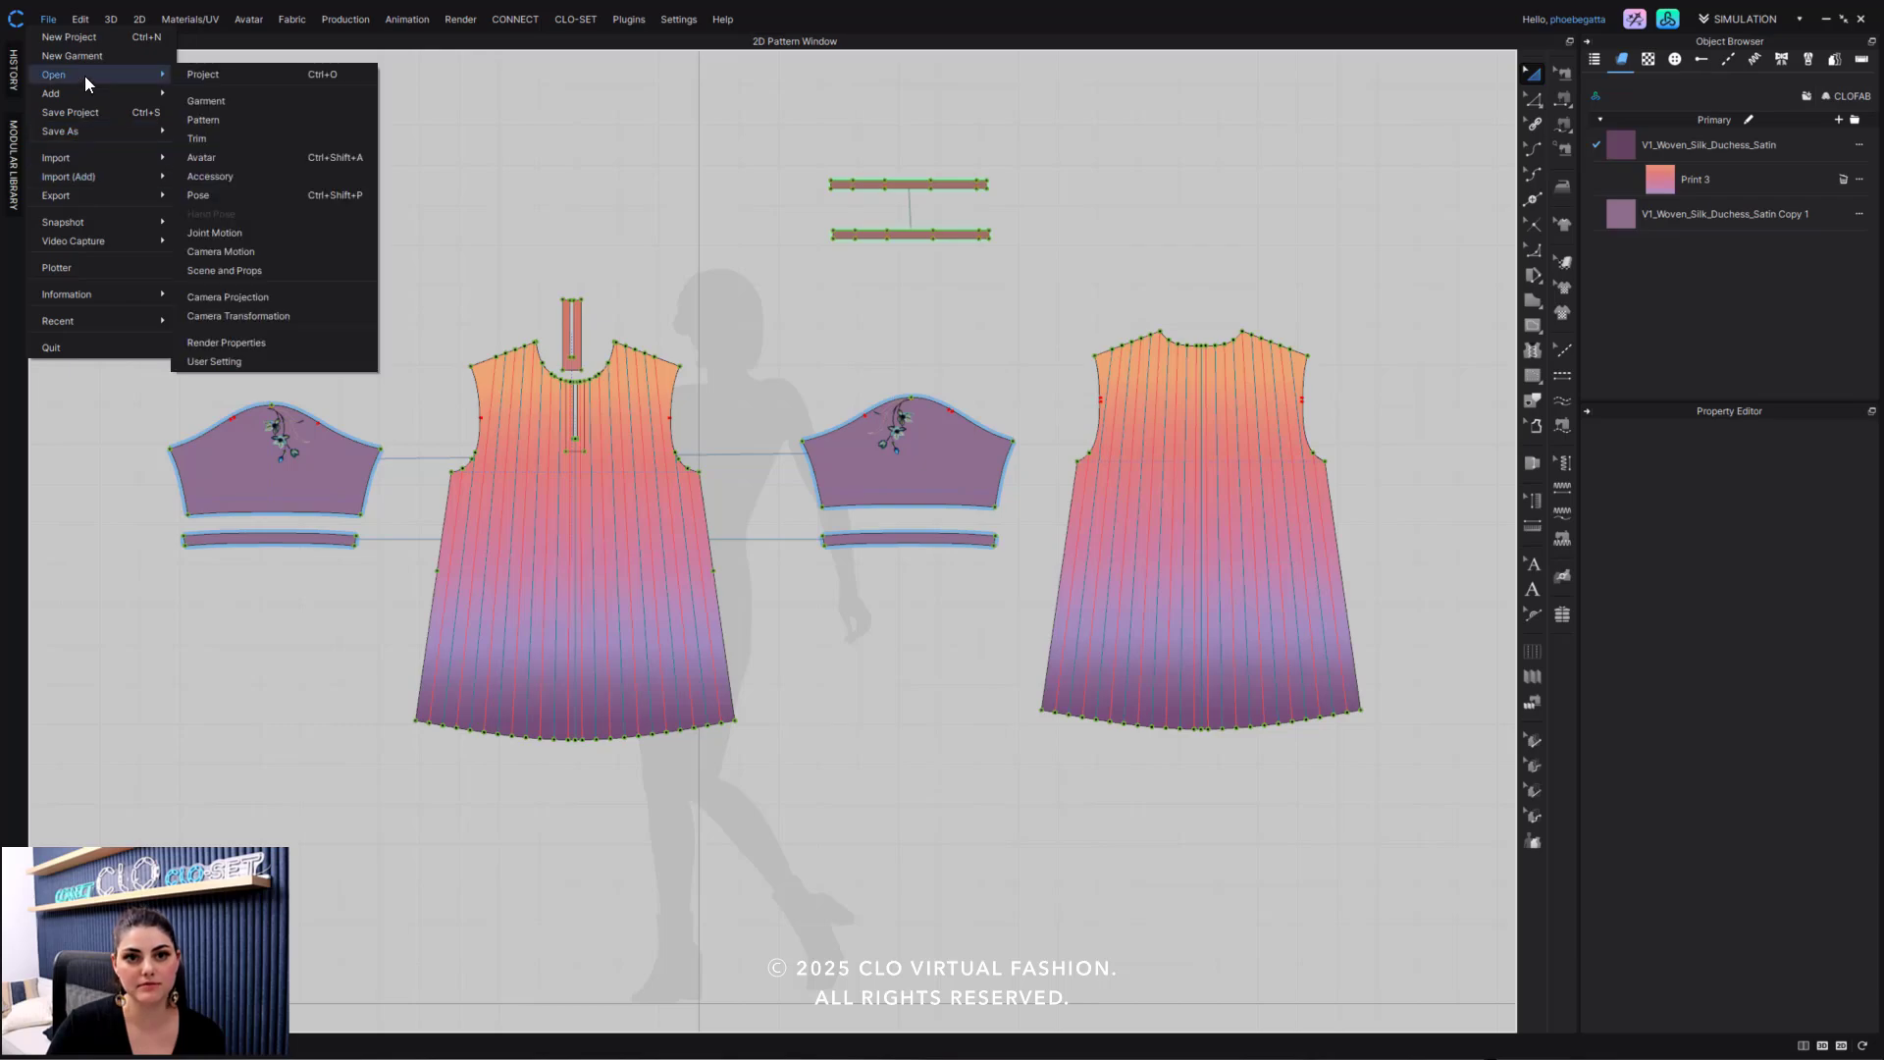
mouse_move(65, 162)
click(355, 162)
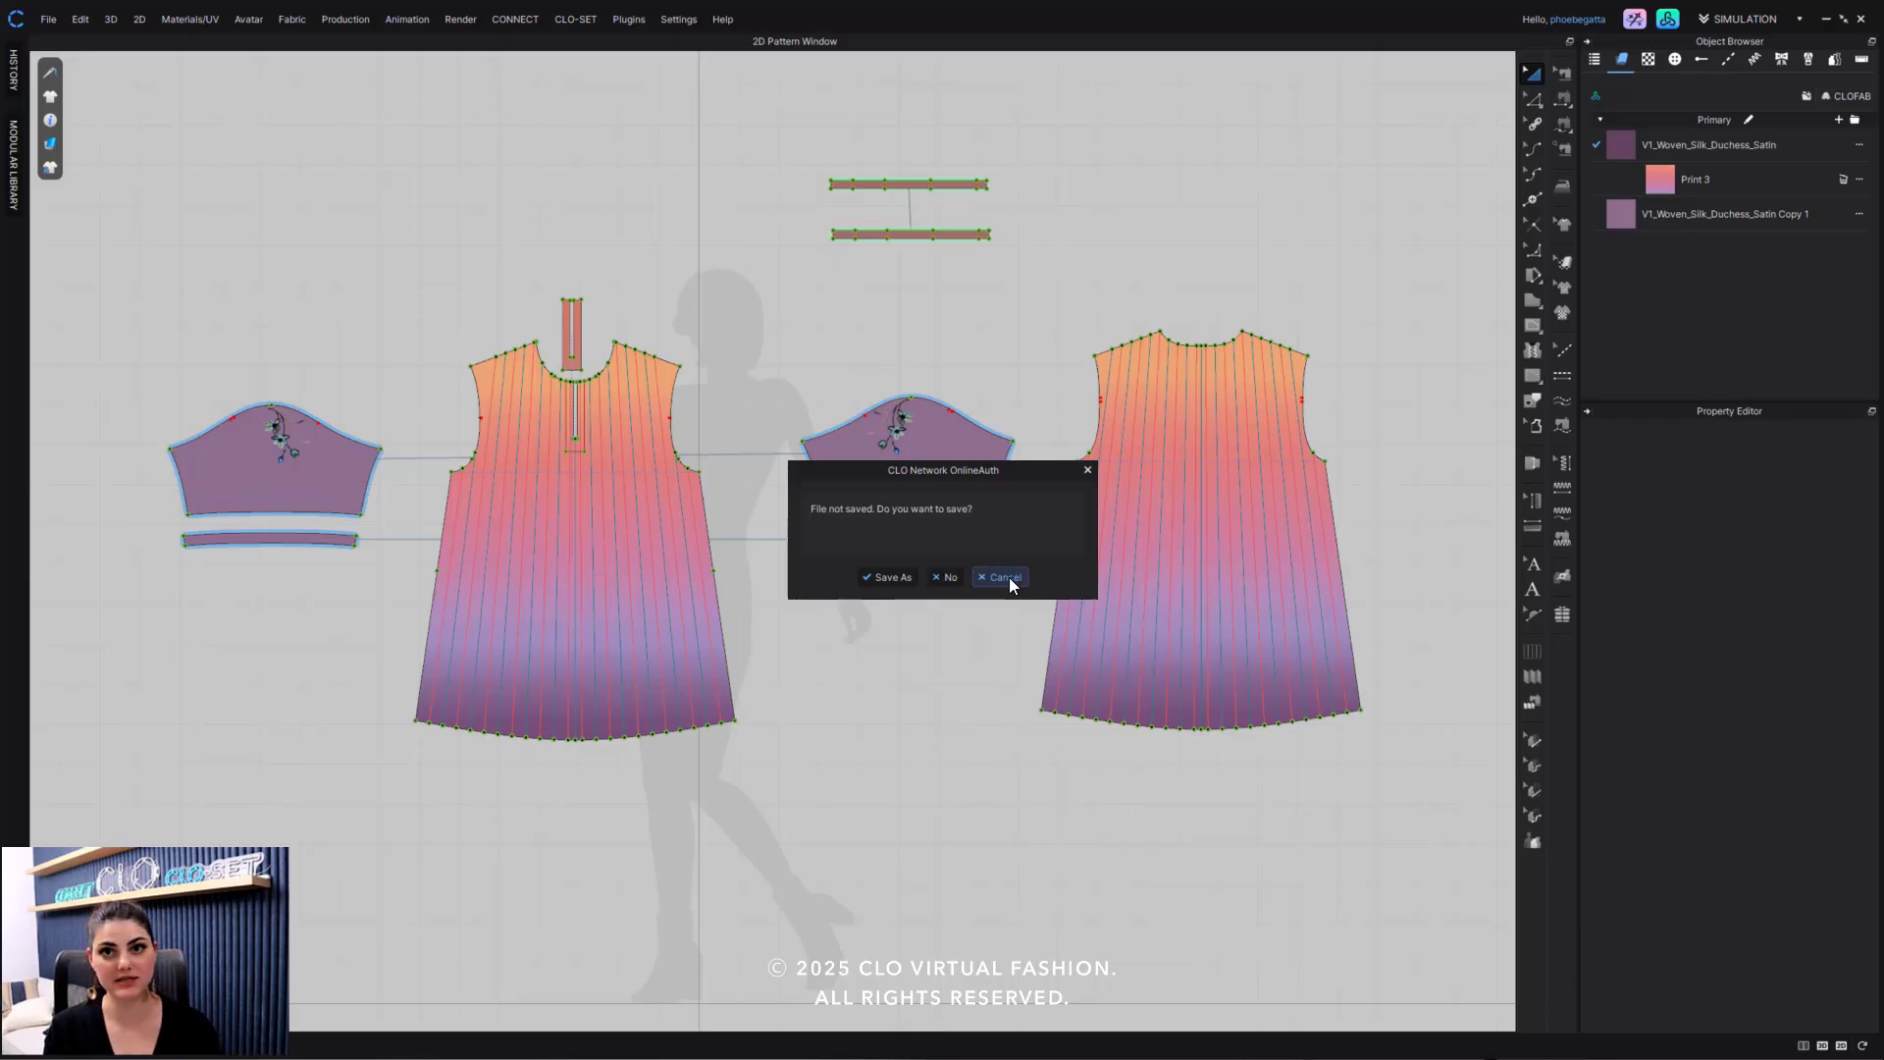
click(950, 579)
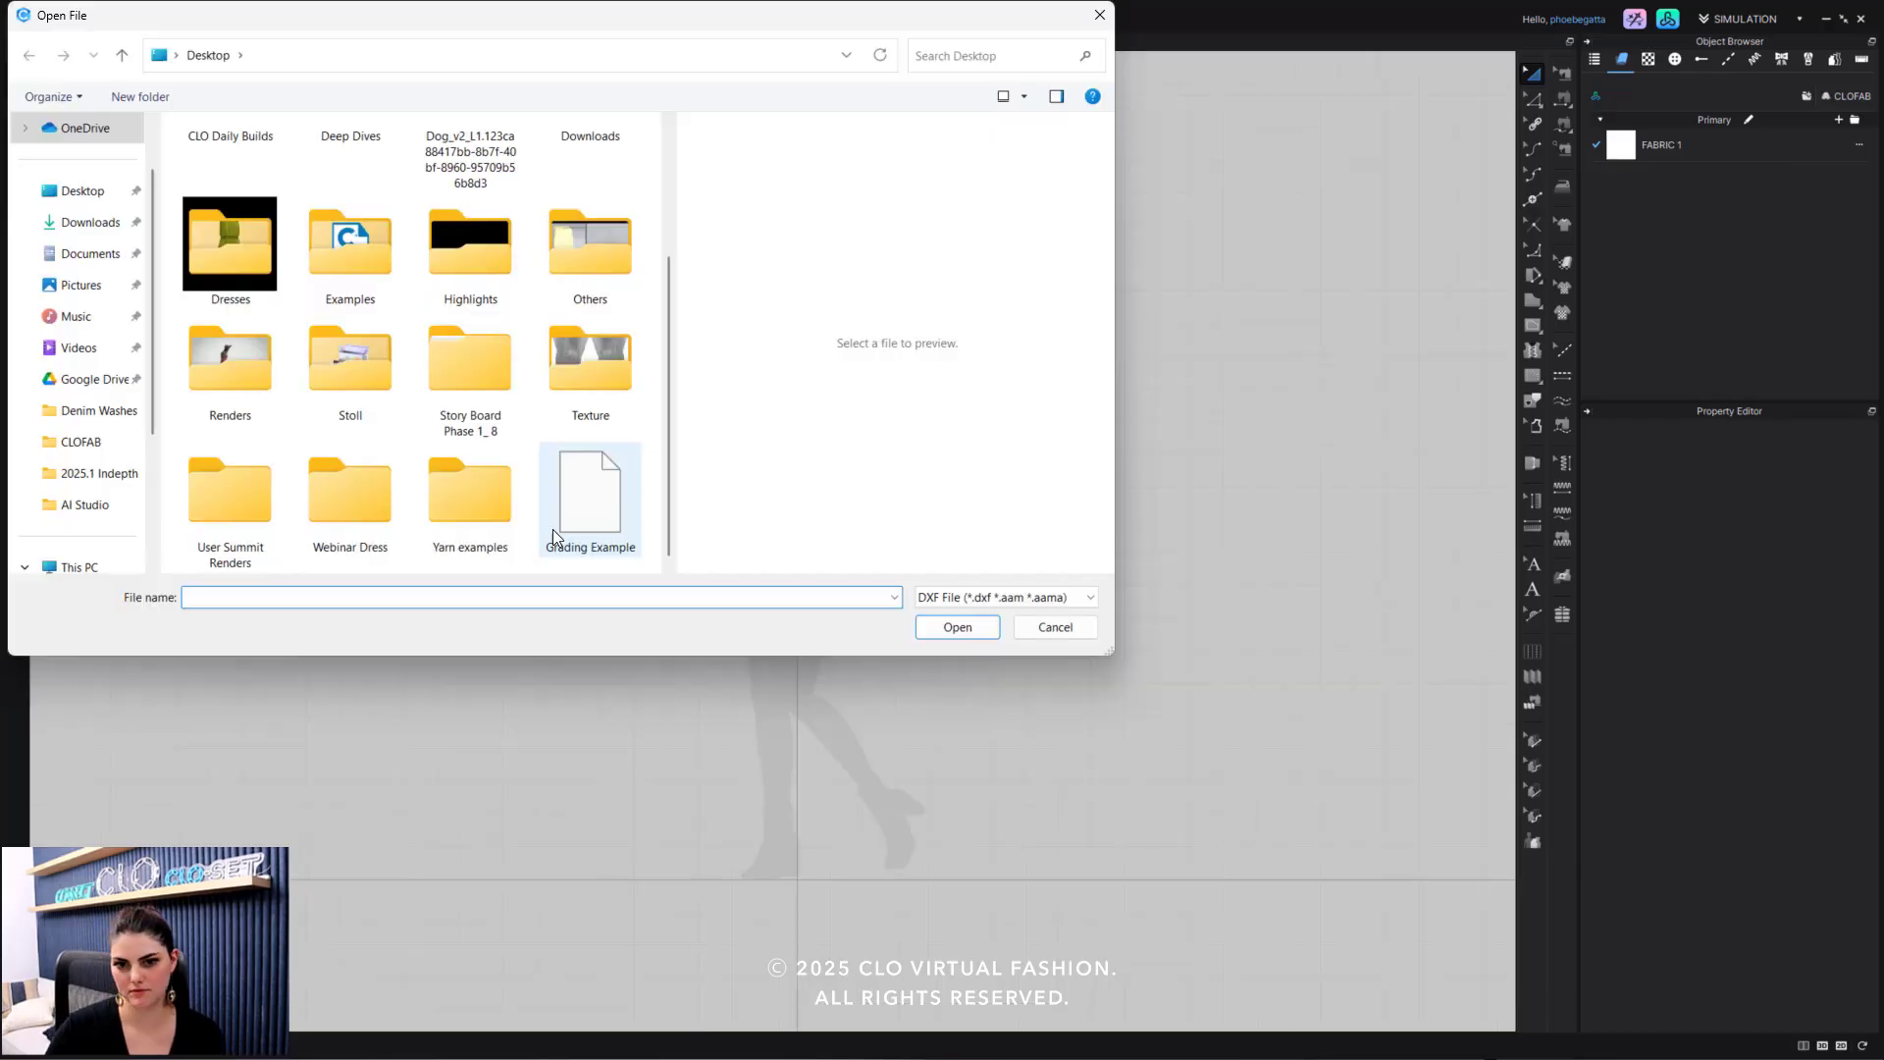
click(579, 518)
click(936, 632)
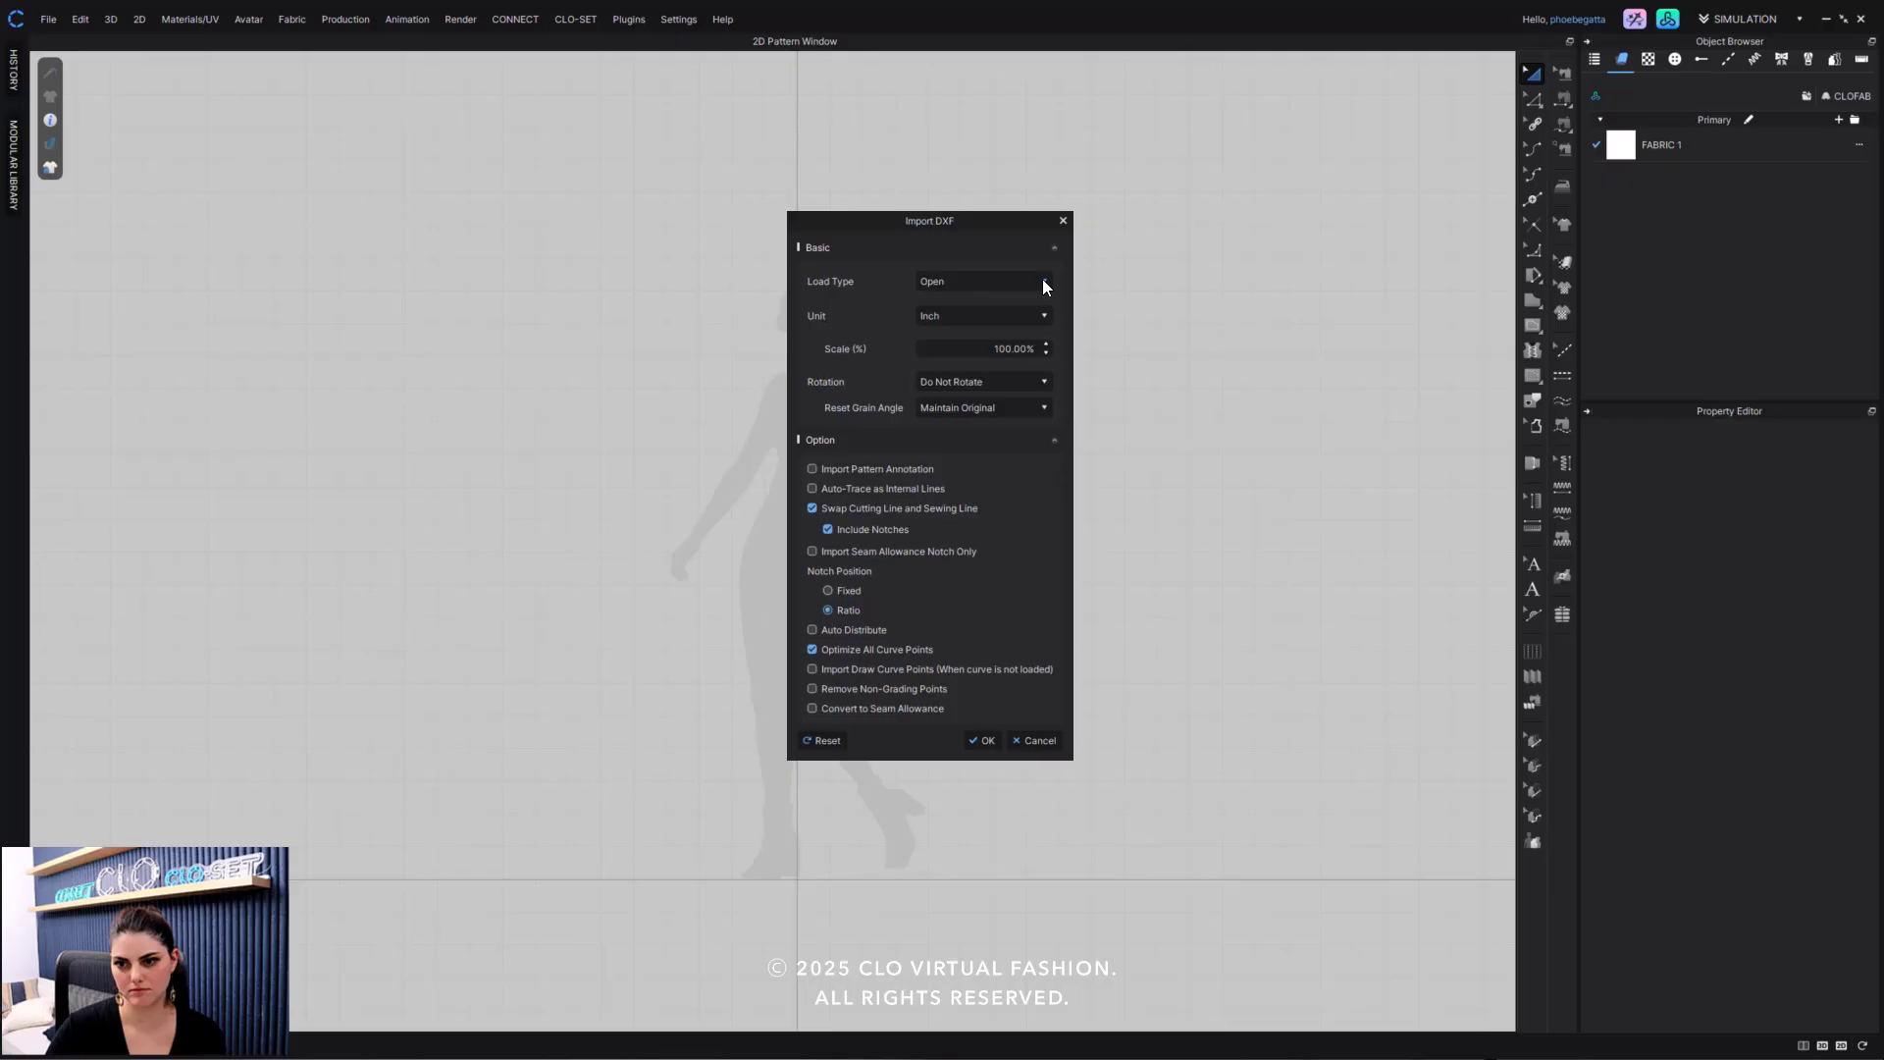
Import the DXF in inches at 100% scale, keeping the original grain angle and Optimize All Curve Points enabled.
click(998, 405)
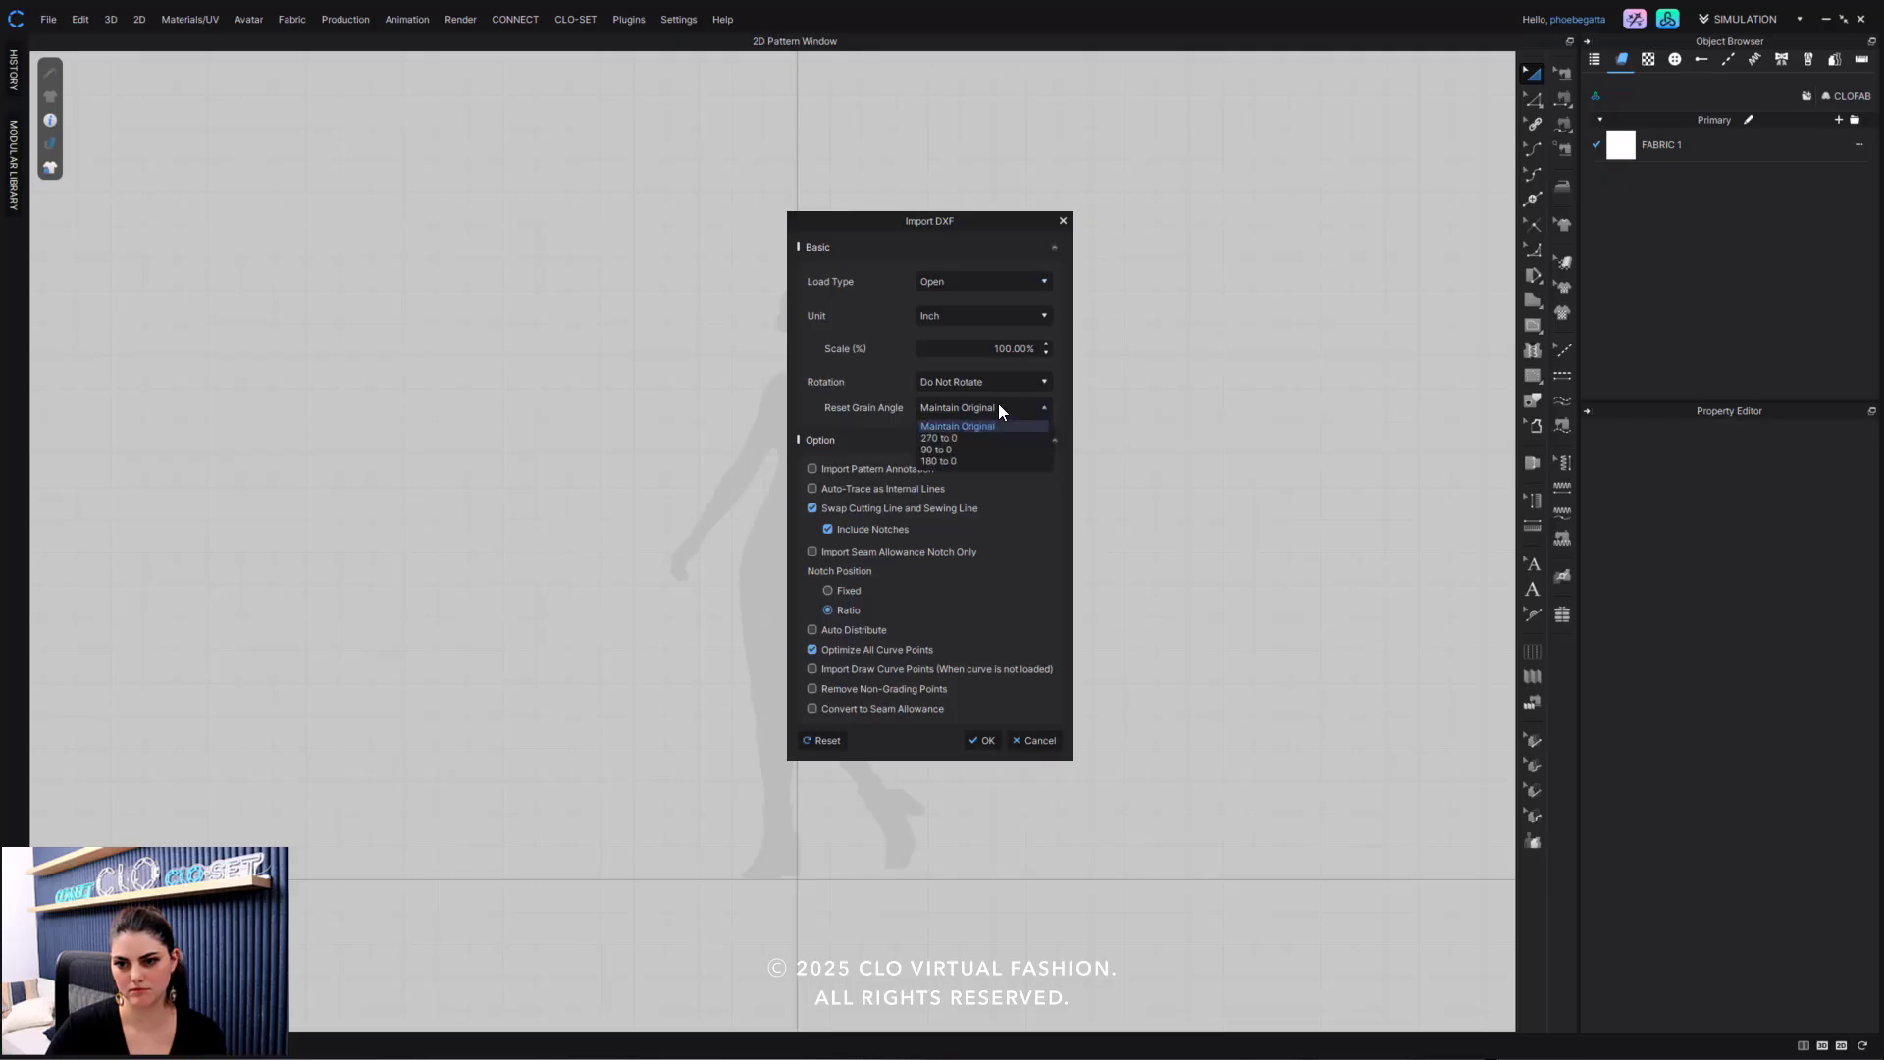
click(998, 403)
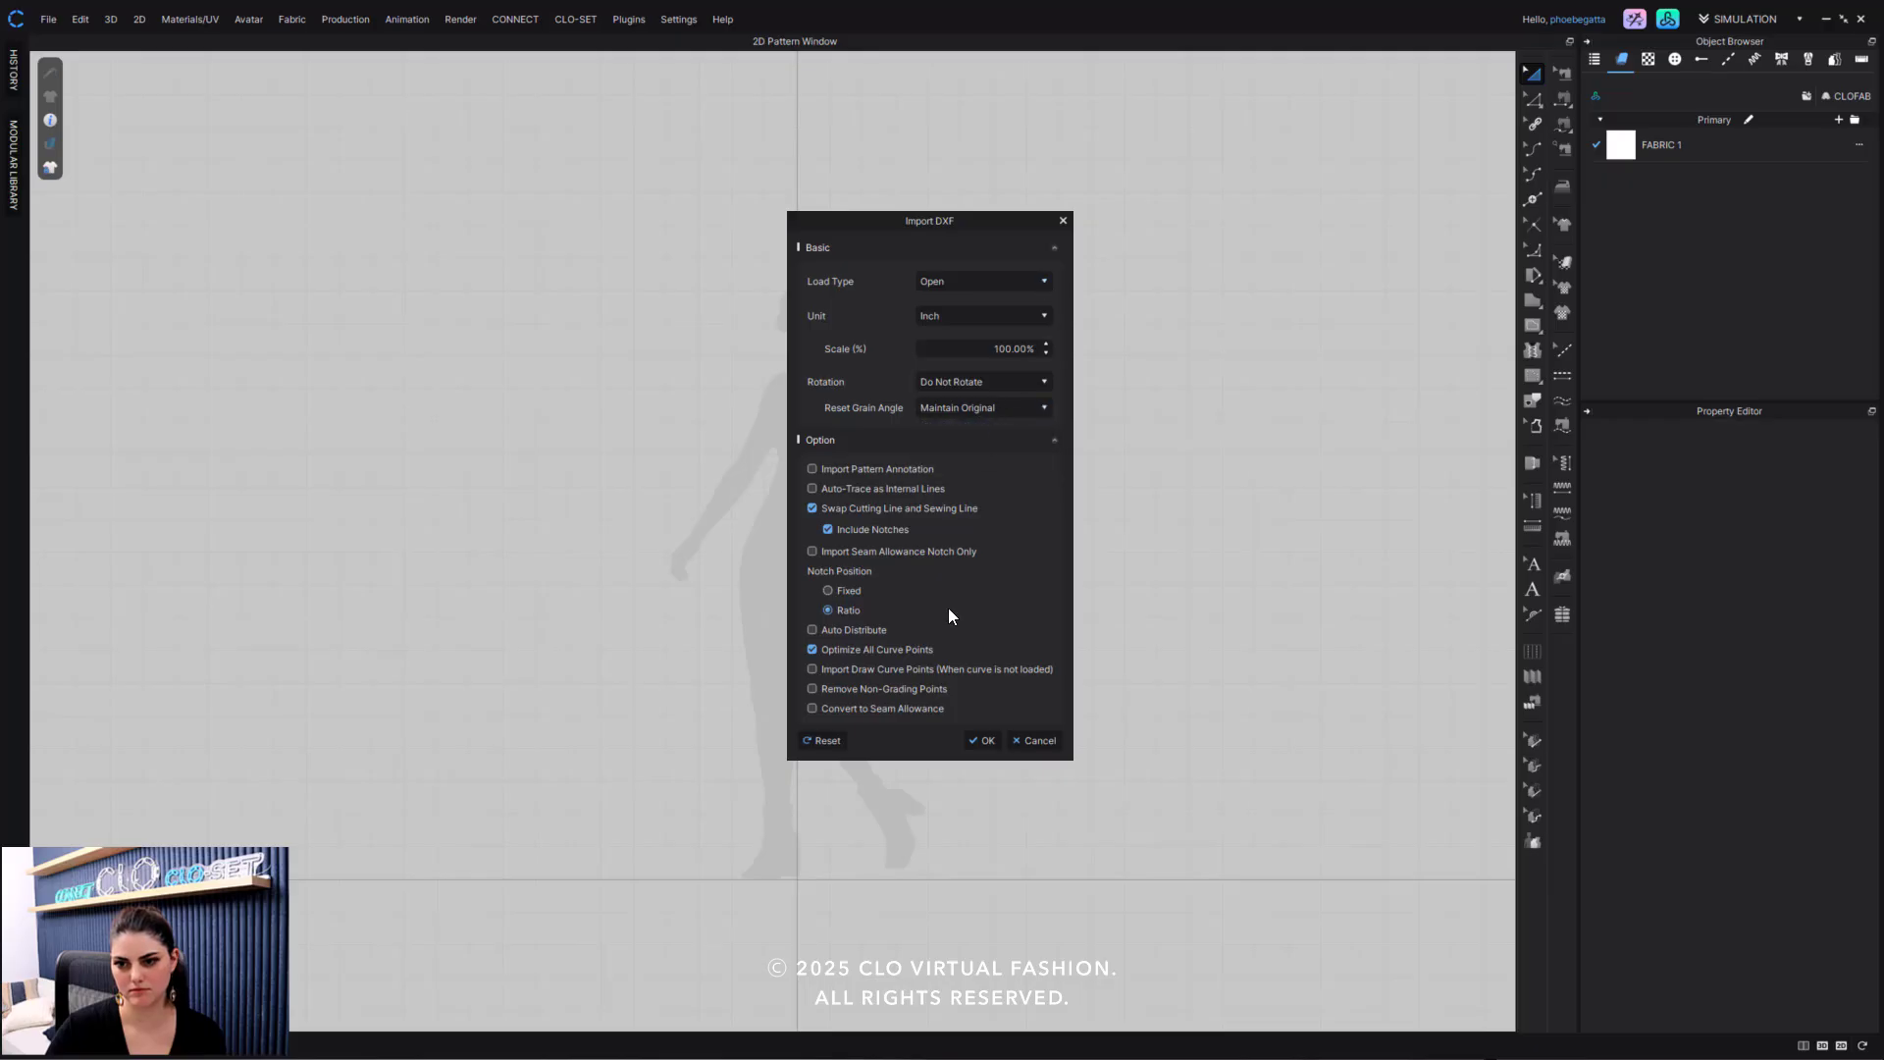
click(984, 740)
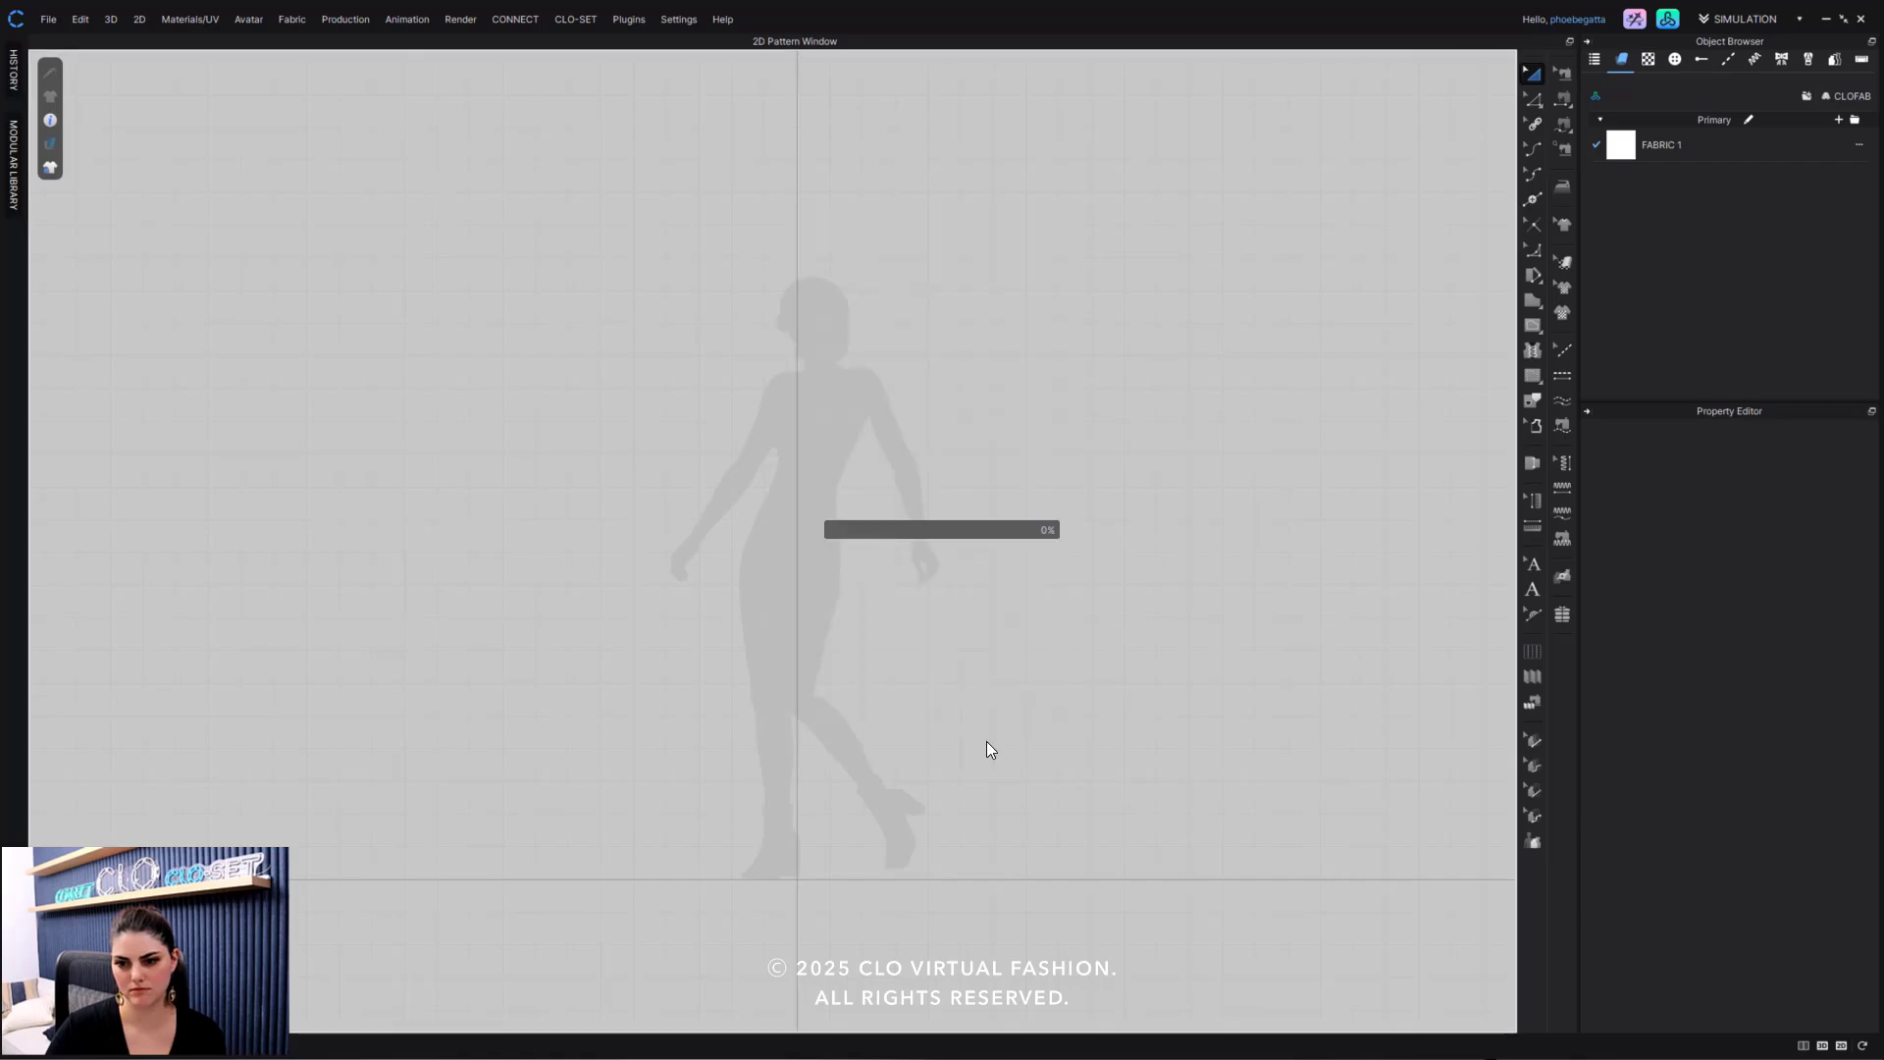
key(a)
click(1205, 238)
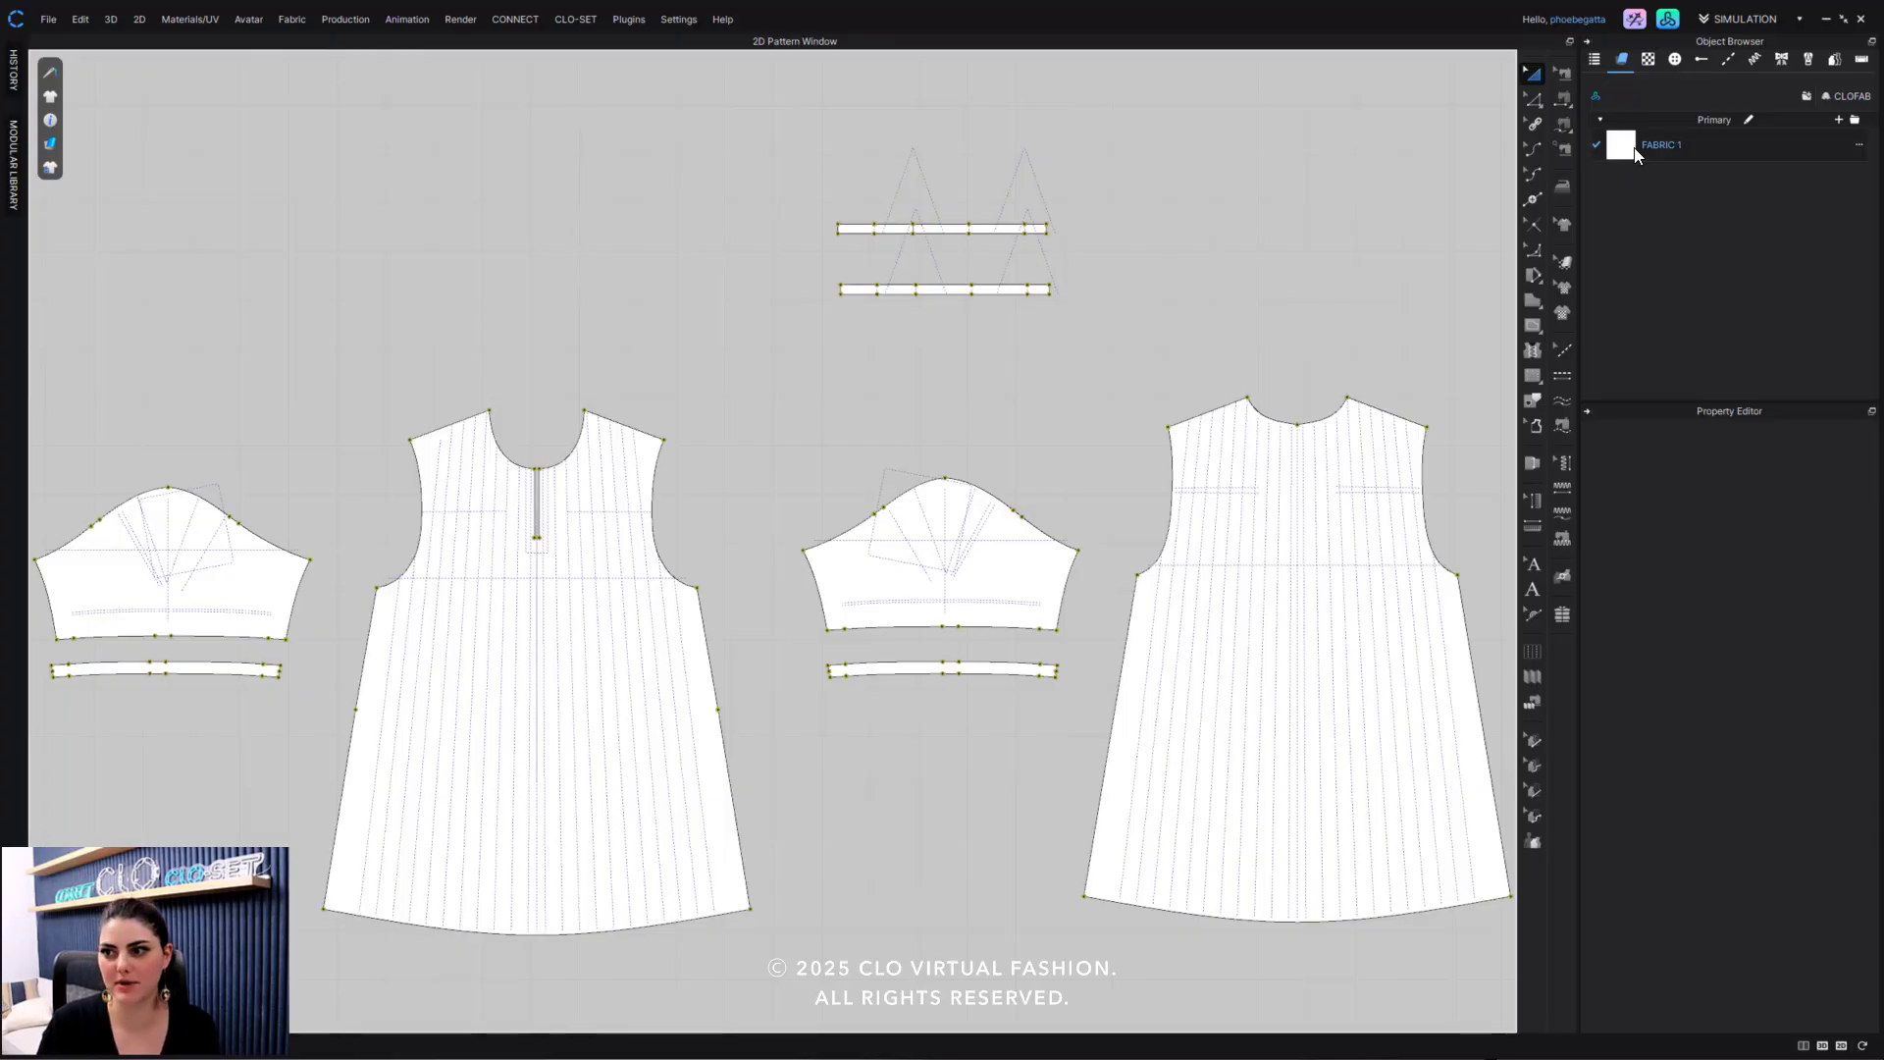
Inspect the density of curve points on the imported pattern pieces with the Edit Curve Point tool.
click(1528, 169)
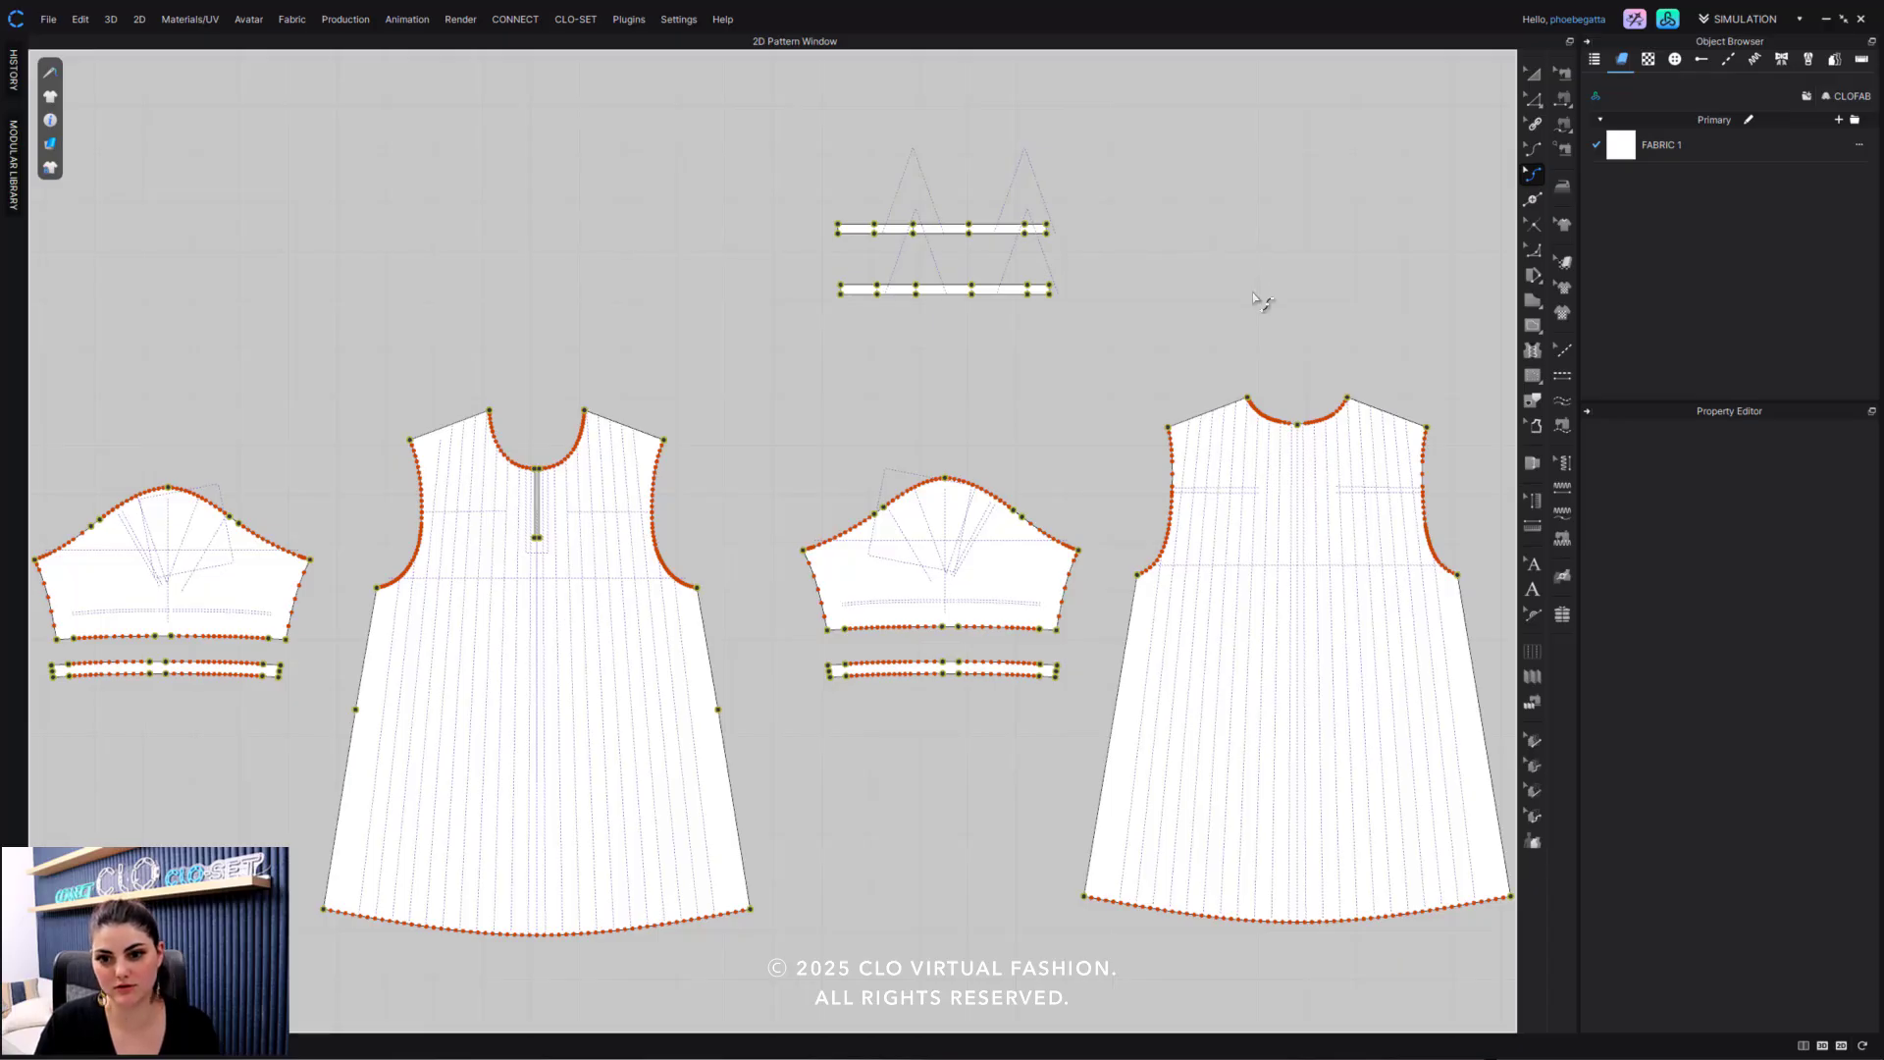
click(1536, 100)
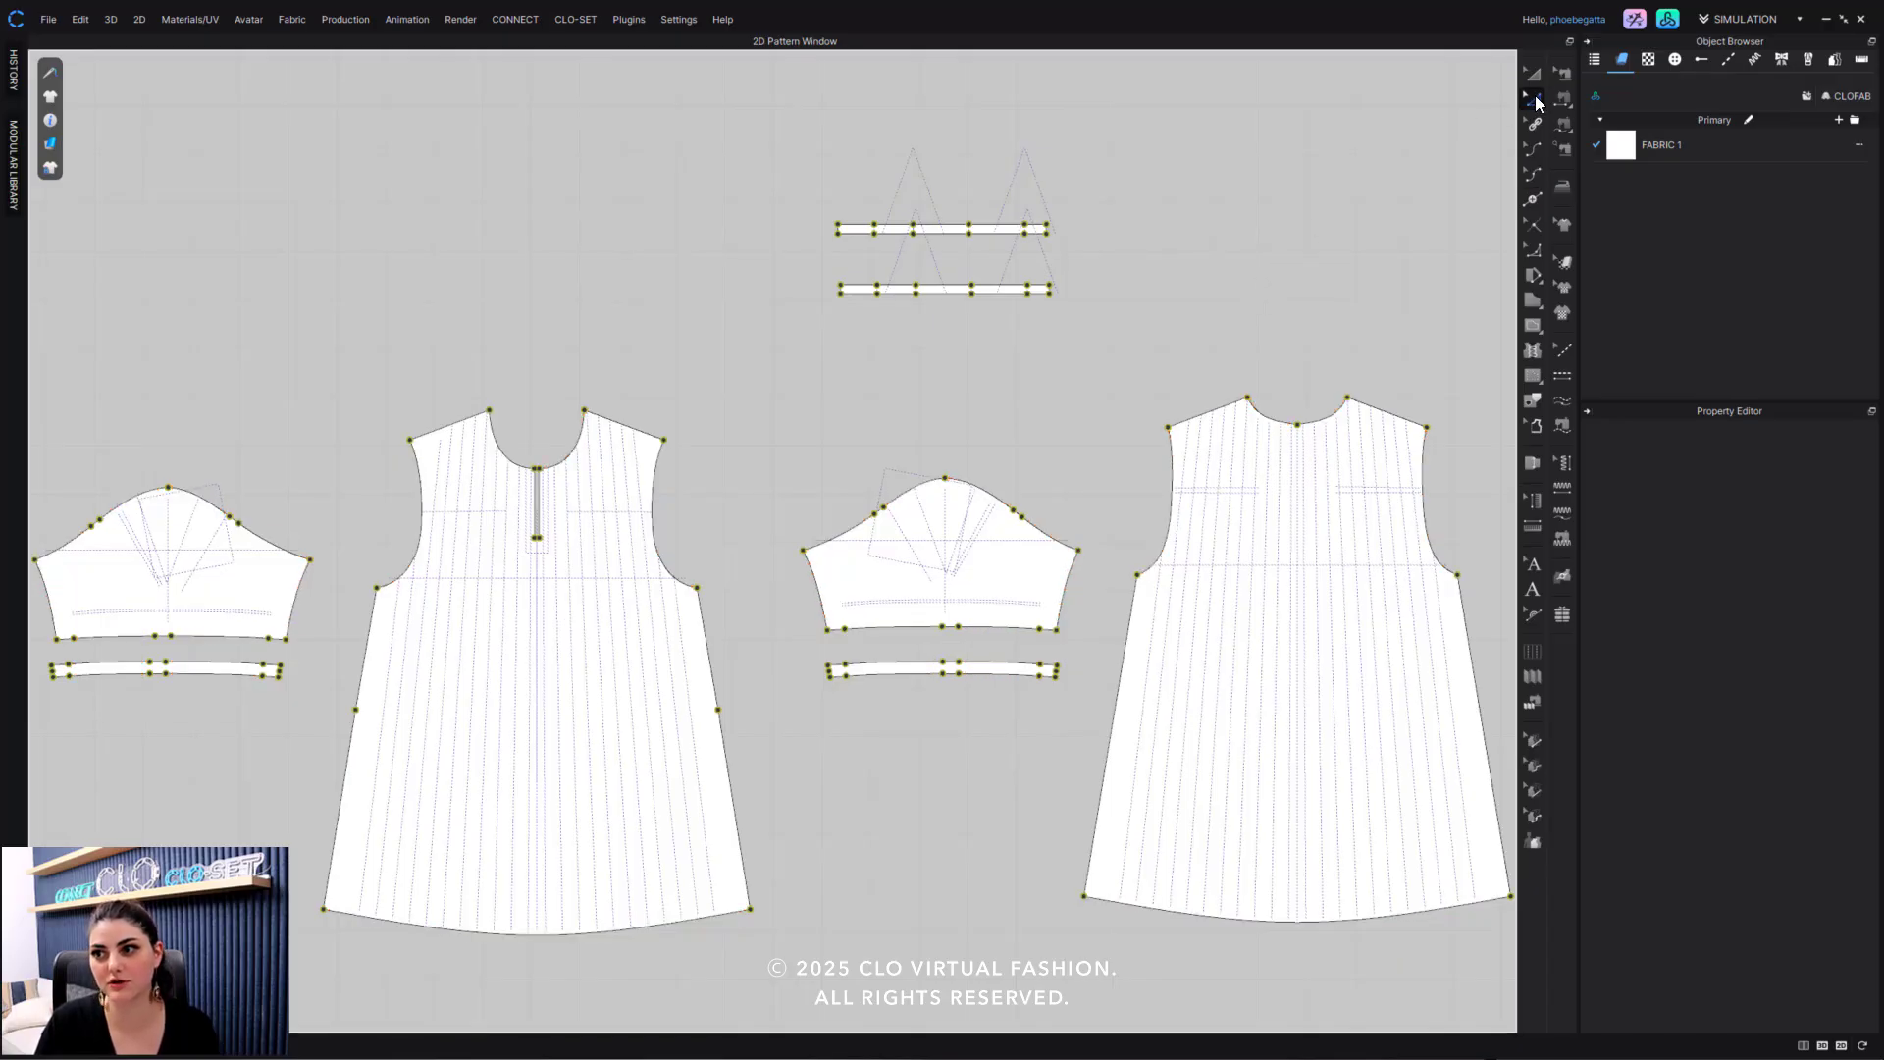
click(1533, 74)
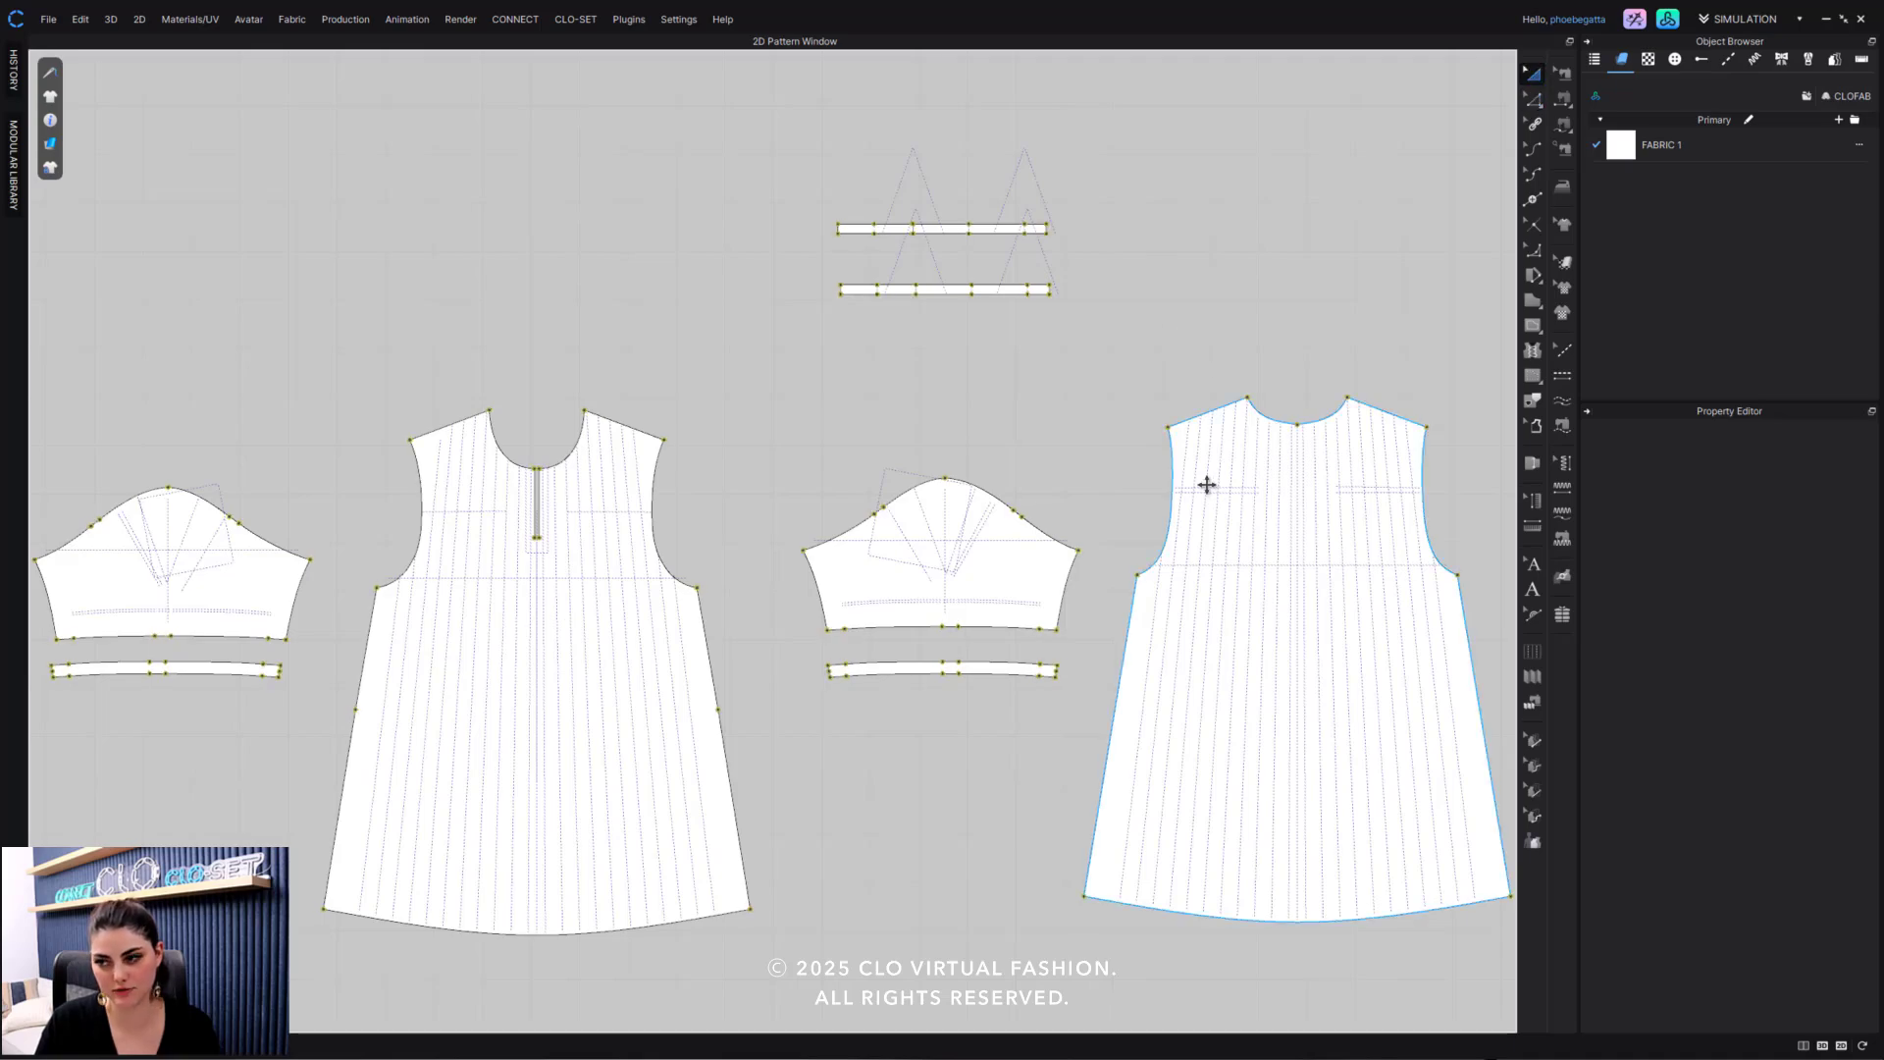
Optimize the curve points of the front and back dress panels at 9%.
click(1265, 506)
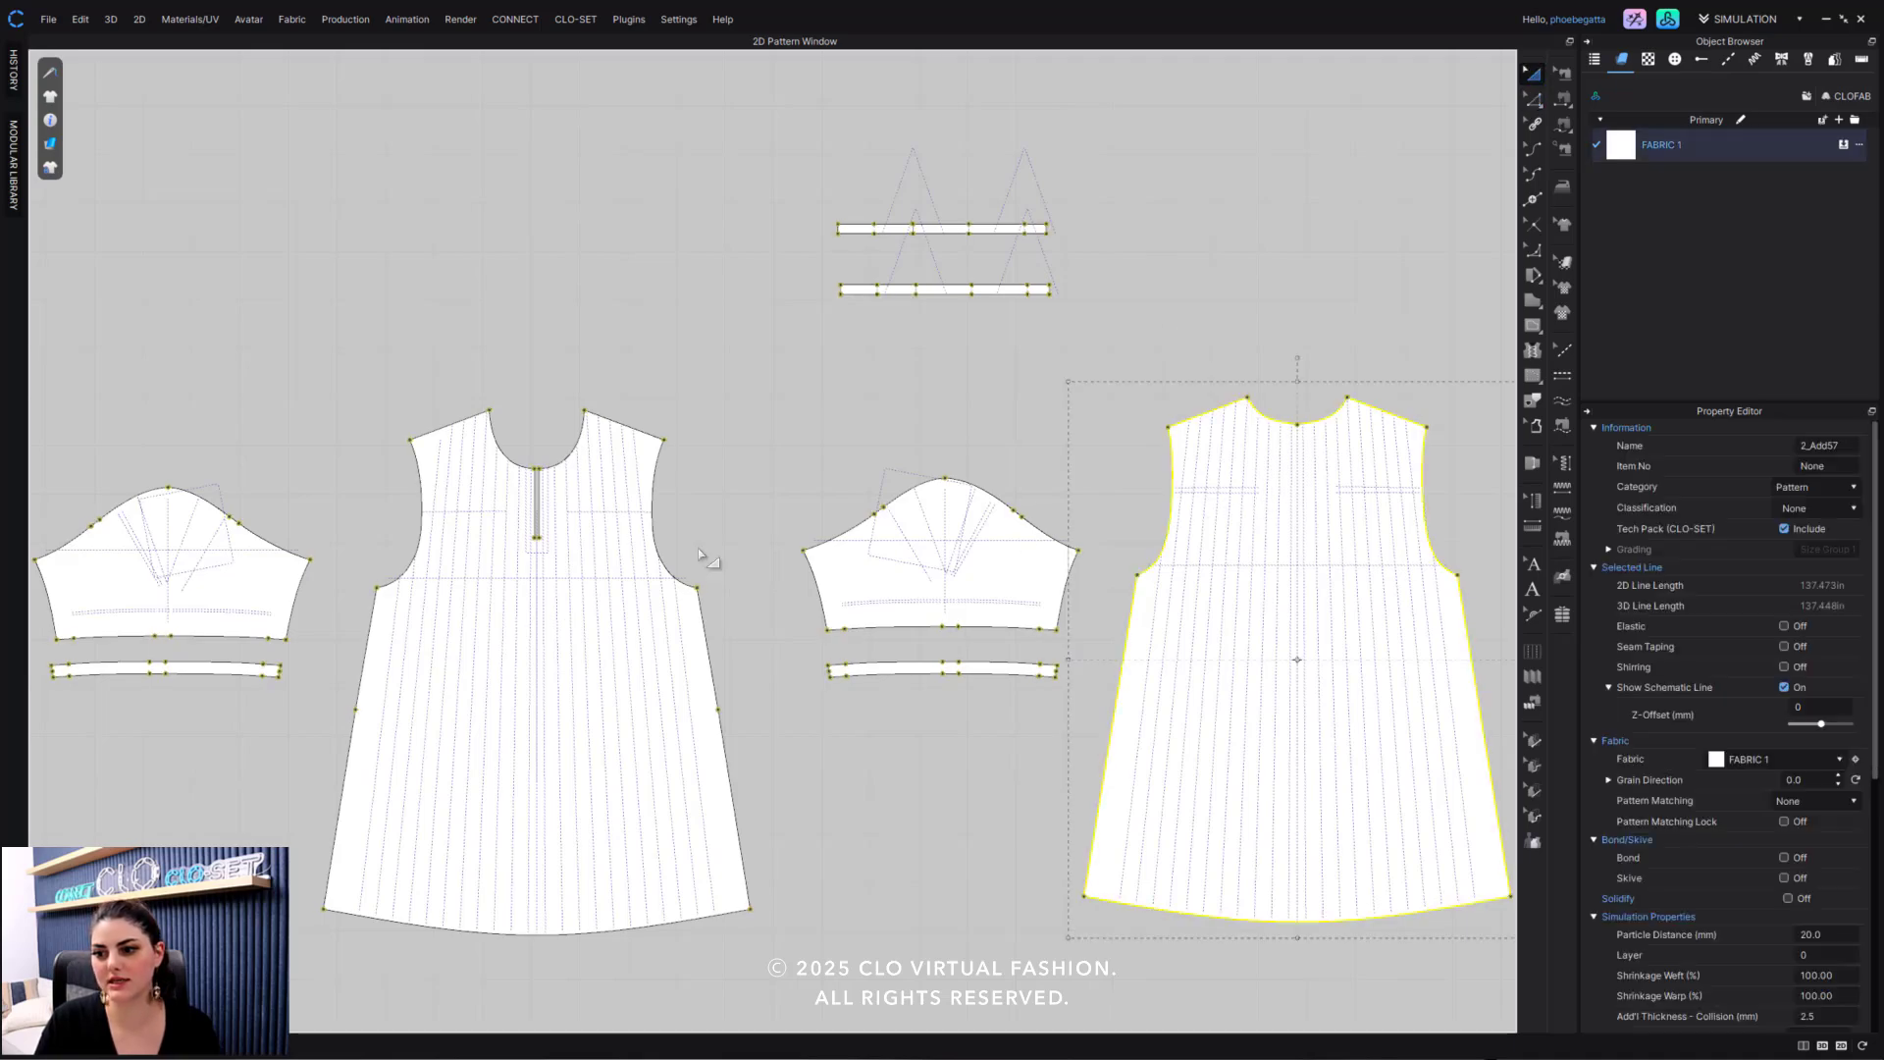
shift+click(612, 527)
right_click(613, 527)
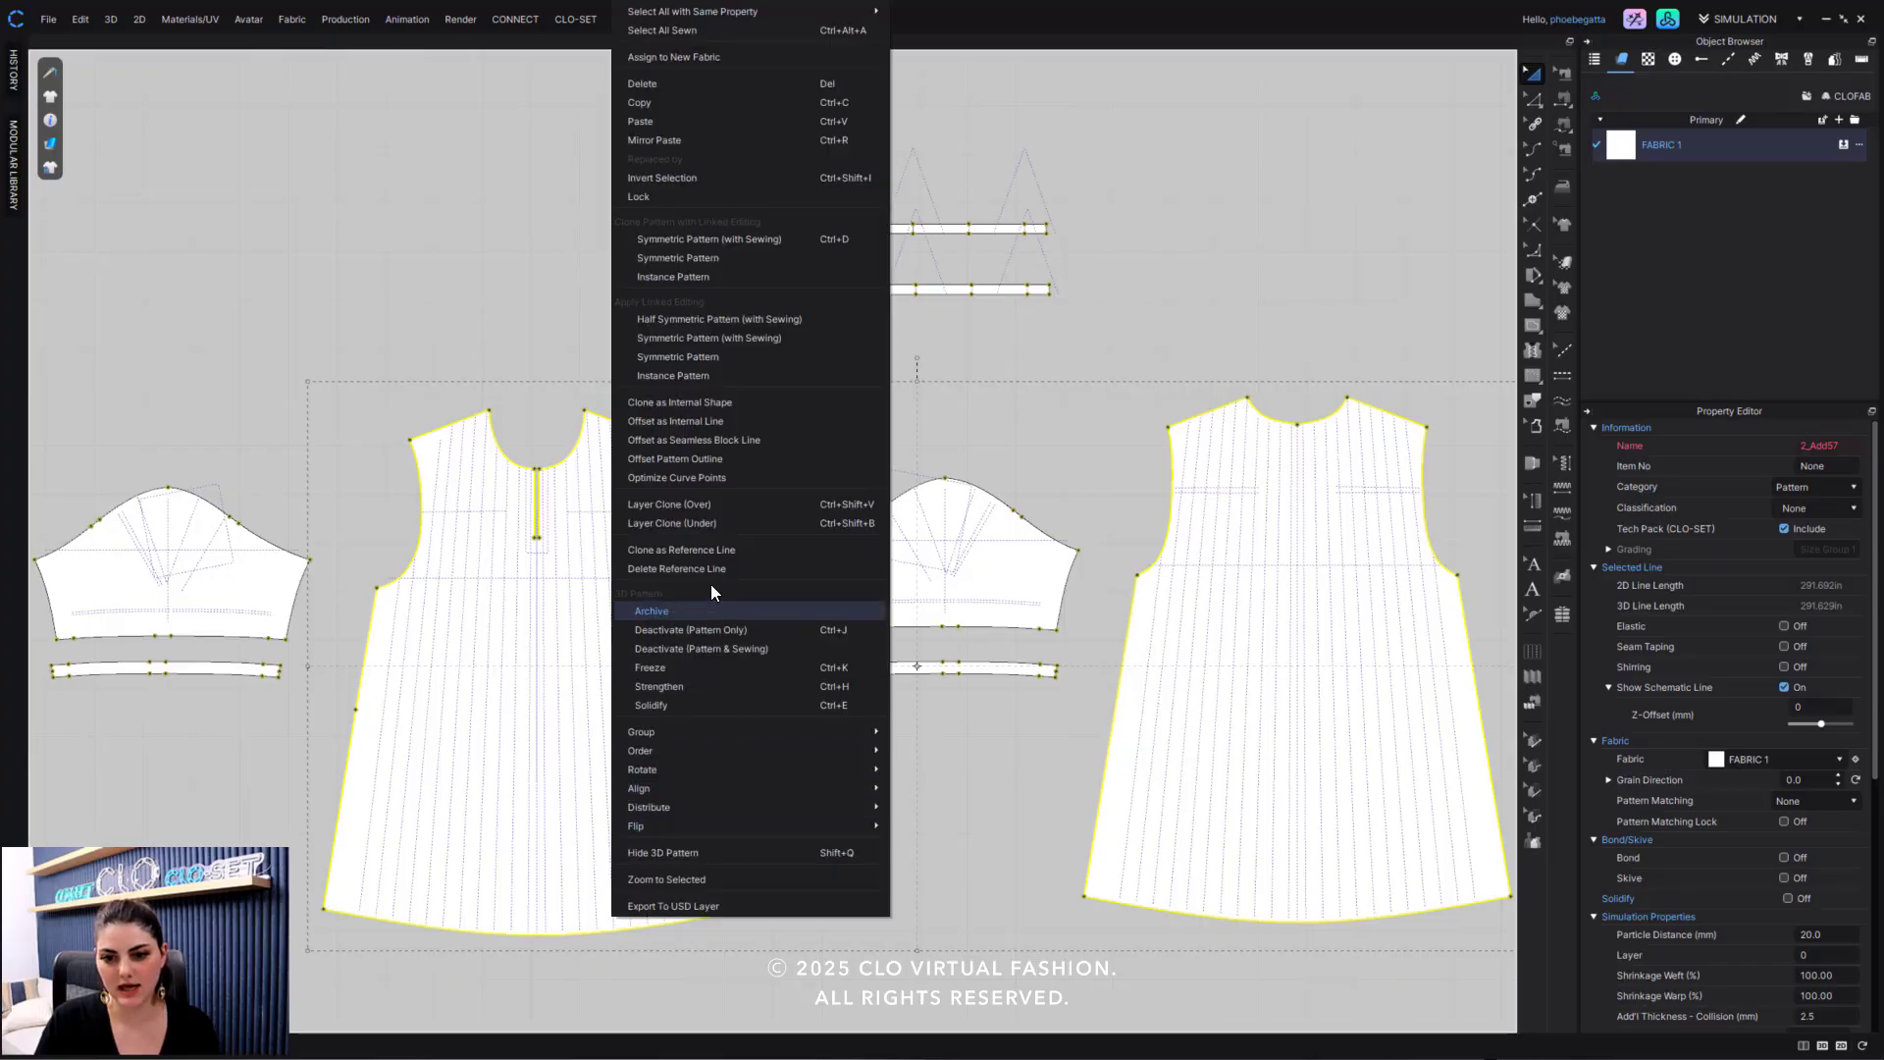
click(734, 477)
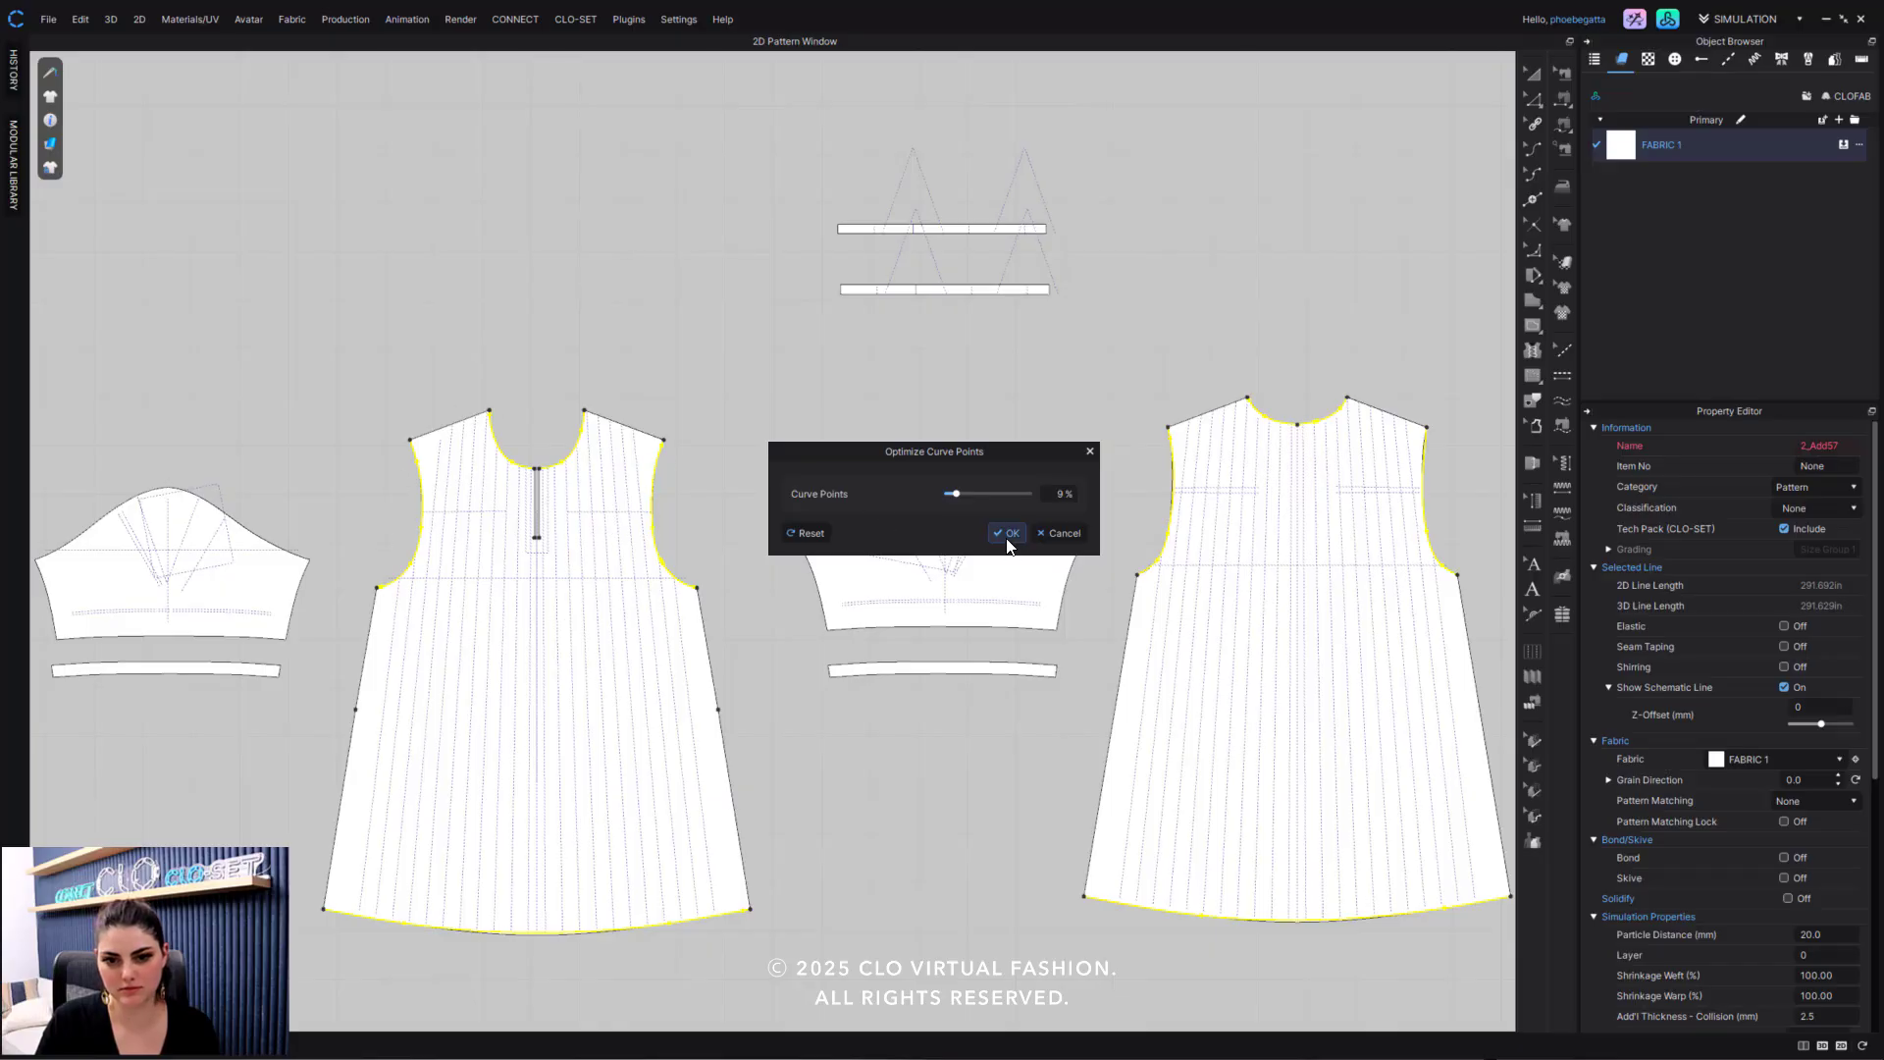
key(Return)
click(1026, 429)
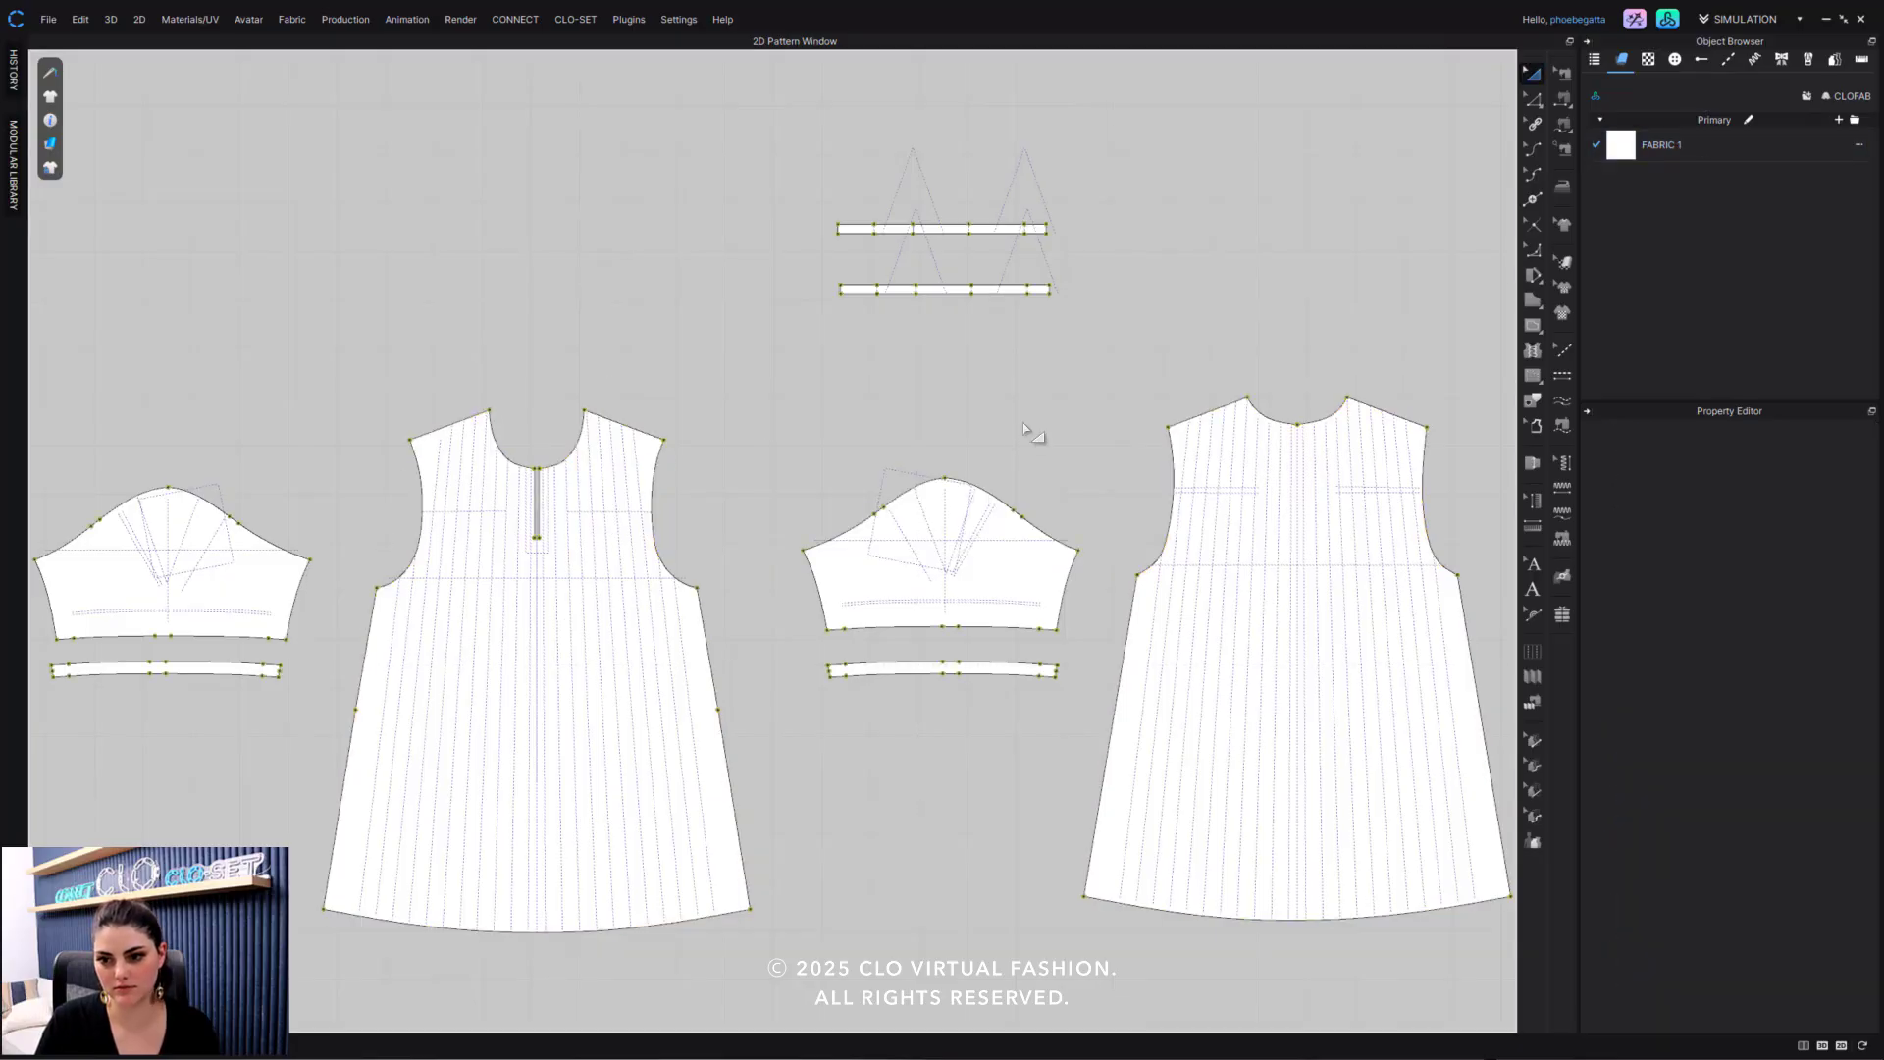
Optimize the curve points of both sleeve pieces at 9%.
click(968, 549)
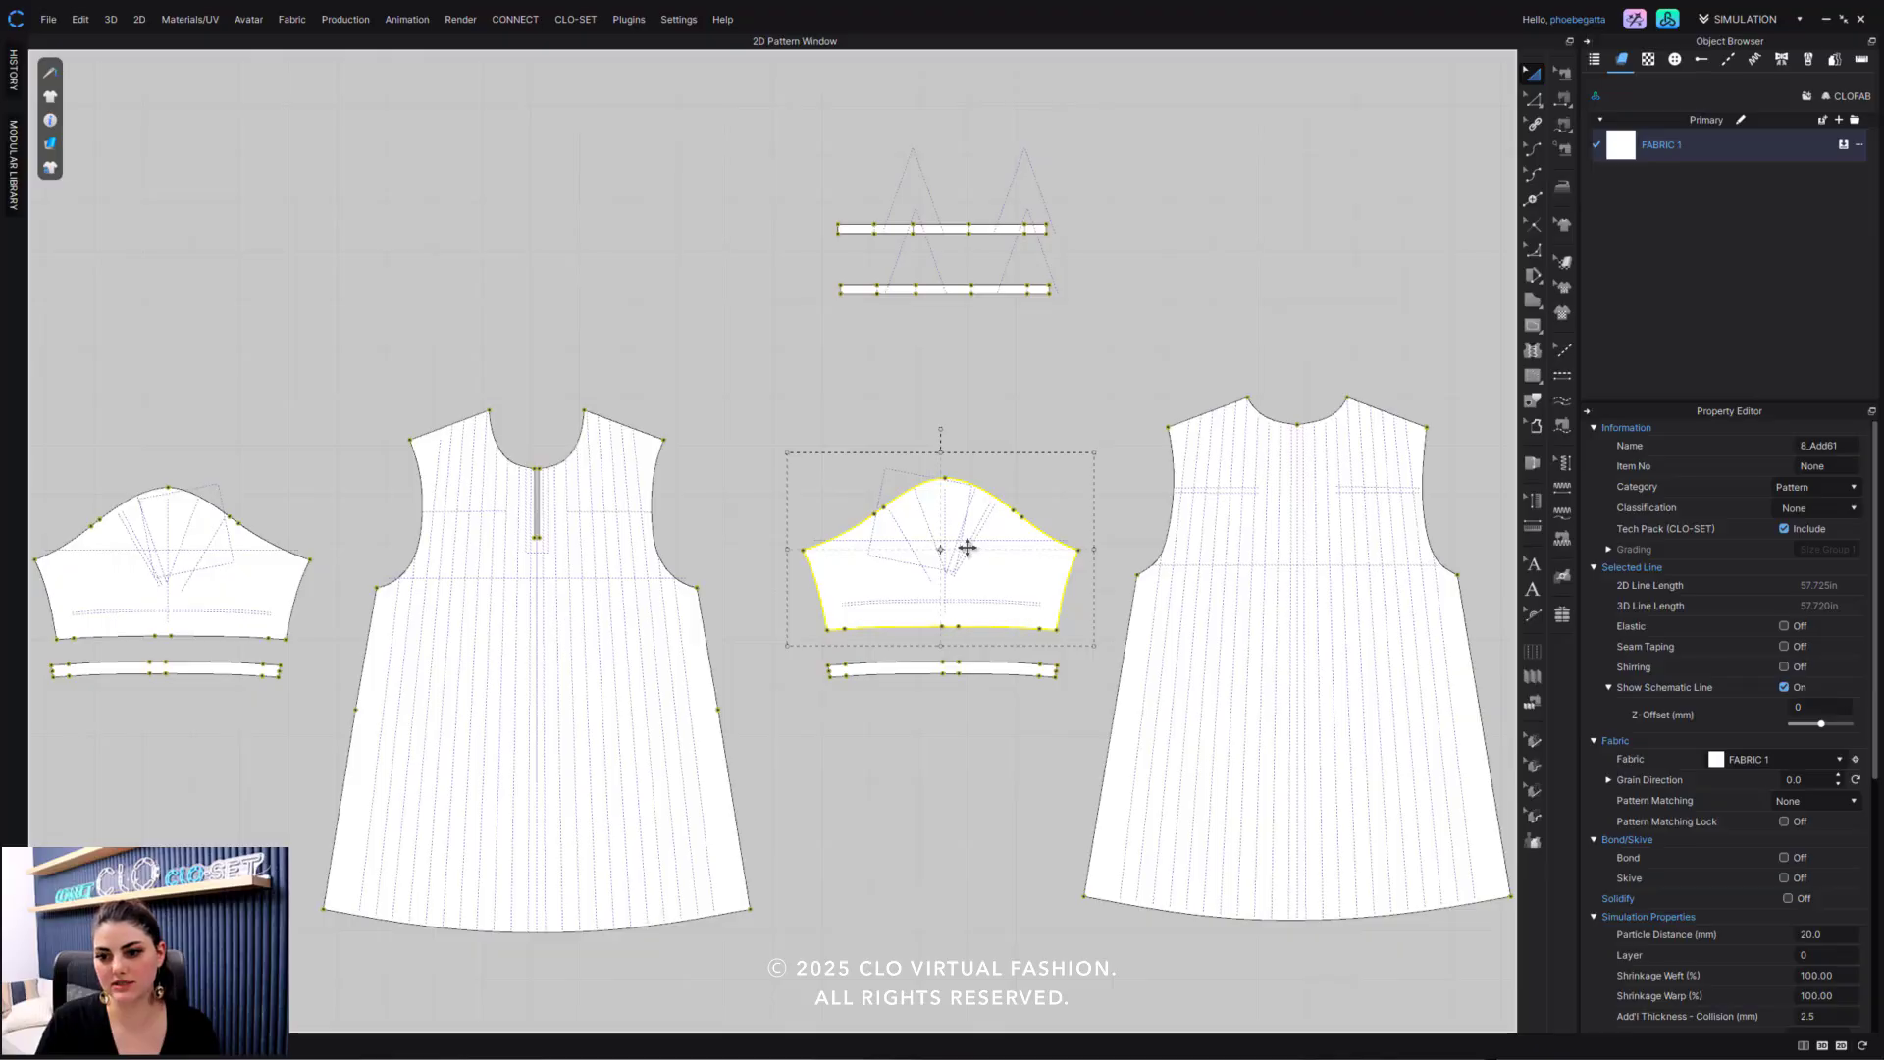
shift+click(177, 546)
right_click(171, 551)
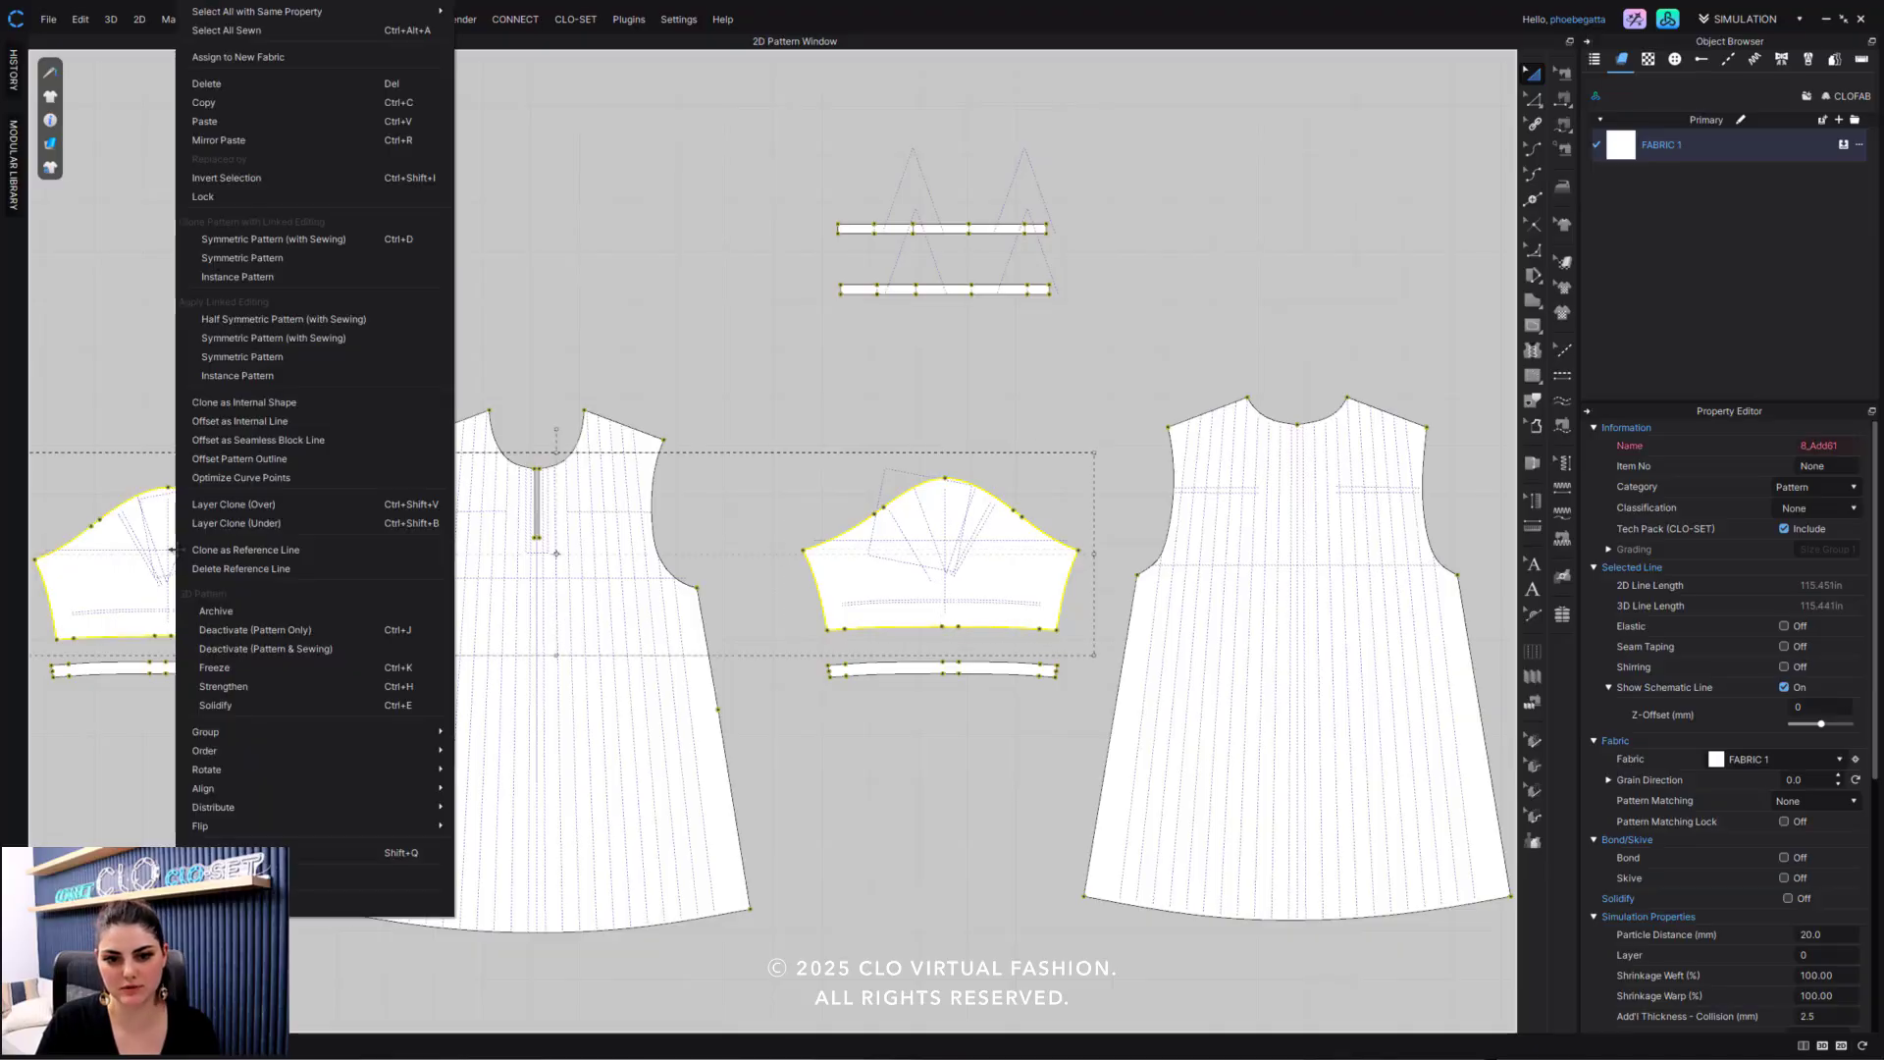
click(304, 479)
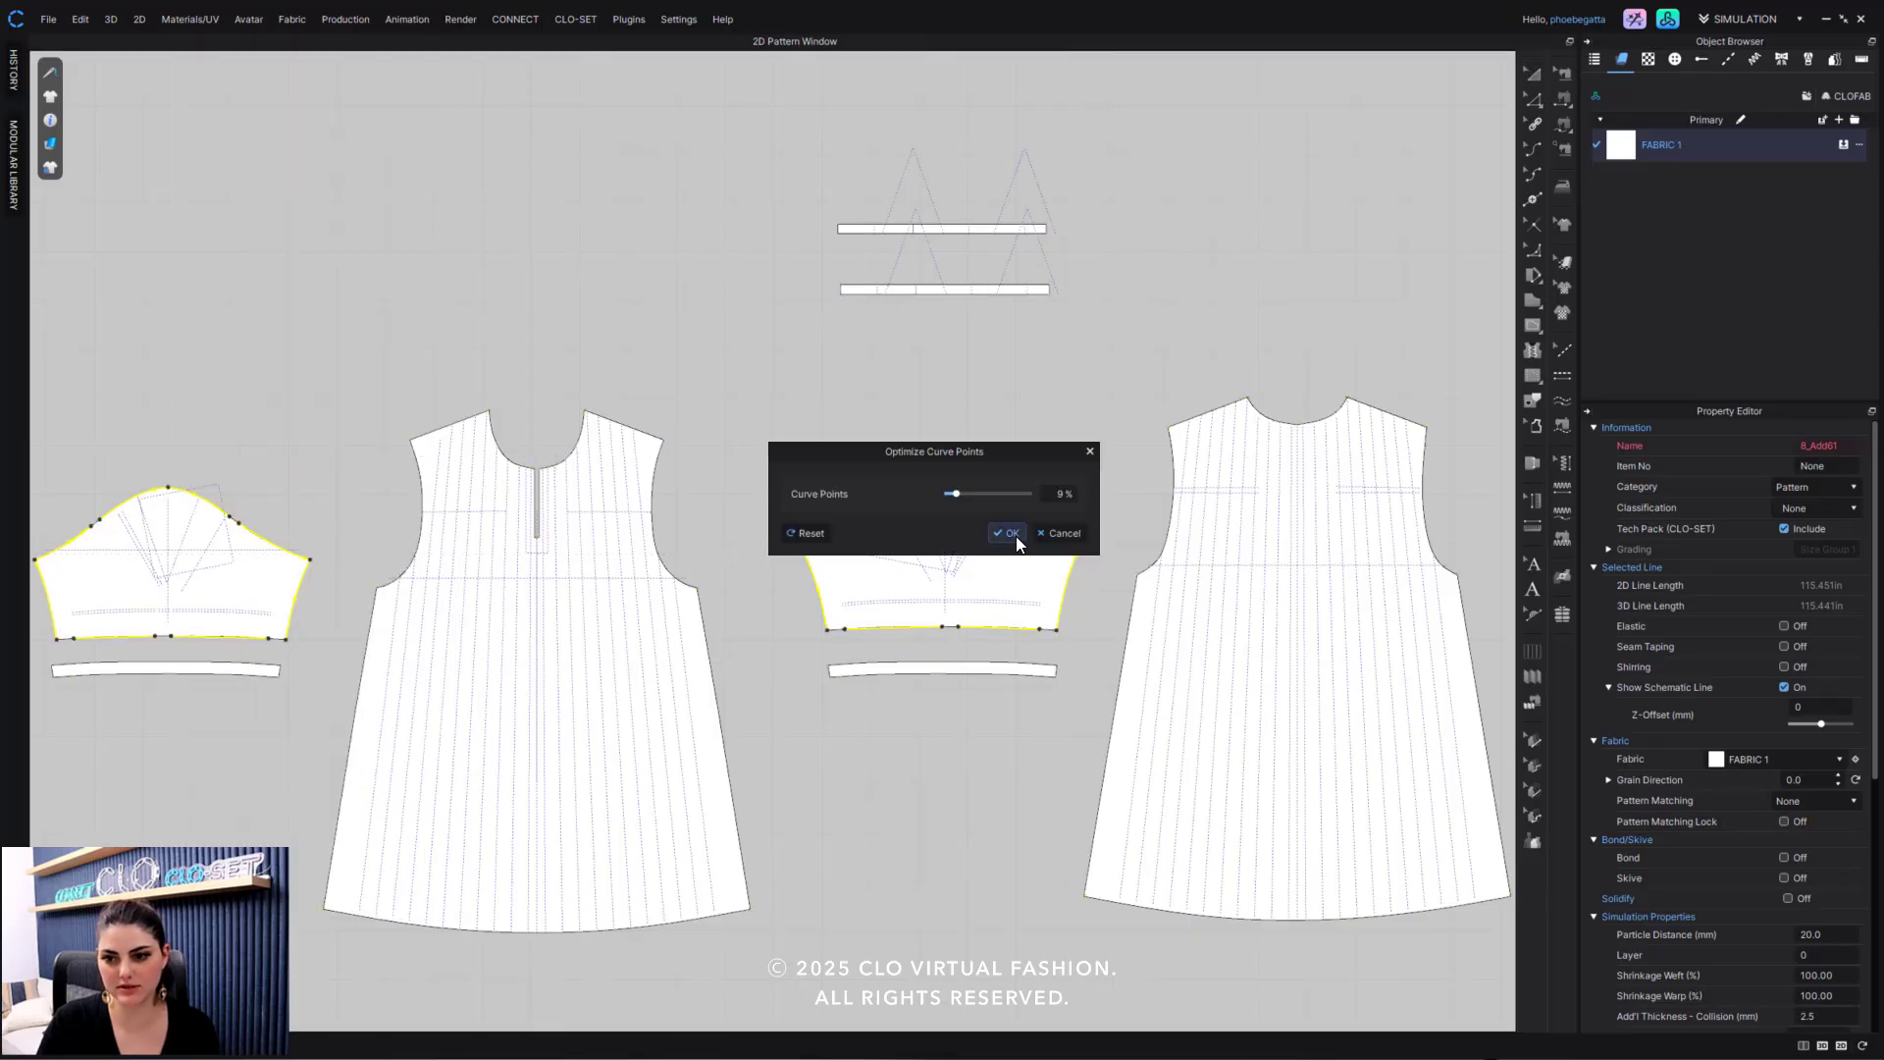
click(1010, 533)
click(828, 370)
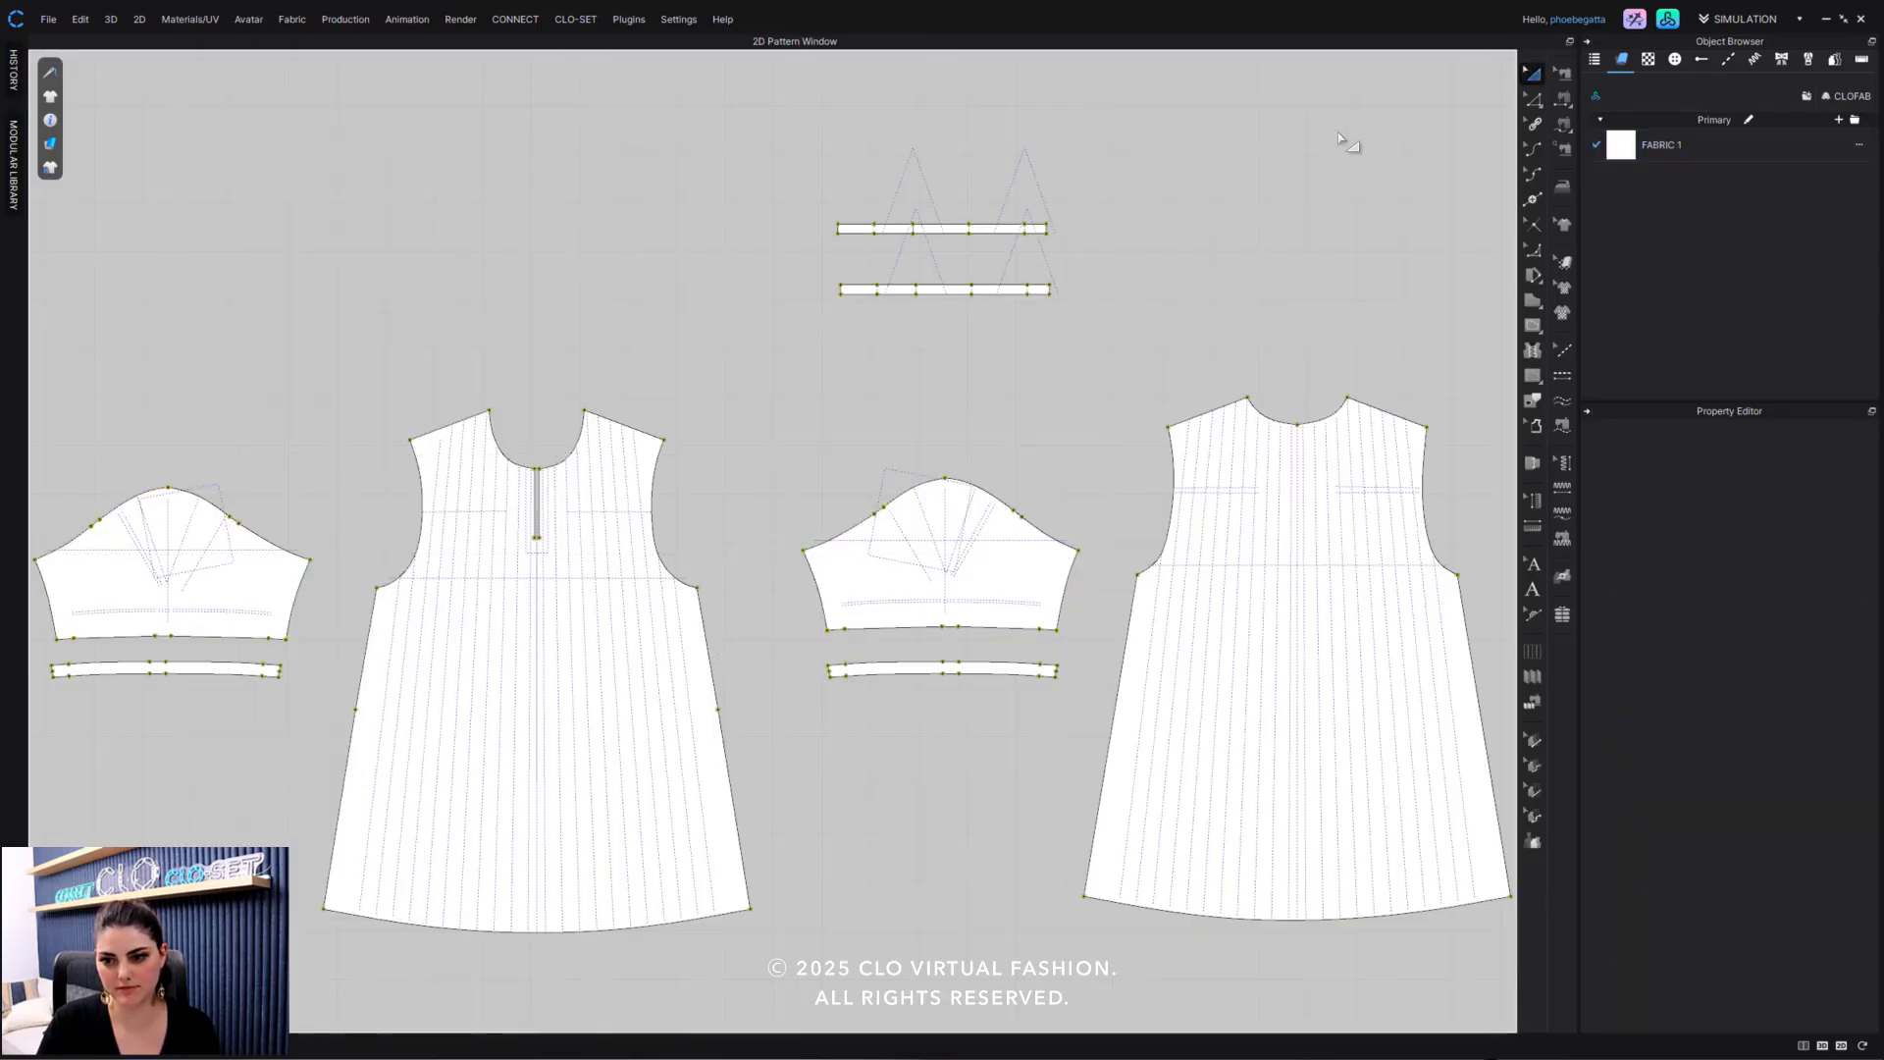
Check the grading size list and inspect the remaining curve points on the front panel's neckline and armhole.
click(1834, 60)
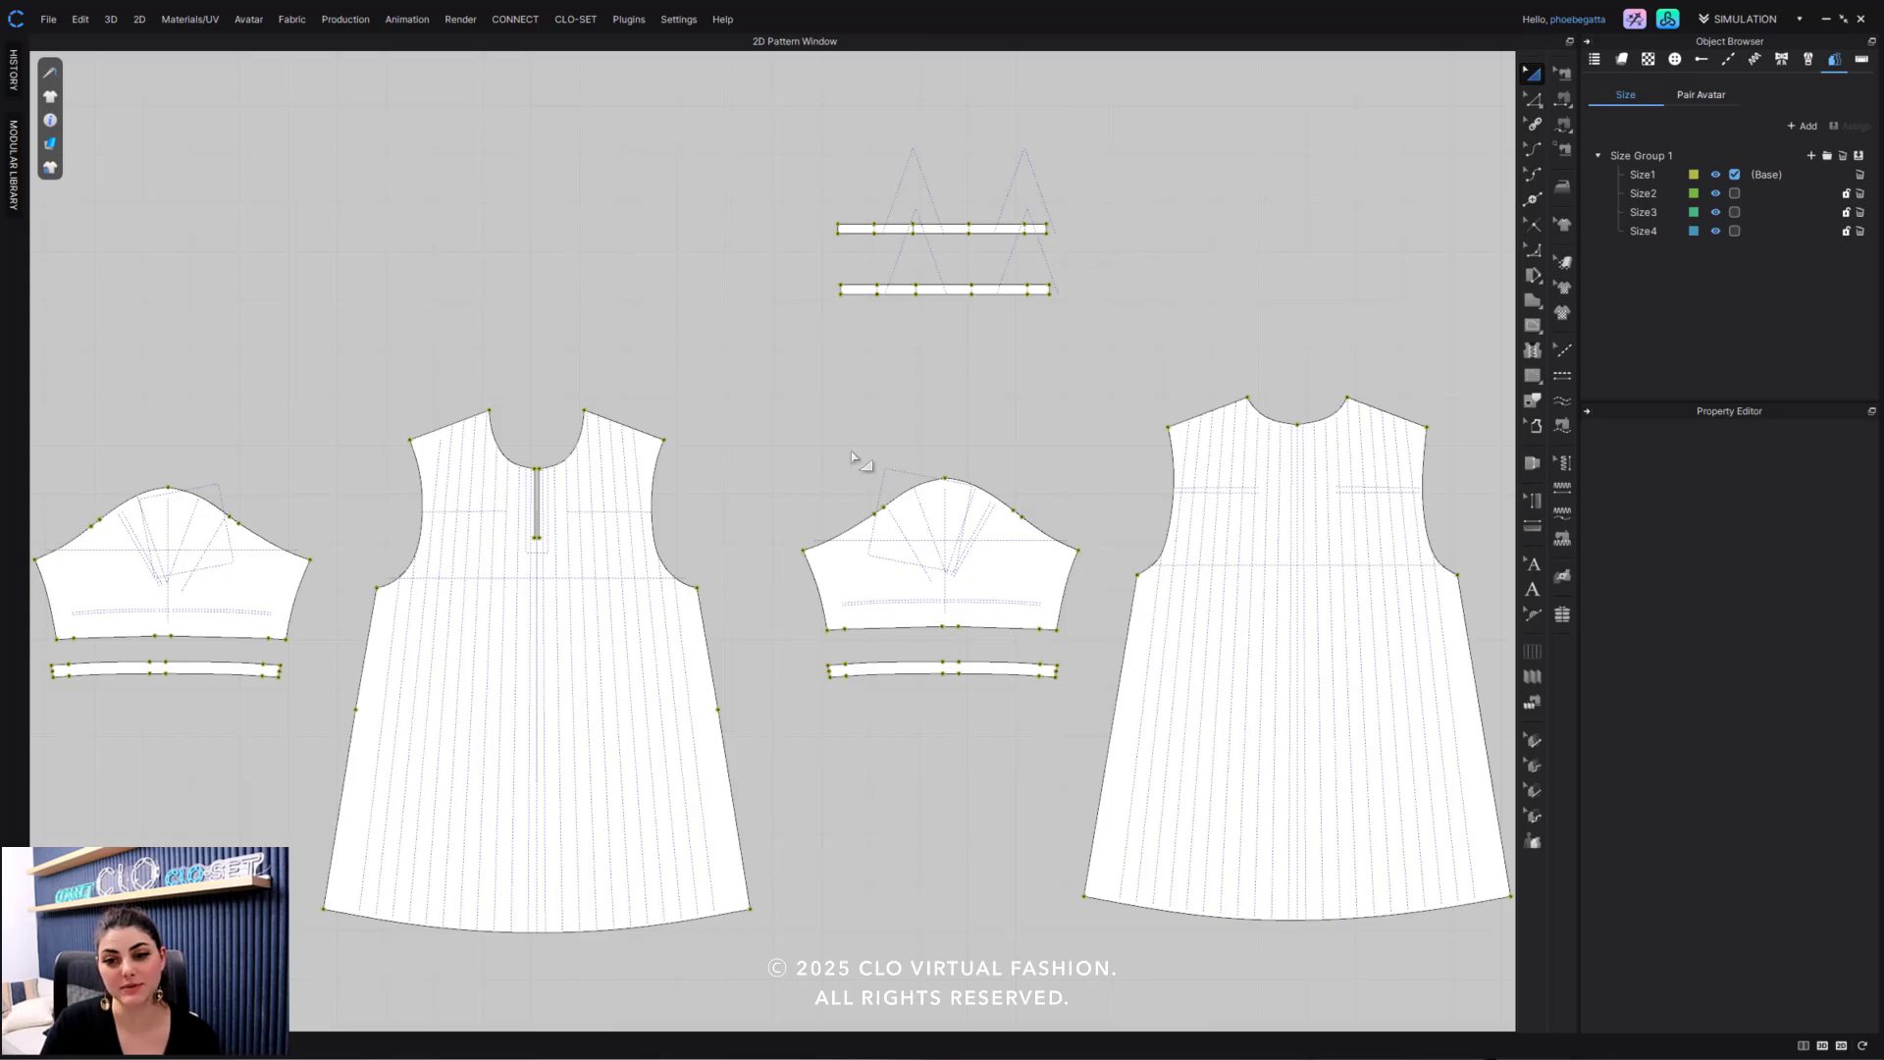
click(1533, 173)
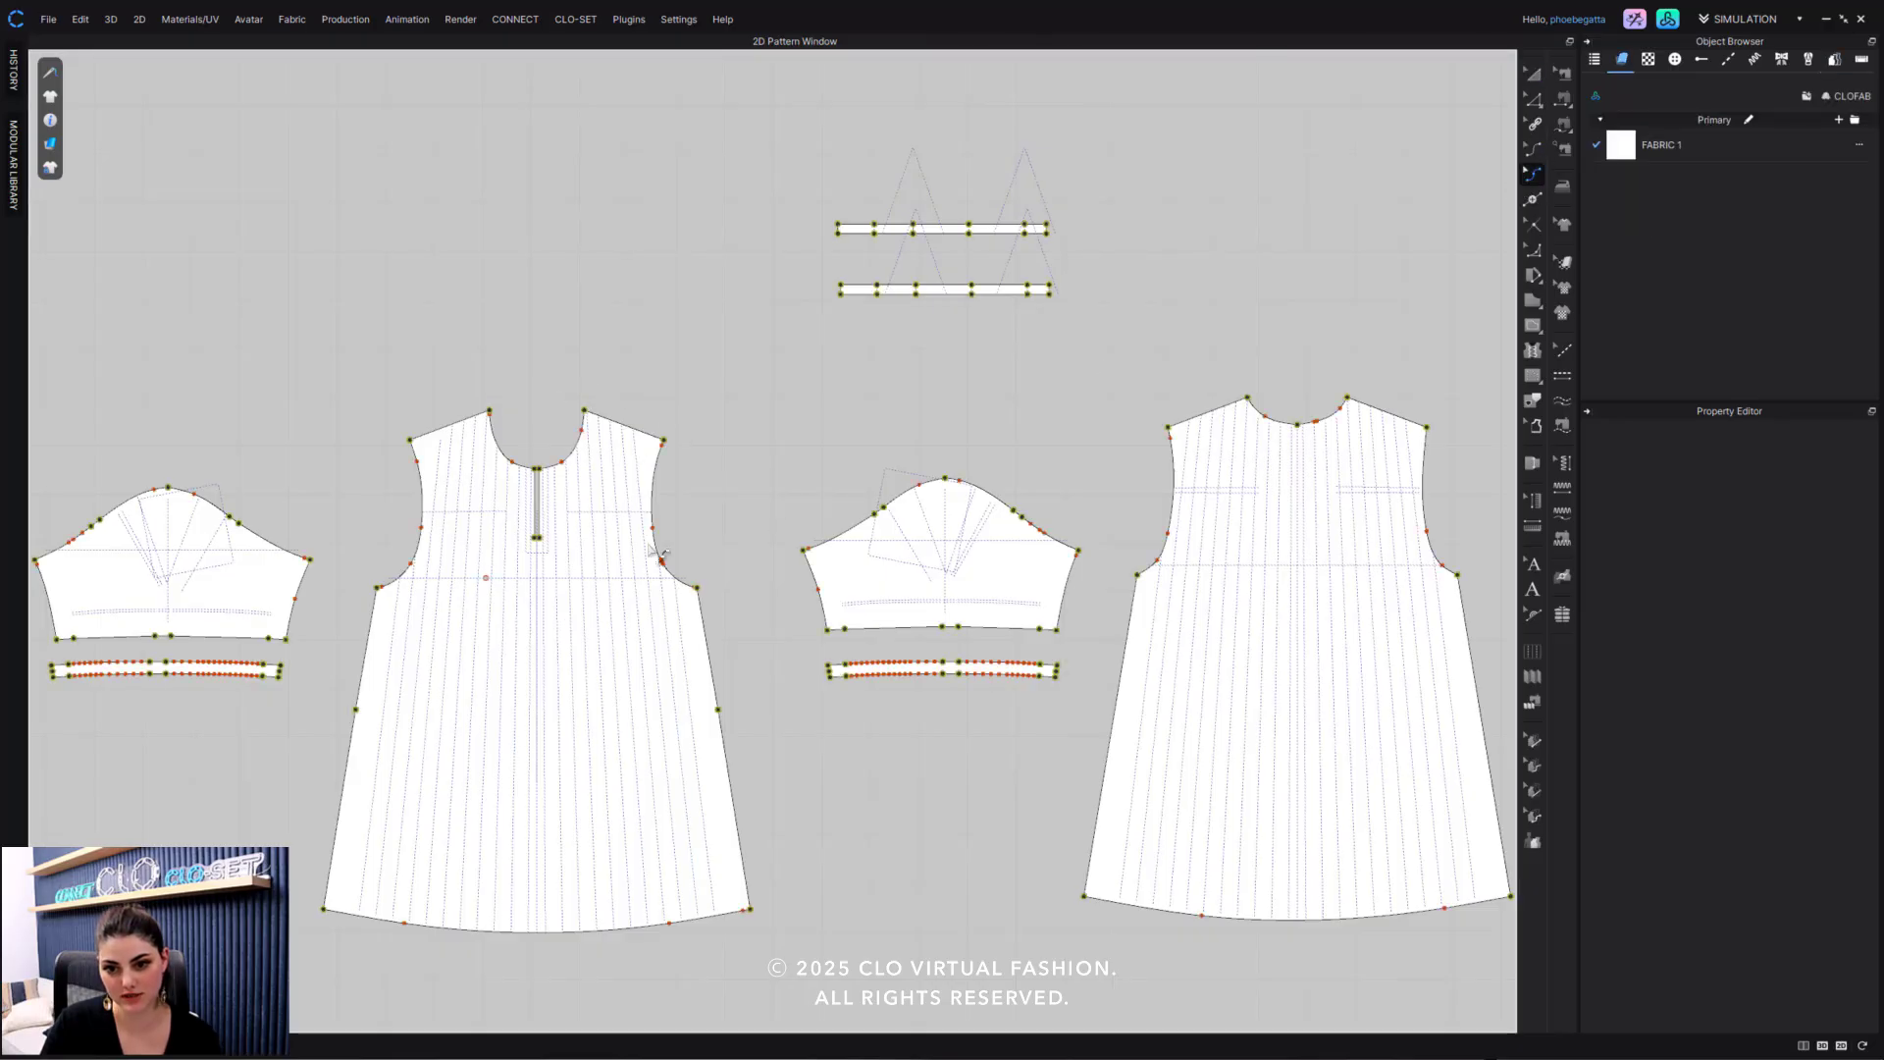
scroll(633, 506, up, 5)
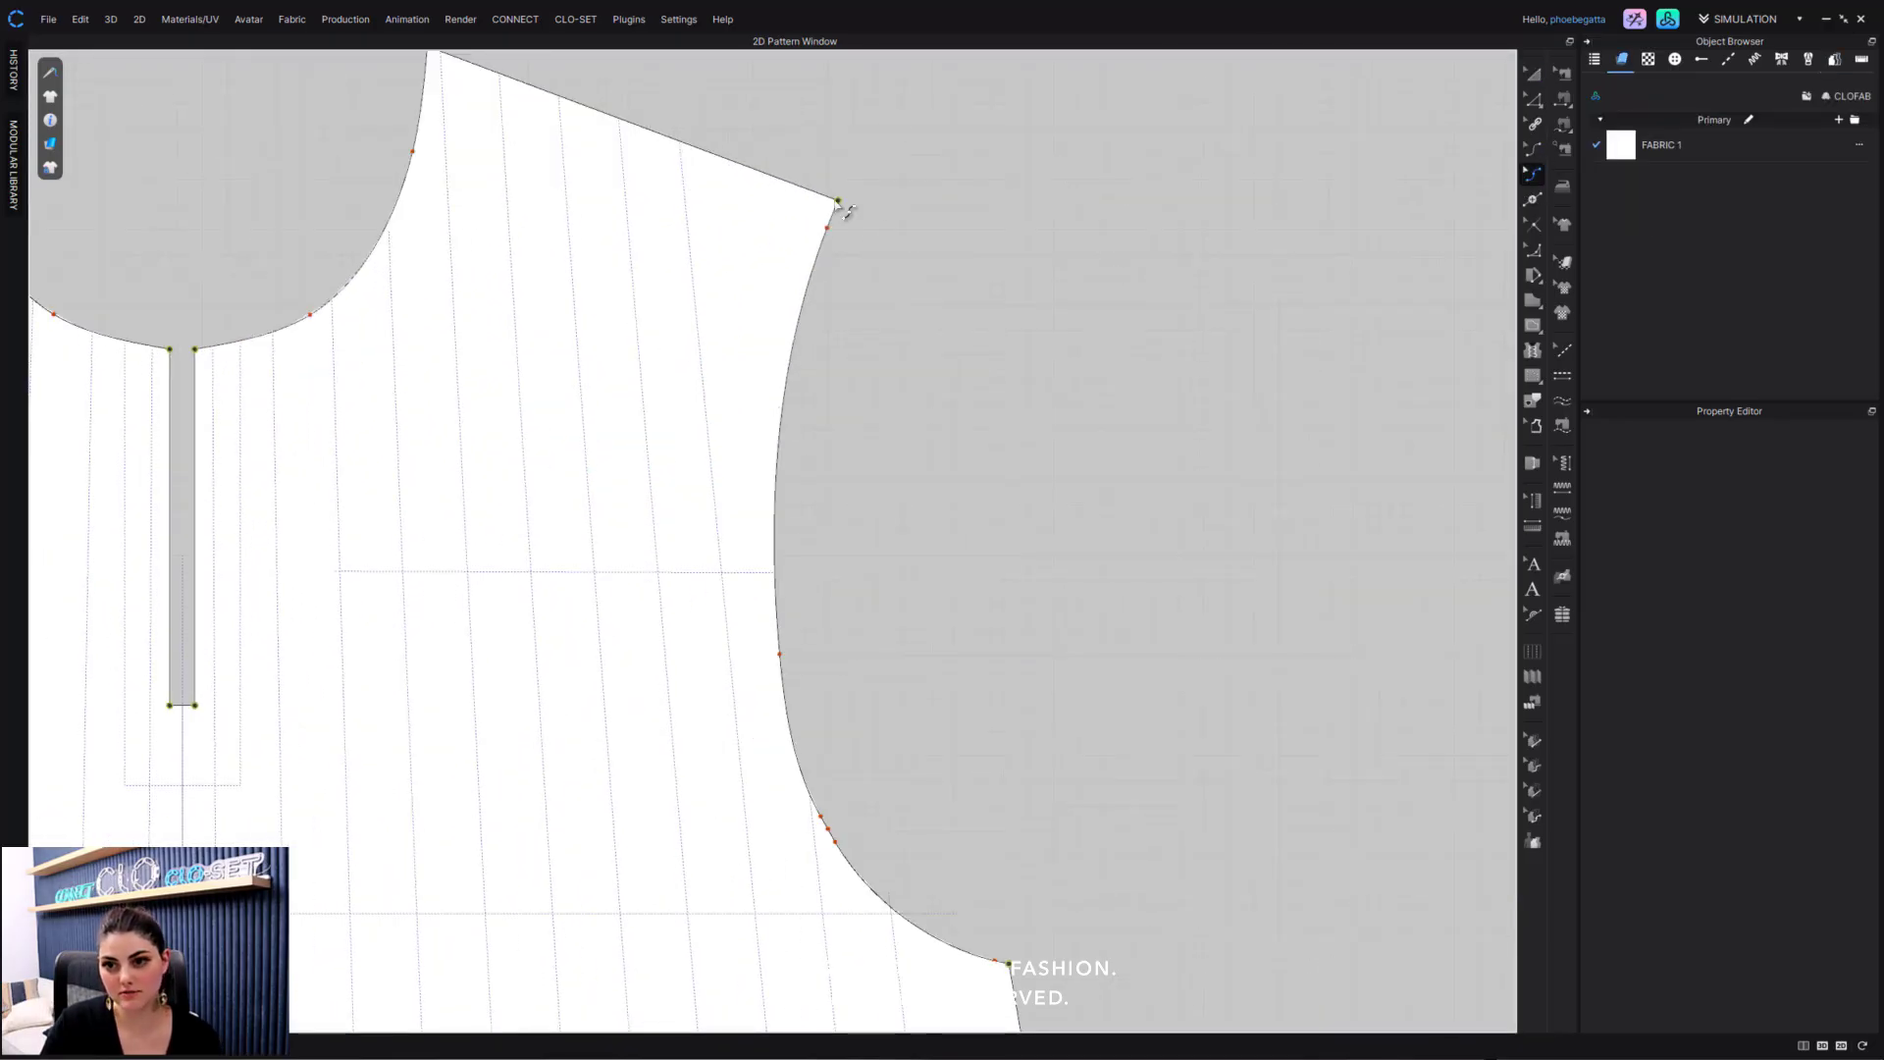
scroll(837, 412, up, 3)
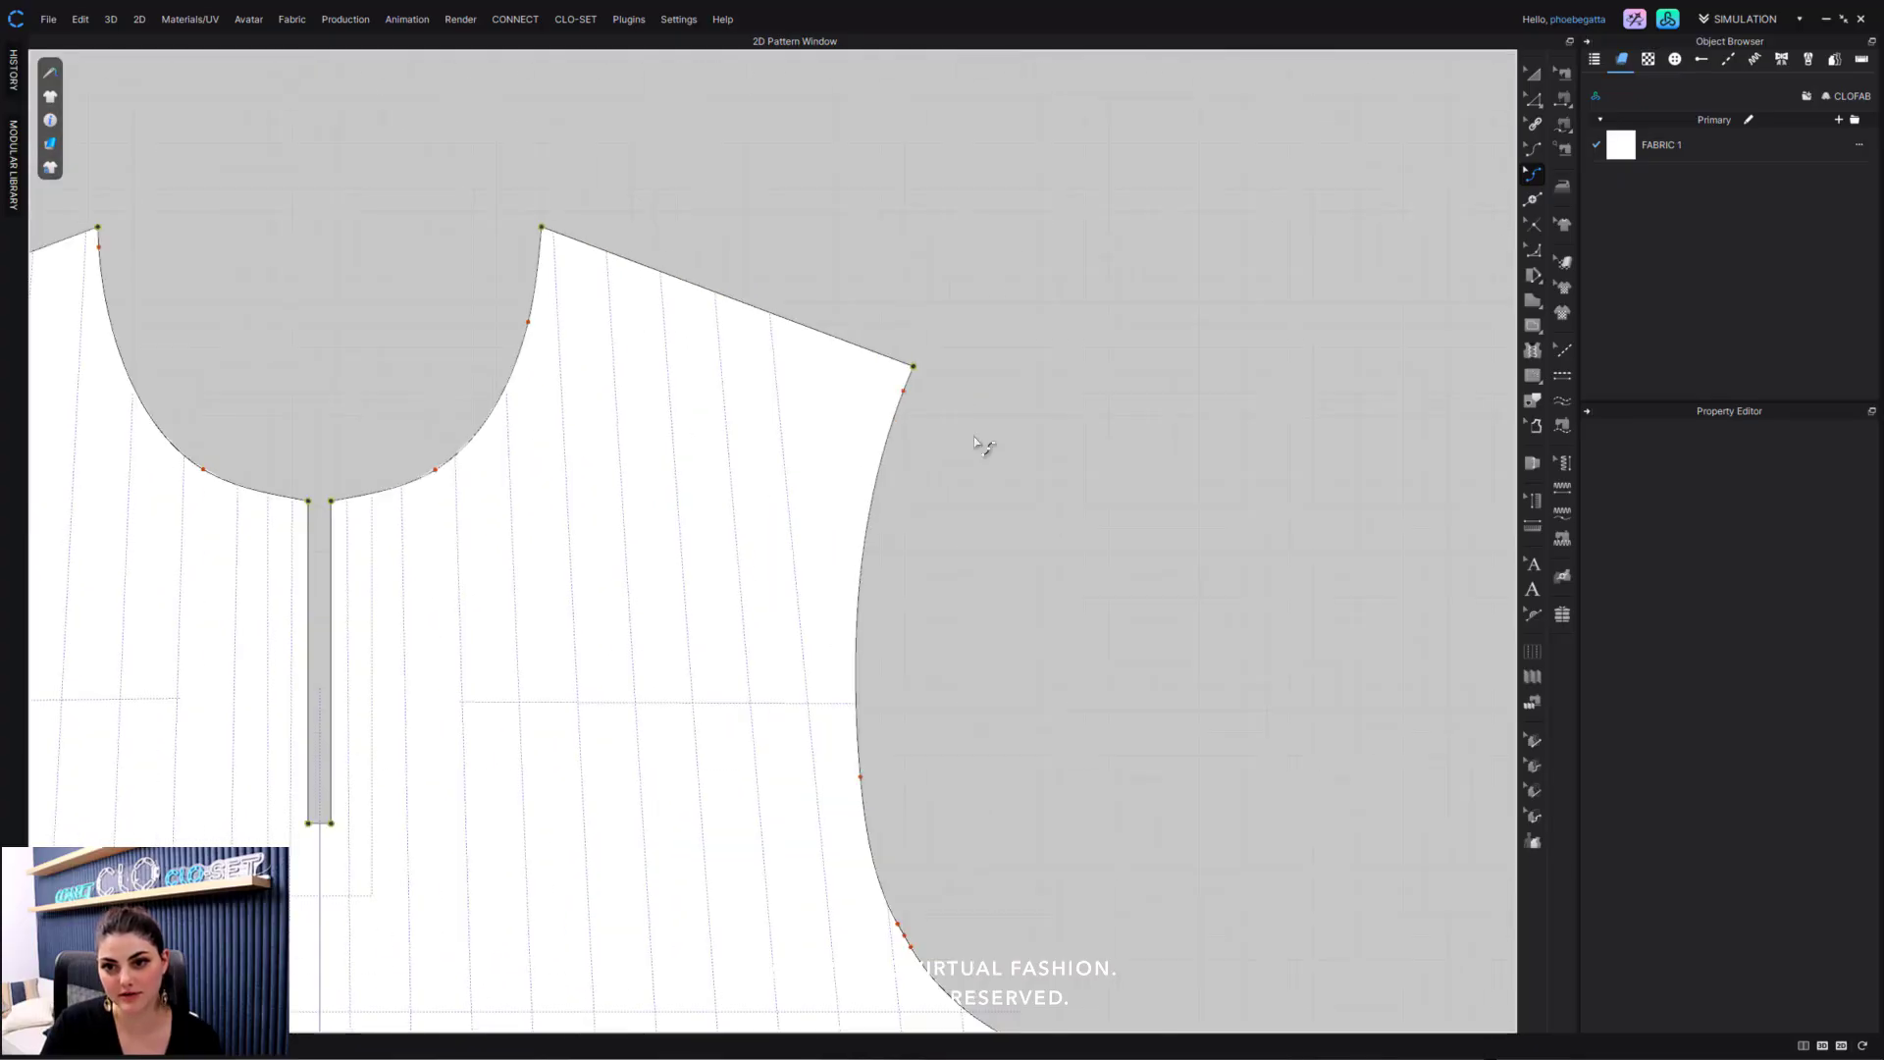
scroll(980, 446, down, 8)
middle_drag(713, 530, 681, 518)
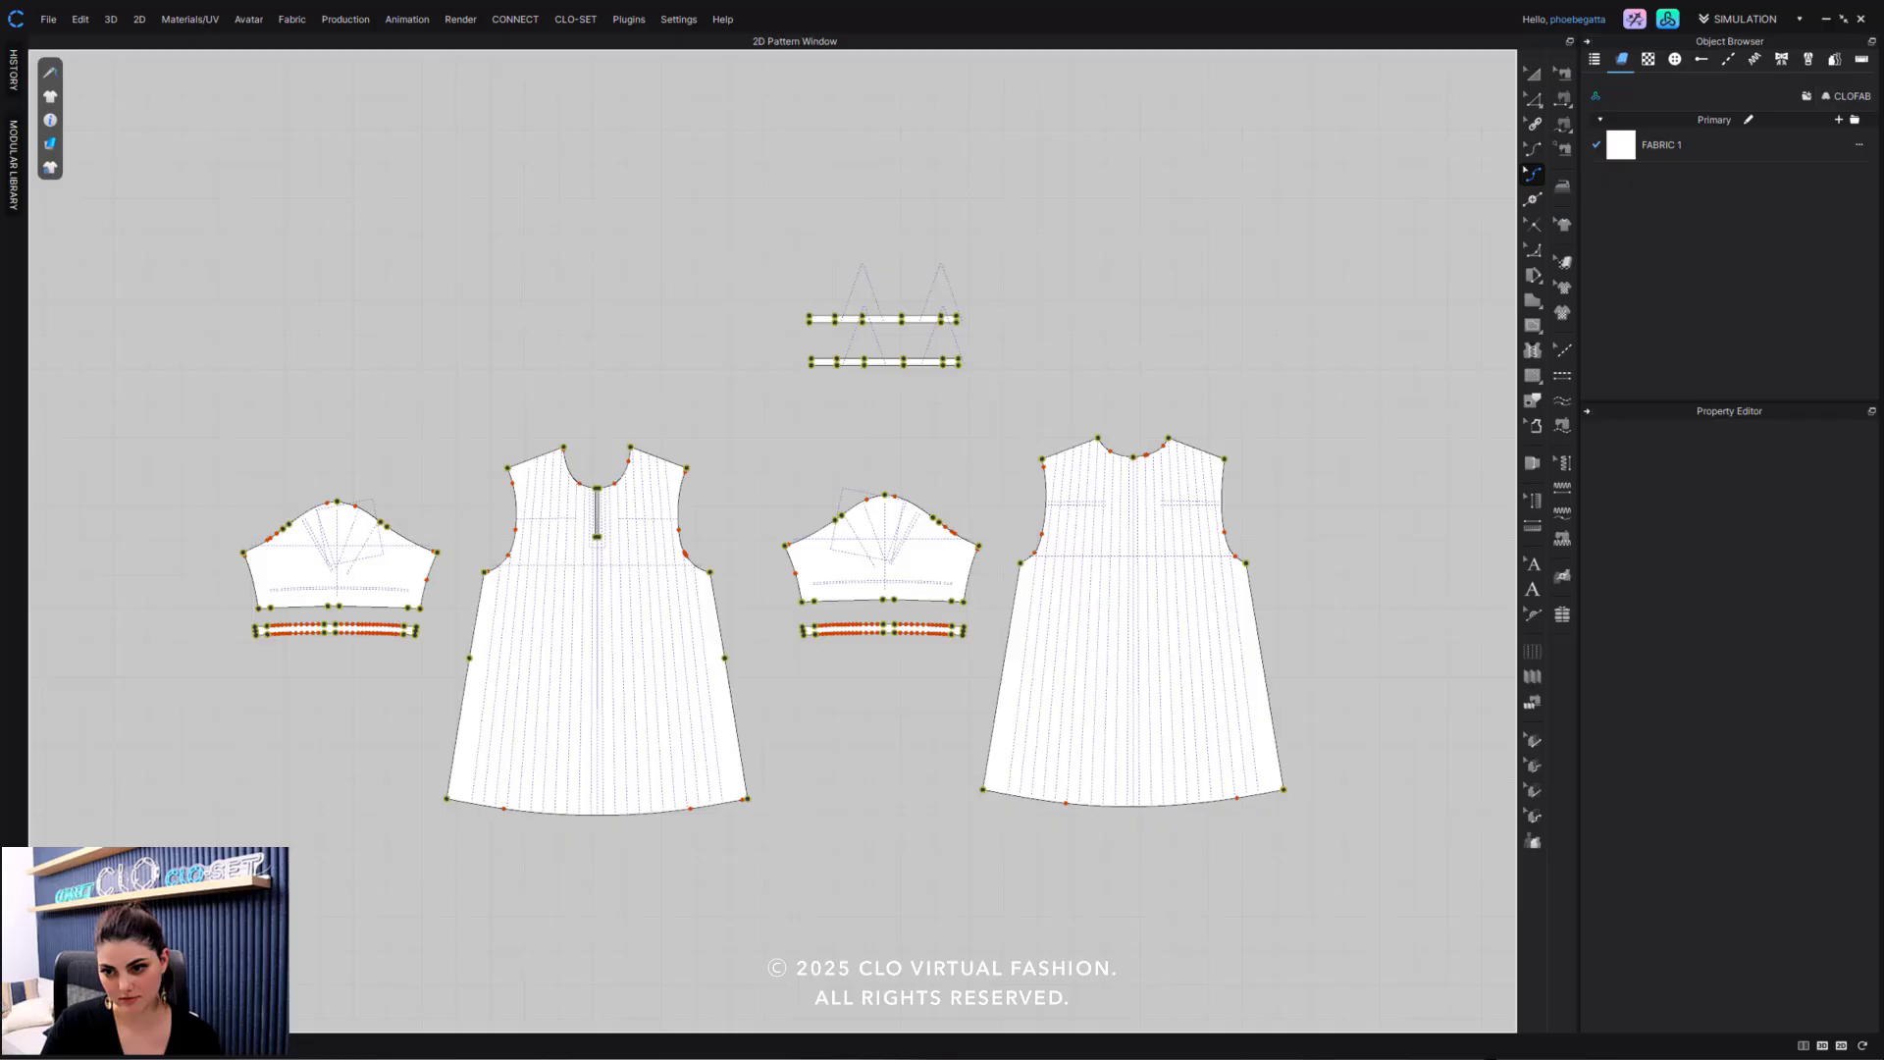
Show the grading sizes and compare the points offered by the Edit Grading and Edit Curve Point Grading tools.
click(1834, 59)
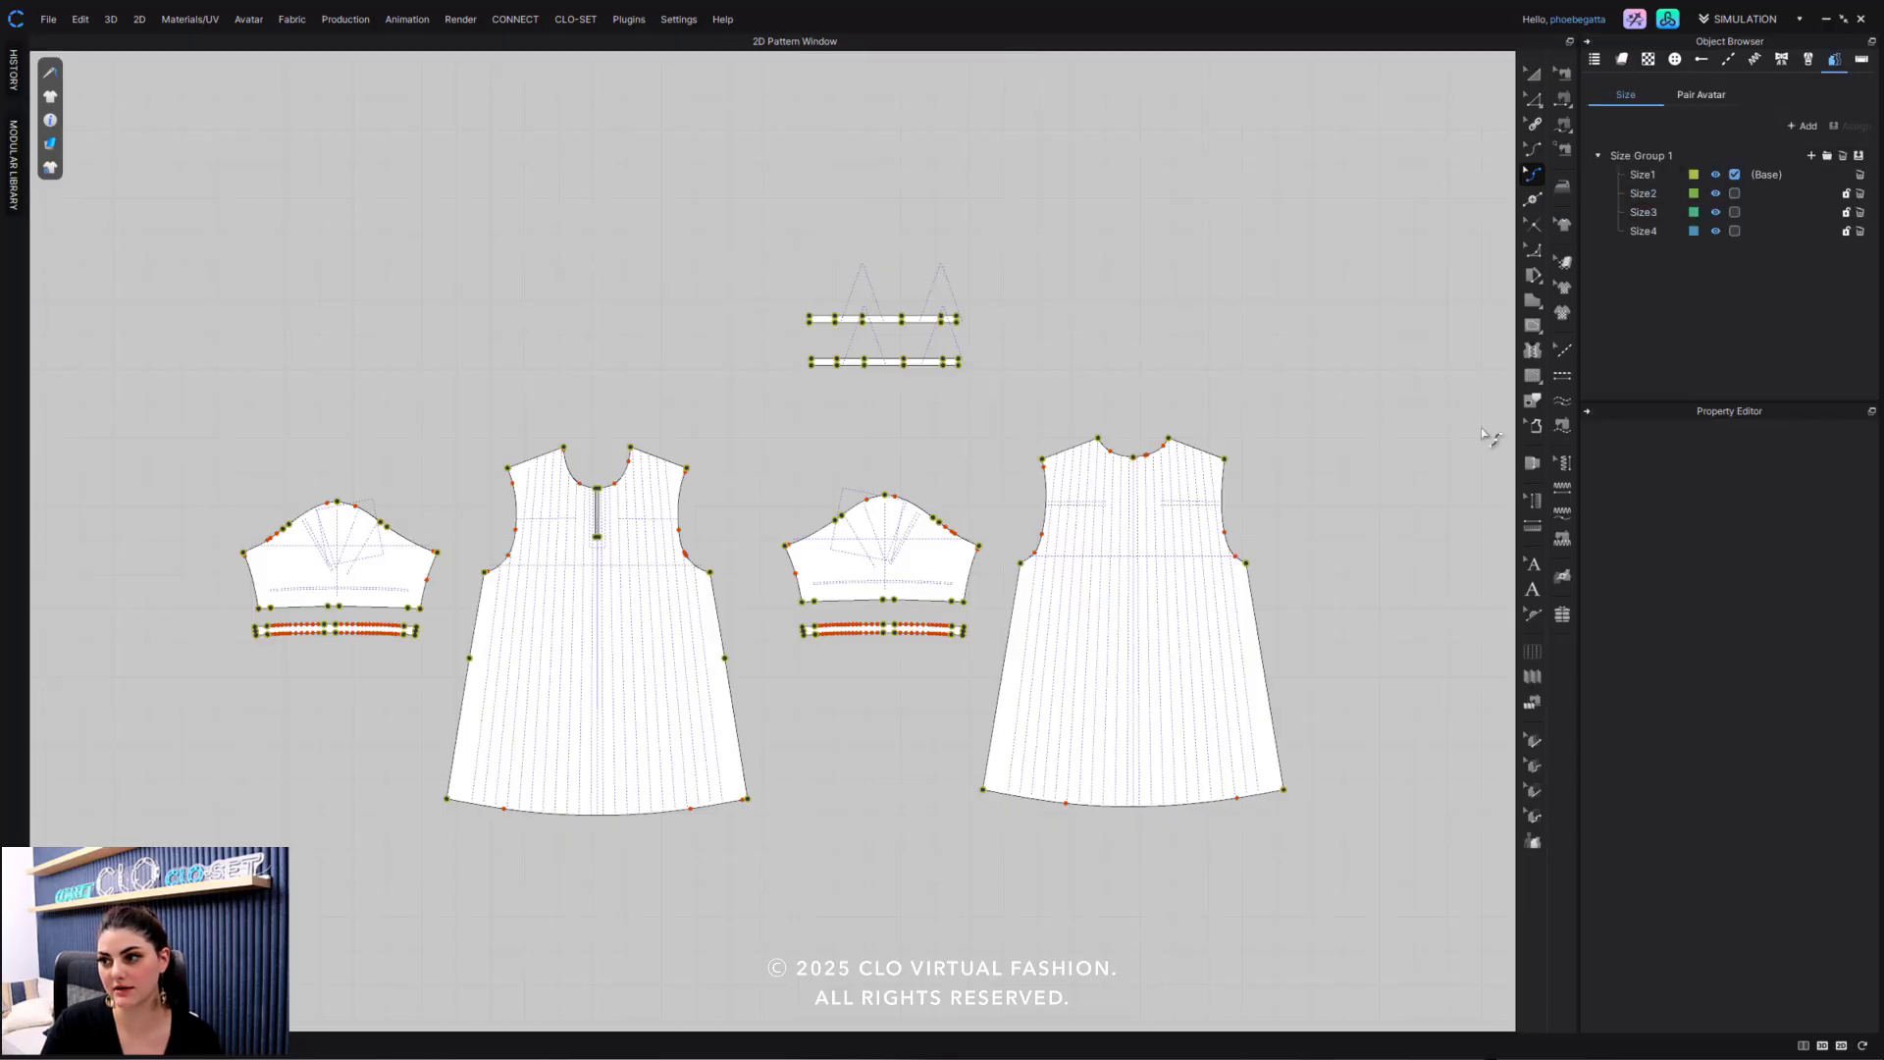
click(1534, 742)
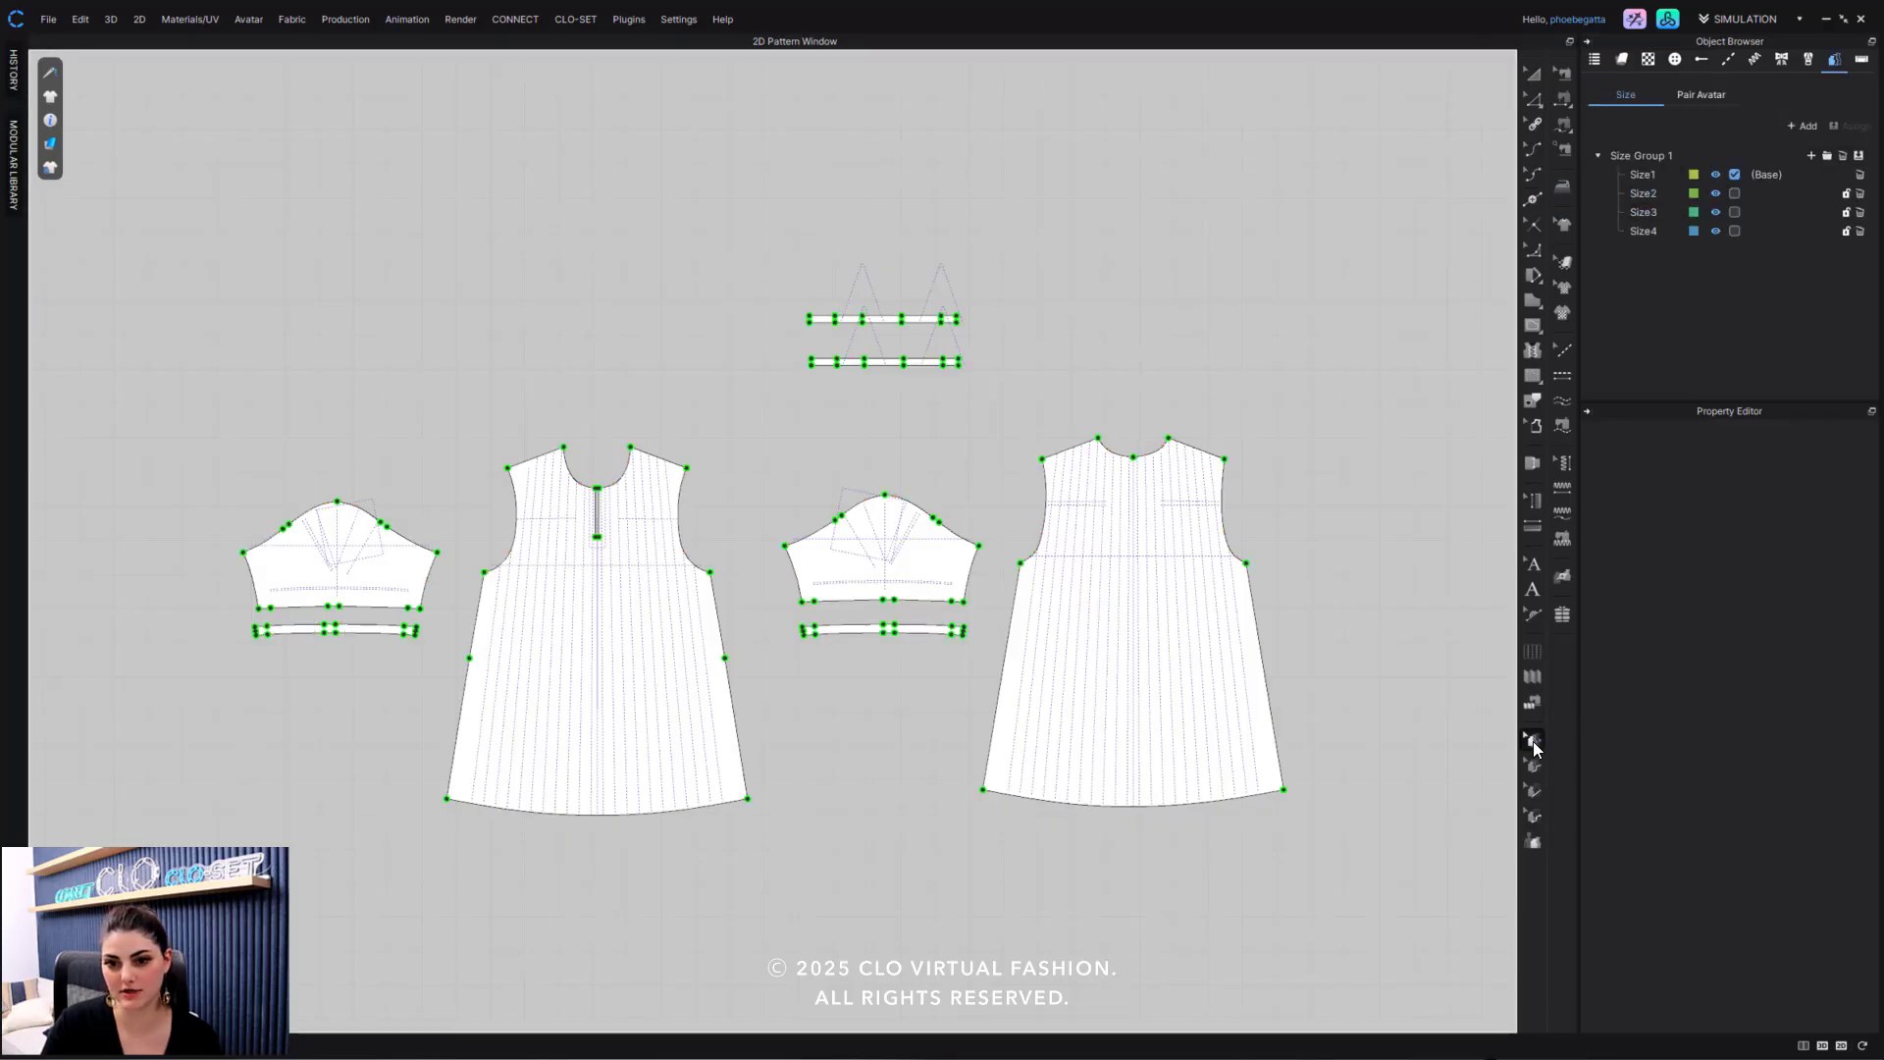
click(1535, 770)
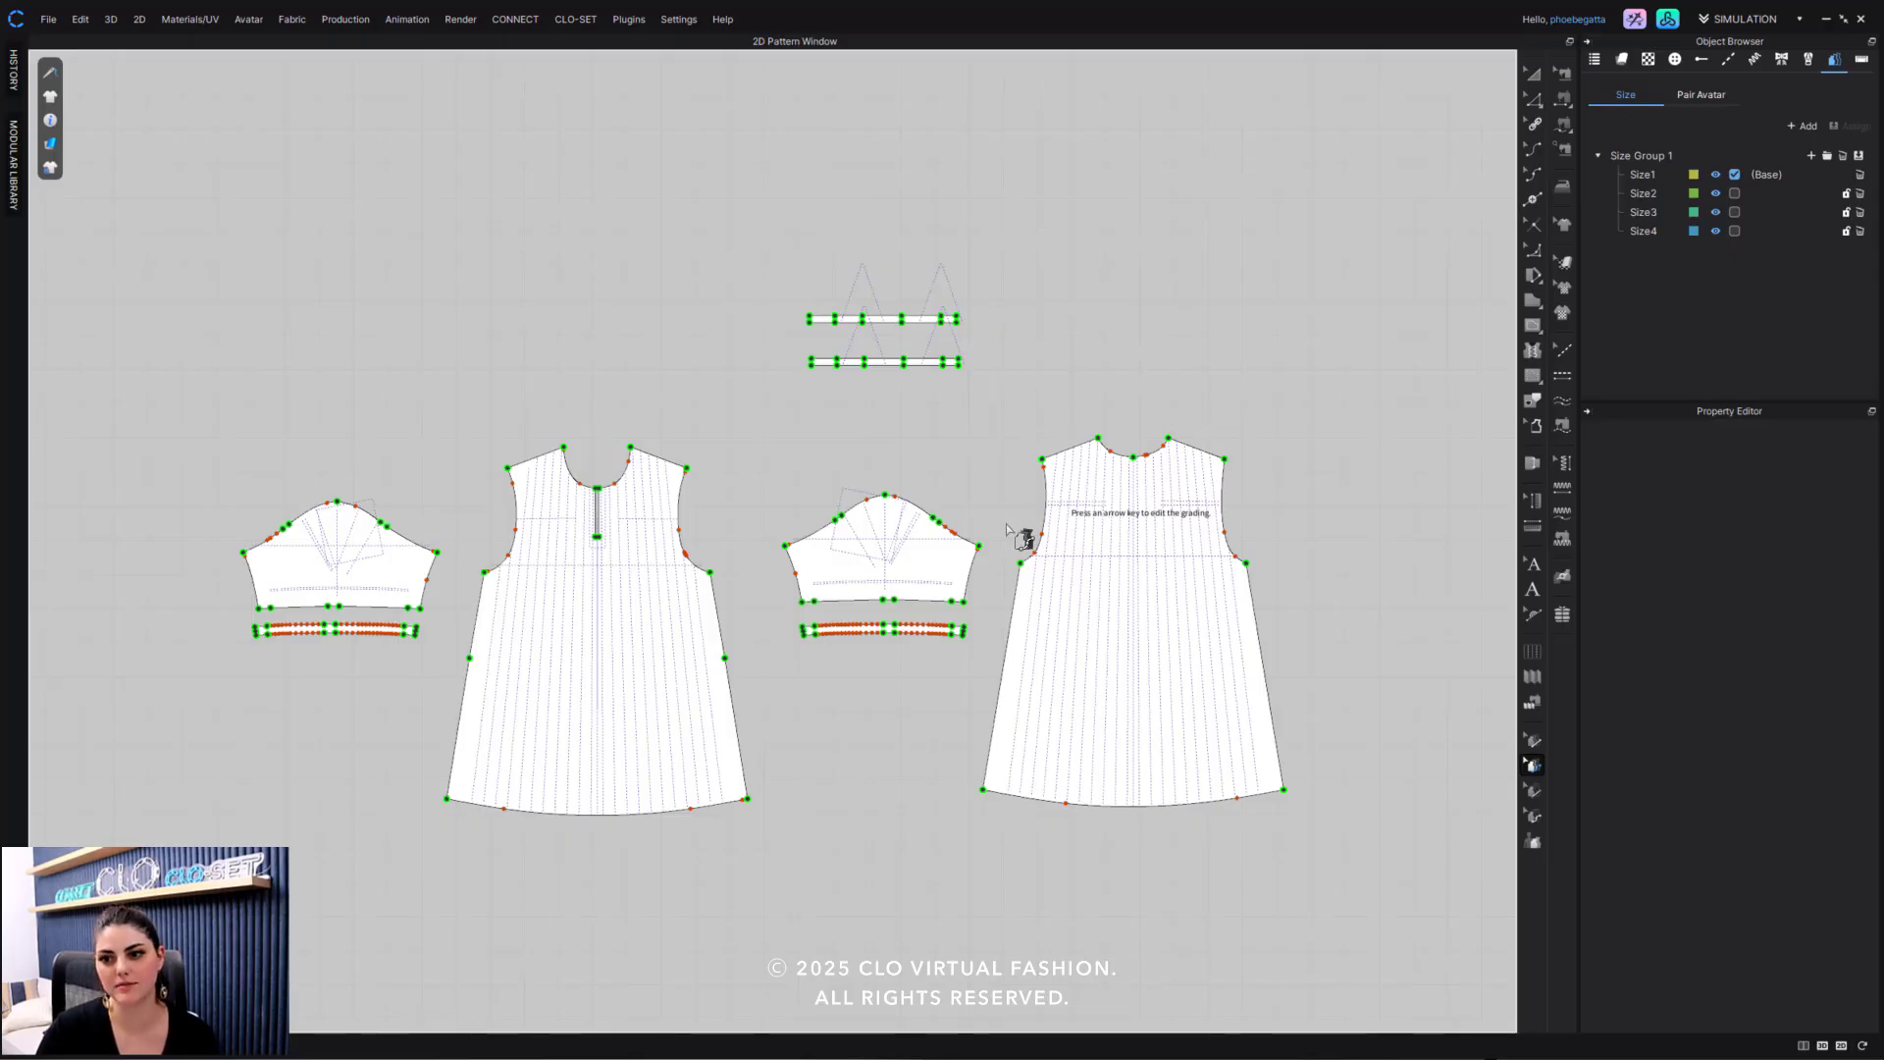
scroll(729, 517, up, 5)
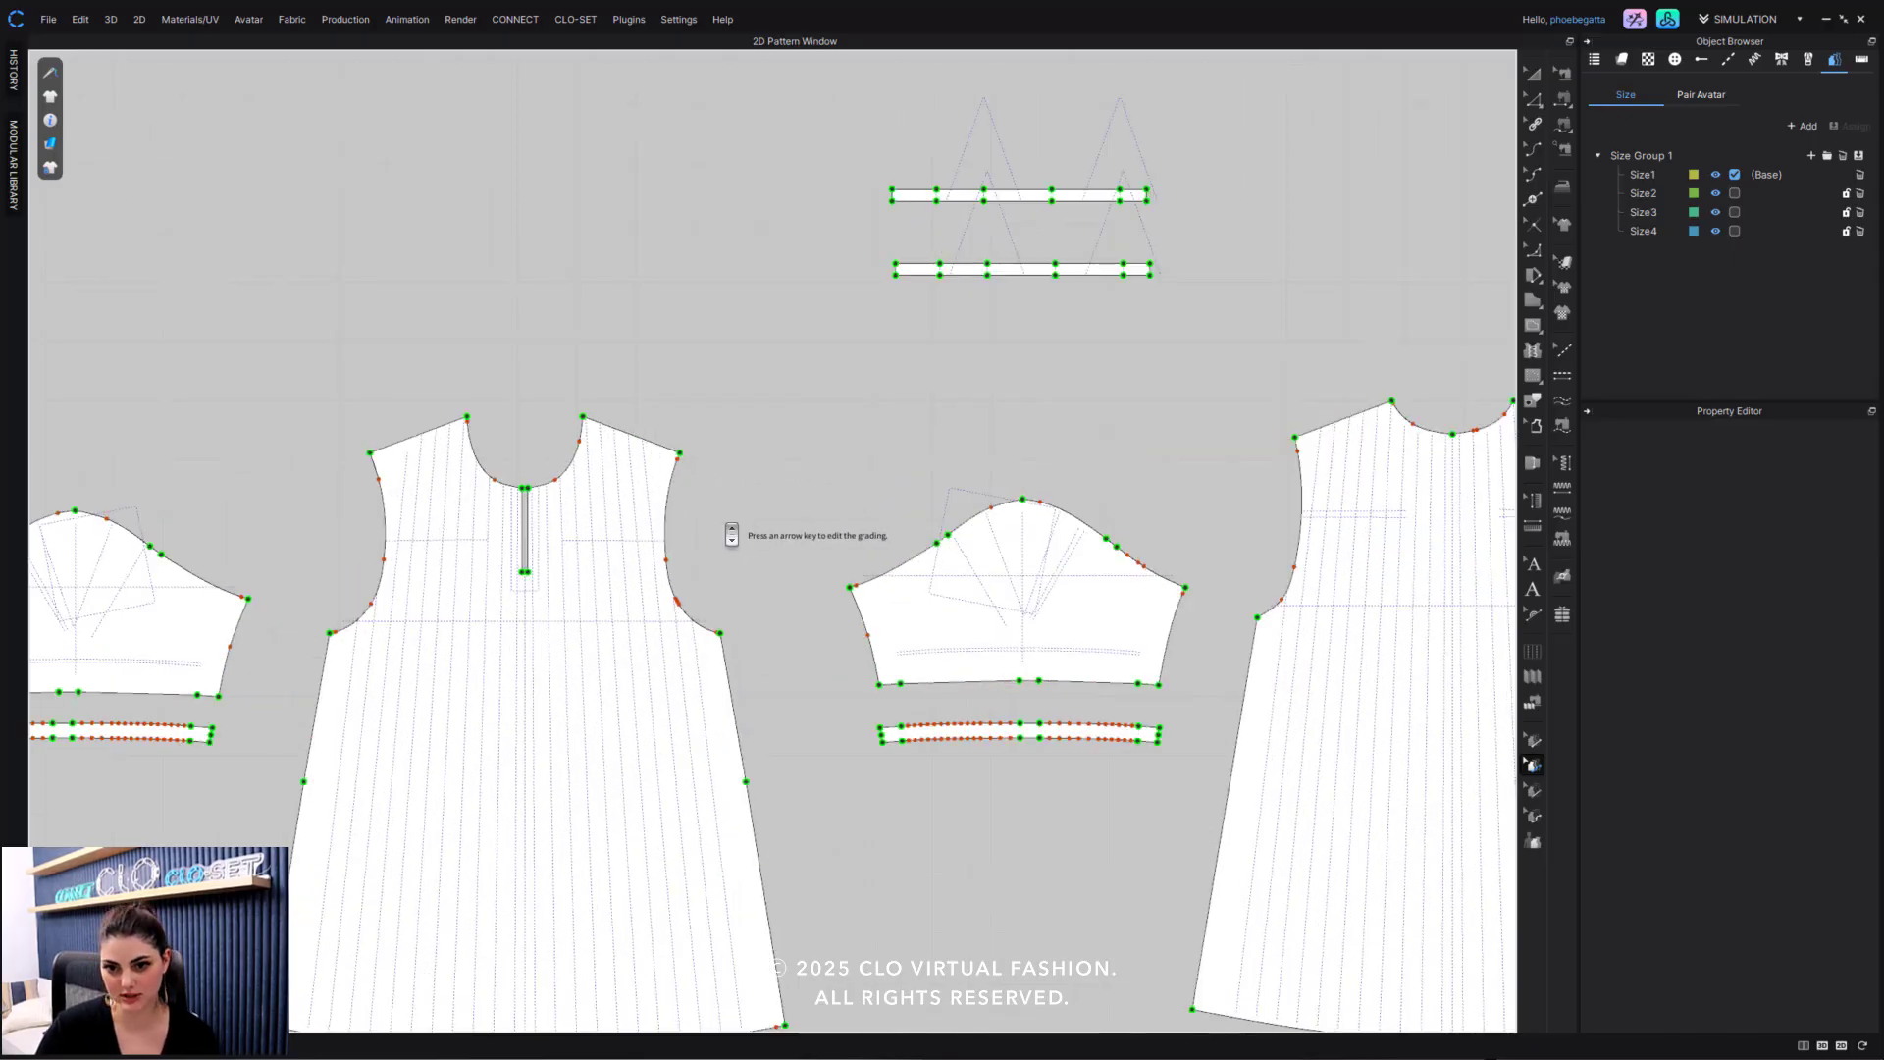
scroll(879, 294, down, 5)
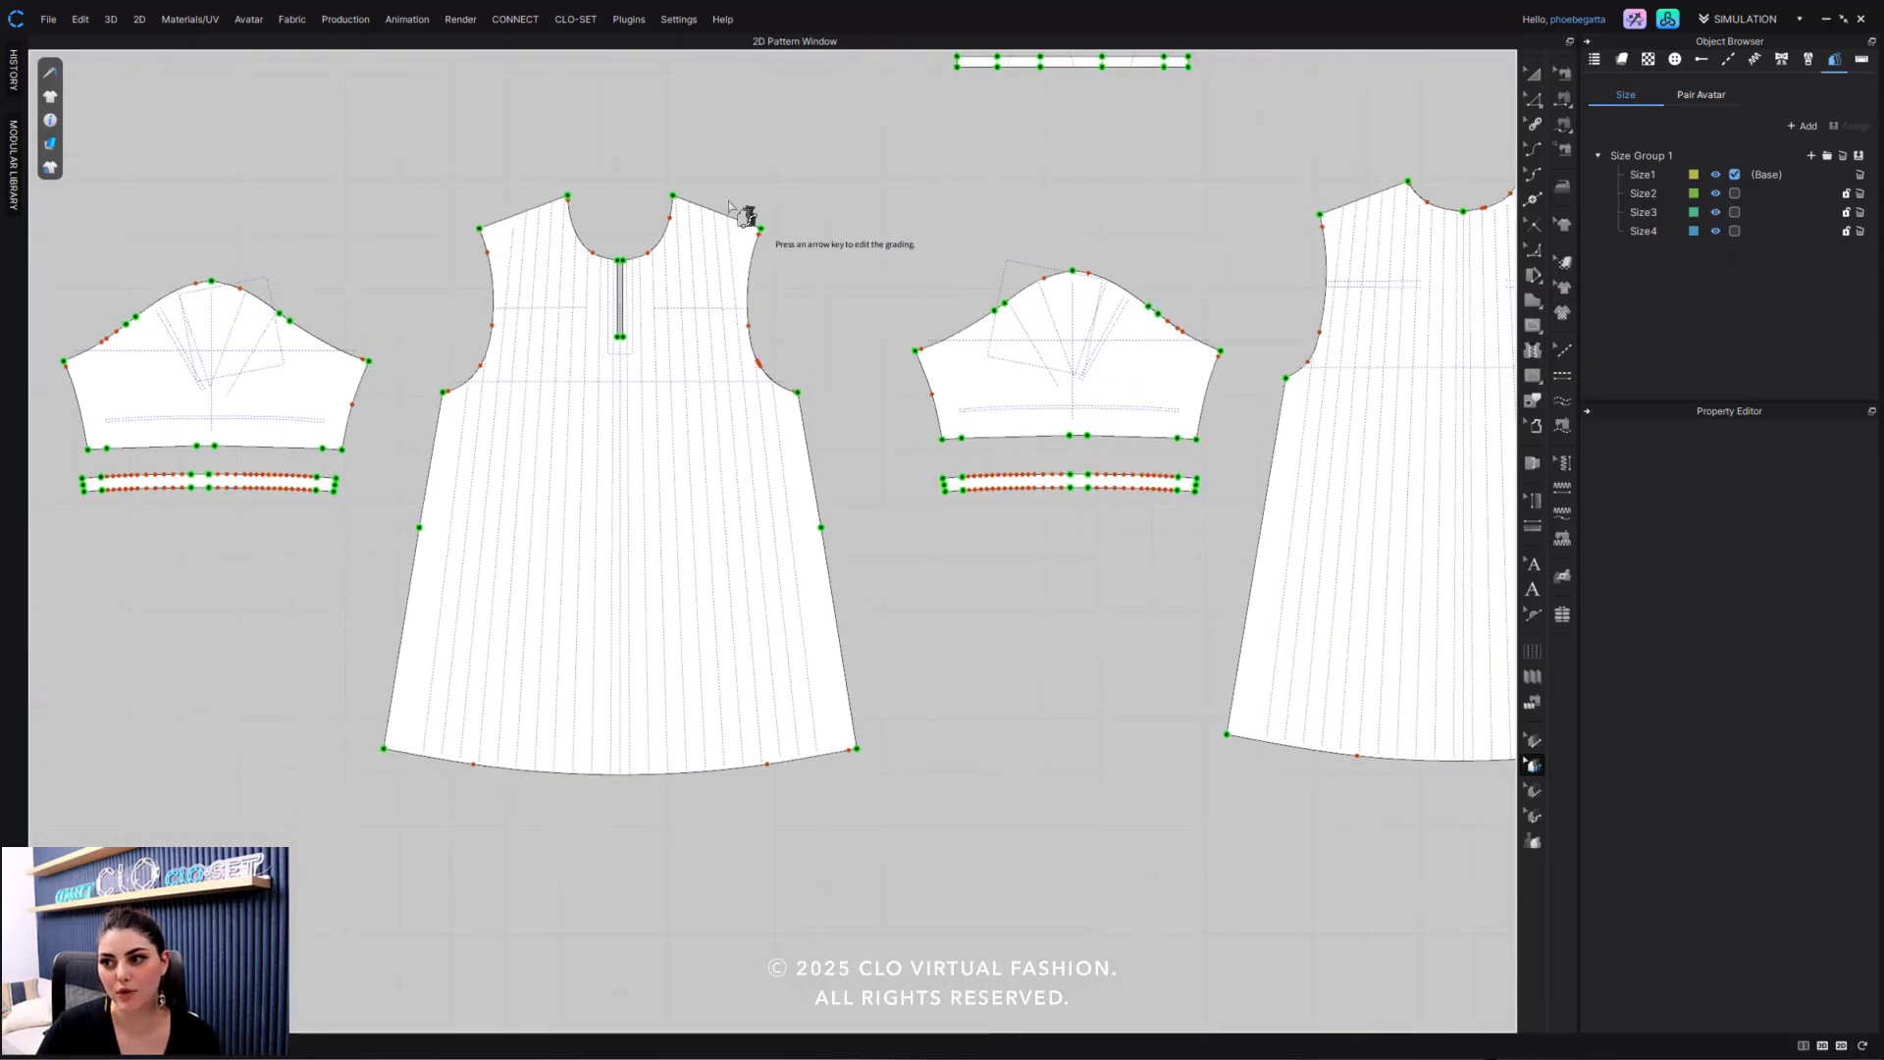
With Edit Grading, grade the front panel's right shoulder tip by 0.225 in X and 0.075 in Y per size.
click(1535, 744)
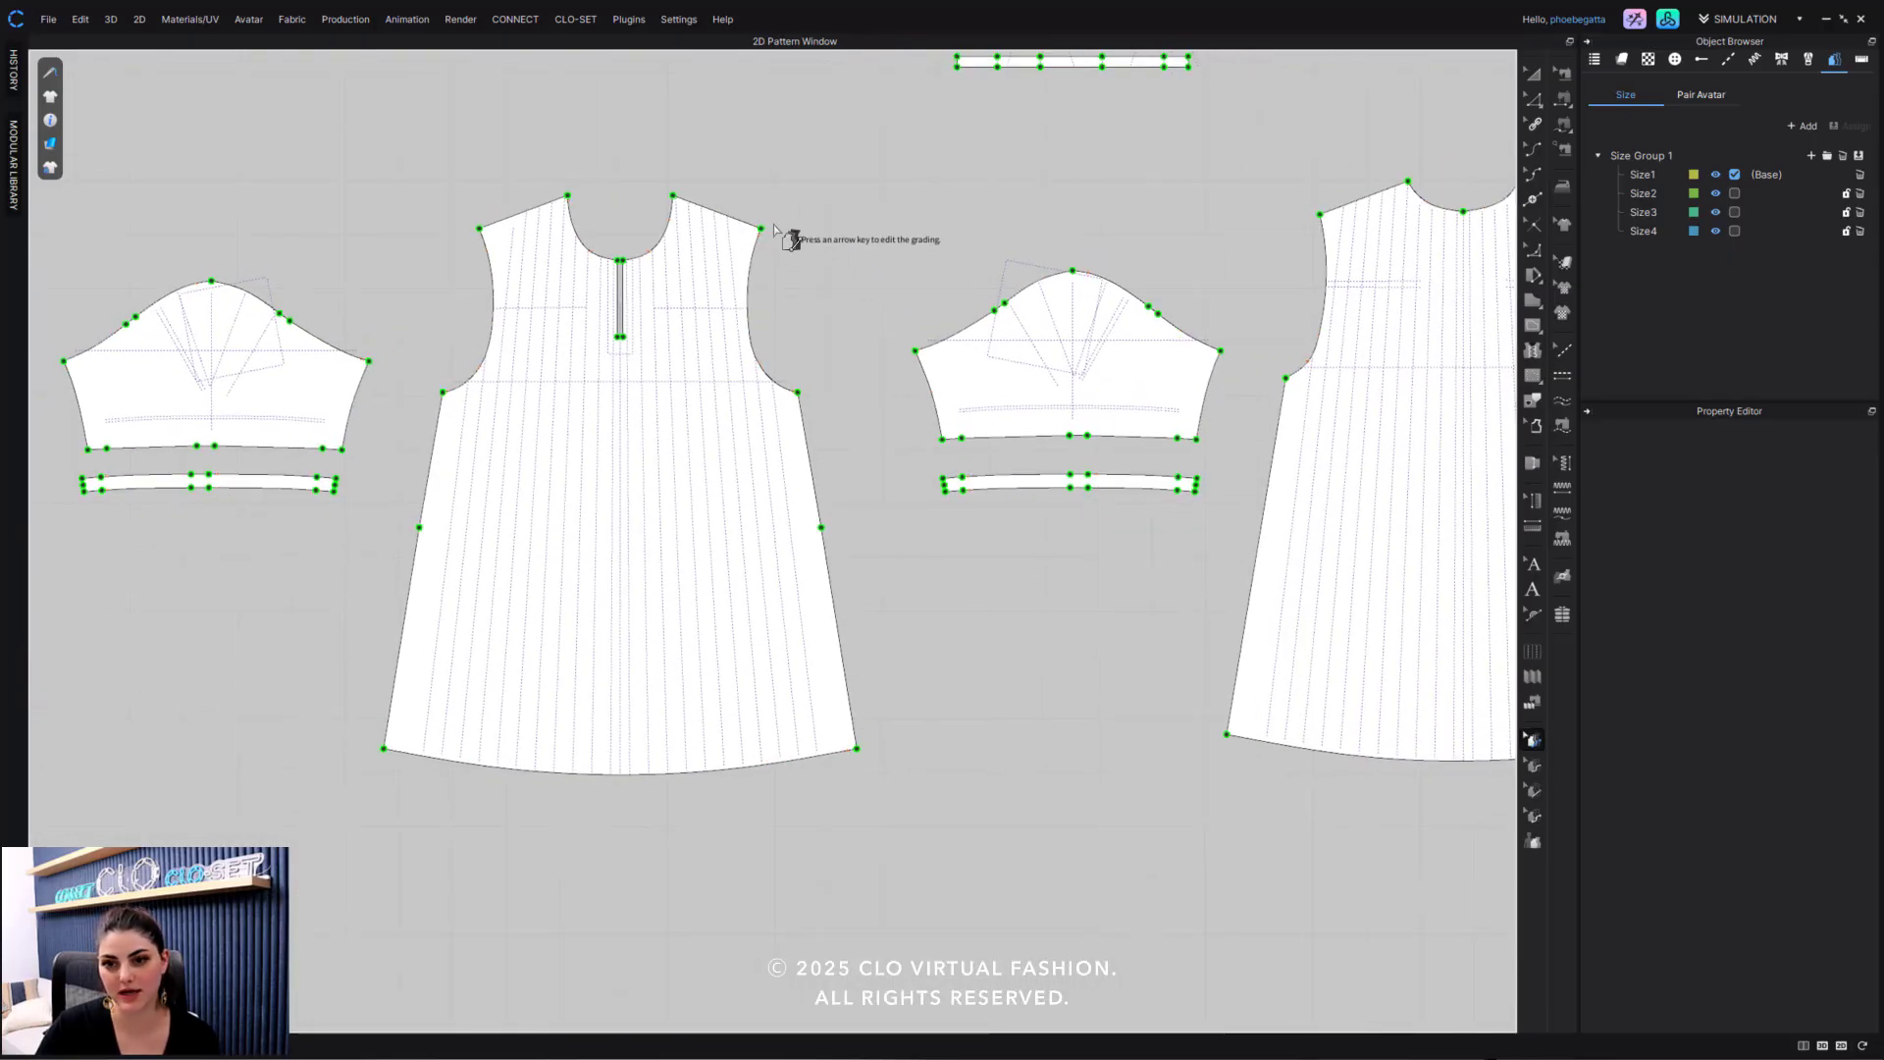
click(762, 228)
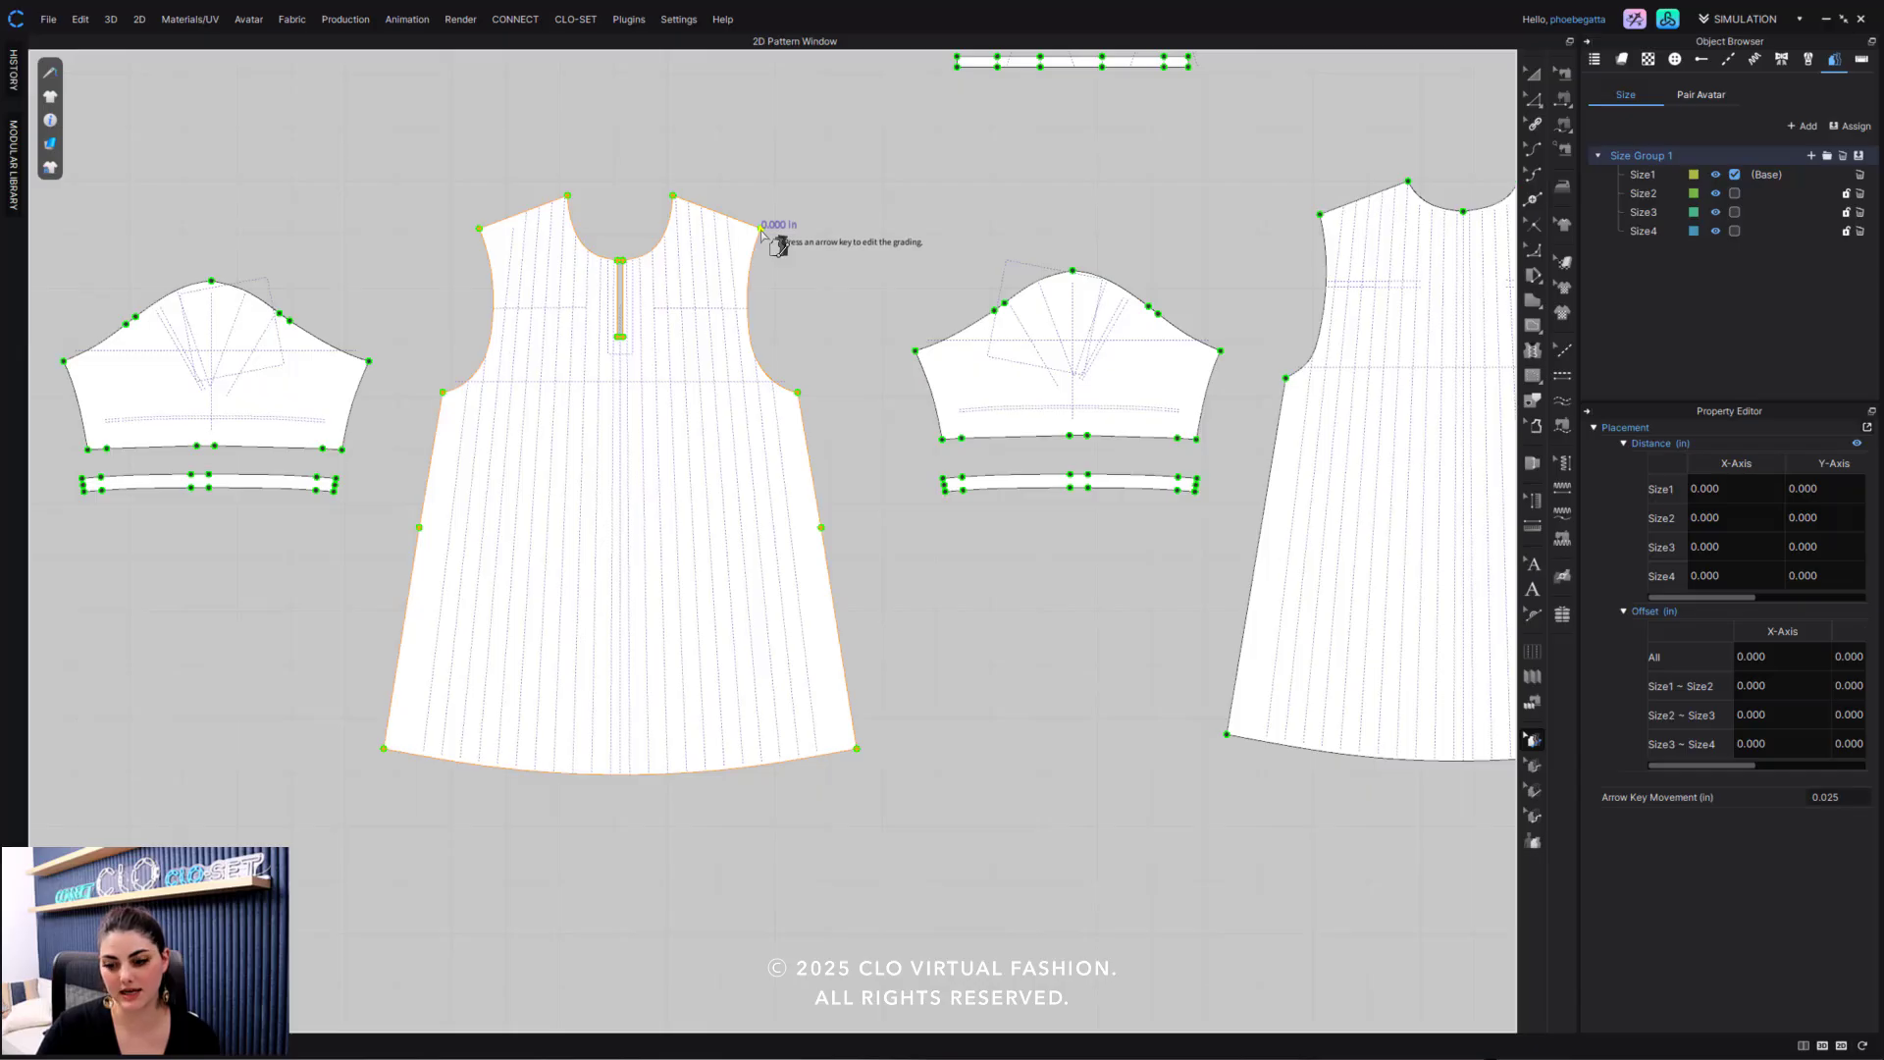
key(Right)
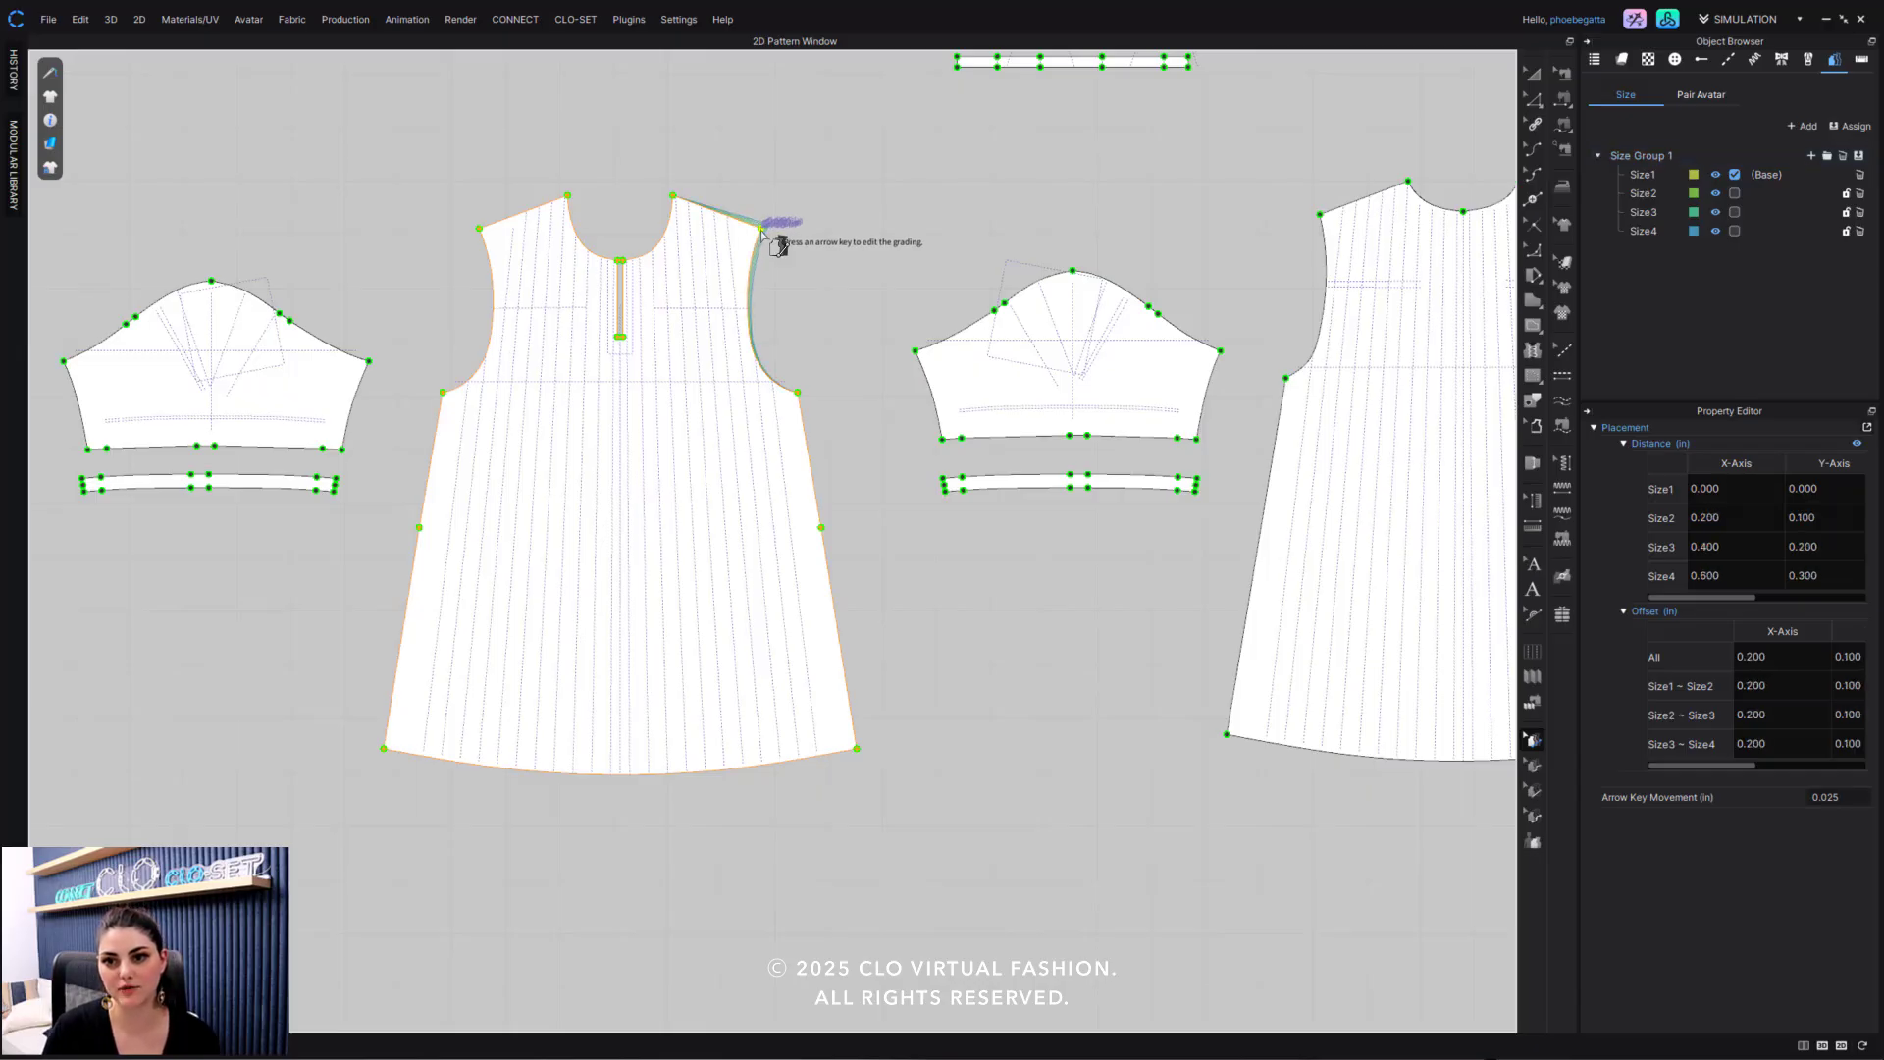
key(Right)
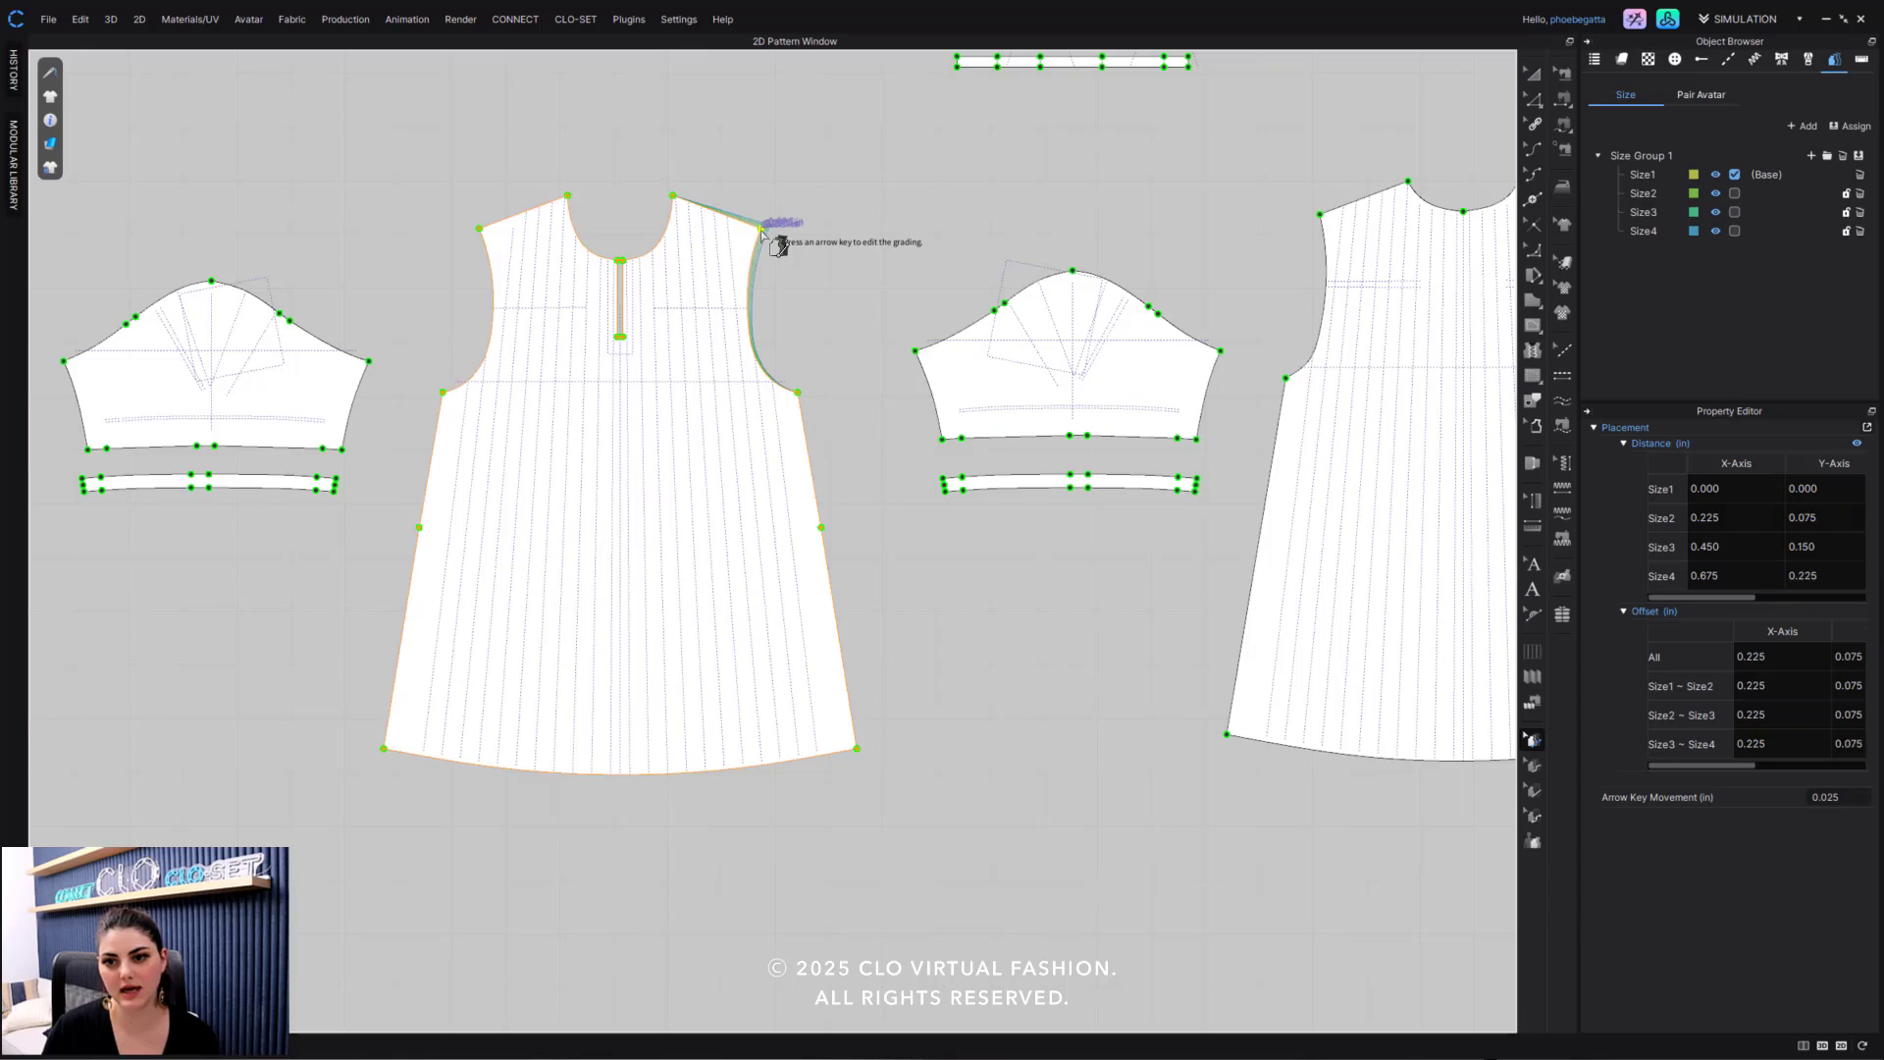
Try grading the front panel's right underarm point by 0.175 in X and 0.075 in Y per size.
click(799, 392)
key(Right)
key(Right)
key(Right)
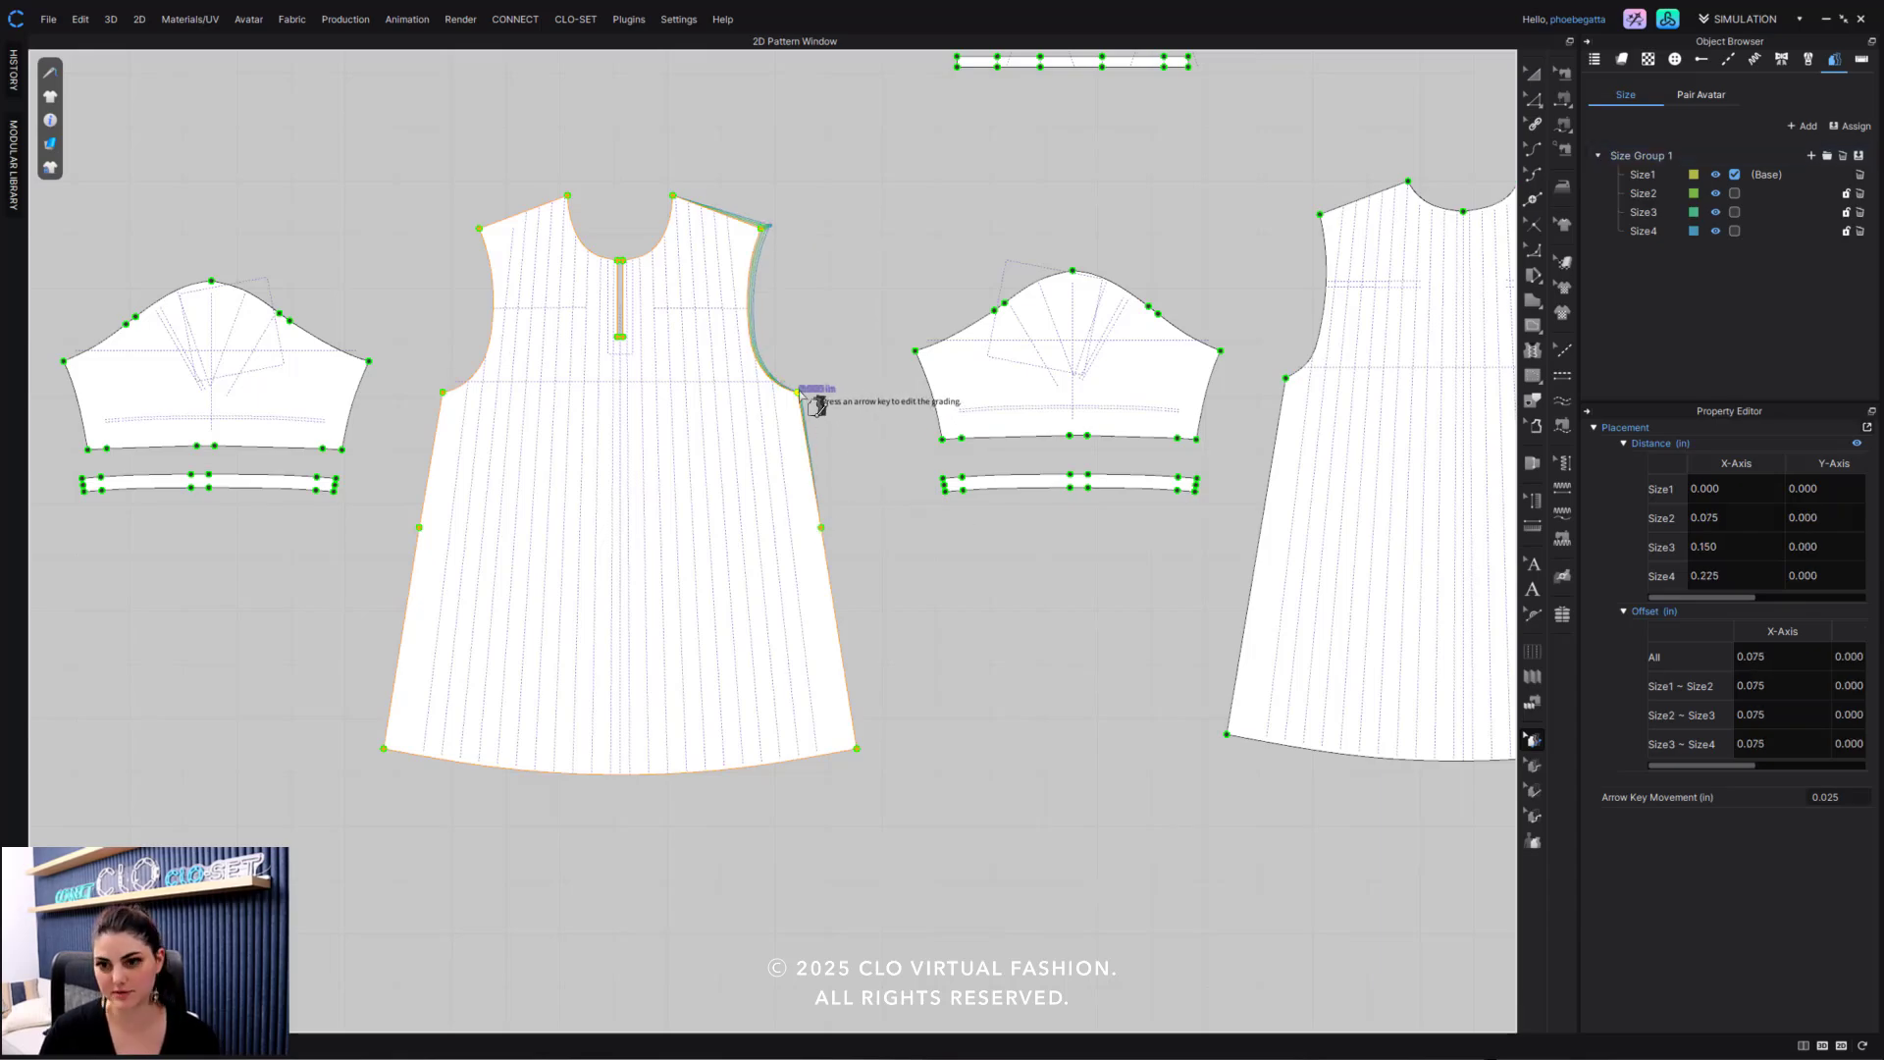
key(Up)
key(Up)
key(Up)
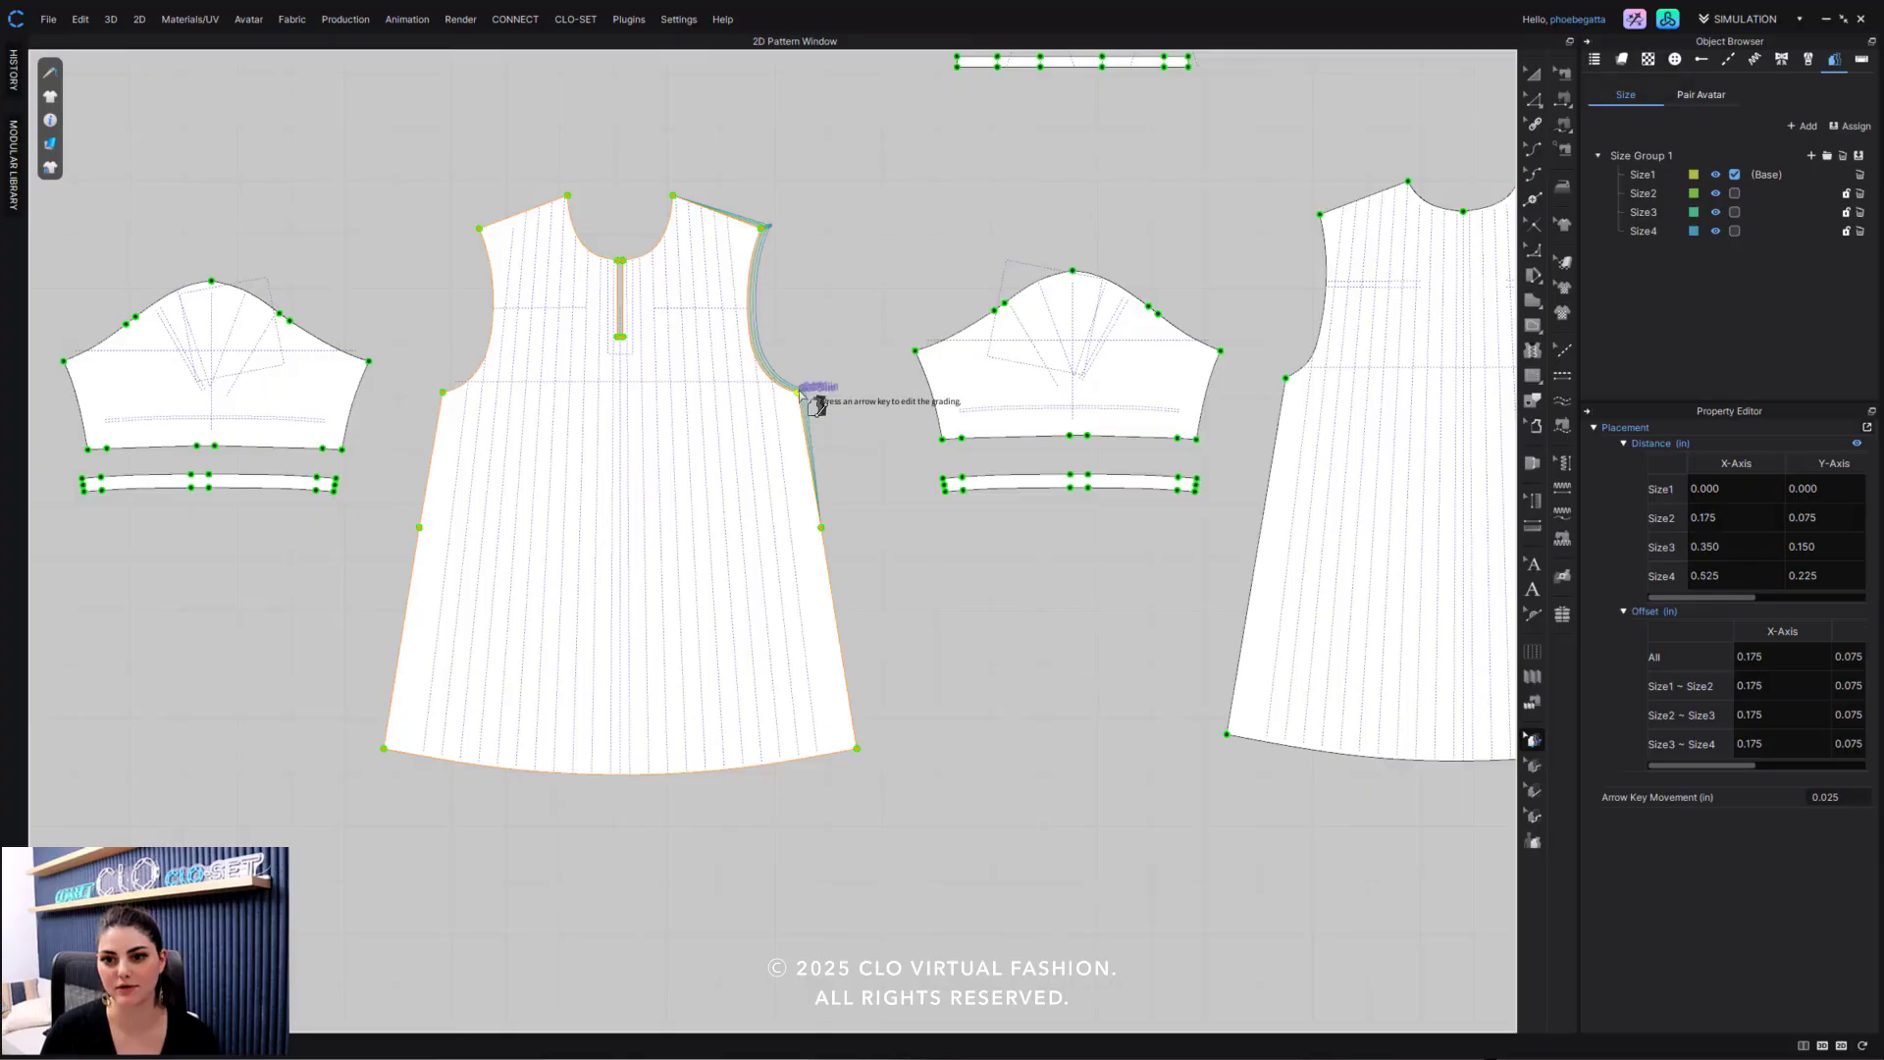
Undo the grading of the front panel's right underarm point.
click(821, 527)
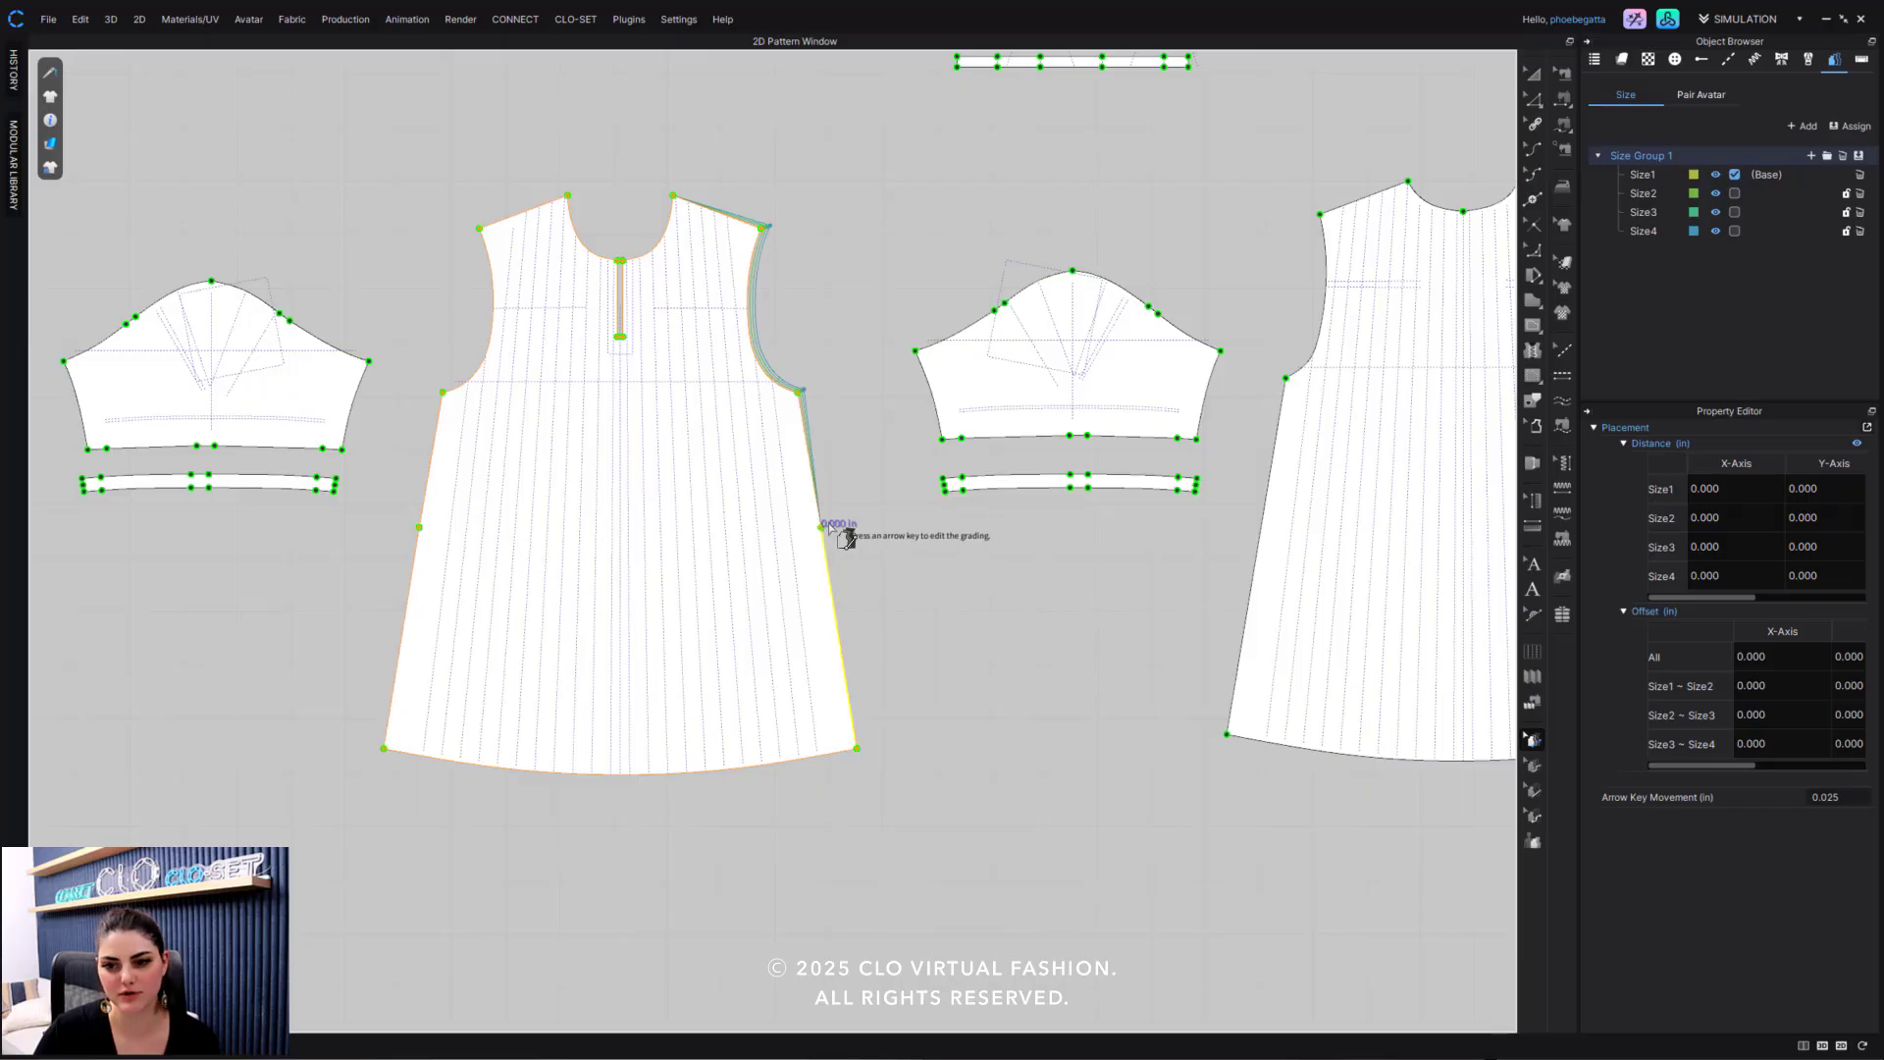
key(Right)
key(Right)
key(Right)
key(Right)
key(Right)
key(Right)
key(Right)
key(Right)
key(Up)
key(Up)
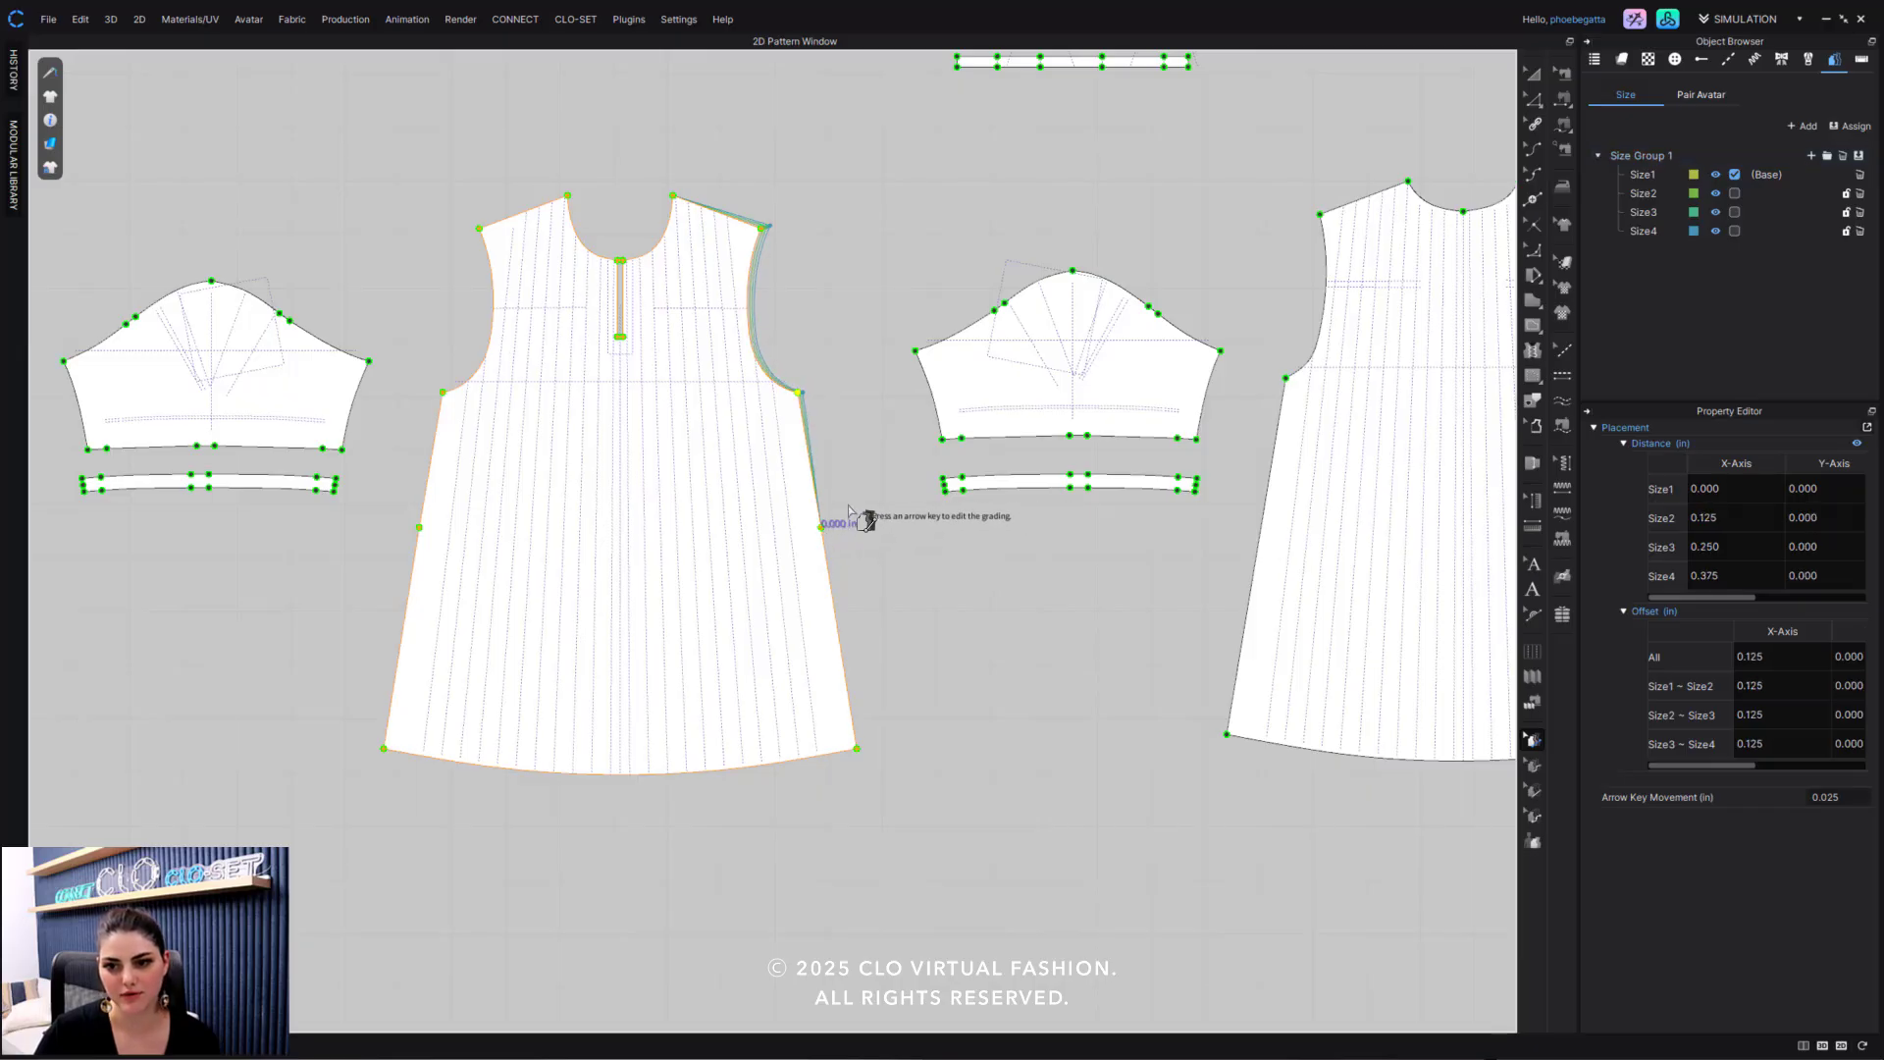
key(Right)
key(Right)
key(Right)
key(Right)
key(Right)
key(Right)
key(Right)
key(Right)
key(Up)
key(Up)
key(Up)
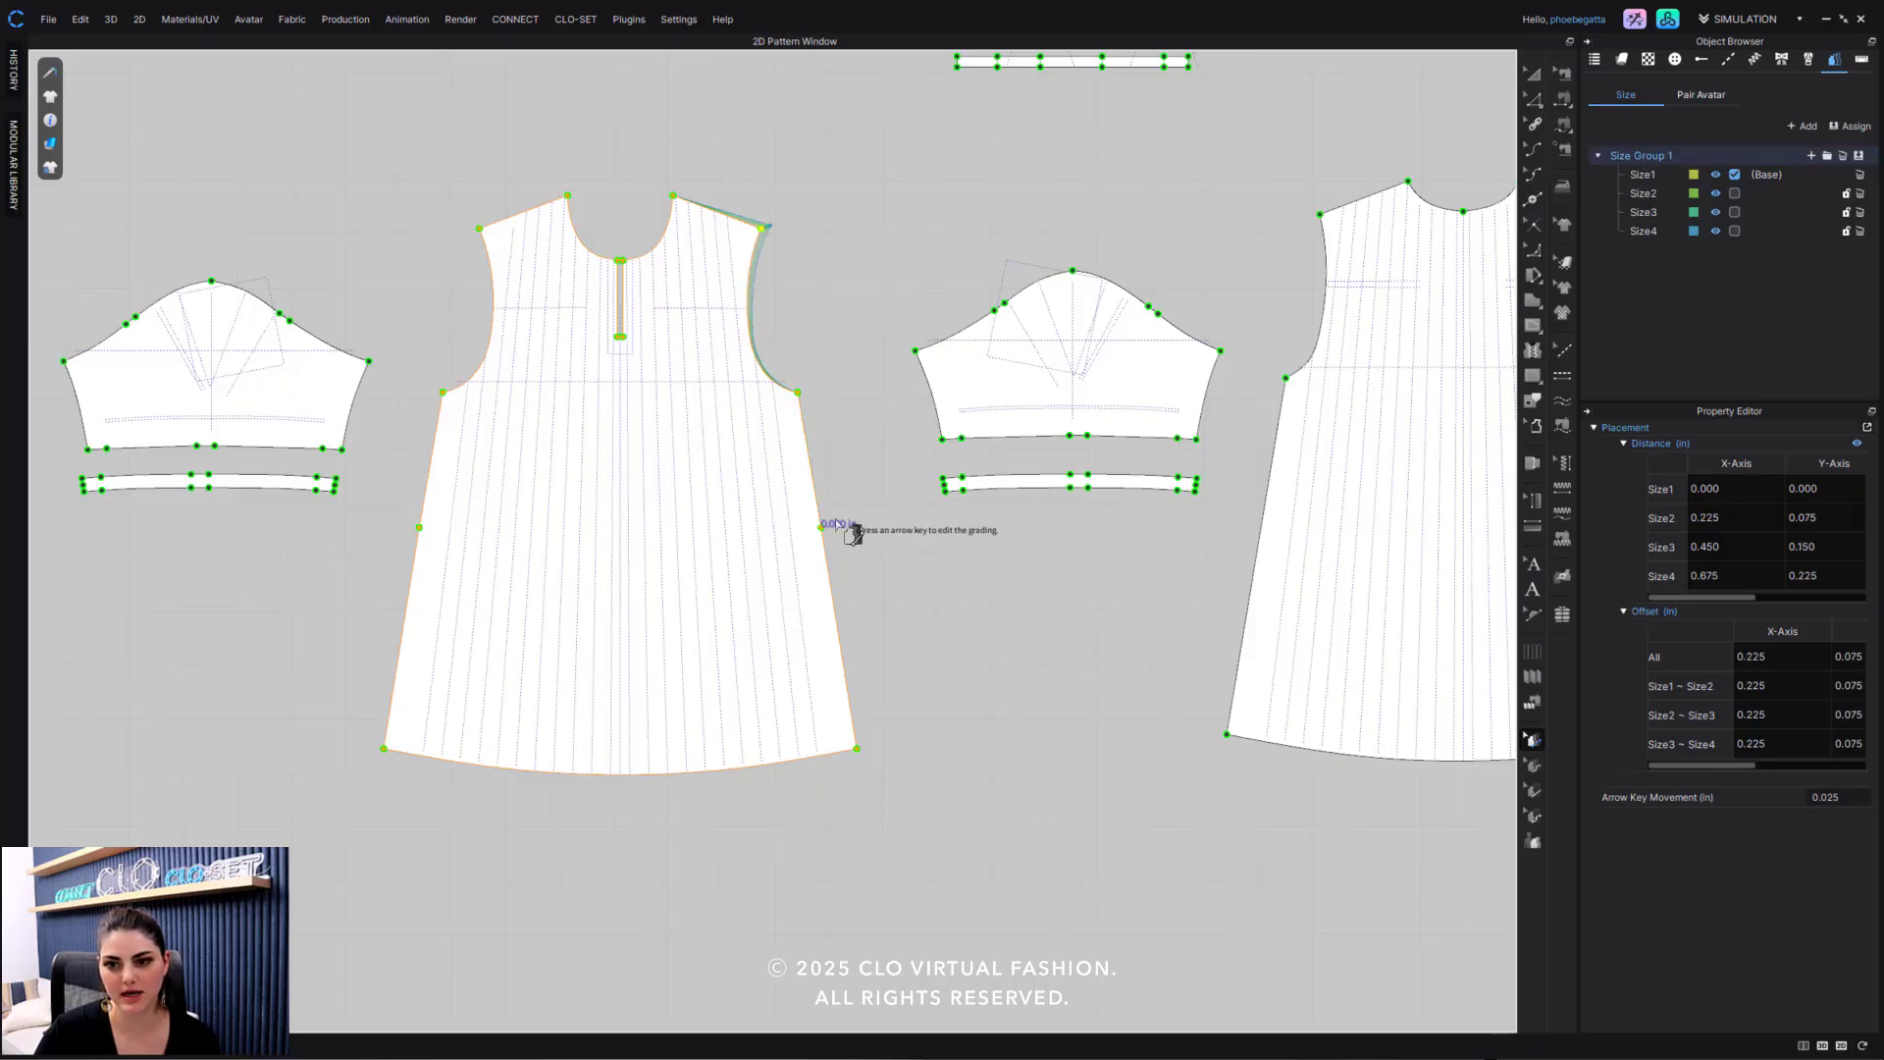
Grade the front panel's right underarm point by 0.225 in X and 0.150 in Y per size.
click(800, 393)
key(Up)
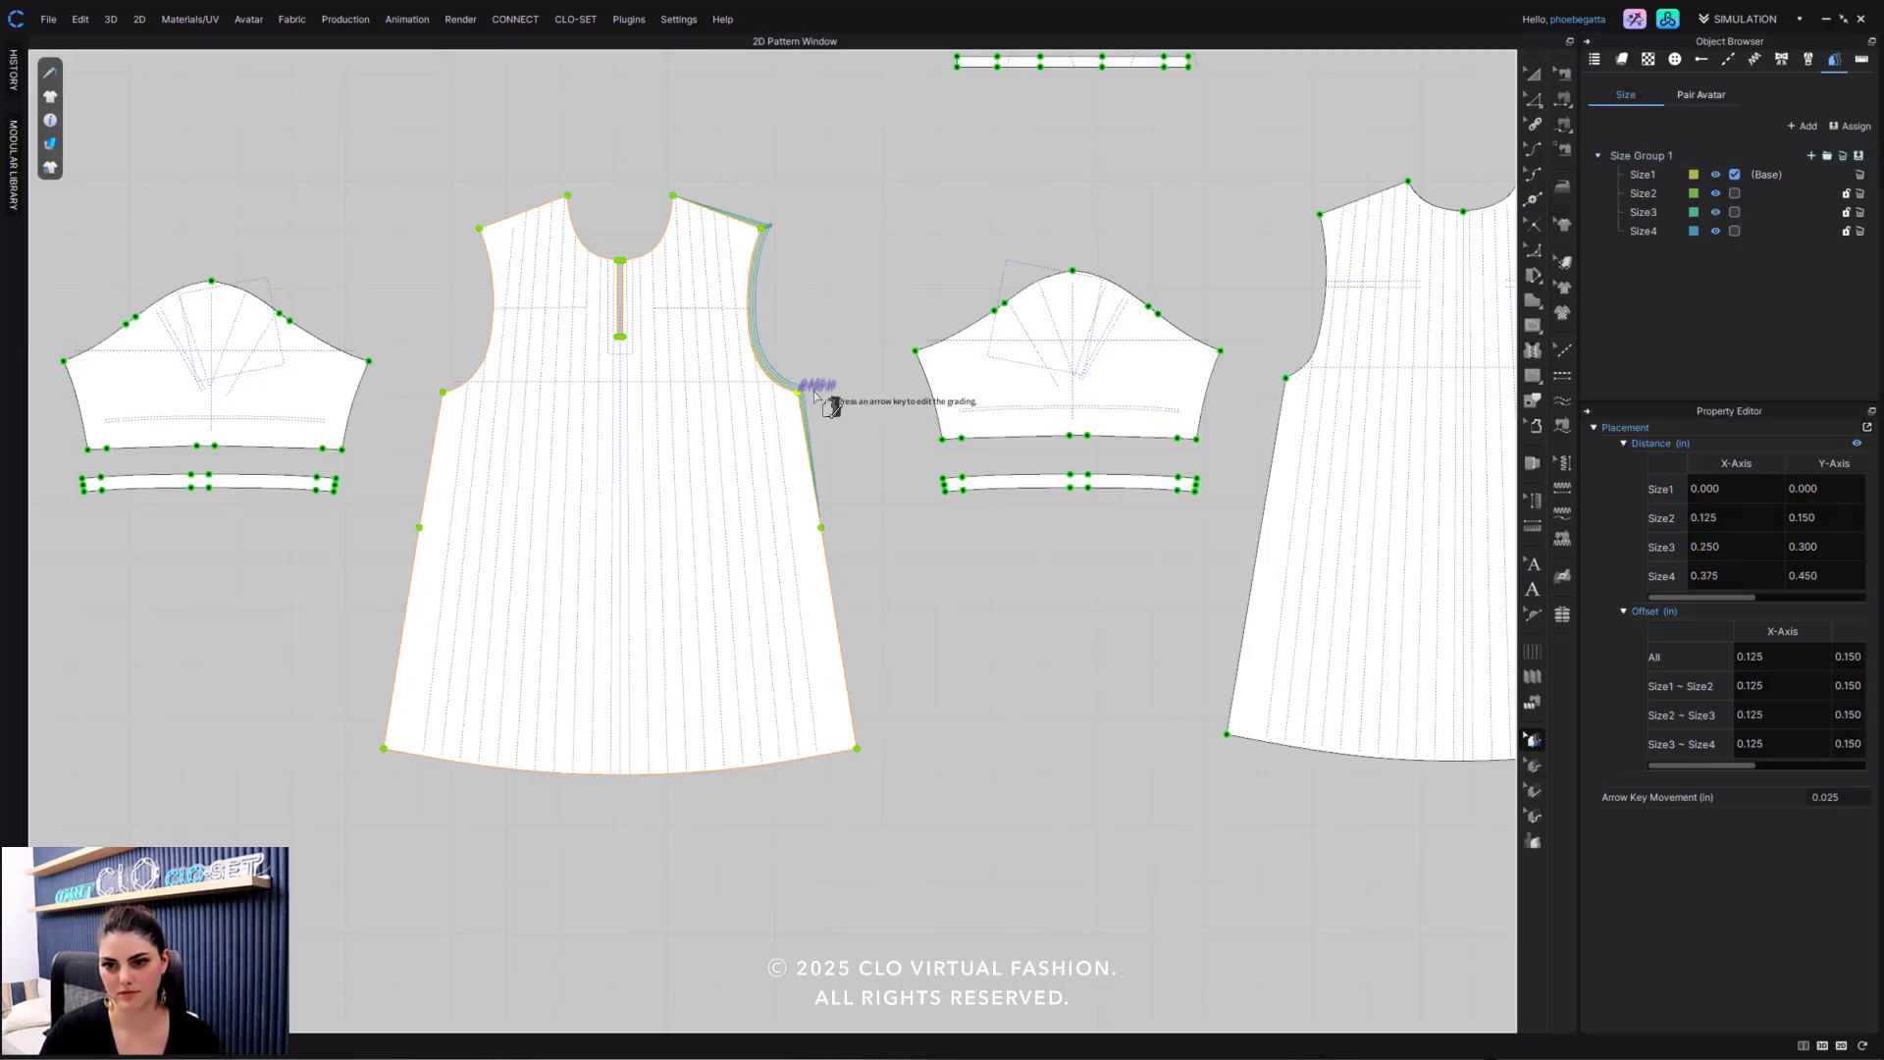
key(Right)
key(Right)
key(Right)
key(Right)
key(Right)
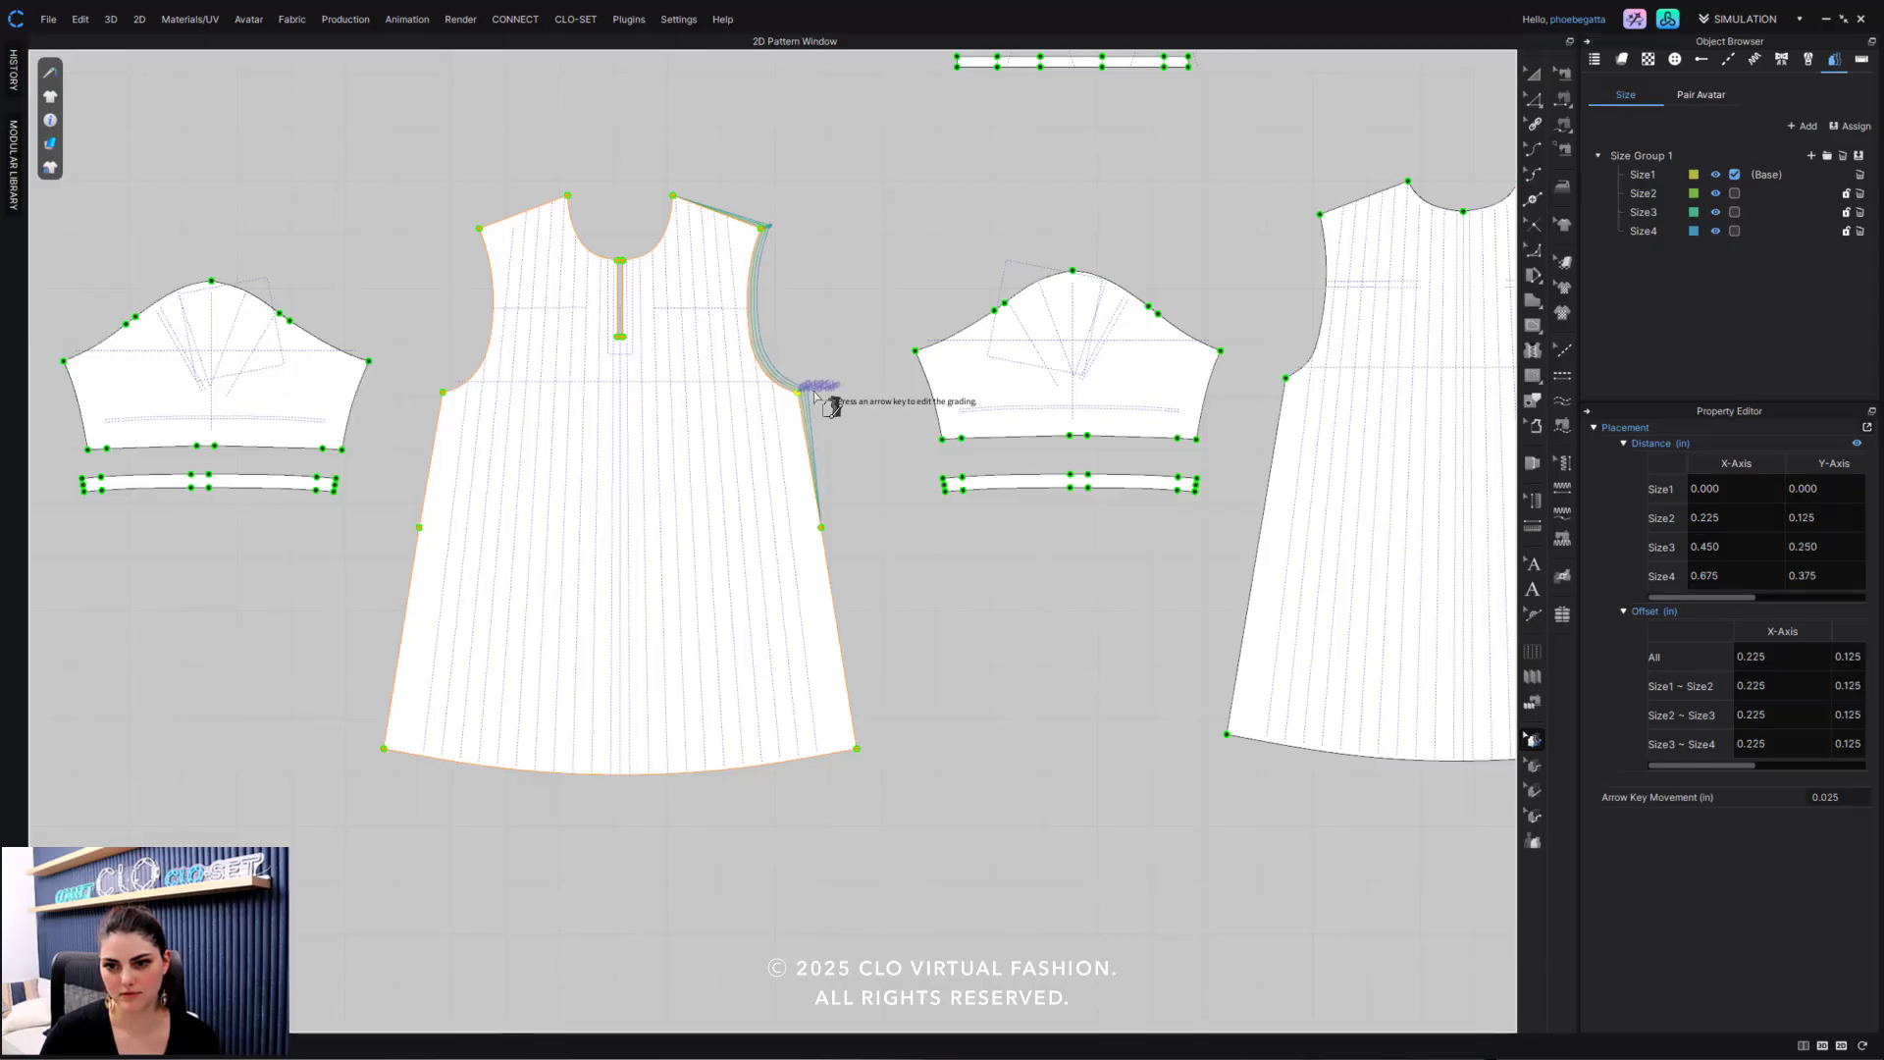
click(888, 416)
Convert the middle point of the front panel's right side seam to a non-grade point and inspect the seam.
click(821, 528)
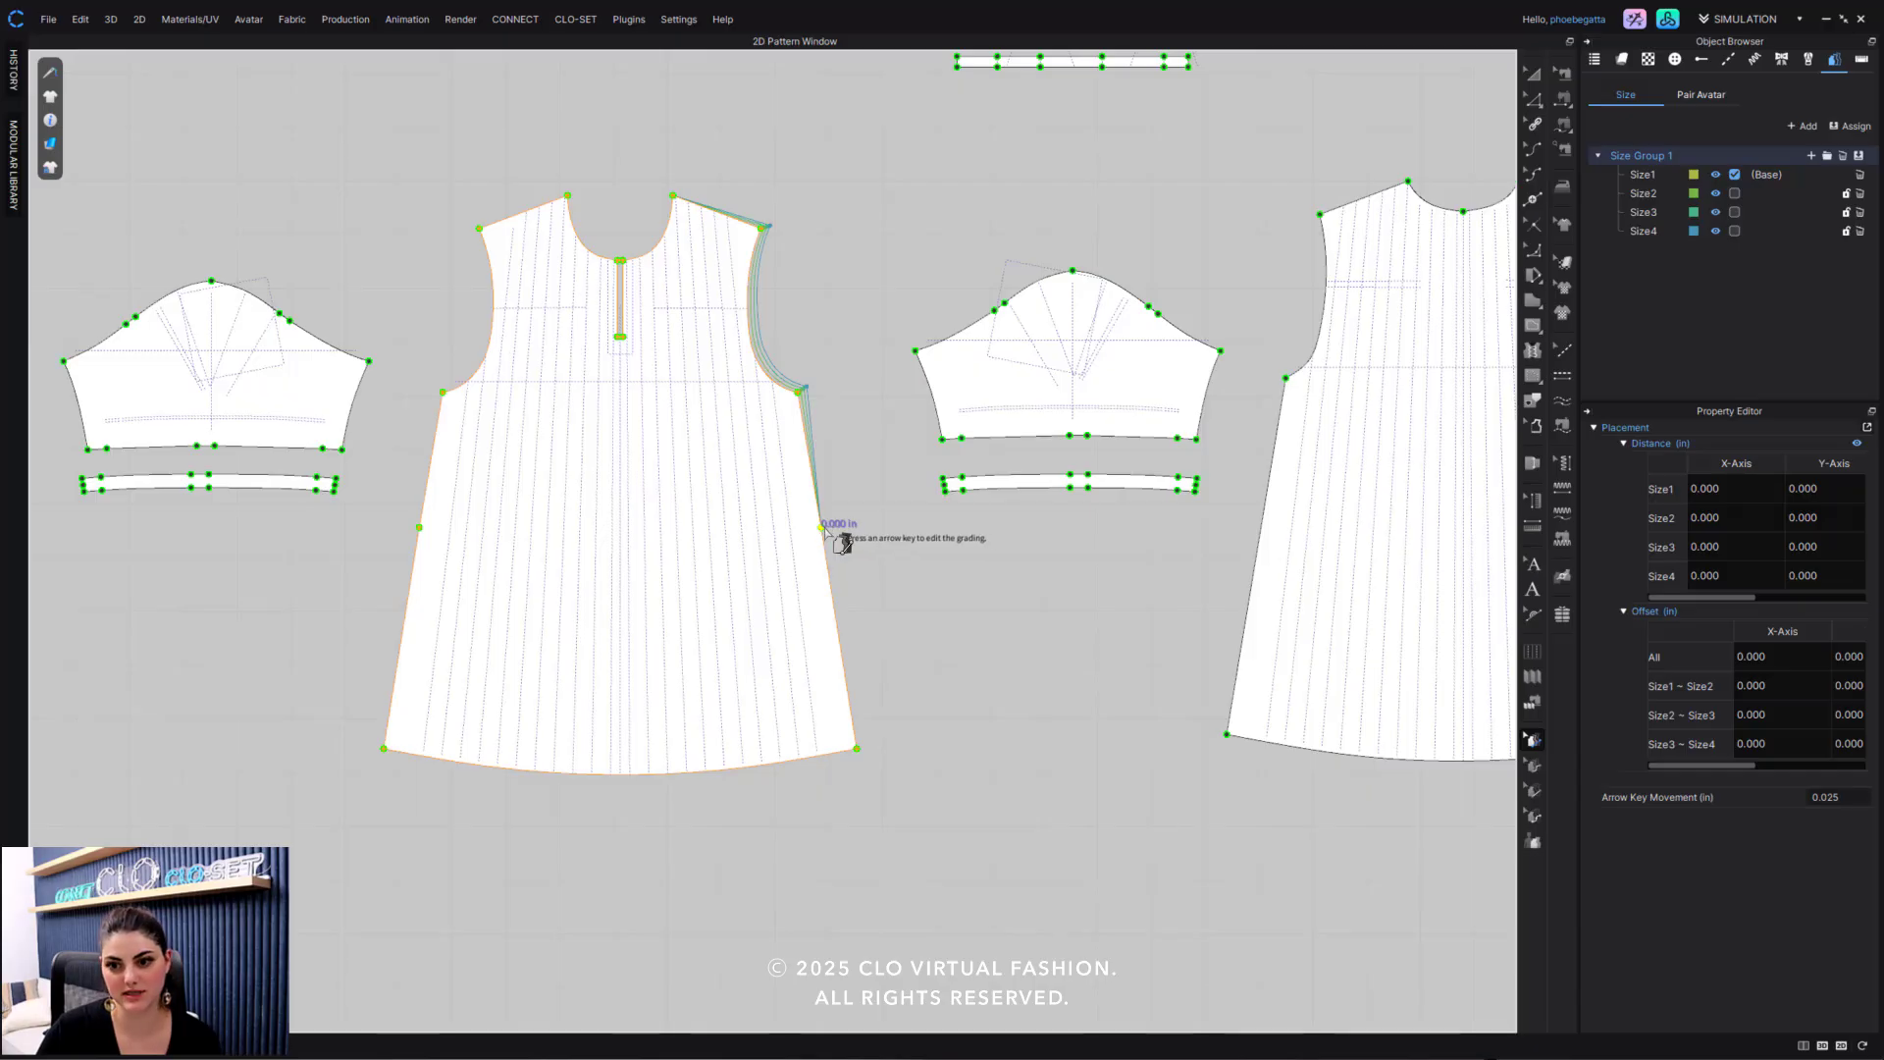
right_click(824, 530)
click(905, 538)
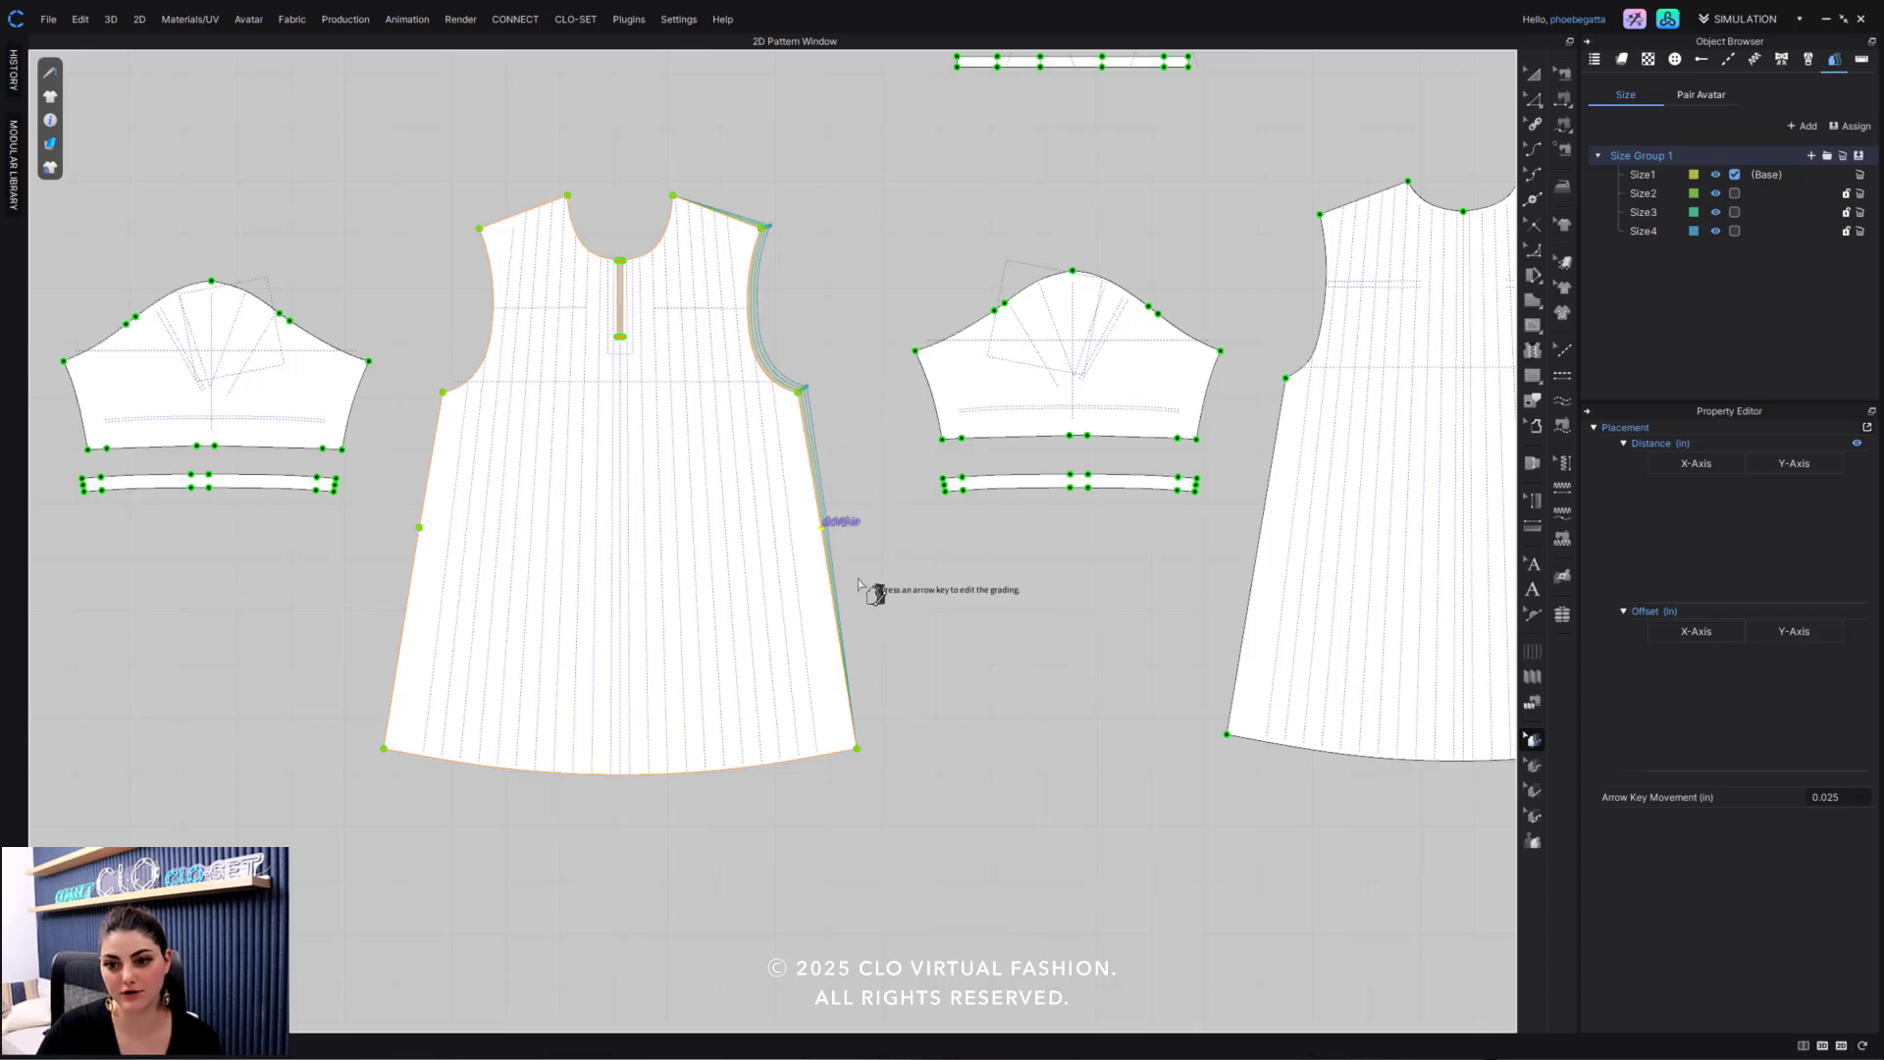
scroll(863, 584, up, 4)
click(852, 608)
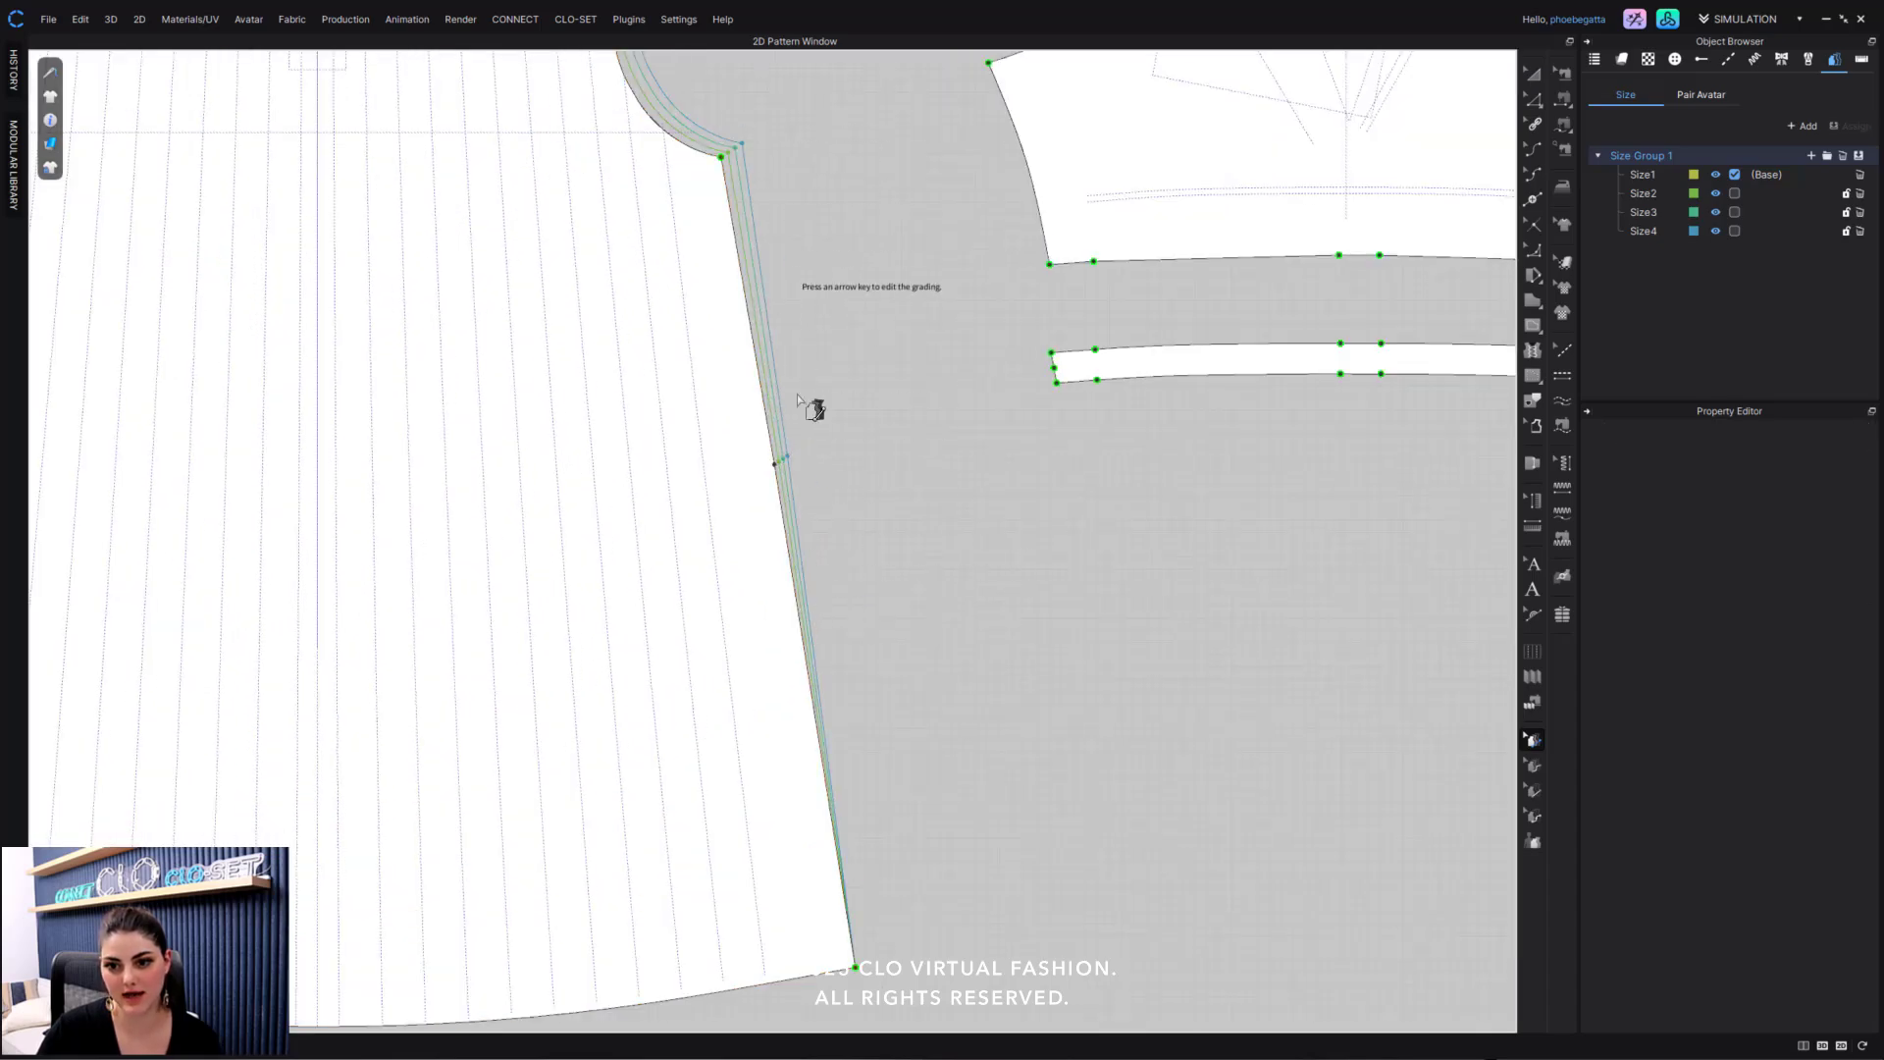
scroll(891, 887, down, 3)
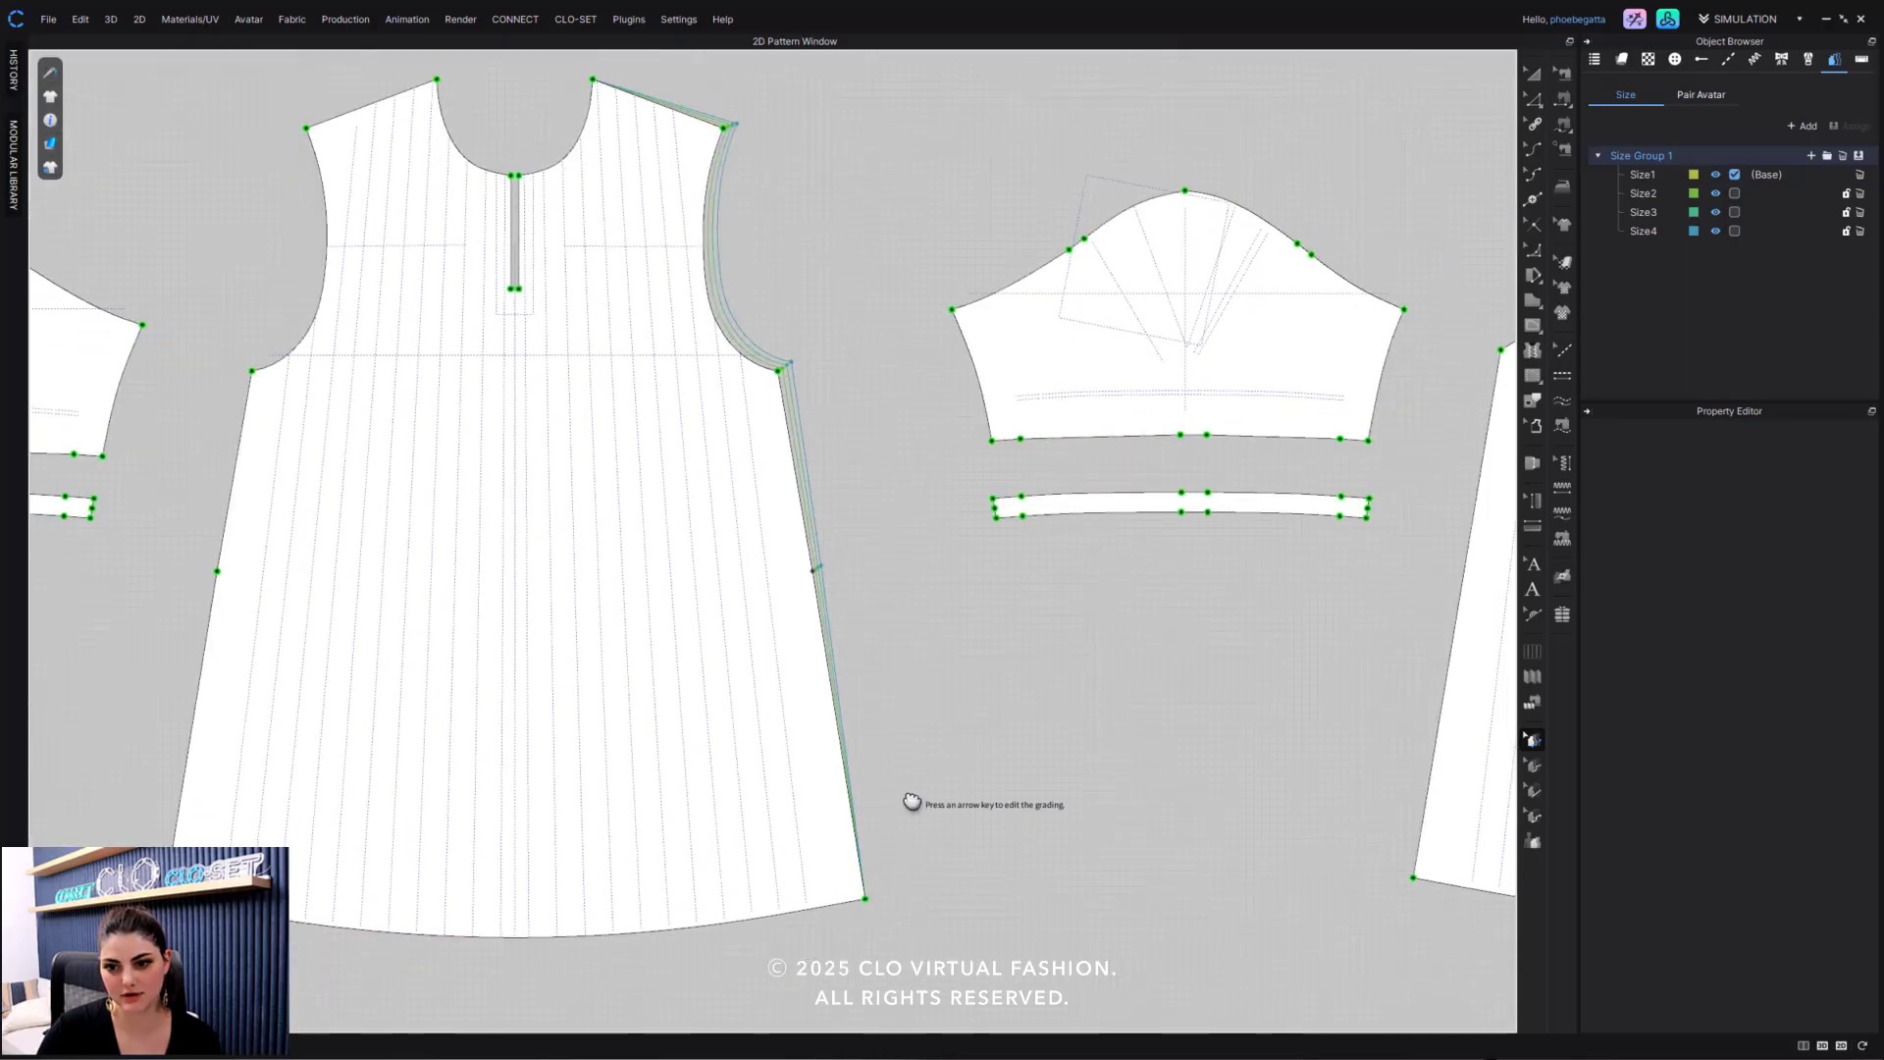
Grade the front panel's right hem corner by 0.375 in X per size.
click(881, 905)
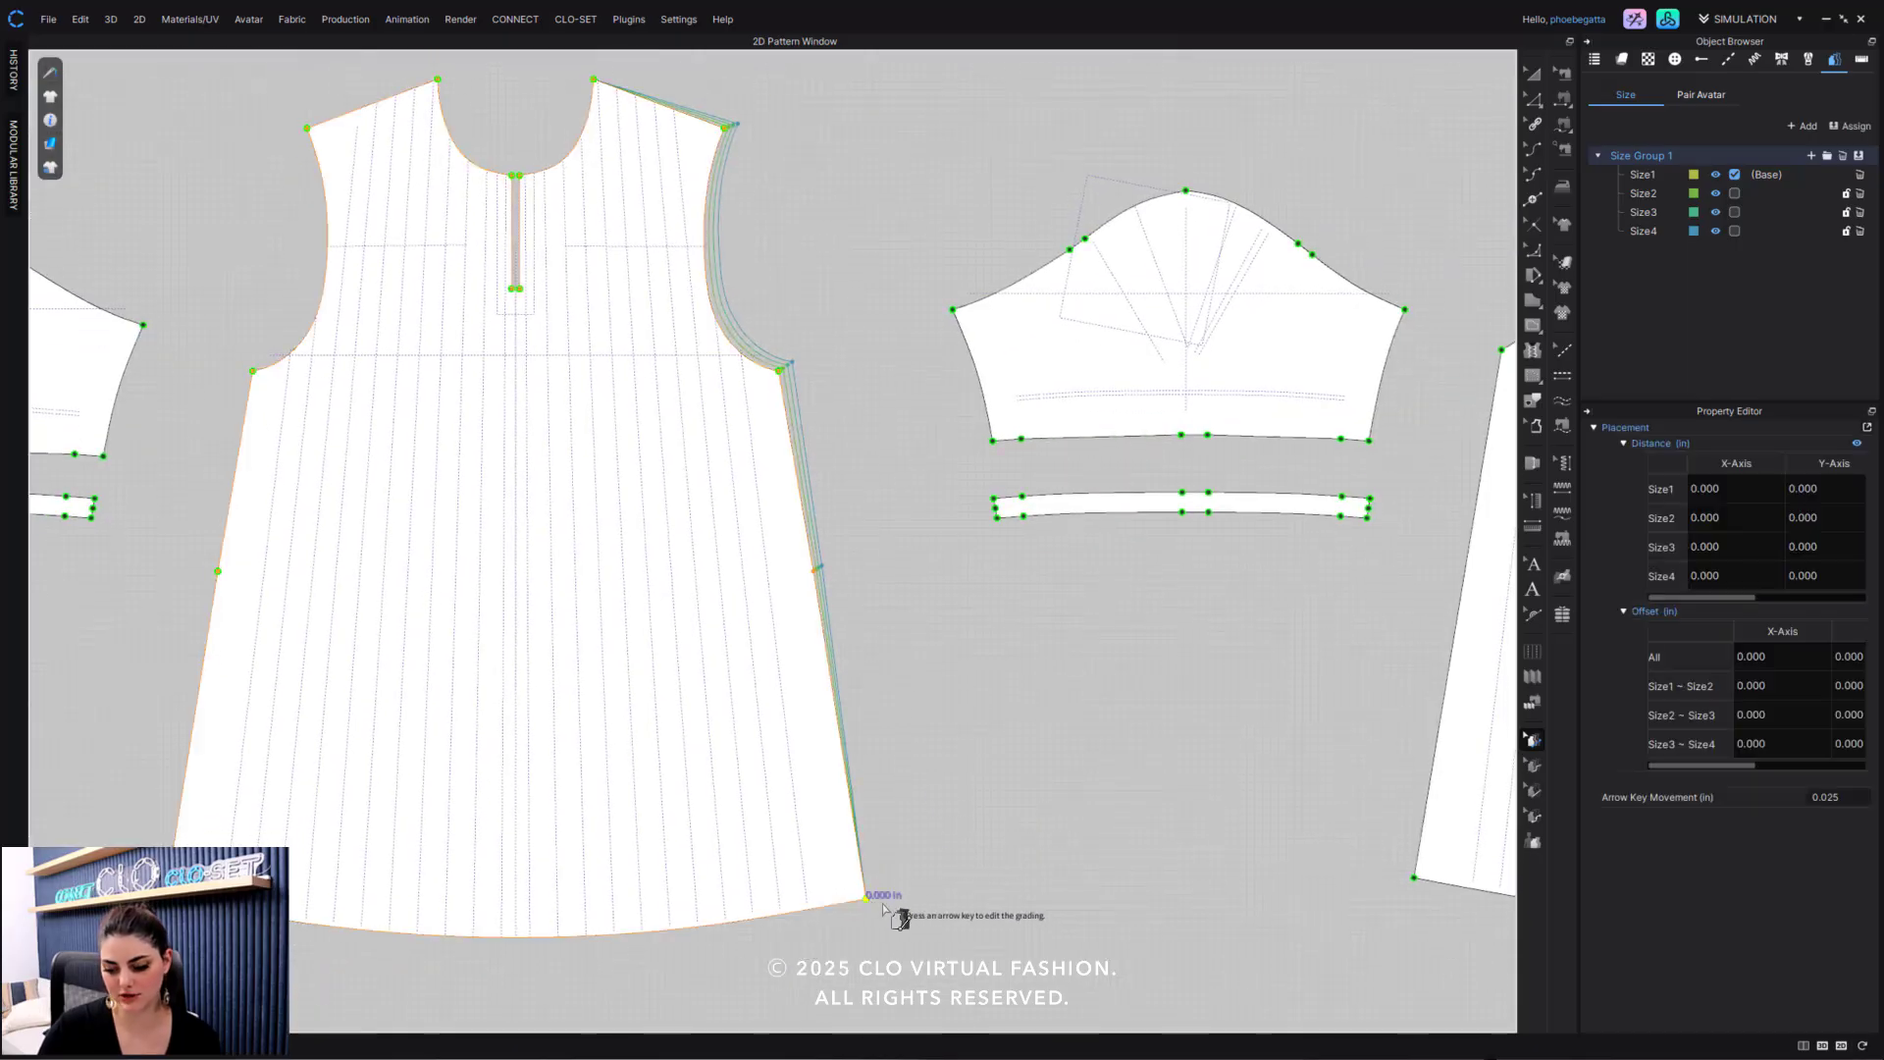
key(Right)
key(Right)
key(Right)
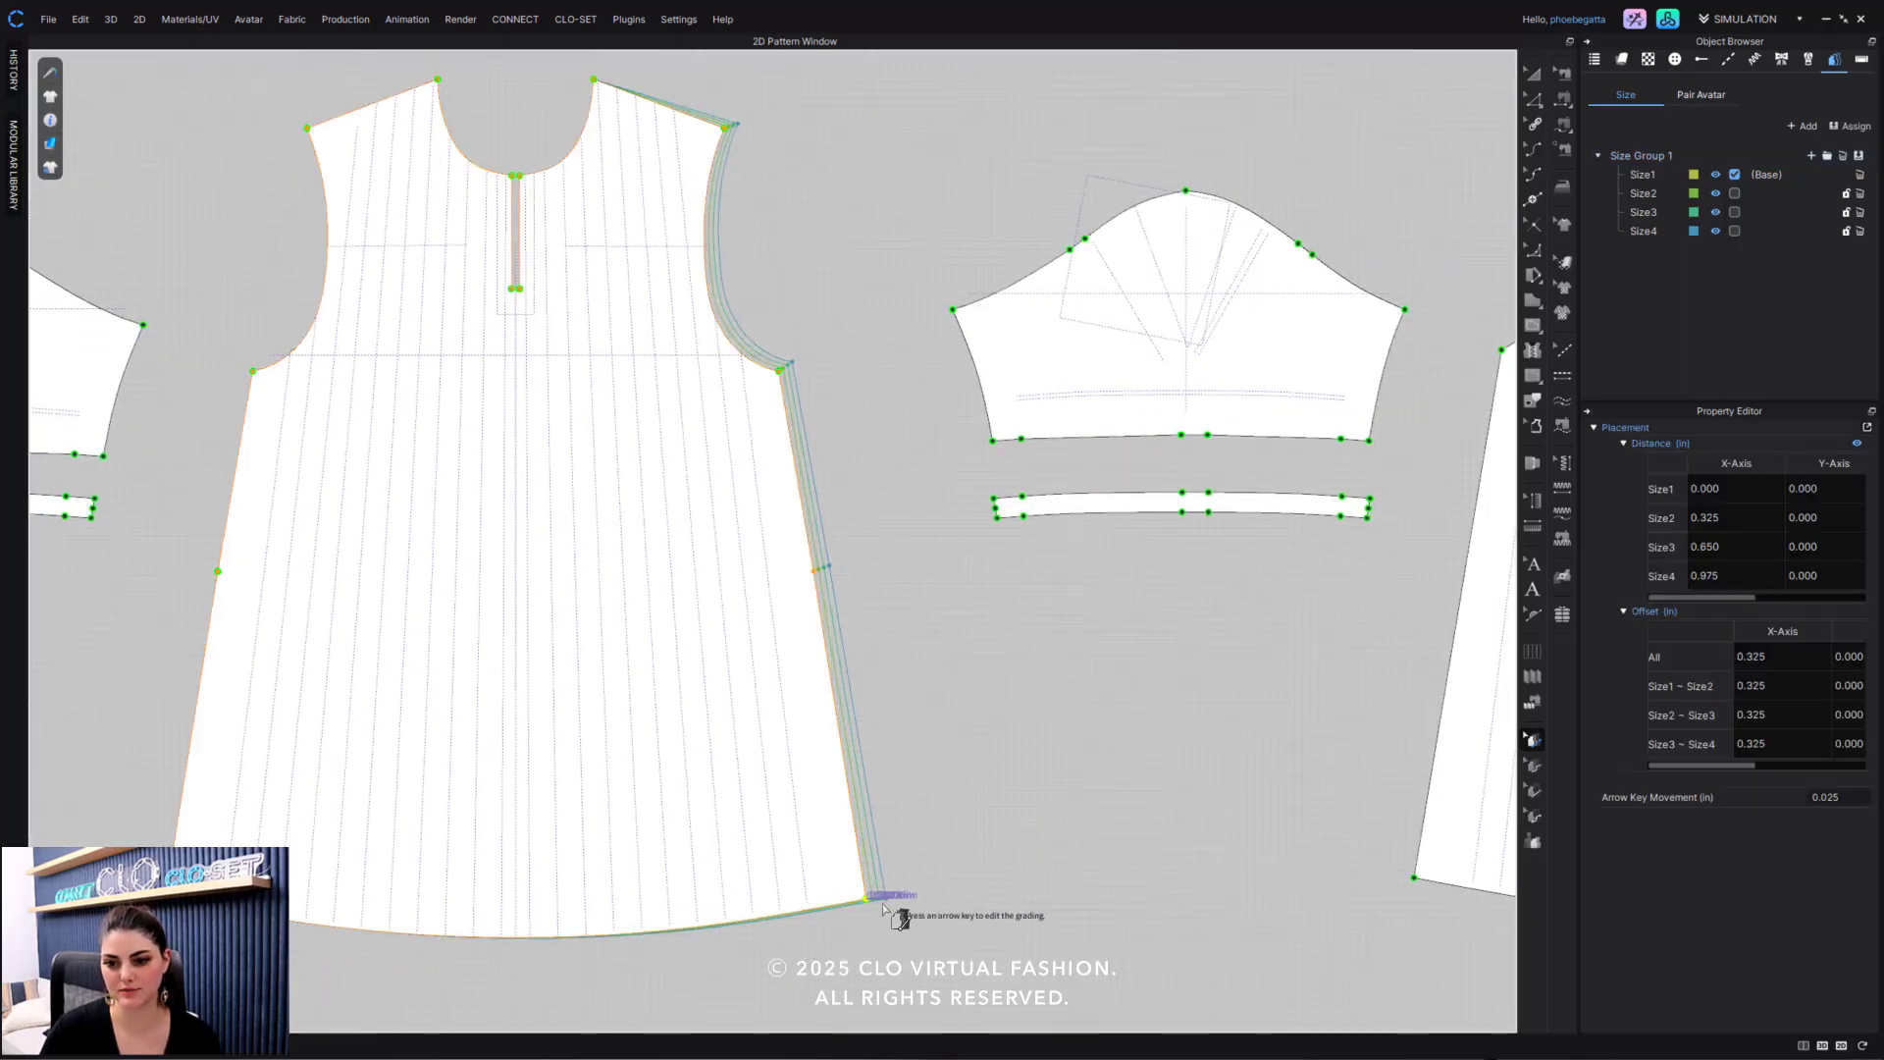
key(Right)
key(Right)
Copy the right hem corner's grading and mirror-paste it in X & Y onto the front panel's left hem corner.
click(1640, 155)
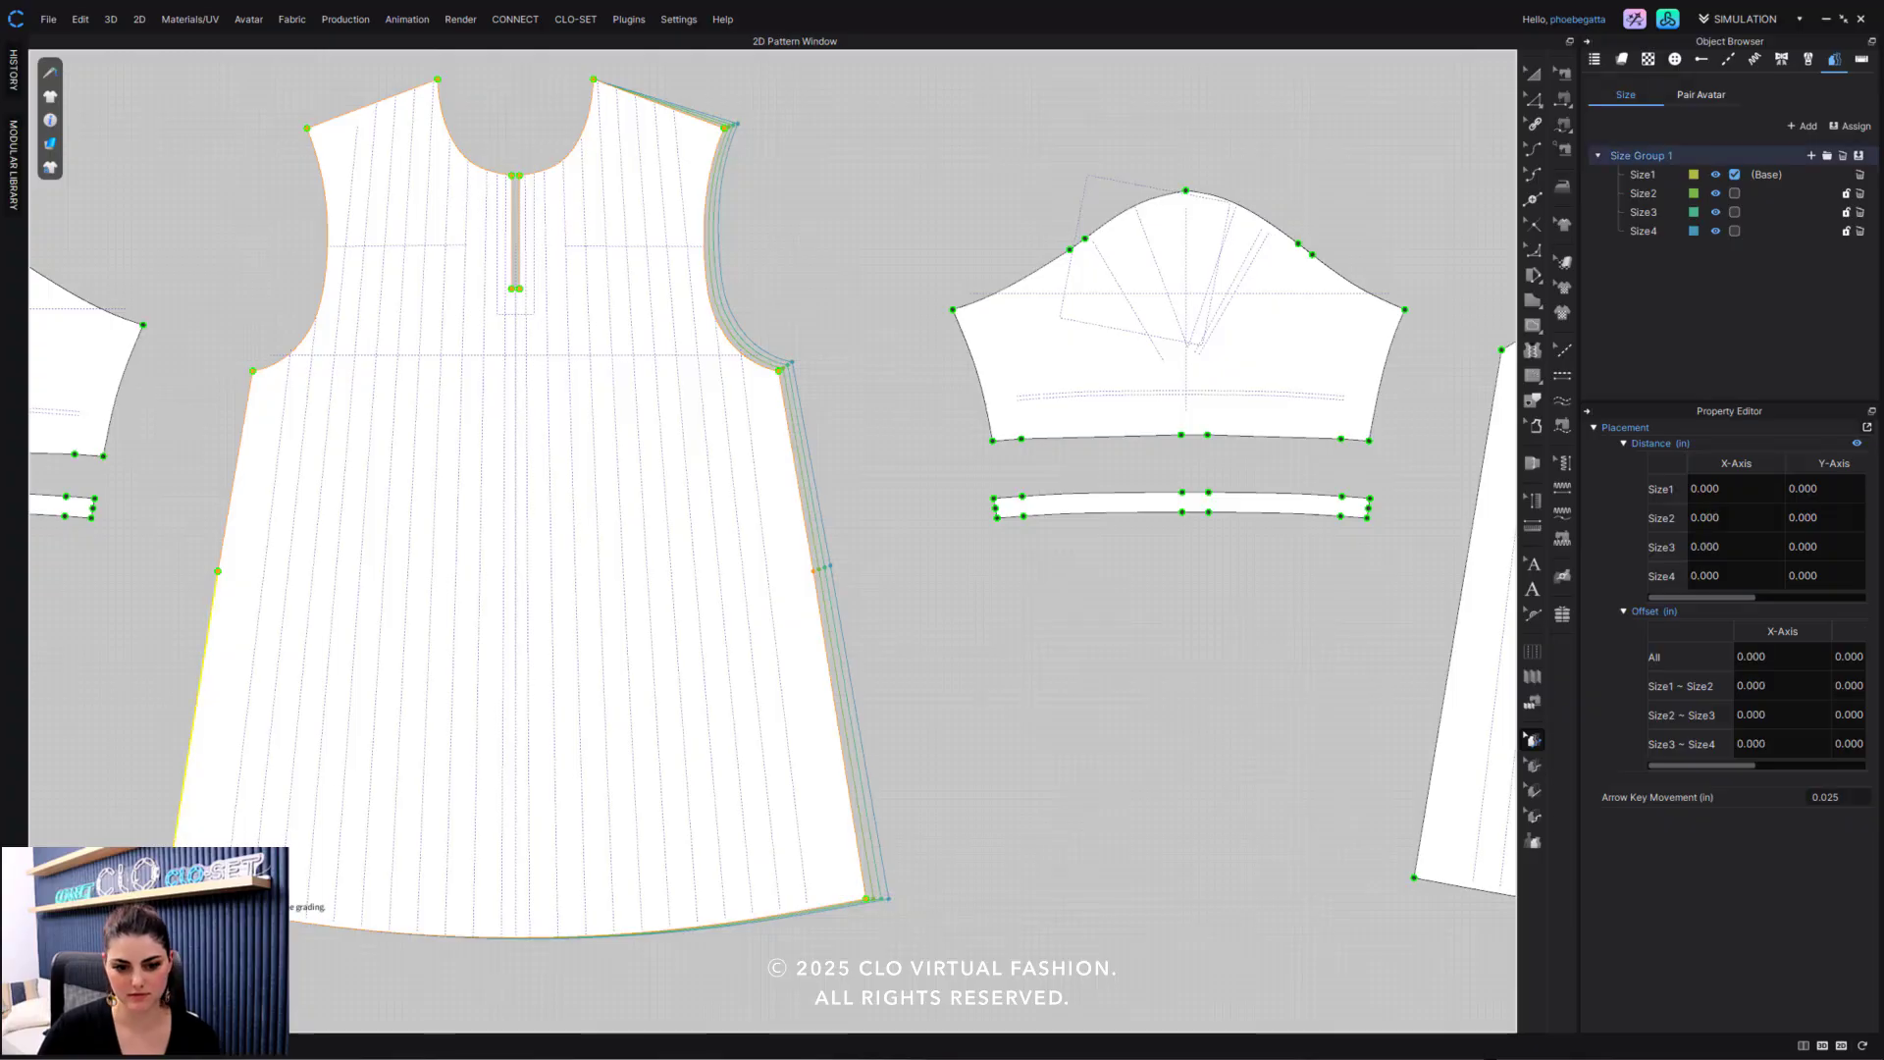
right_click(865, 899)
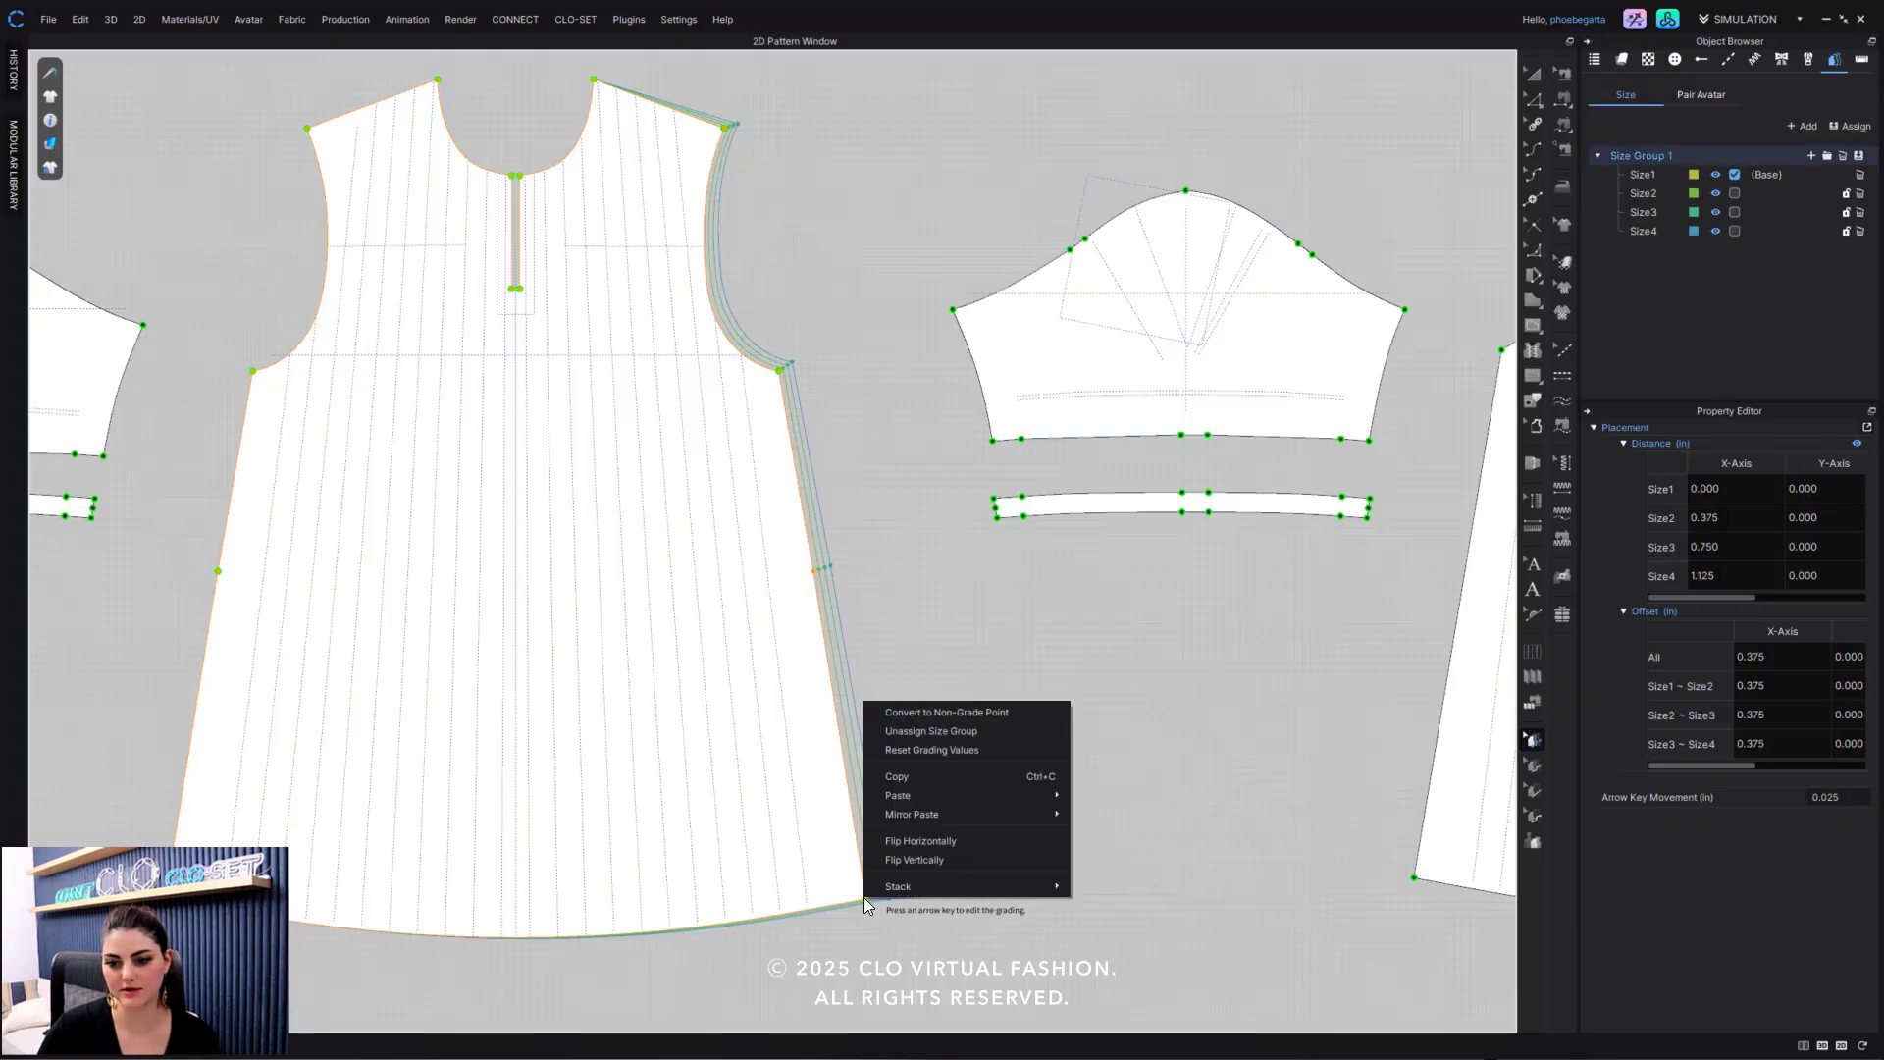
click(958, 780)
right_click(169, 898)
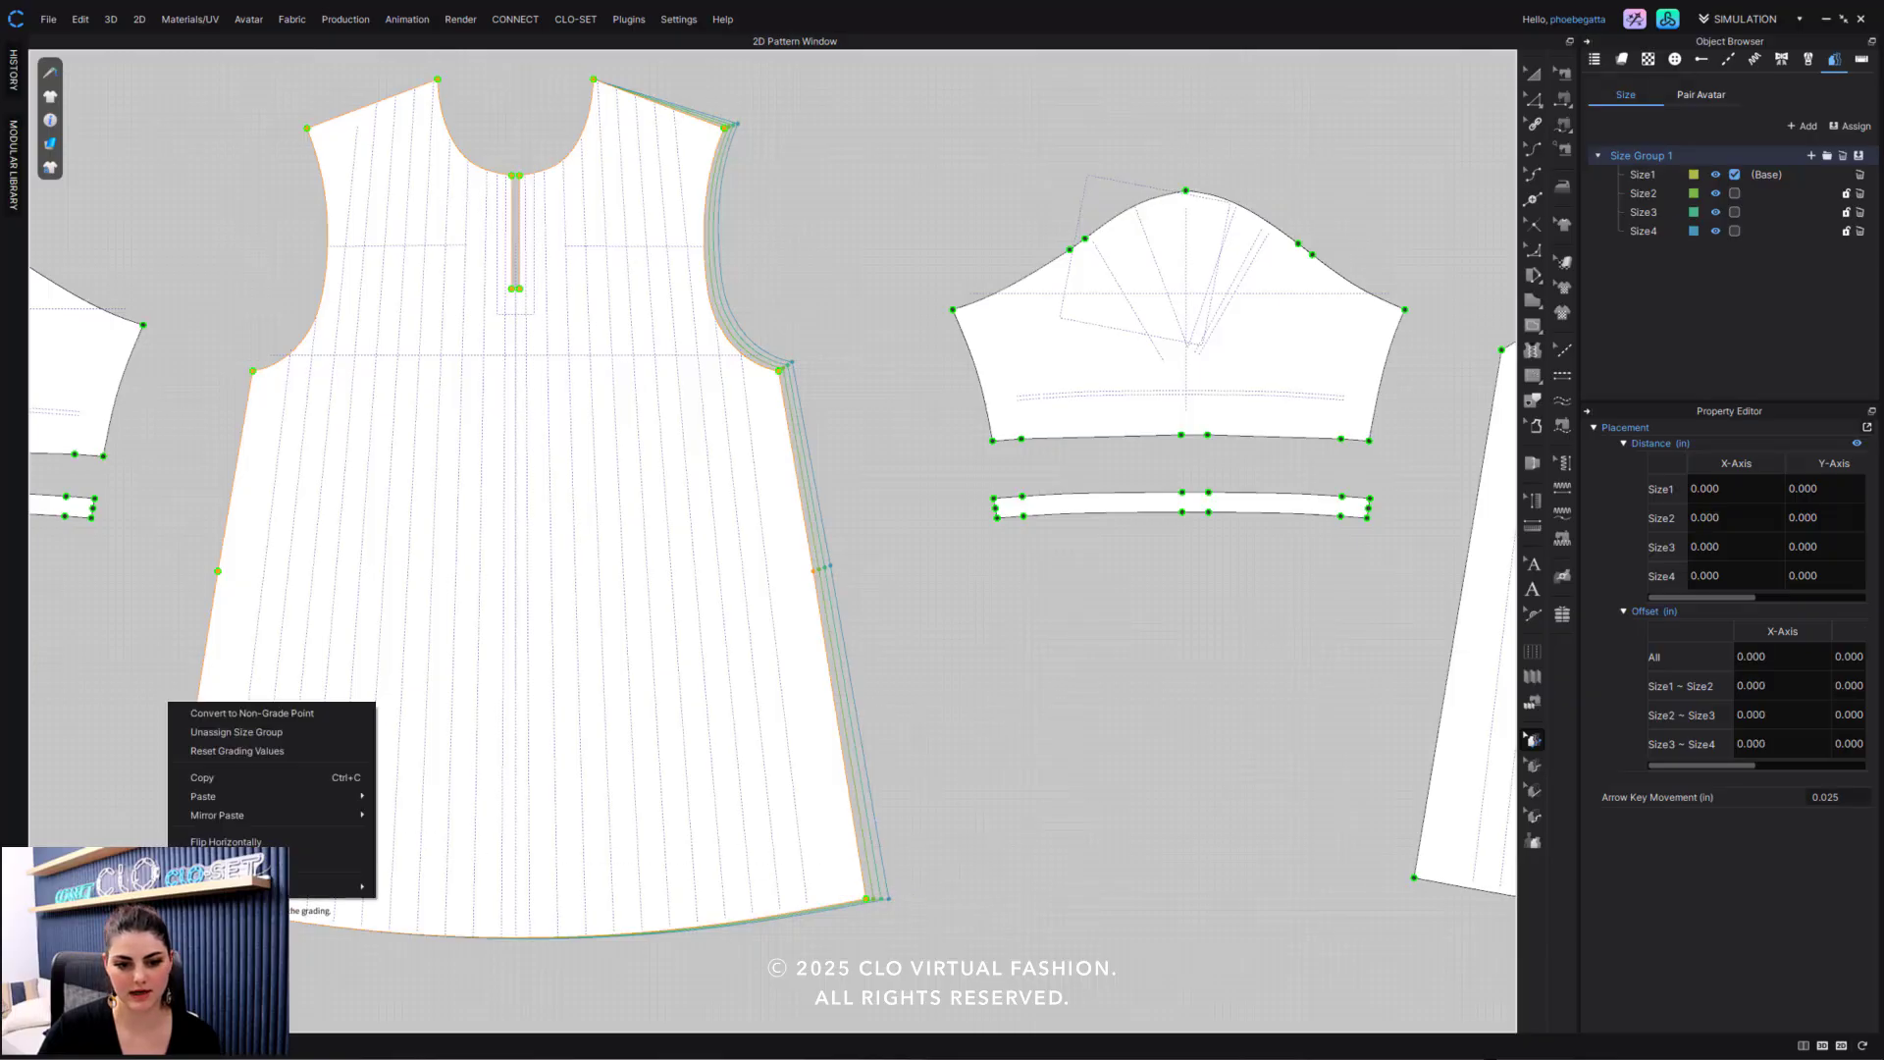
mouse_move(303, 811)
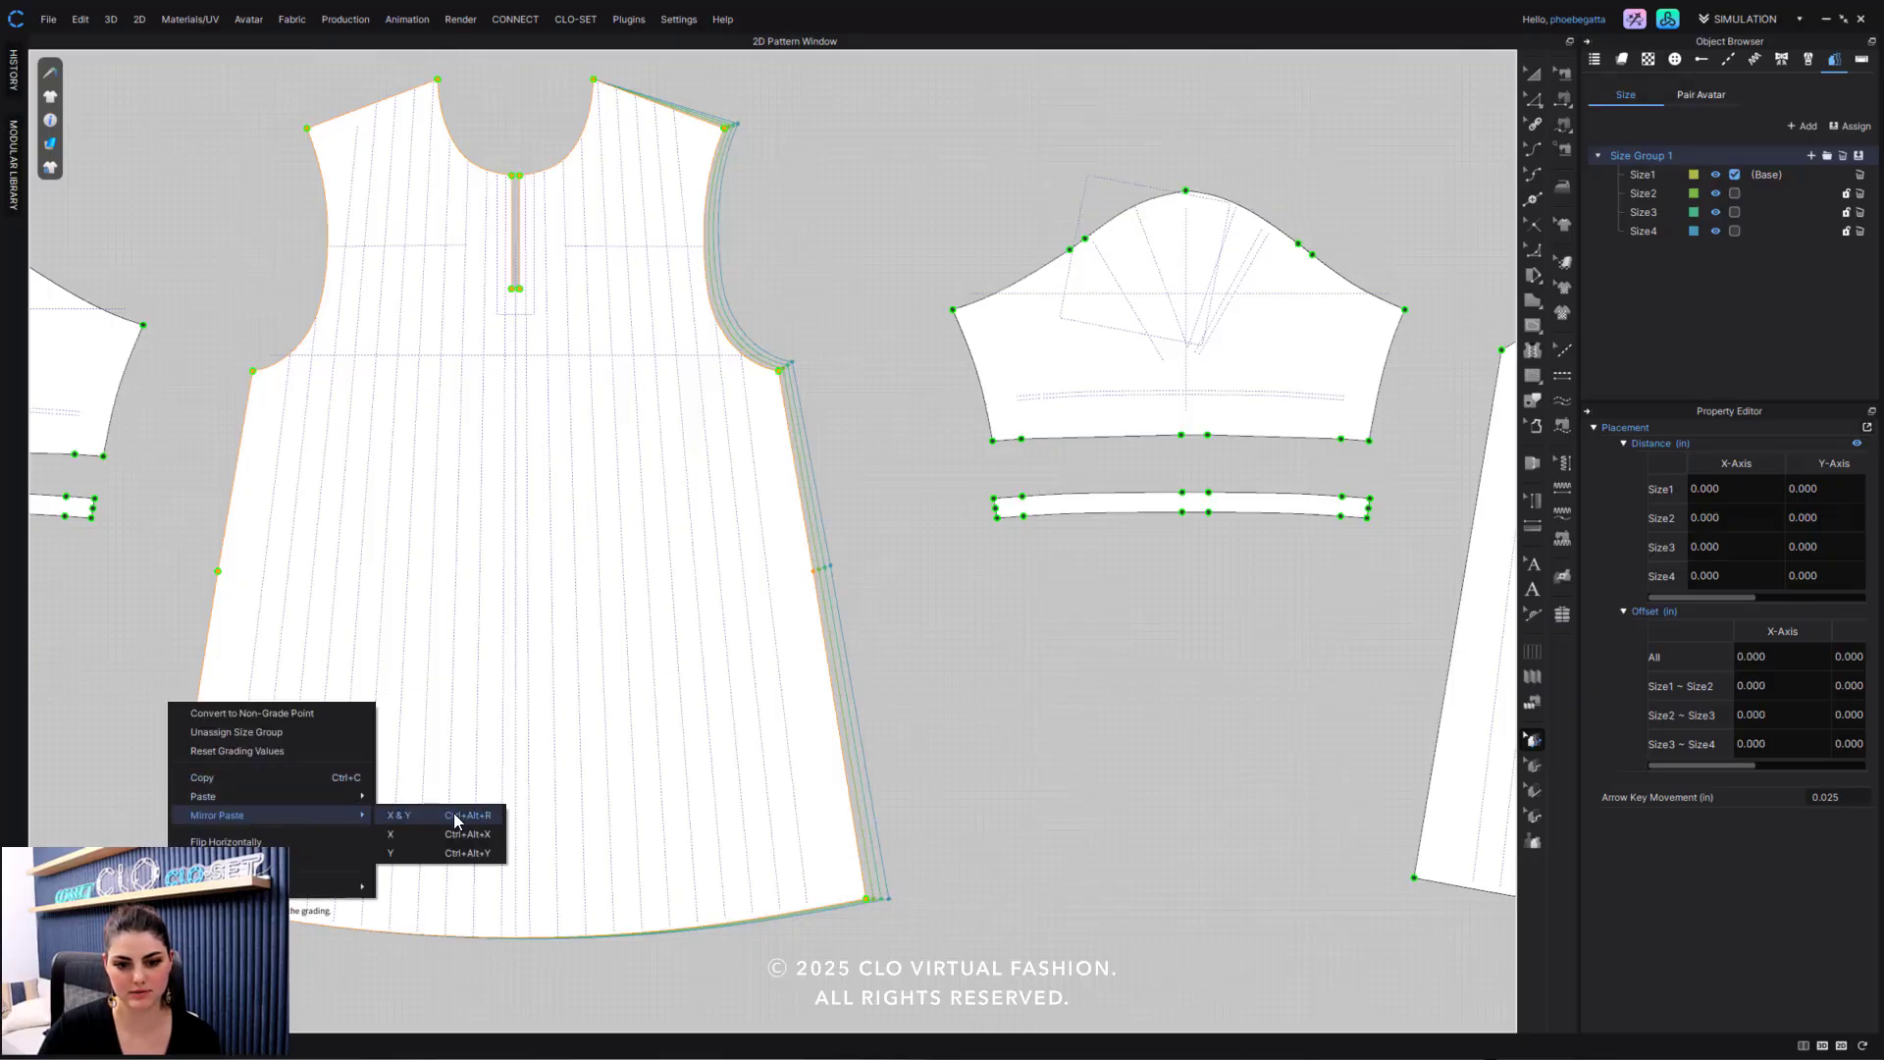
click(453, 814)
Convert the middle point of the front panel's left side seam to a non-grade point.
click(218, 570)
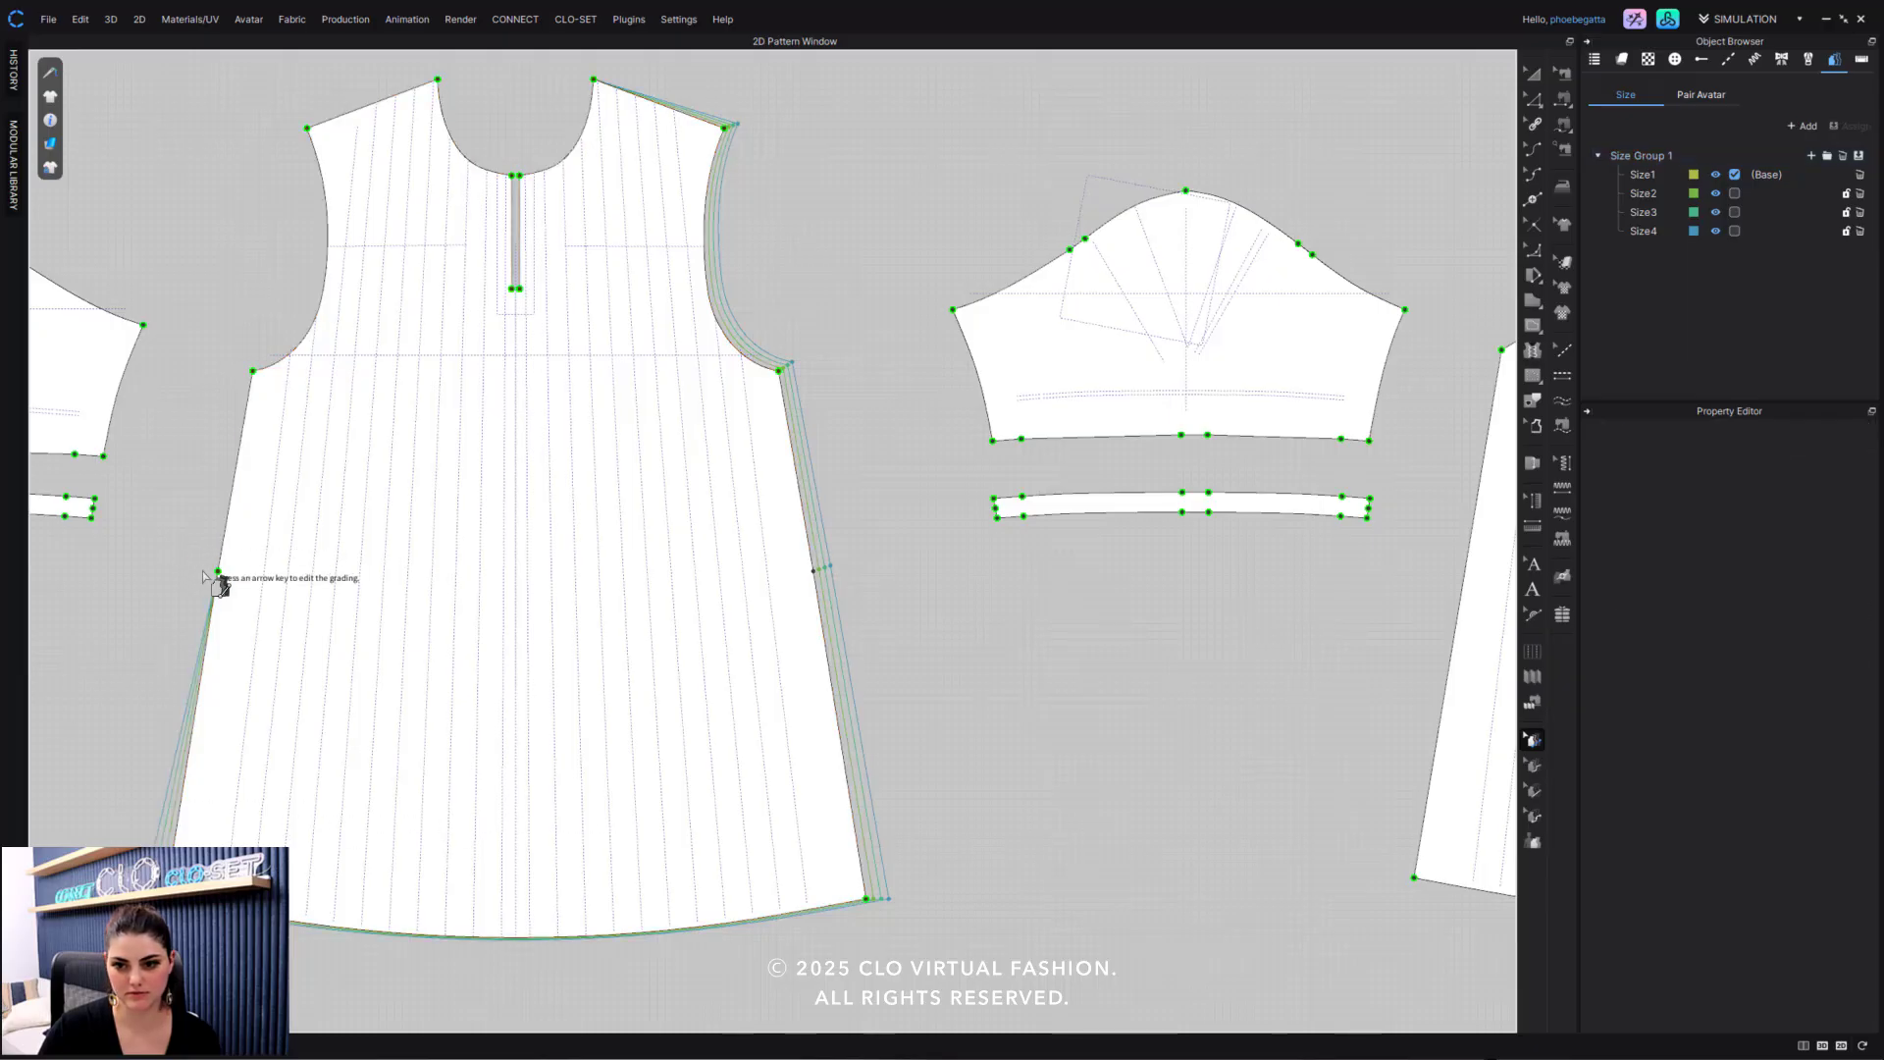
click(217, 570)
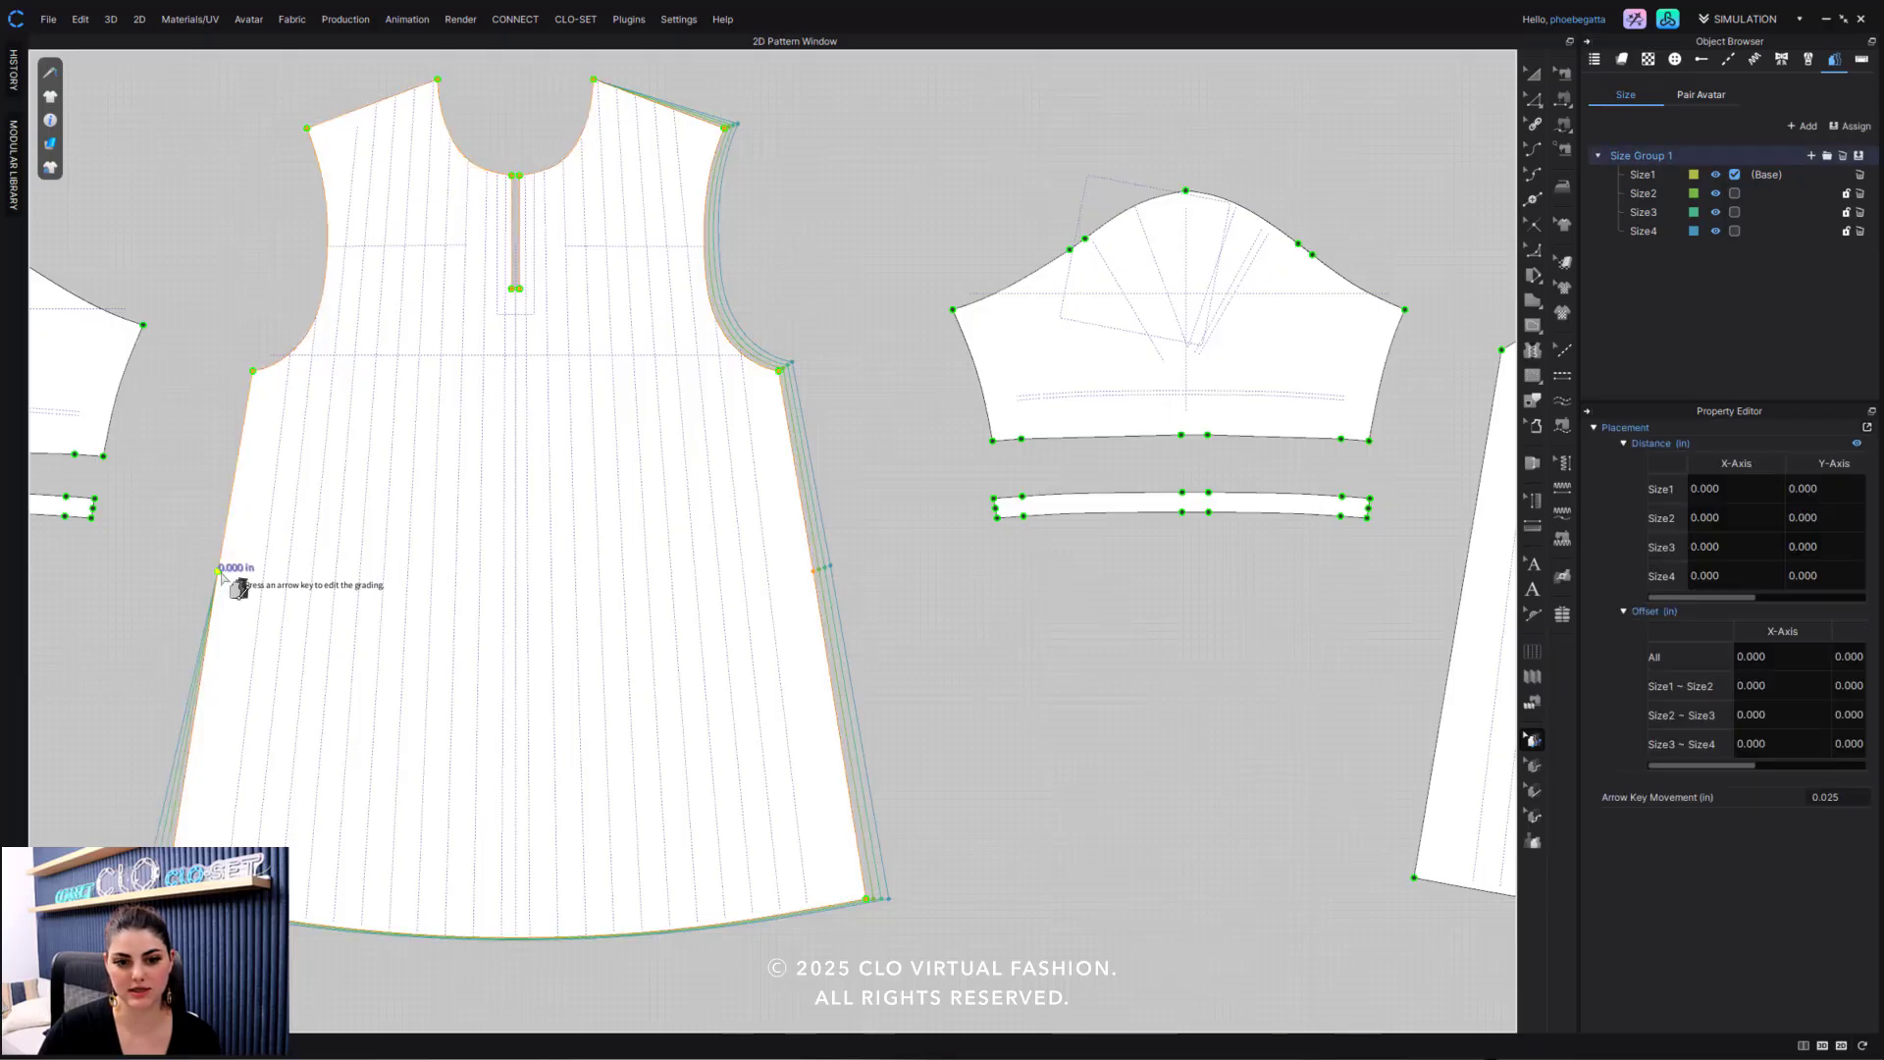
right_click(219, 572)
click(324, 585)
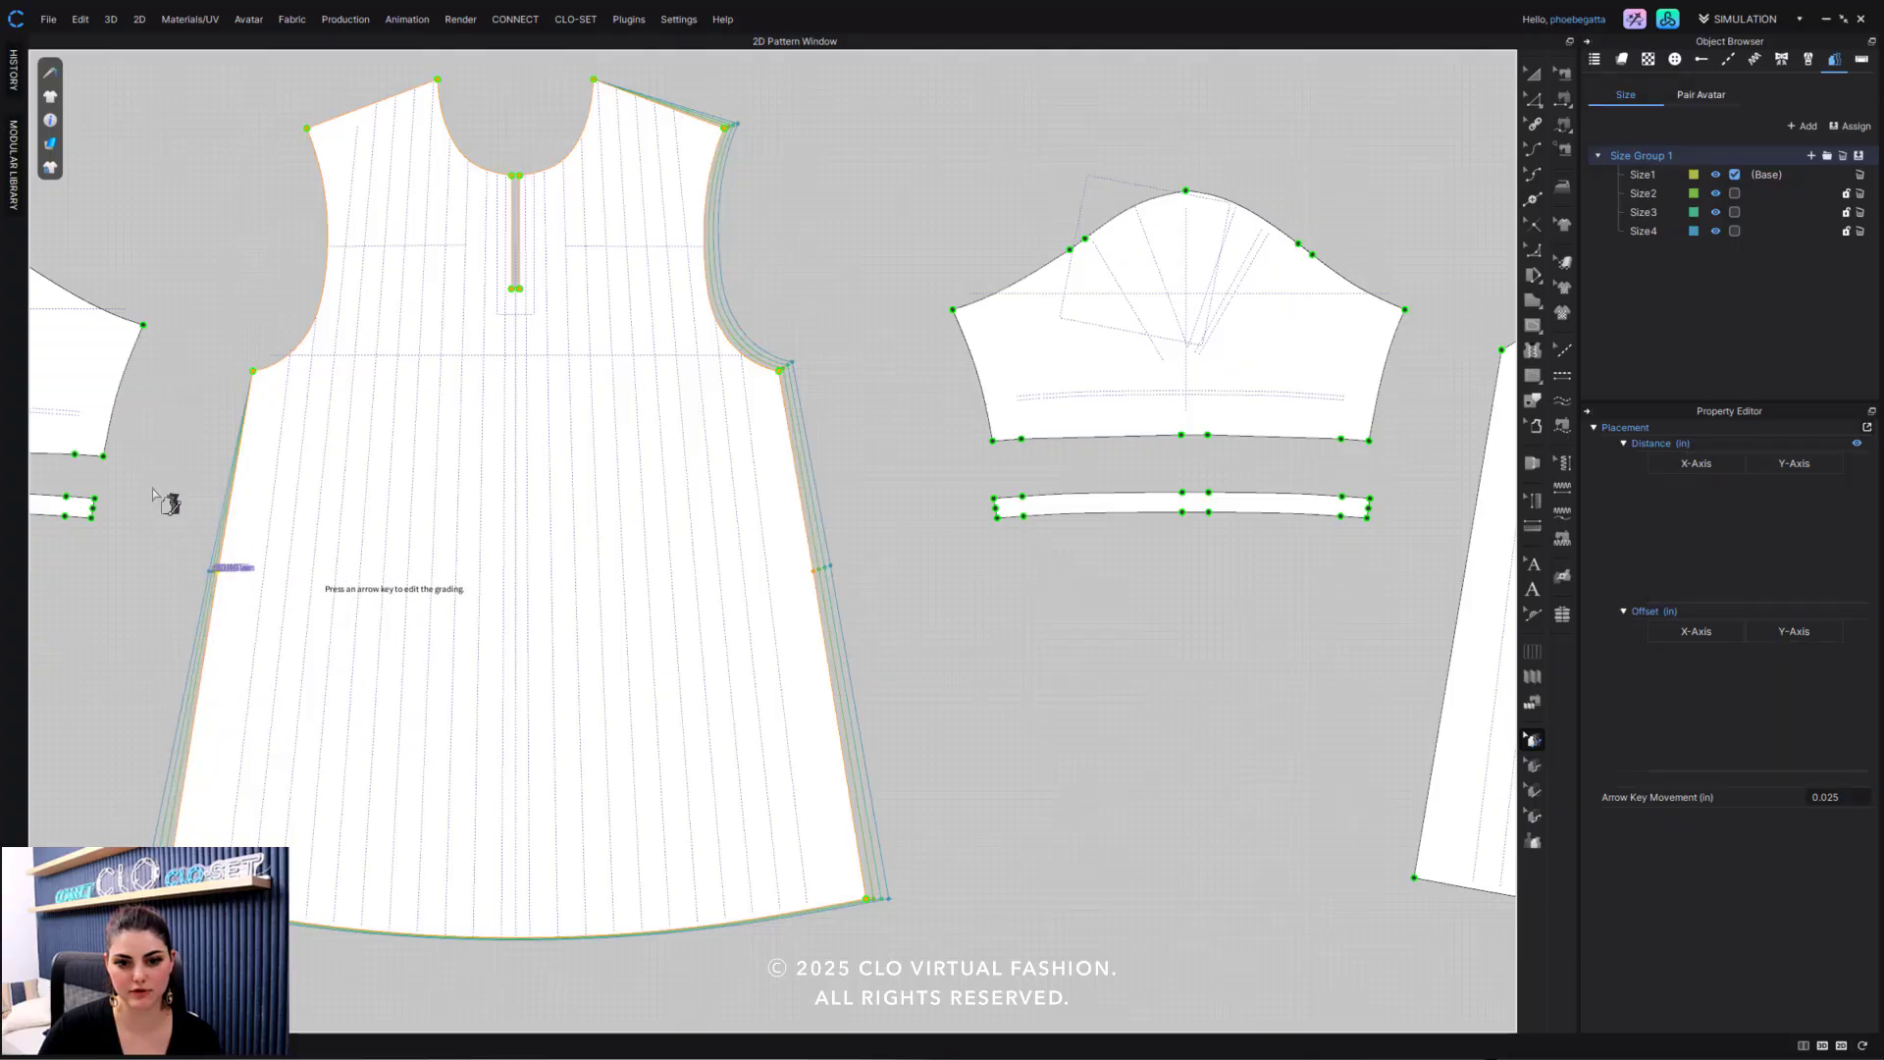
click(326, 387)
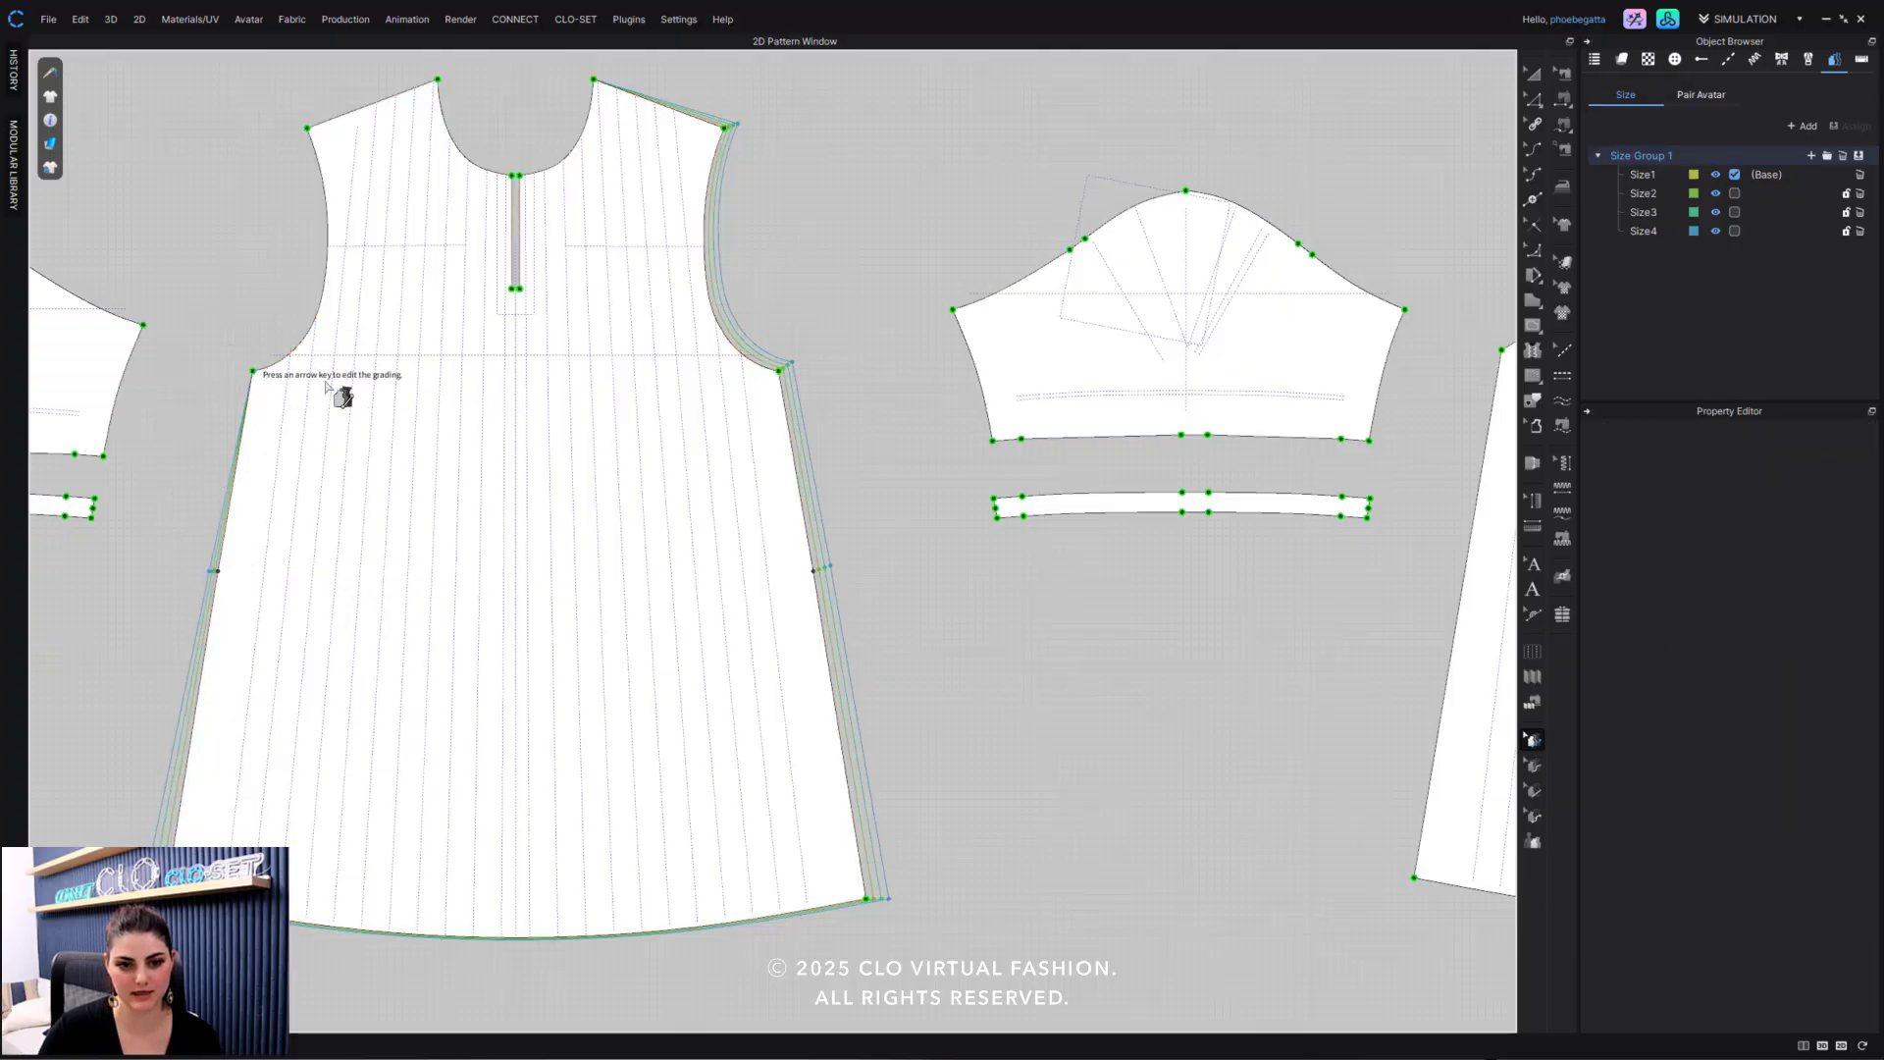
Copy the right underarm point's grading and mirror-paste it in X & Y onto the front panel's left underarm point.
click(783, 373)
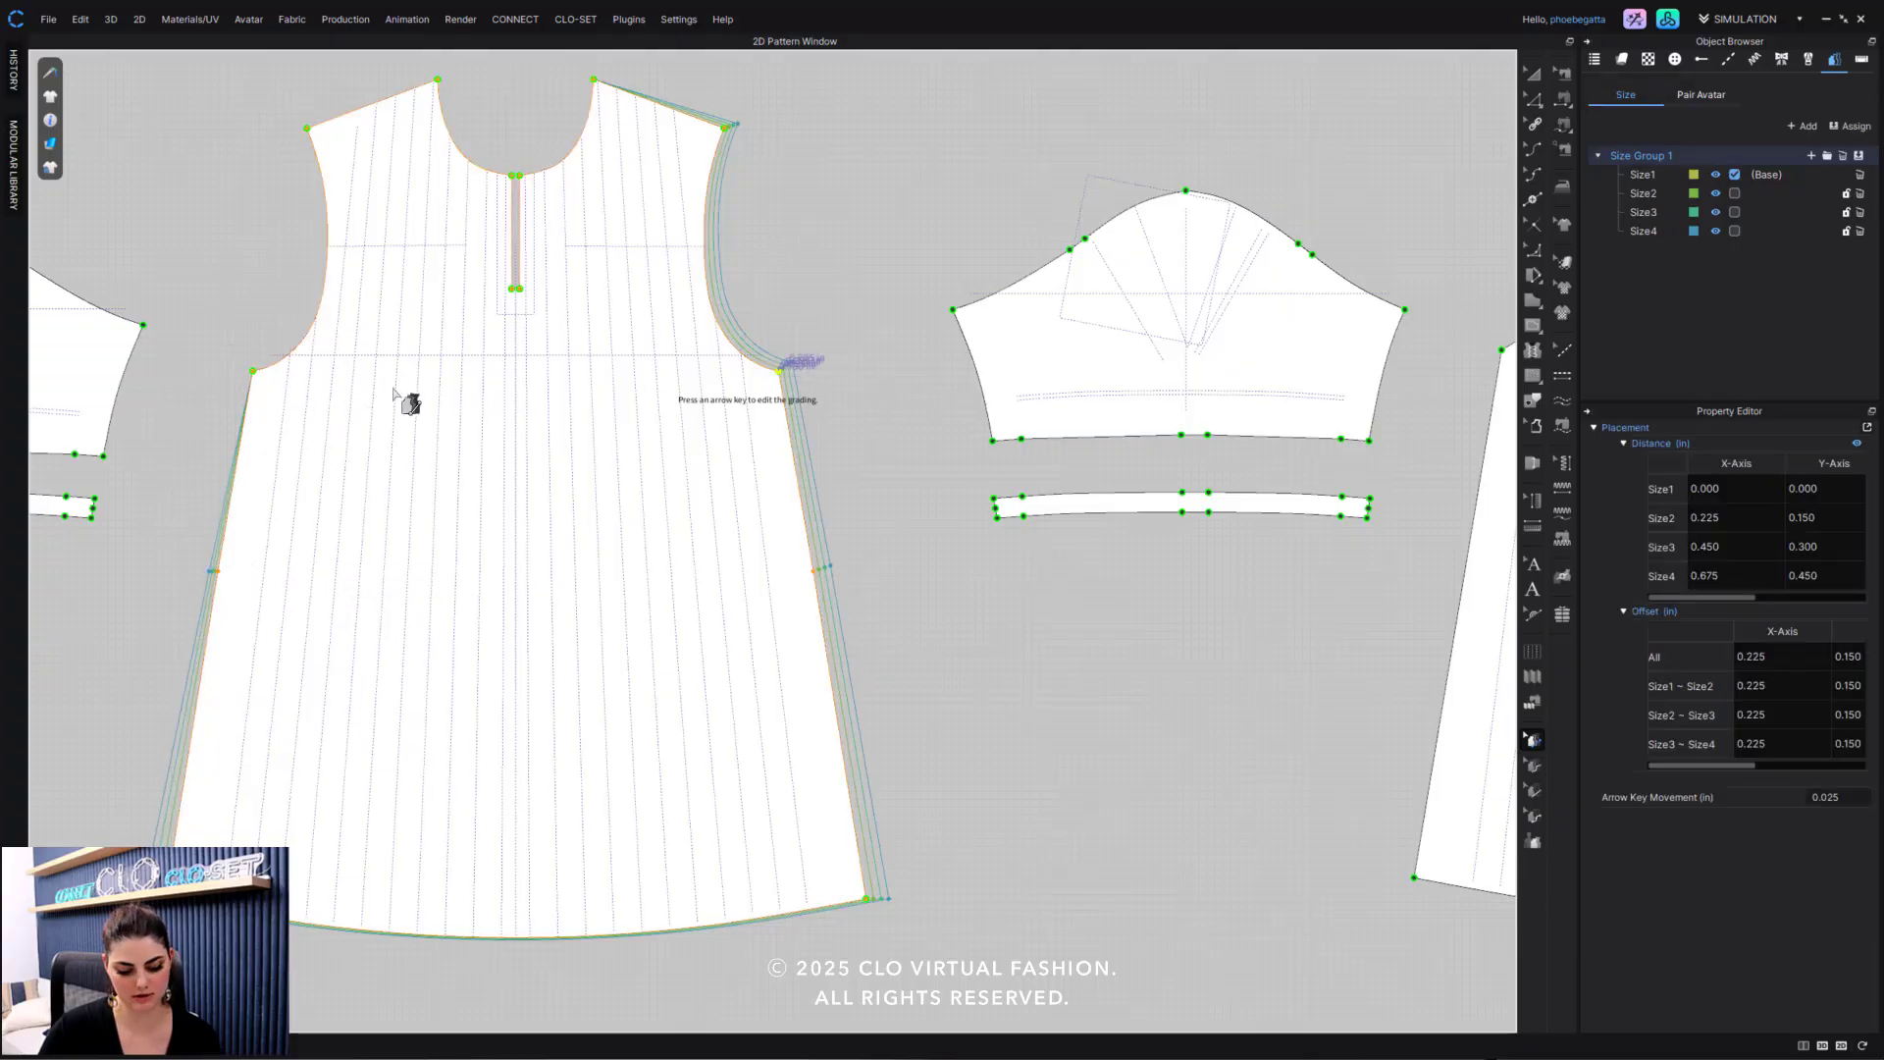
click(253, 372)
right_click(253, 372)
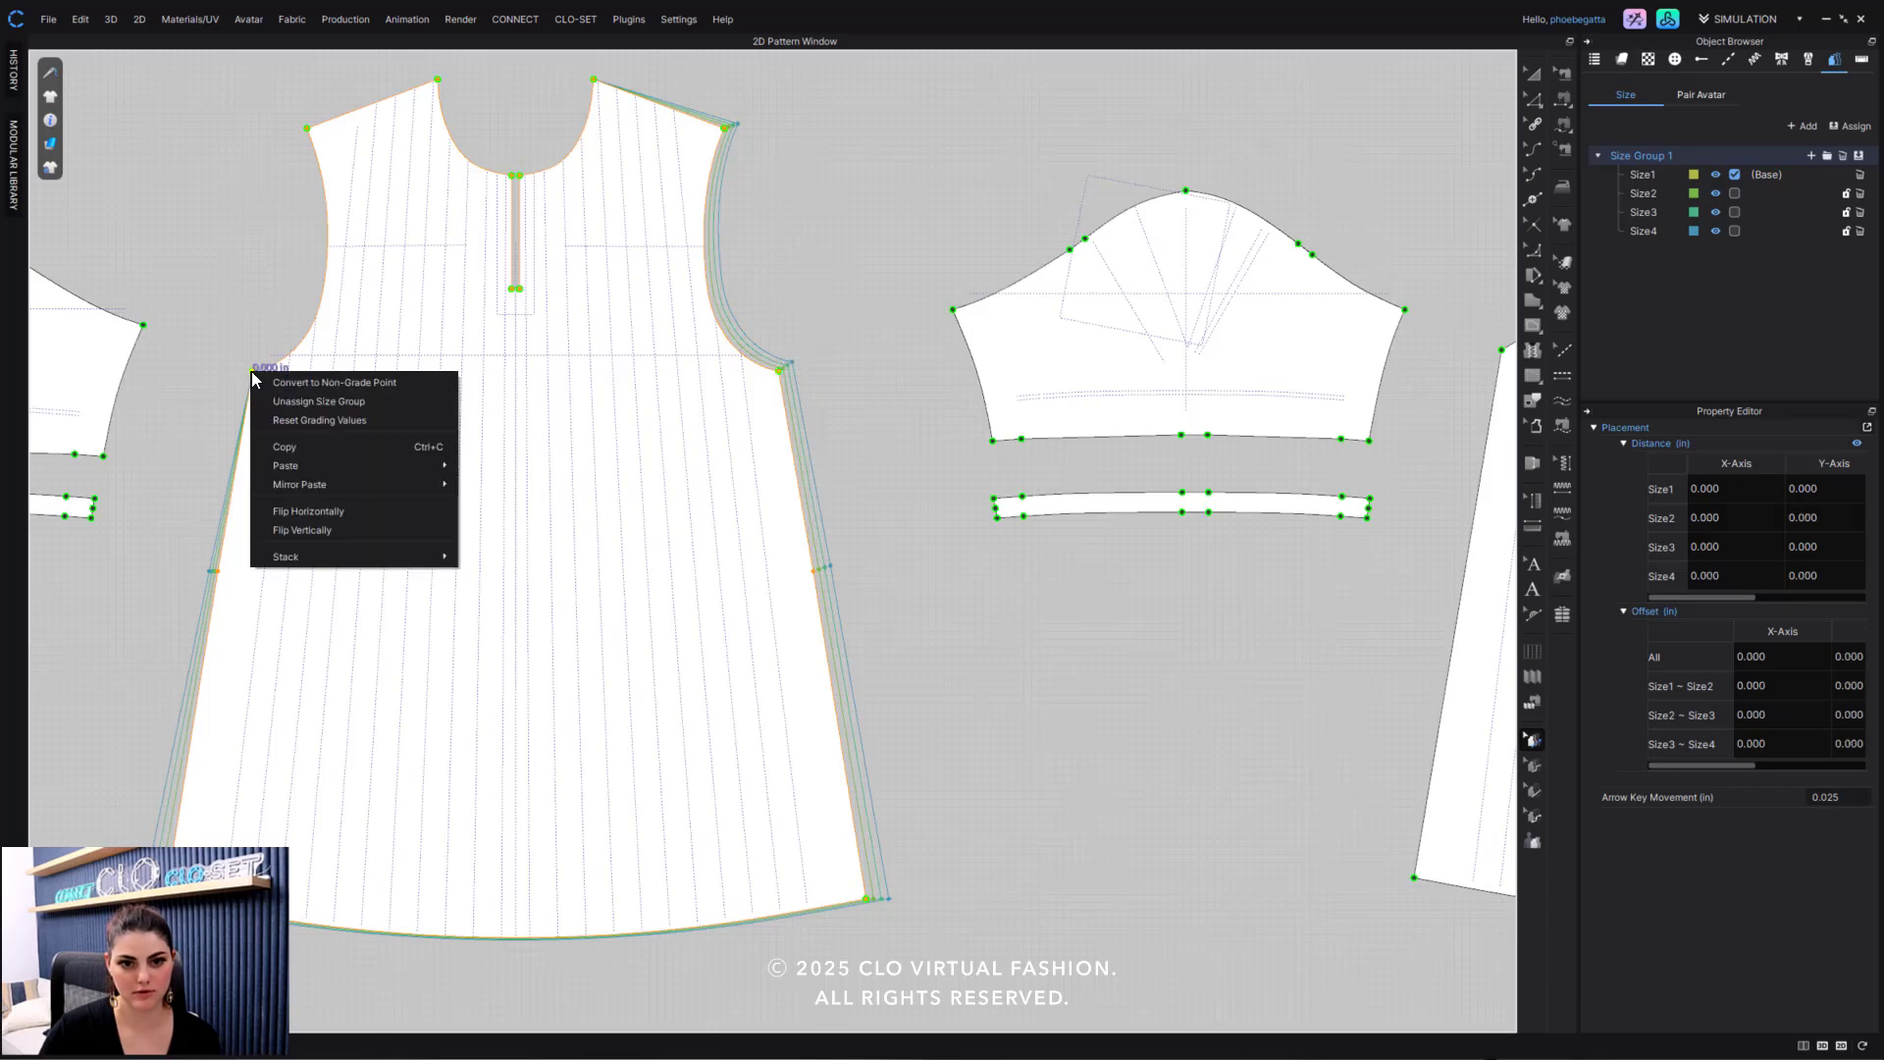
mouse_move(372, 486)
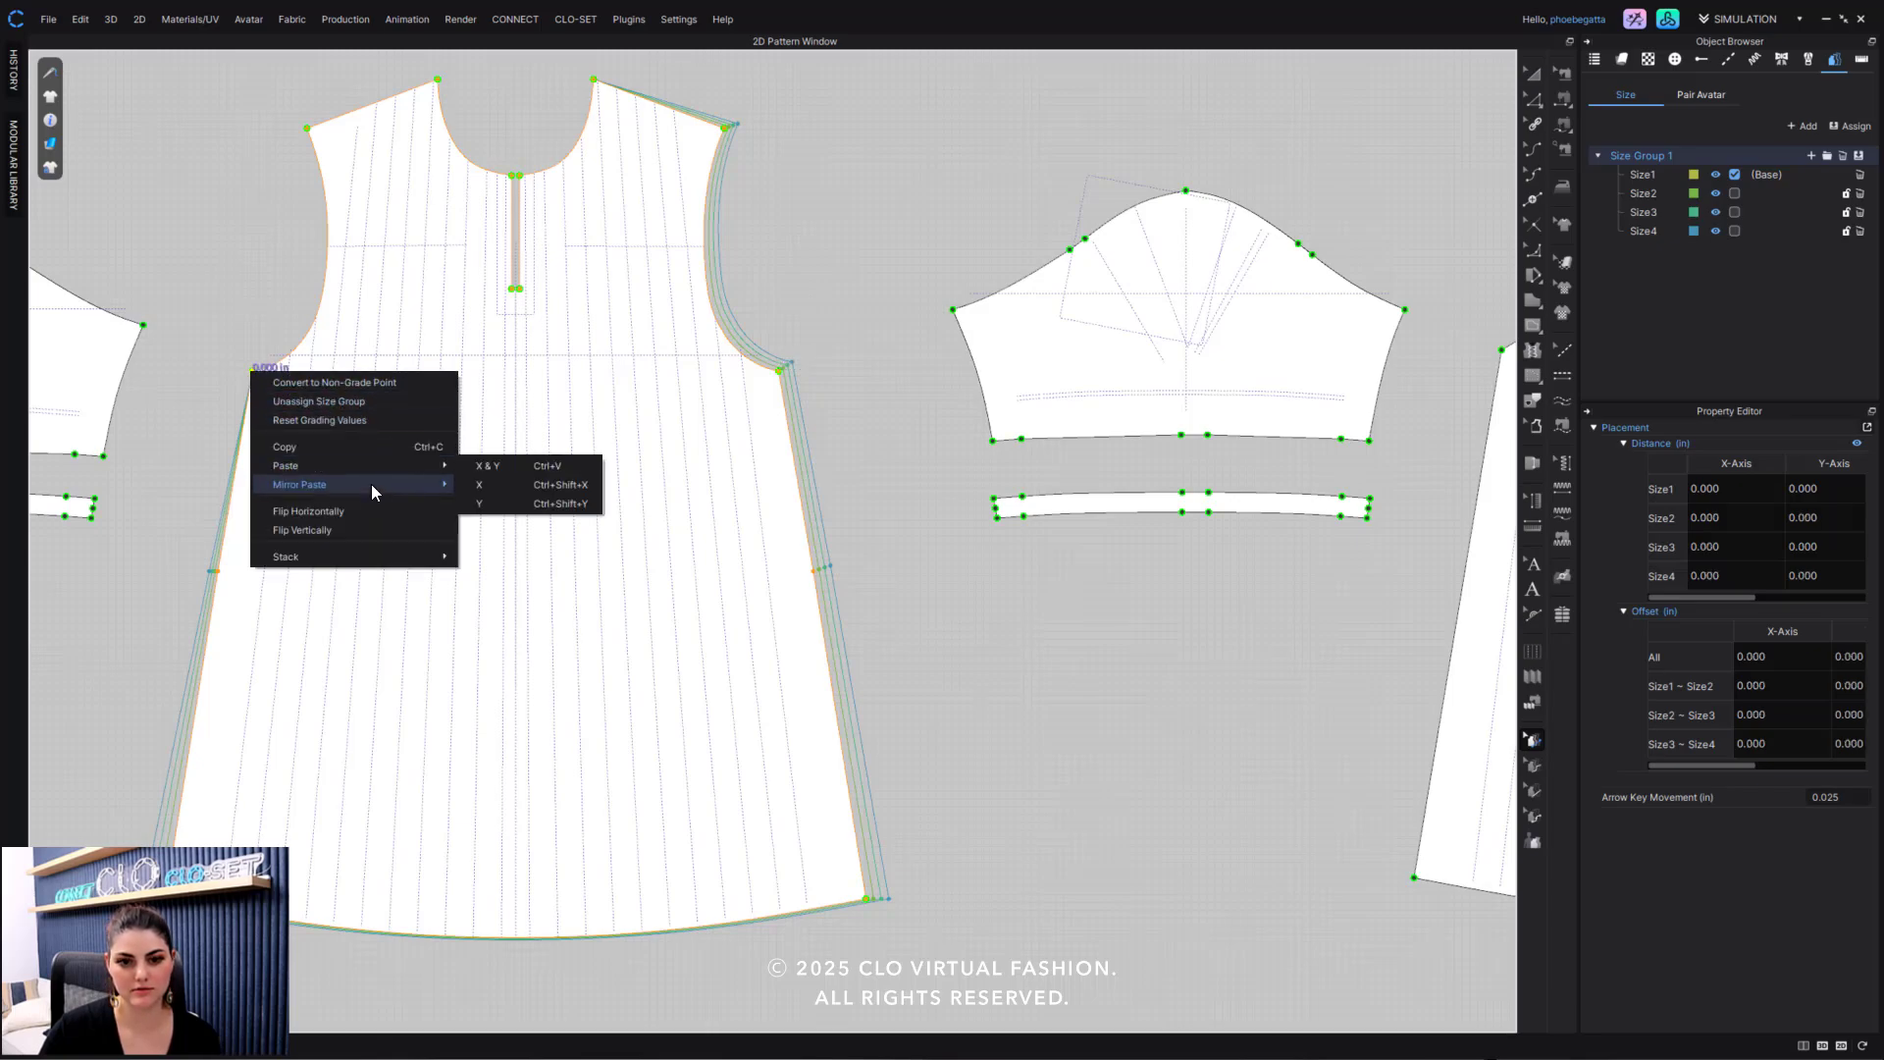
click(485, 485)
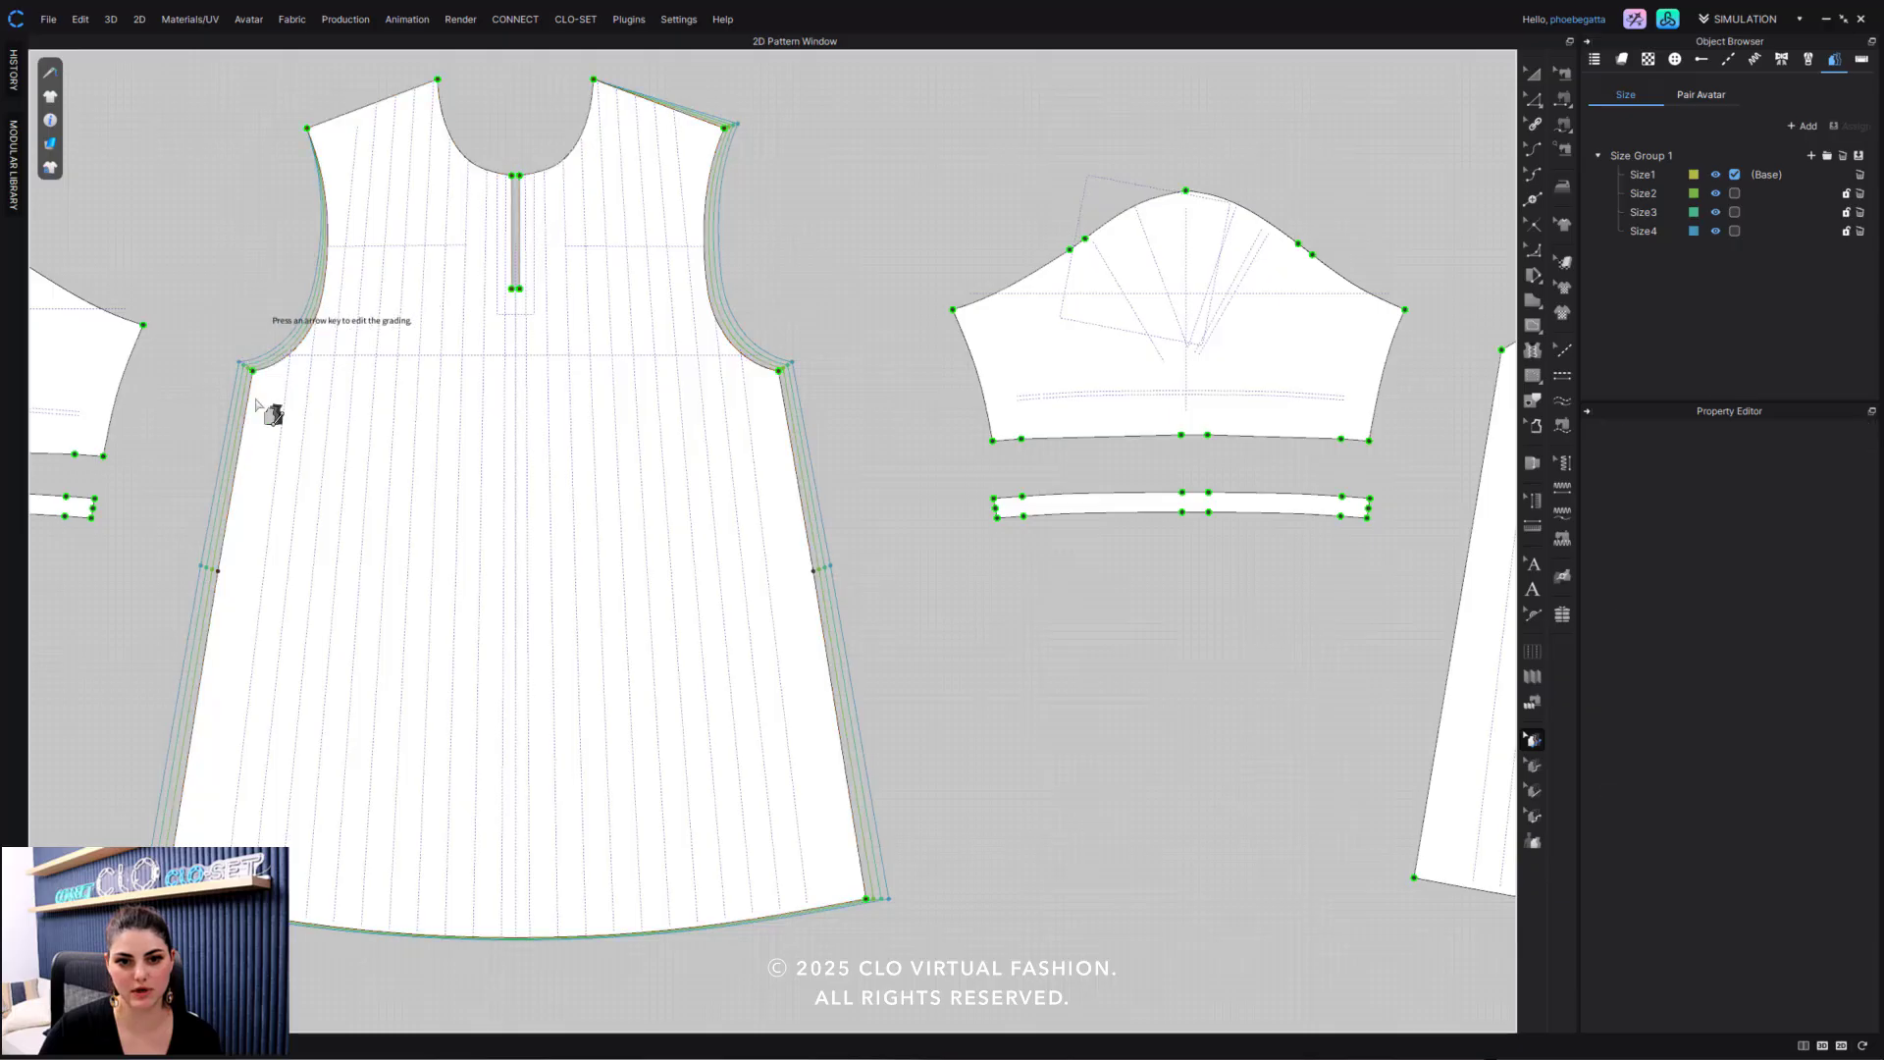
scroll(622, 462, down, 2)
middle_drag(622, 462, 736, 543)
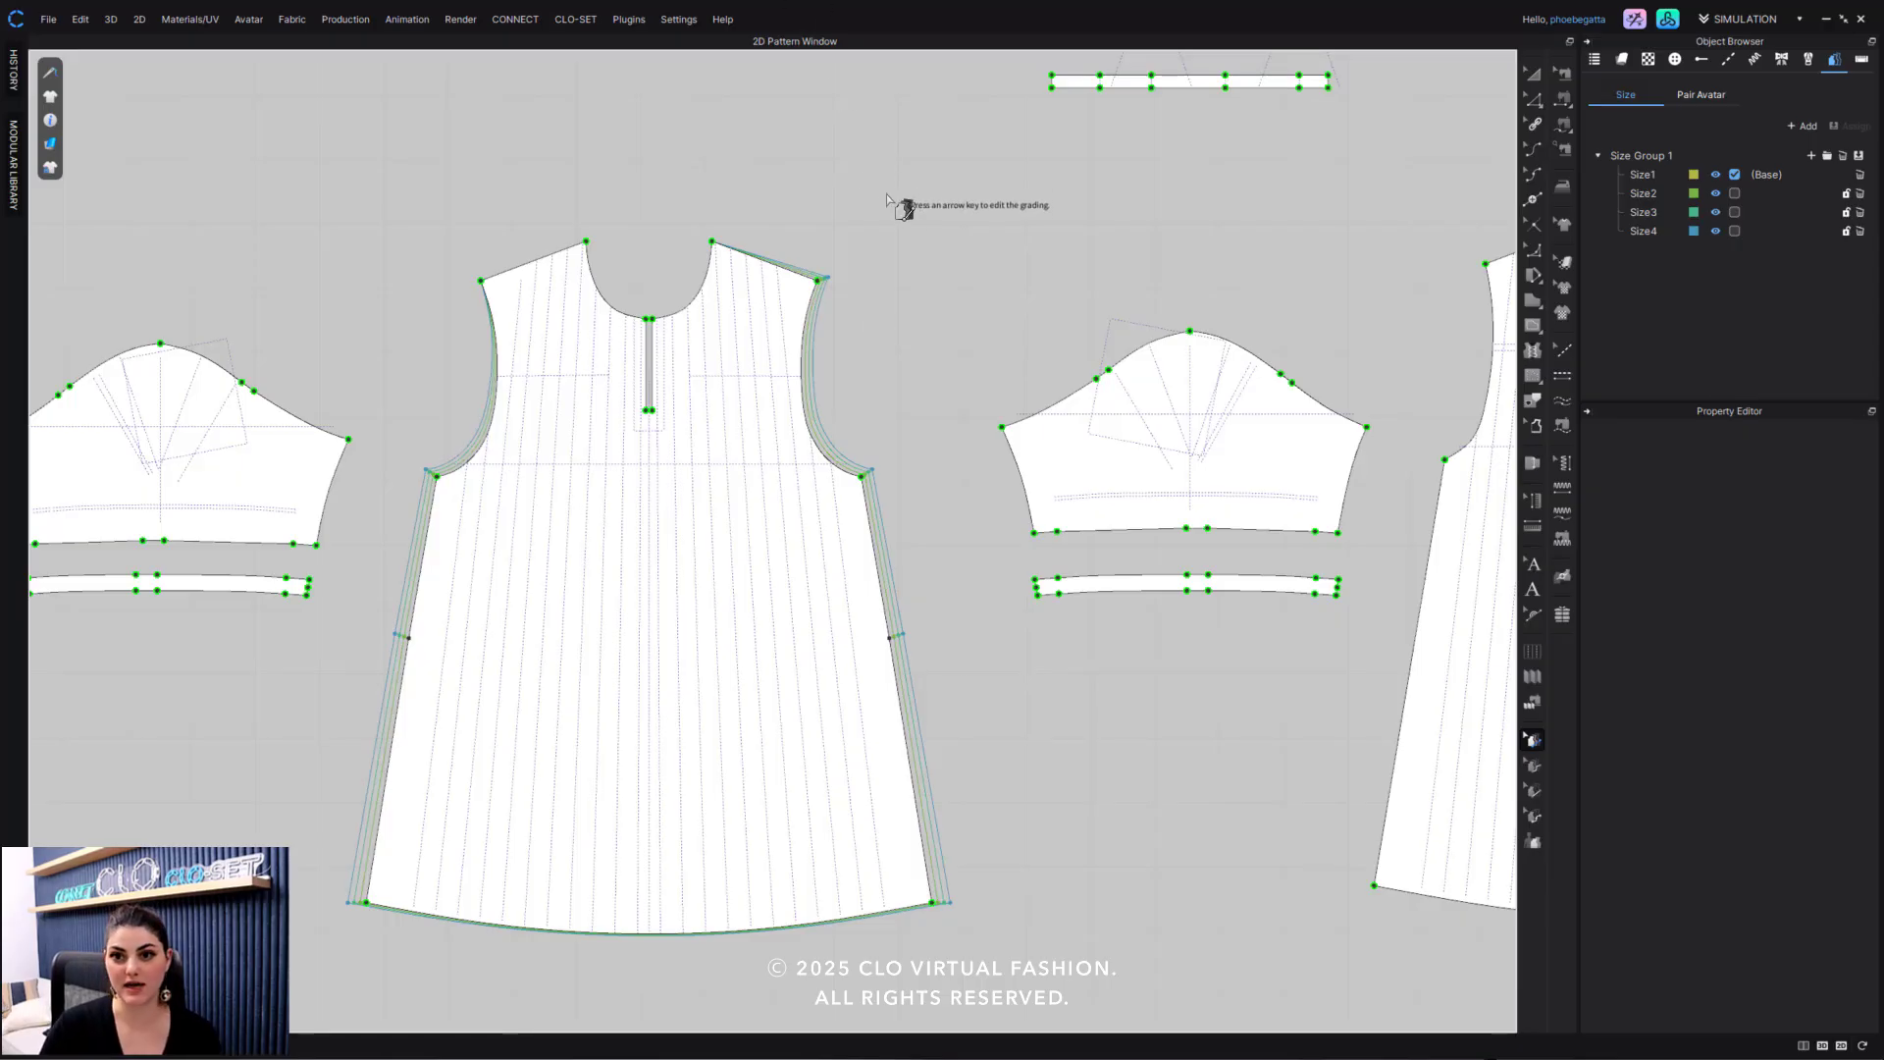
scroll(904, 230, down, 5)
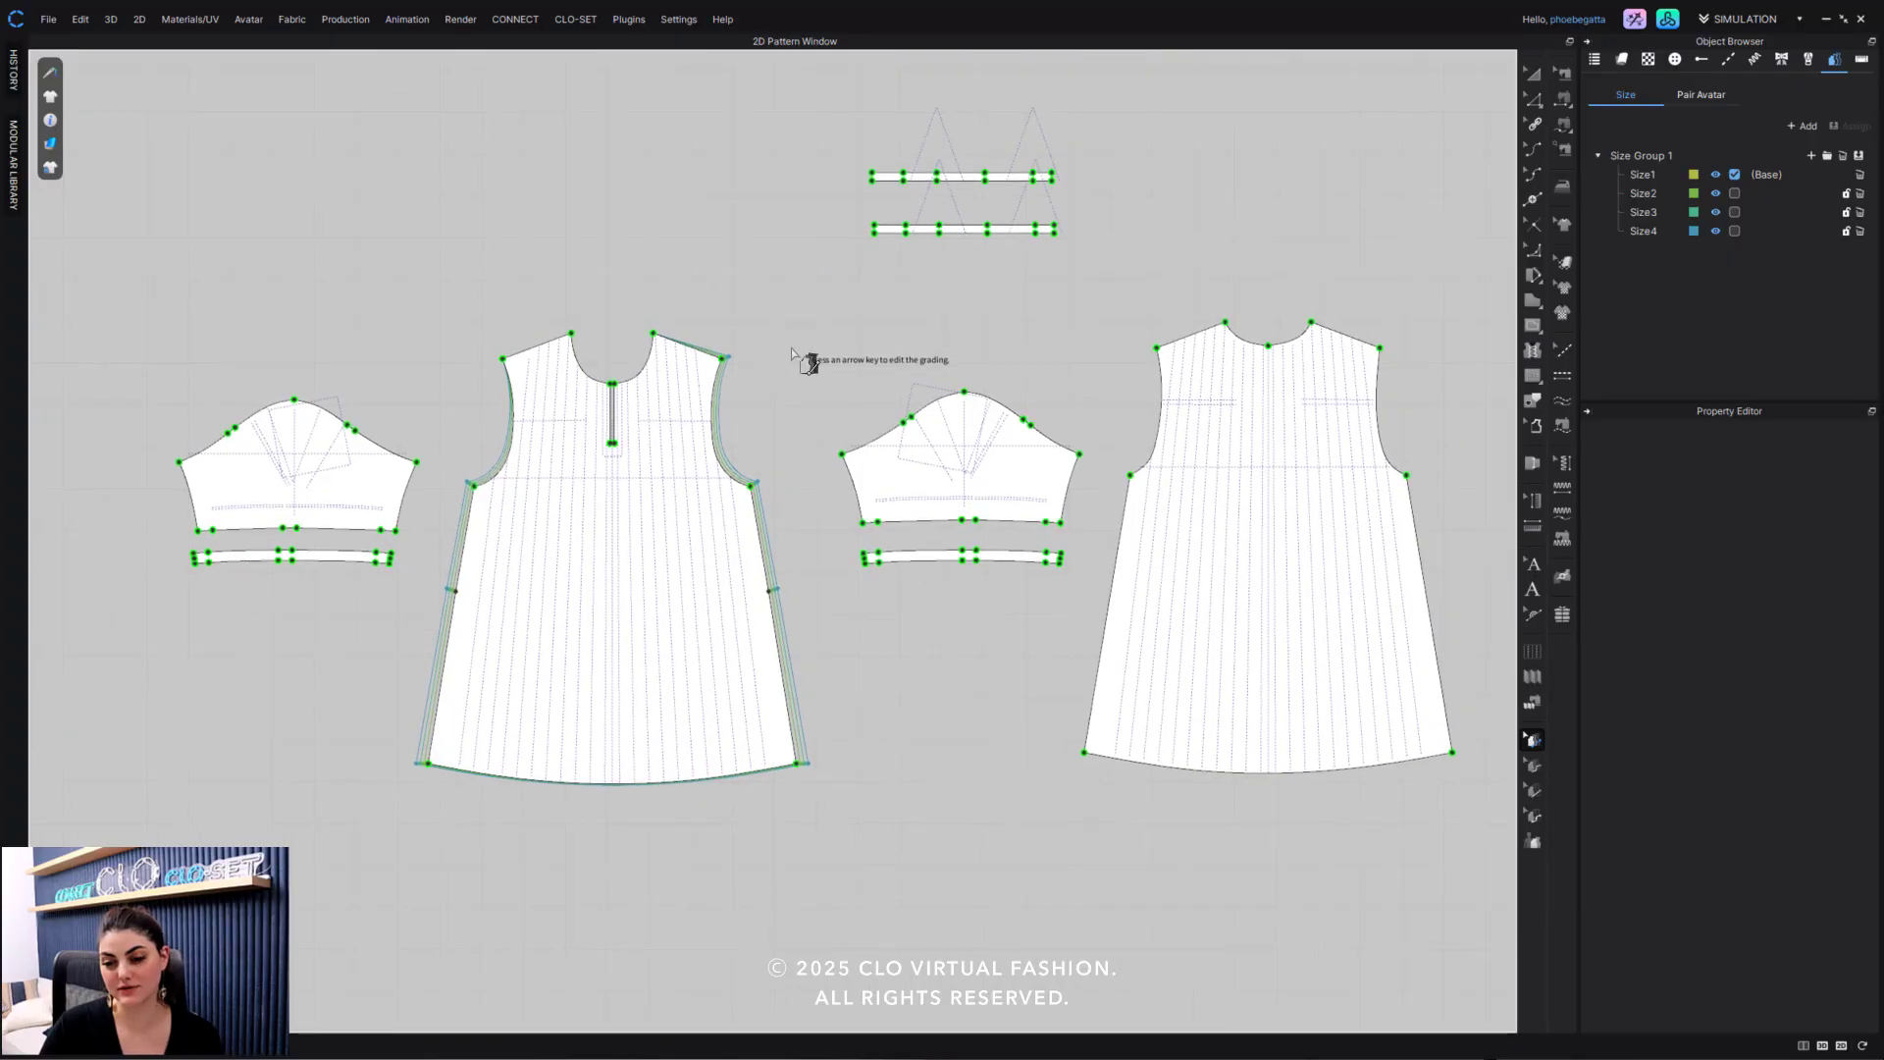
right_drag(796, 347, 766, 390)
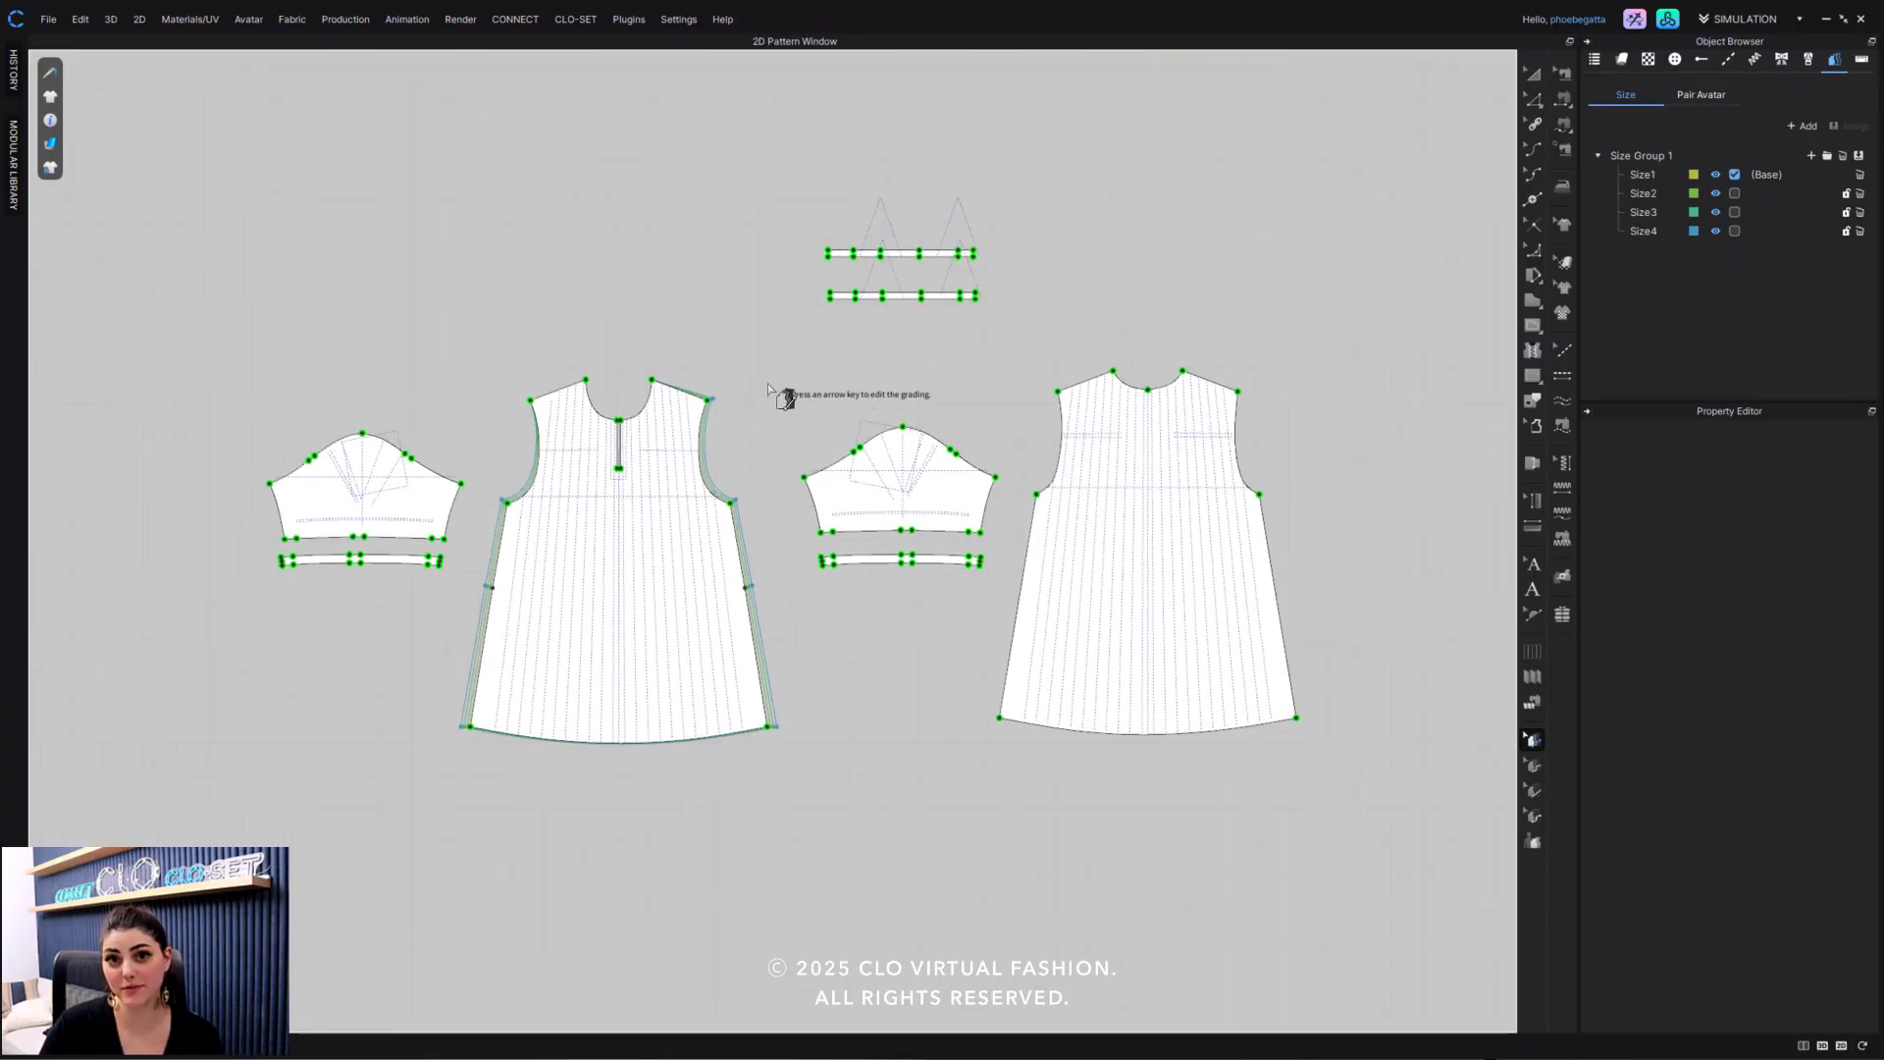
scroll(770, 385, up, 3)
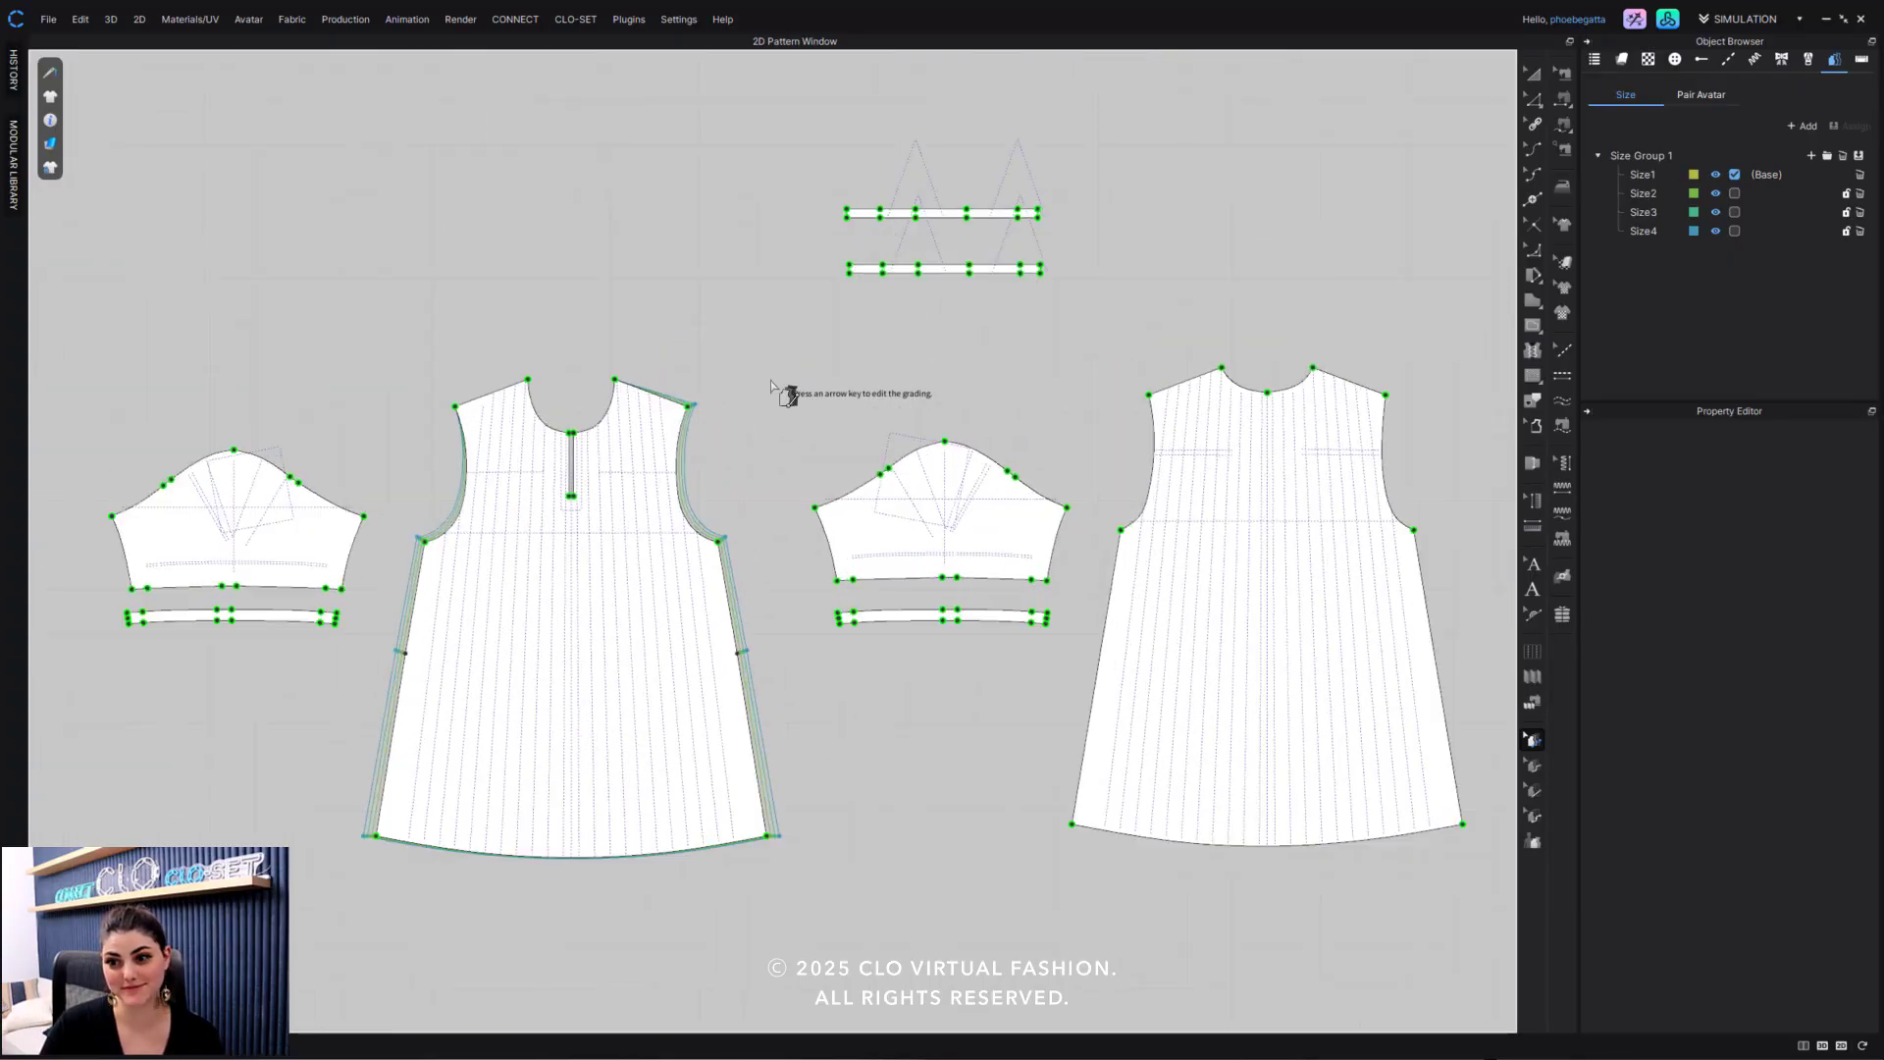